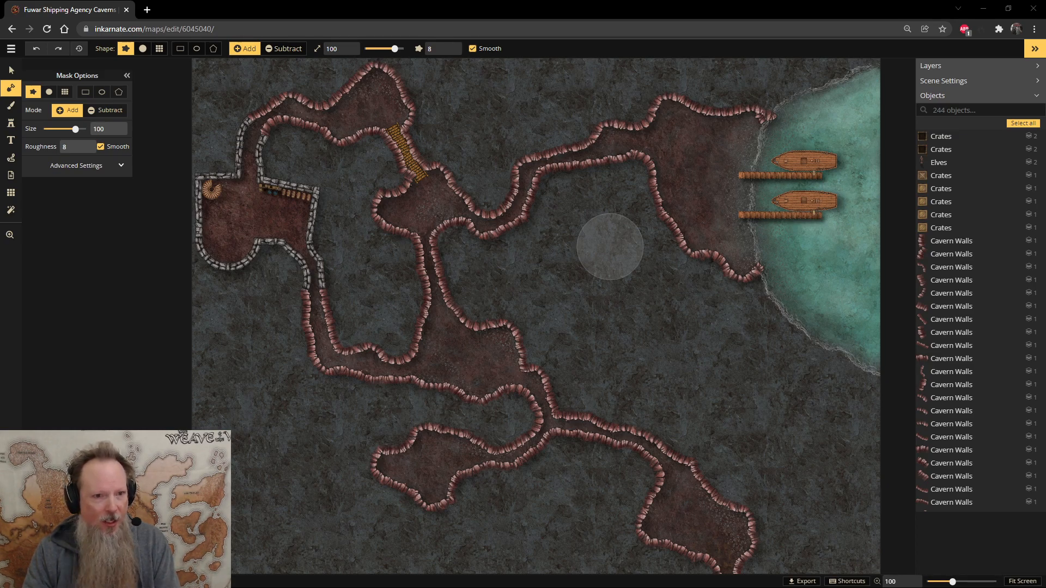
- Inspect the wine barrels along the upper wall of the stone-walled room
scroll(210, 191, up, 5)
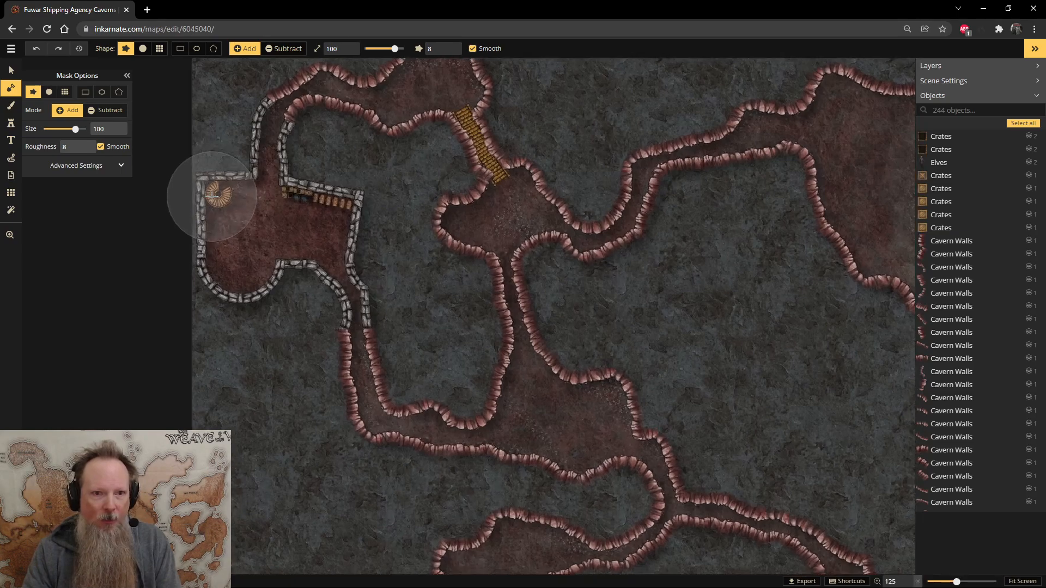
scroll(211, 195, up, 10)
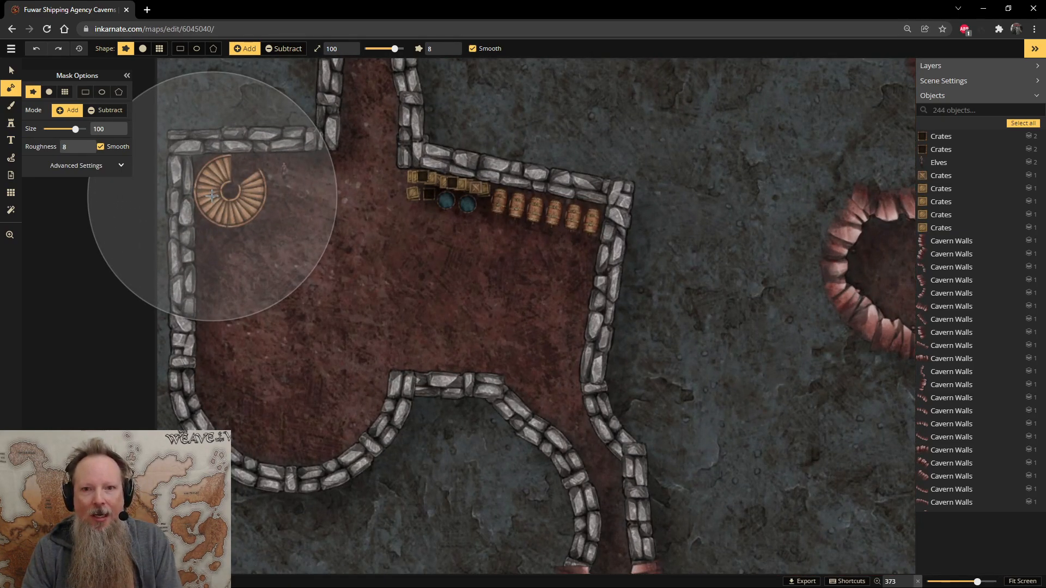
key(v)
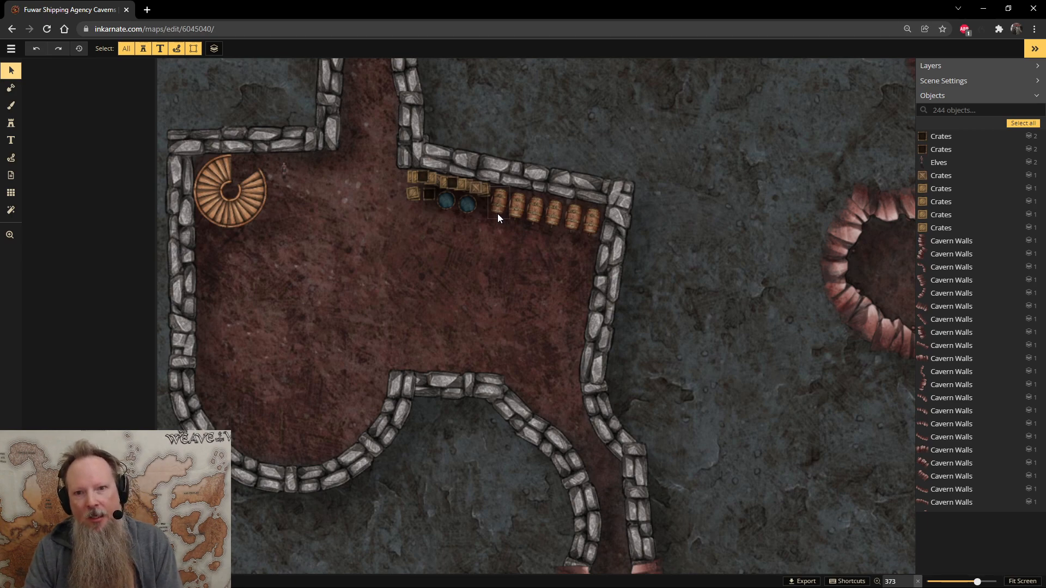
click(551, 210)
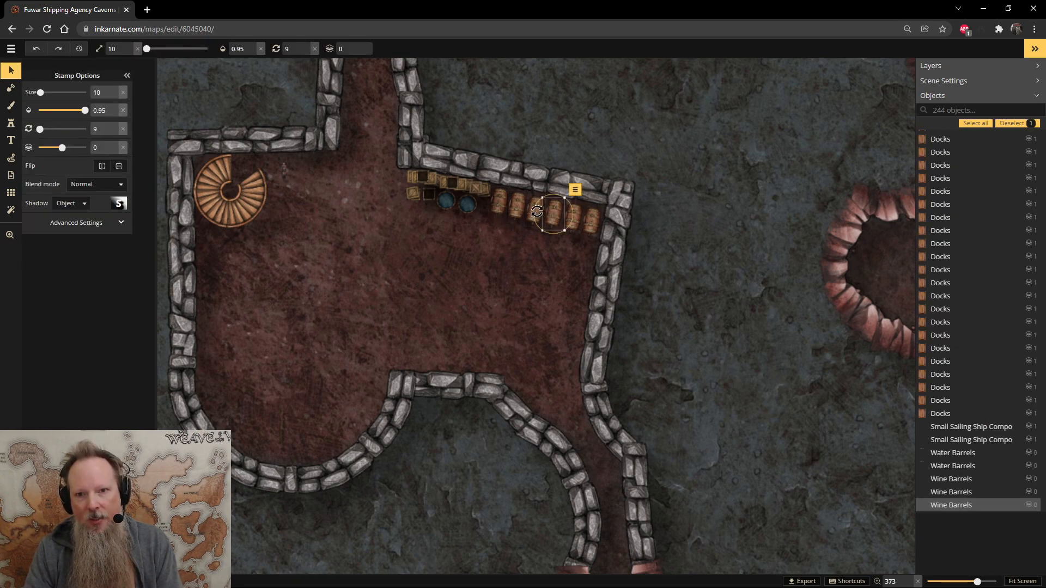
click(785, 218)
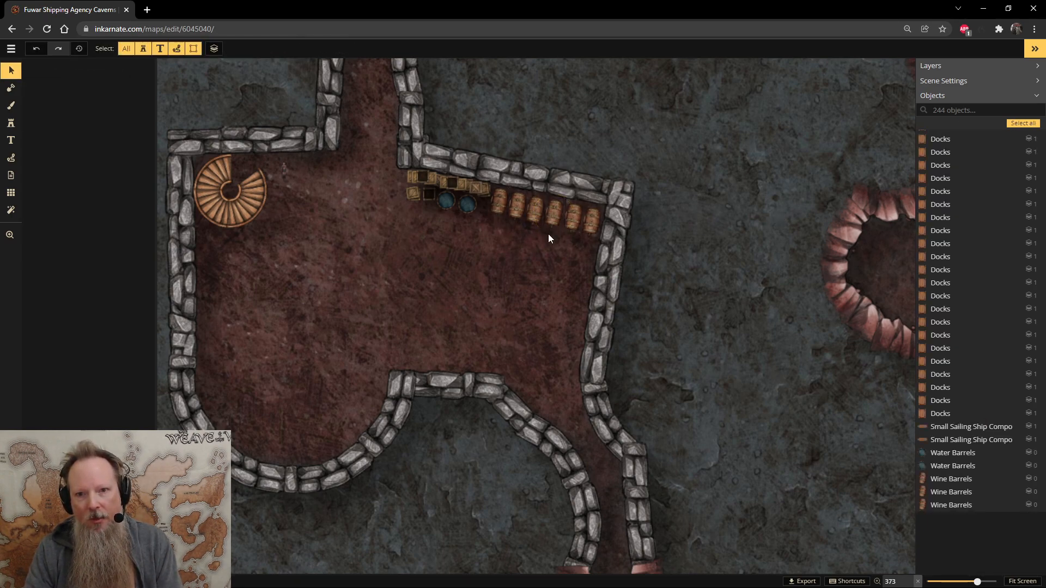
click(542, 219)
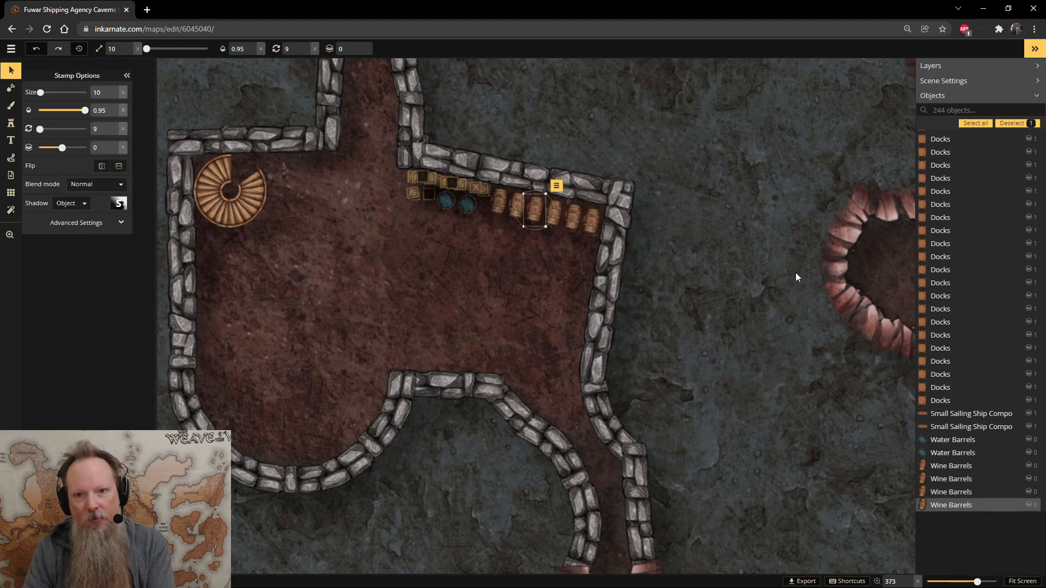
click(761, 224)
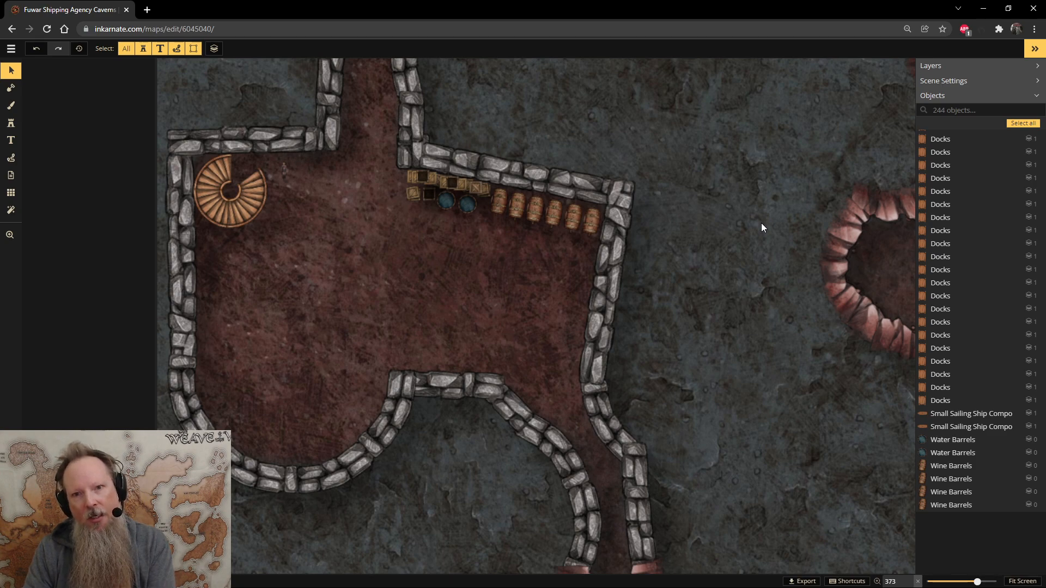
click(685, 211)
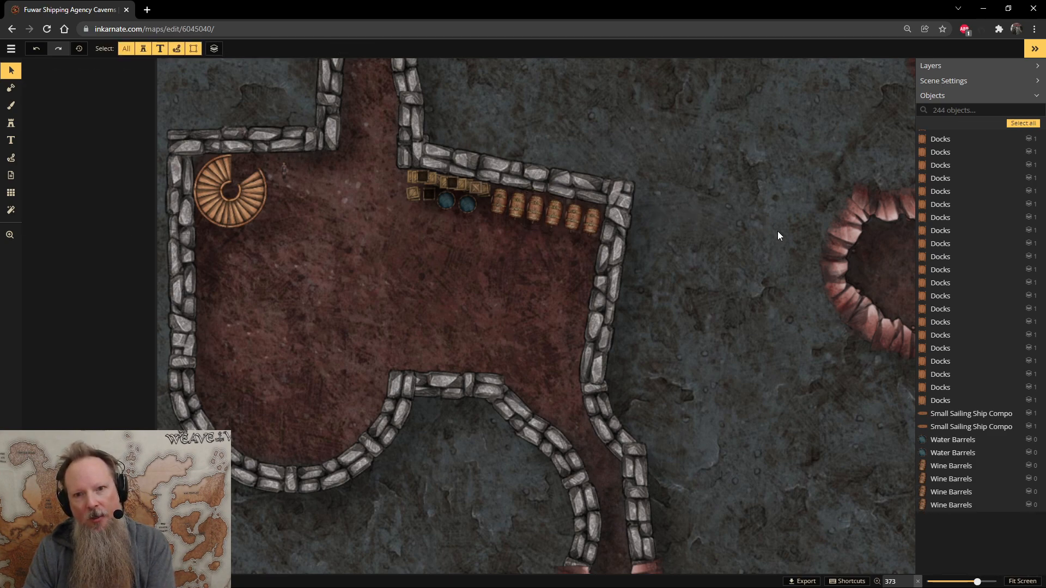
click(541, 217)
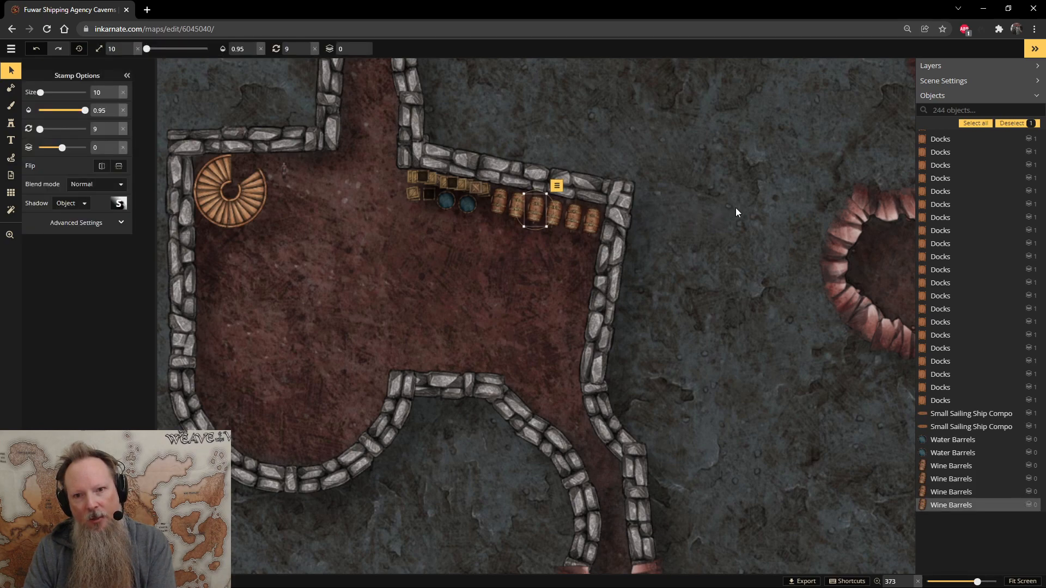
click(736, 209)
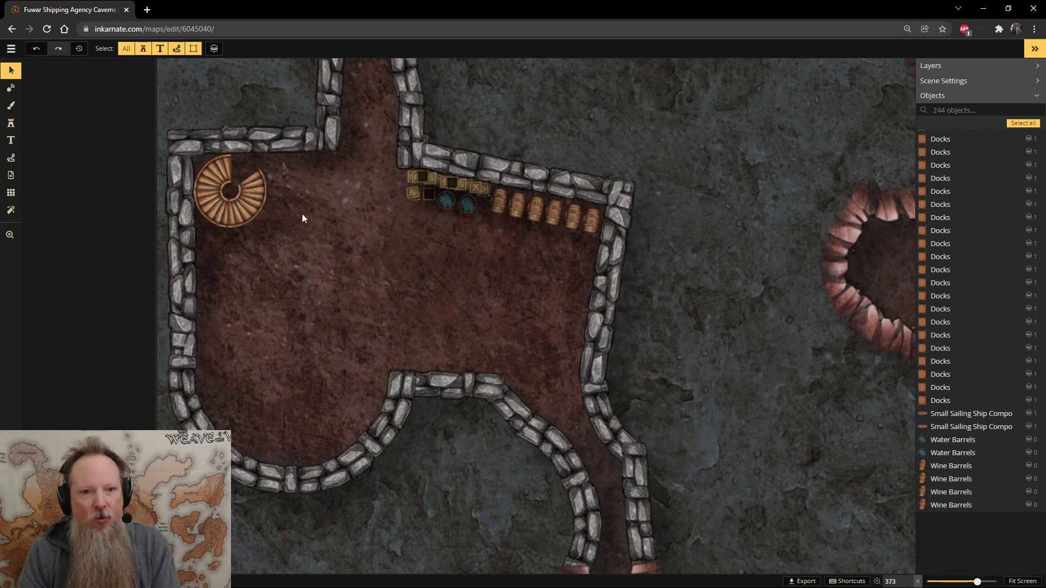
- Search the stamp catalog for "bed" and choose the Unmade Beds set from the Tavern group
click(11, 124)
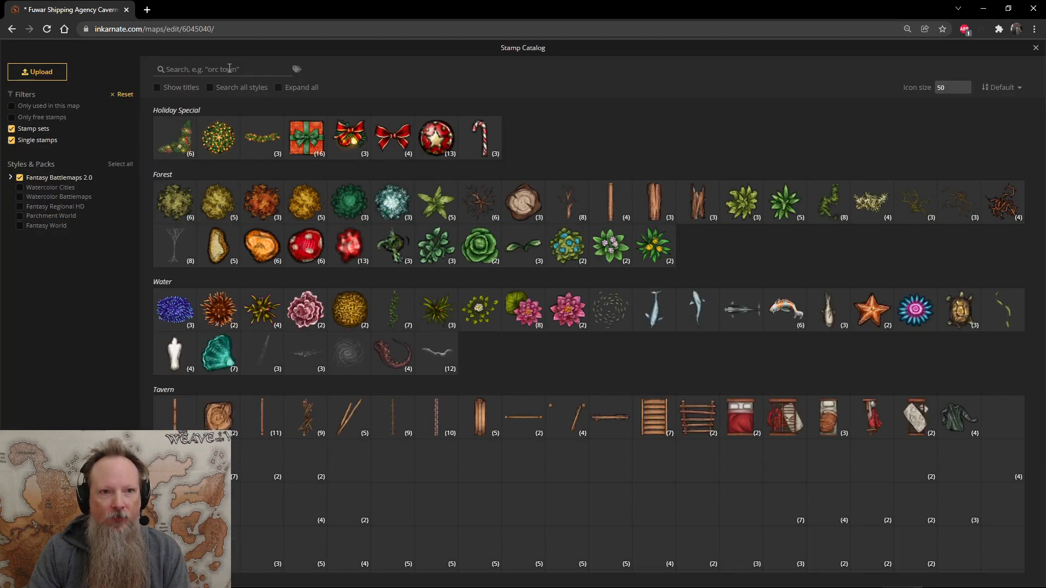
click(230, 69)
text(bed)
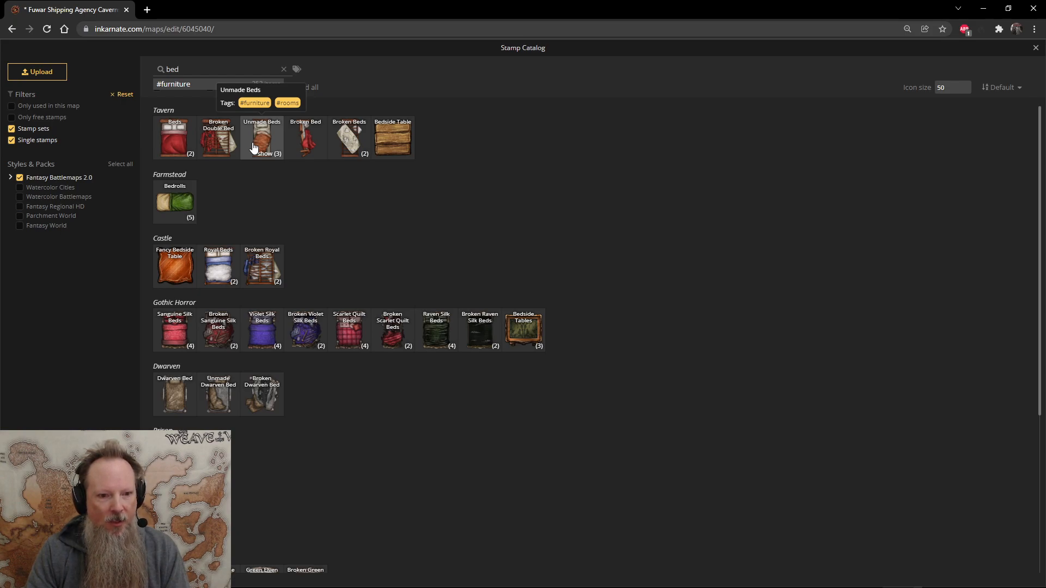
scroll(231, 501, down, 4)
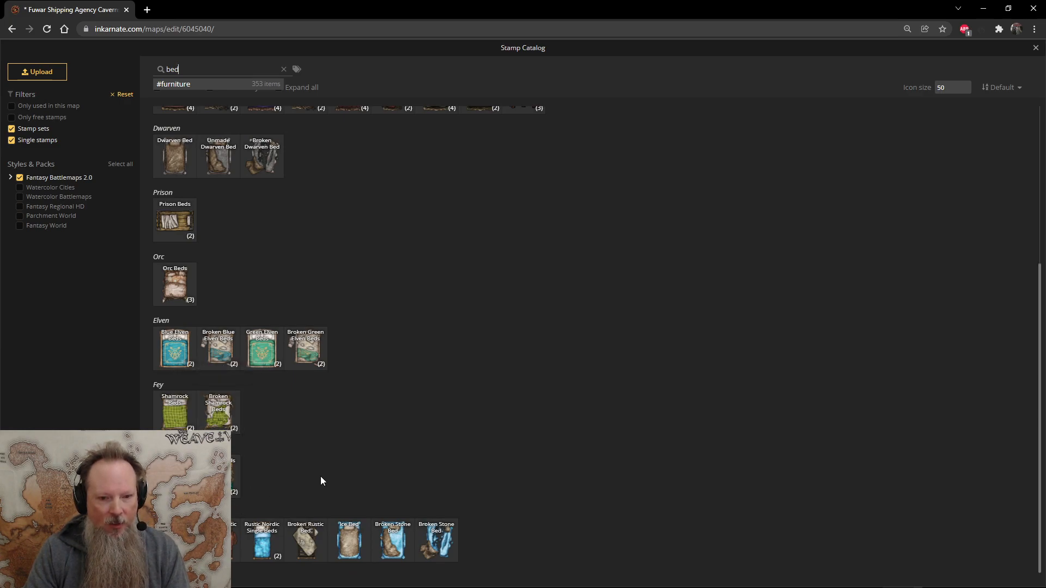
scroll(321, 477, up, 4)
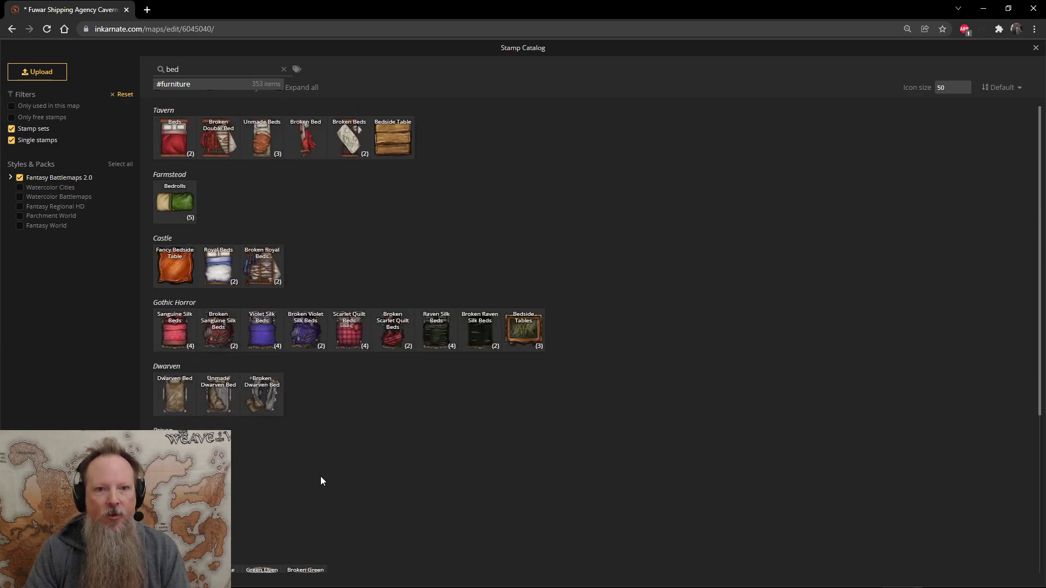
click(261, 146)
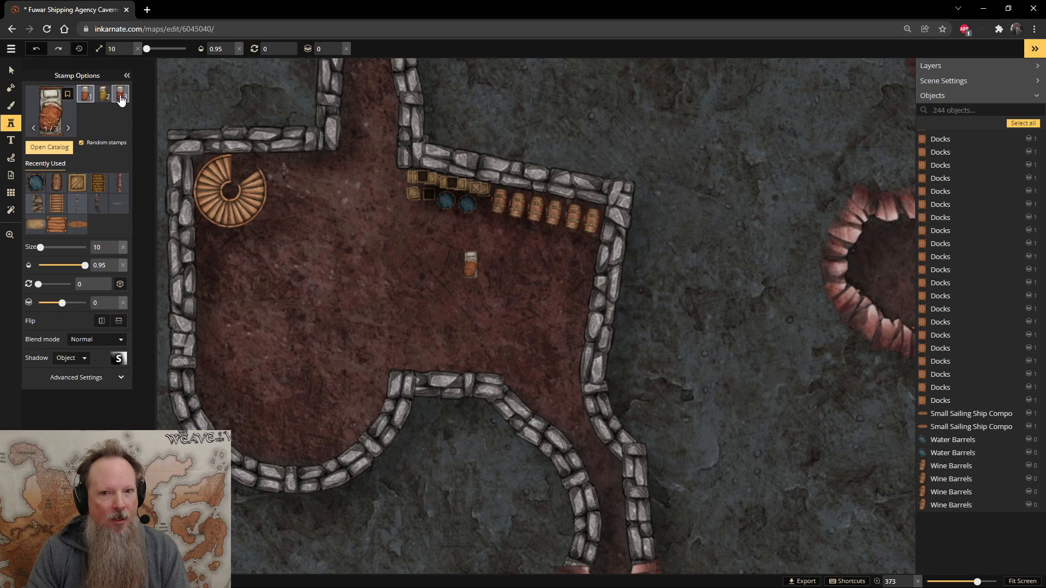
- Turn off random stamps and place the first unmade bed variant in the stone room's rounded alcove
click(81, 144)
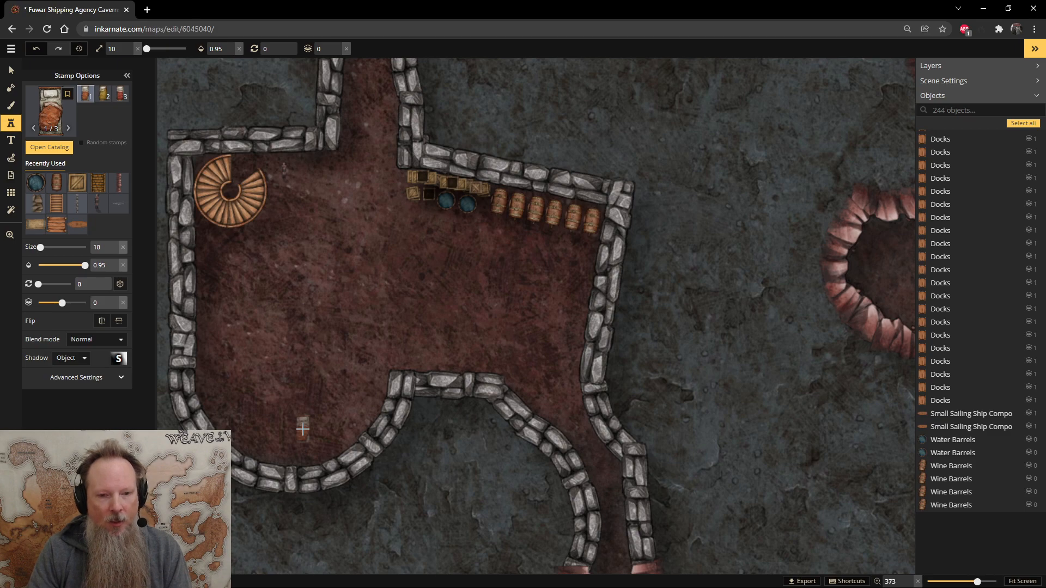
click(303, 429)
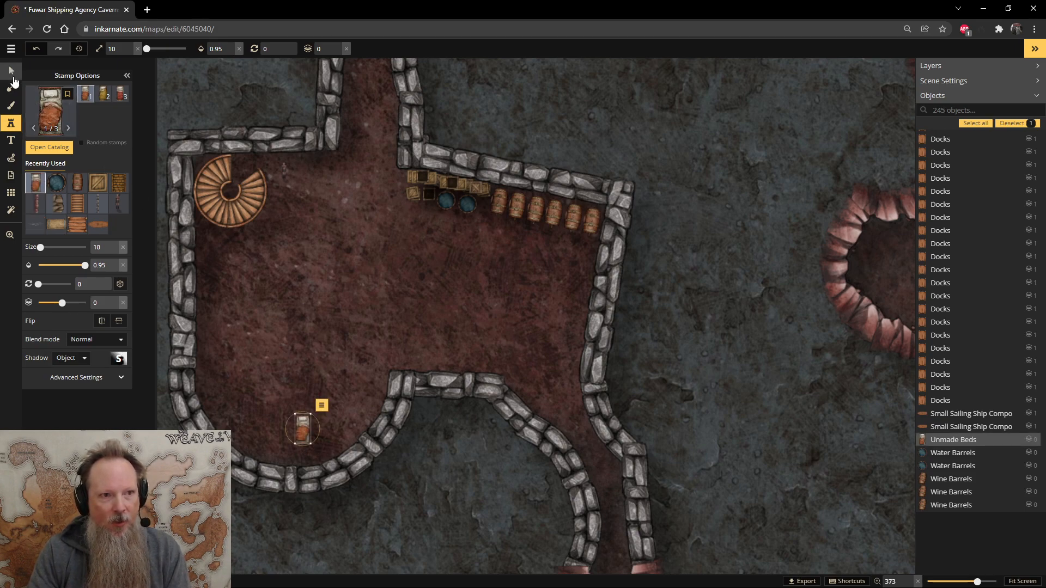
click(12, 72)
- Rotate the unmade bed to 180 degrees and set its head against the alcove's lower wall
drag(306, 411, 319, 462)
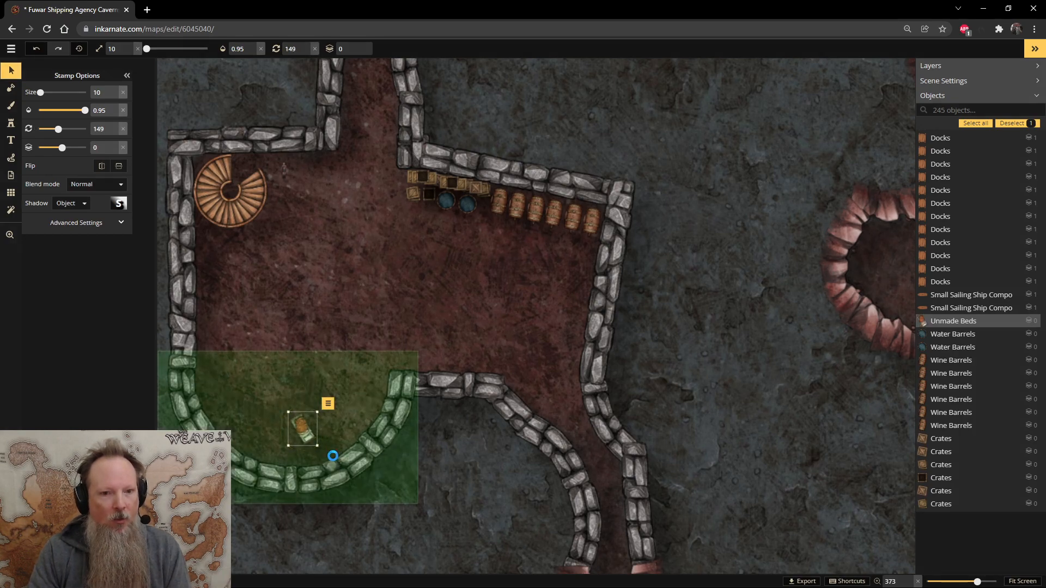
key(ctrl+z)
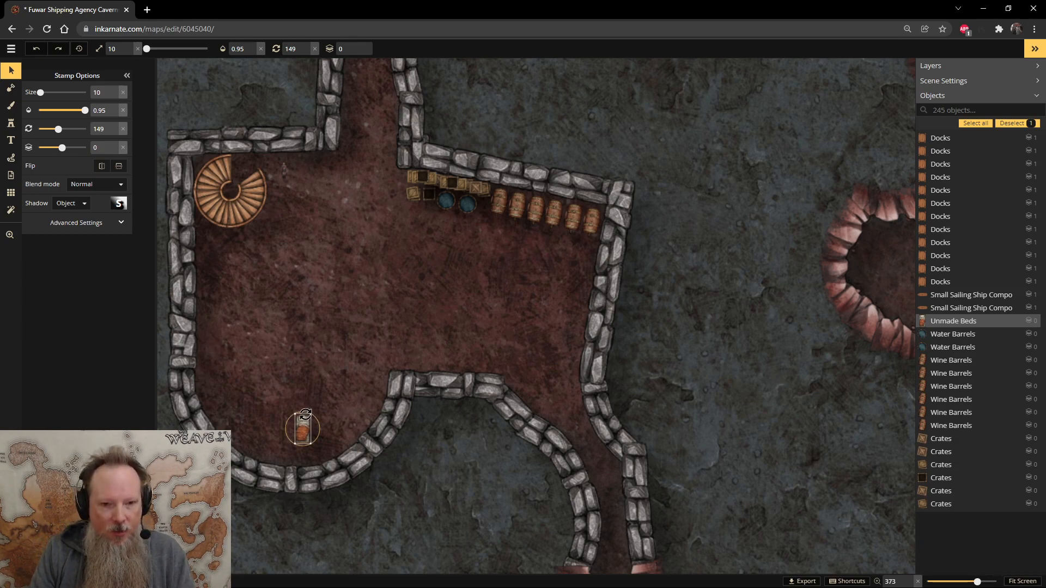
drag(305, 413, 266, 461)
scroll(348, 402, up, 2)
drag(264, 424, 264, 458)
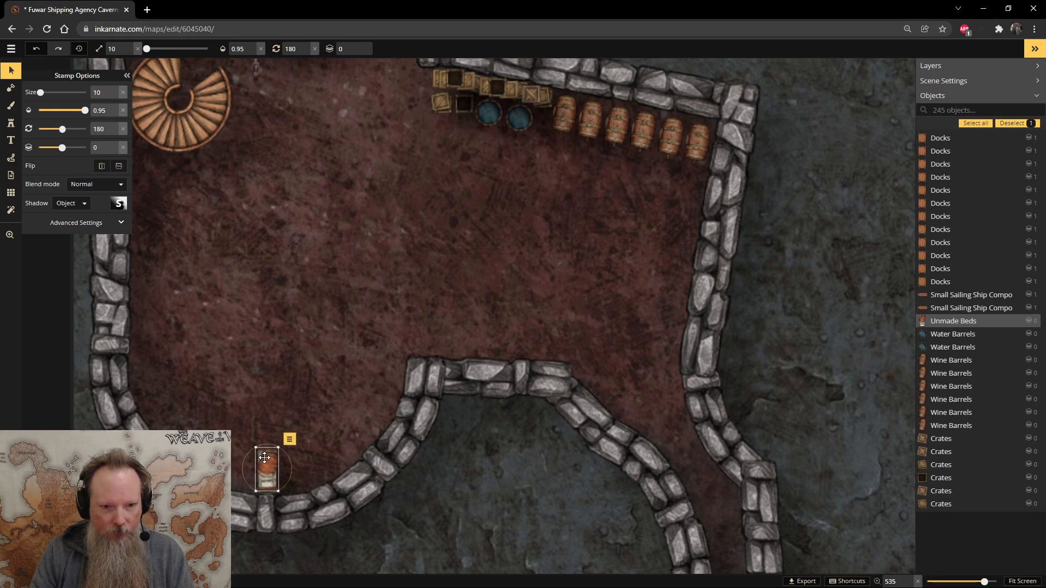
- Paste two copies of the bed, one on each side of the original in the alcove
key(ctrl+v)
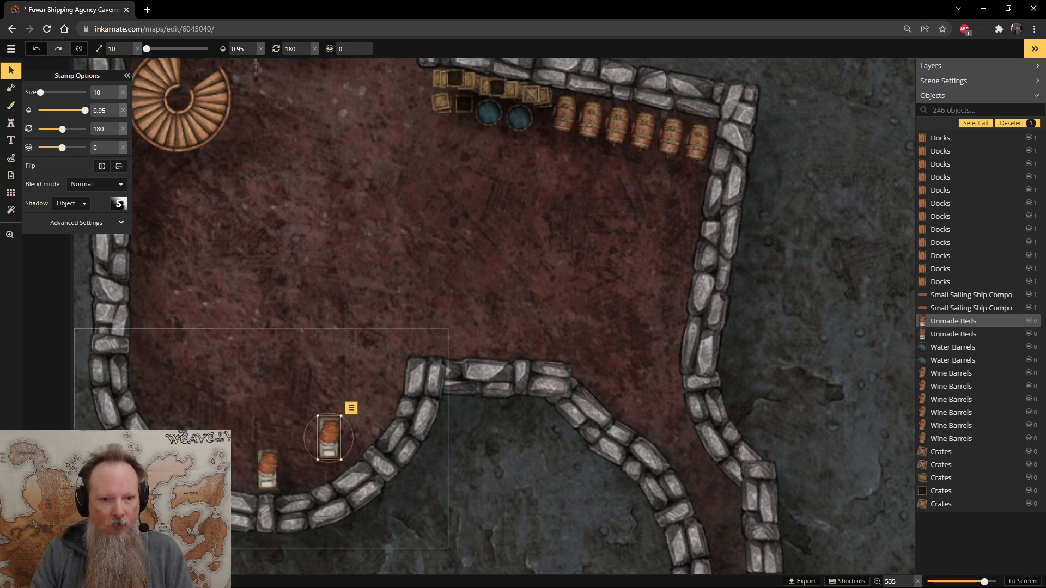
key(ctrl+v)
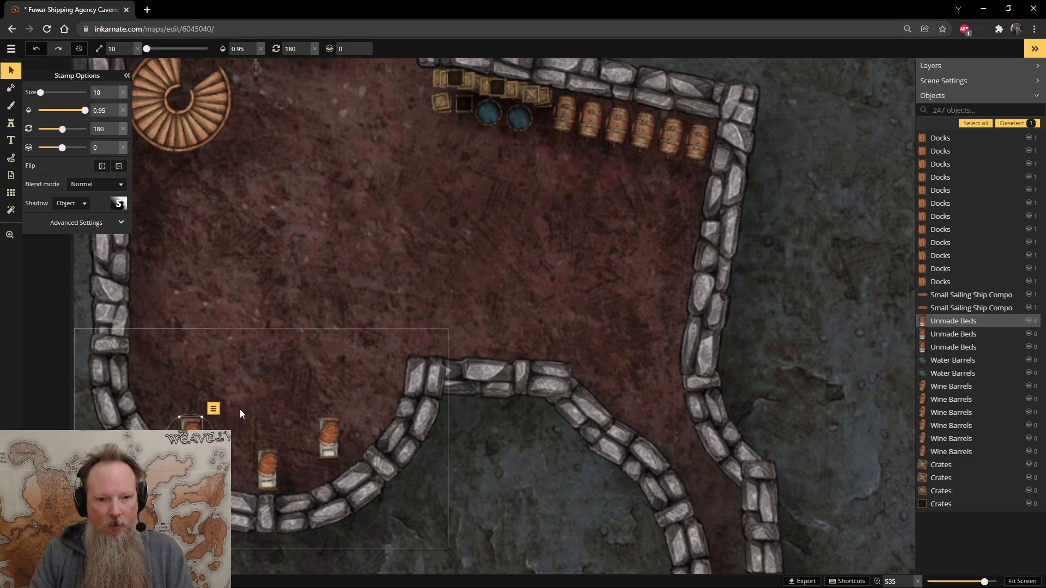
click(302, 379)
- Move the bed copy right of the original against the curved wall and set its rotation to 150 degrees
click(326, 431)
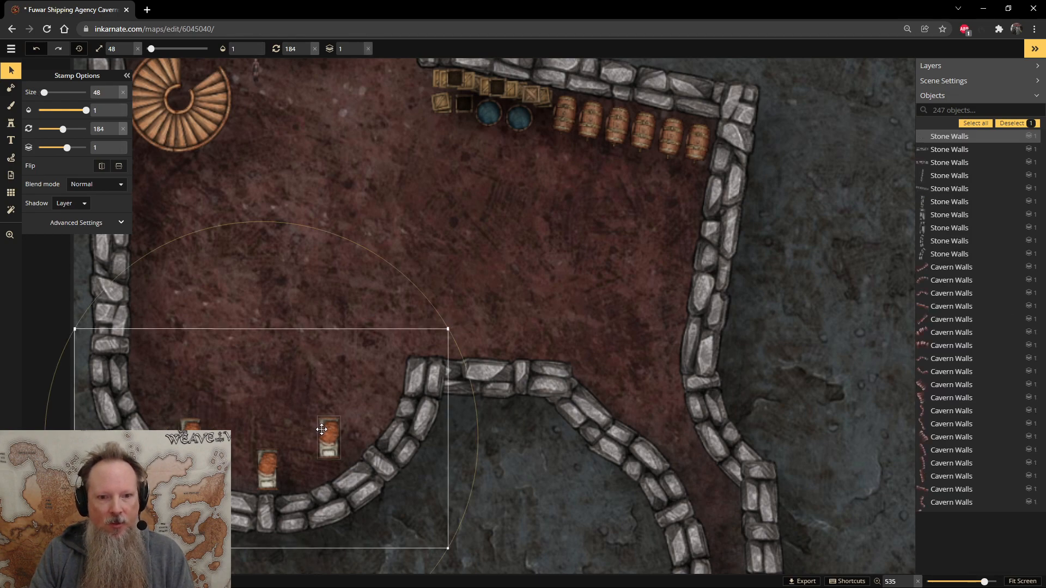
drag(326, 428, 302, 437)
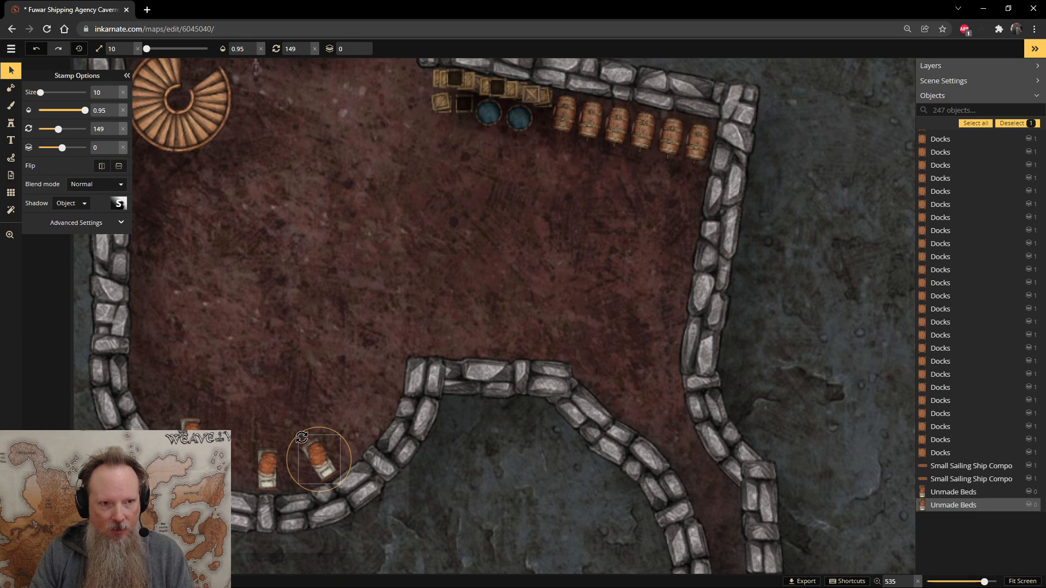
double_click(92, 132)
text(150)
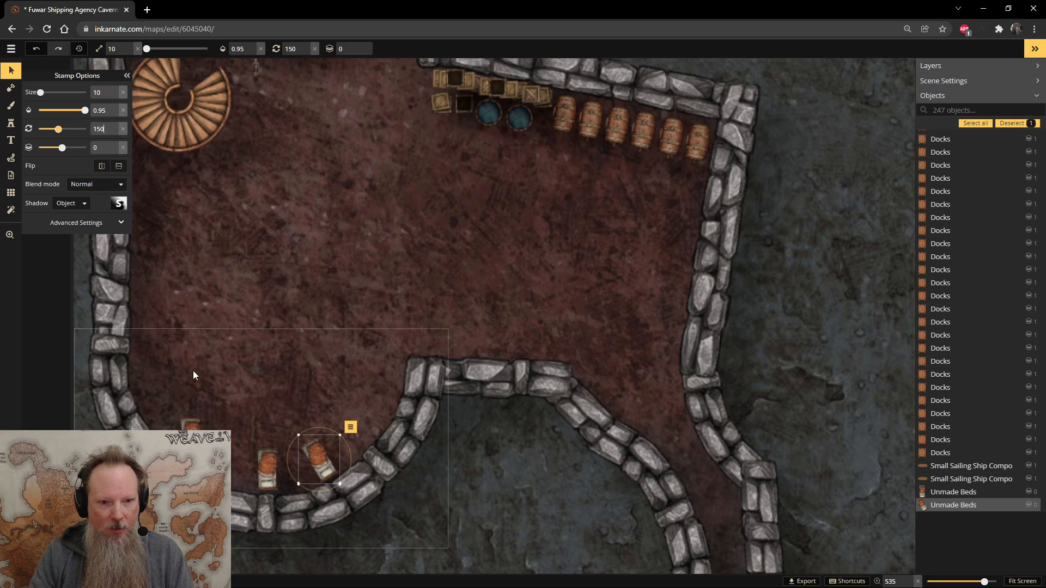
- Move the bed copy left of the original against the curved wall and set its rotation to 210 degrees
drag(191, 441, 233, 437)
drag(113, 130, 77, 132)
text(210)
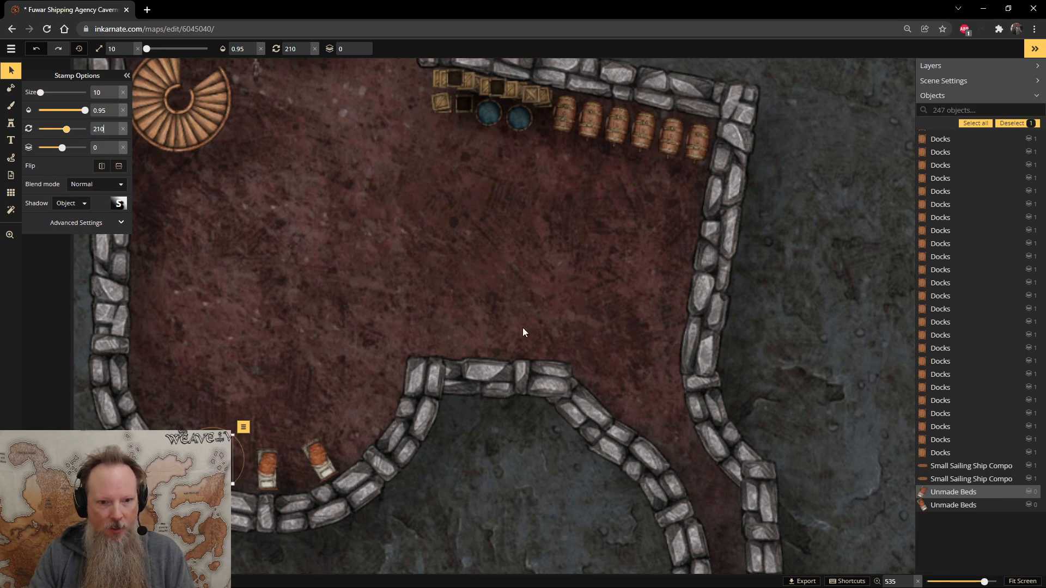
click(567, 443)
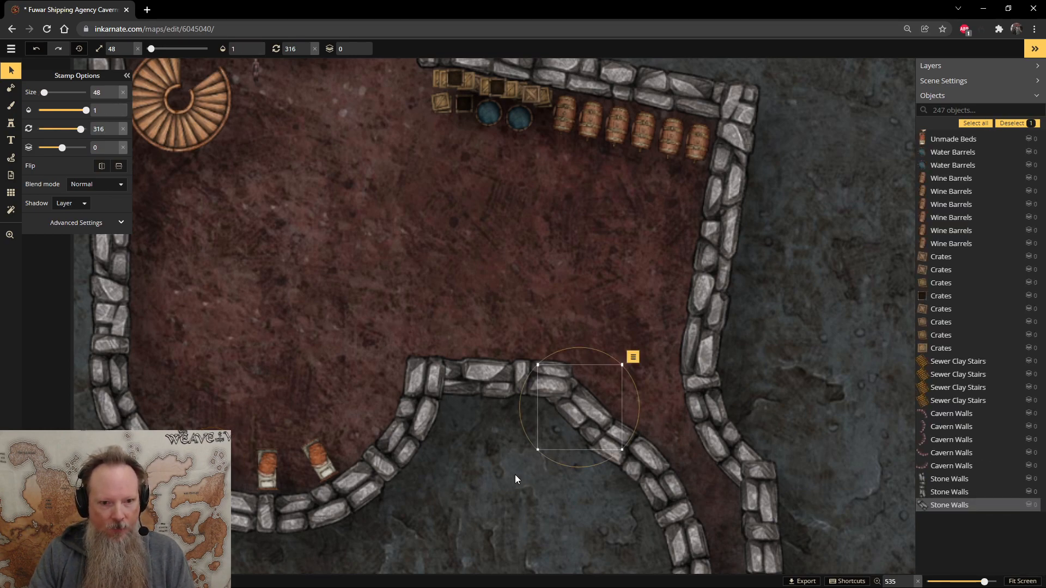
- Paste a copy of the 150-degree bed and one of the 210-degree bed farther up the alcove's two sides
click(321, 455)
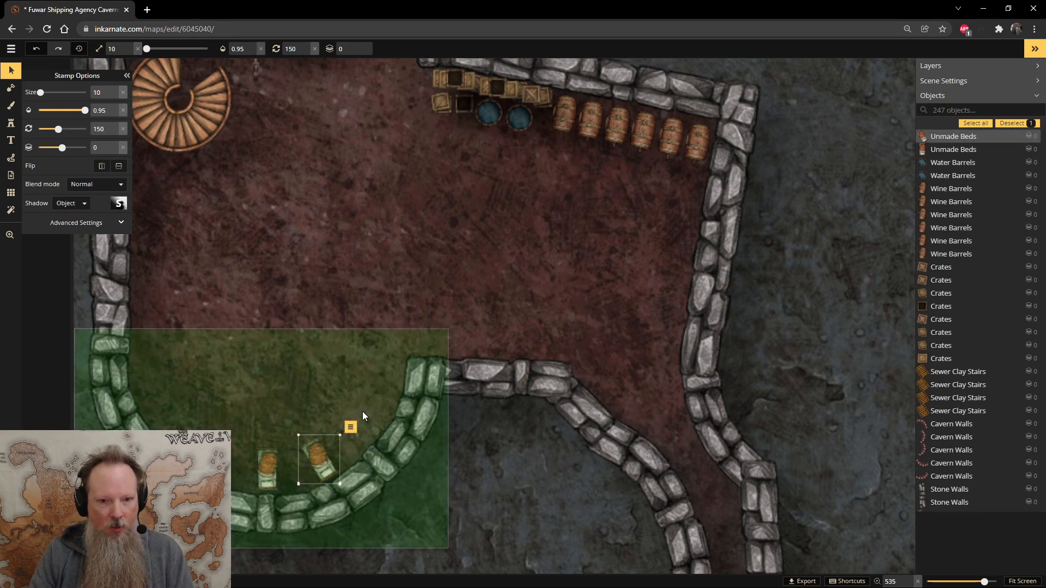
key(ctrl+v)
key(ctrl+v)
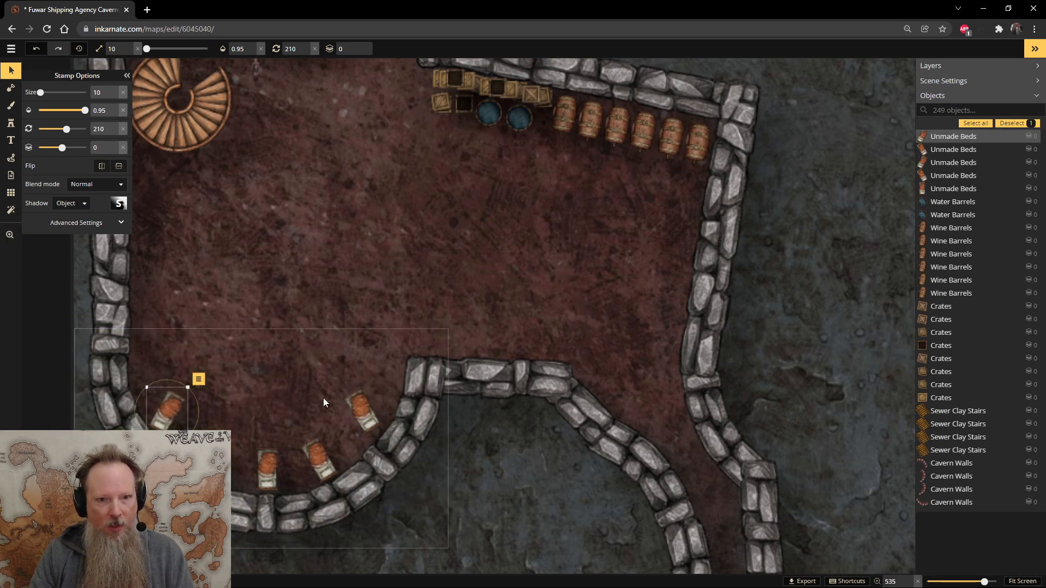
- Move the uppermost right bed against the curved wall and rotate it to about 133 degrees
click(353, 408)
mouse_move(353, 408)
mouse_down()
mouse_move(351, 425)
mouse_move(340, 400)
mouse_up()
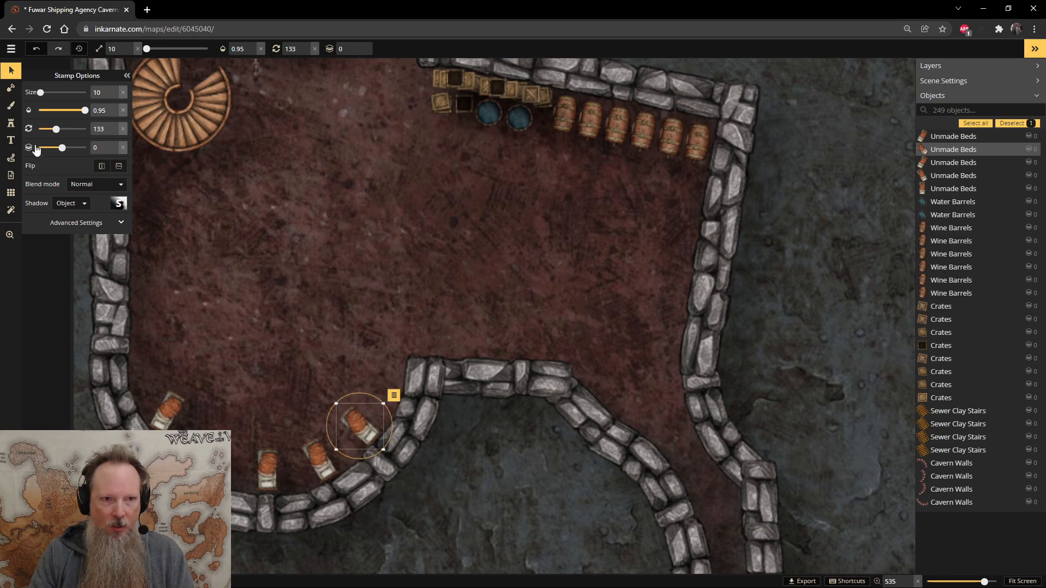
- Try rotations of 130 and 135 degrees on the uppermost right bed
double_click(105, 129)
text(130)
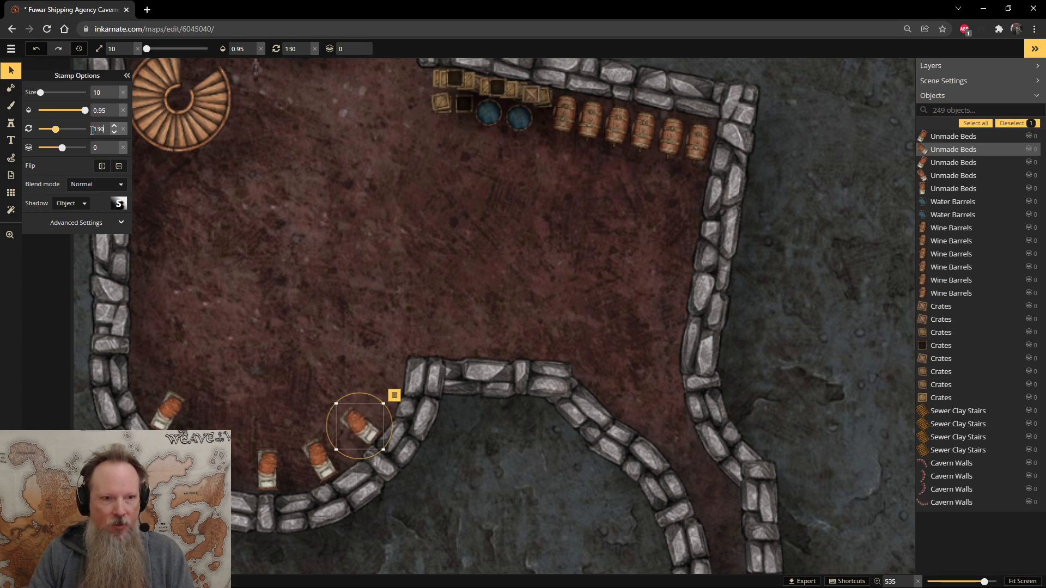
key(ctrl+z)
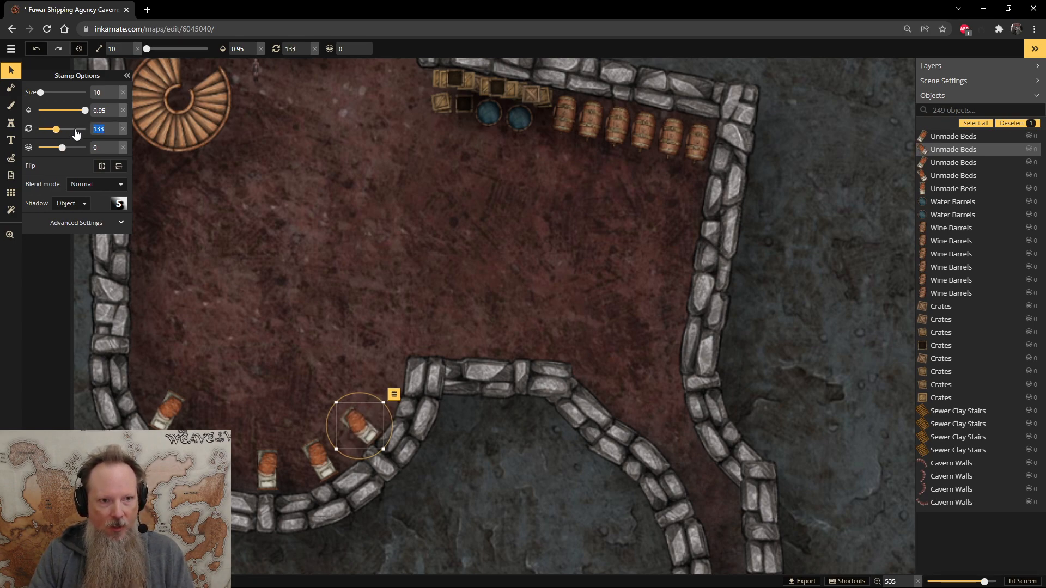
text(135)
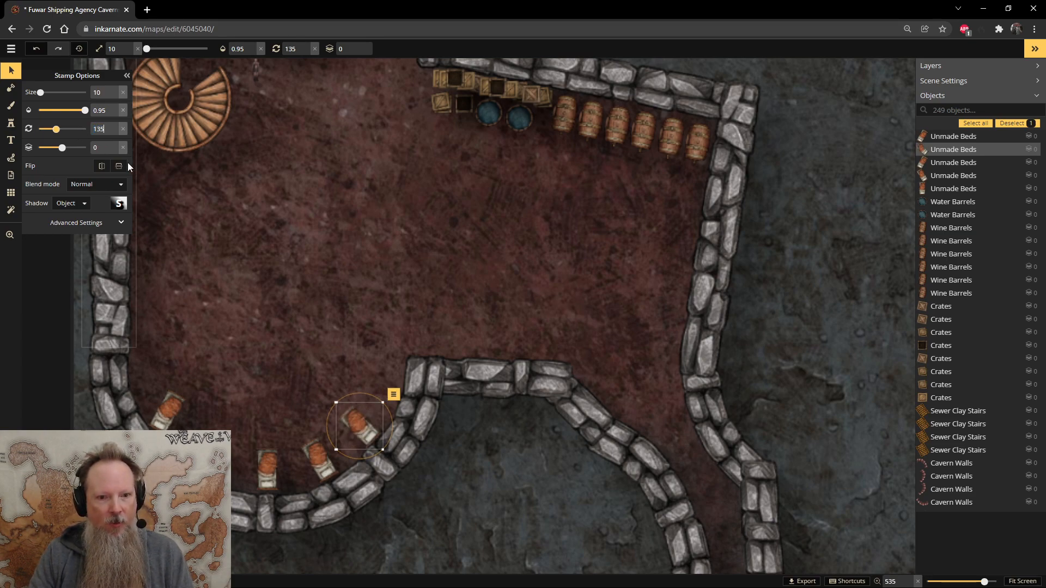
- Set the uppermost right bed's rotation to 133 degrees
drag(106, 127, 84, 136)
text(133)
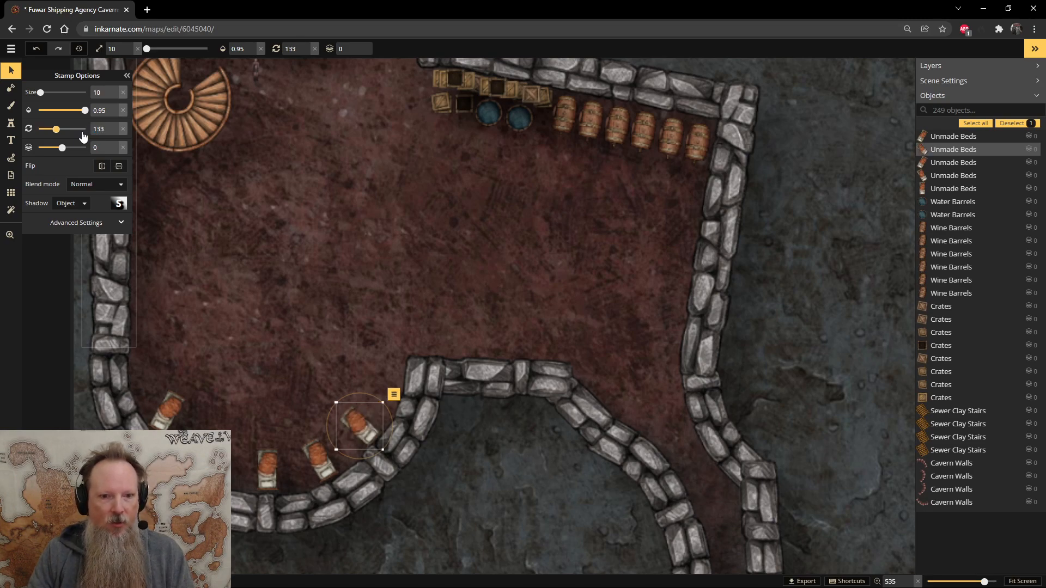
click(521, 551)
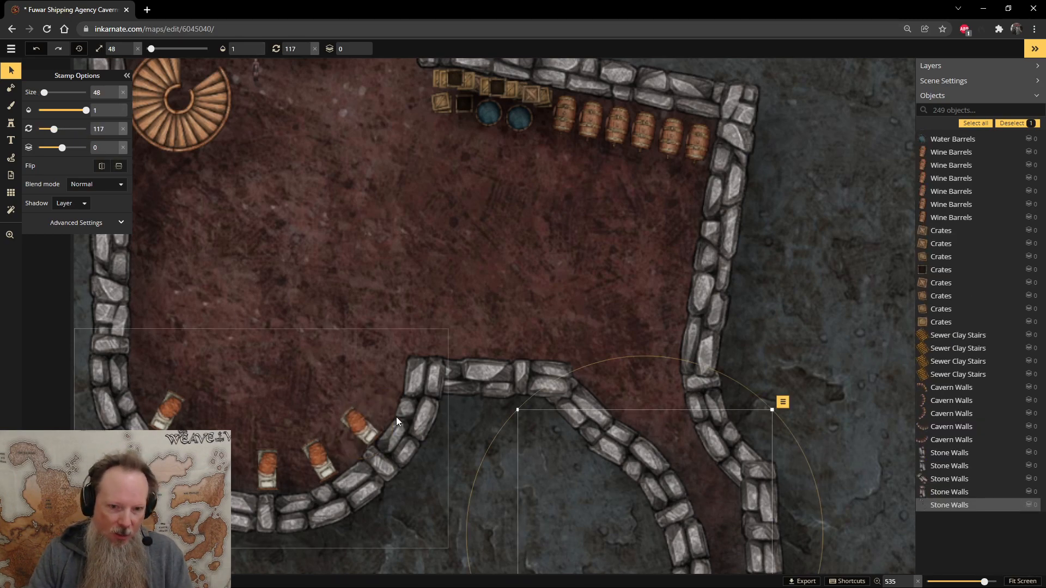
- Nudge the uppermost right bed slightly, and fit the uppermost left bed against the alcove wall at a 227-degree rotation
click(363, 421)
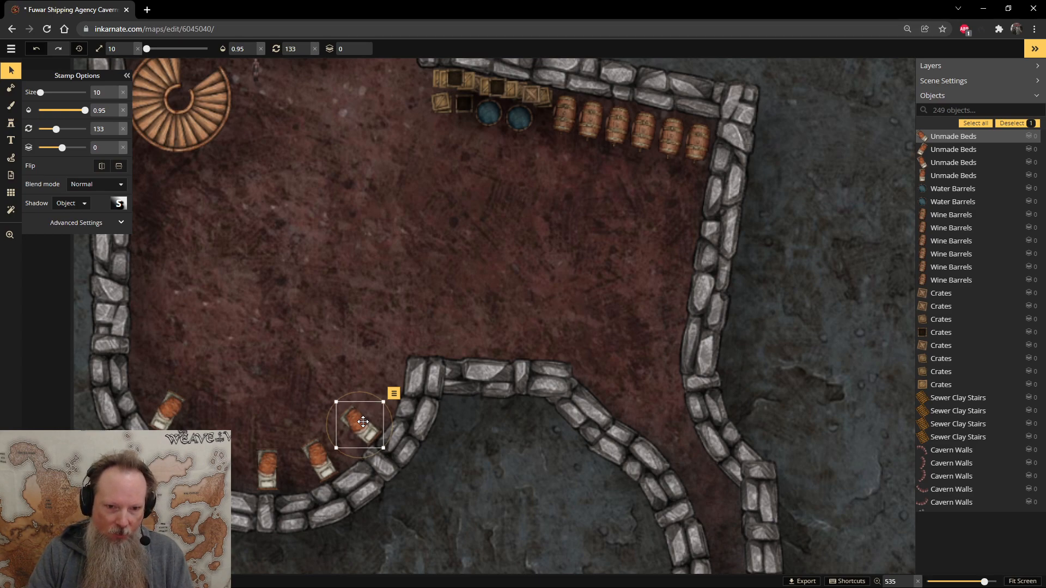
drag(363, 422, 363, 423)
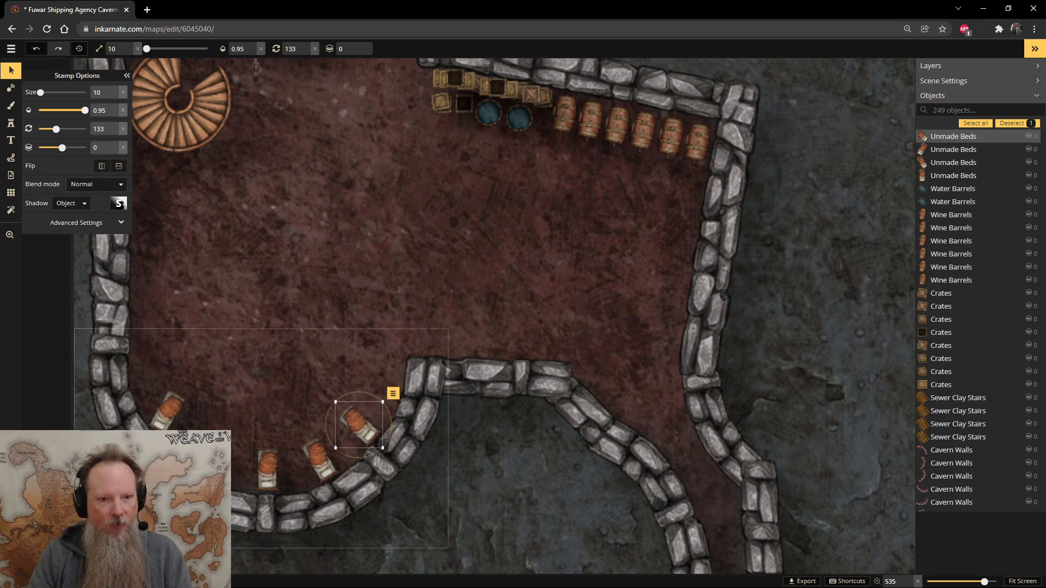
drag(175, 417, 202, 401)
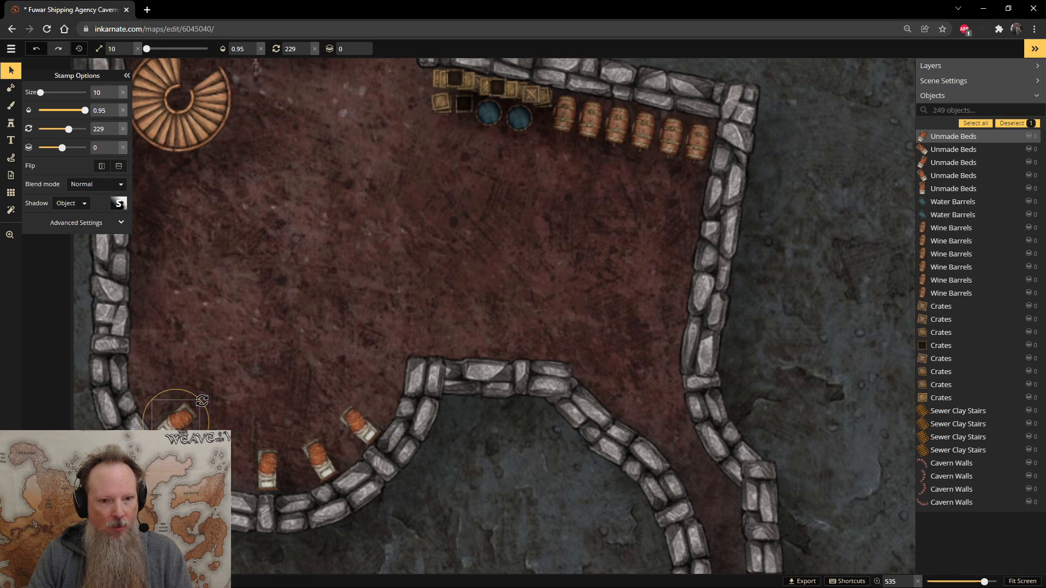
drag(202, 401, 201, 402)
drag(172, 417, 170, 416)
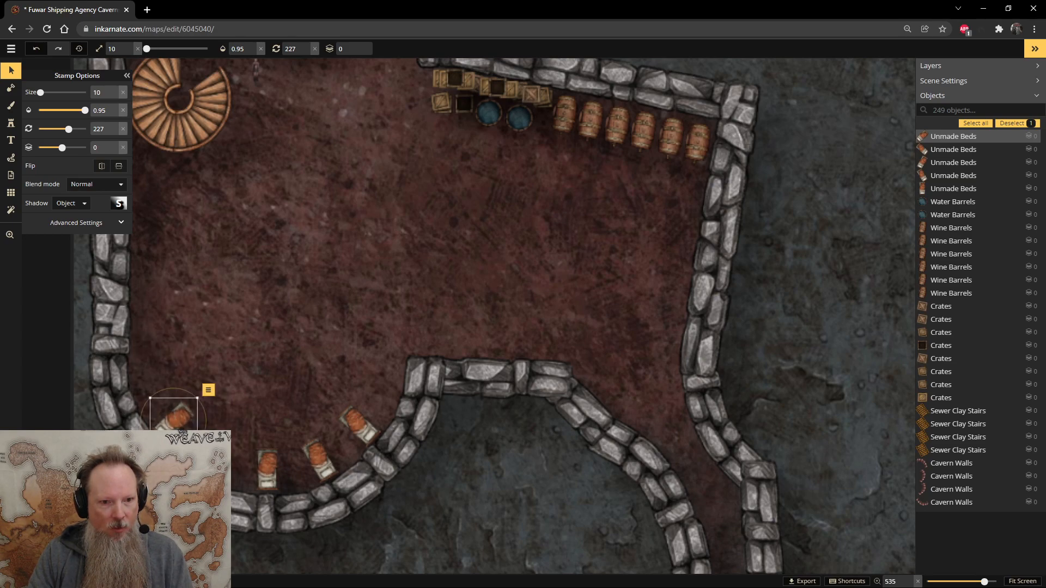
click(466, 518)
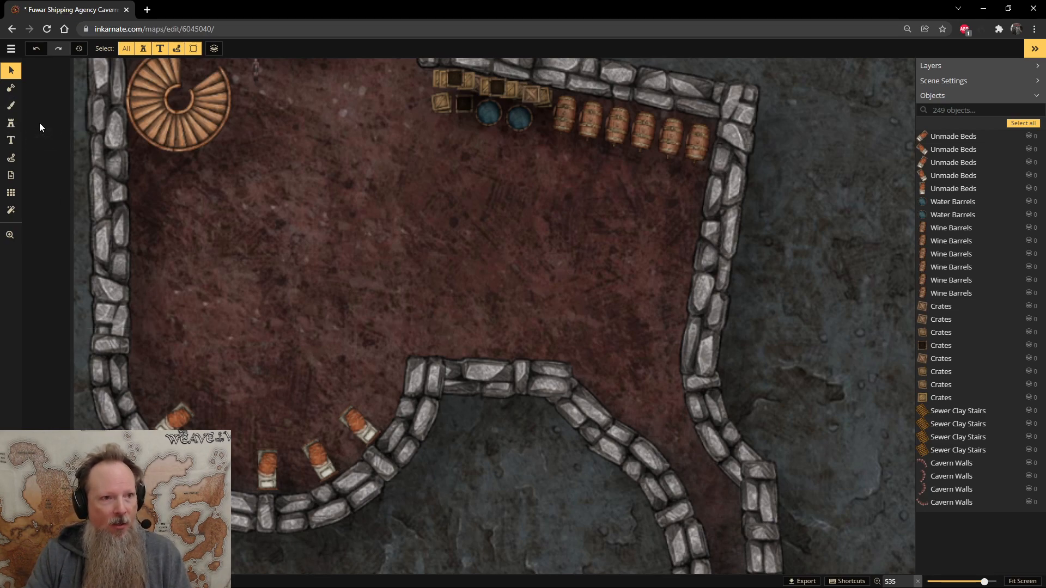
- Search the stamp catalog for "chest" in place of the previous bed search
click(10, 124)
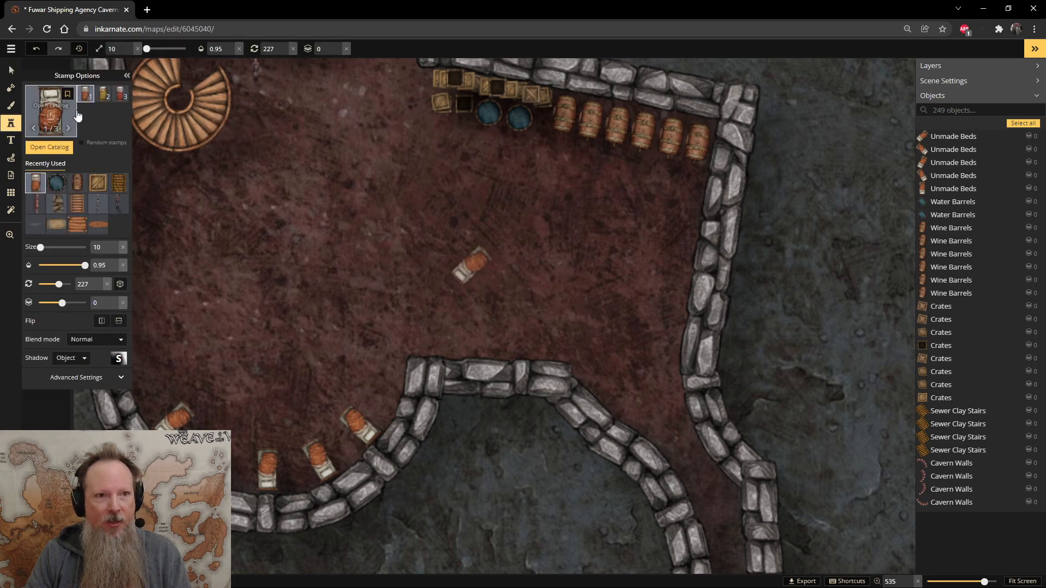
click(54, 114)
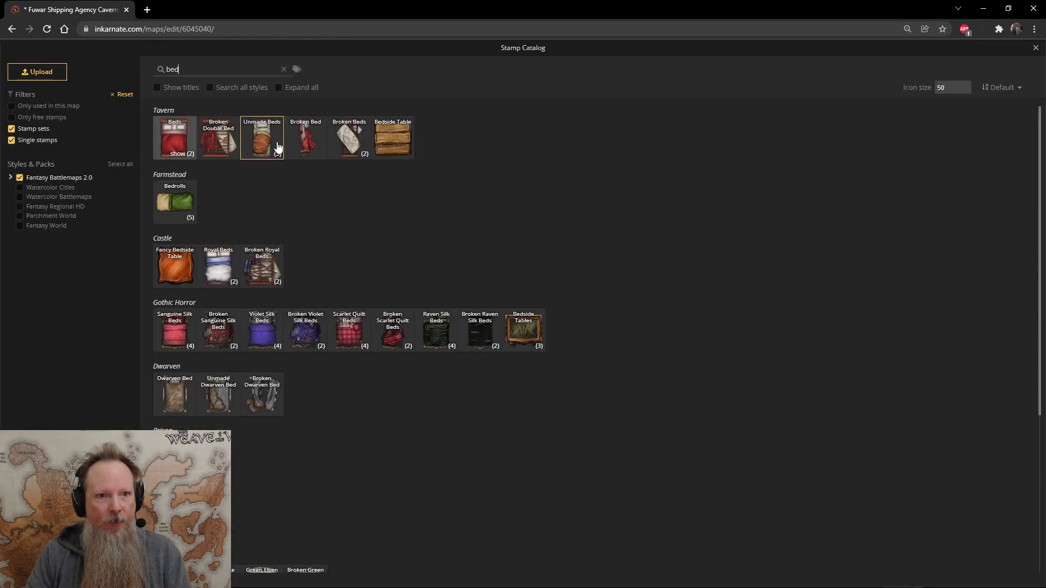
click(217, 72)
key(BackSpace)
key(BackSpace)
key(BackSpace)
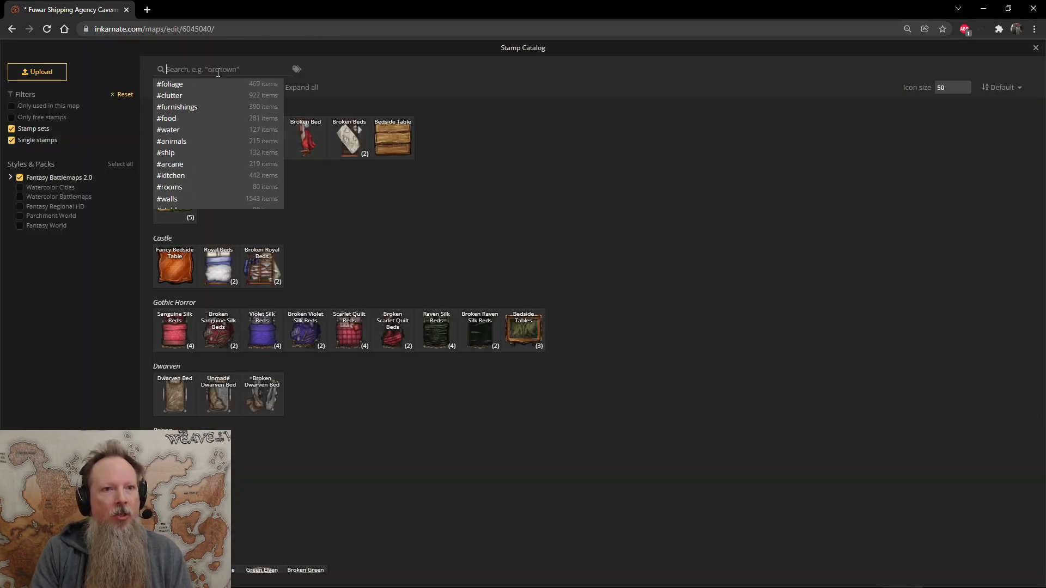
text(chest)
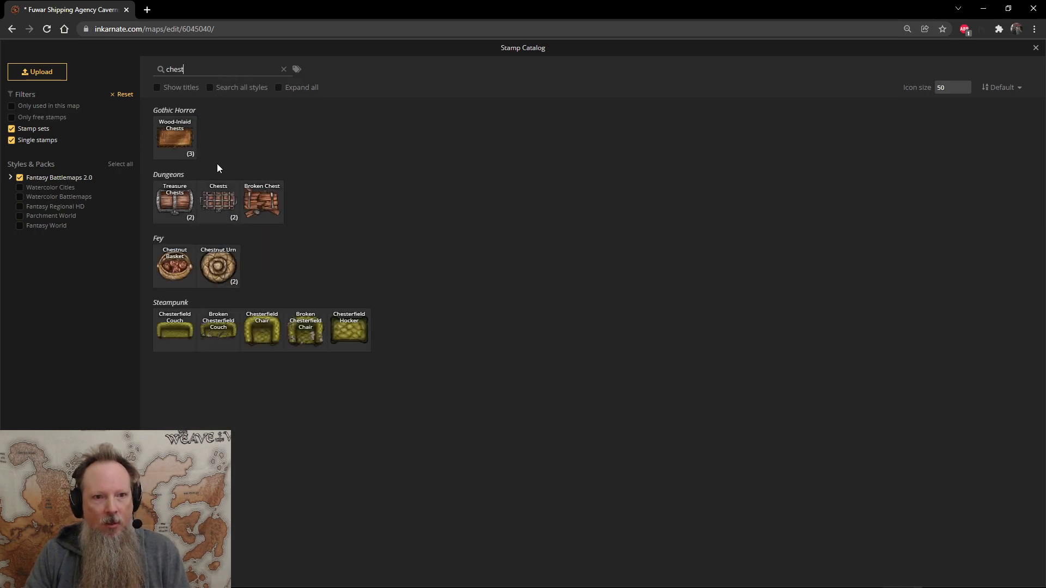
- Expand the Dungeons Chests and Treasure Chests sets and choose the second plain wooden Chest stamp
mouse_move(175, 218)
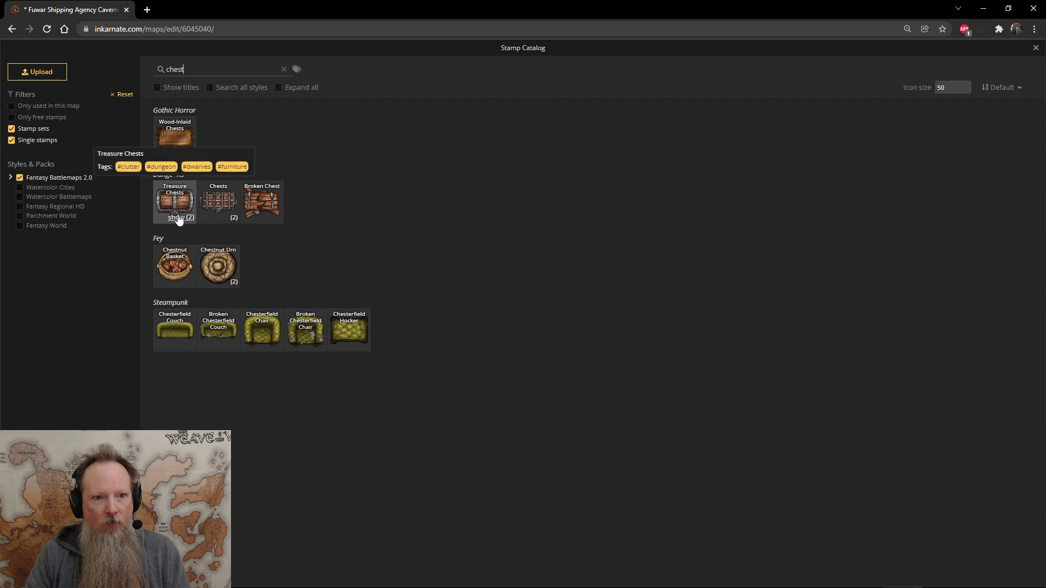
click(221, 218)
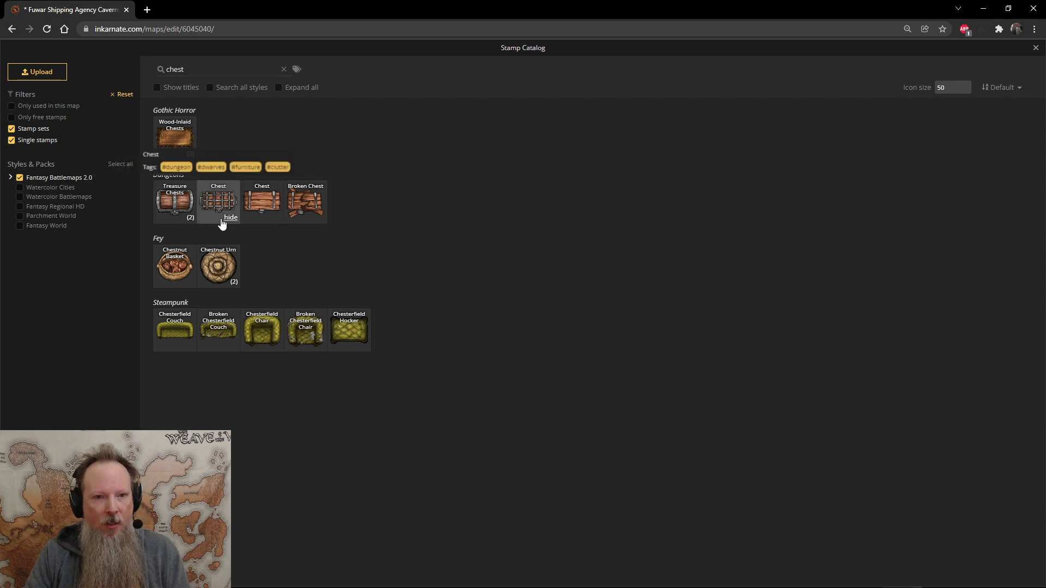
click(186, 218)
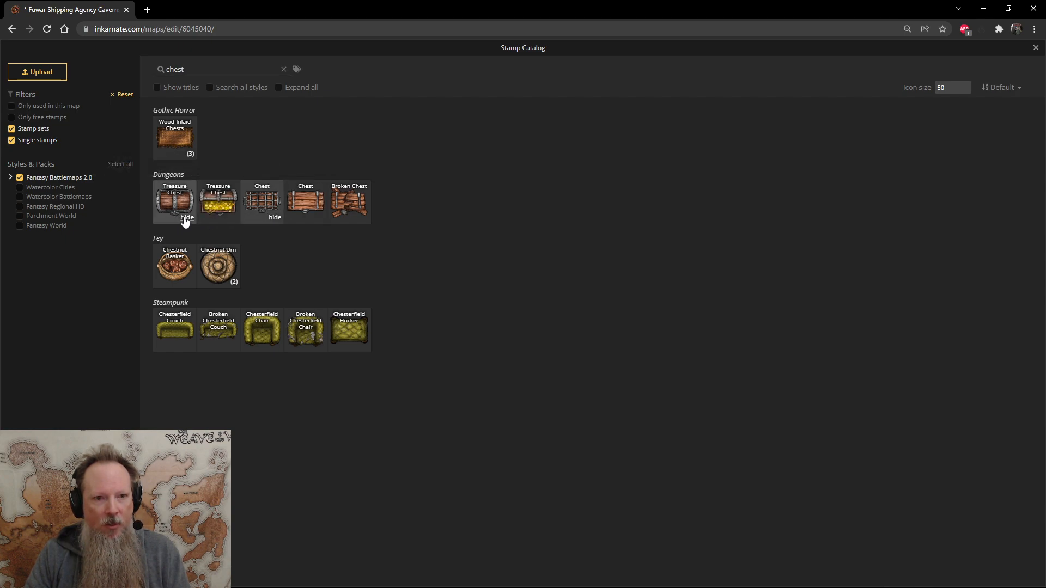
click(304, 202)
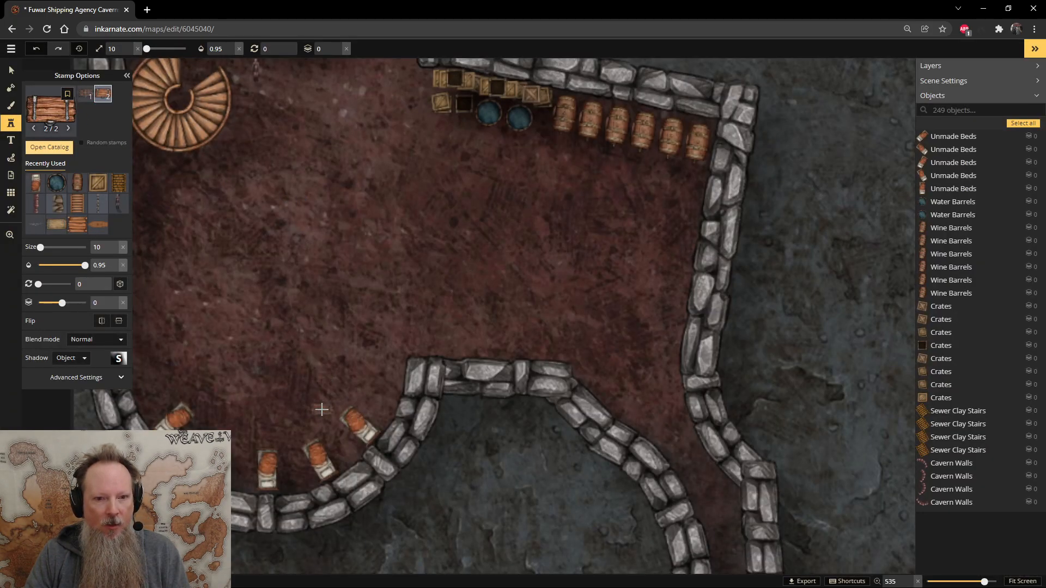
- Flip the chest stamp vertically and place it at the foot of the alcove's middle bed at size 10
scroll(321, 409, up, 2)
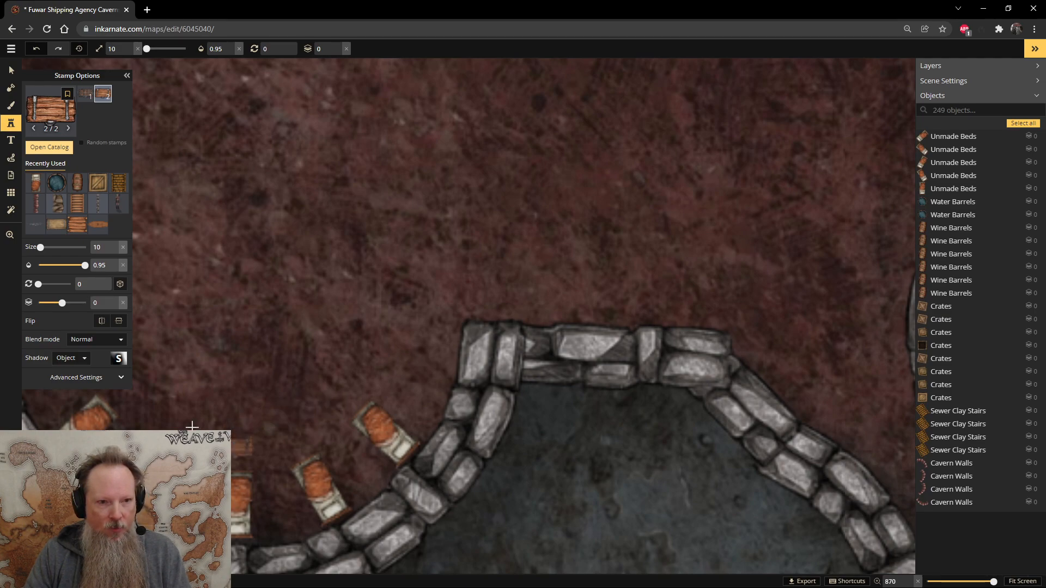
click(471, 265)
click(102, 322)
click(101, 322)
click(119, 321)
key(ctrl+z)
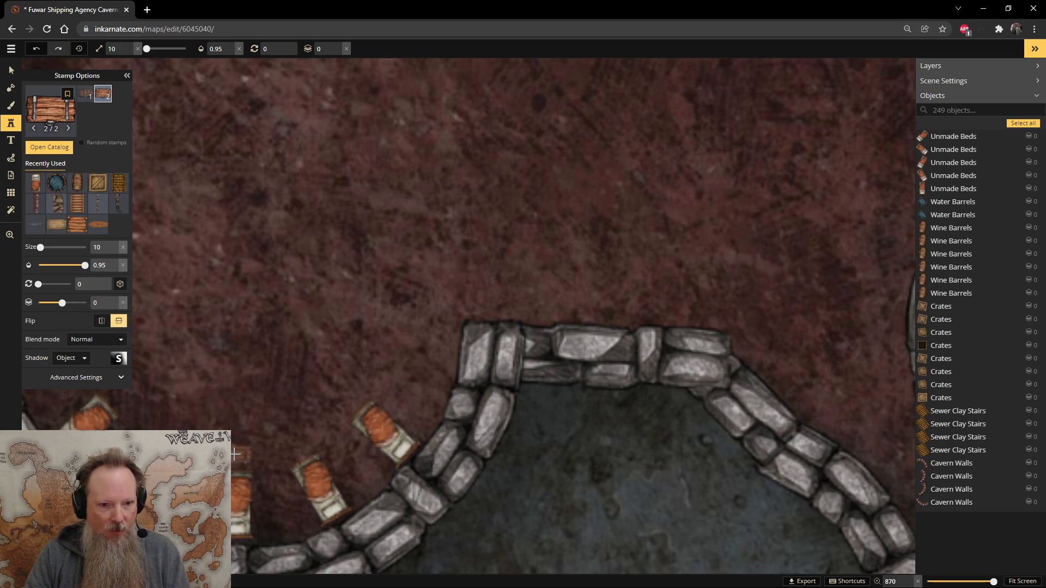
click(236, 456)
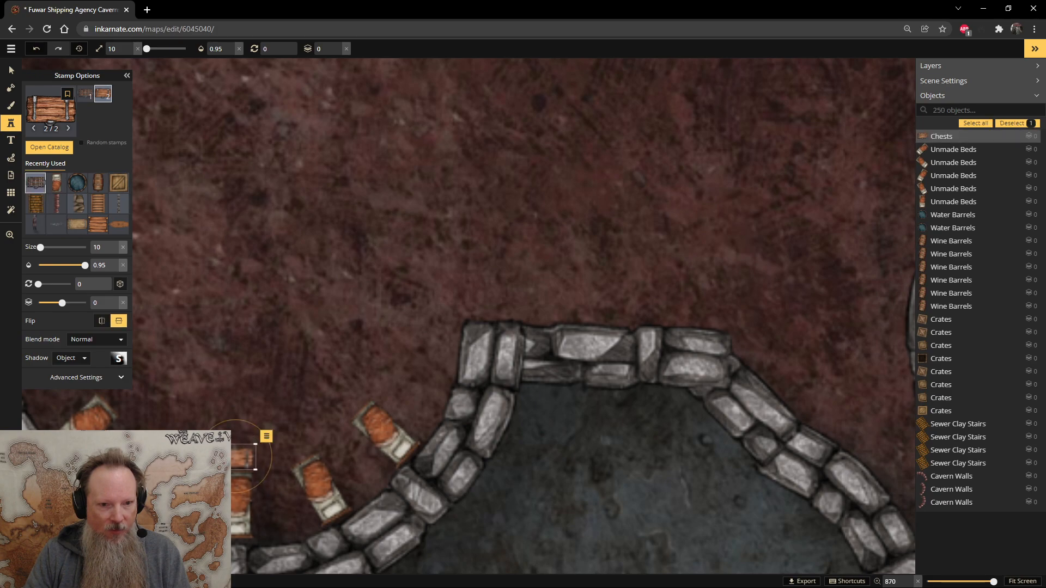
- Paste four copies of the chest, one near the foot of each remaining bed
key(v)
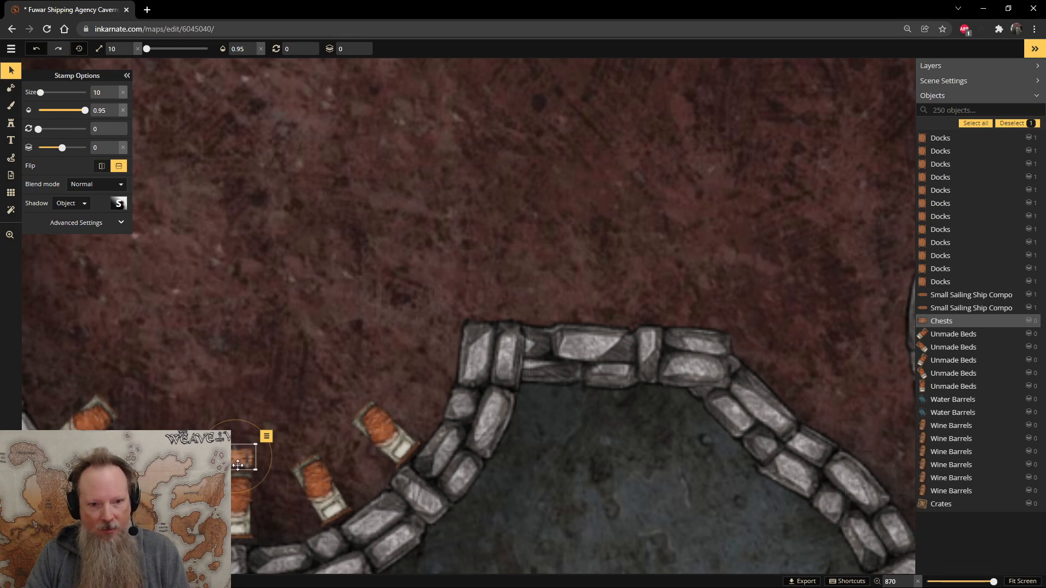
click(297, 443)
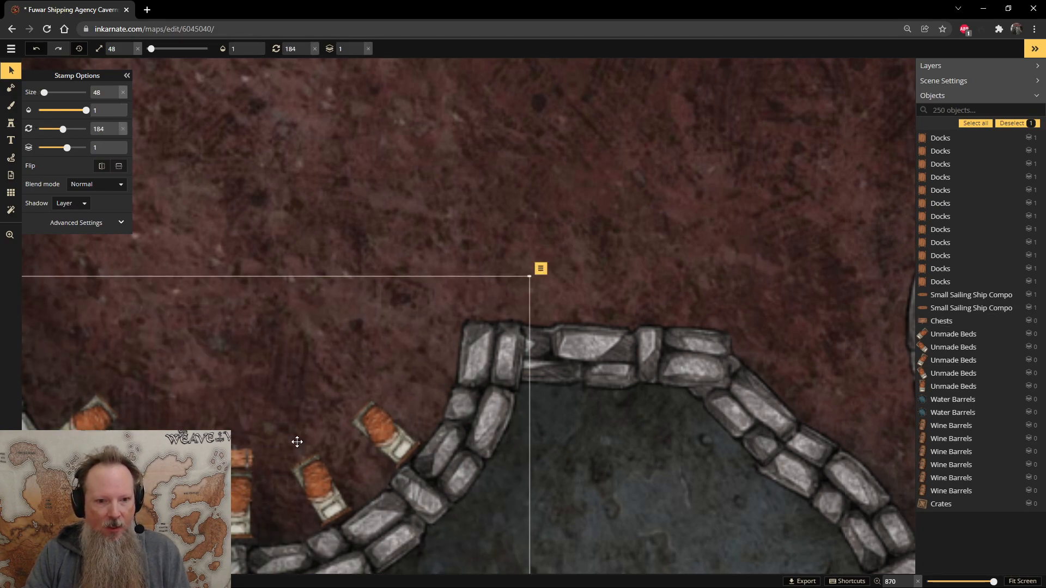
key(ctrl+v)
click(173, 444)
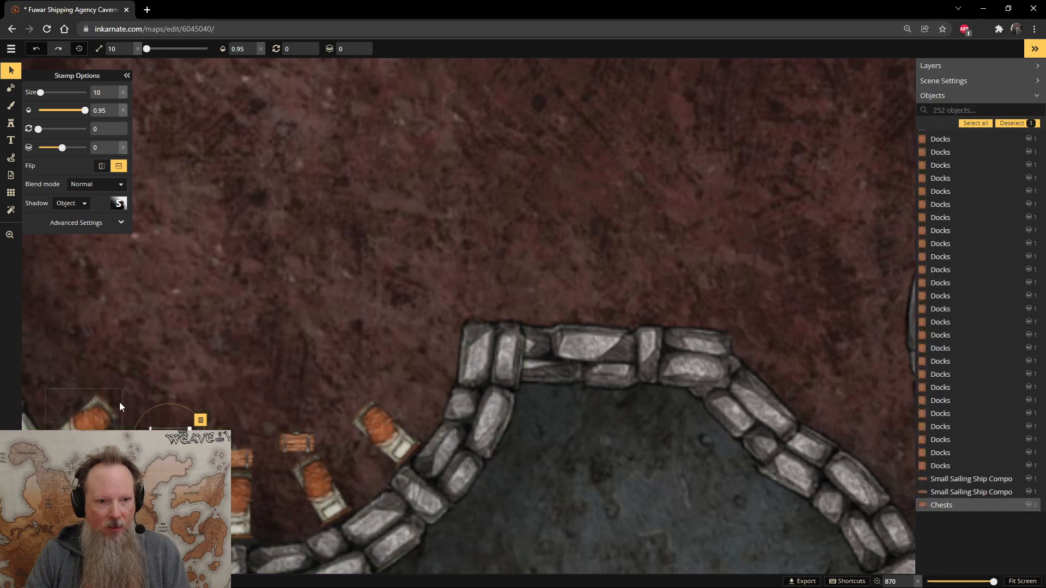
click(120, 403)
key(ctrl+v)
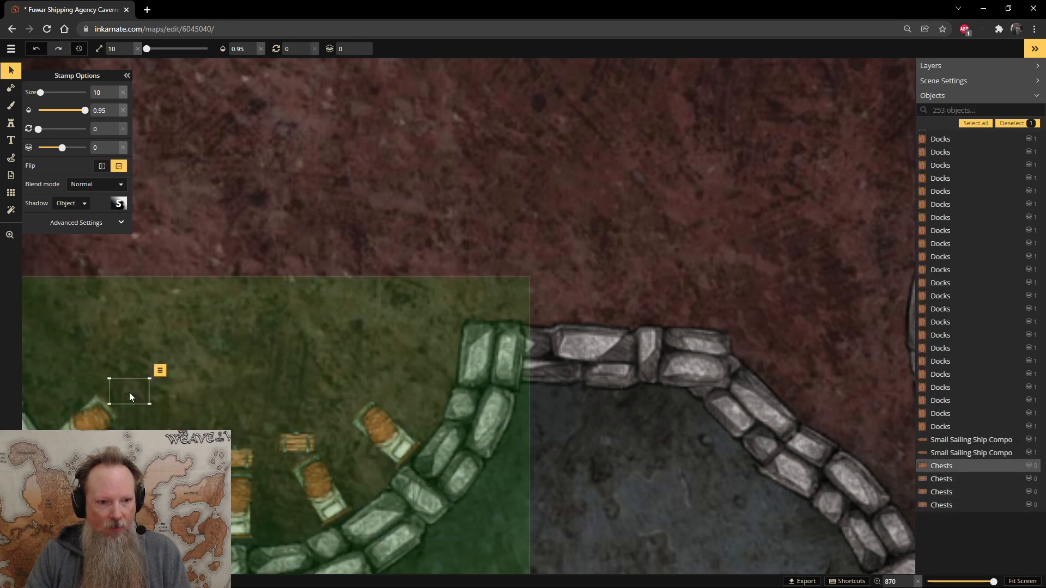
key(ctrl+v)
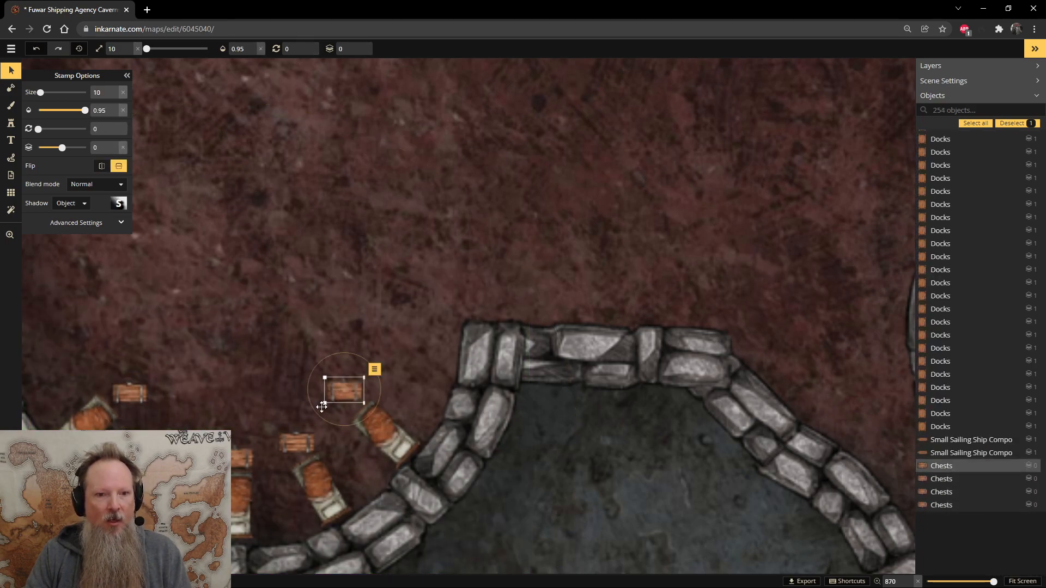
- Rotate the lower right chest to 333 degrees and the upper right one to 316 degrees, fitting each against its bed's foot
click(296, 445)
drag(273, 415, 297, 446)
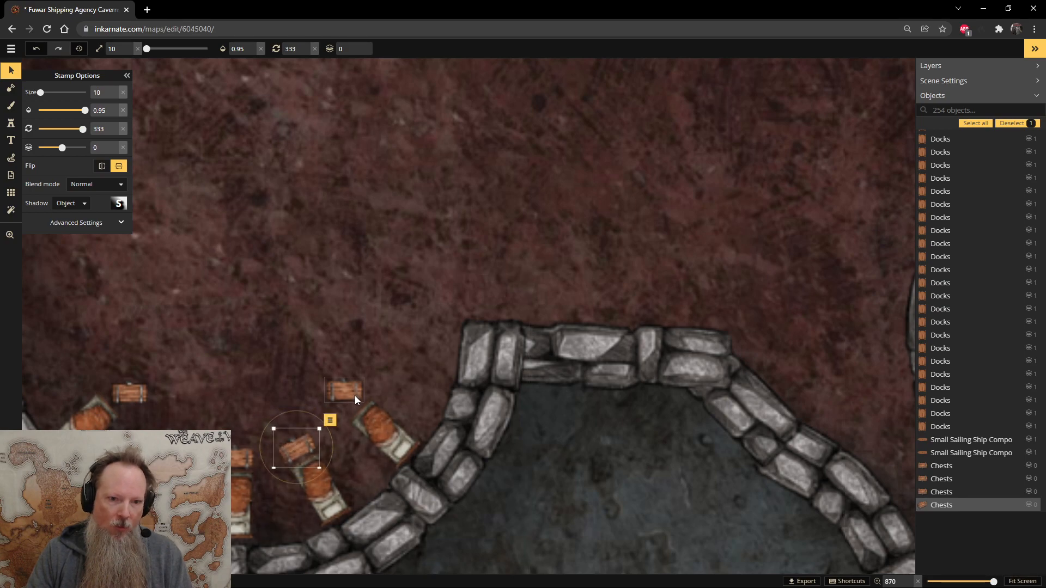
click(355, 386)
drag(332, 354, 363, 399)
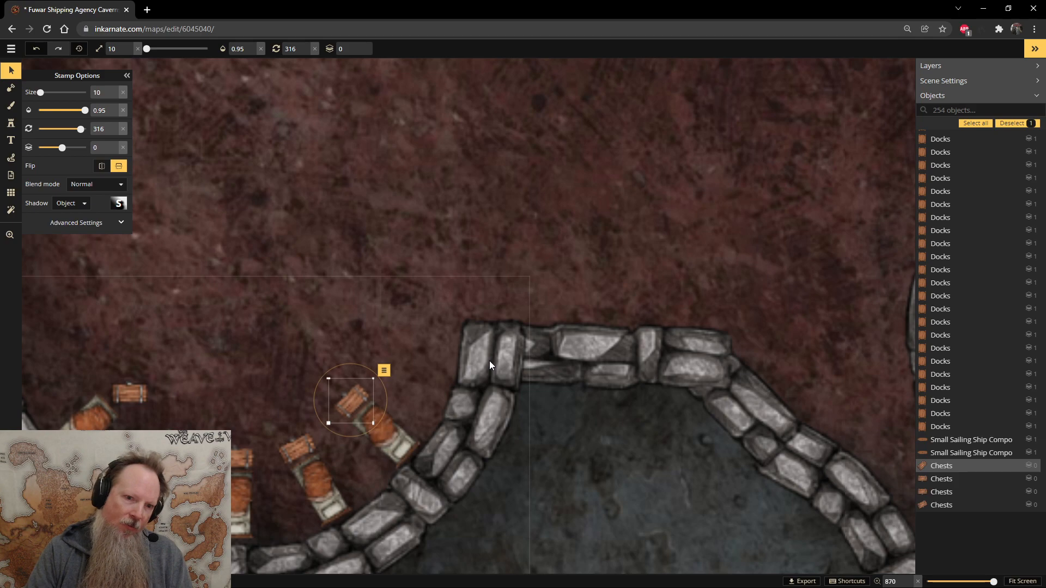
key(Left)
key(Down)
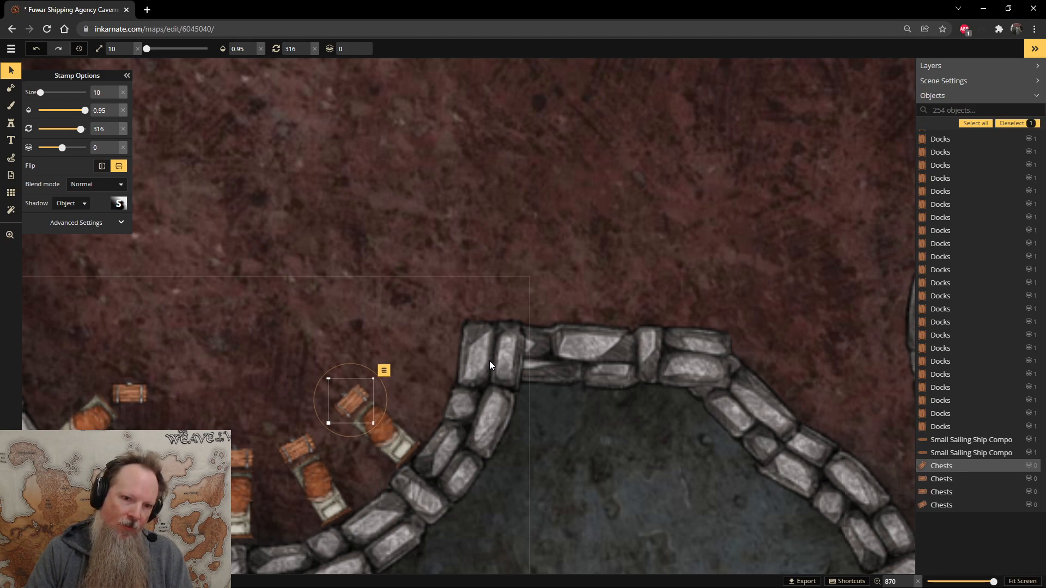
- Rotate the lower left chest to 31 degrees and nudge it to the foot of its bed
click(942, 492)
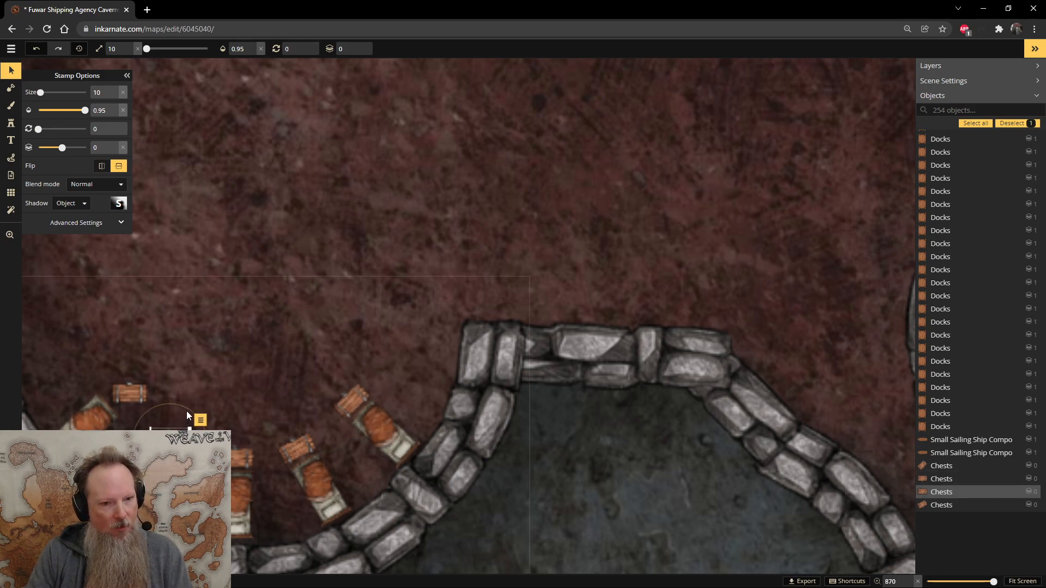
drag(187, 407, 151, 417)
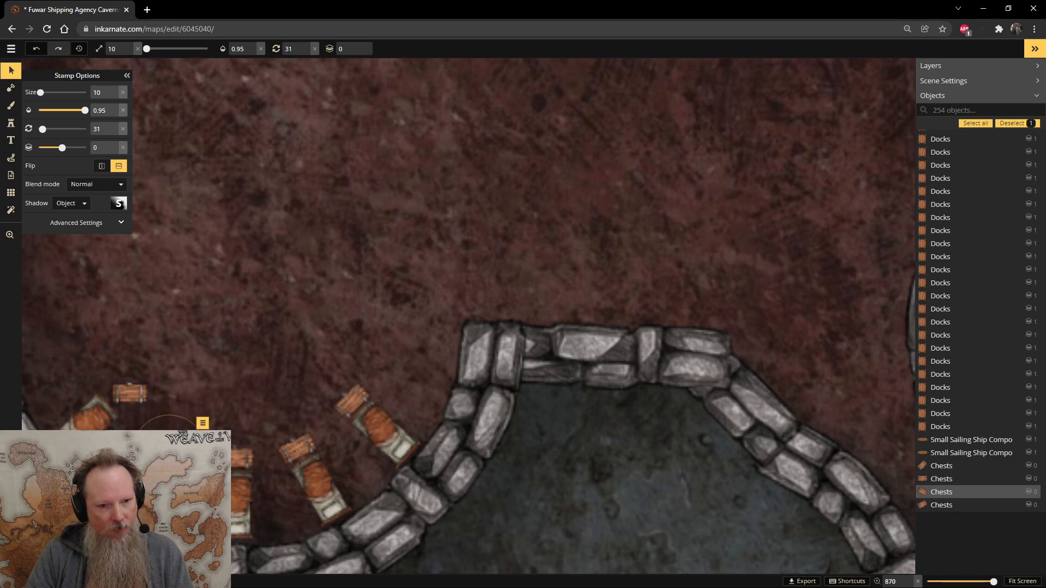
key(Right)
key(Down)
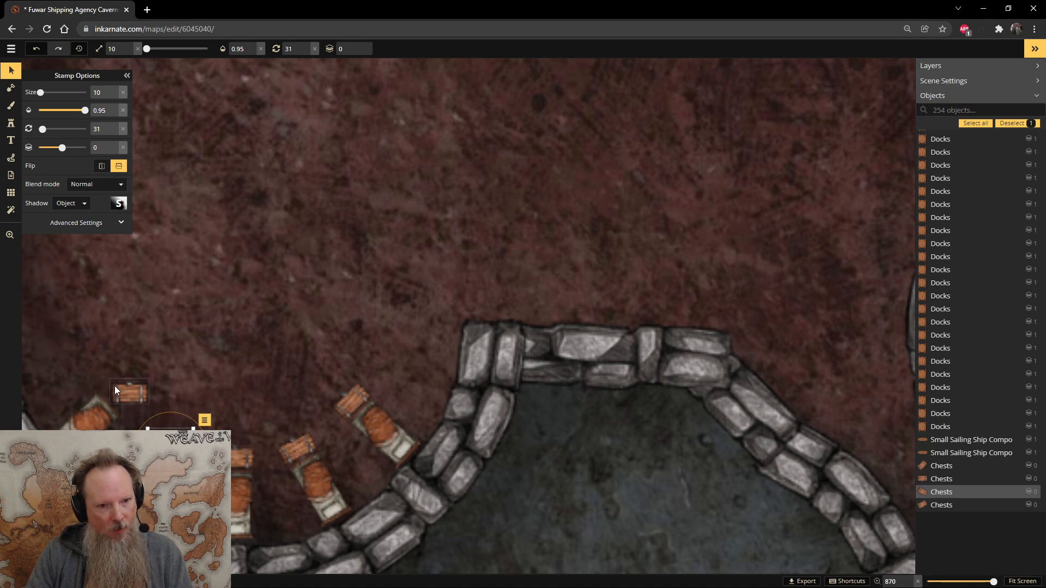
- Rotate the uppermost left chest to 44 degrees and move it to the foot of its bed
click(127, 392)
drag(136, 355, 154, 375)
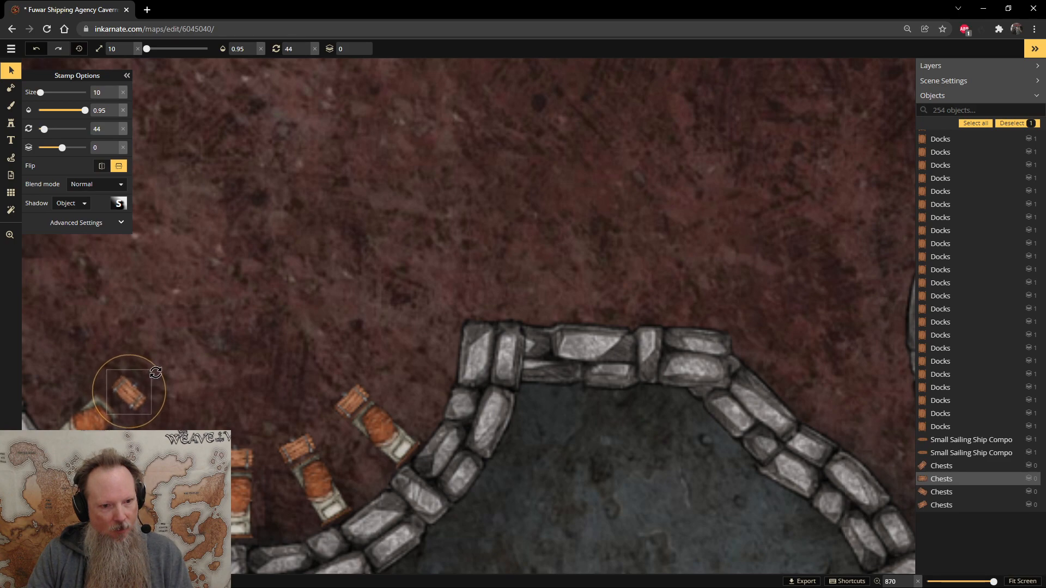
key(Left)
key(Left)
key(Left)
key(Left)
key(Left)
key(Left)
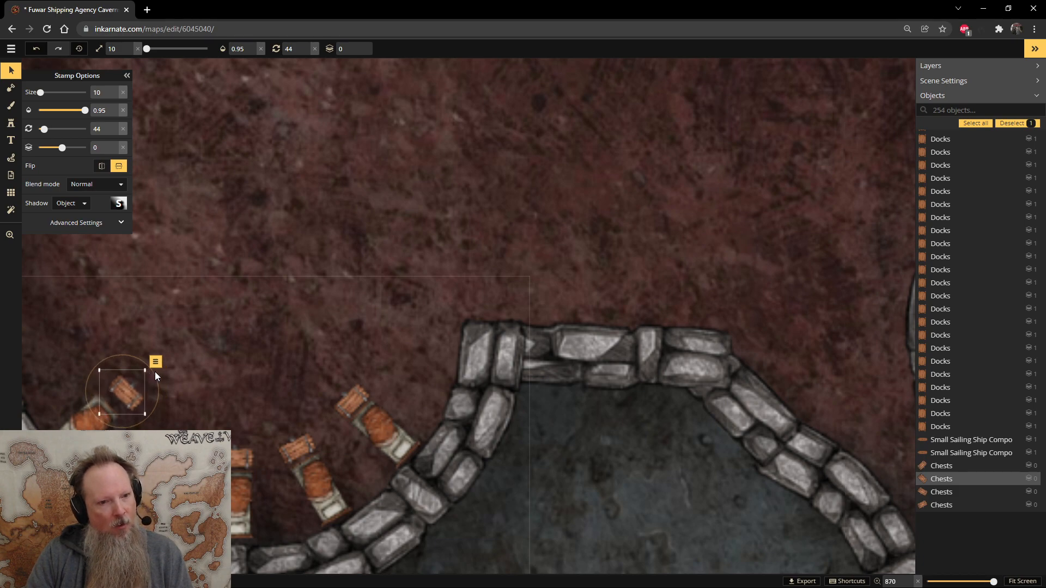
key(Down)
key(Right)
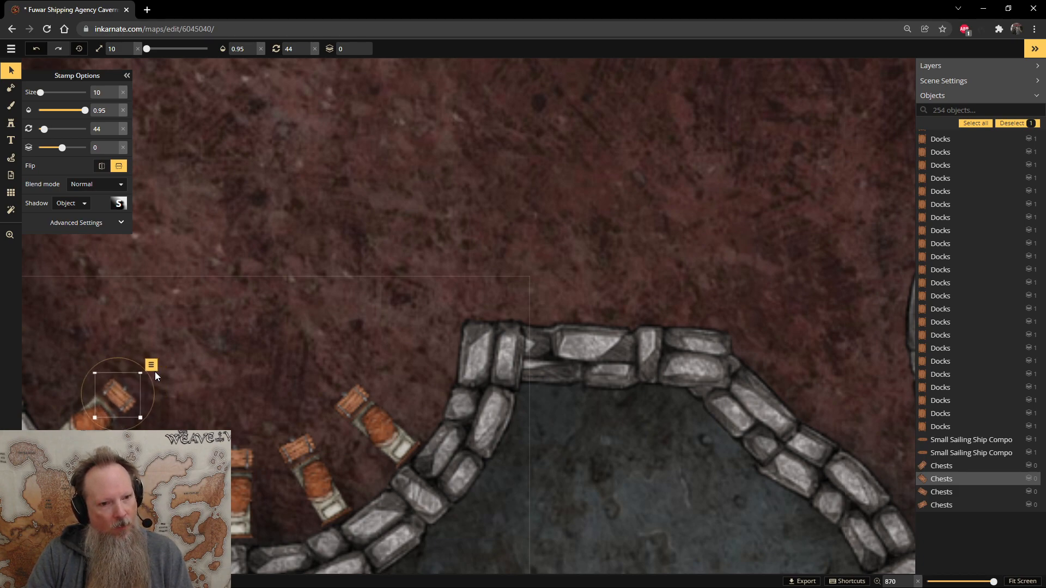
- Refine the uppermost left chest's rotation to 48 degrees and nudge it until it lines up with the bed's foot
drag(133, 355, 134, 356)
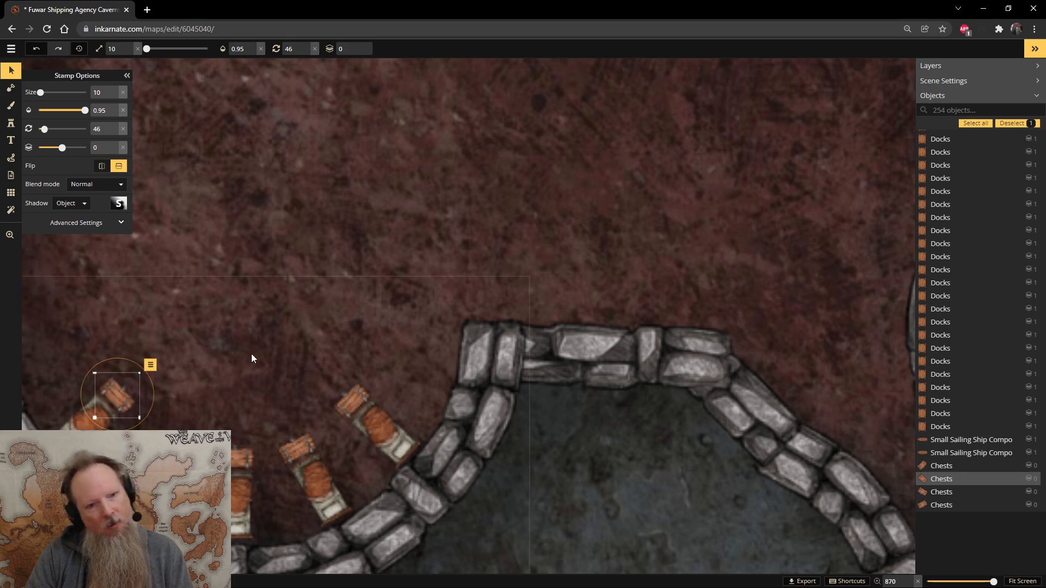
key(Right)
key(Down)
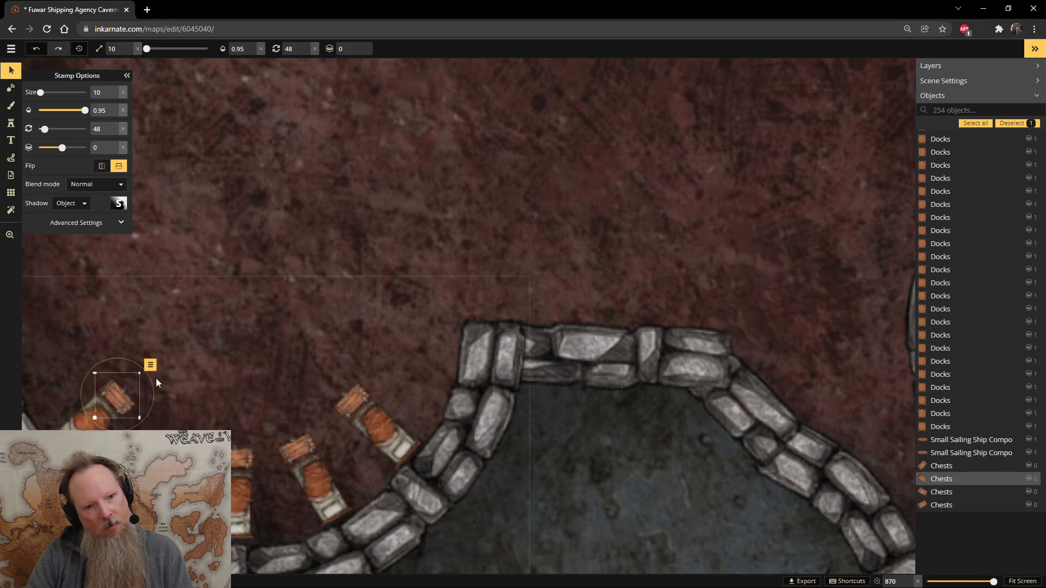
key(Right)
key(Down)
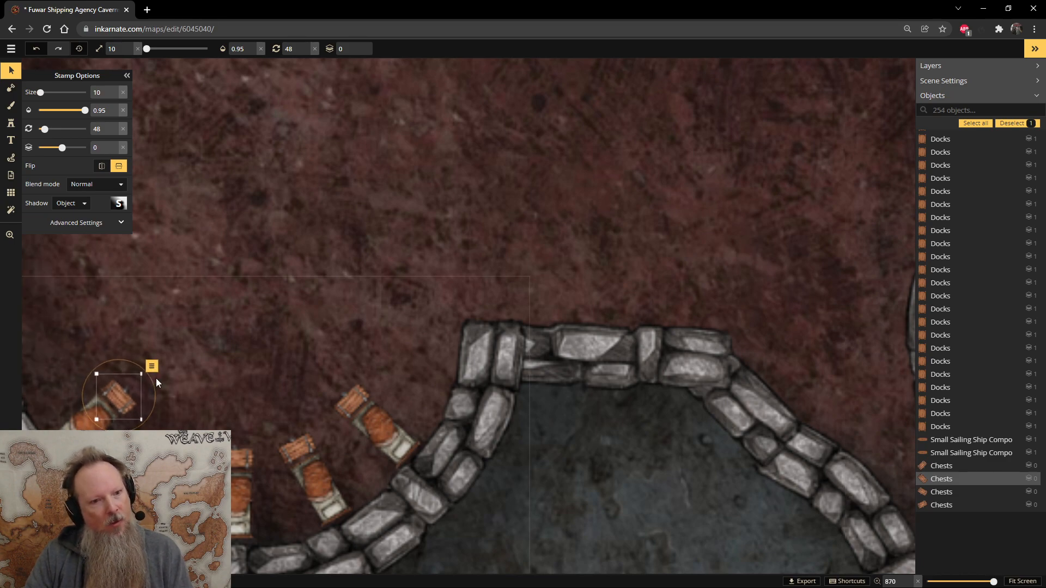
key(Left)
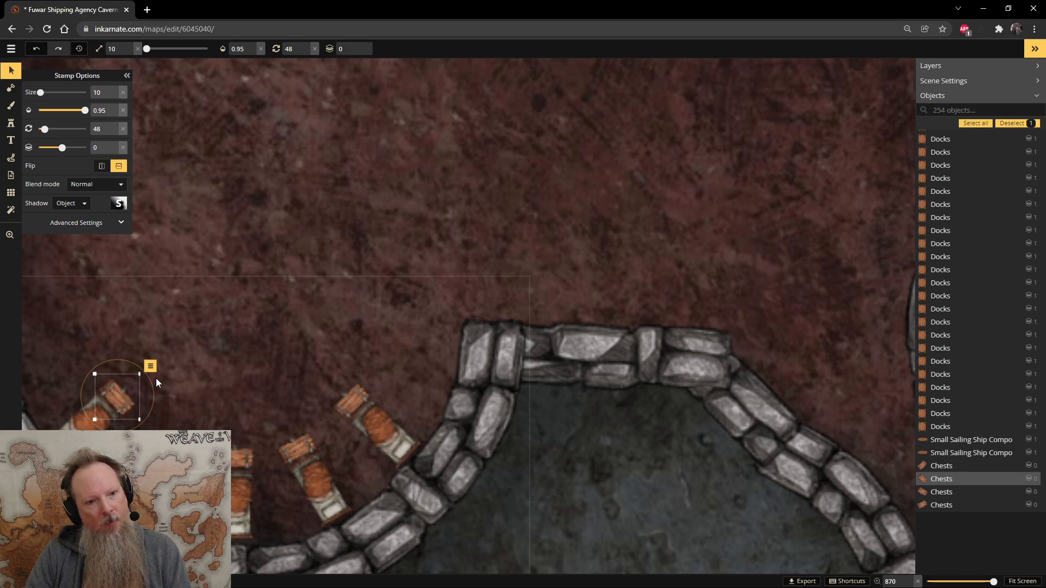
key(Up)
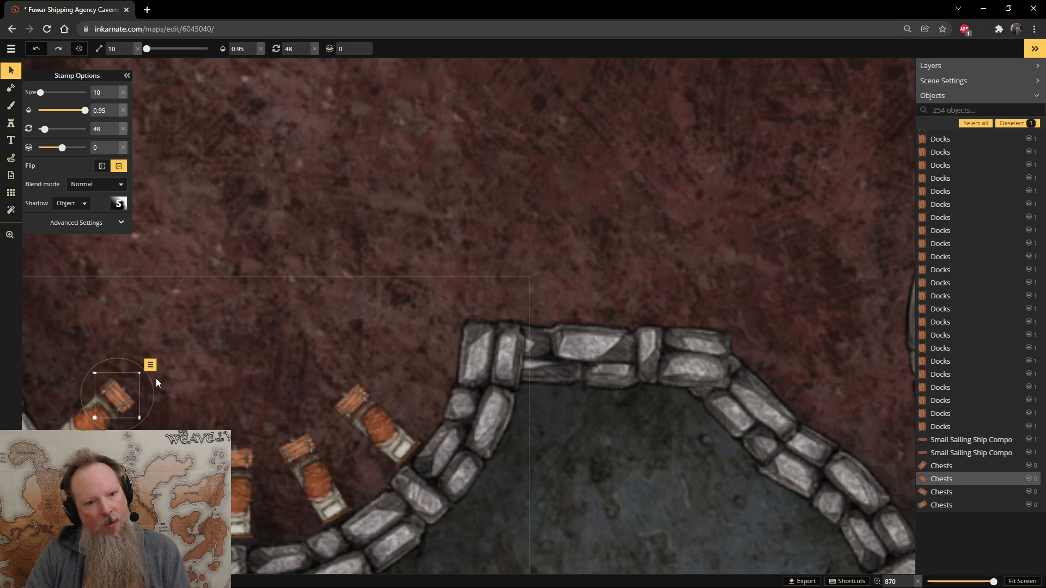
- Nudge the lower left chest slightly left and set the lower right chest's rotation to 331 degrees to fit the beds
click(171, 452)
key(Left)
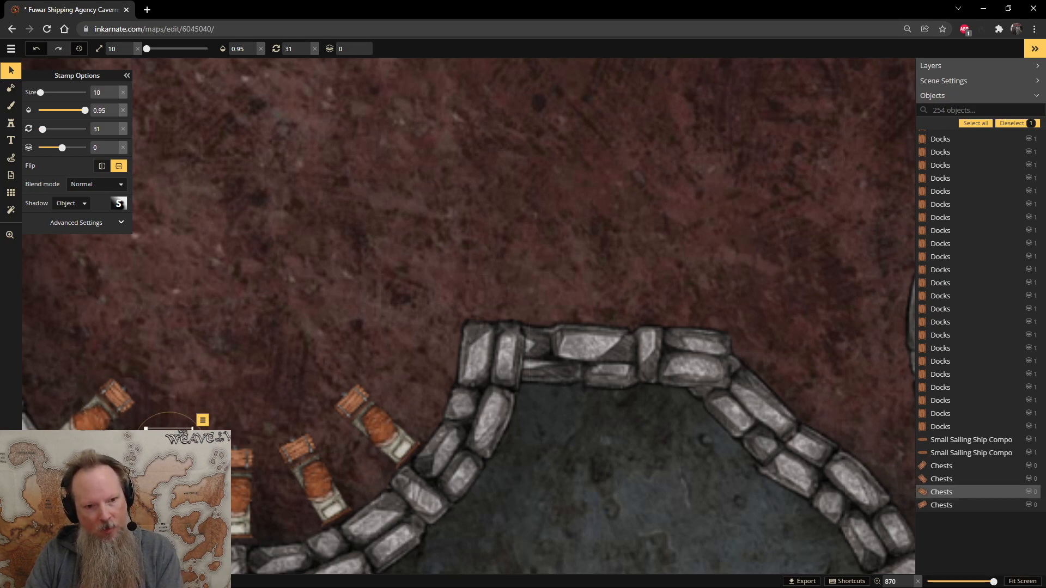
click(277, 401)
click(287, 425)
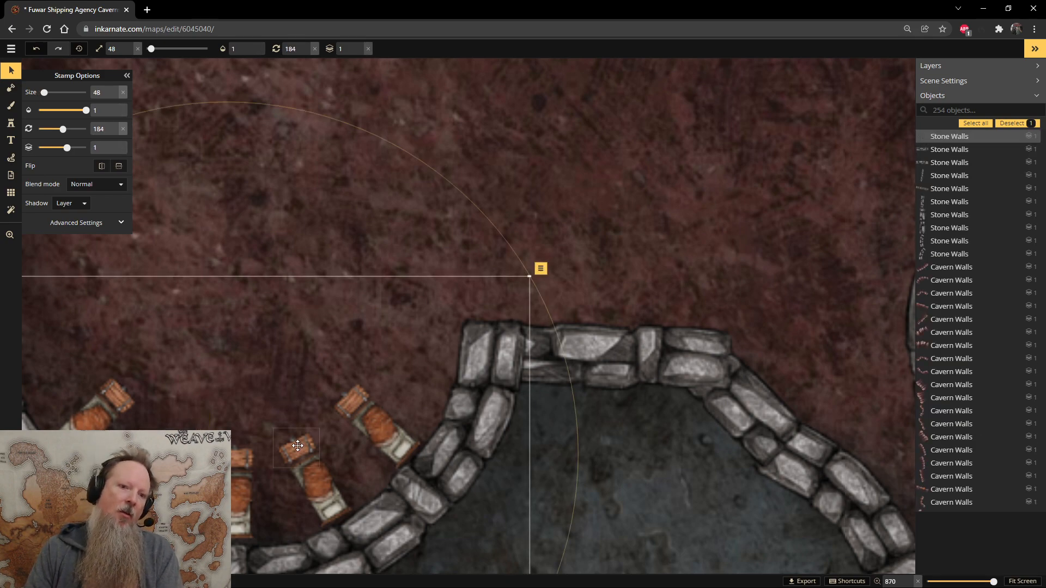
drag(287, 414, 285, 414)
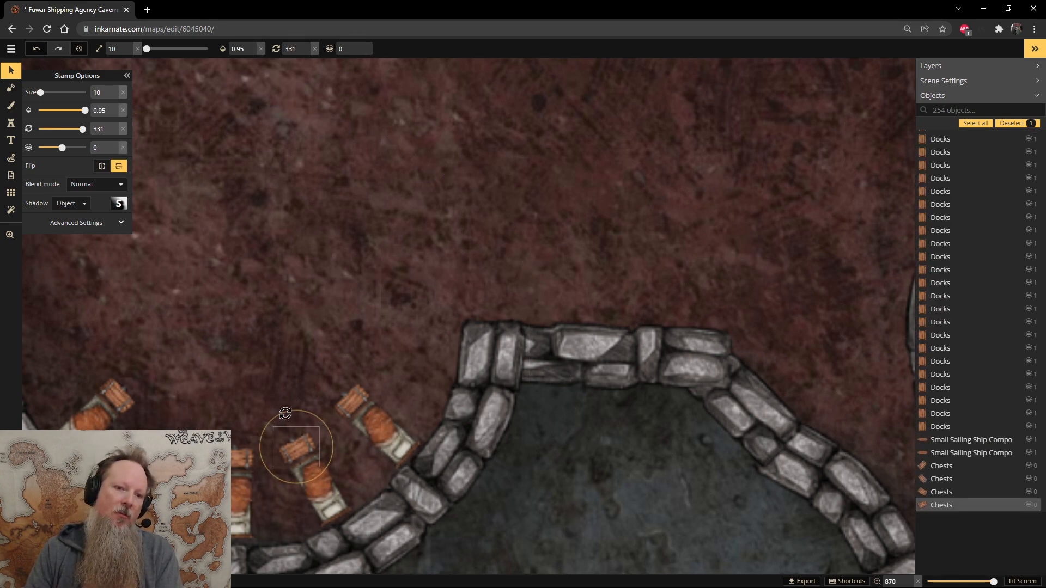
- Finish editing the chests and save the map
click(428, 327)
scroll(375, 384, down, 5)
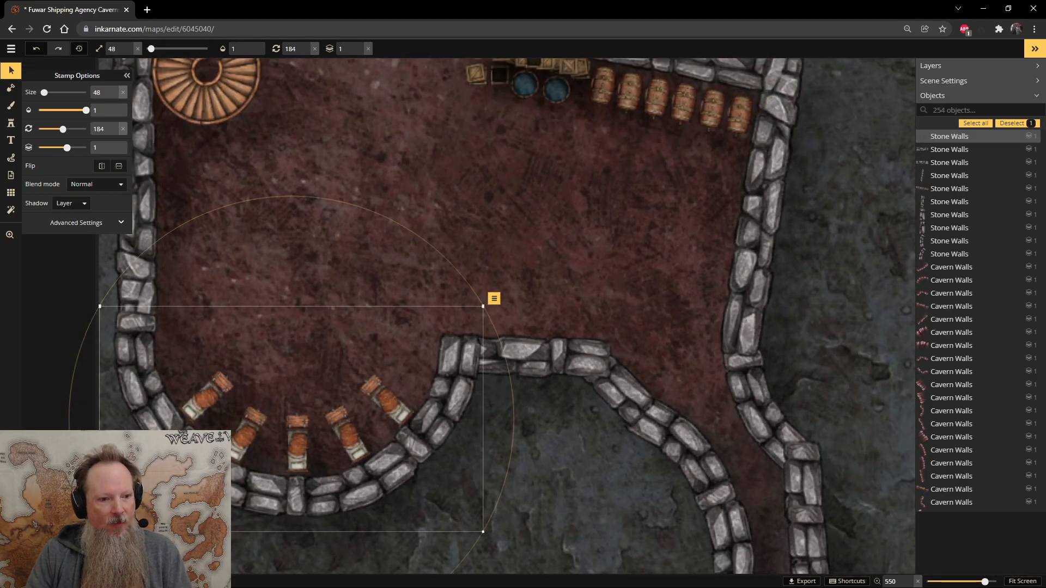
key(ctrl+s)
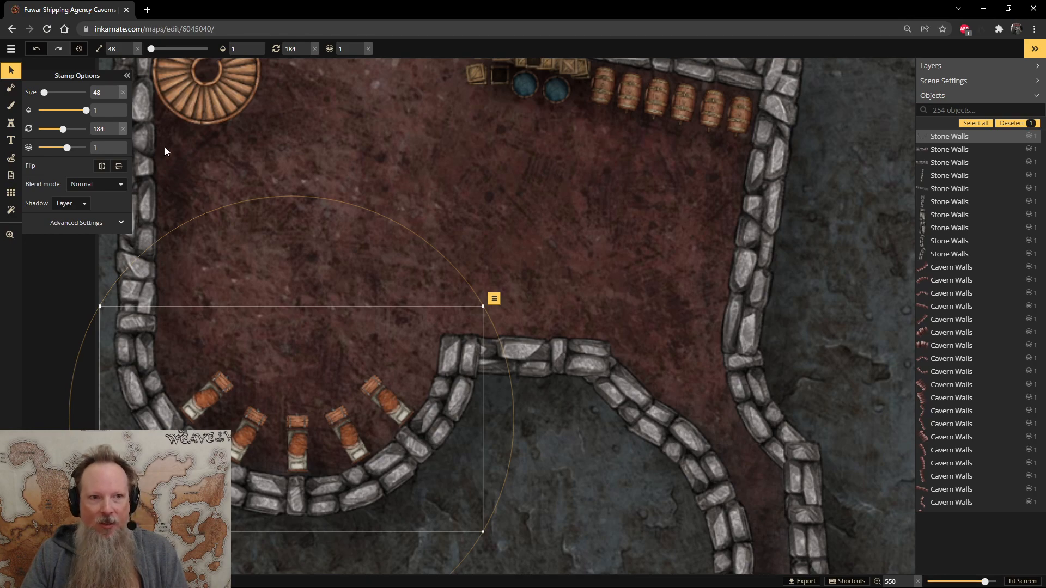
- Search the stamp catalog for "barrel" in place of the previous search term
click(10, 123)
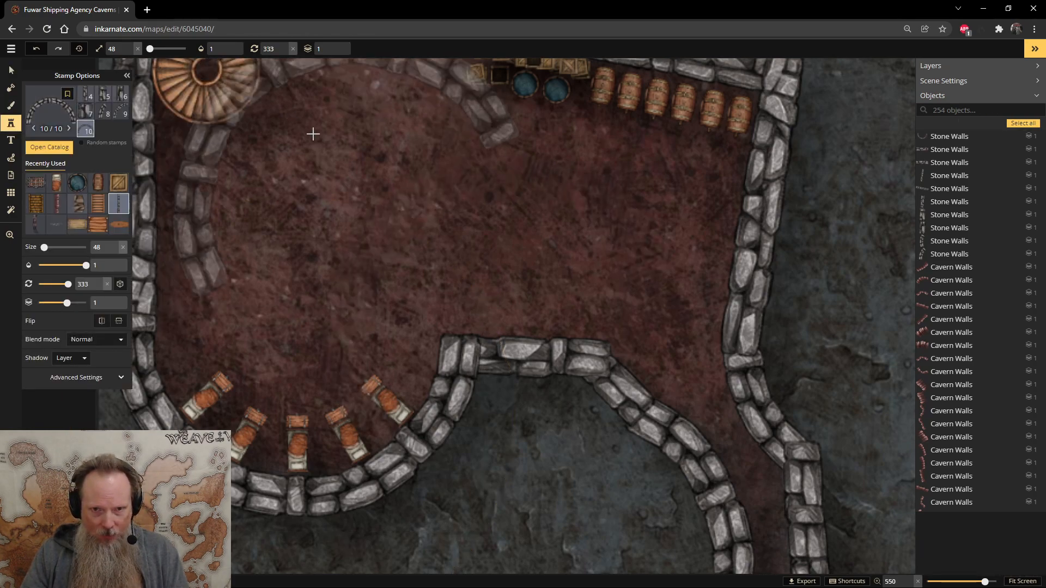
click(43, 148)
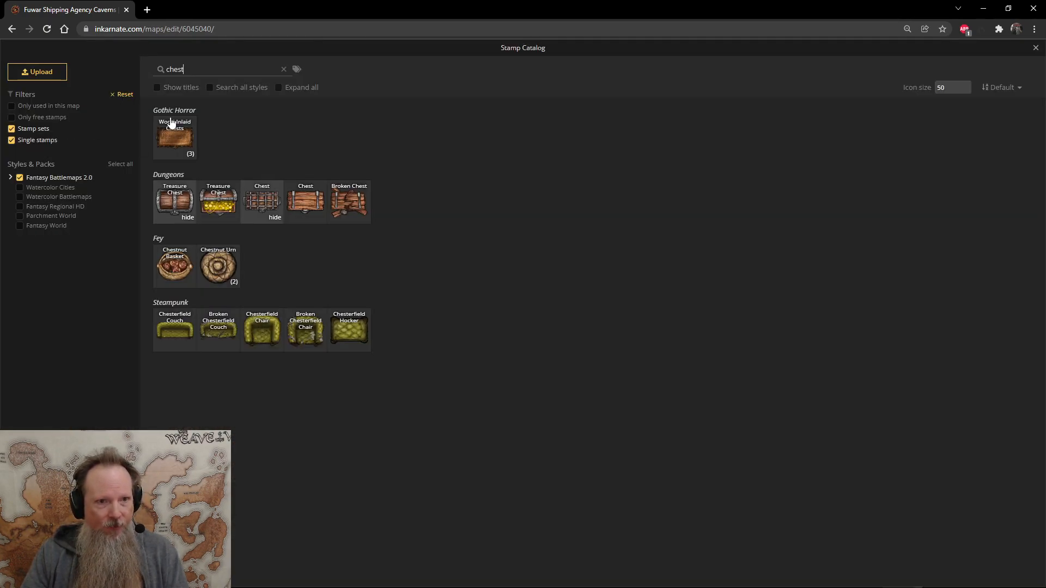
key(ctrl+a)
key(BackSpace)
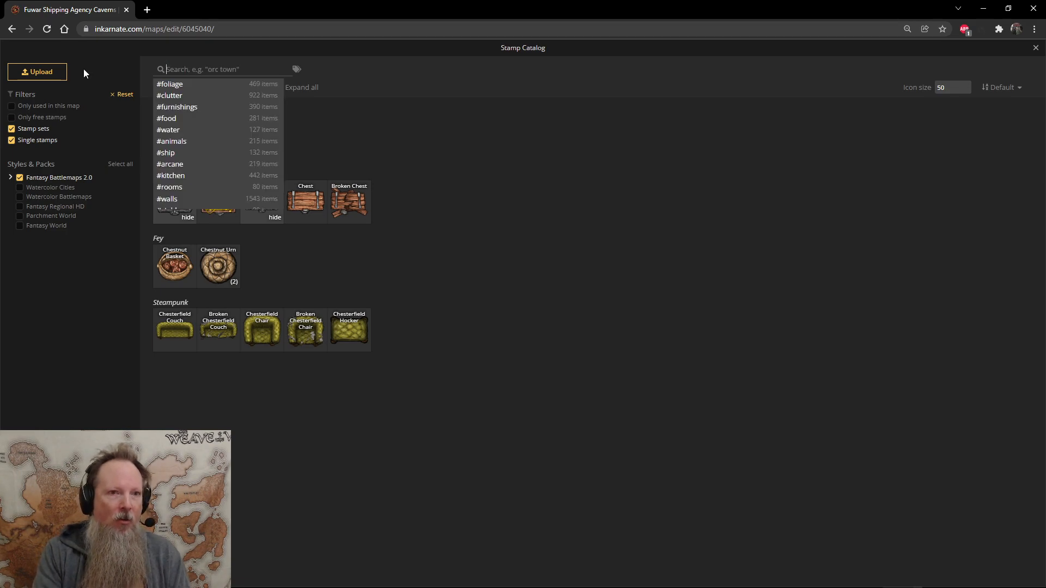
text(barrel)
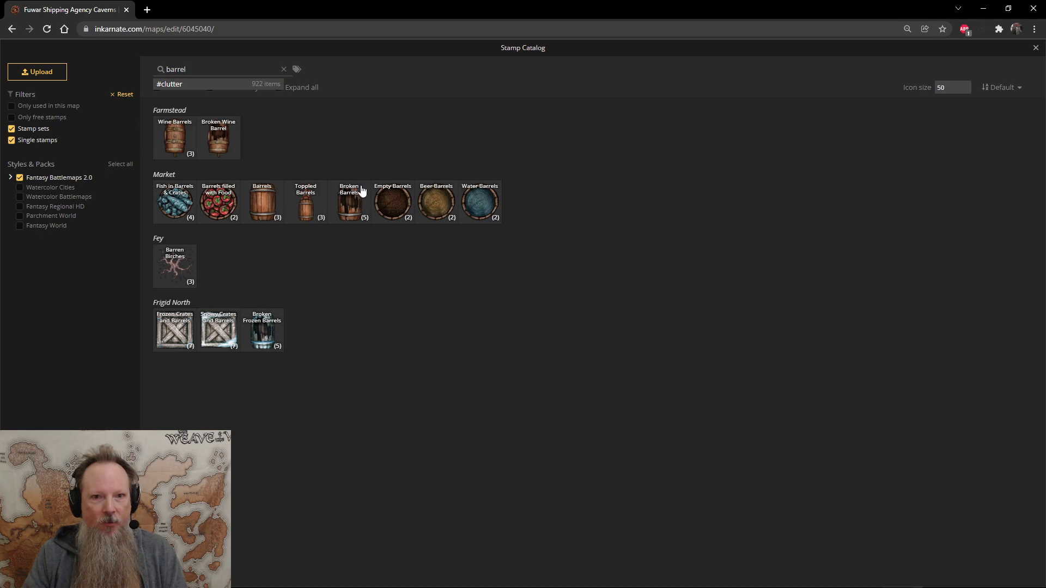
- Look through the Market barrel sets and choose the round, top-down Barrel stamp with the cross-braced lid from the Barrels set
click(397, 223)
click(397, 222)
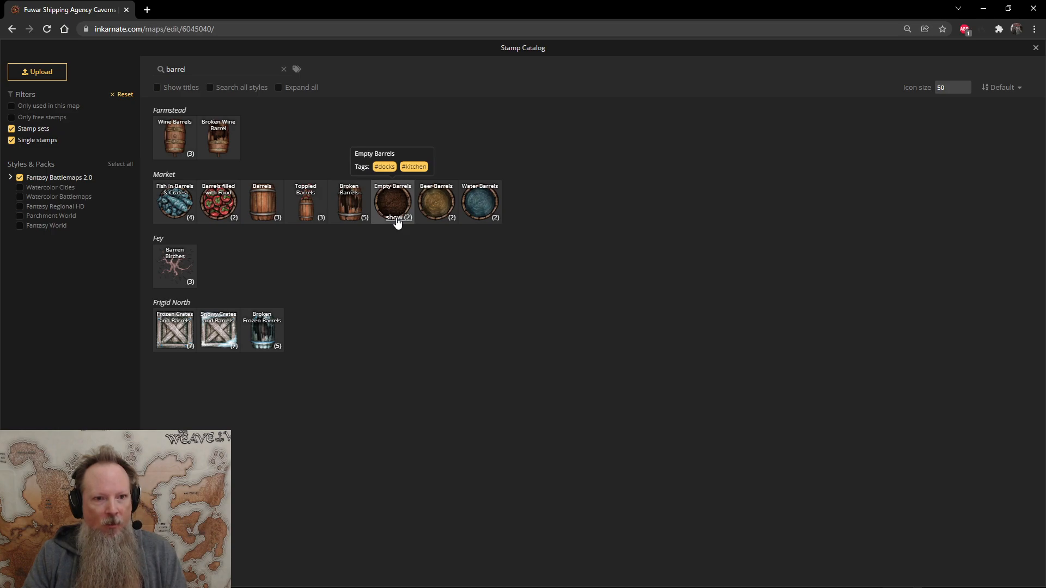
click(438, 223)
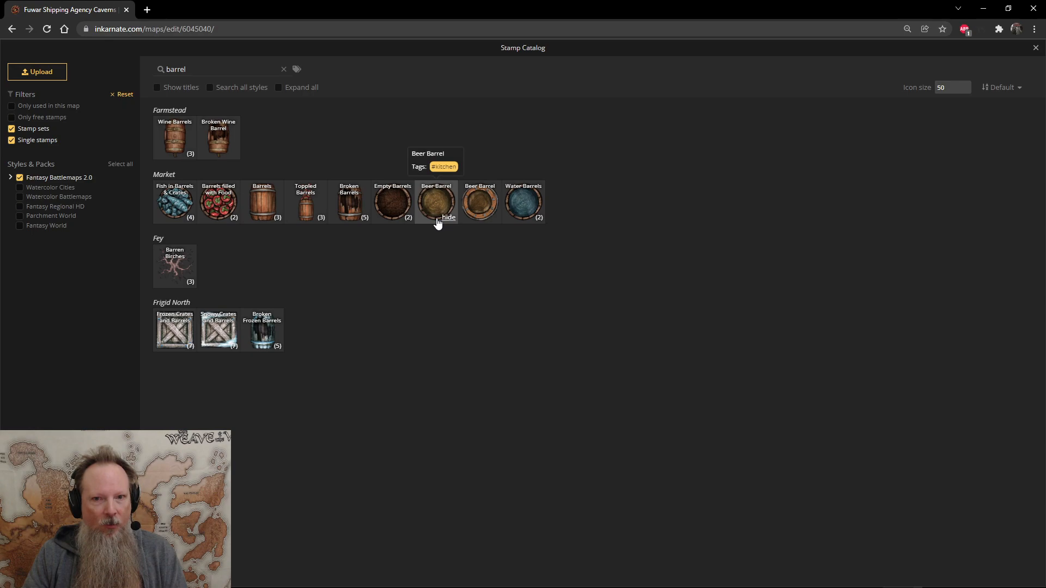
click(438, 220)
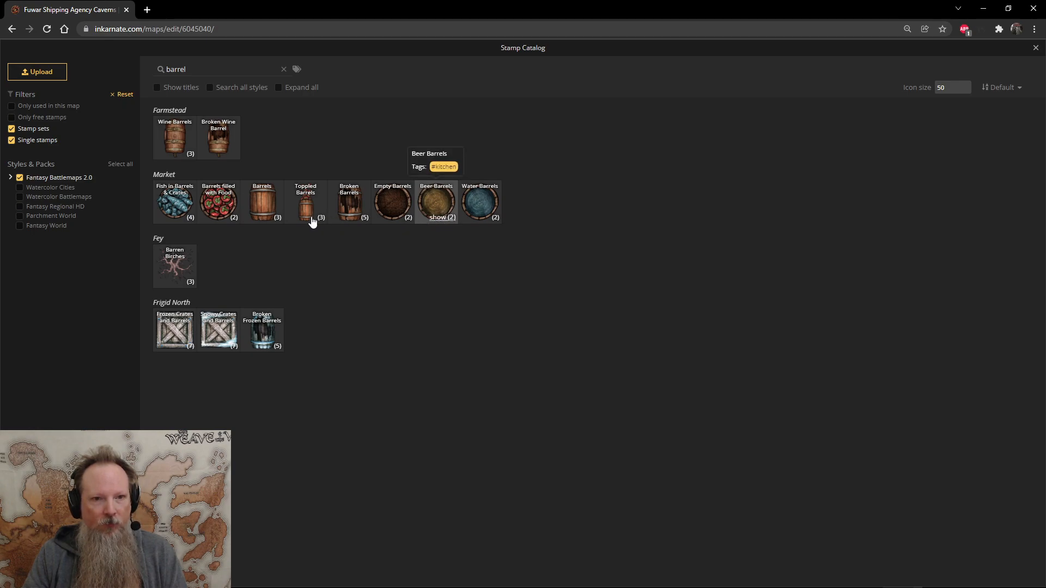
click(267, 223)
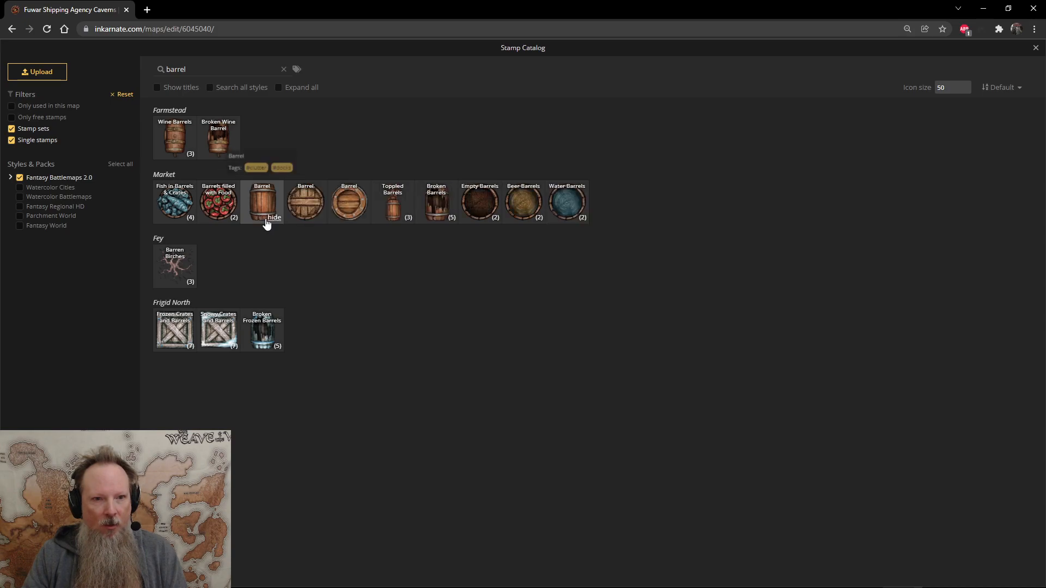
click(306, 203)
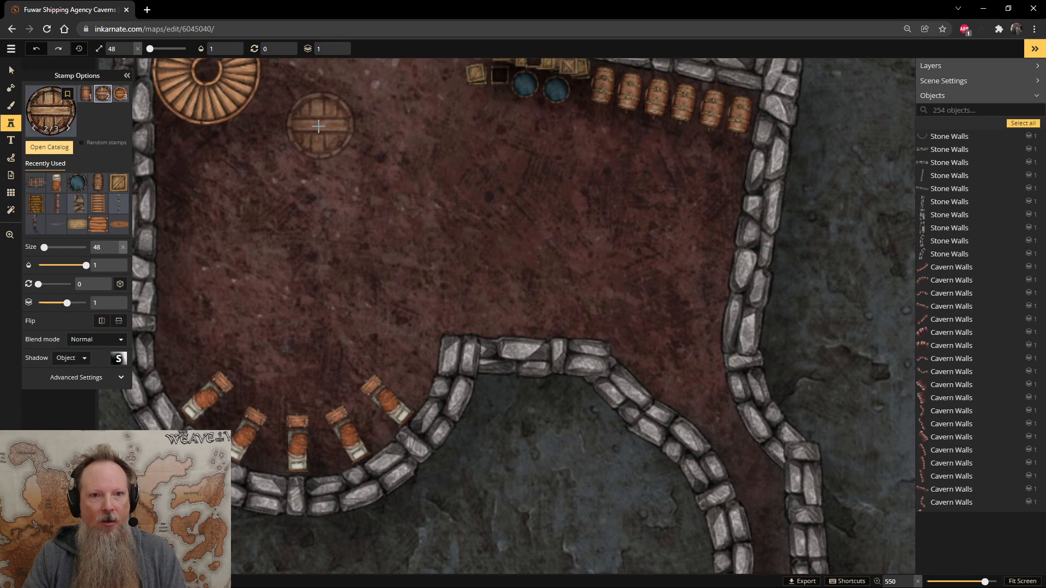
- Reduce the barrel stamp's size to 12 for placement in the upper part of the room
drag(320, 117, 296, 256)
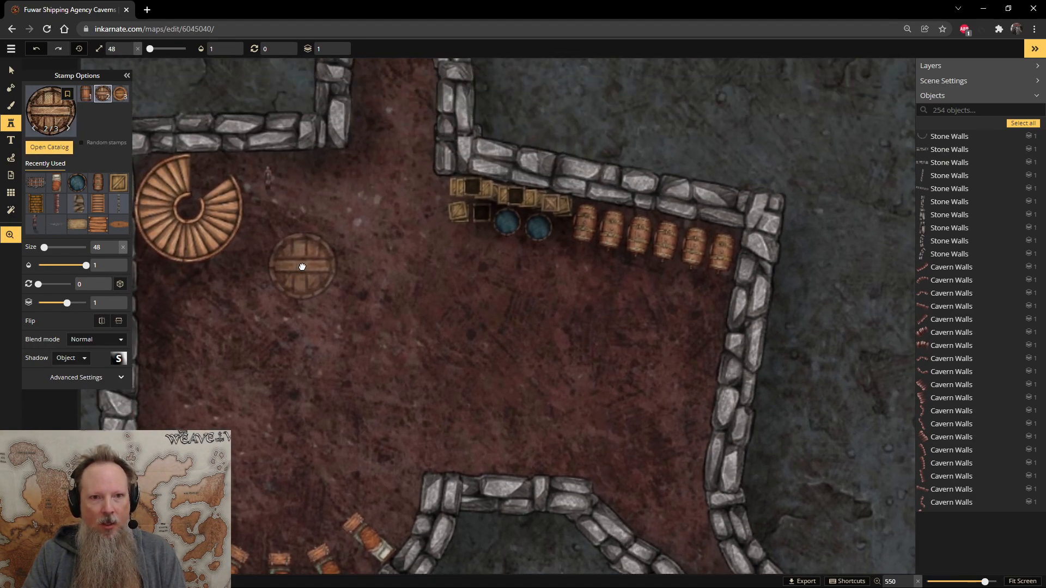
scroll(292, 180, down, 7)
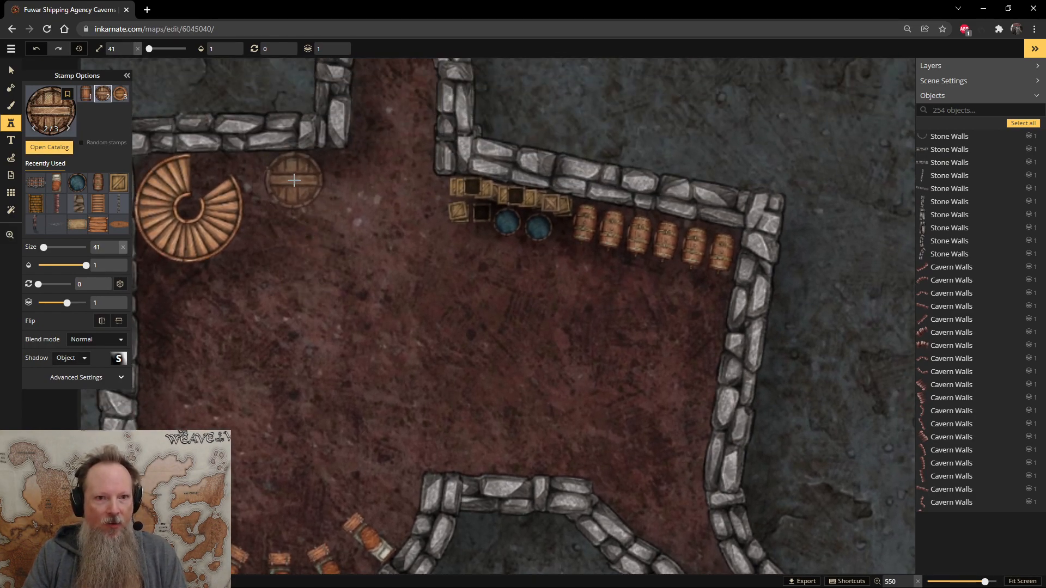
scroll(291, 181, down, 2)
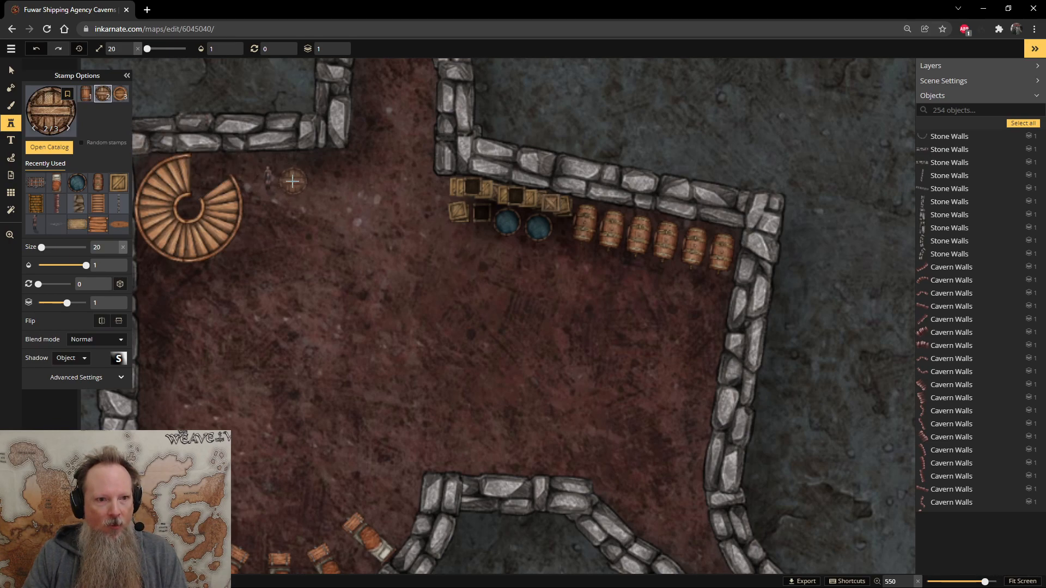
scroll(290, 177, down, 5)
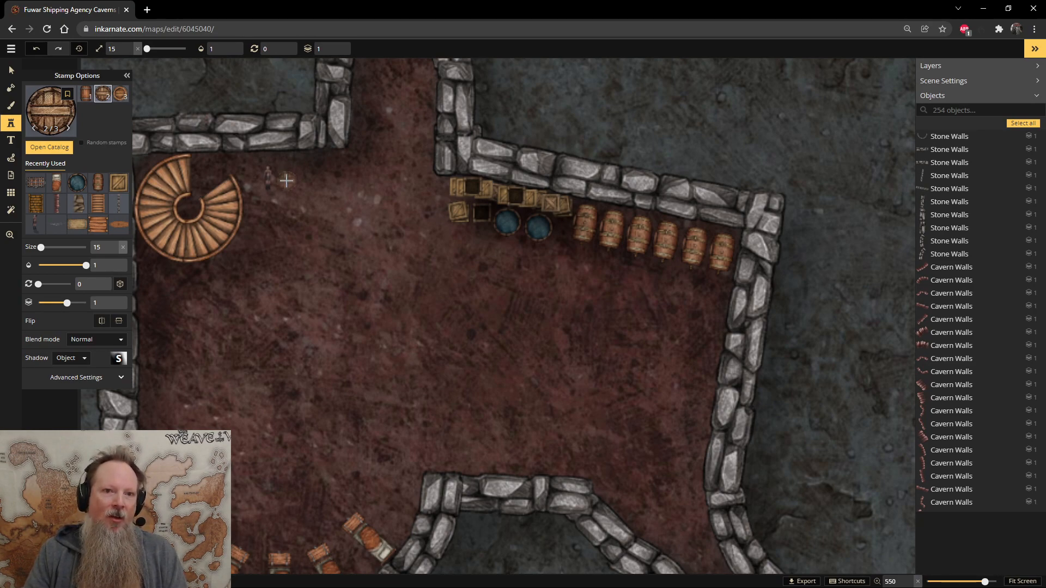
scroll(285, 180, down, 2)
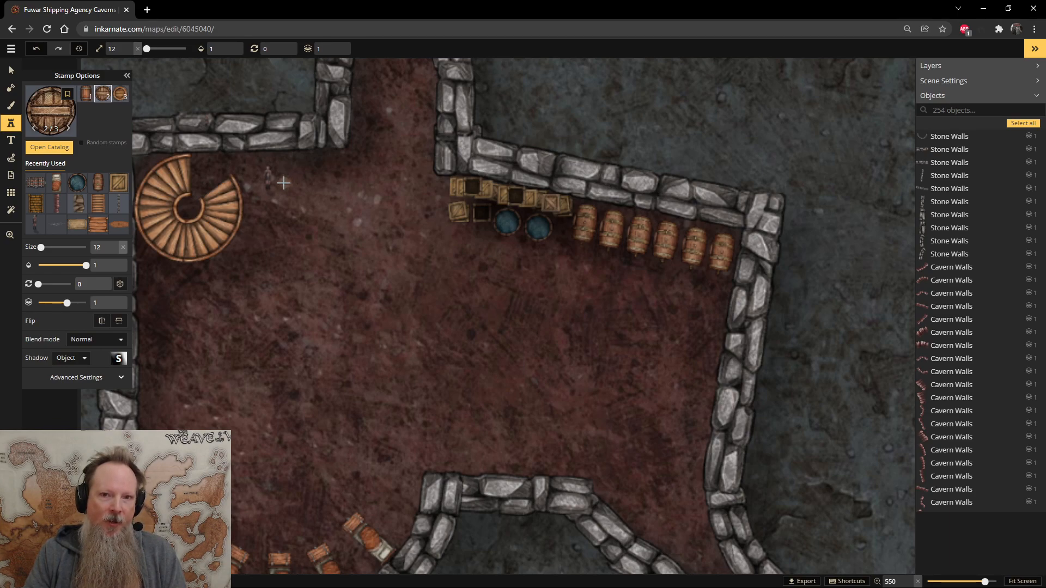
- Place nine round barrels in a column along the room's right wall, starting just below the row of large barrels
click(719, 290)
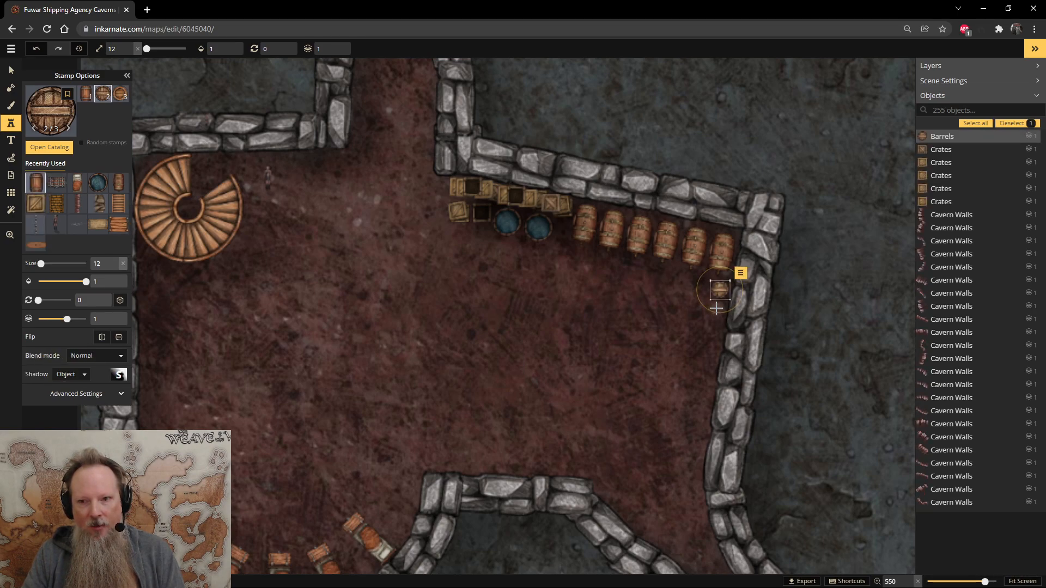
click(718, 307)
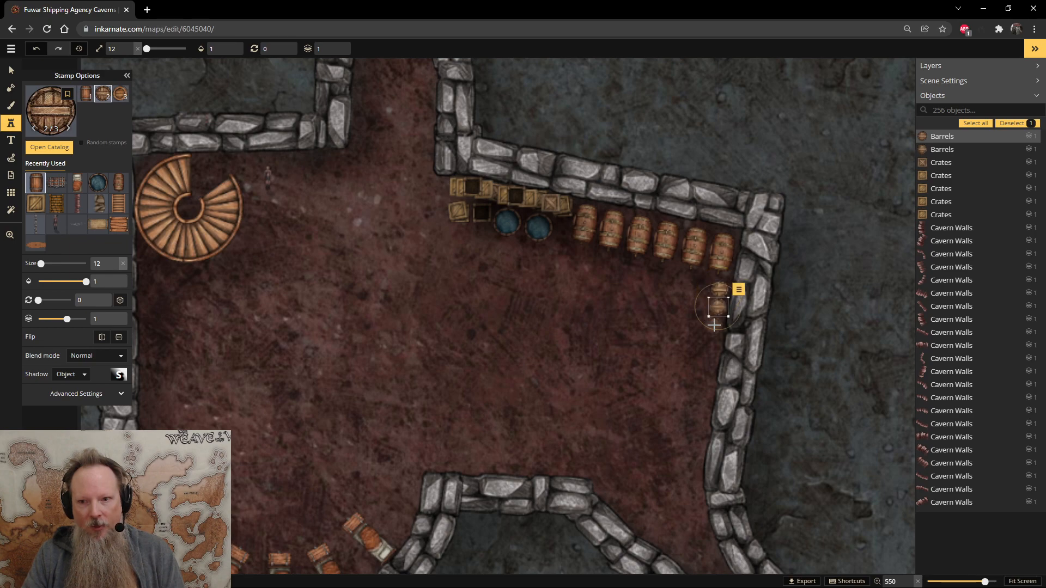
click(714, 325)
click(713, 342)
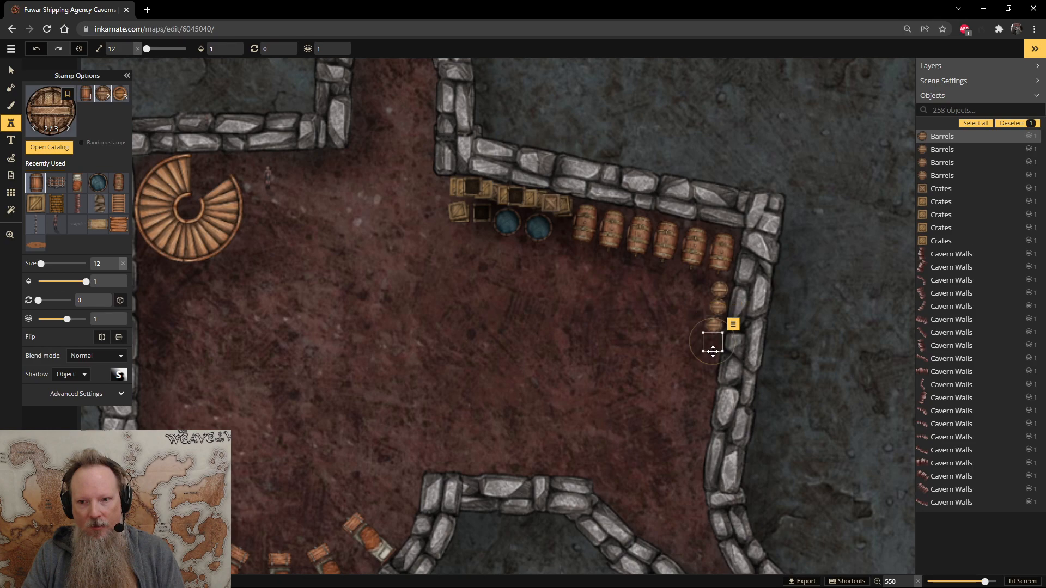
click(708, 362)
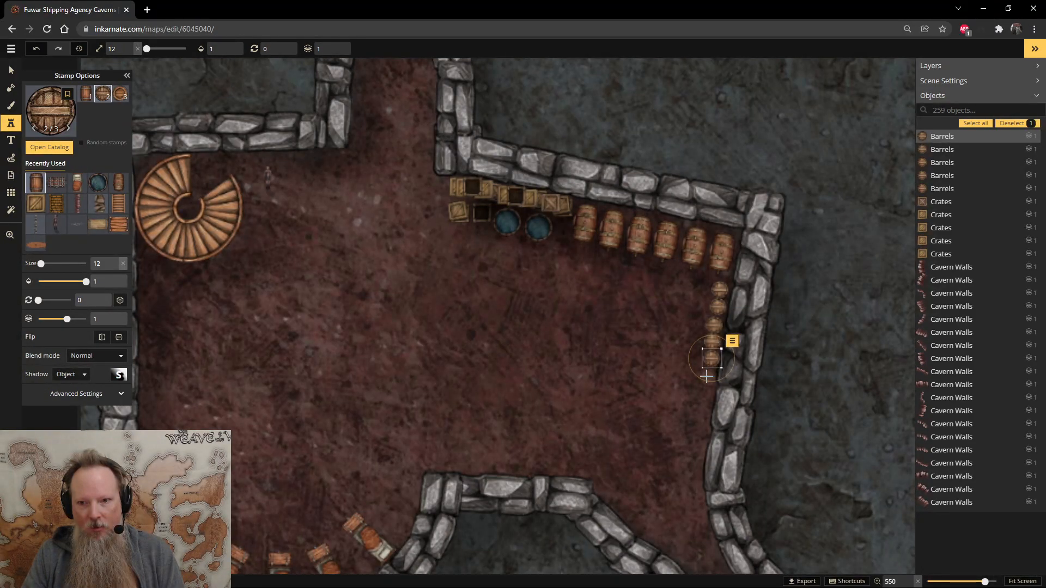
click(706, 376)
click(704, 396)
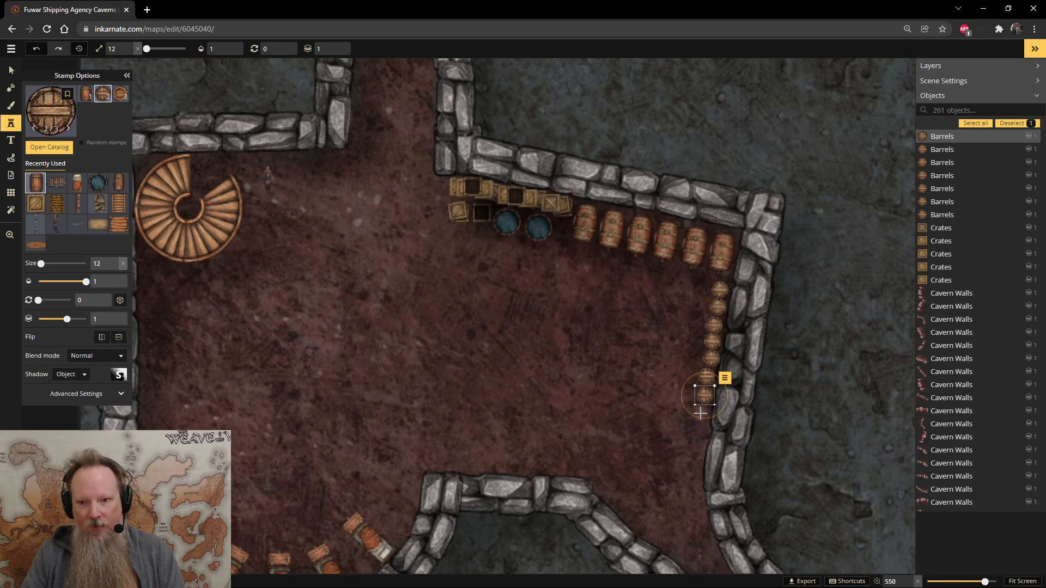
click(702, 413)
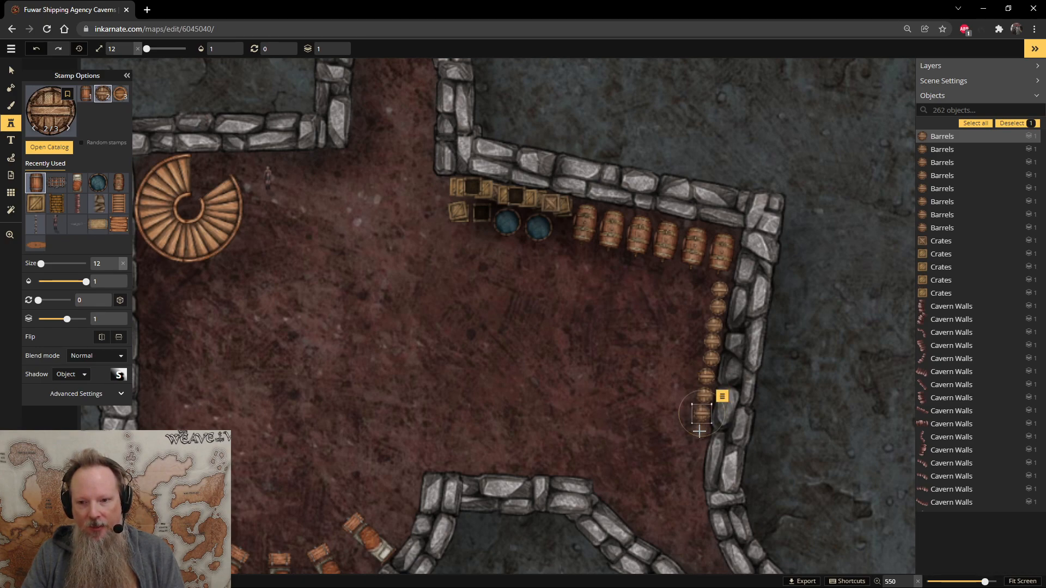
click(700, 430)
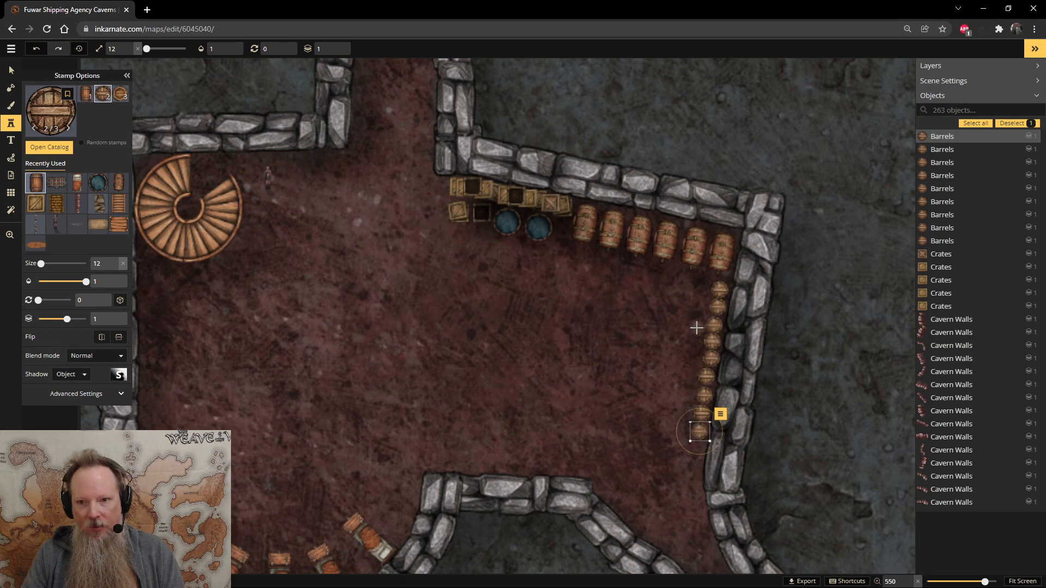
- Add six more round barrels in a second column on the room side of the first, following its slant down the wall
click(696, 326)
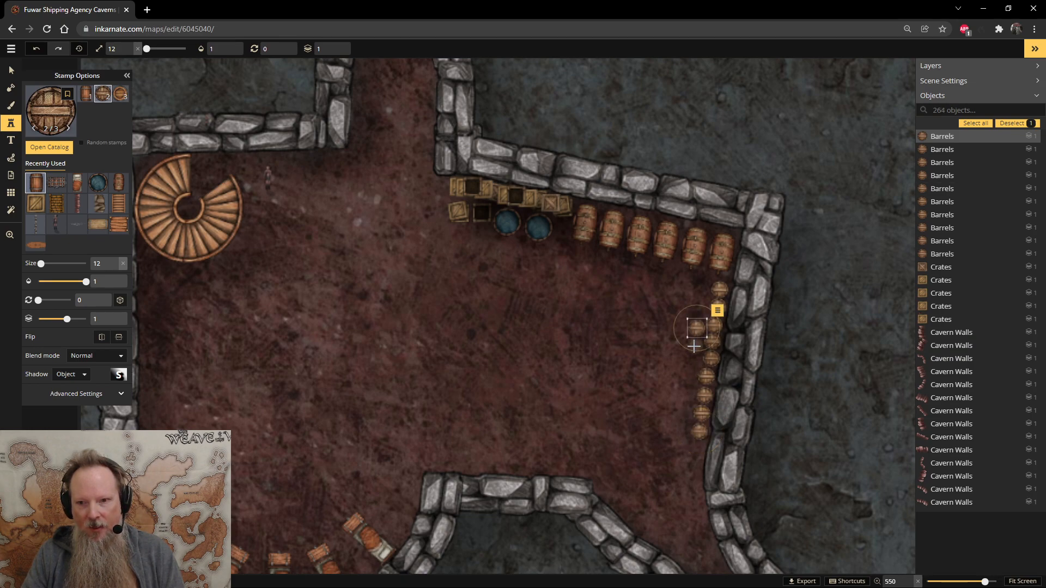
click(694, 345)
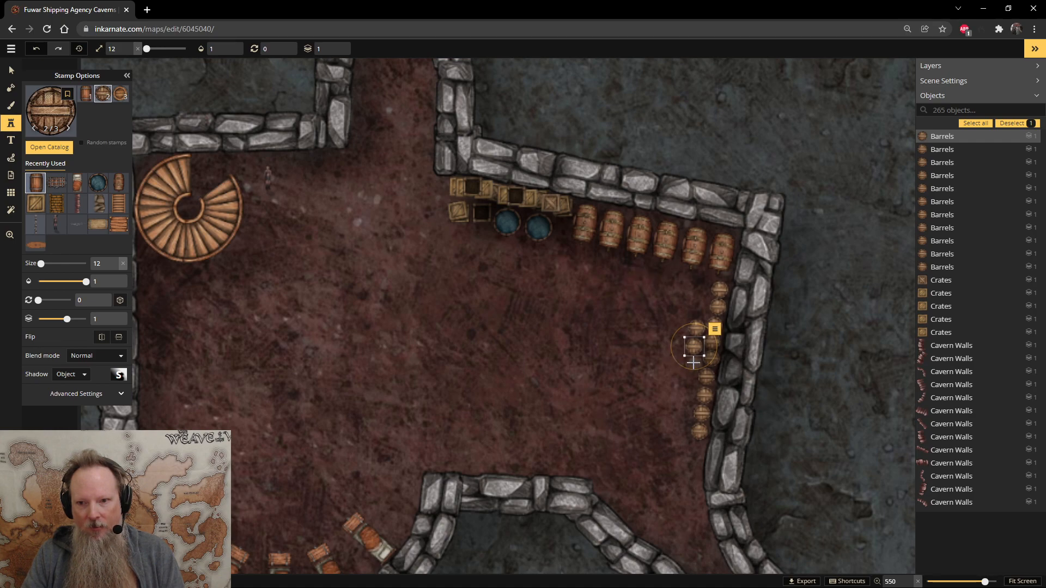
click(693, 362)
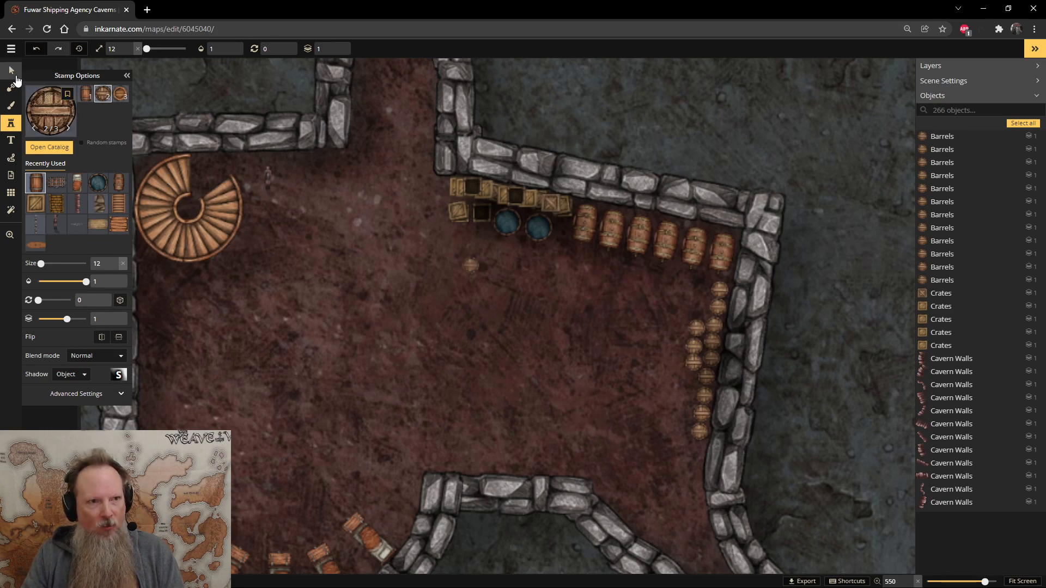
click(16, 78)
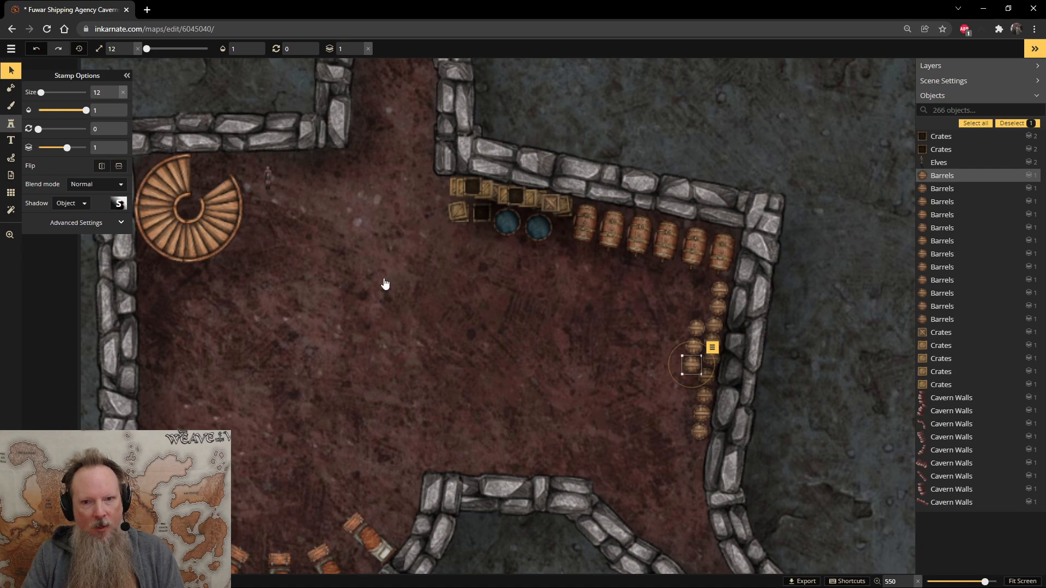
key(s)
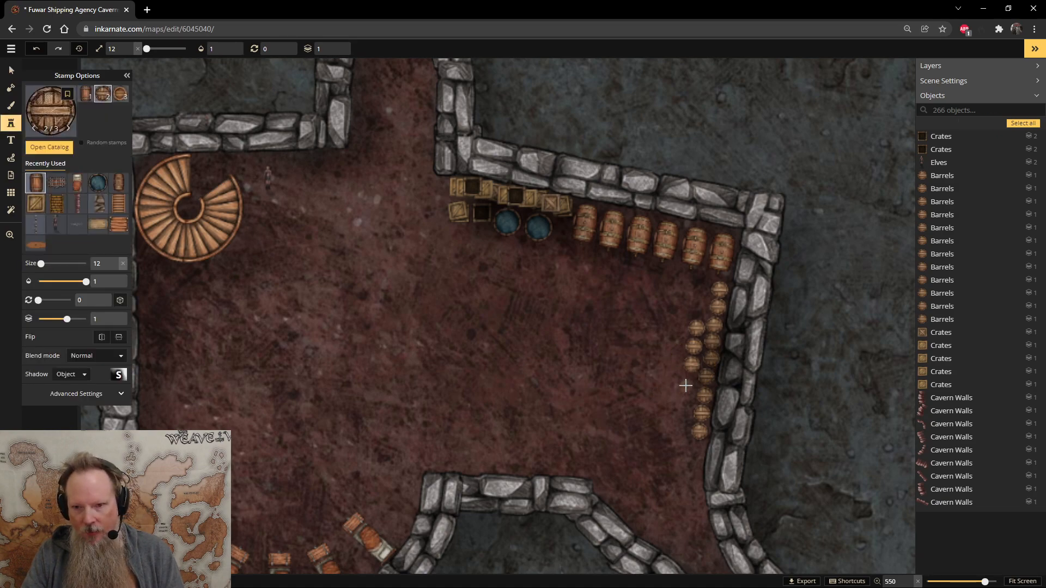
click(687, 383)
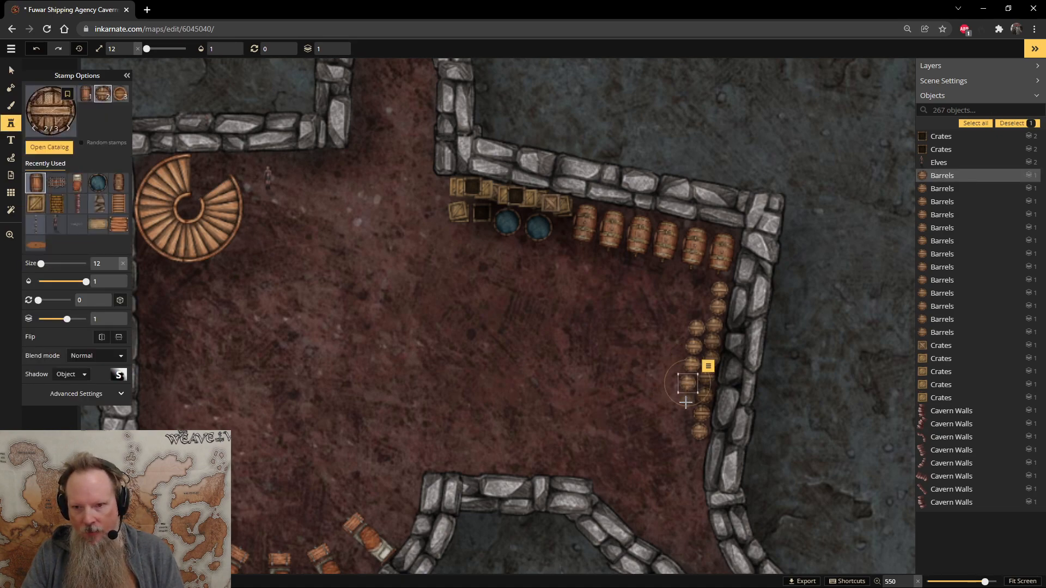
key(Escape)
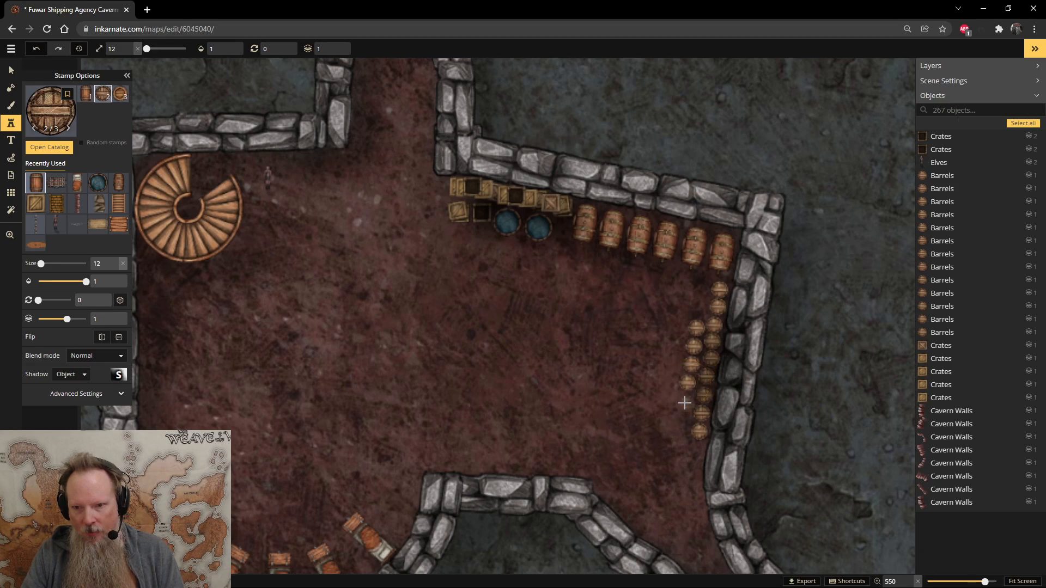
click(683, 402)
key(Escape)
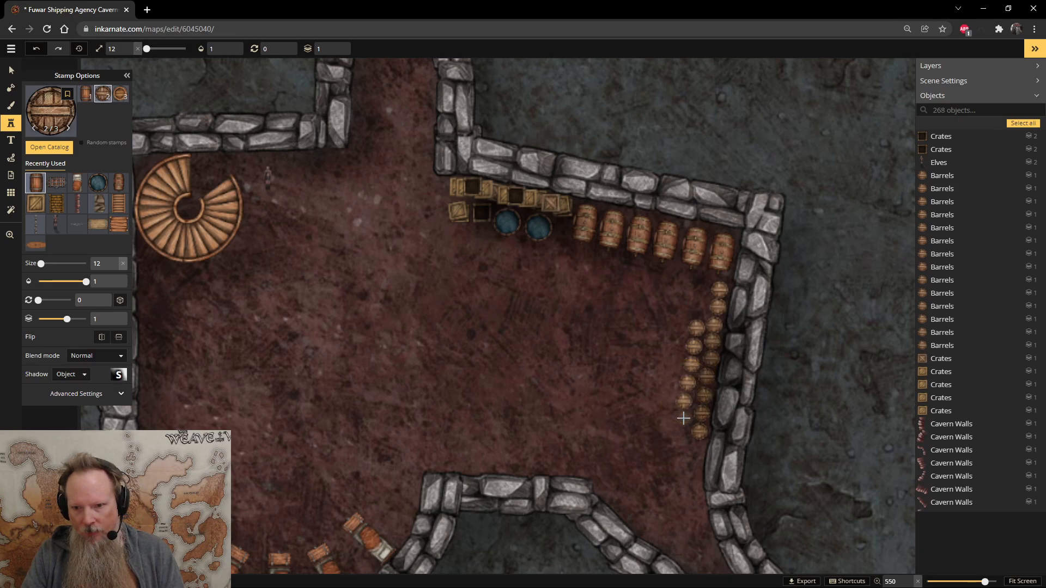
click(683, 421)
key(Escape)
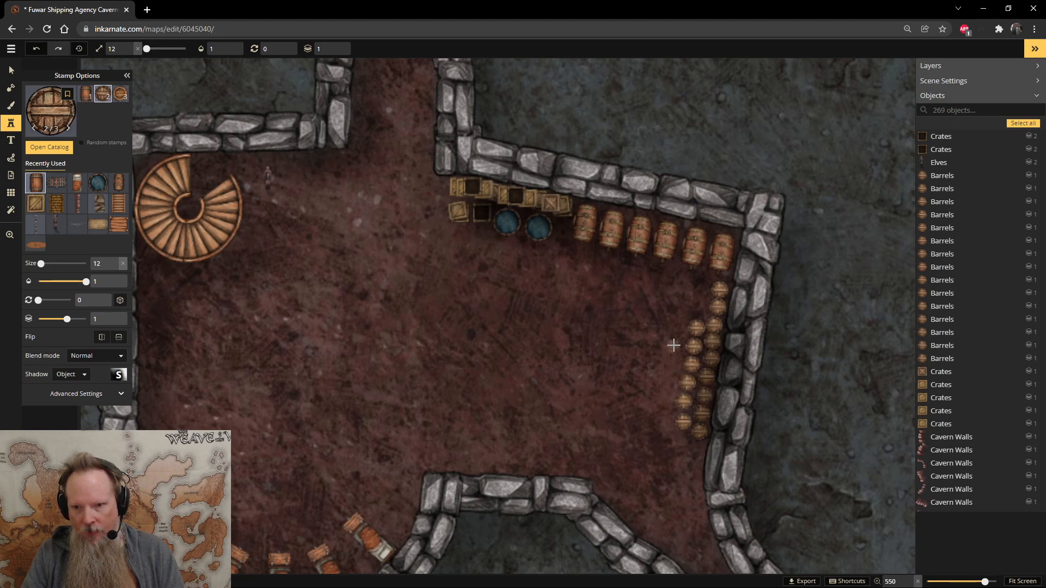
- Add four round barrels as a third column on the room side of the second, following its slant
click(677, 350)
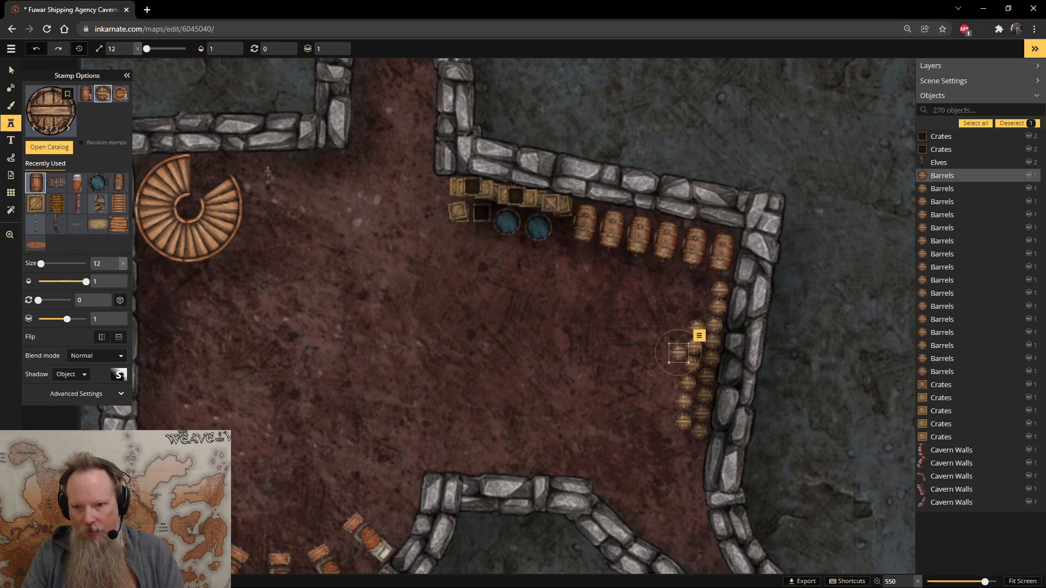
key(Escape)
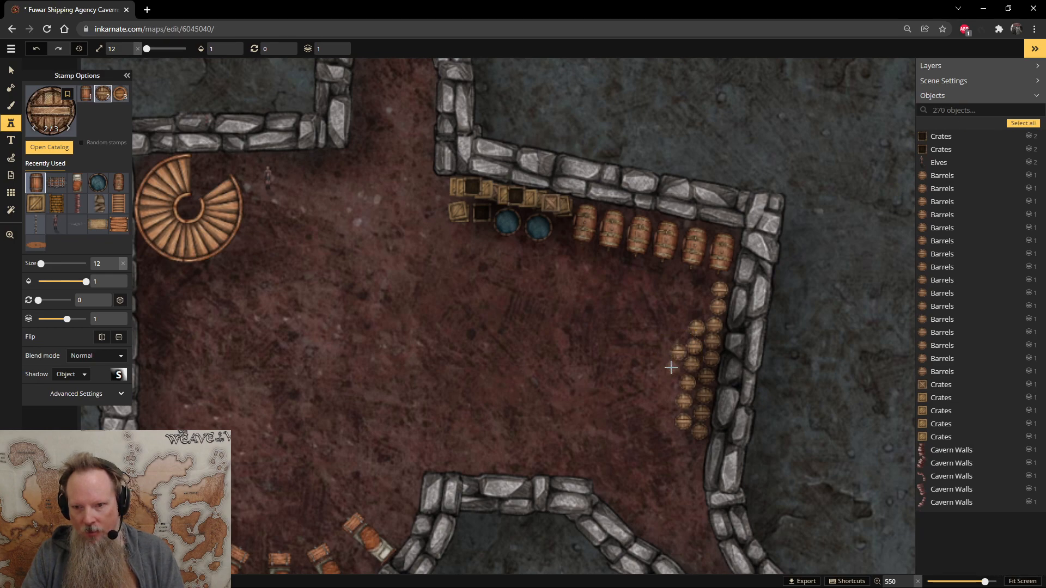
click(673, 370)
key(Escape)
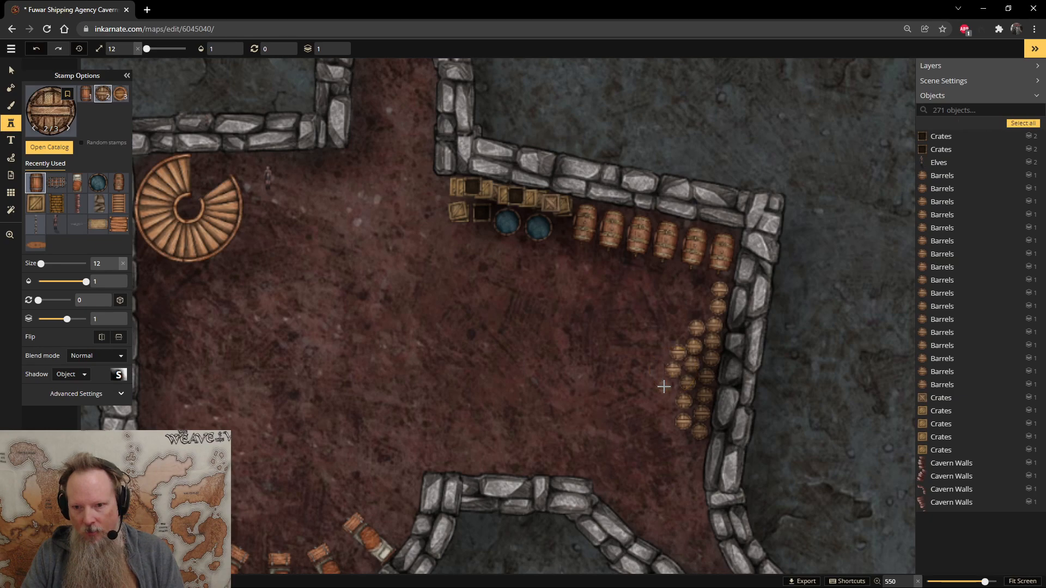
click(668, 388)
key(Escape)
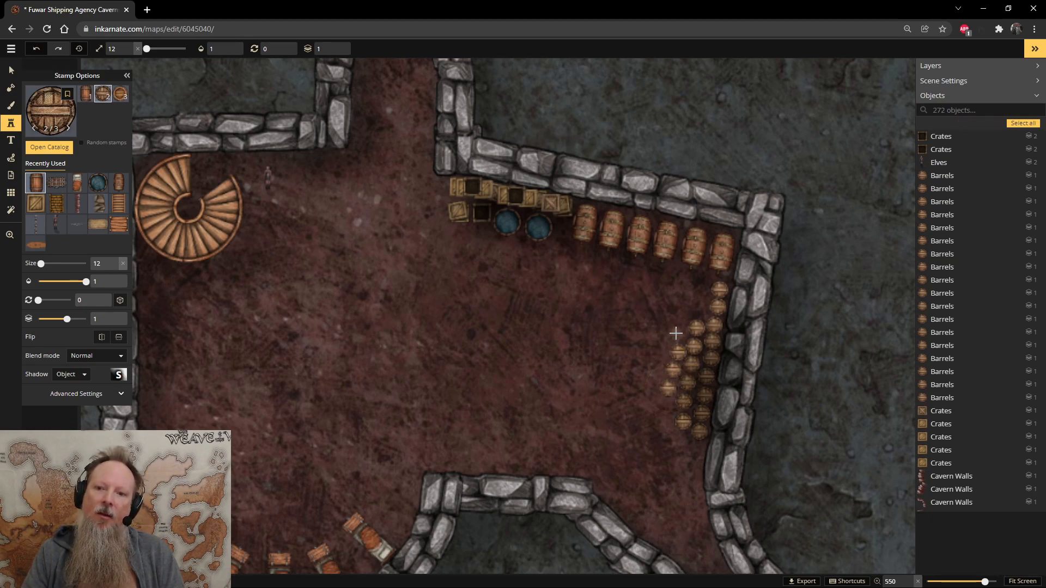
click(675, 330)
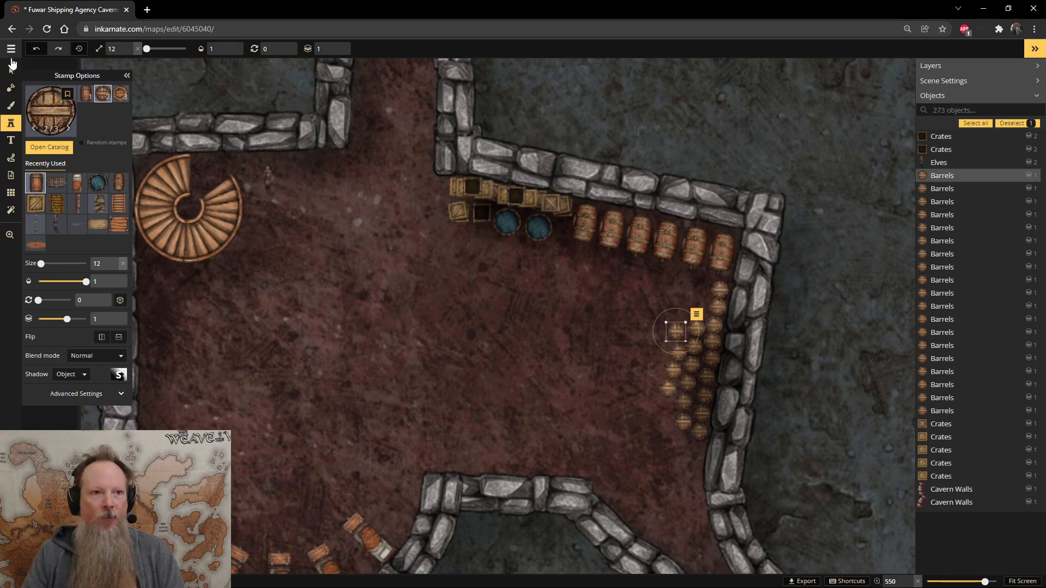
- Tidy the barrel stack by nudging the upper barrels of the third column and moving the wall column's topmost barrel to the head of the second column
click(10, 68)
click(672, 350)
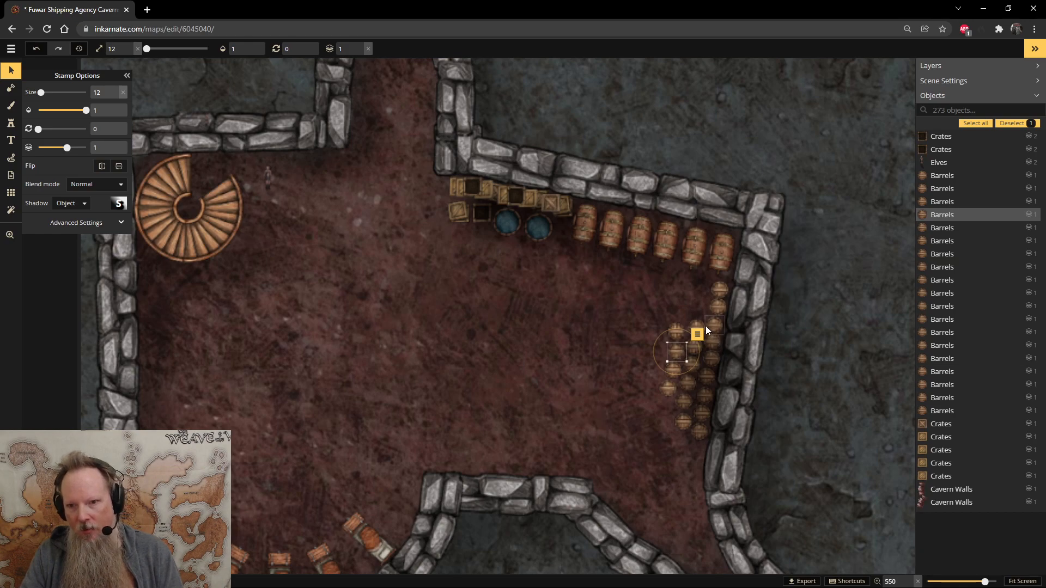
click(581, 292)
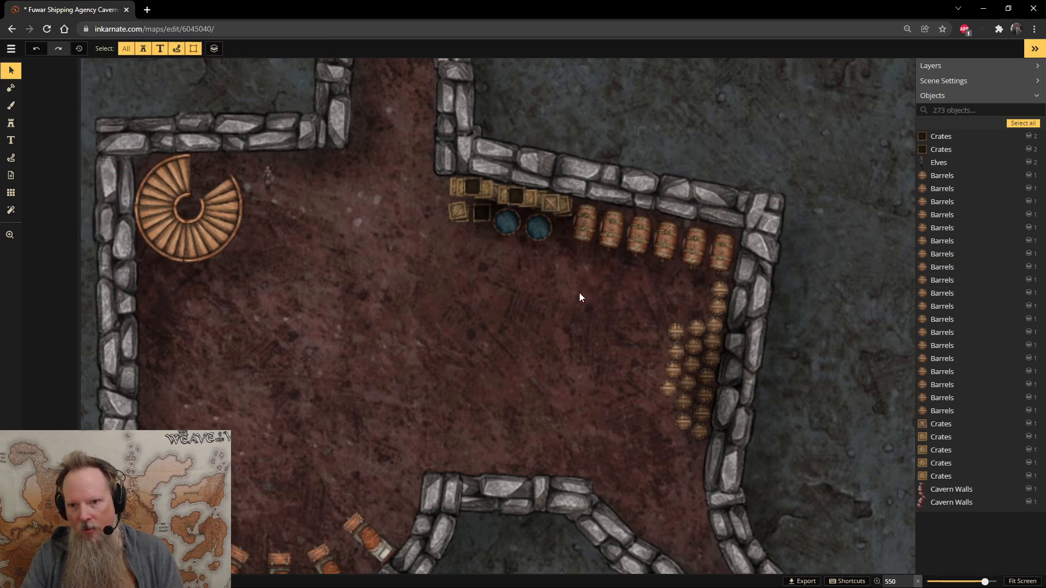
click(669, 330)
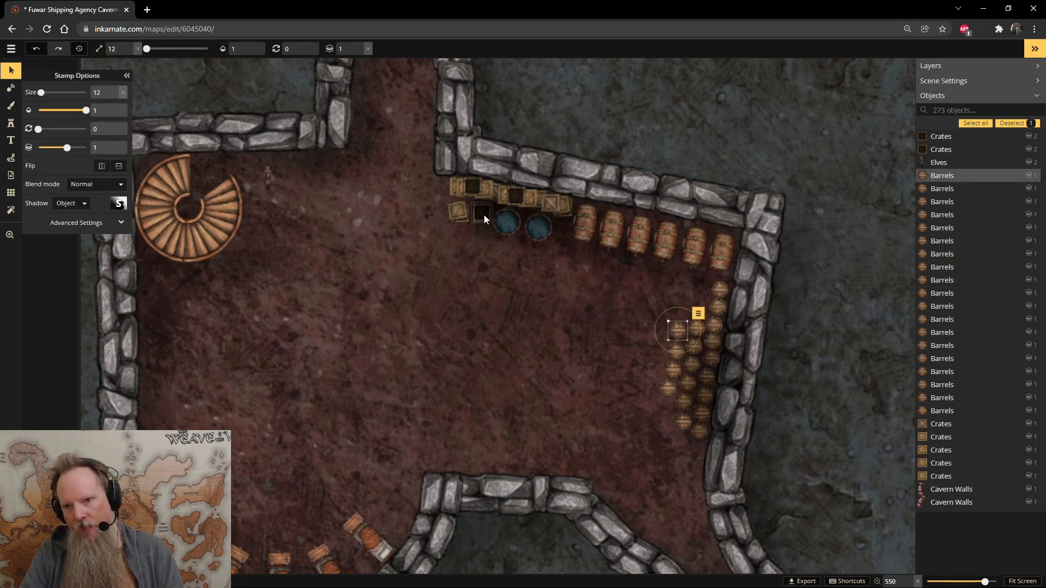
click(719, 294)
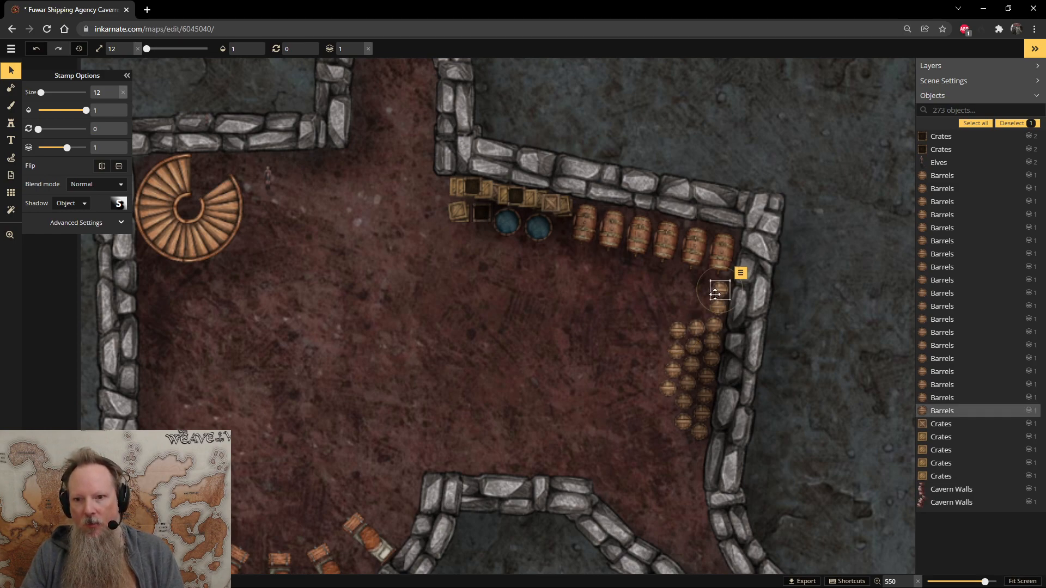
drag(716, 292, 698, 311)
click(529, 341)
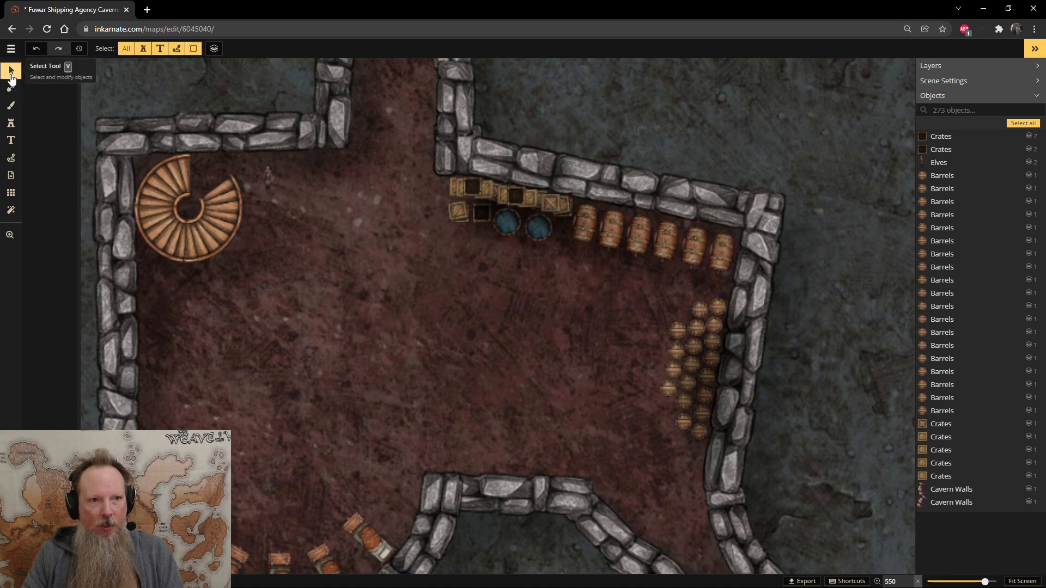
- Reopen the stamp catalog and clear its barrel search
click(16, 123)
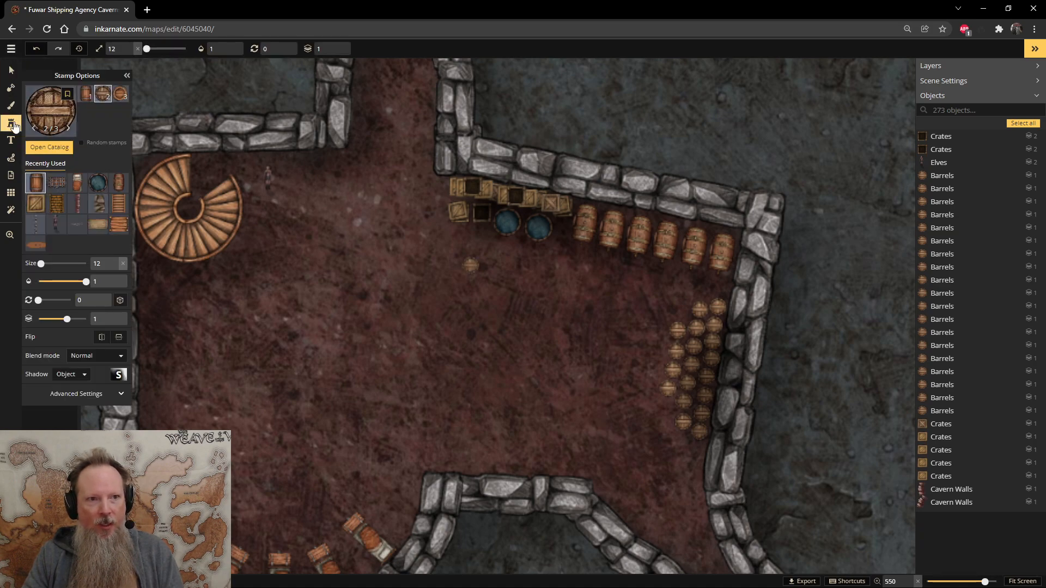
click(57, 147)
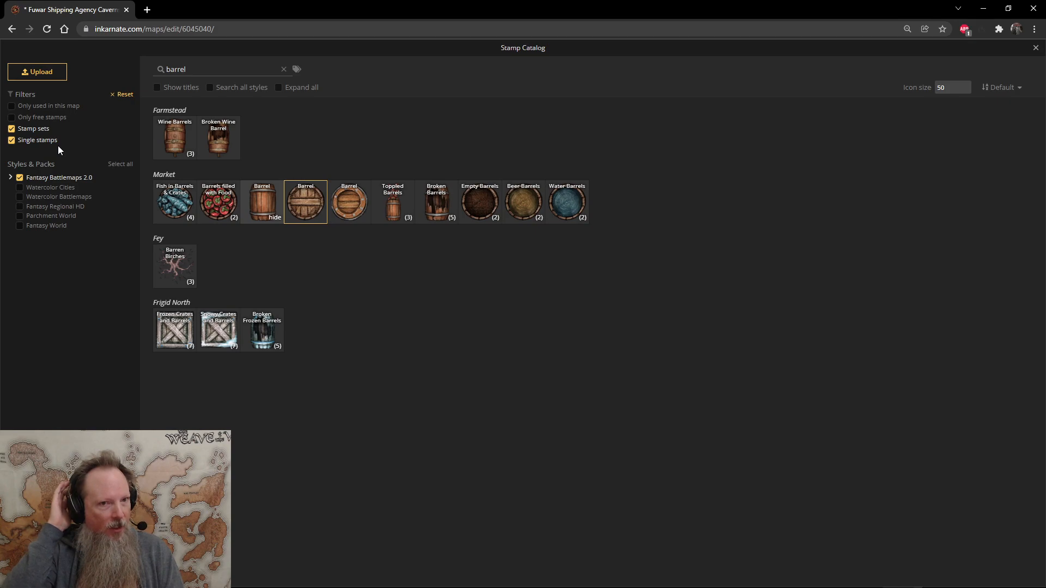
click(284, 70)
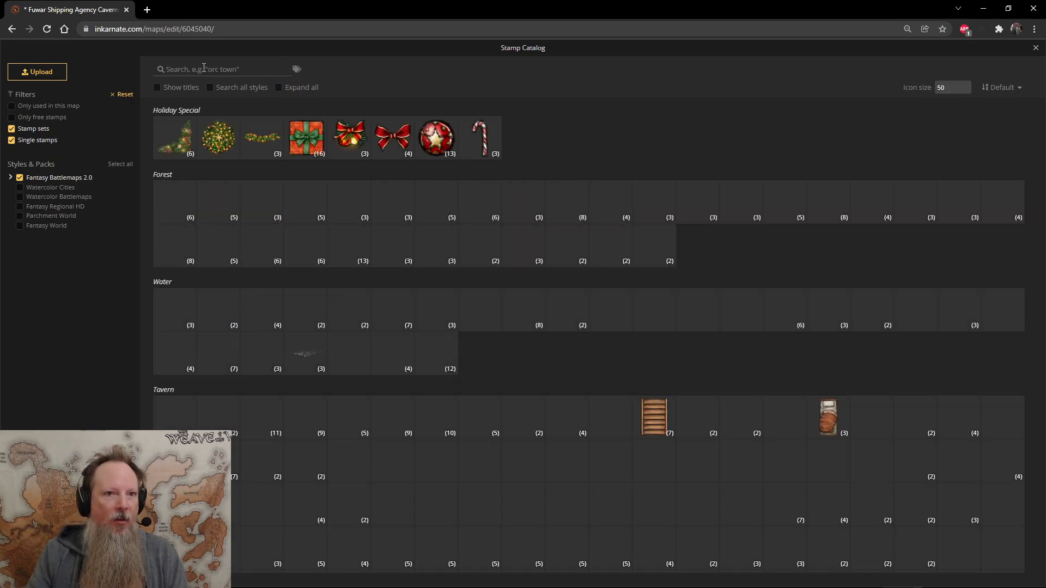
click(204, 67)
text(tavern)
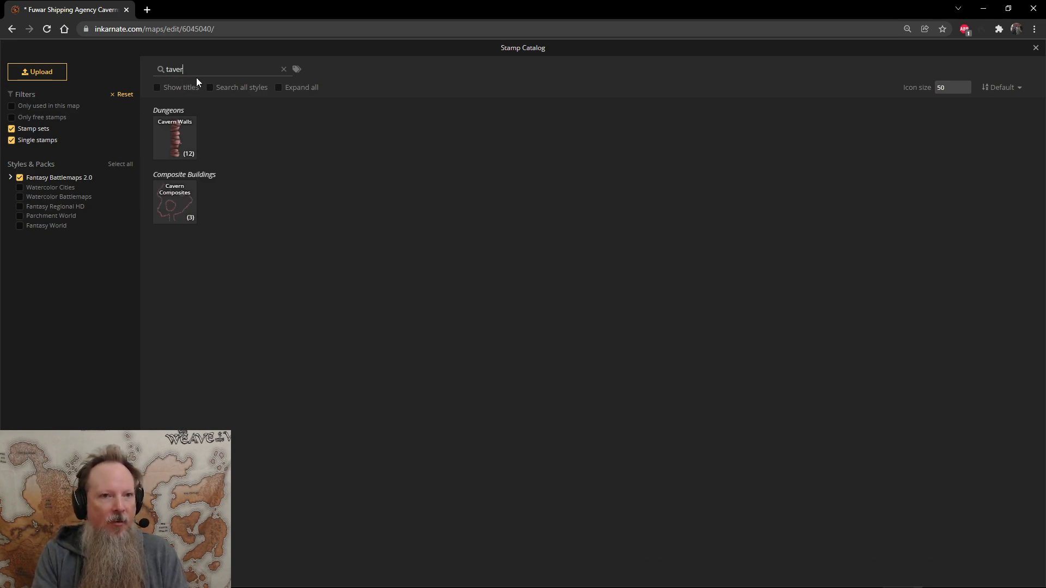
key(BackSpace)
key(BackSpace)
key(BackSpace)
key(BackSpace)
key(BackSpace)
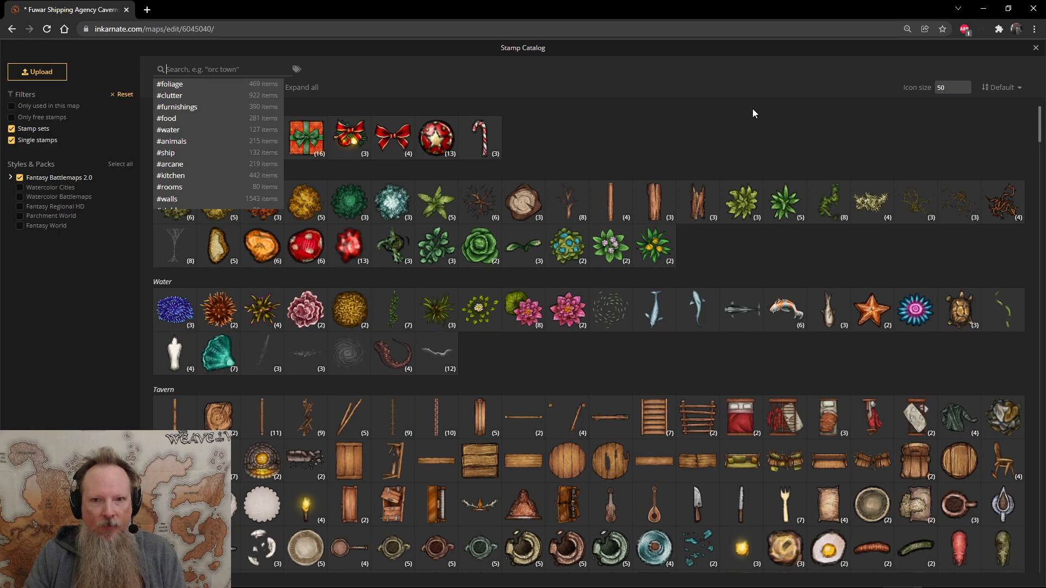
click(754, 109)
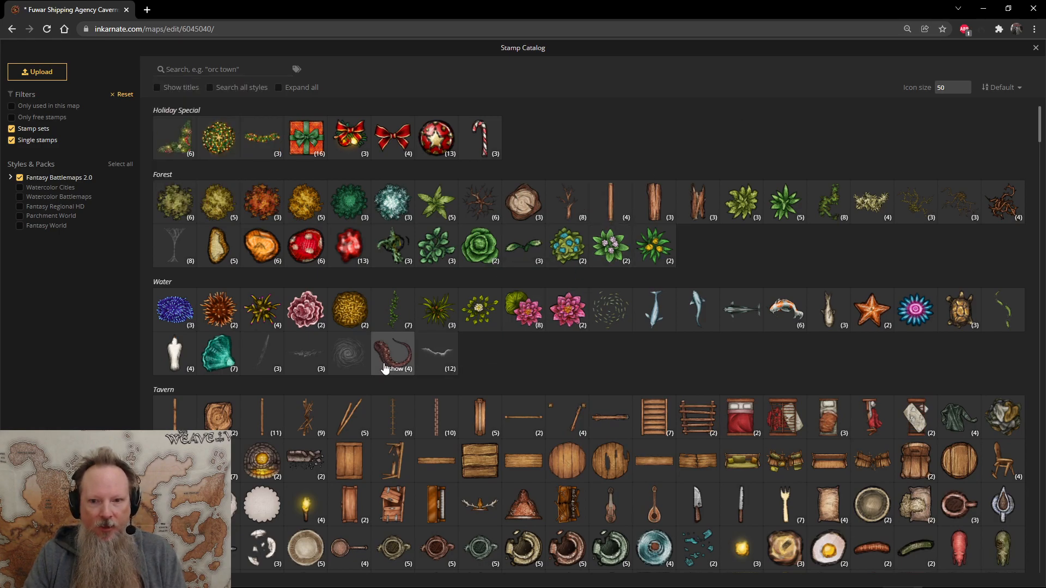
- Browse the unfiltered catalog down to the Market stamps and choose the first variant of the rectangular wooden Boxes stamp
scroll(386, 368, down, 2)
scroll(503, 354, down, 2)
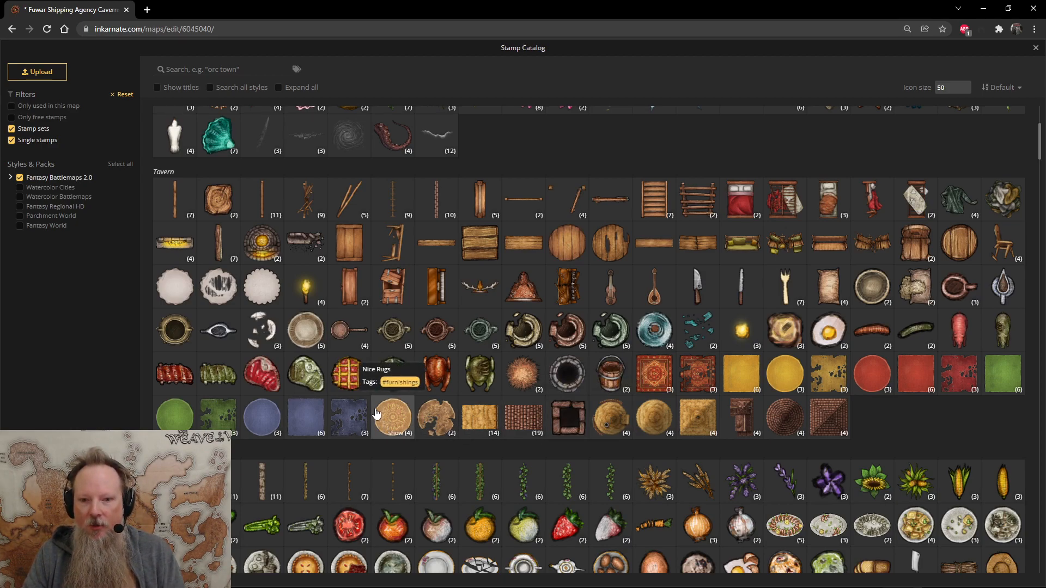
scroll(158, 383, down, 5)
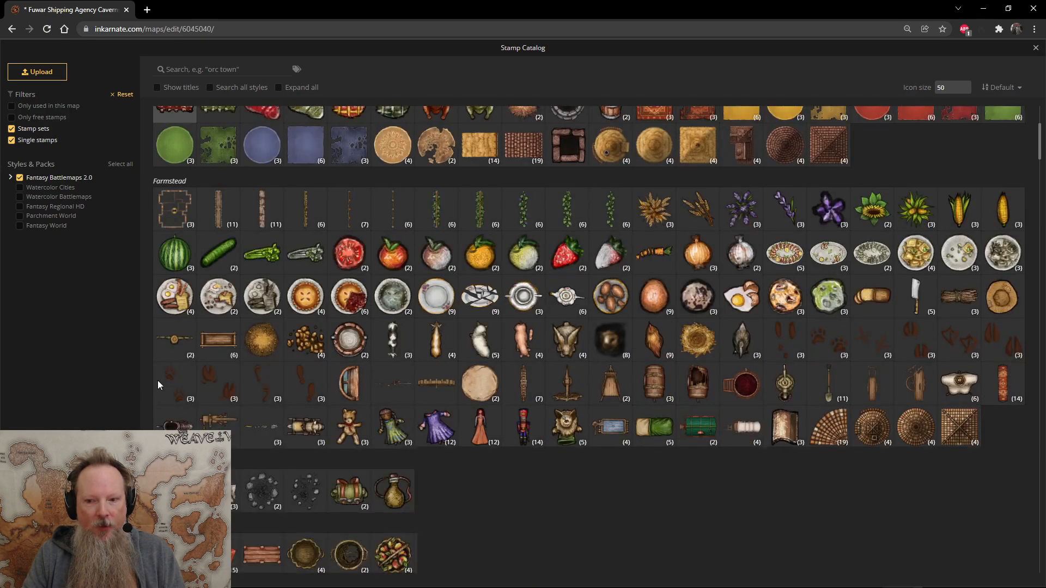
scroll(158, 384, down, 3)
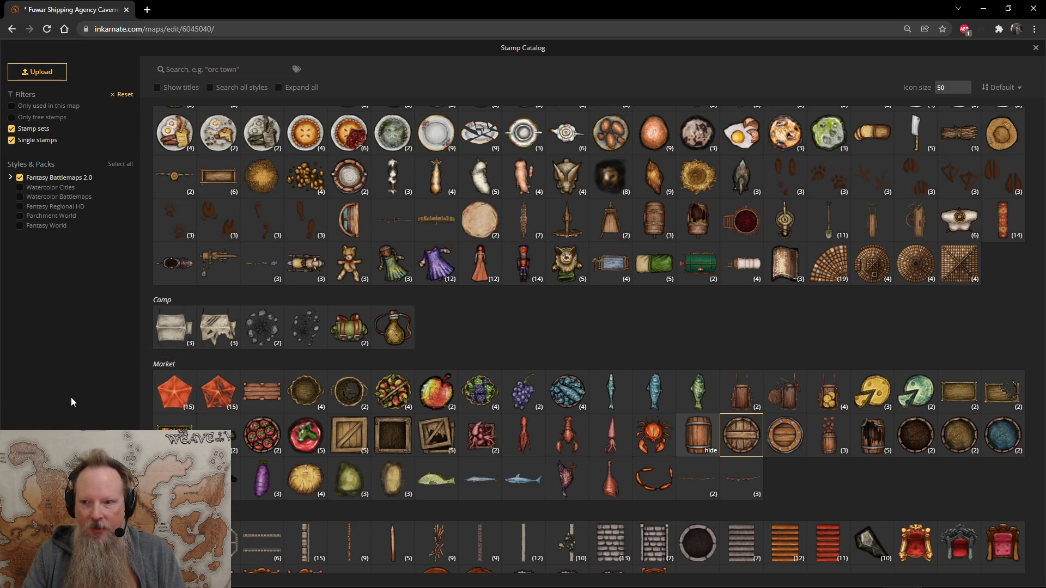
click(959, 396)
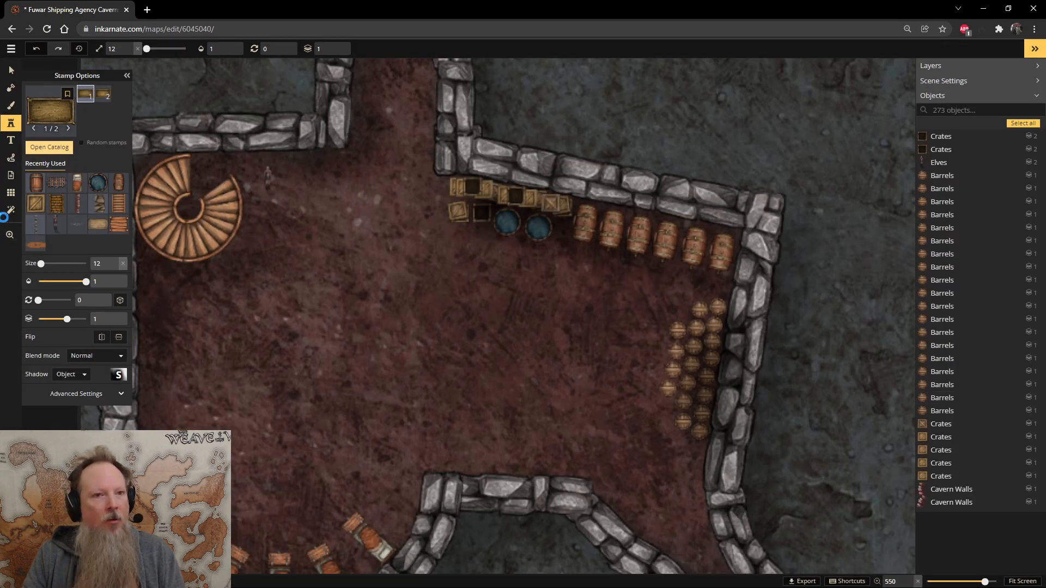
click(101, 98)
click(88, 98)
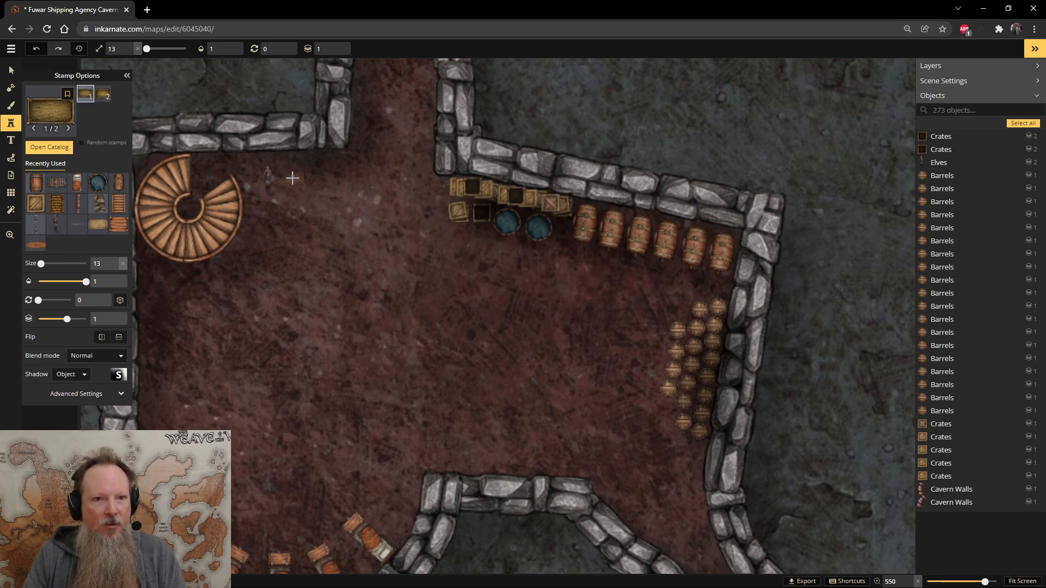
- Enlarge the box stamp to size 24 and place three boxes in a row along the top of the room's lower wall
scroll(293, 178, up, 6)
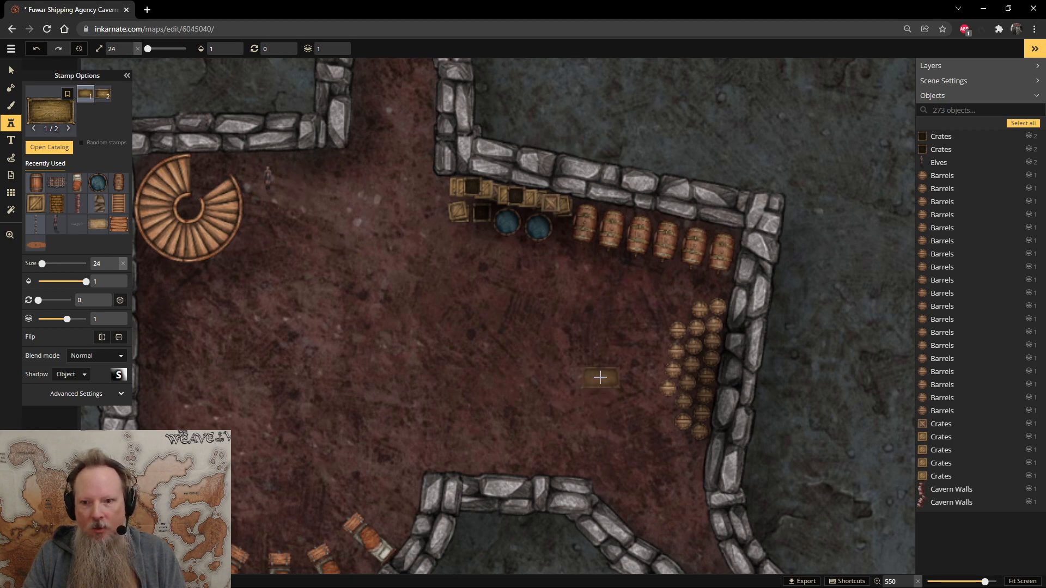
click(448, 458)
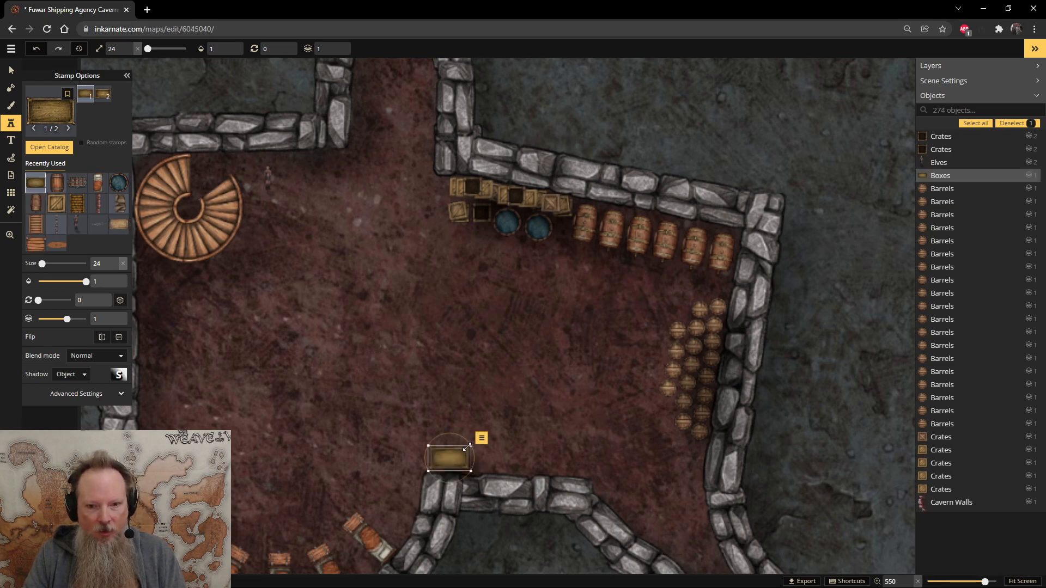
click(494, 459)
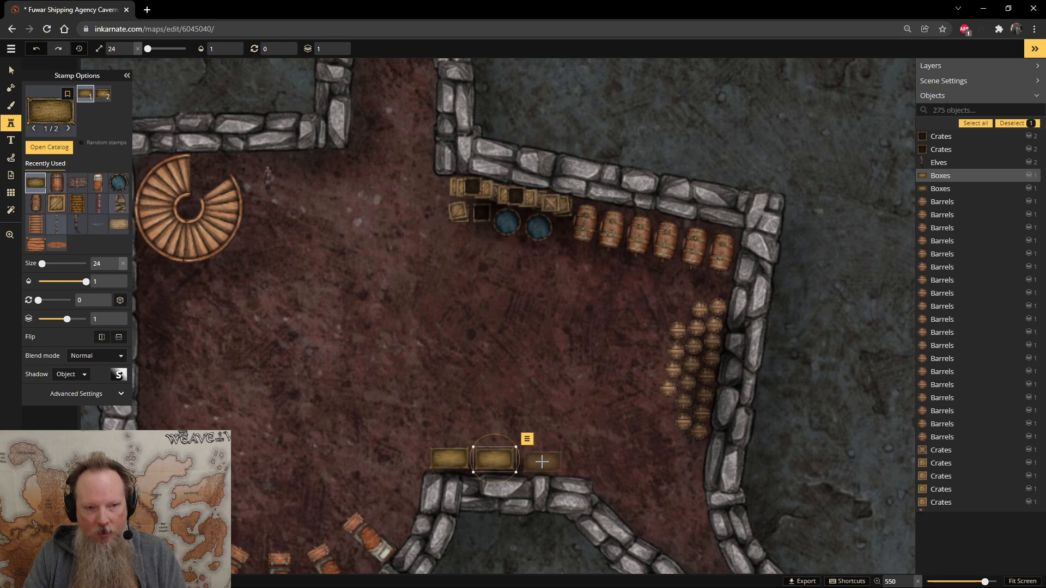
click(539, 460)
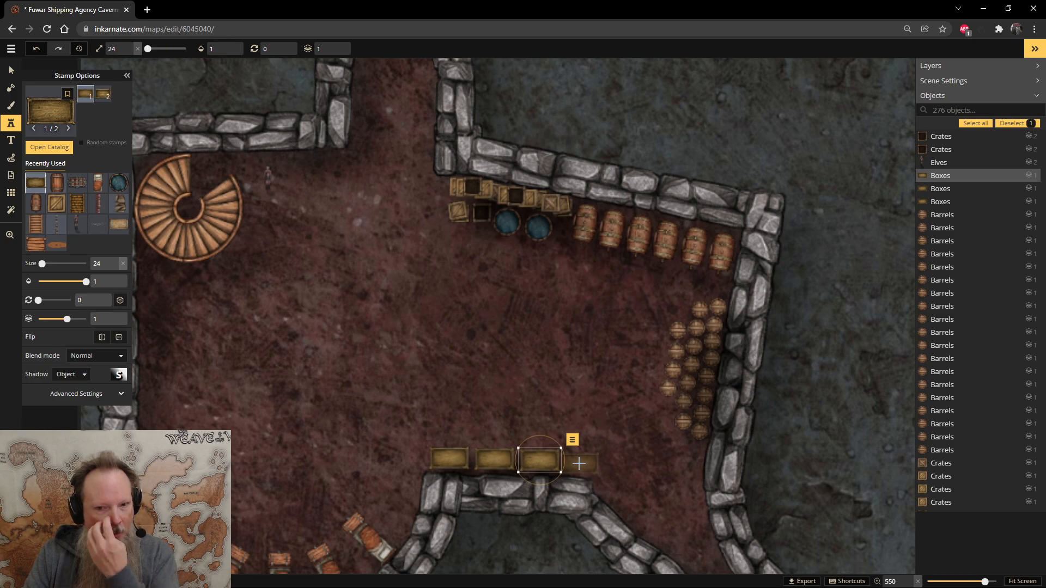
- Move the rightmost box further right along the lower wall, nudge it down slightly and rotate it to 4 degrees
click(11, 69)
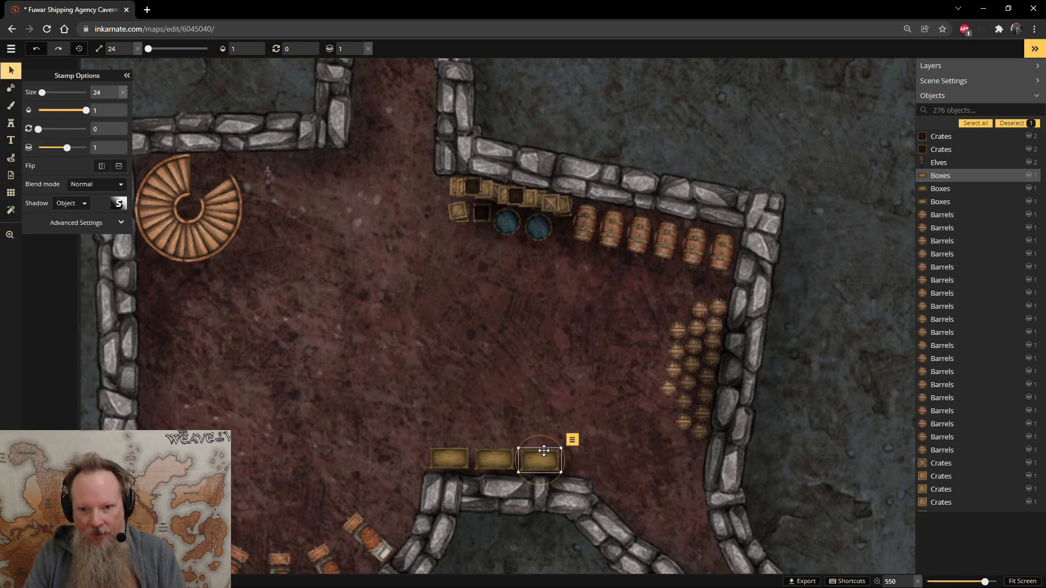
drag(544, 450, 580, 445)
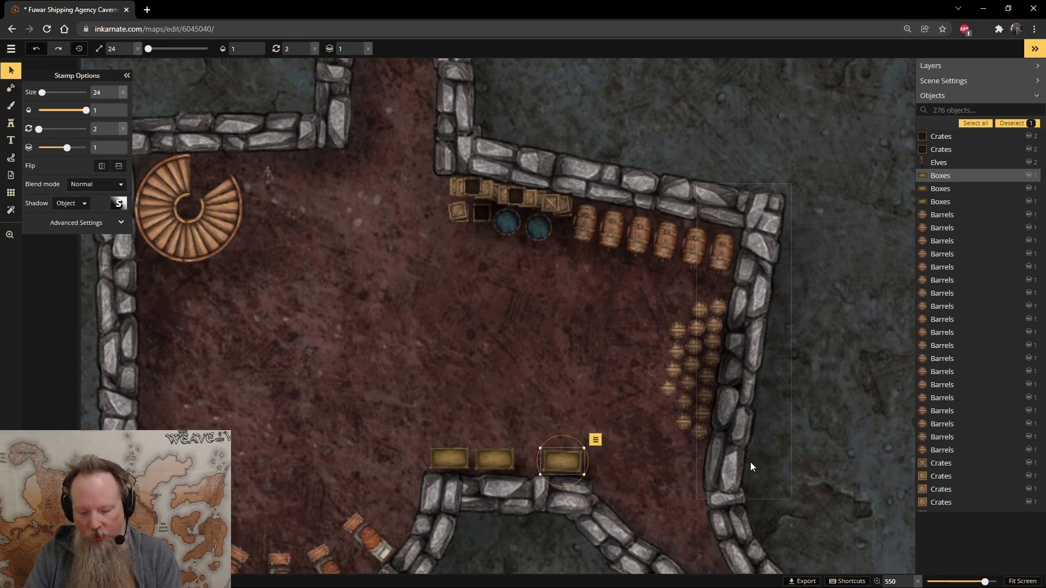
key(Right)
key(Right)
key(Down)
key(Right)
key(Right)
key(Right)
key(Right)
key(Right)
key(Down)
drag(583, 439, 585, 436)
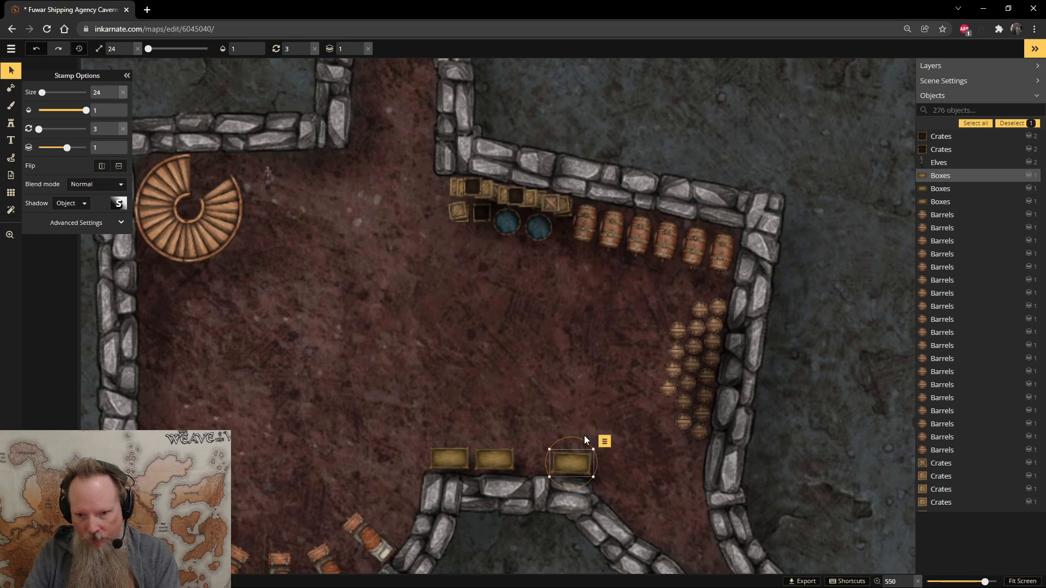
click(508, 428)
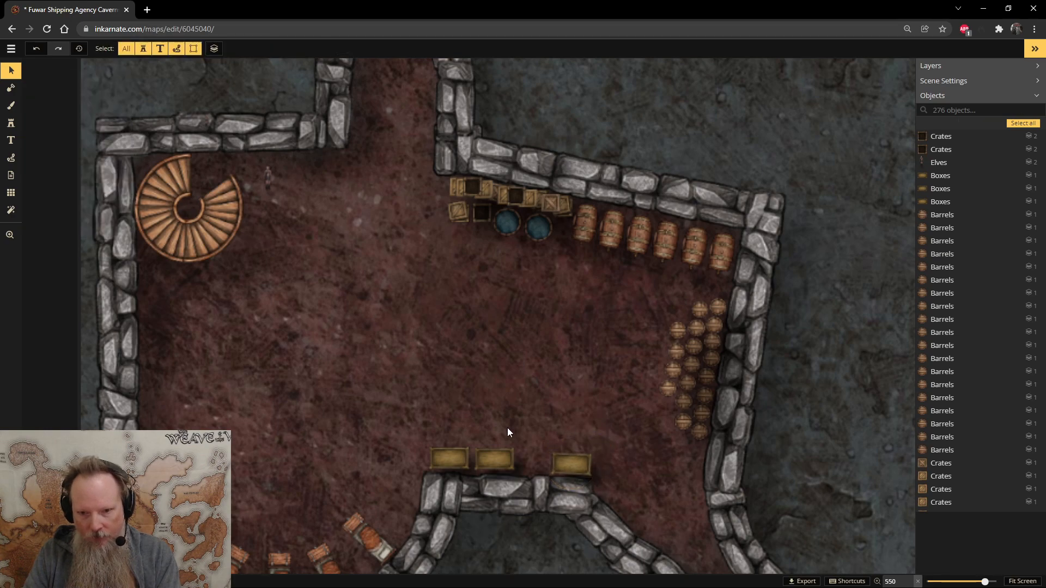
click(580, 454)
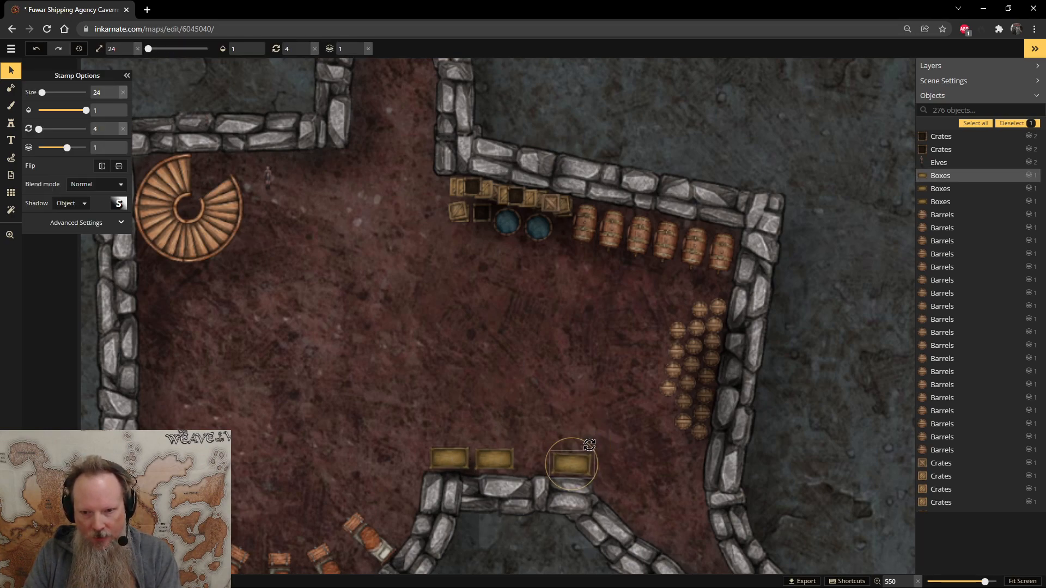
- Shift the leftmost box slightly left and down against the wall and rotate it to 1 degree
click(442, 457)
drag(453, 456, 447, 457)
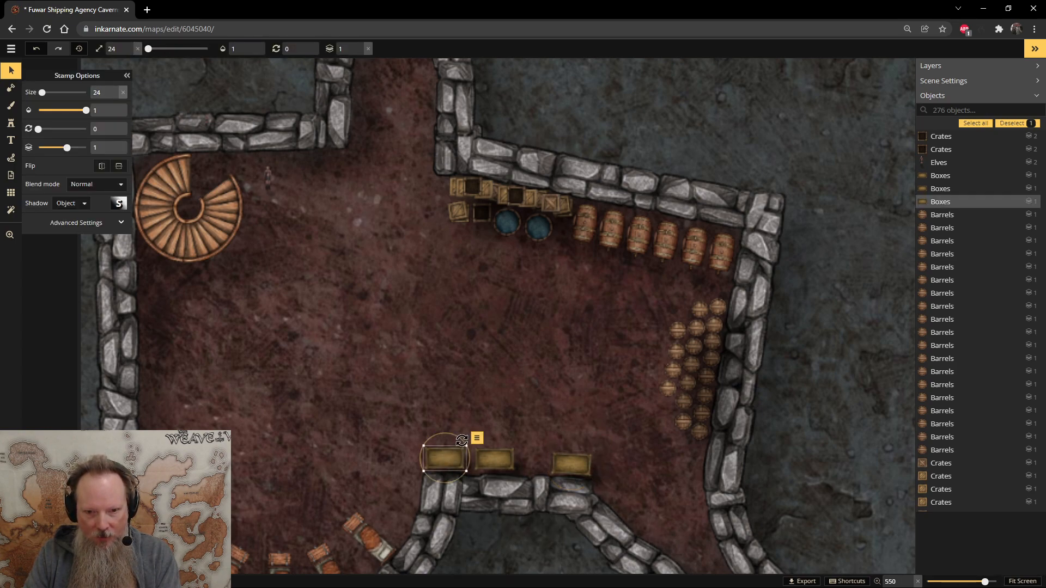
drag(462, 440, 464, 439)
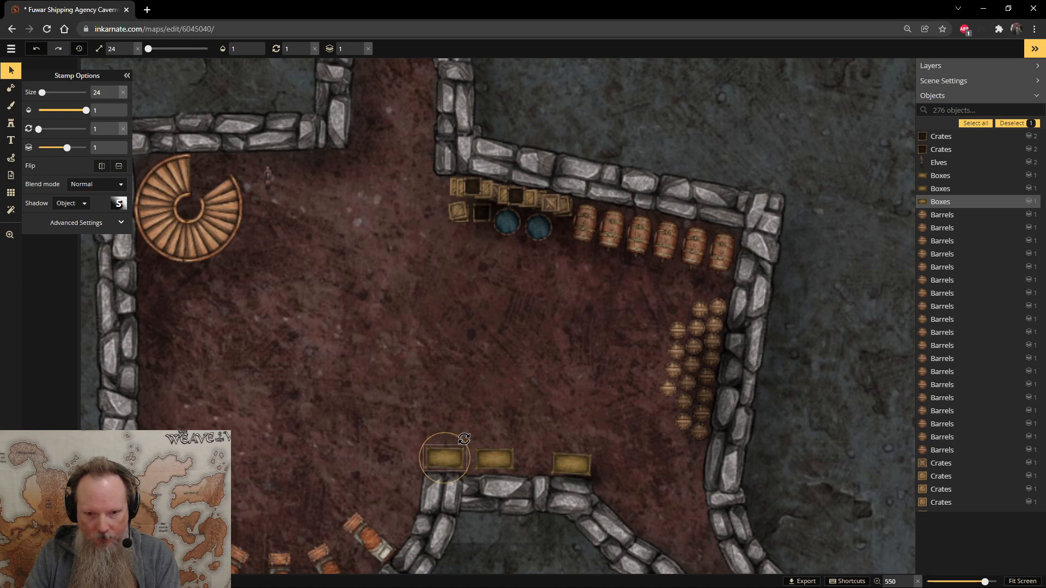
click(522, 454)
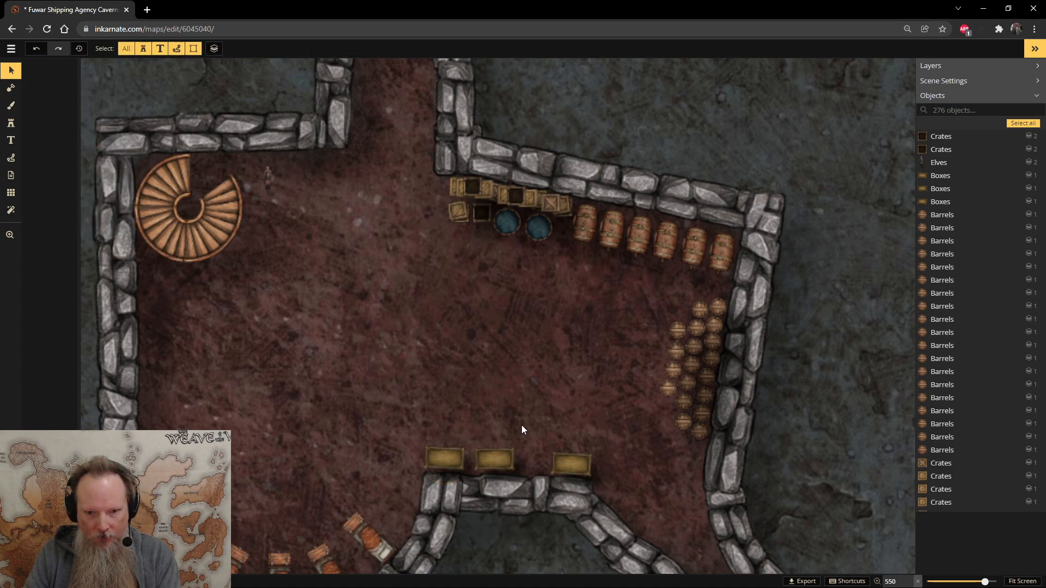
click(449, 453)
click(506, 403)
- Move the middle box halfway between the two outer boxes, against the wall, and rotate it to 2 degrees
click(503, 455)
drag(502, 455, 523, 442)
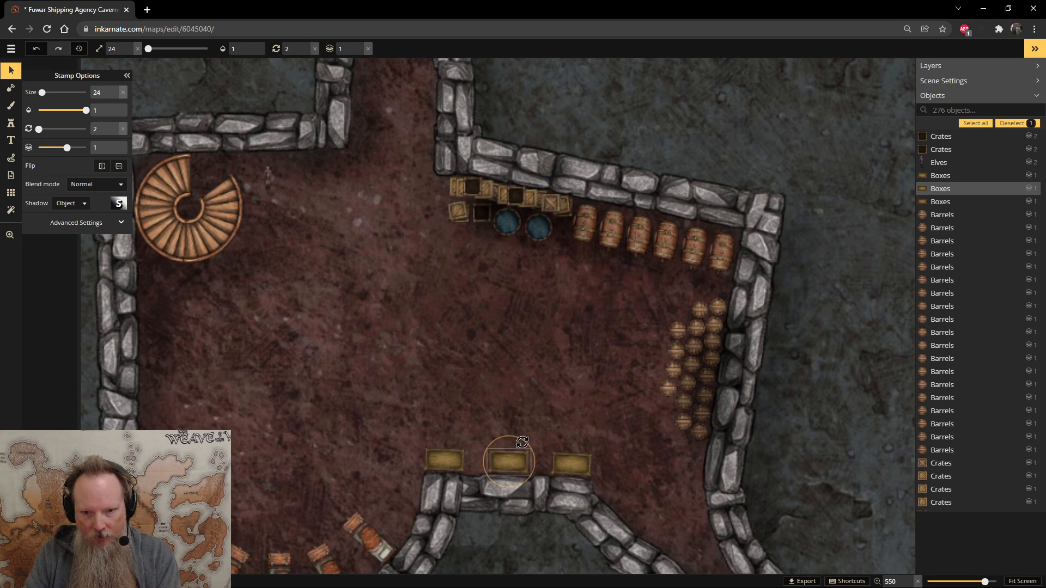
click(522, 402)
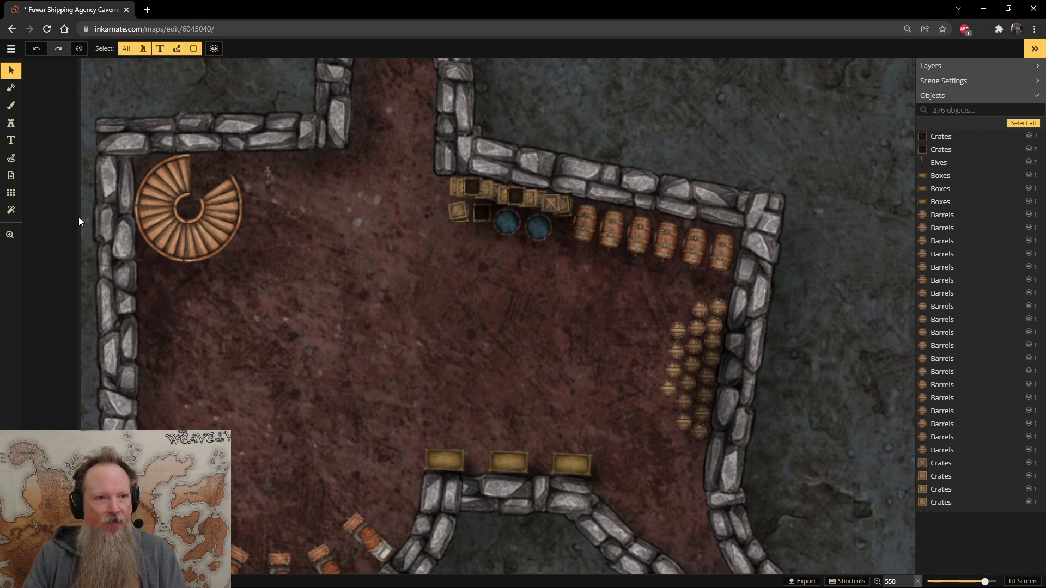
- Choose the smelter stamp from the Tavern section of the catalog, reduce it to size 12 and place it below the spiral staircase
click(11, 123)
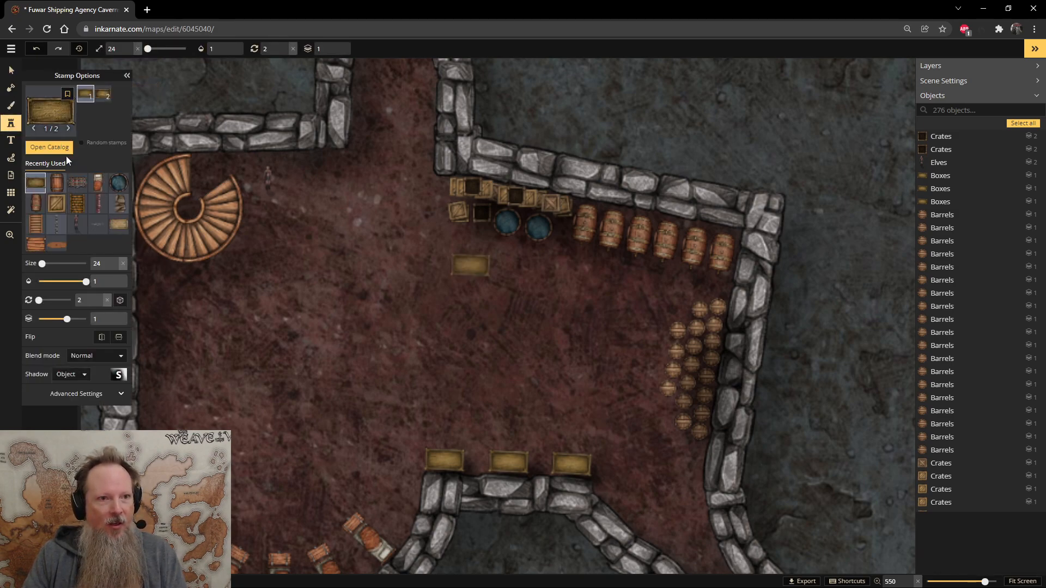
click(49, 147)
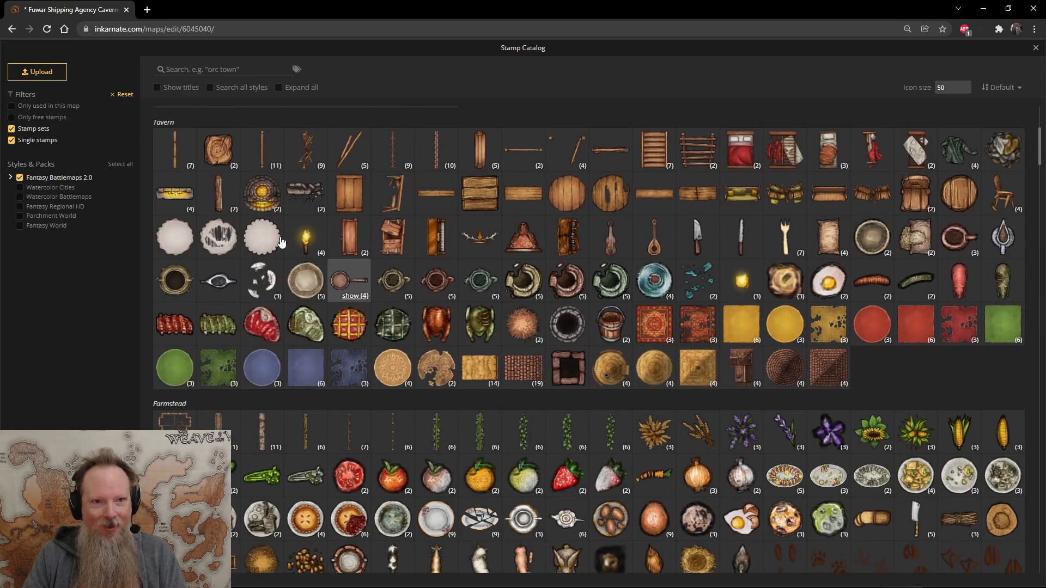
scroll(294, 298, up, 2)
click(263, 299)
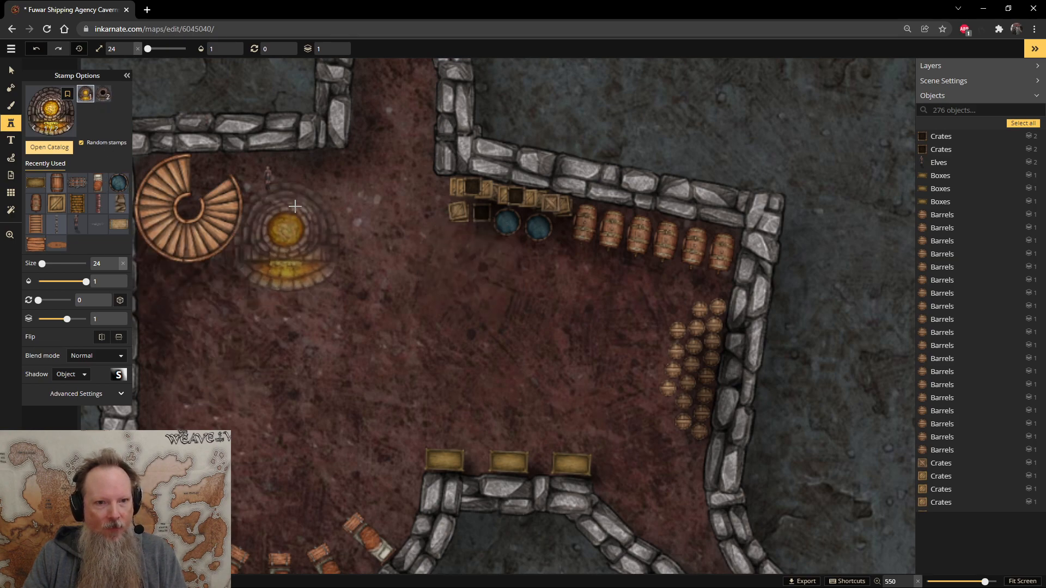
scroll(311, 191, down, 2)
scroll(310, 191, up, 2)
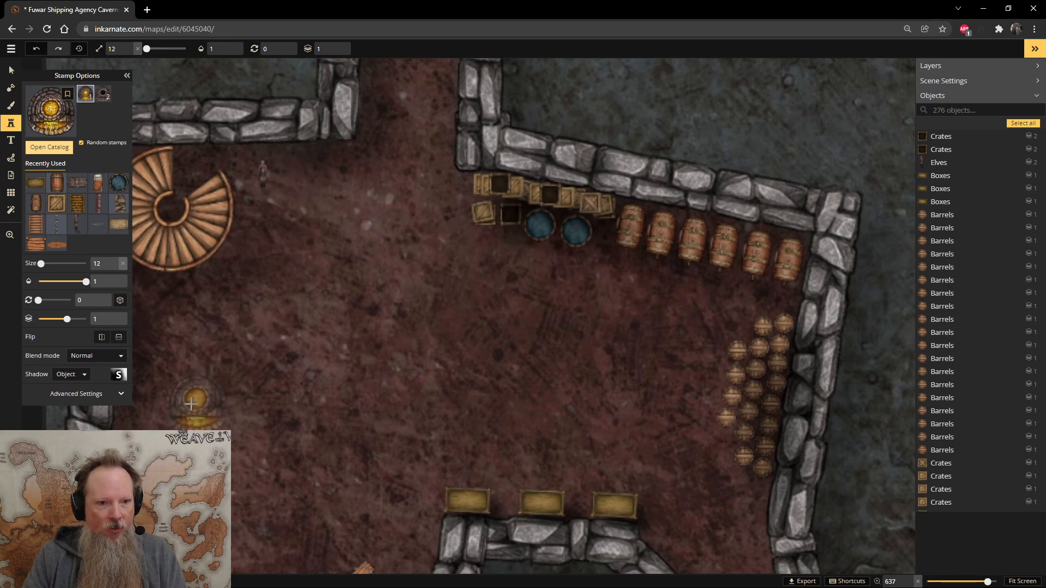
click(167, 395)
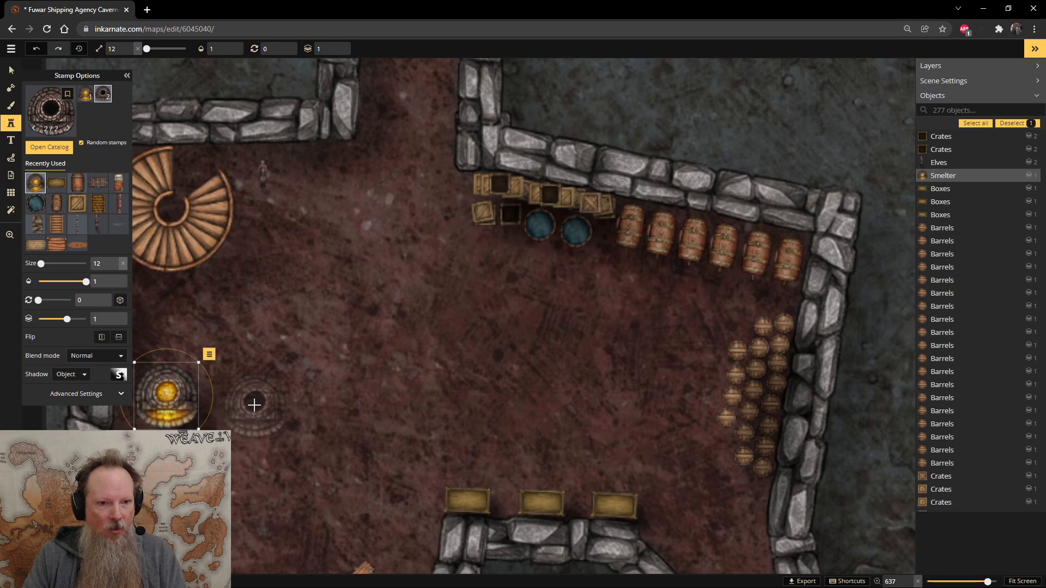
drag(253, 401, 353, 389)
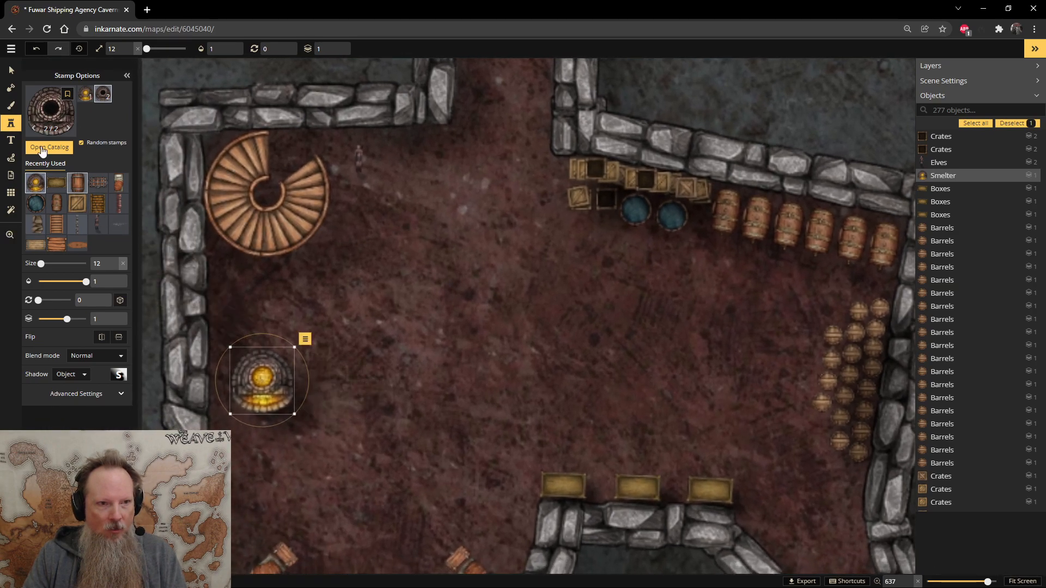
click(11, 70)
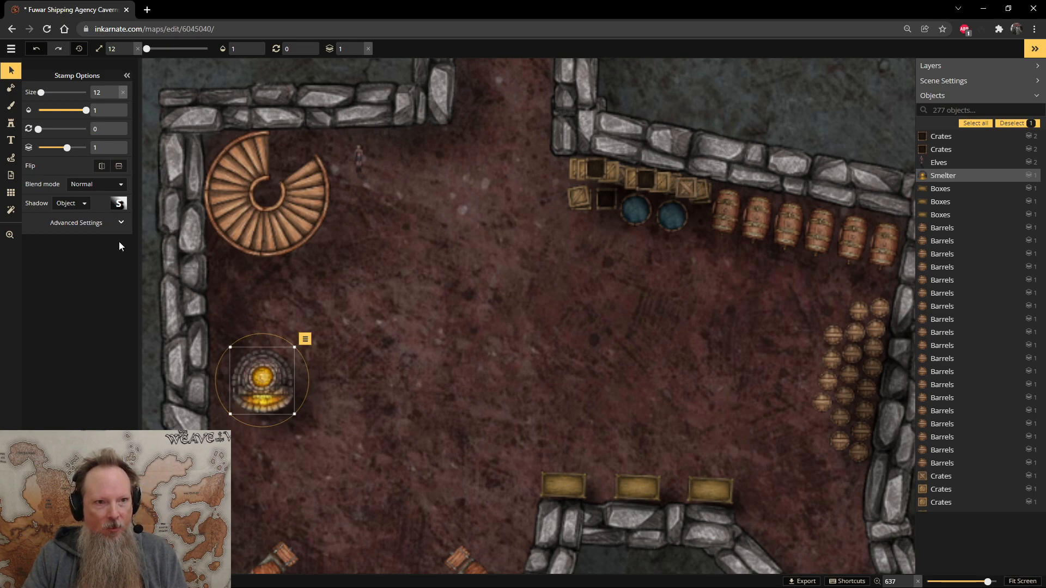
click(119, 170)
click(120, 169)
click(102, 172)
click(102, 172)
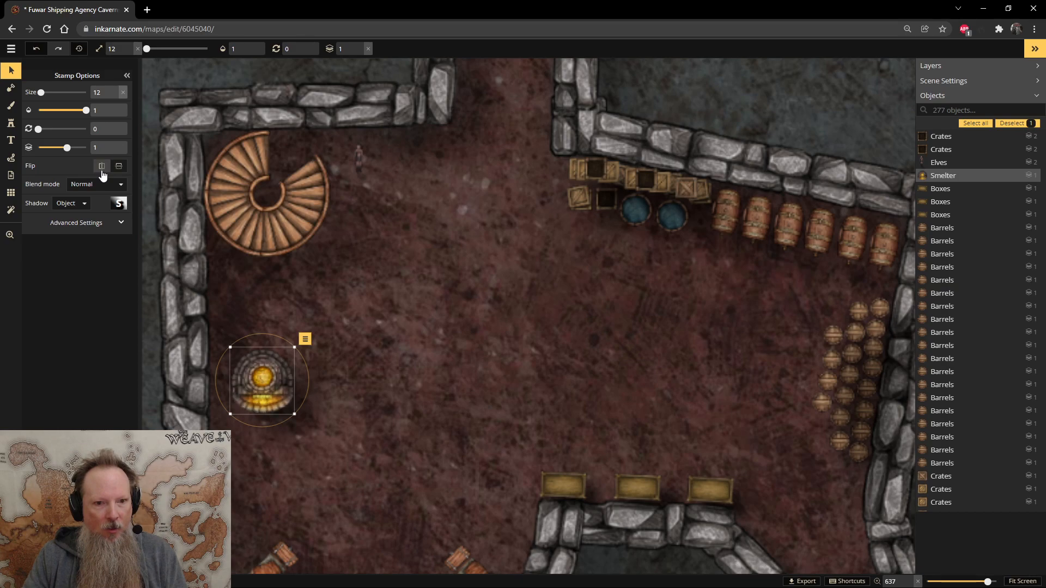
- Rotate the smelter to 272 degrees, set it against the room's left wall and lower it to layer -1 so it tucks under the wall
drag(262, 334, 167, 367)
drag(259, 390, 228, 381)
click(359, 52)
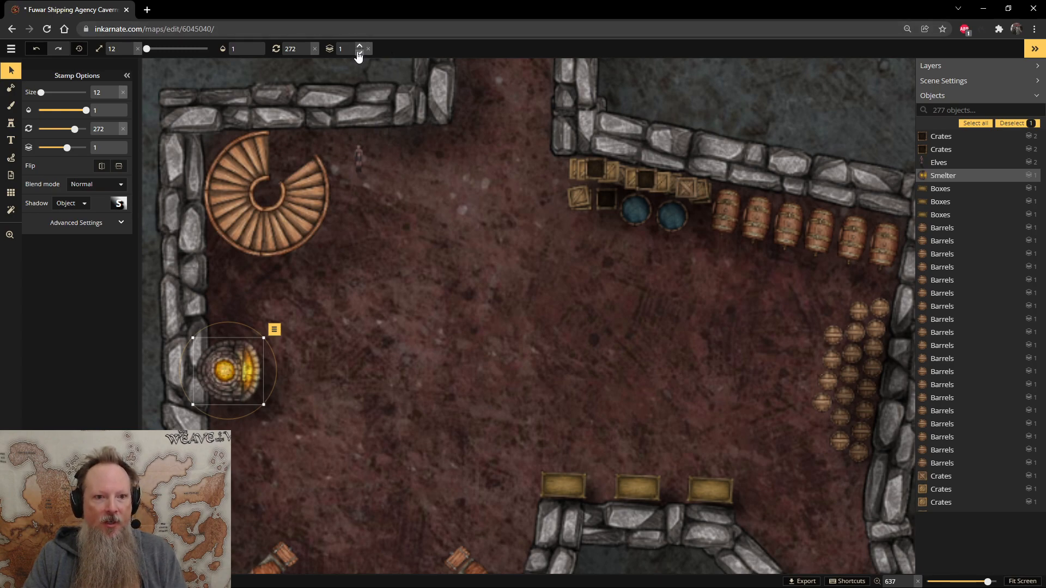
click(359, 52)
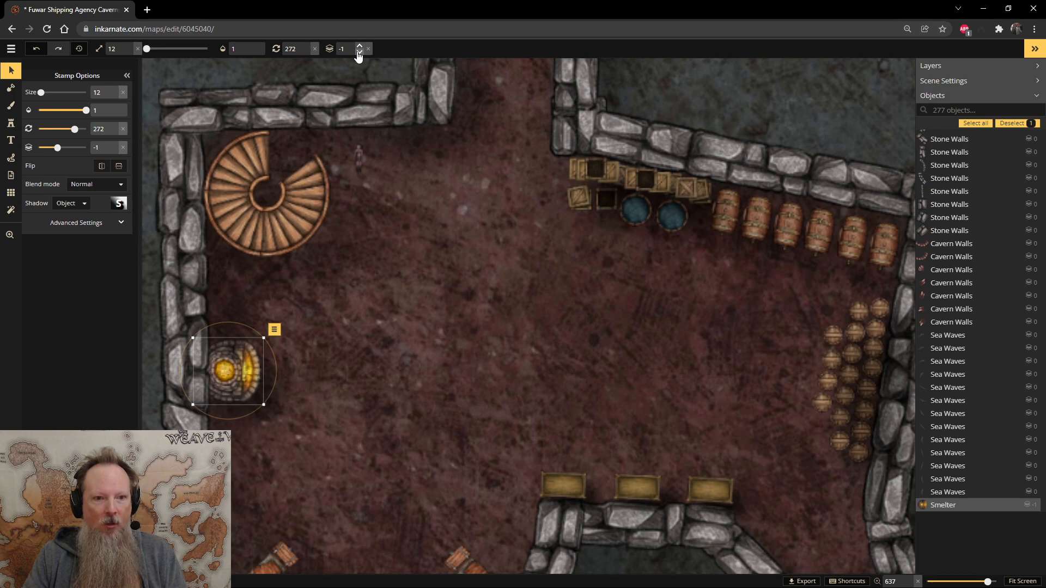
drag(238, 357, 233, 356)
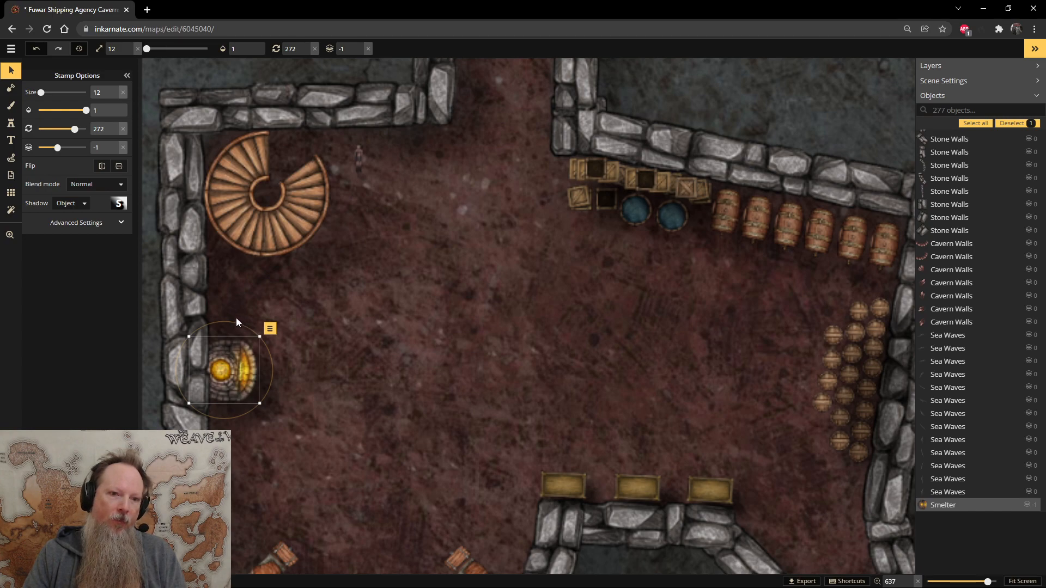
click(365, 312)
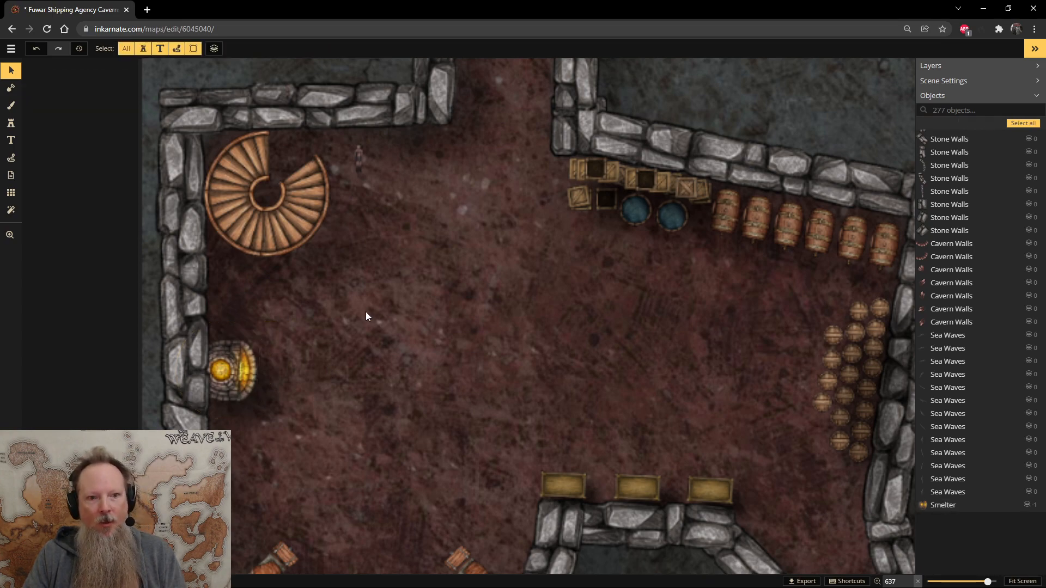
- Move the small elf figure from beside the spiral staircase to the open side of the smelter for scale
drag(355, 155, 269, 319)
click(359, 158)
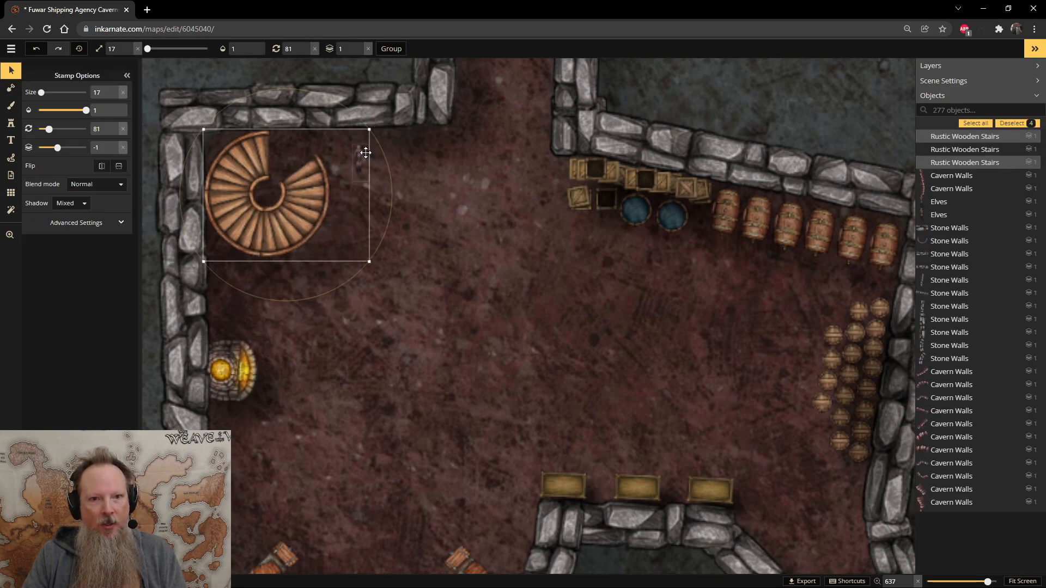
drag(358, 159, 267, 342)
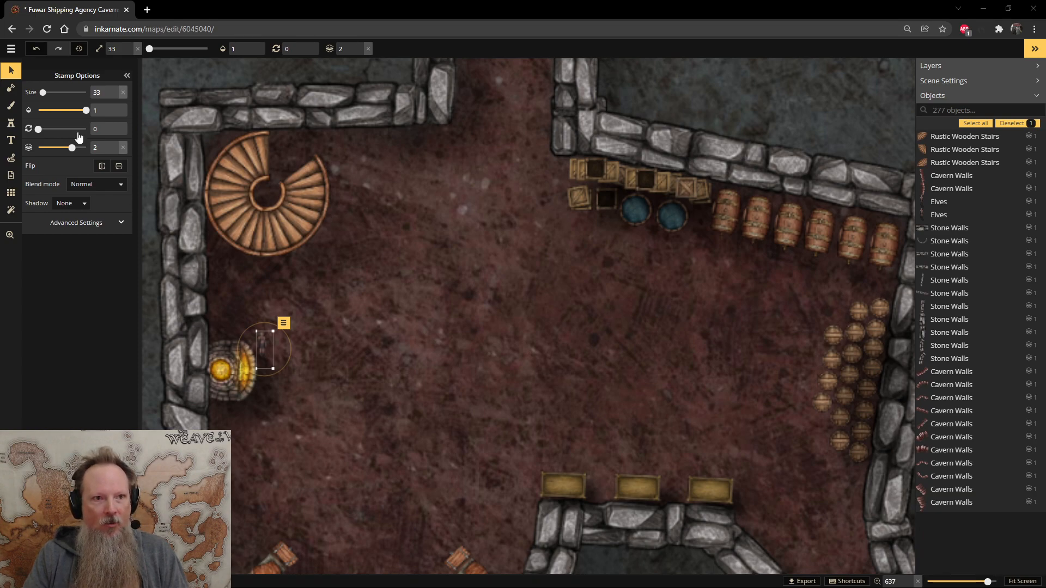
- Search the stamp catalog for "sack", choose the first closed sack and reduce the stamp to size 10
click(12, 124)
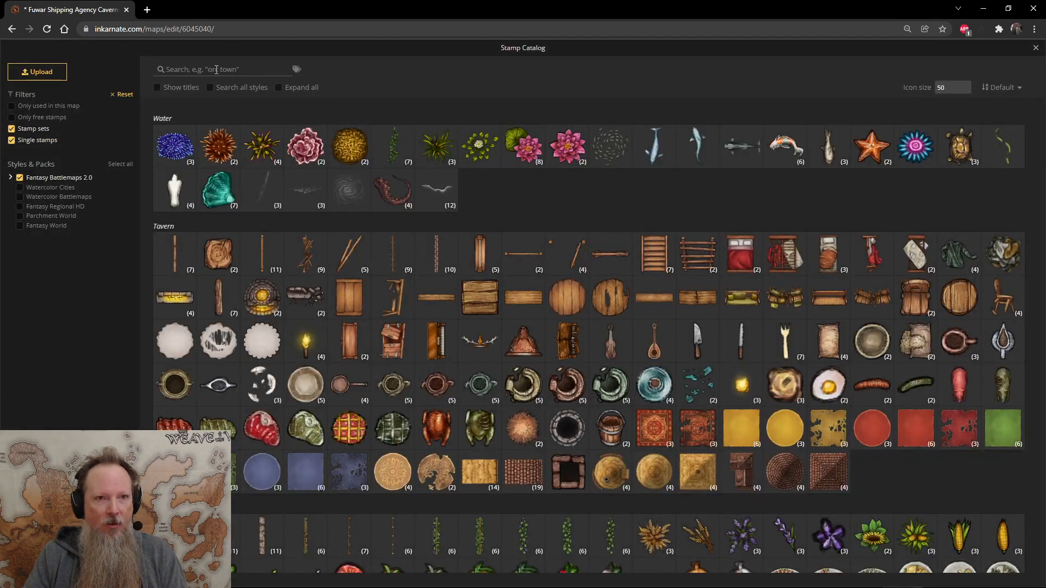
click(216, 70)
text(sack)
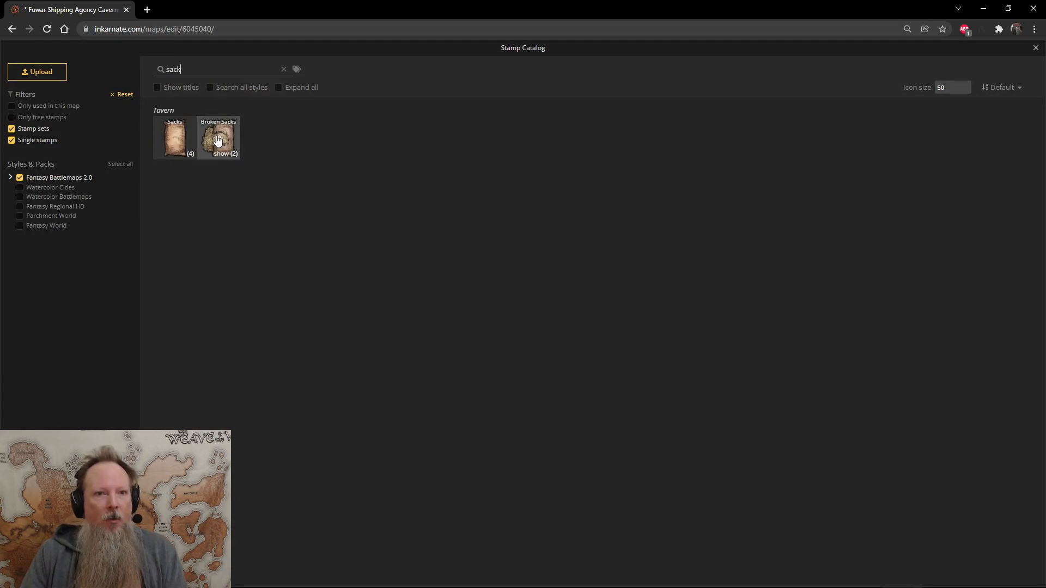
click(179, 154)
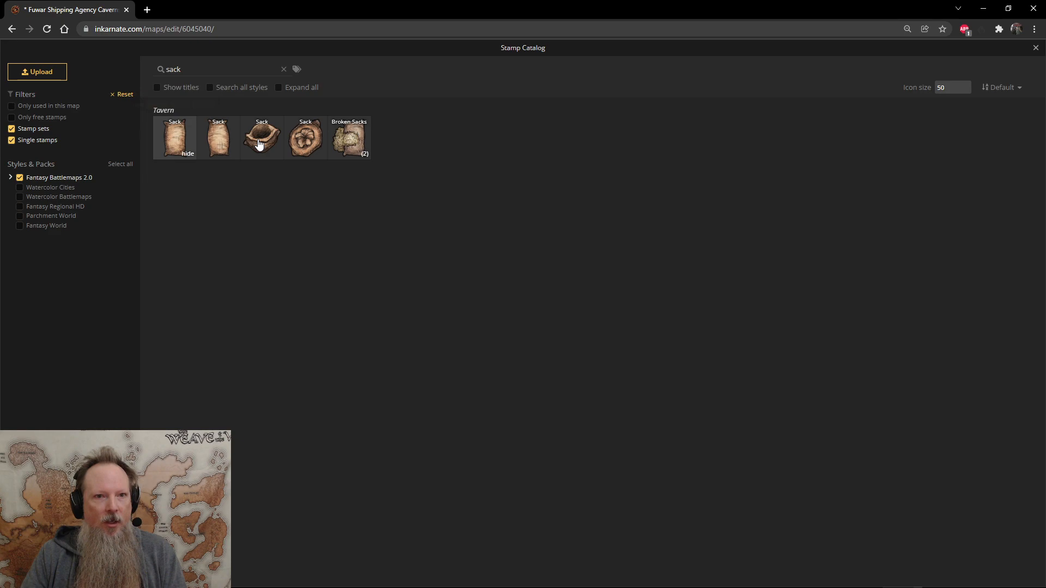
click(176, 141)
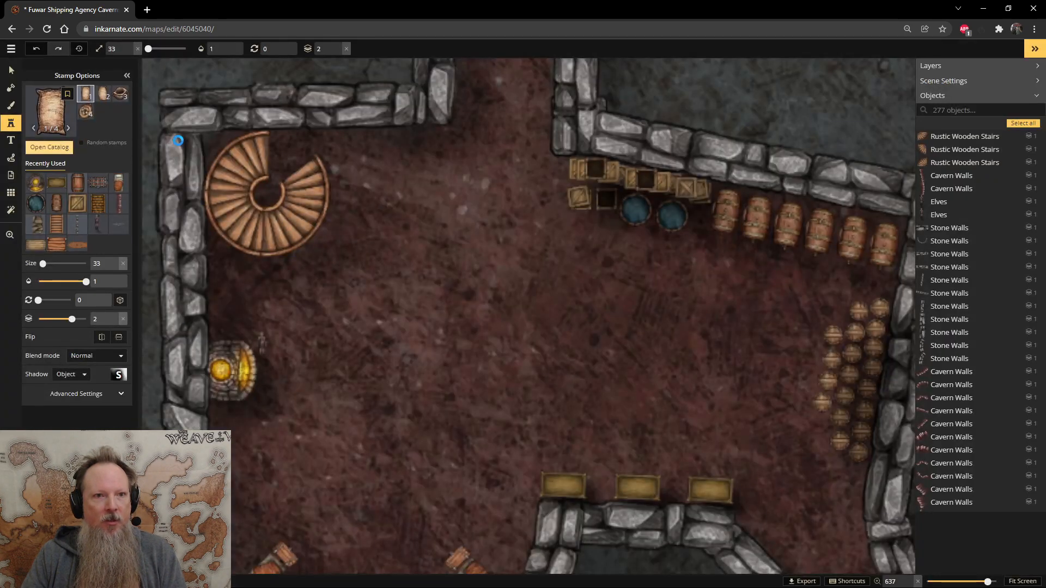
scroll(278, 348, down, 10)
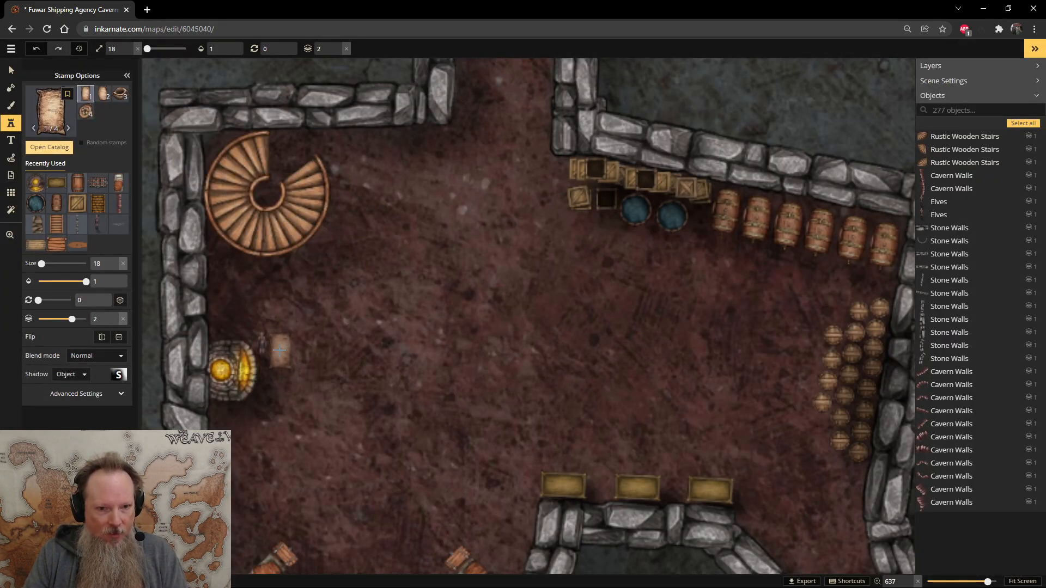
scroll(275, 346, down, 1)
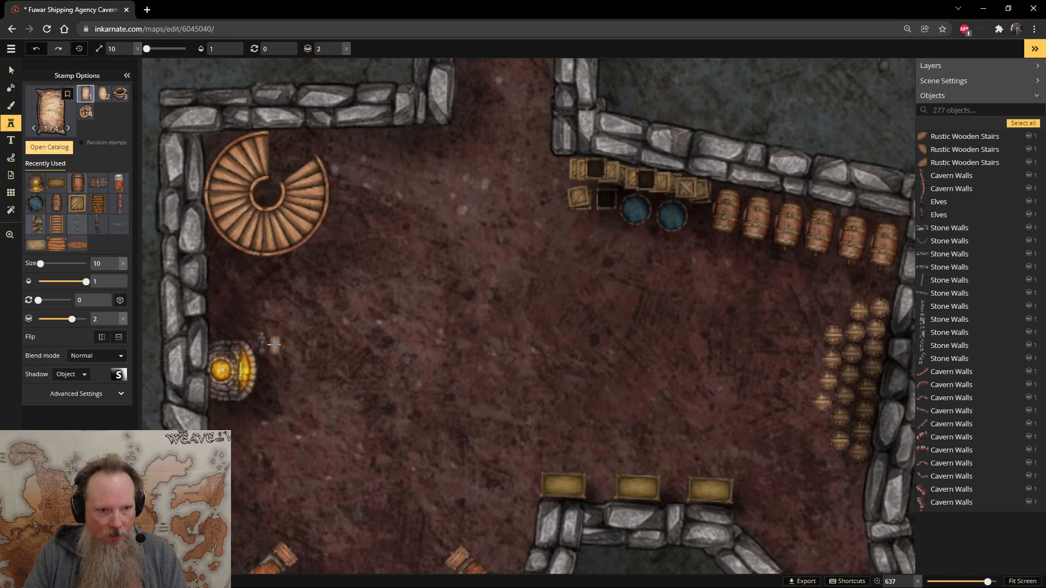
- Place two upright sacks side by side in each of the two gaps between the boxes along the lower wall
click(594, 488)
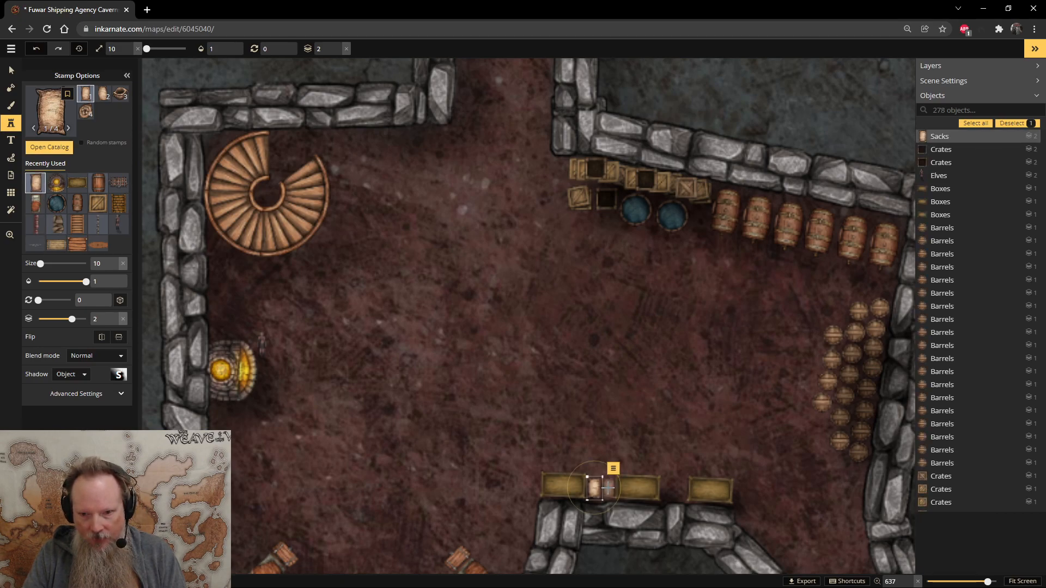
click(608, 487)
click(668, 490)
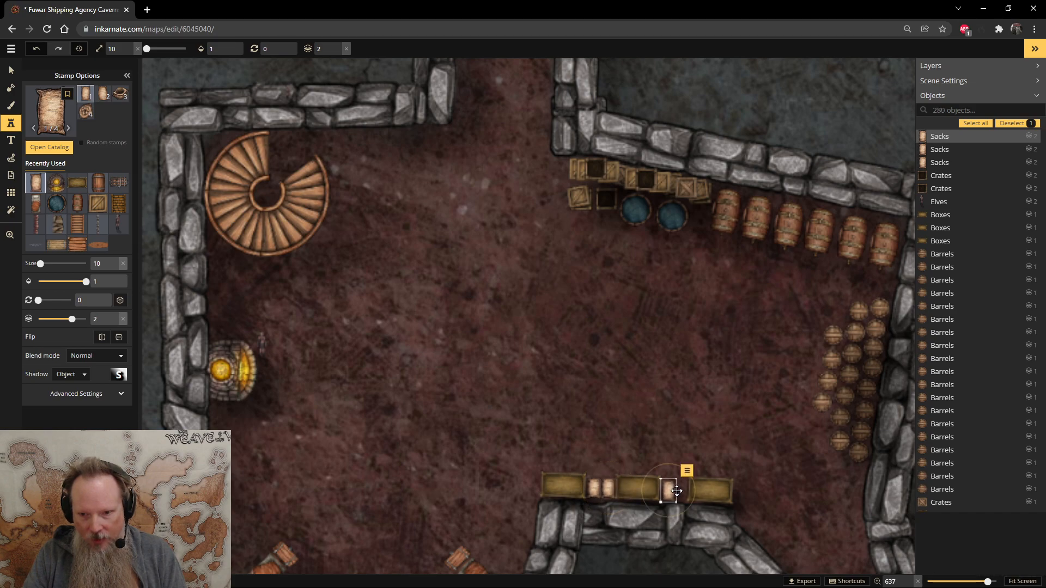
click(682, 490)
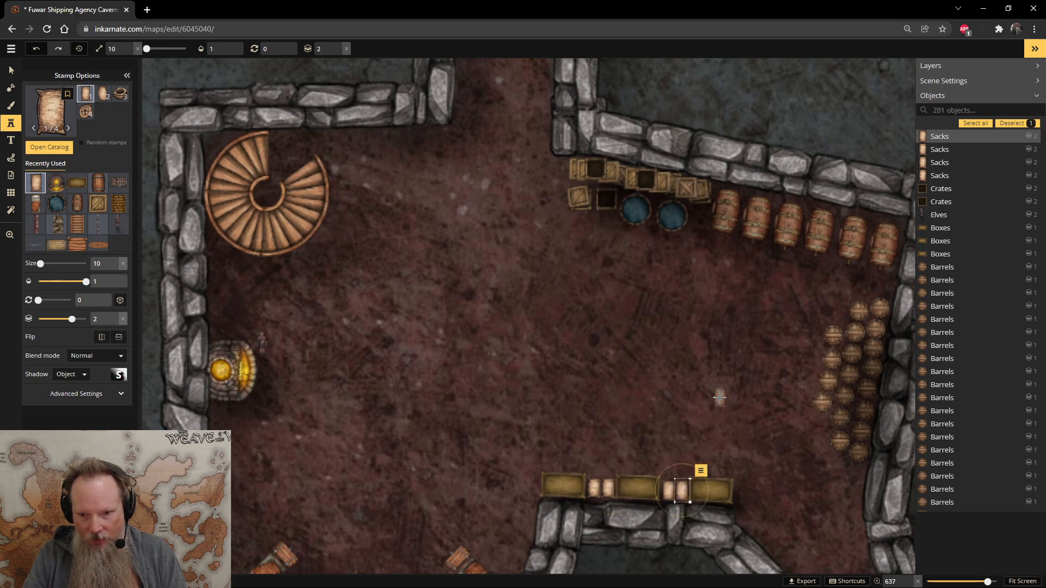
- Switch to the second sack variant, rotate it to 317 degrees and lay one on top of each pair of sacks
click(103, 94)
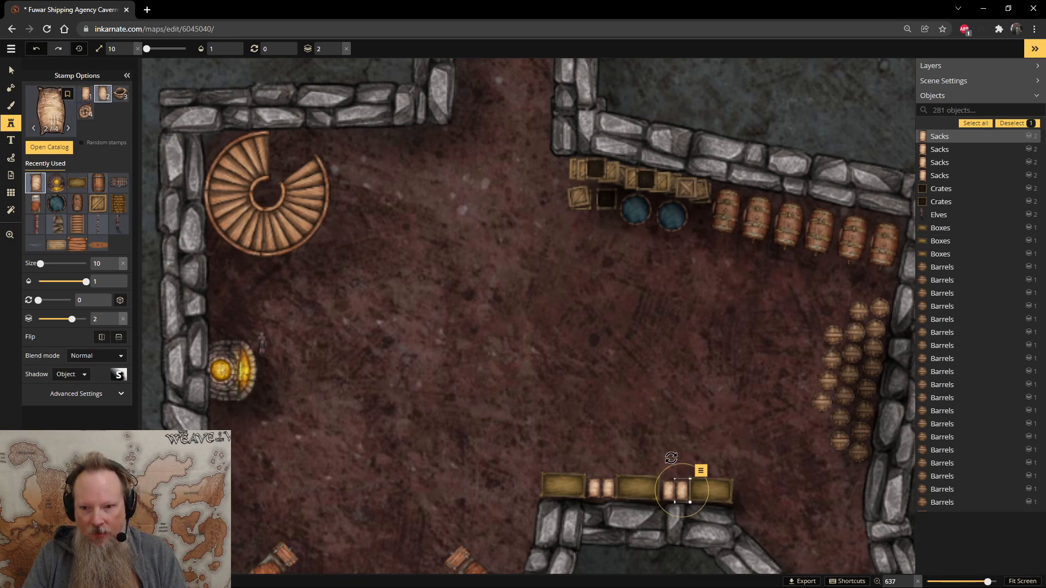
click(606, 416)
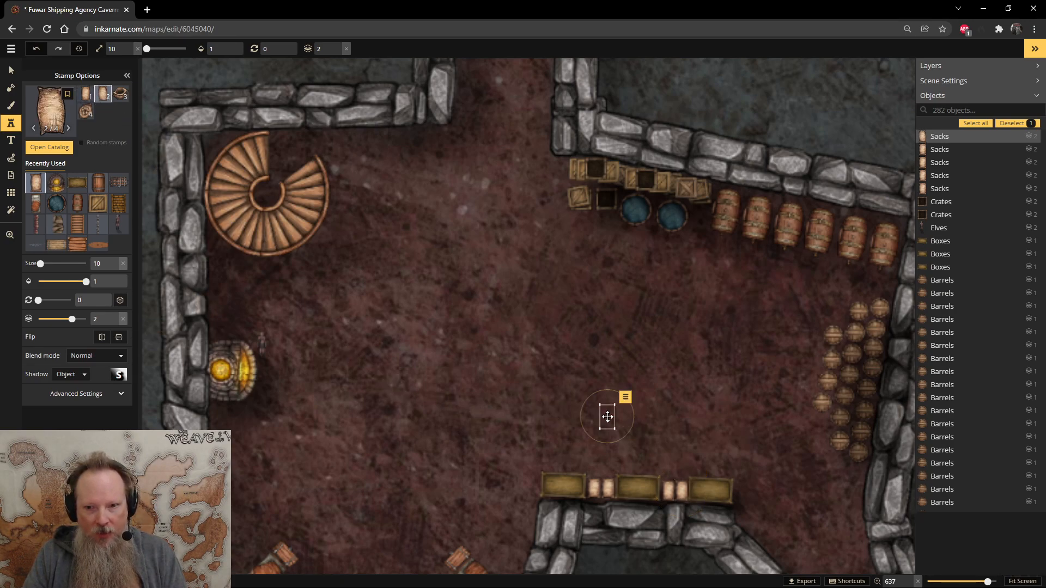
drag(610, 396, 600, 487)
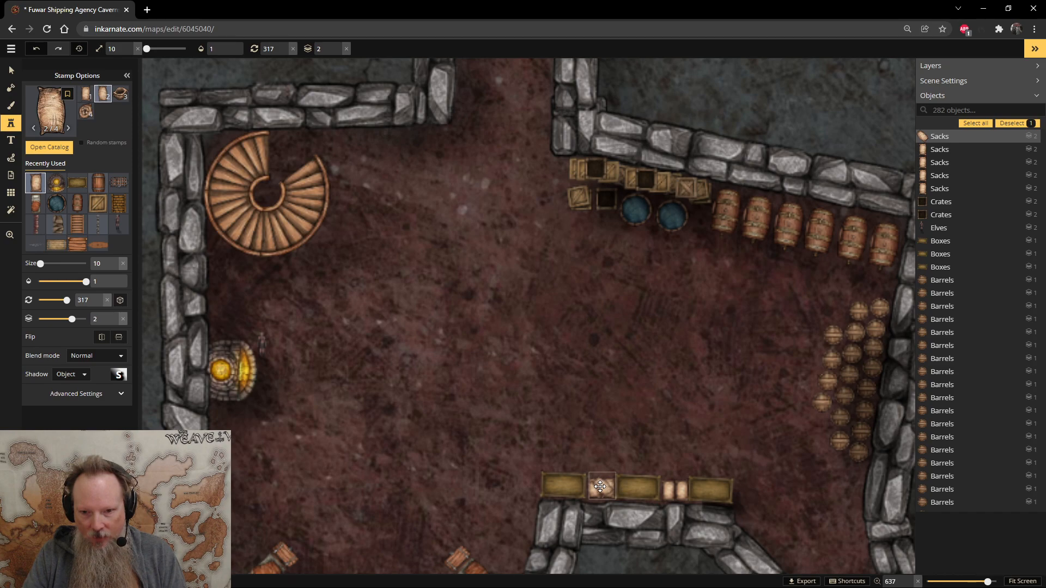
drag(600, 486, 600, 487)
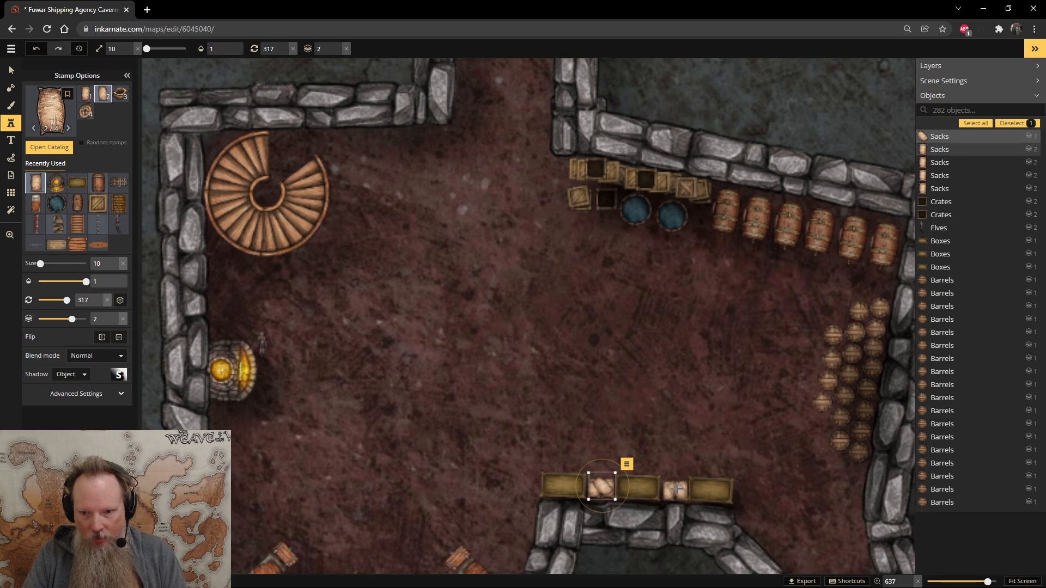
click(676, 489)
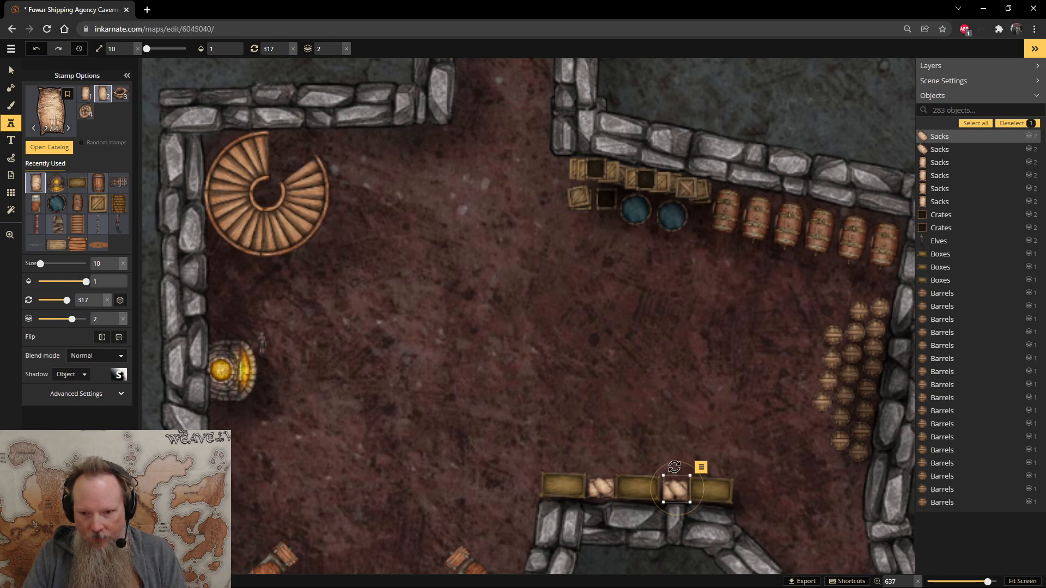
- Lay another sack, rotated to 68 degrees, on the right-hand sack pile and delete the extra loose sack from the open floor
click(473, 368)
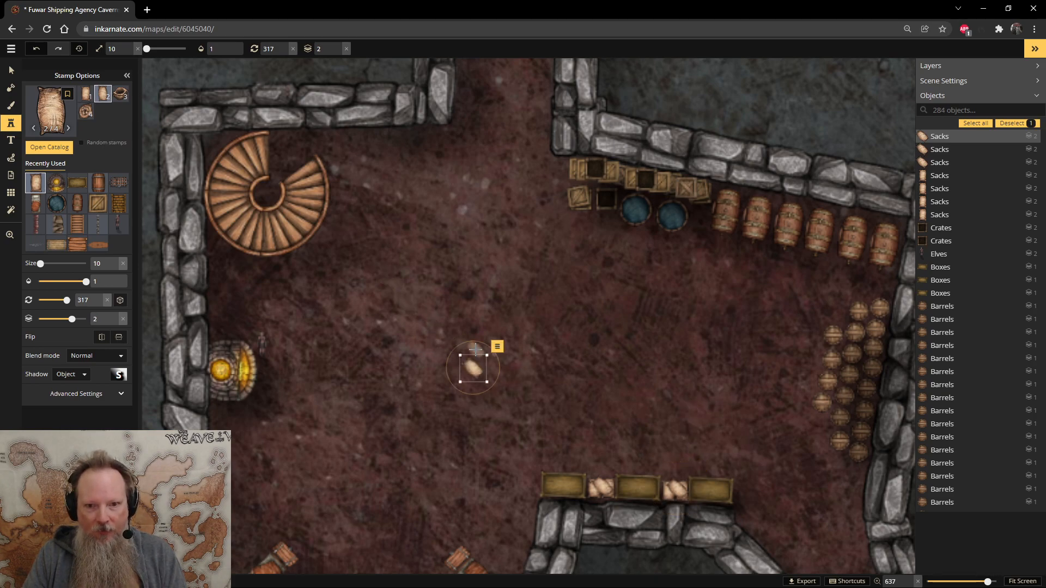
drag(490, 352, 674, 490)
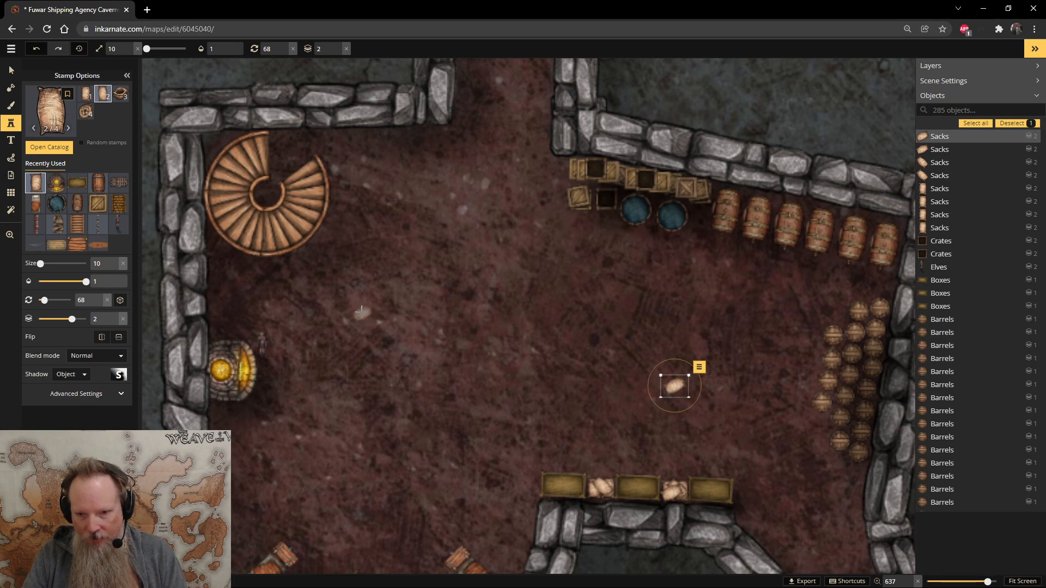
key(Delete)
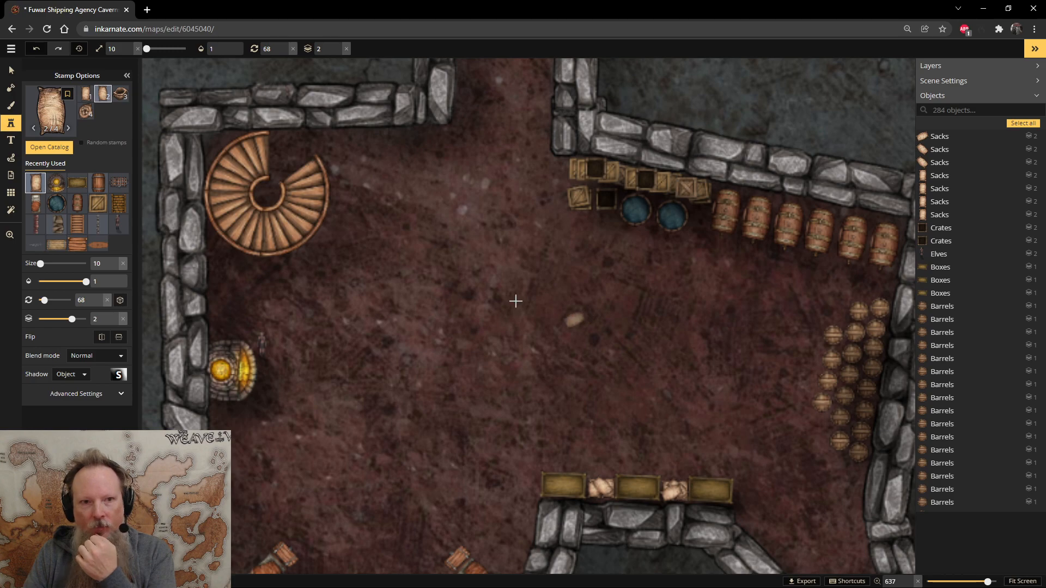
- Search the stamp catalog for "bottles", choose the upright Vintage Wine Bottles stamp set and save the map
click(28, 148)
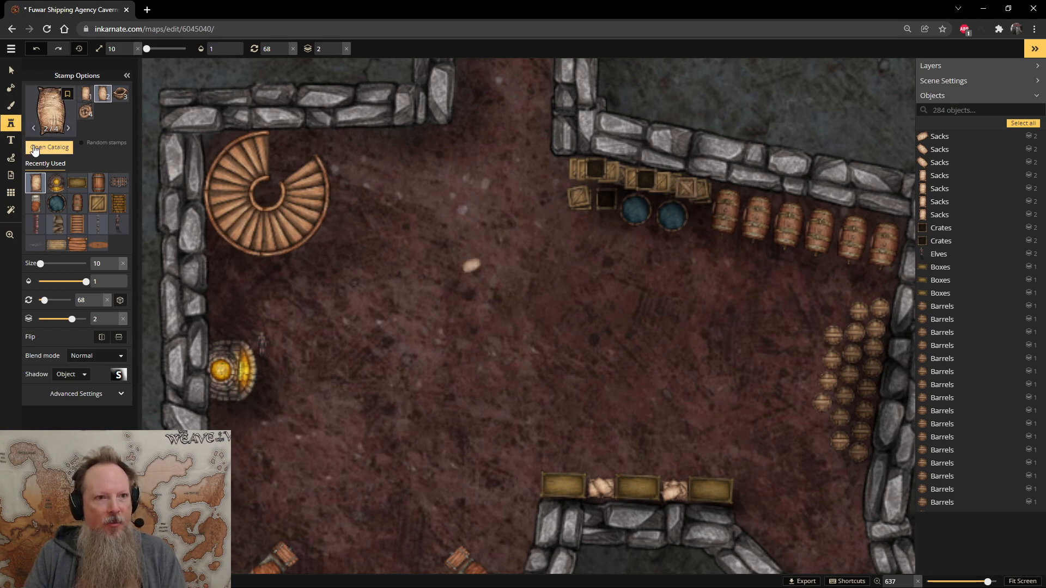
double_click(161, 67)
text(bottles)
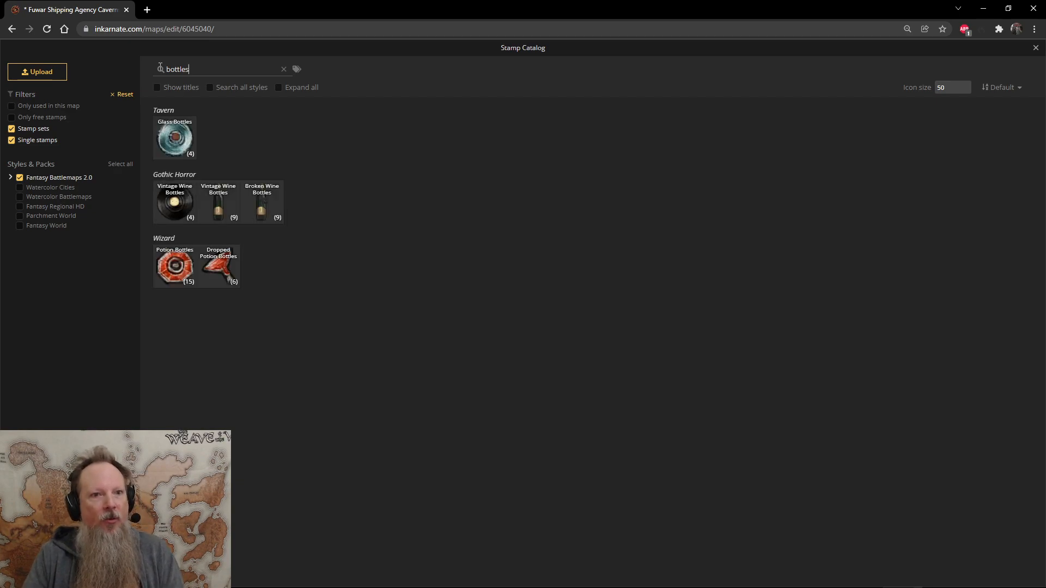
click(229, 211)
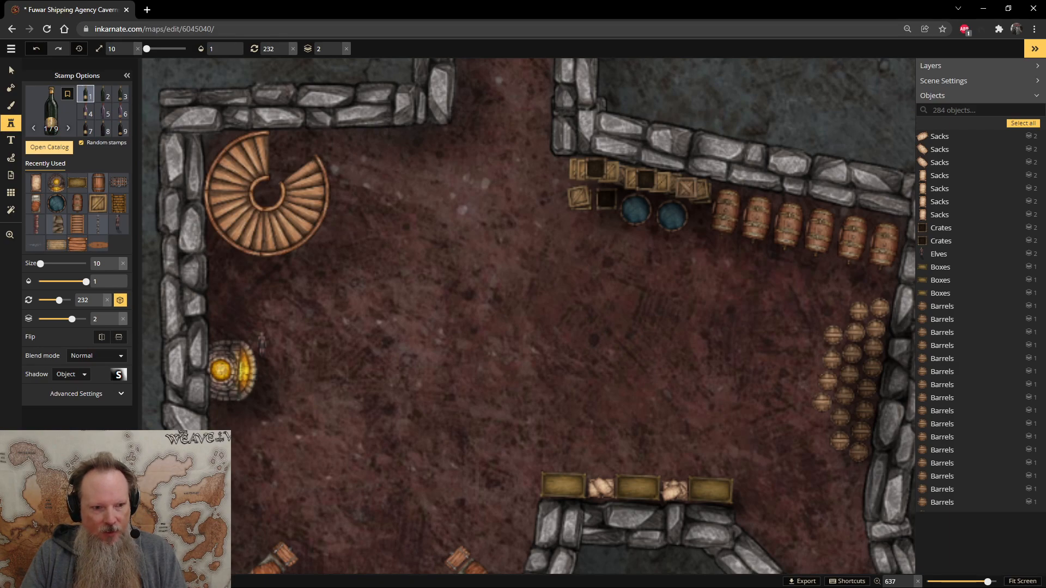
key(ctrl+s)
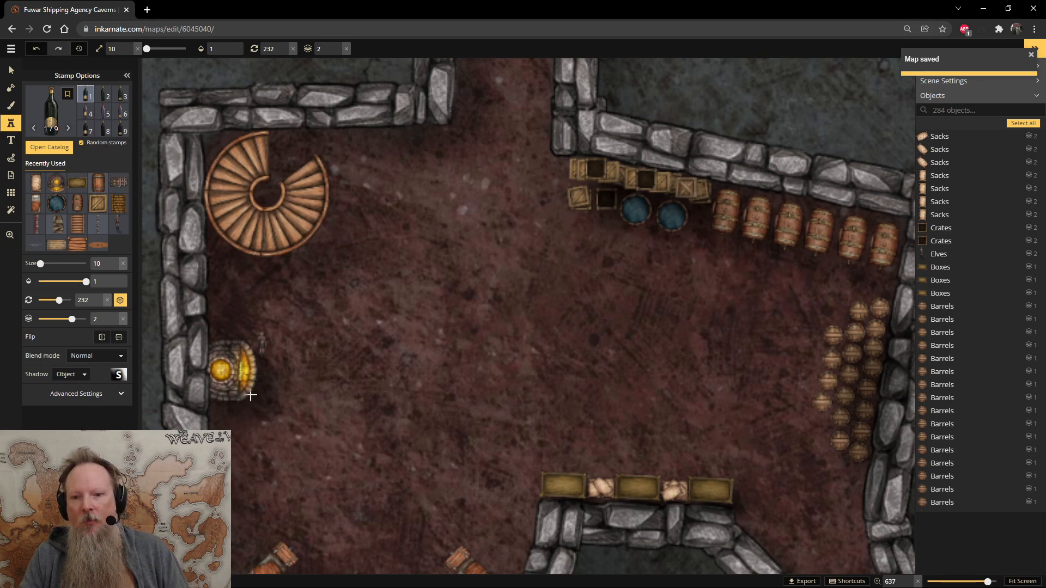
- Nudge the middle box between the two sack piles along the lower wall
click(12, 71)
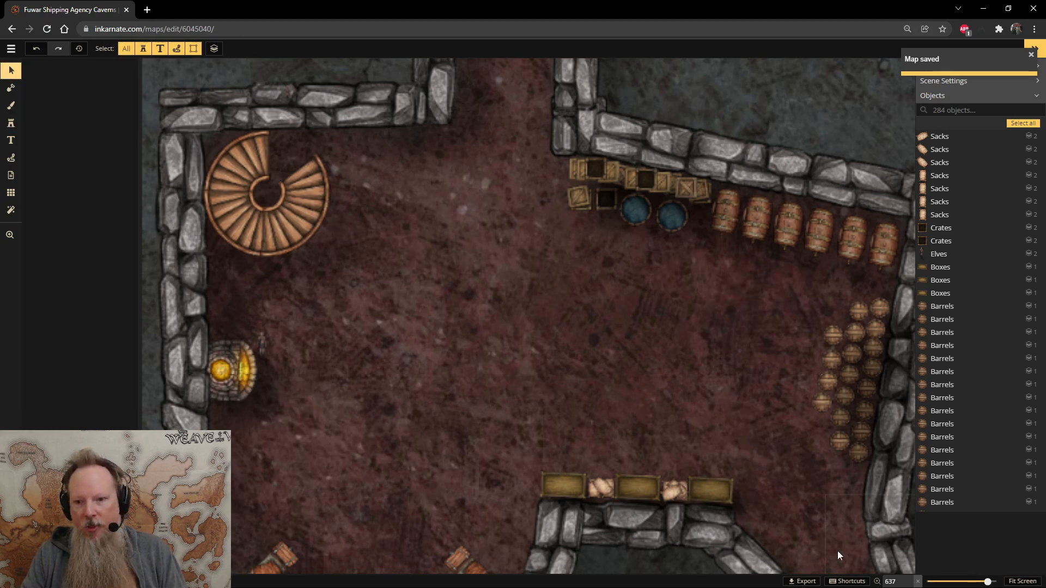
click(727, 493)
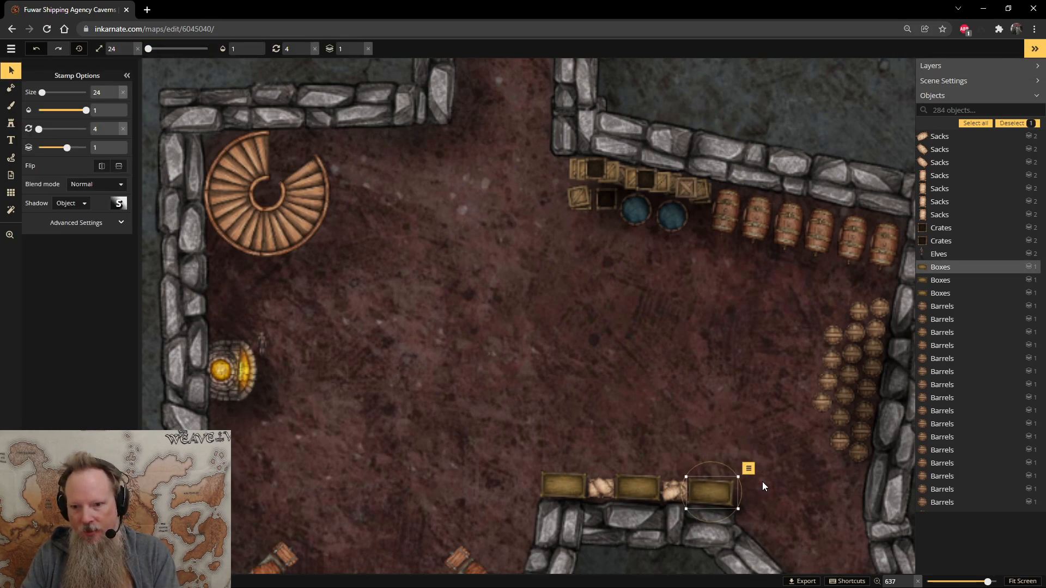
click(720, 424)
click(646, 479)
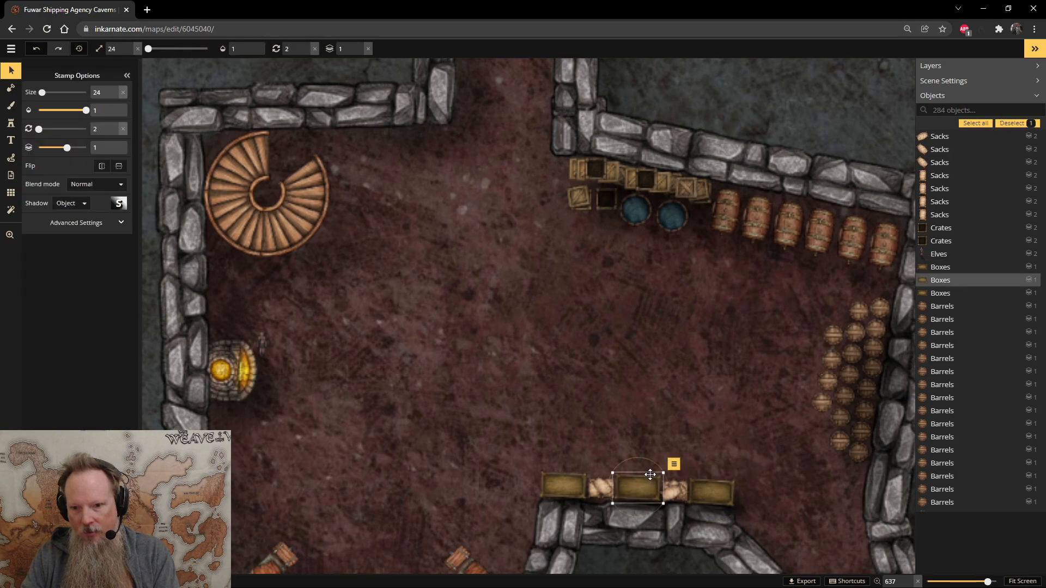
click(666, 408)
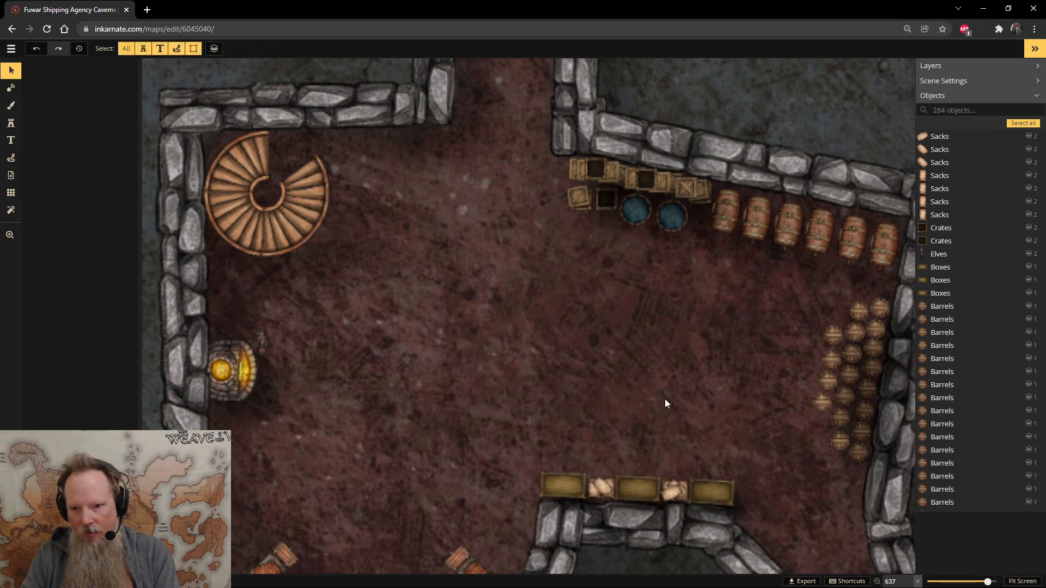
click(638, 486)
click(656, 409)
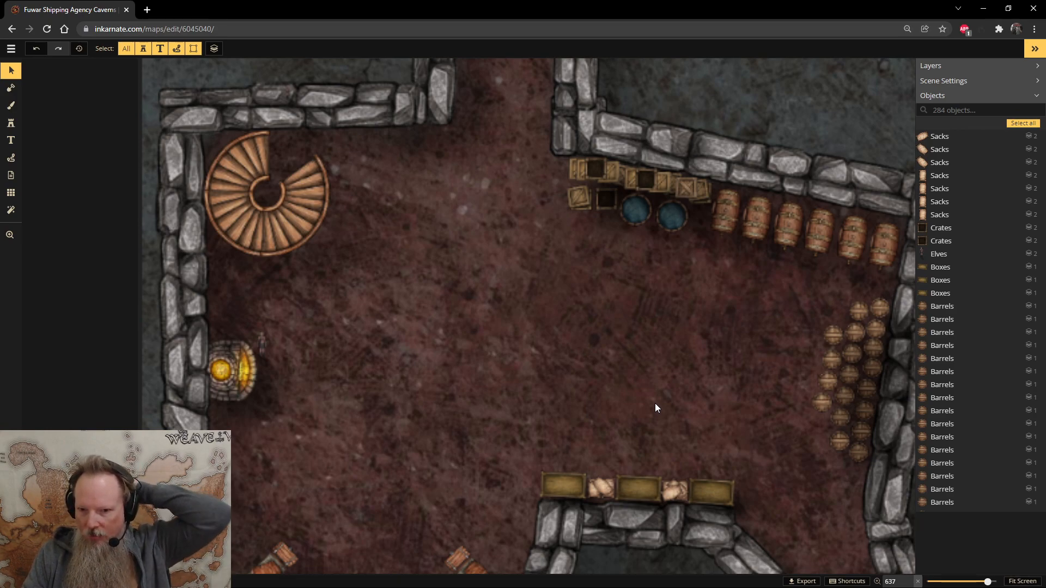
- Search the stamp catalog for "torch" and expand the Torches set to view its variants
click(12, 124)
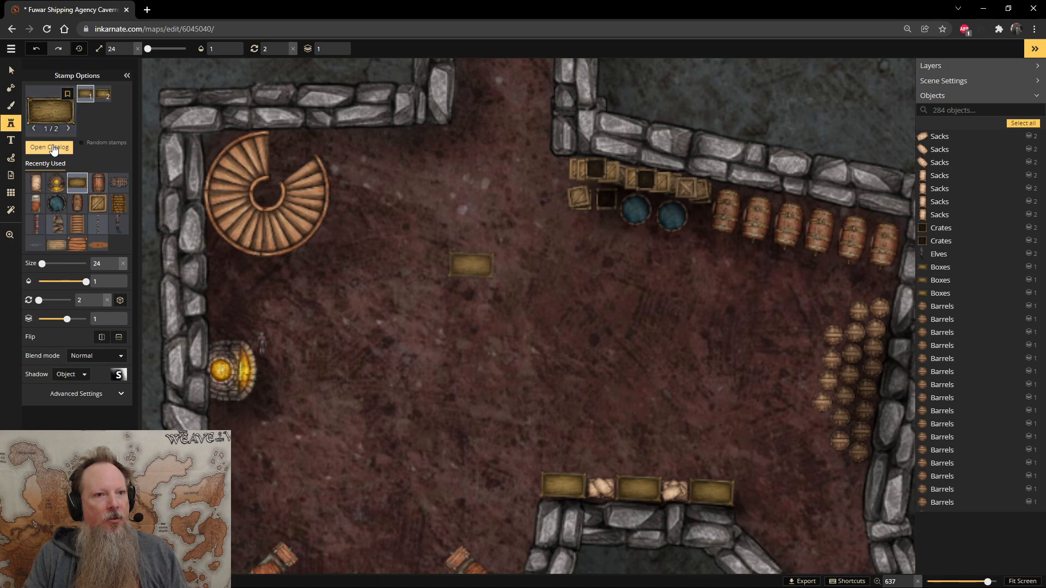
click(50, 147)
key(BackSpace)
key(BackSpace)
key(BackSpace)
key(BackSpace)
key(BackSpace)
key(BackSpace)
key(BackSpace)
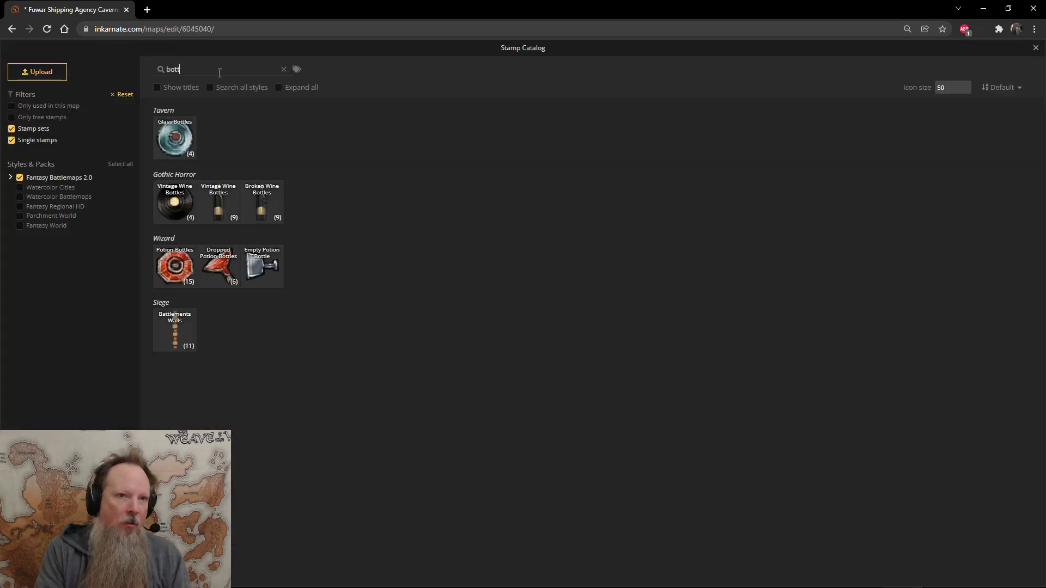
text(torch)
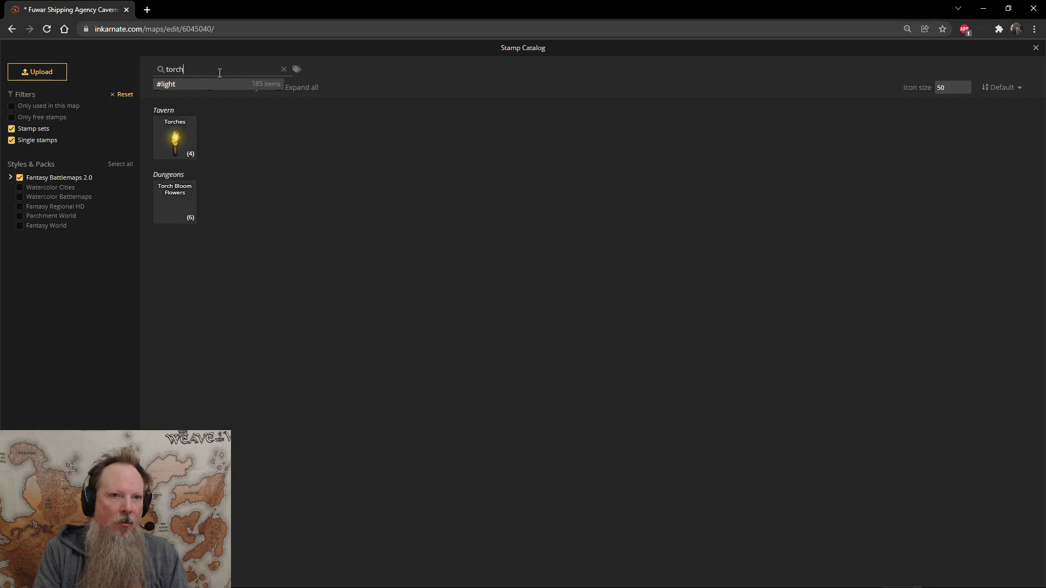
click(183, 159)
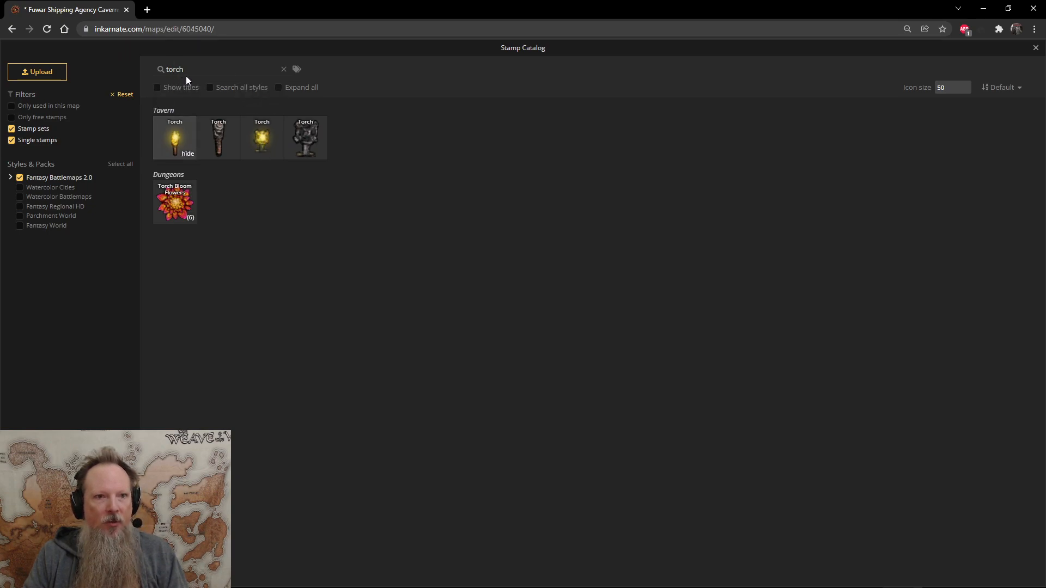
- Search the catalog for "sconc" and compare the Double Castle Wall Sconce Lights and Metal Wall Sconce Lights variants
text(sconc)
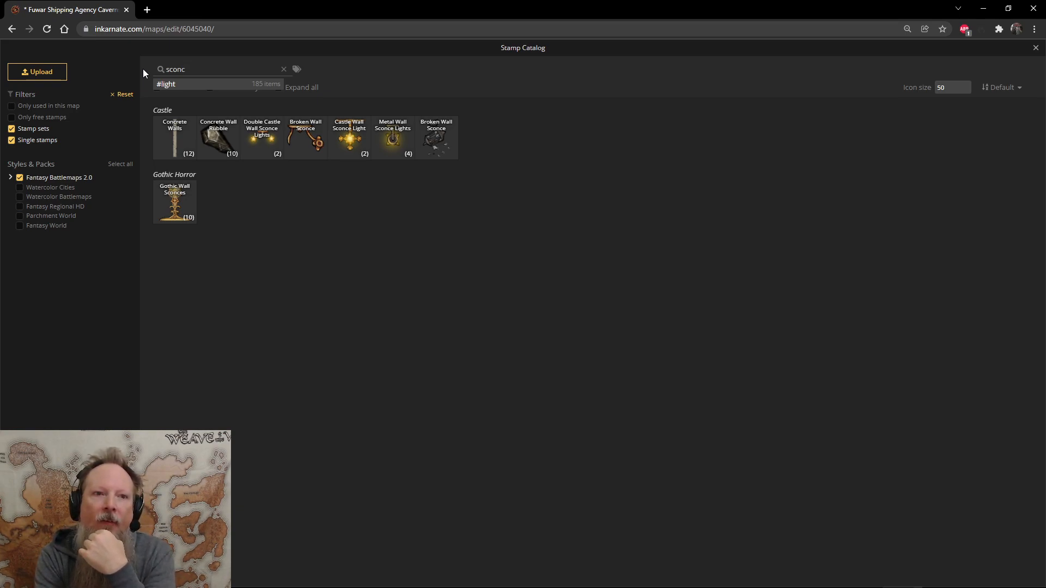
click(266, 156)
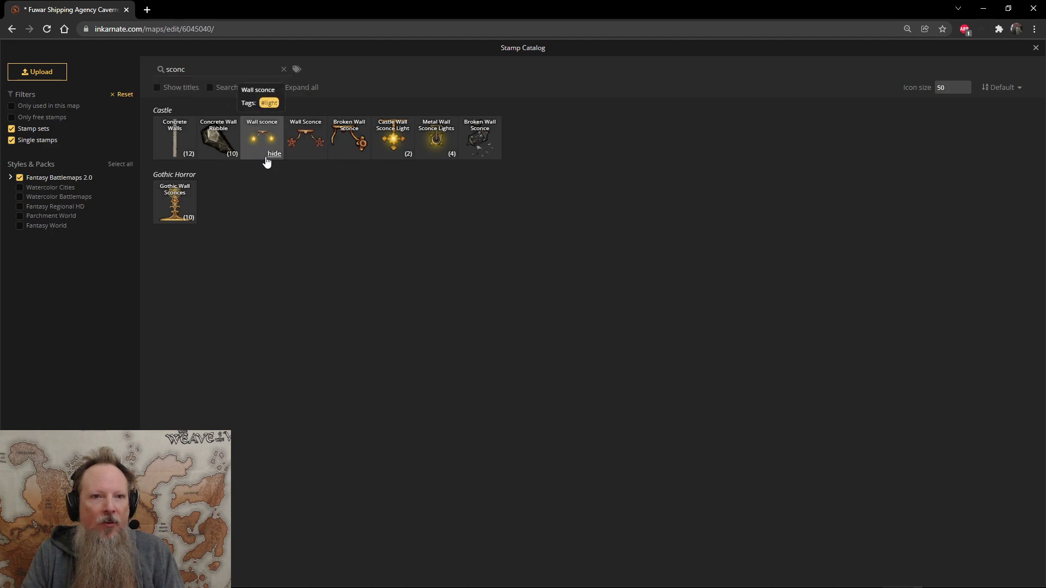
click(274, 155)
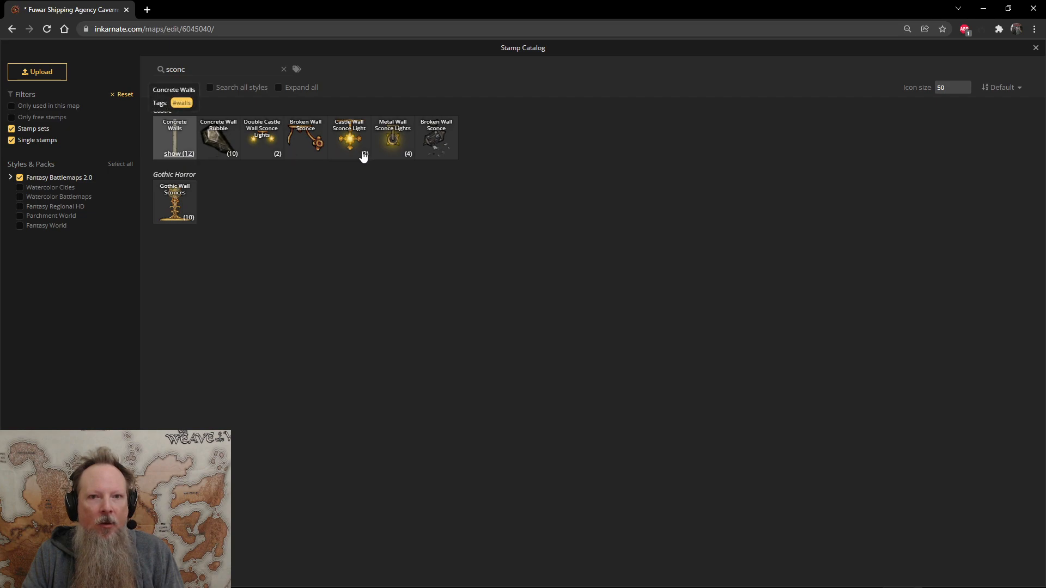
click(399, 154)
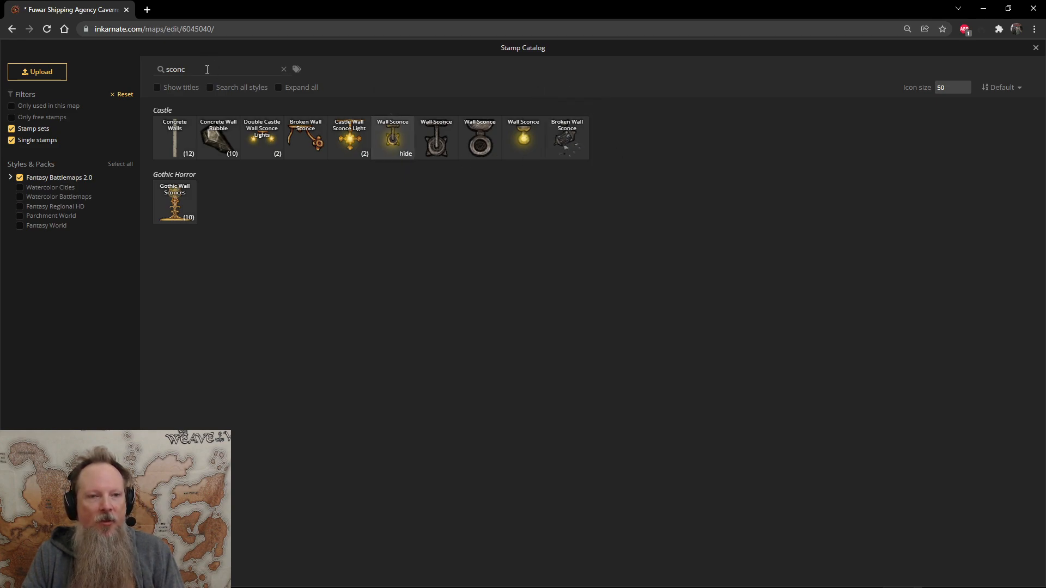
- Search the catalog for "torch" again and choose the third, lit stamp of the Torches set
text(tavern)
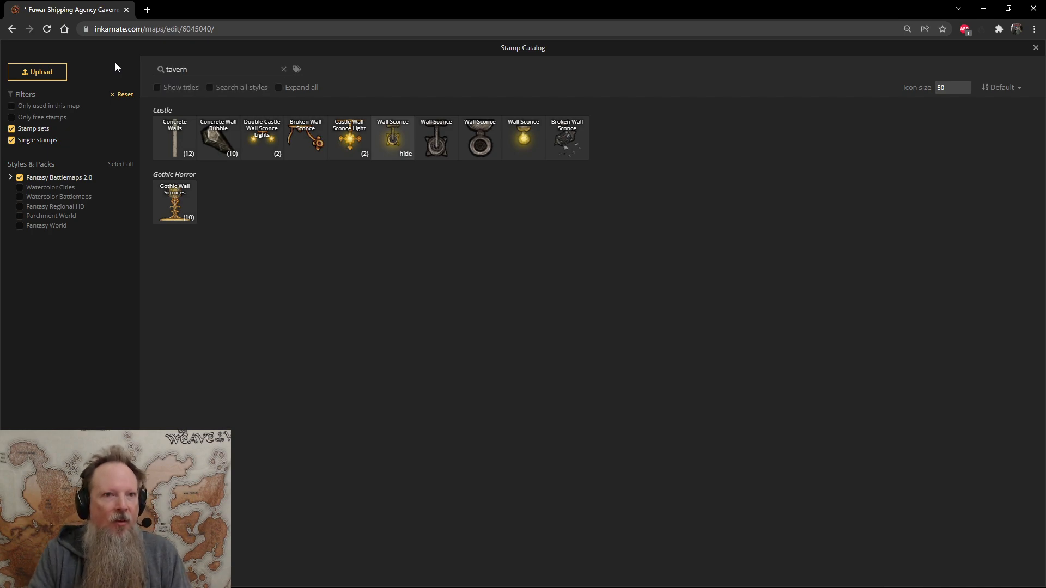
key(BackSpace)
key(BackSpace)
key(BackSpace)
key(BackSpace)
key(BackSpace)
key(BackSpace)
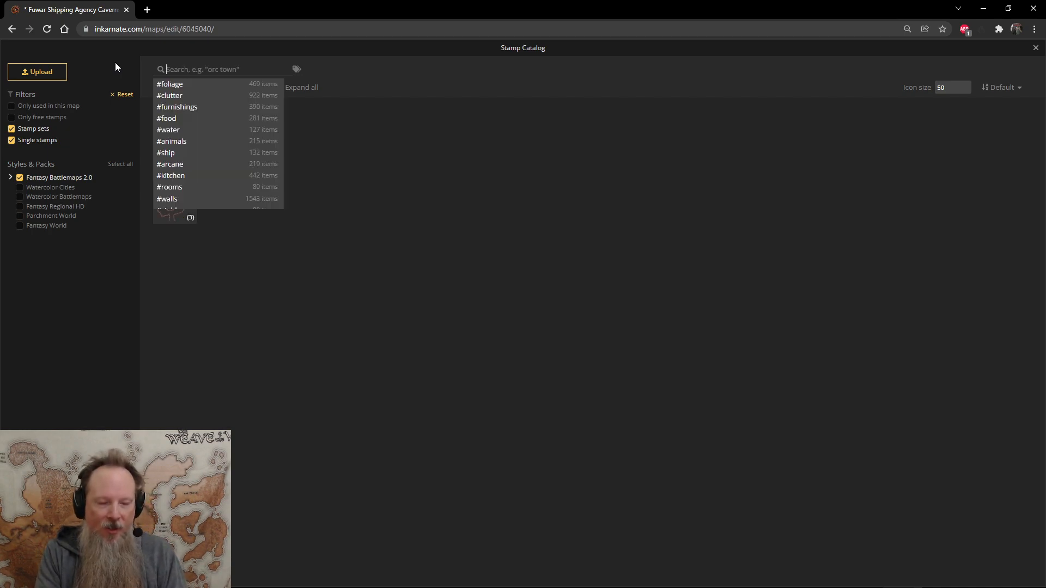
text(torch)
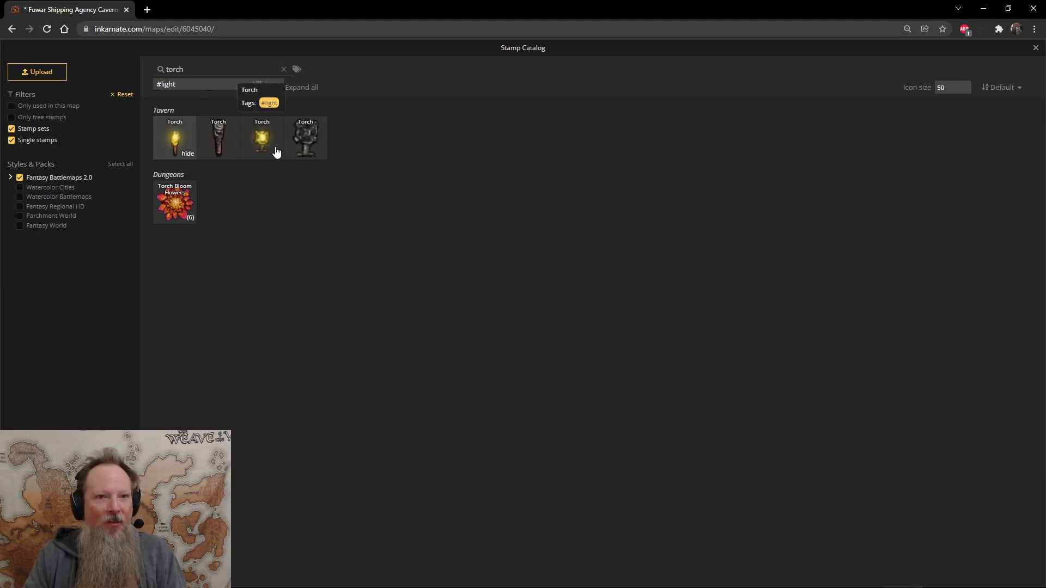
click(262, 139)
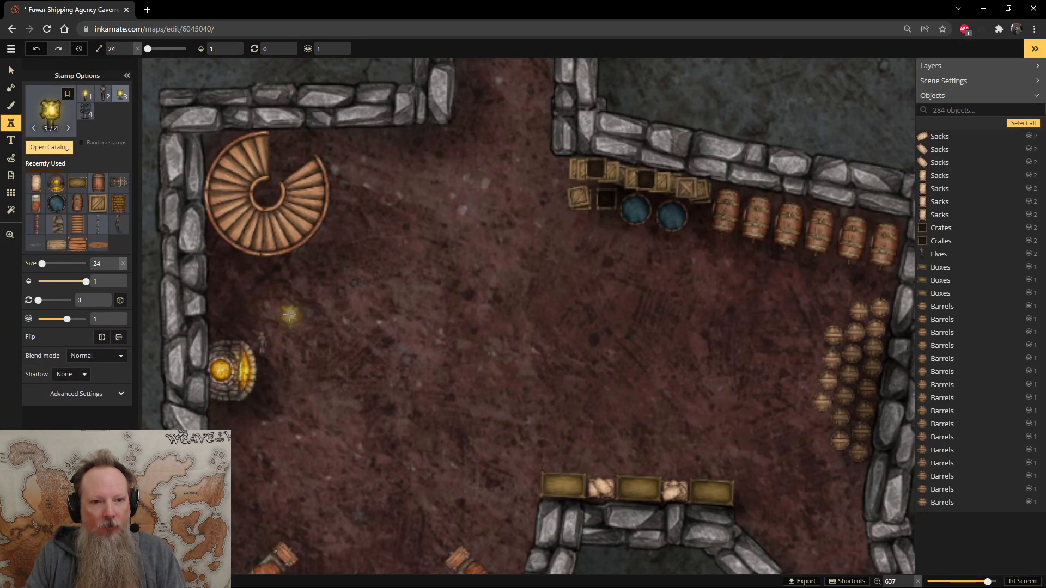
- Set the torch stamp's size to 10 and place one on the floor between the spiral staircase and the smelter
click(121, 339)
click(120, 339)
click(102, 338)
click(113, 338)
click(114, 338)
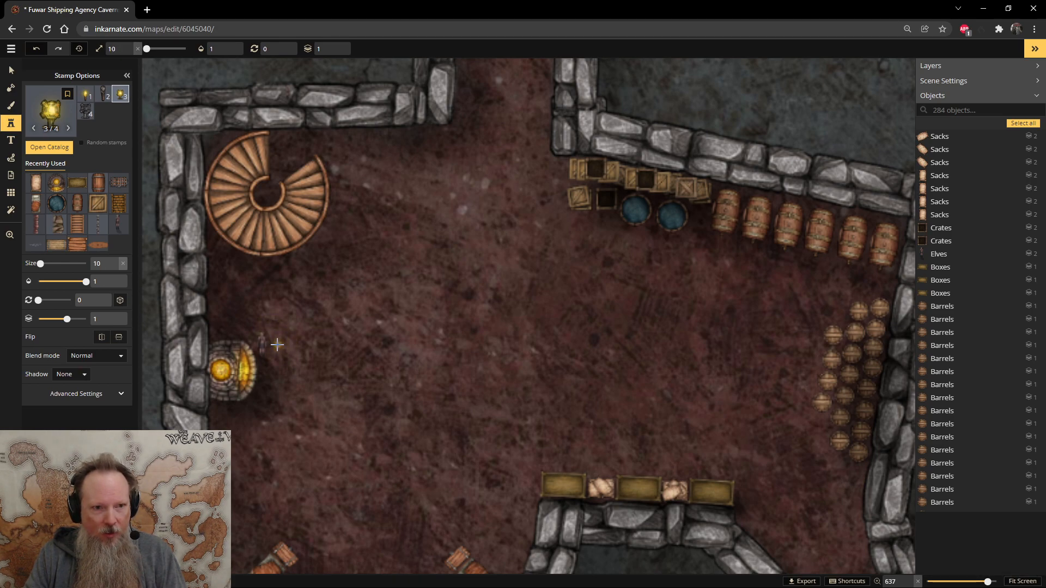
click(278, 314)
scroll(230, 310, up, 5)
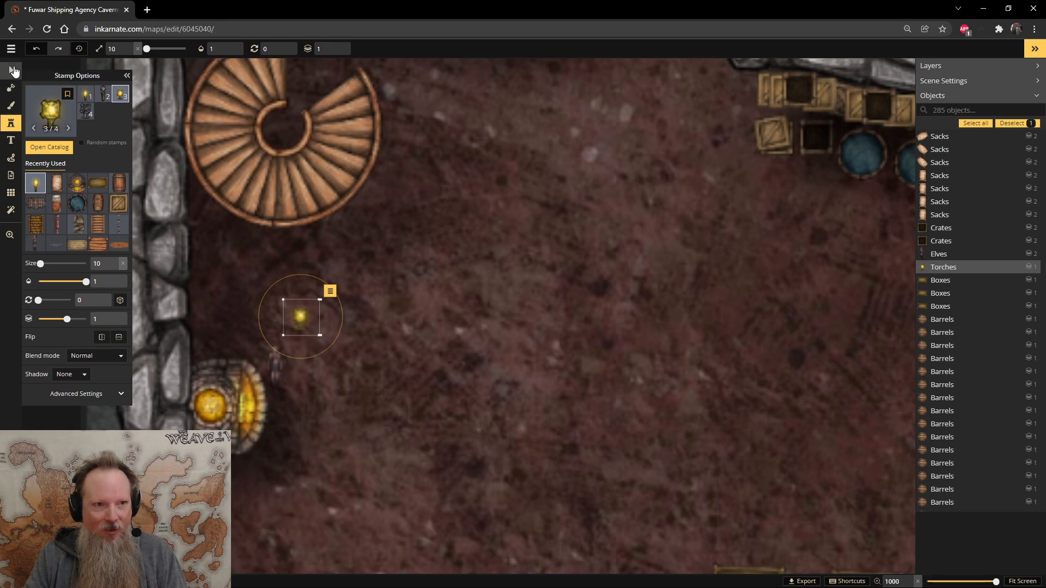
- Rotate the torch to 90 degrees and move it against the west wall, between the smelter and the beds
drag(316, 277, 341, 326)
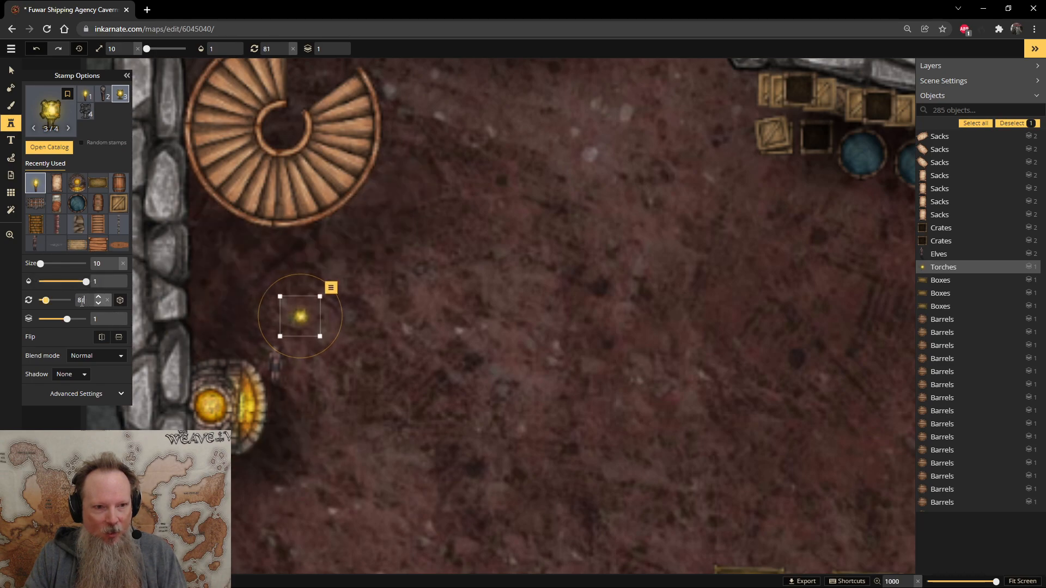
click(11, 71)
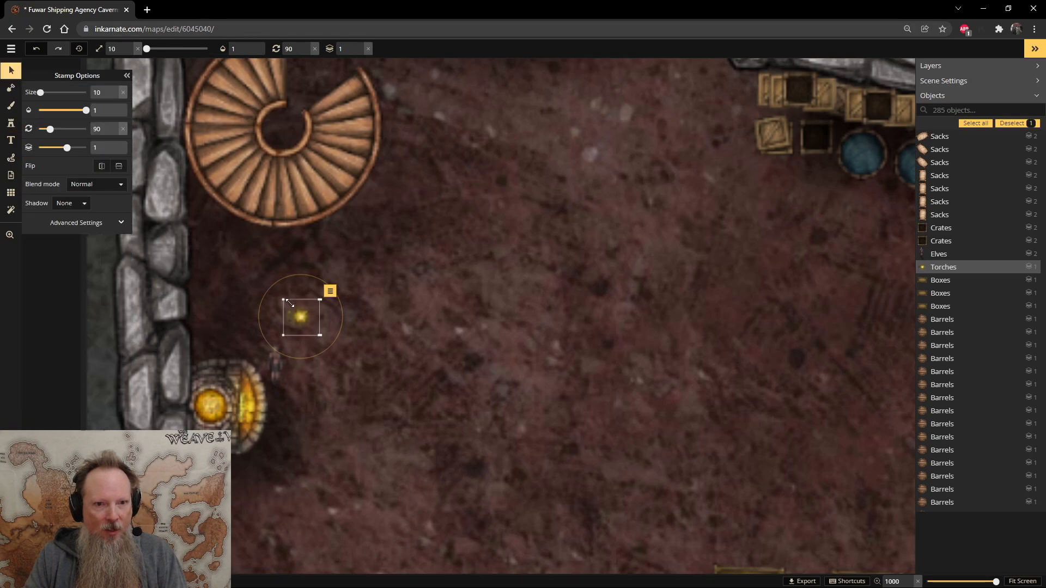
scroll(412, 283, down, 3)
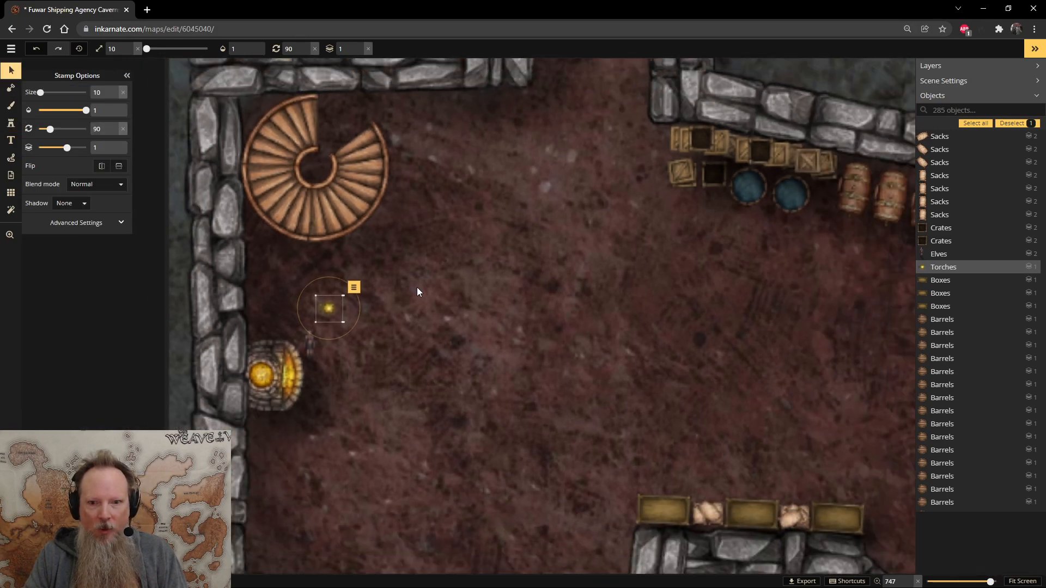
scroll(434, 302, down, 3)
drag(354, 304, 306, 461)
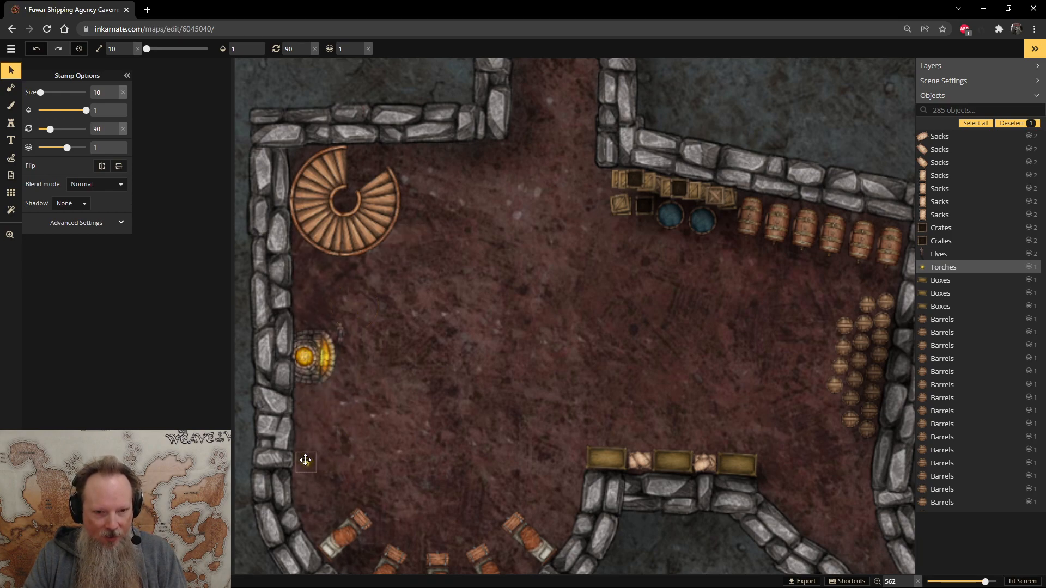
scroll(302, 461, up, 5)
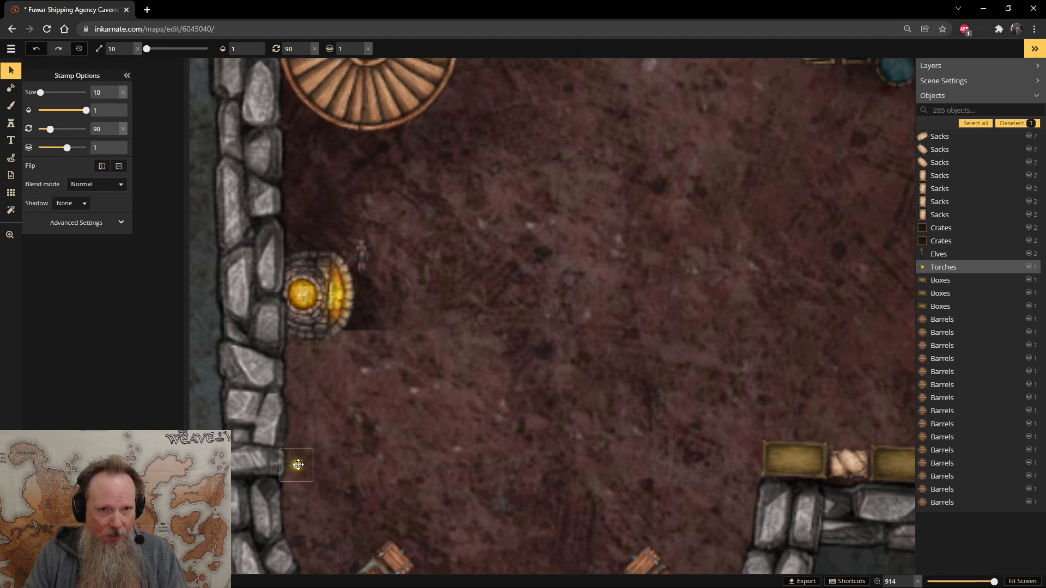
- Set the torch's layer to 0 and shift it slightly west so it sits snug against the stone wall
click(299, 465)
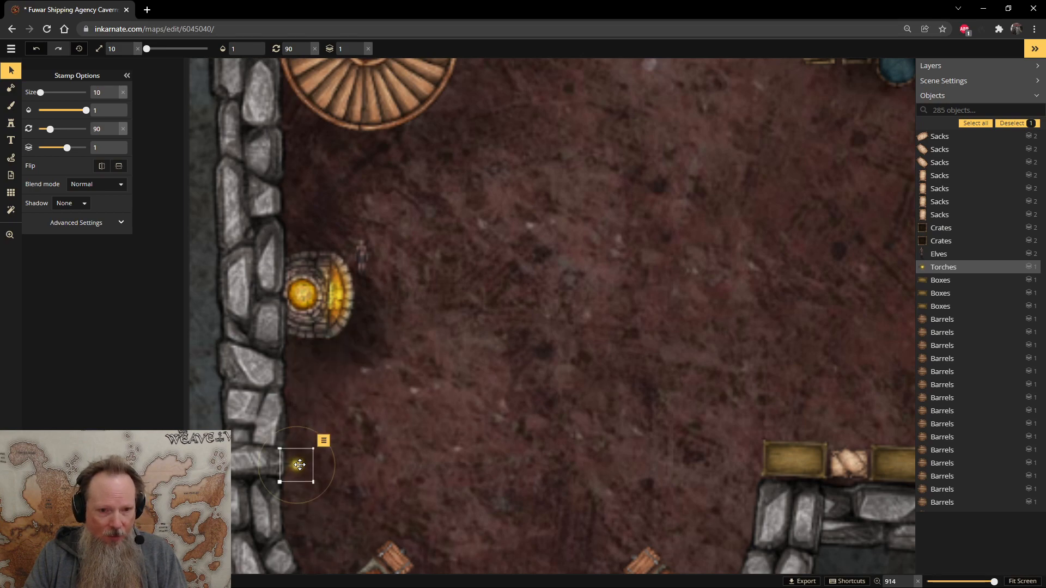
click(360, 53)
click(359, 53)
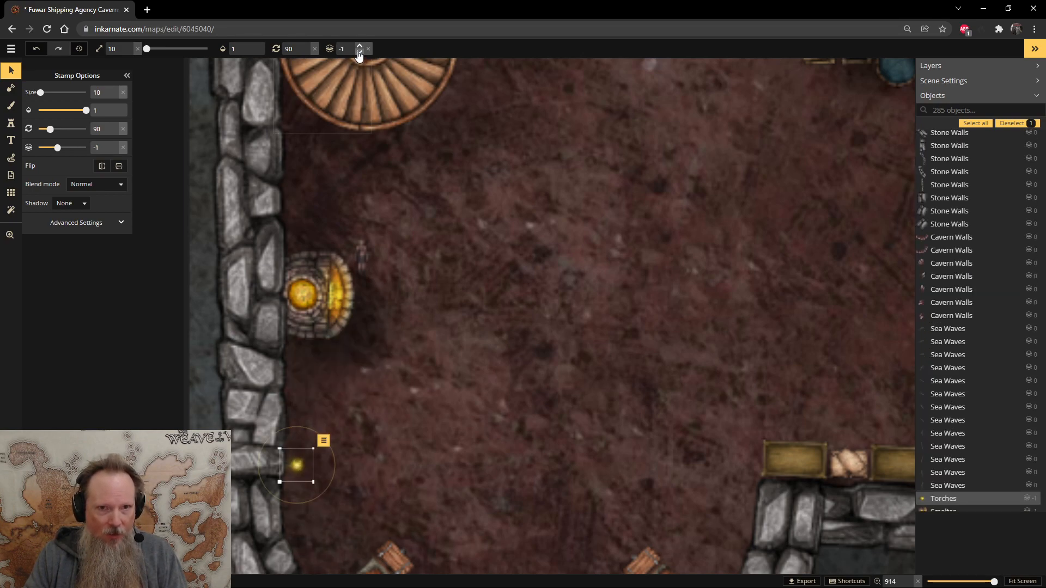
click(360, 47)
drag(296, 464, 289, 463)
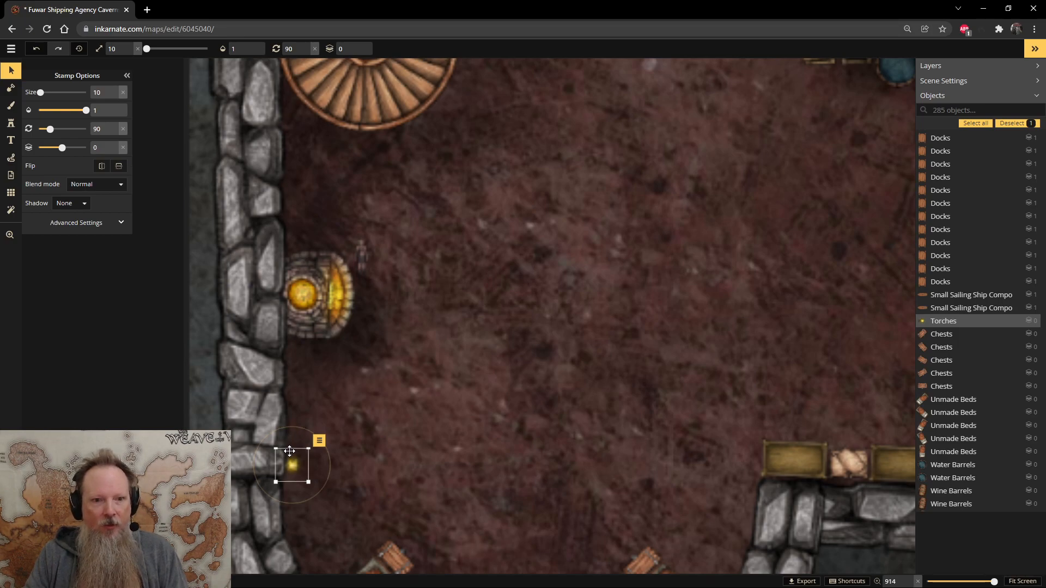
- Reset the torch stamp's rotation to 0 and place a torch by the diagonal wall just east of the row of boxes
scroll(585, 309, down, 5)
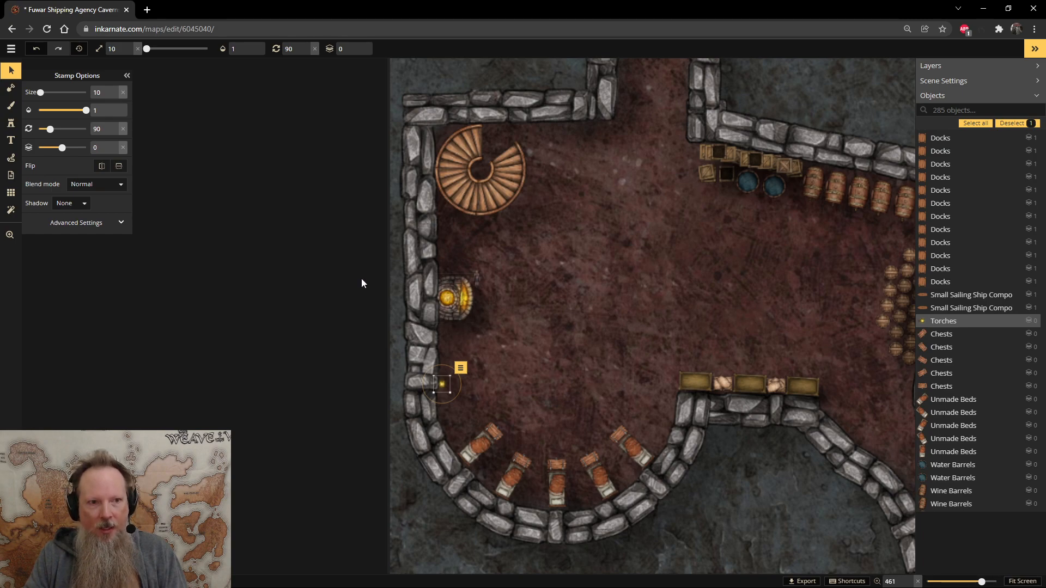
click(10, 123)
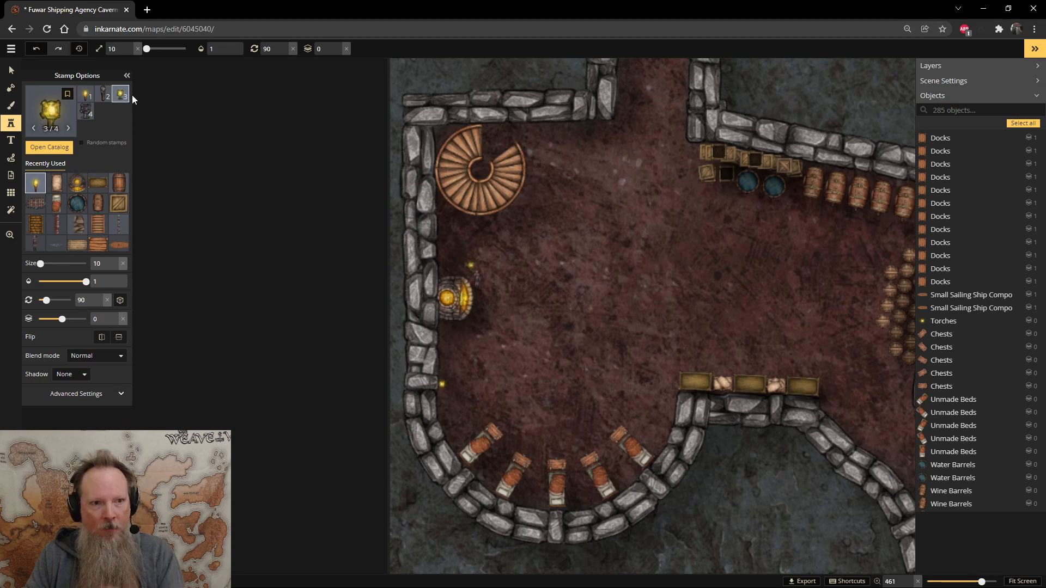
click(107, 301)
scroll(569, 153, up, 5)
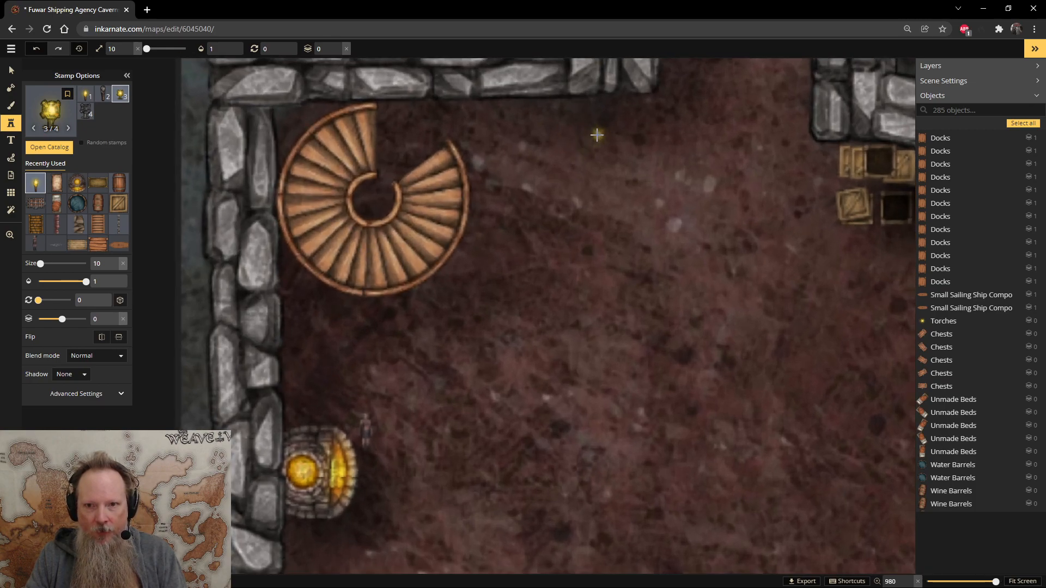
scroll(687, 289, down, 5)
key(space)
drag(708, 450, 498, 286)
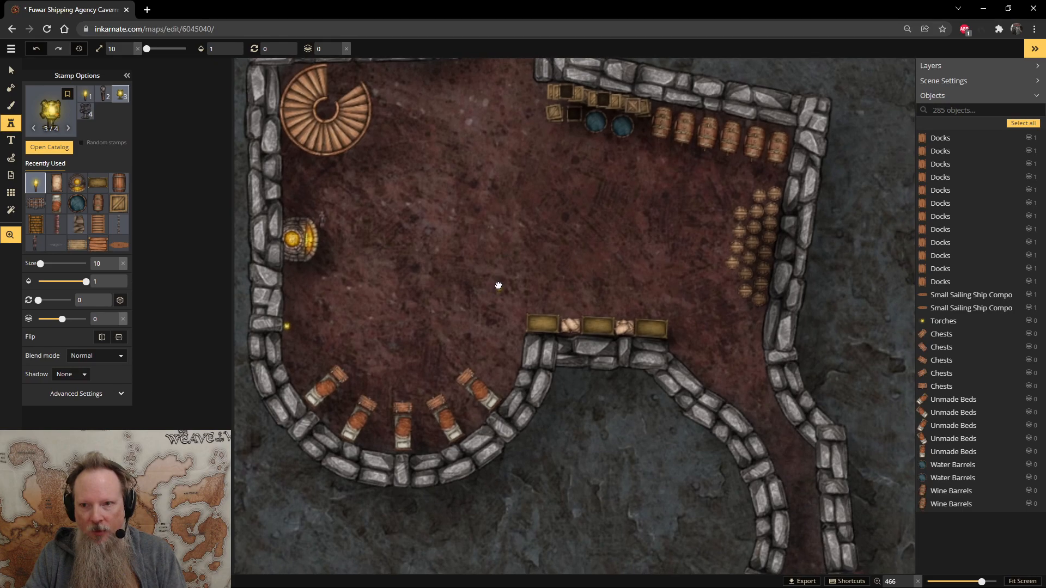
scroll(697, 360, up, 5)
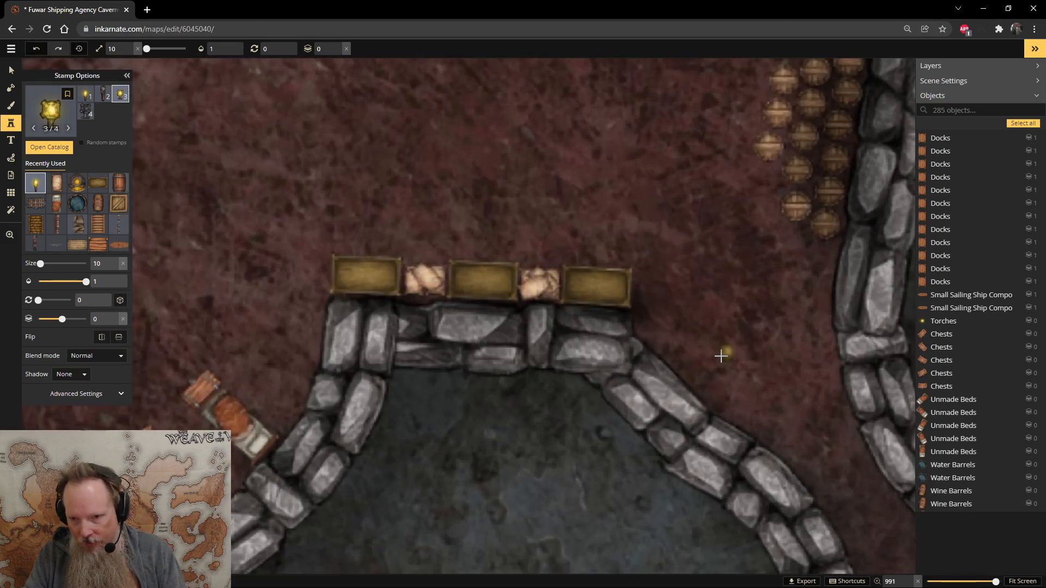
click(685, 356)
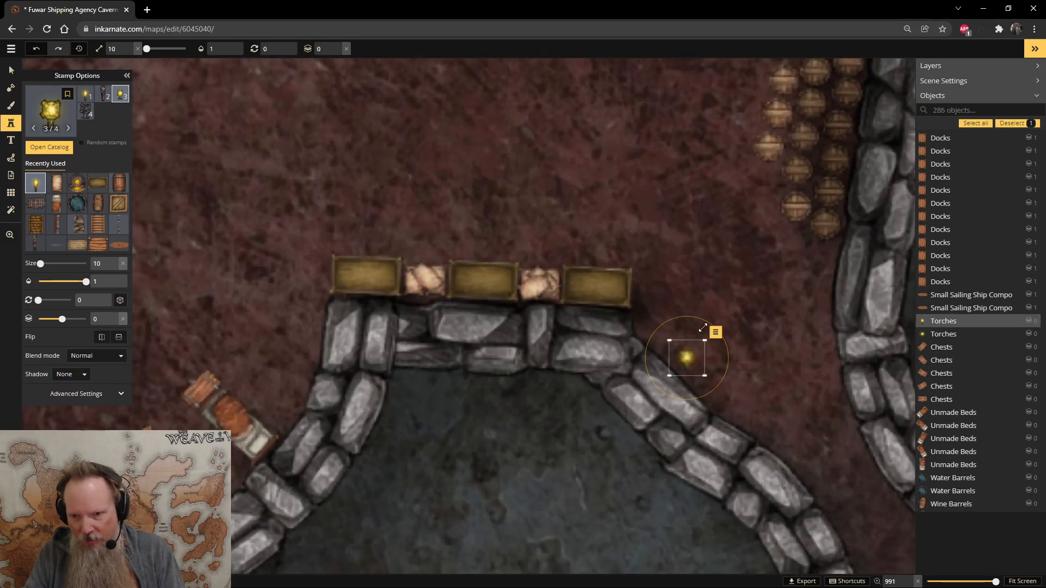
- Rotate the new torch to 44 degrees, seat it against the diagonal wall and set its layer to -1
drag(701, 319, 691, 357)
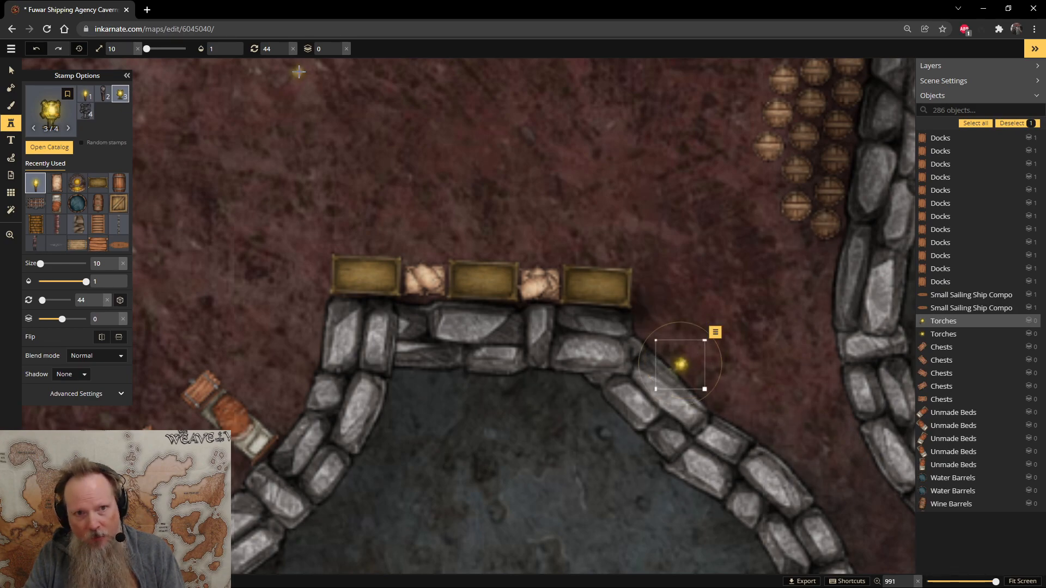
click(337, 52)
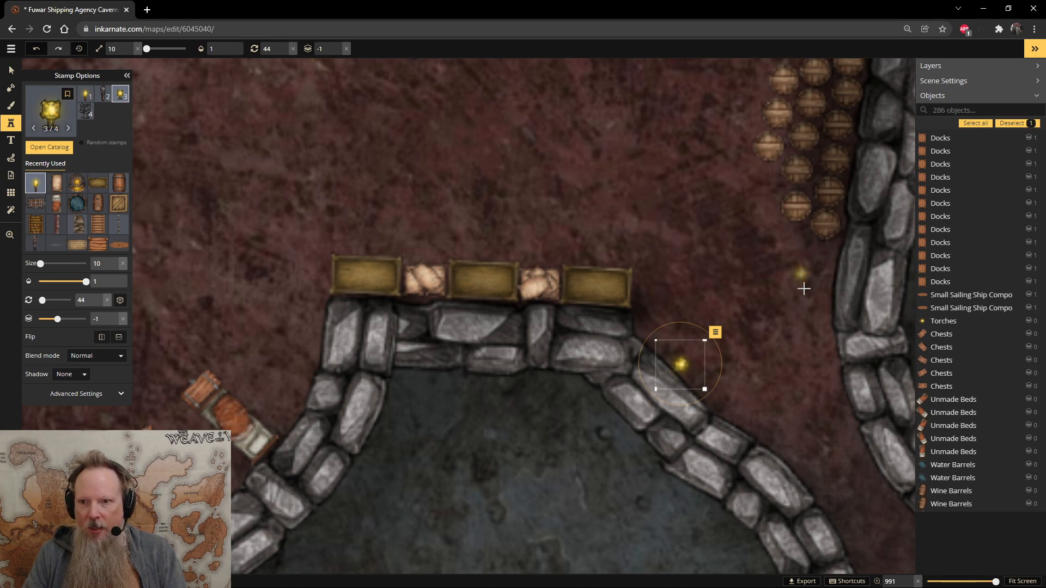
- Place a torch against the east wall south of the barrels, rotate it to 272 degrees, and add another on the wall west of the boxes
click(810, 317)
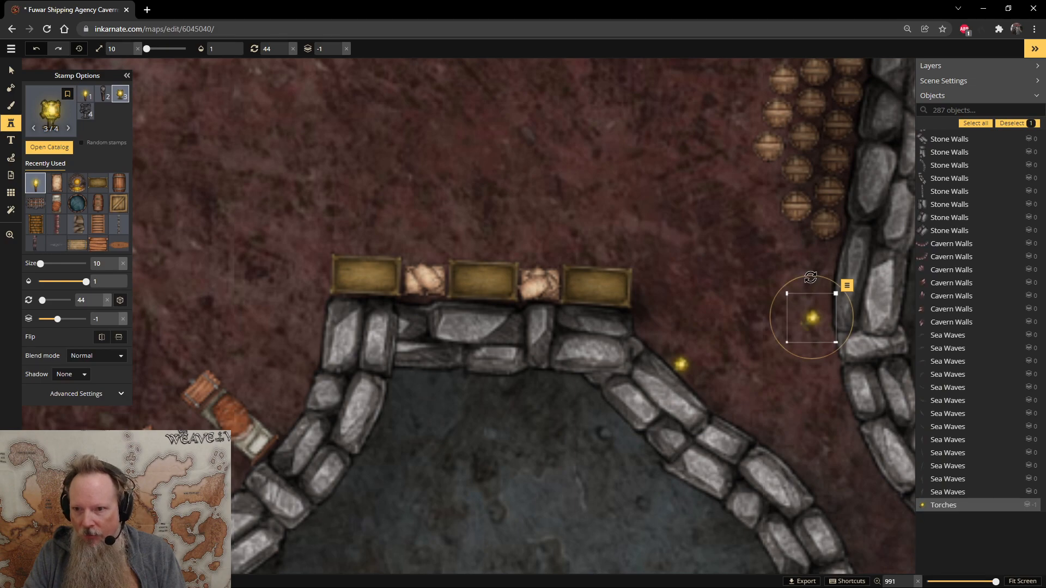
drag(785, 289, 787, 346)
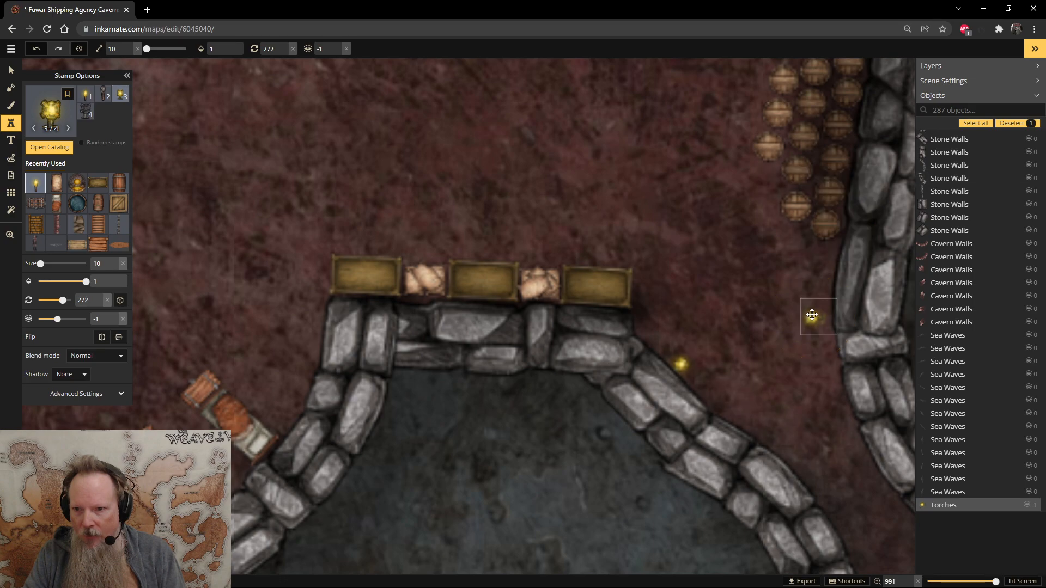
drag(819, 310, 819, 310)
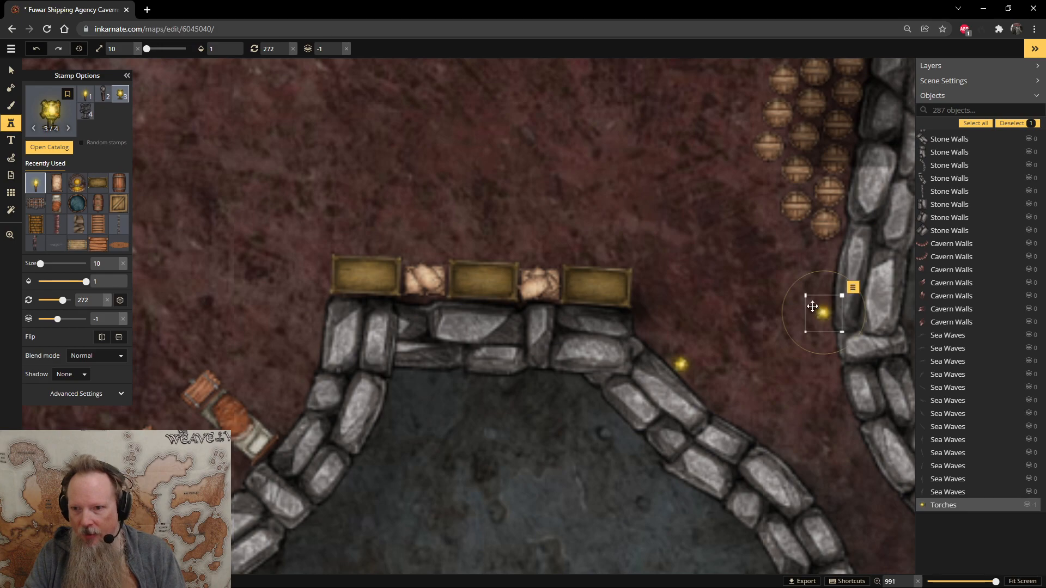
click(314, 331)
- Place a torch under the north wall beside the spiral staircase, rotate it to 181 degrees and seat it against the stones
key(space)
drag(267, 244, 519, 434)
scroll(626, 325, down, 2)
key(space)
drag(774, 335, 719, 493)
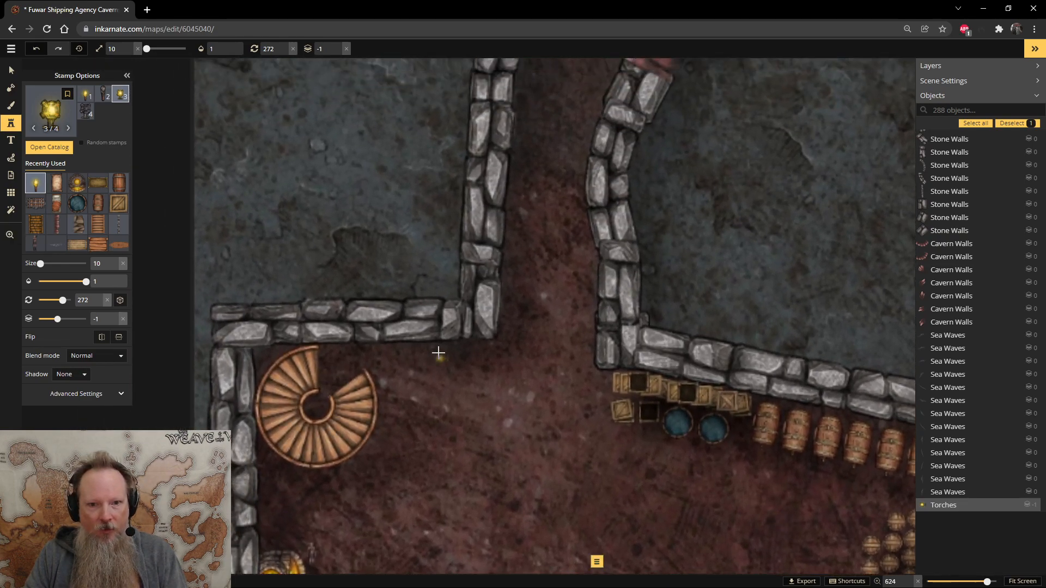
click(415, 362)
scroll(419, 354, up, 5)
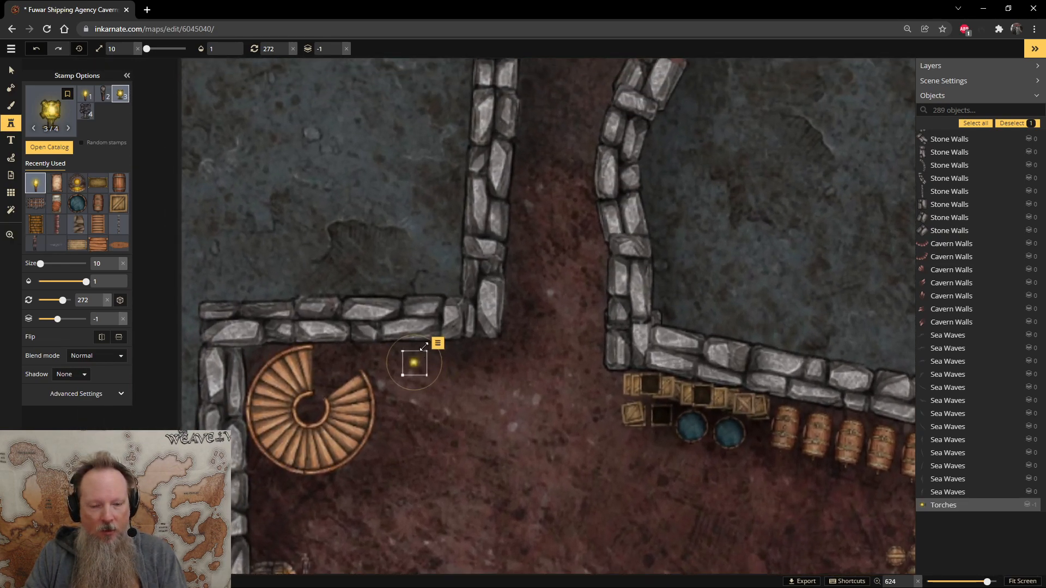
drag(404, 332, 430, 354)
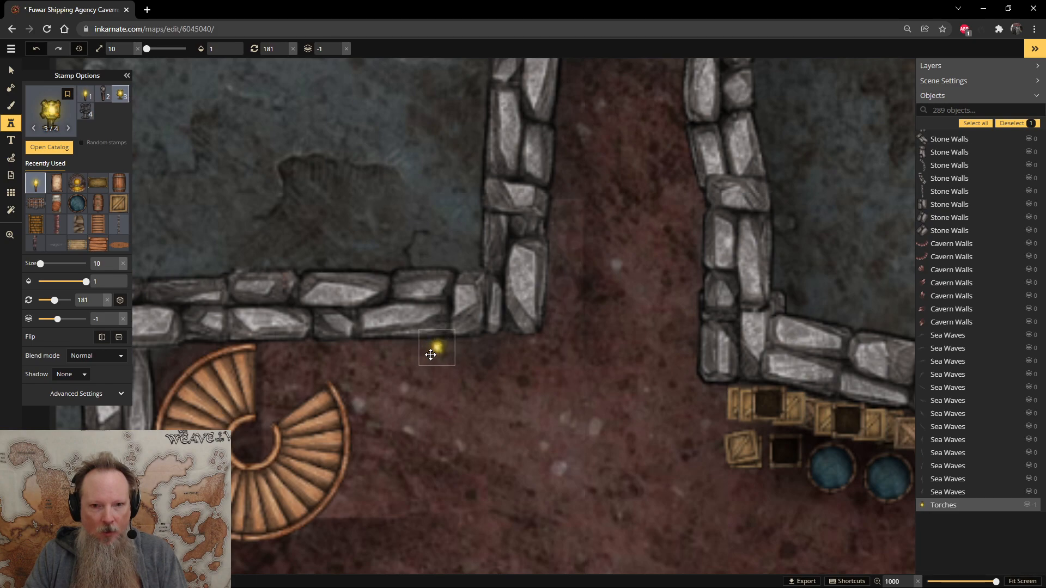
- Place two torches along the north corridor's east wall, one at its mouth rotated to 273 degrees and one by the cavern wall at 294 degrees
click(672, 318)
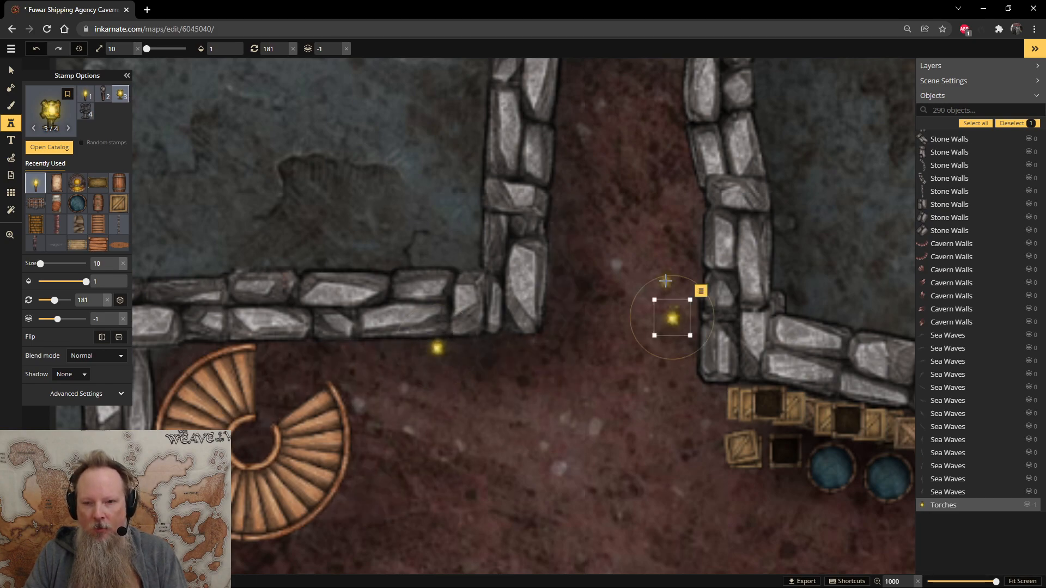
drag(671, 277, 688, 305)
scroll(624, 187, down, 5)
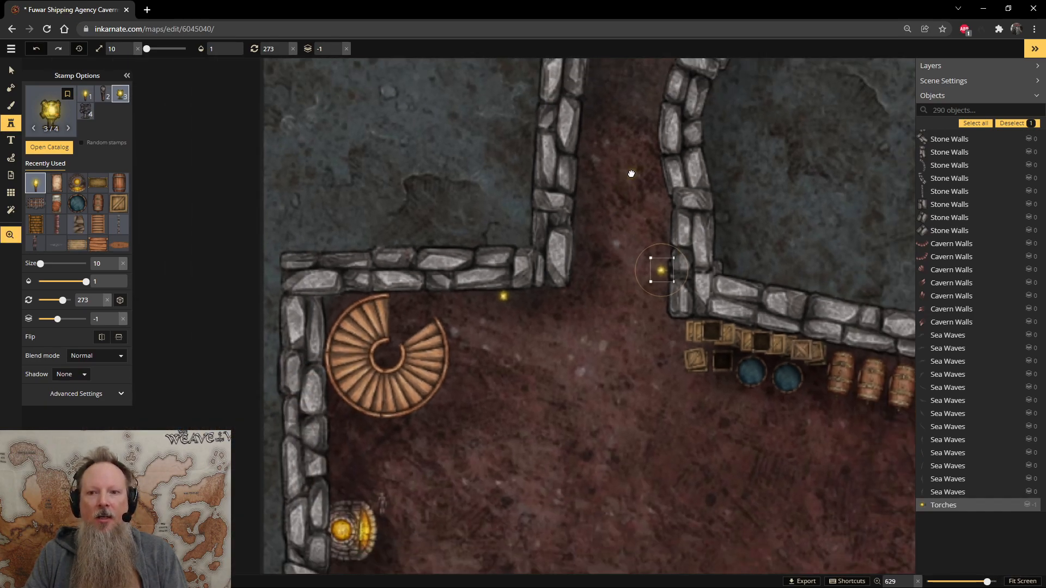
drag(626, 171, 590, 372)
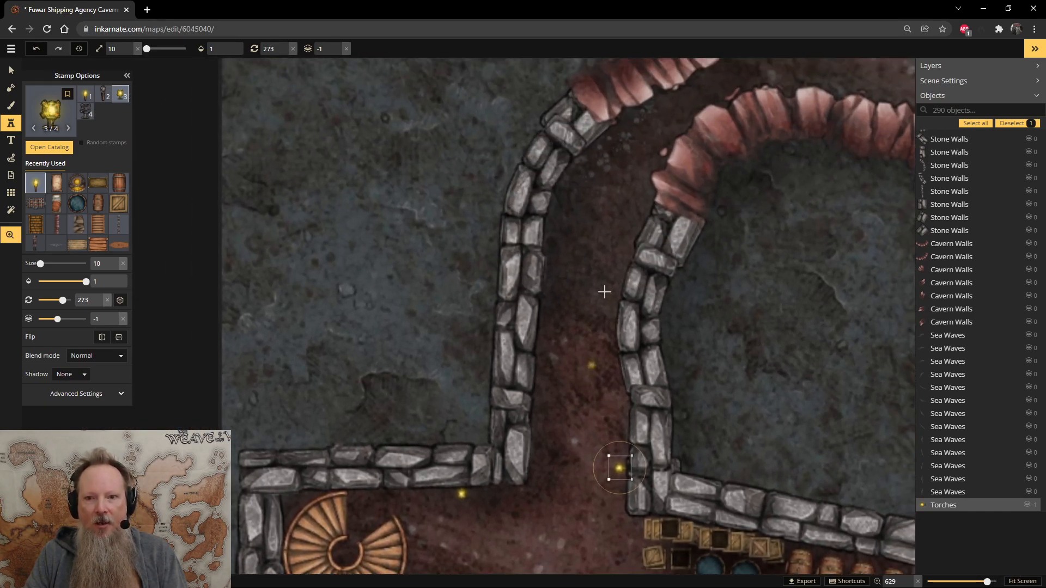
scroll(639, 204, up, 5)
click(634, 208)
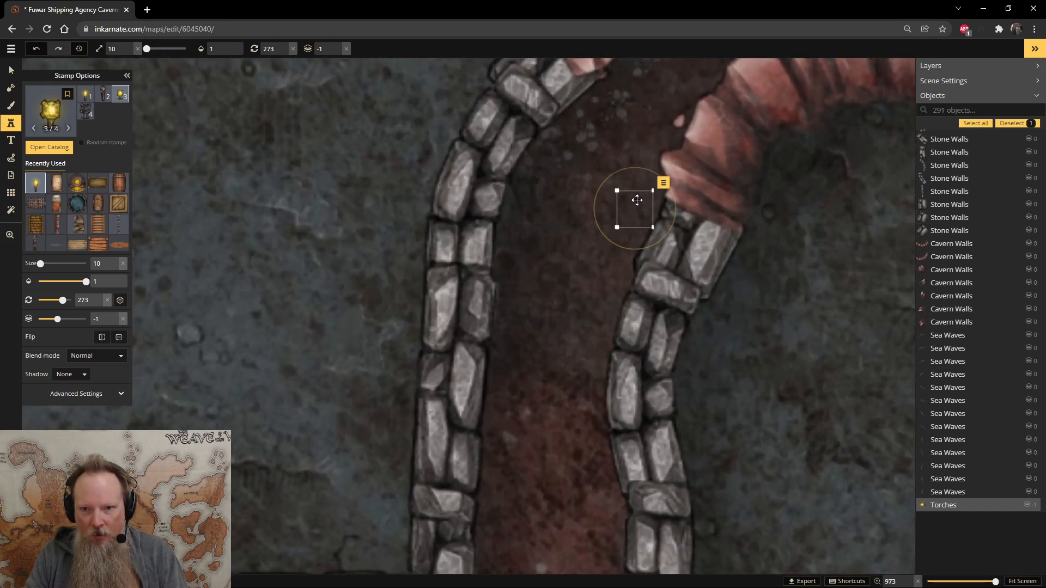
drag(638, 172, 646, 194)
- Place a torch on the north corridor's west wall and rotate it to 91 degrees, snug against the stones
drag(524, 407, 524, 300)
click(501, 255)
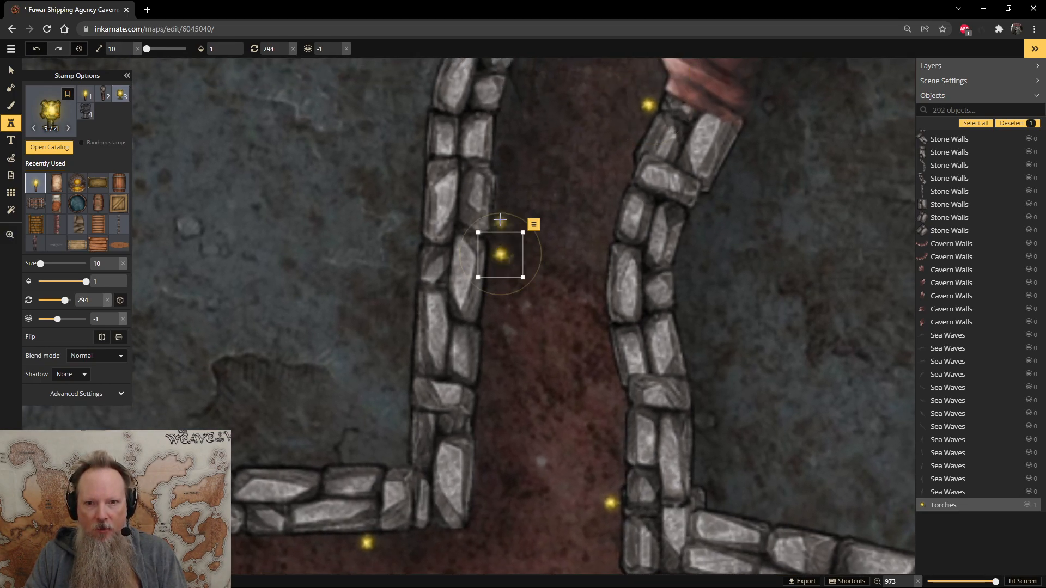
drag(502, 213, 522, 310)
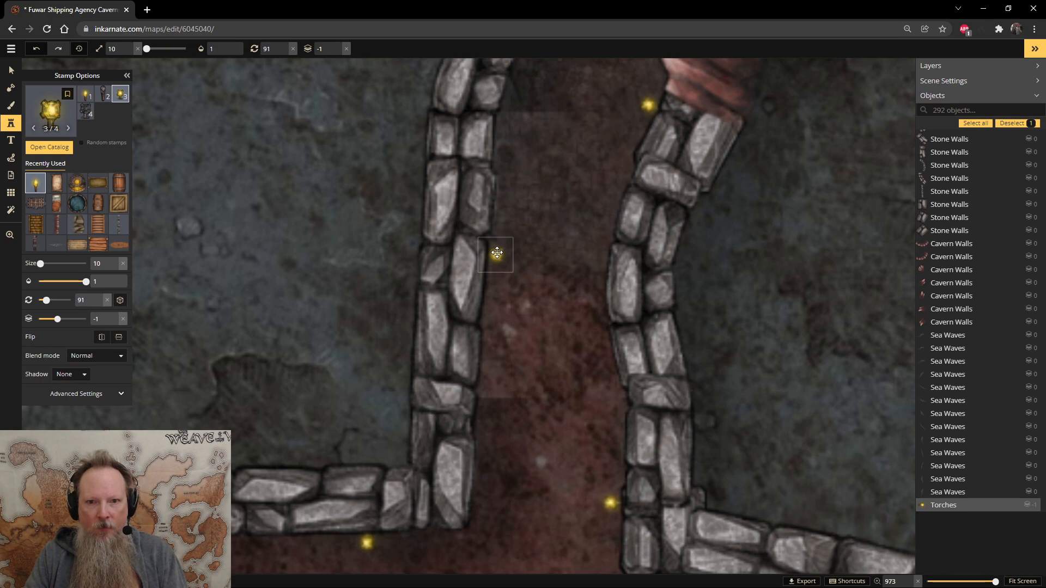
- Place a torch at the south end of the southeast passage's west stone wall and rotate it to 107 degrees
scroll(497, 253, down, 10)
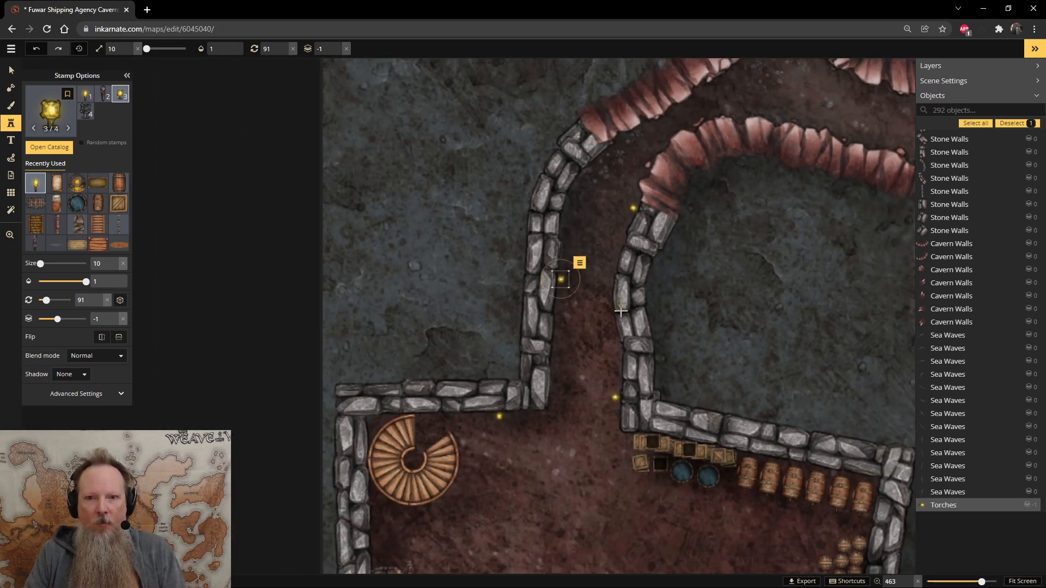
drag(723, 368, 603, 127)
drag(698, 524, 661, 443)
scroll(667, 468, up, 2)
scroll(689, 483, up, 5)
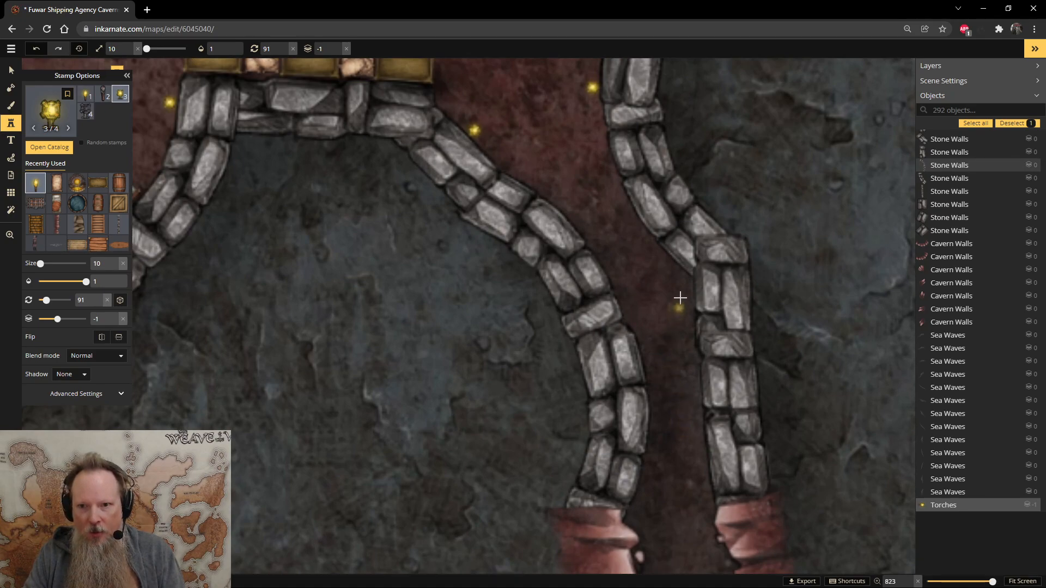
click(642, 495)
drag(647, 464, 654, 464)
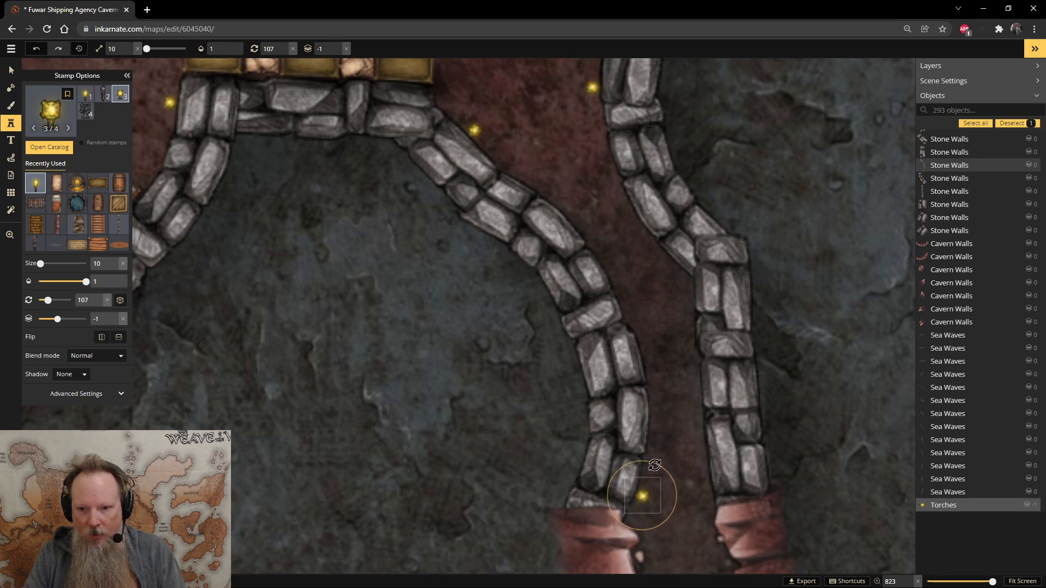
- Place a torch at the bend in the southeast passage's east wall, rotate it to 234 degrees and move it against the stones
click(671, 274)
drag(667, 241, 715, 297)
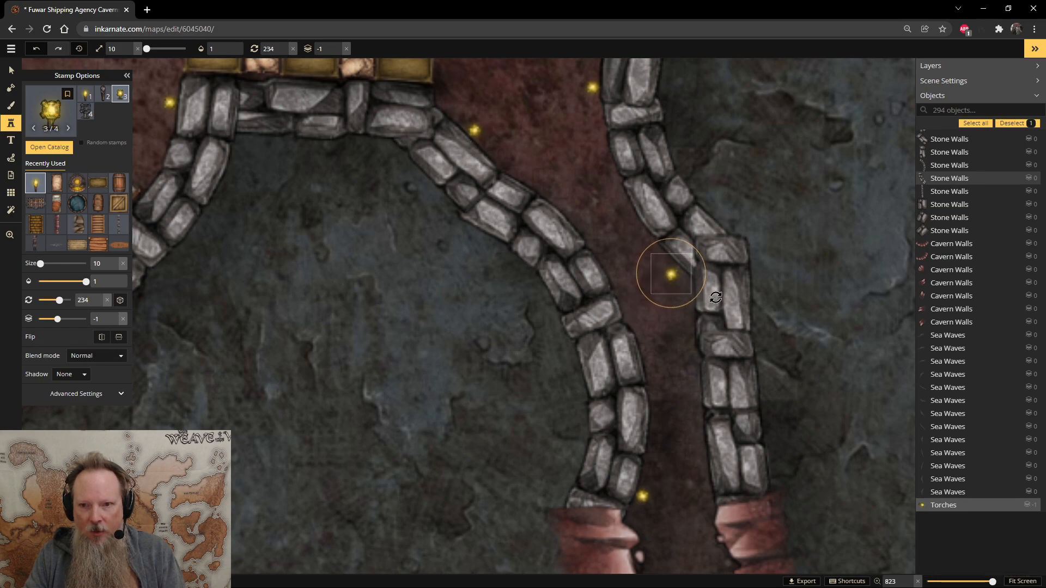
drag(675, 275, 689, 284)
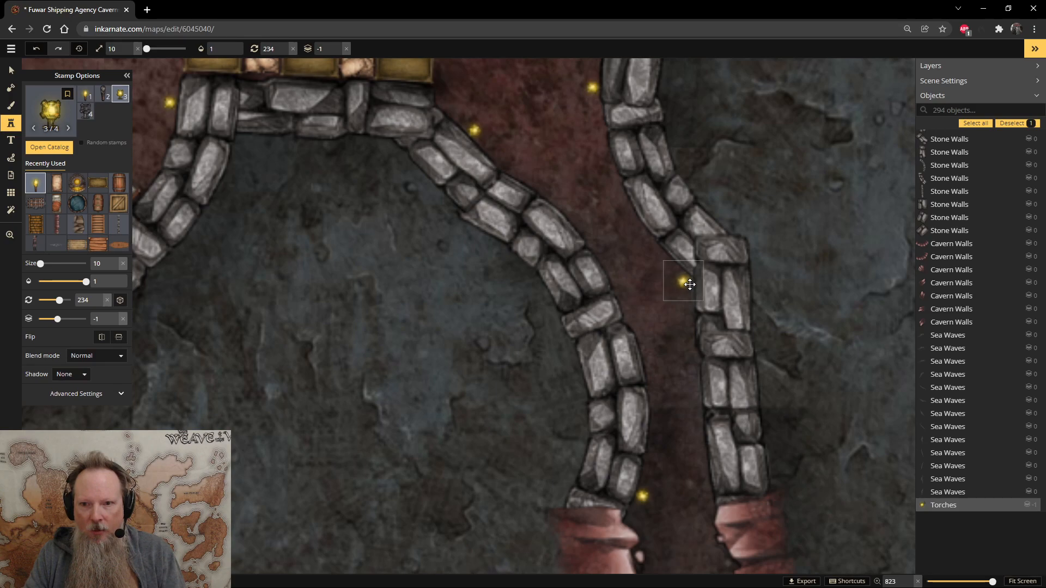
drag(690, 286, 692, 284)
- Select the east stone wall behind the barrels and examine its shadow and advanced settings
scroll(710, 391, down, 5)
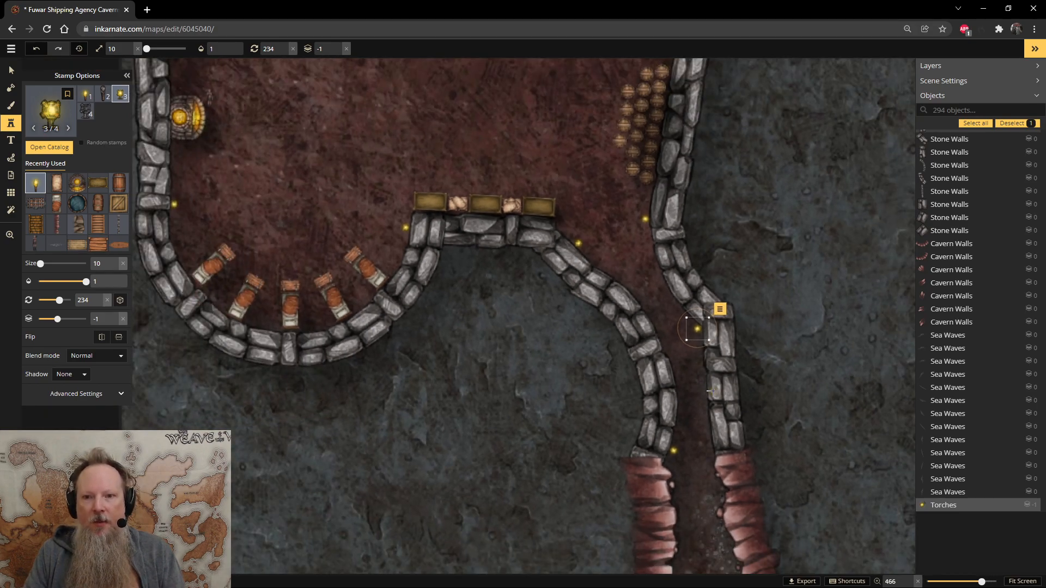
scroll(709, 391, down, 3)
key(space)
drag(754, 304, 736, 412)
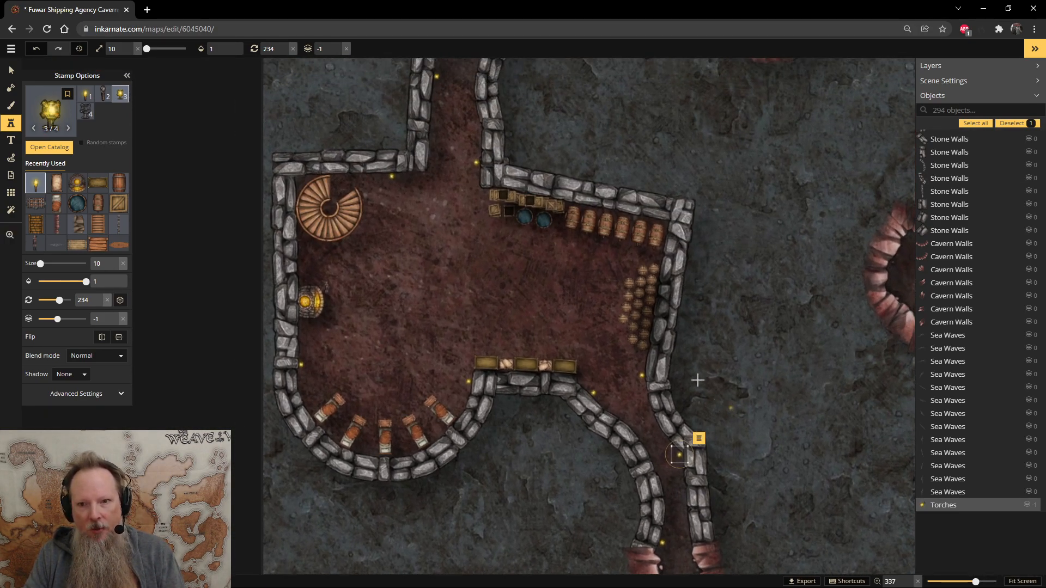
click(4, 72)
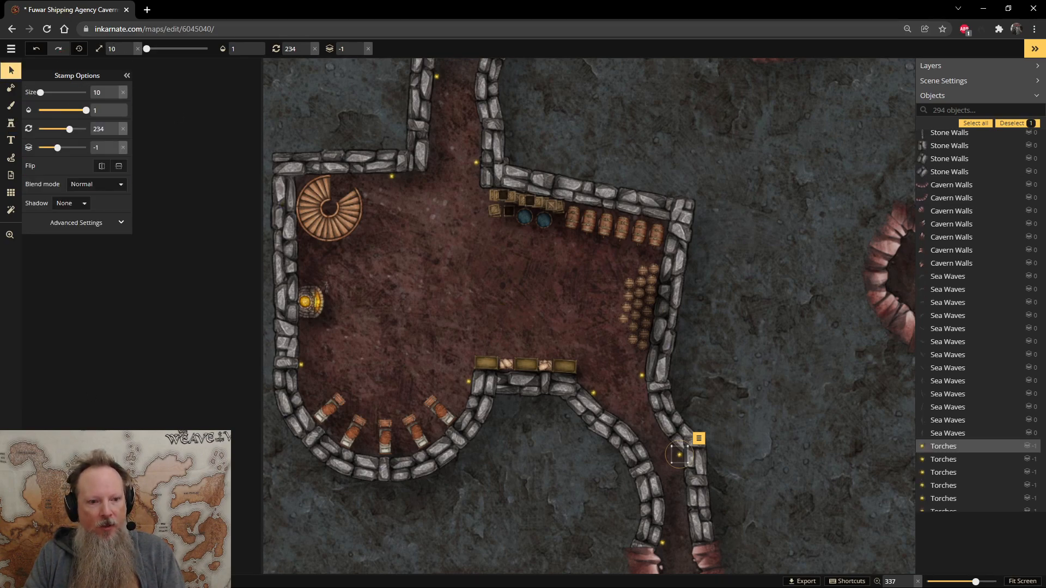
click(665, 309)
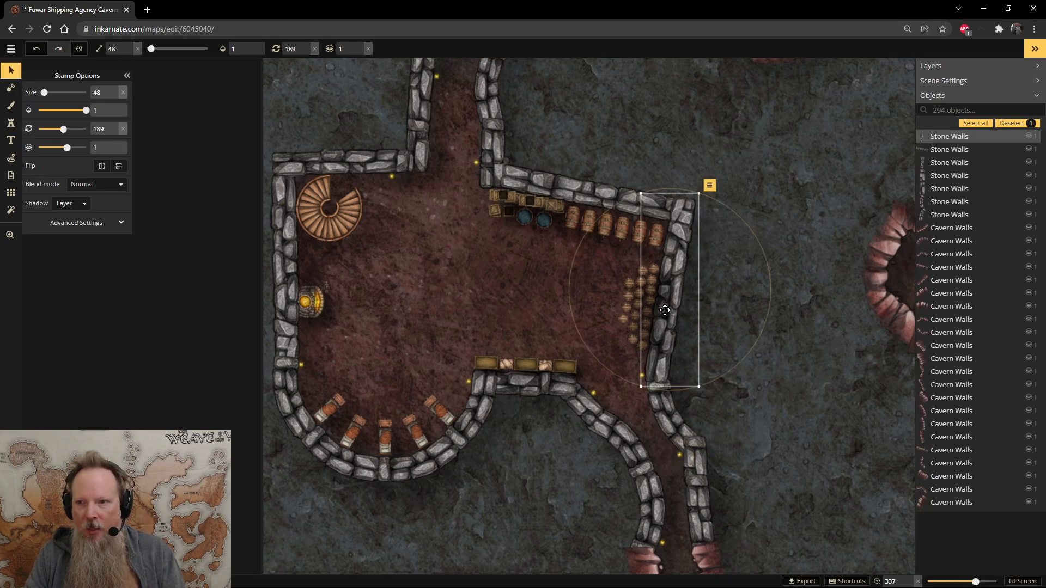
scroll(611, 251, up, 3)
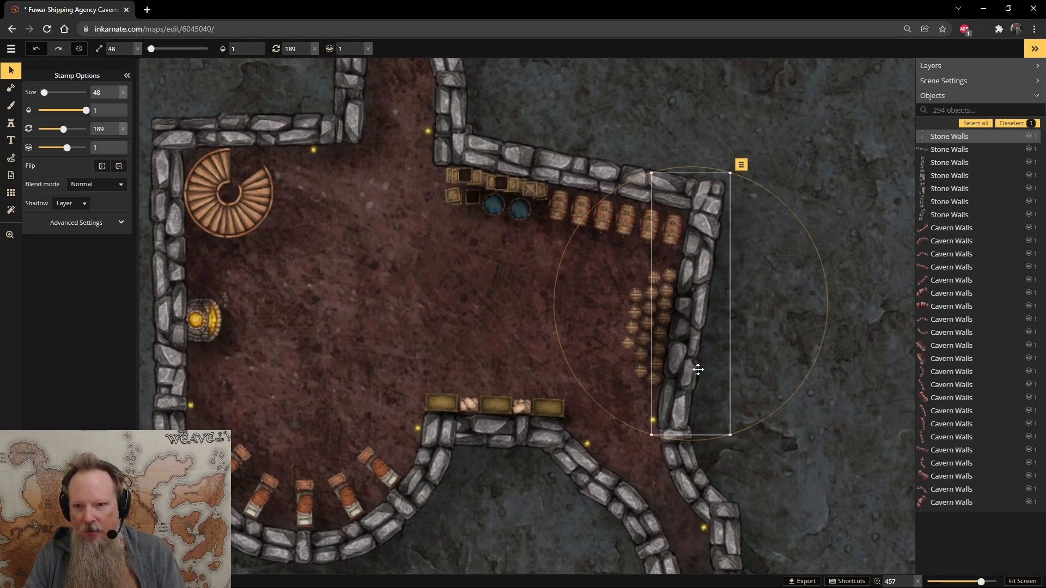
mouse_move(695, 336)
mouse_down()
mouse_move(712, 335)
mouse_move(694, 336)
mouse_up()
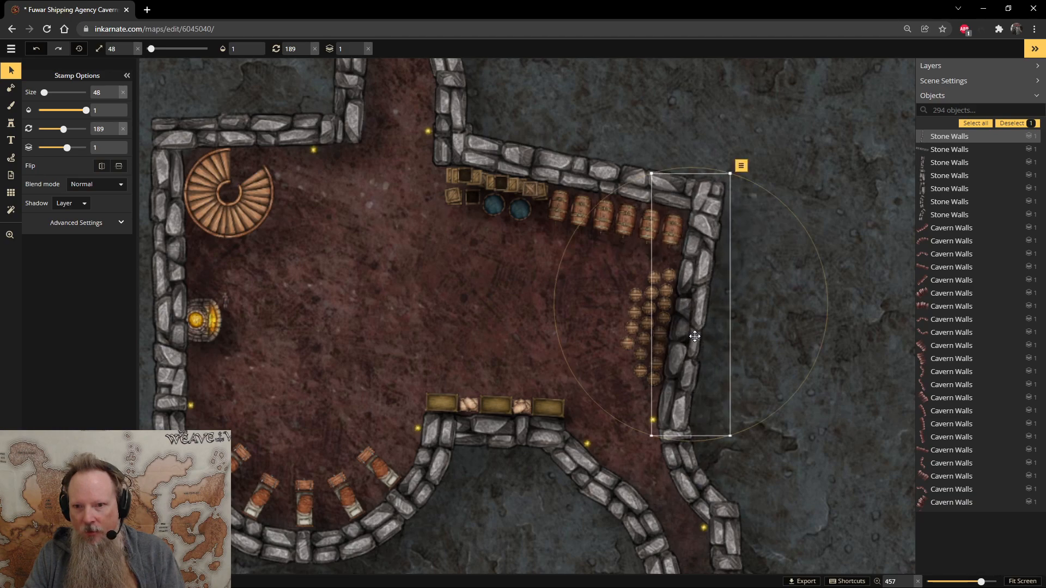
click(122, 220)
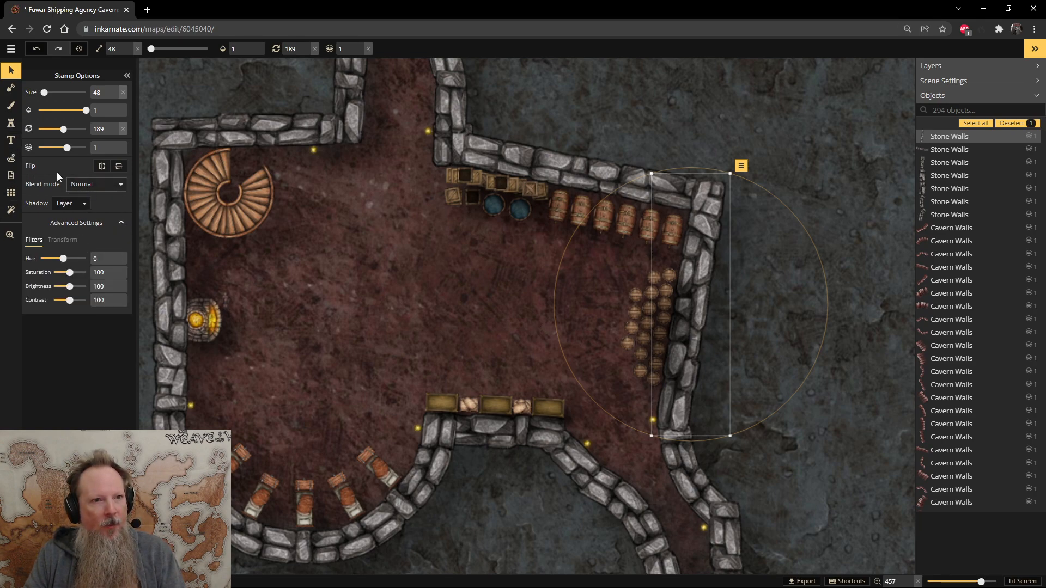
click(11, 124)
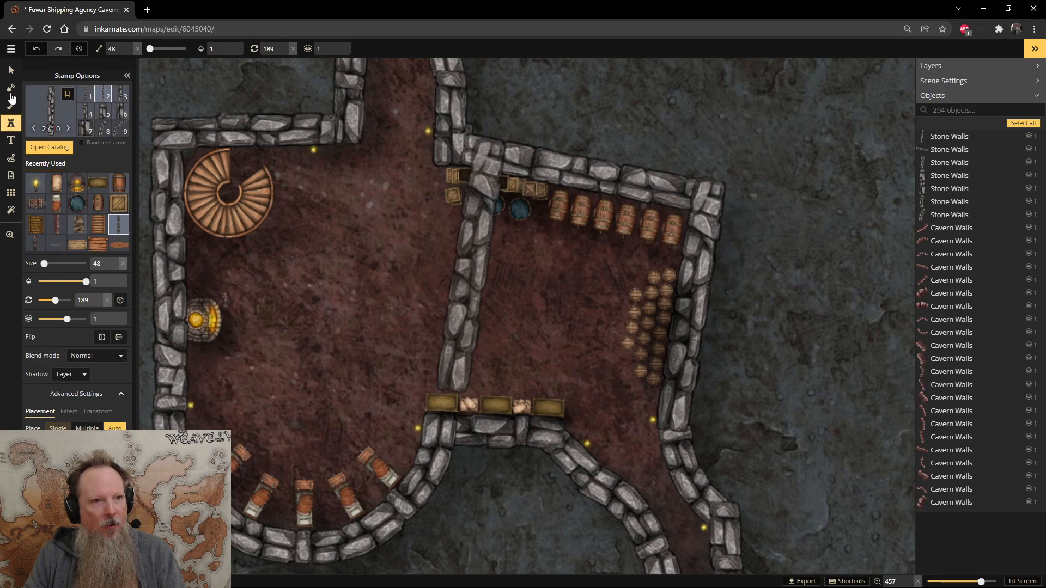
click(11, 70)
click(690, 297)
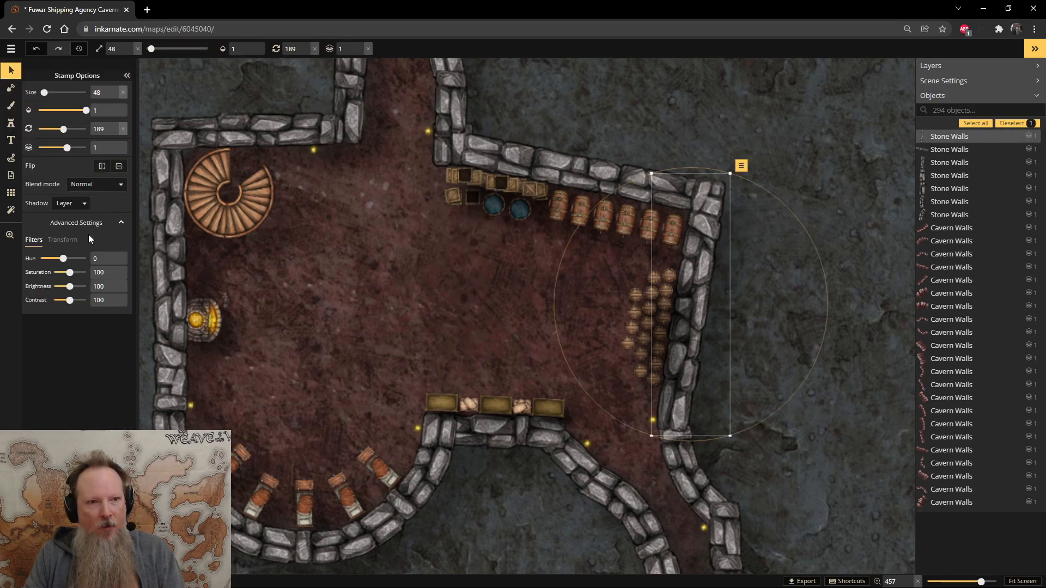
- Try the east stone wall with its shadow set to None, and restore the shadow to Layer
click(70, 203)
click(69, 221)
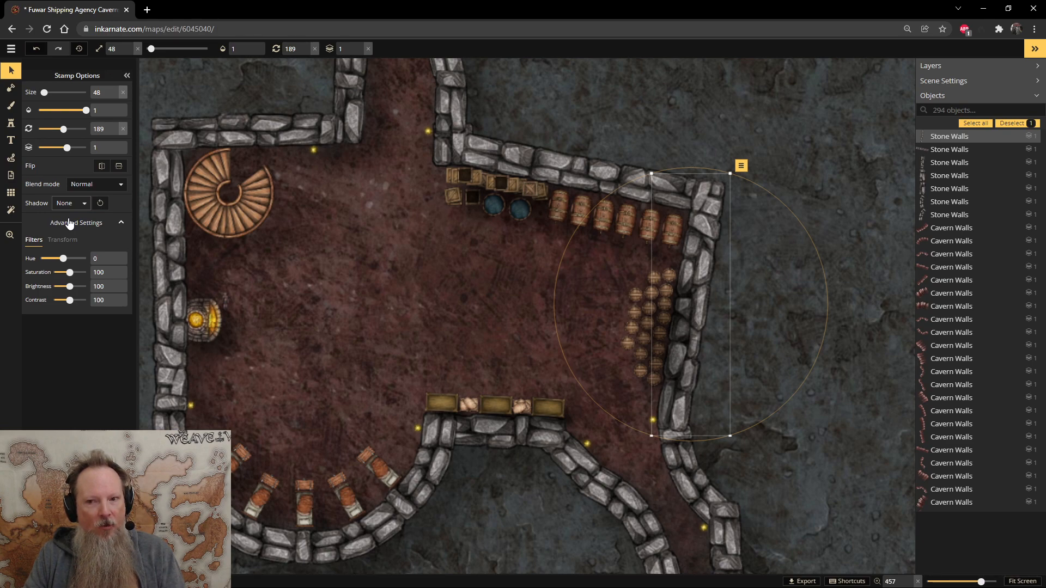
click(71, 204)
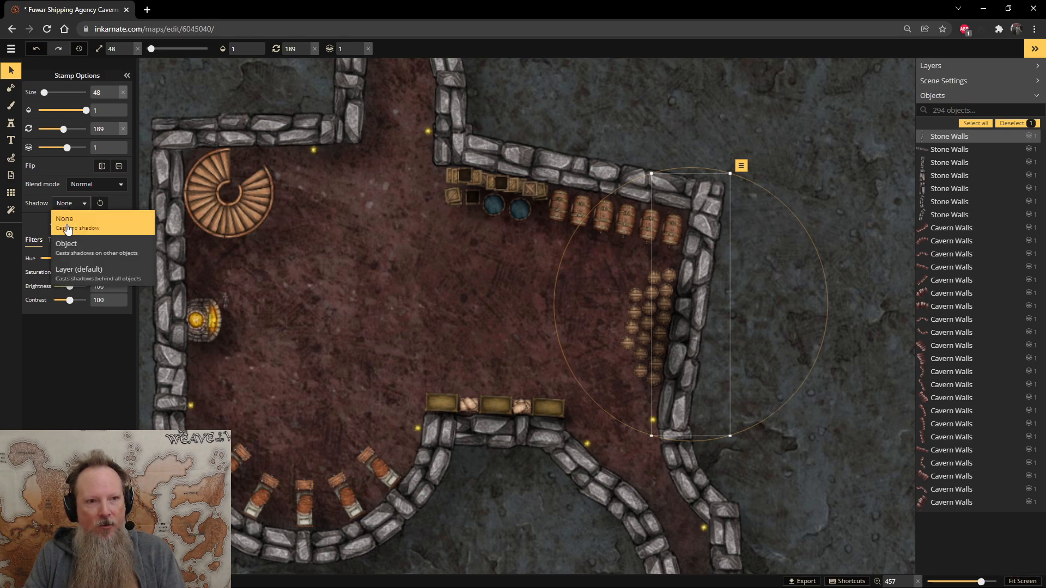
click(72, 268)
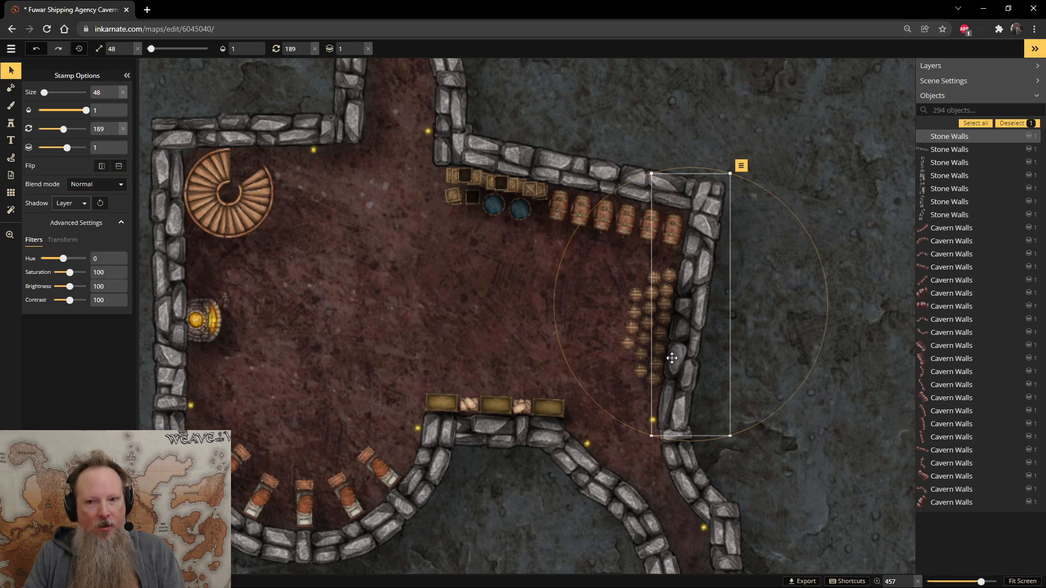
- Select every barrel in the pile along the east wall and set their shadow to Layer
click(663, 334)
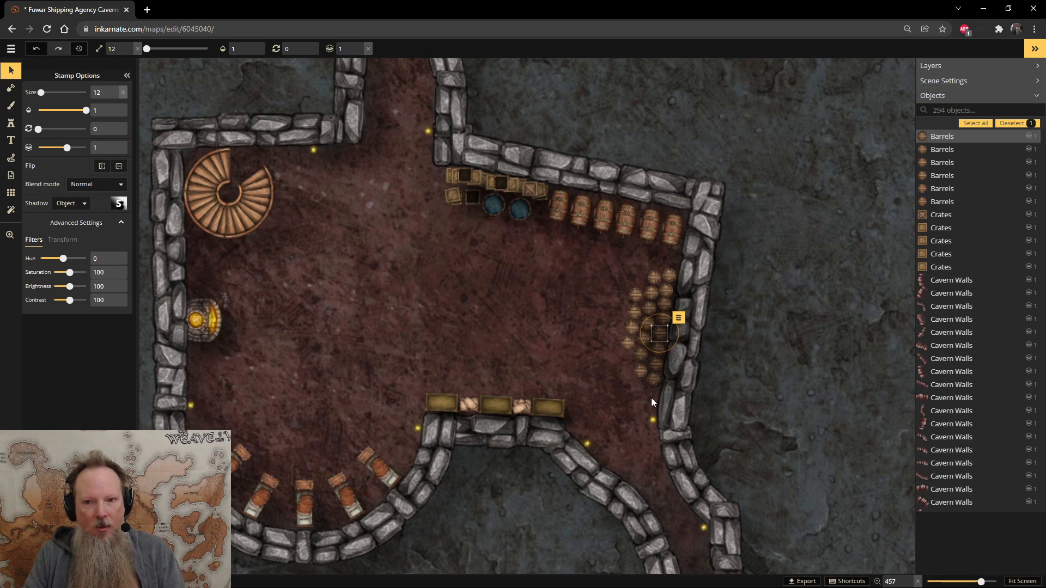
drag(627, 323, 617, 273)
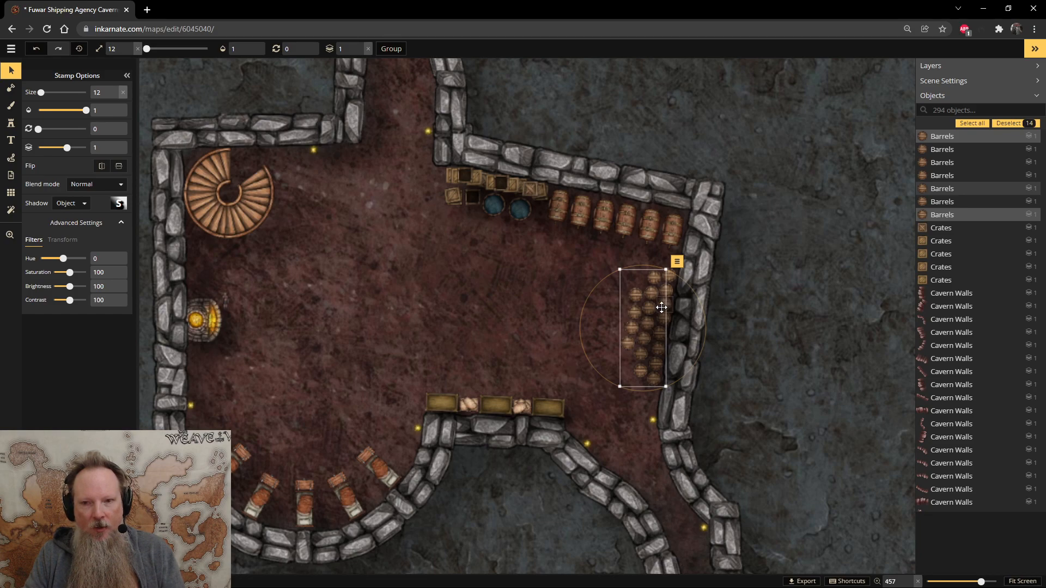
click(959, 110)
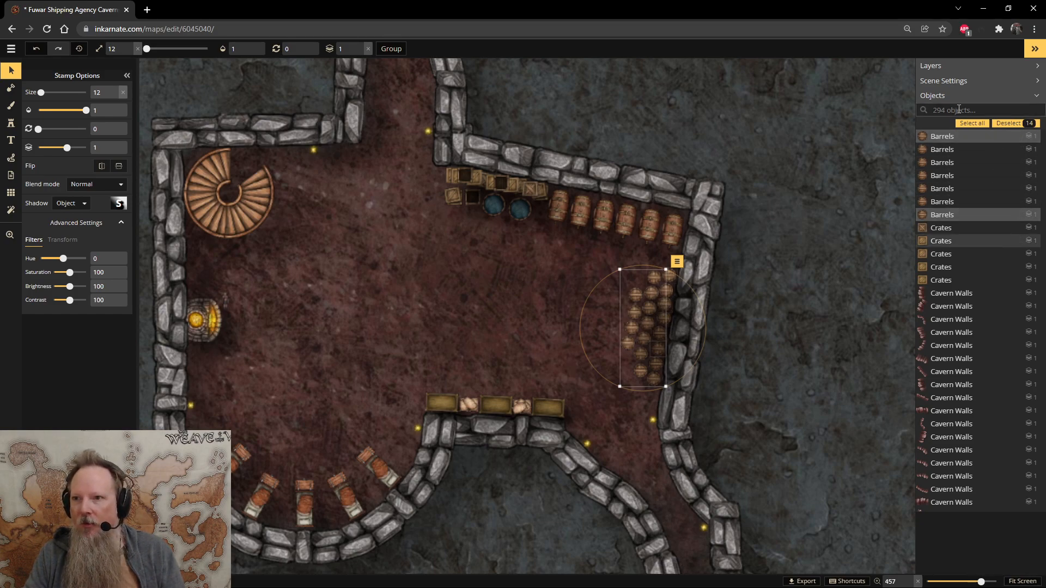
text(b)
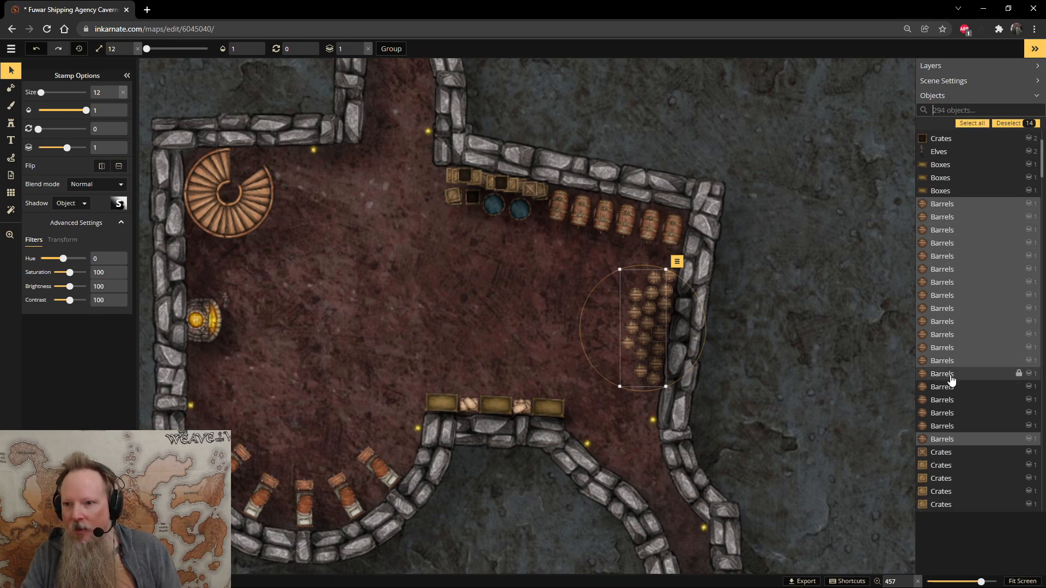
shift+click(950, 376)
shift+click(949, 389)
shift+click(945, 402)
shift+click(944, 415)
shift+click(942, 426)
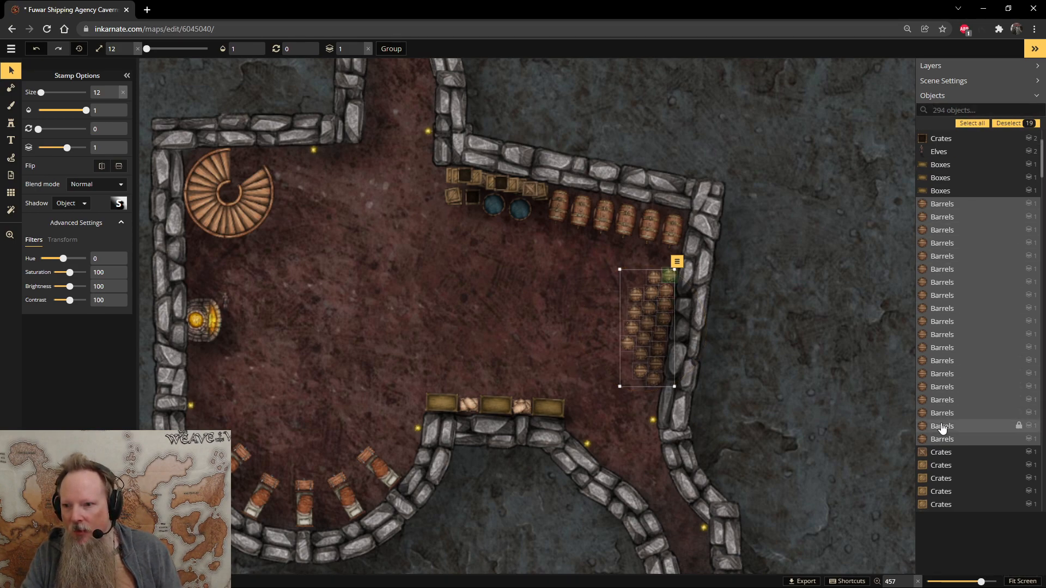
click(87, 210)
click(72, 270)
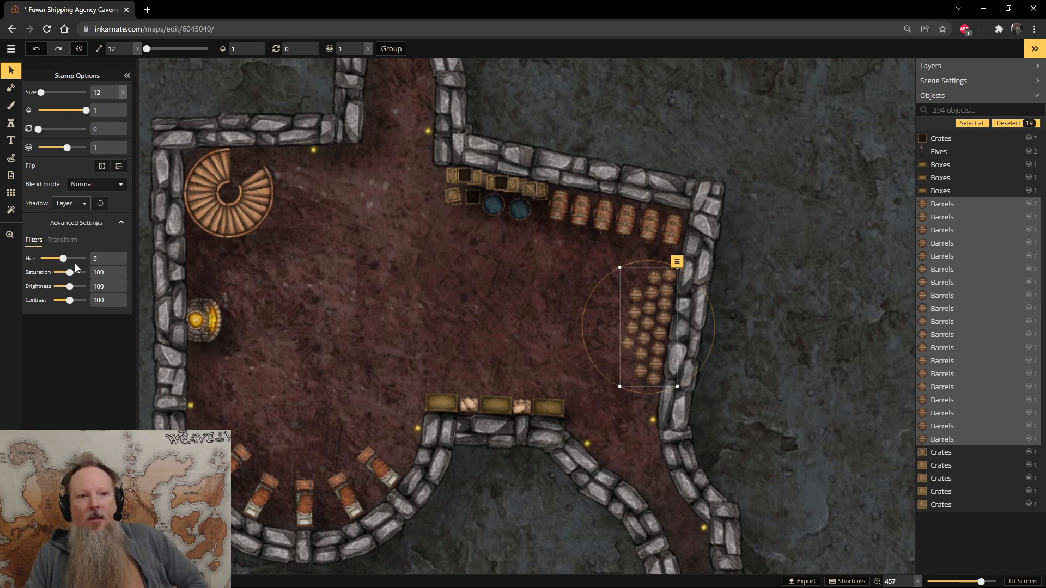
- Set the shadow of the selected barrels along the east wall to Object
click(75, 207)
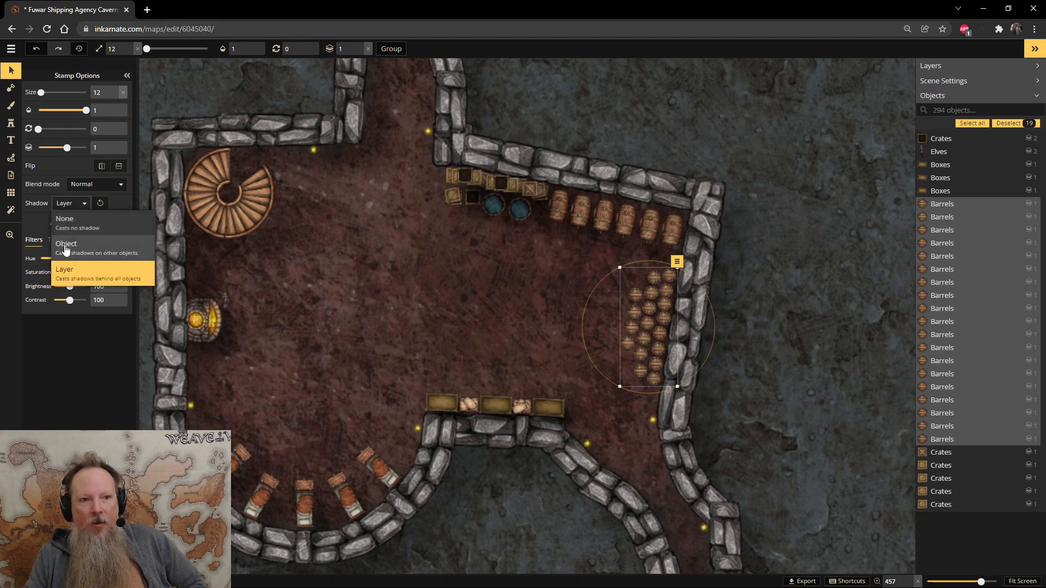
click(65, 257)
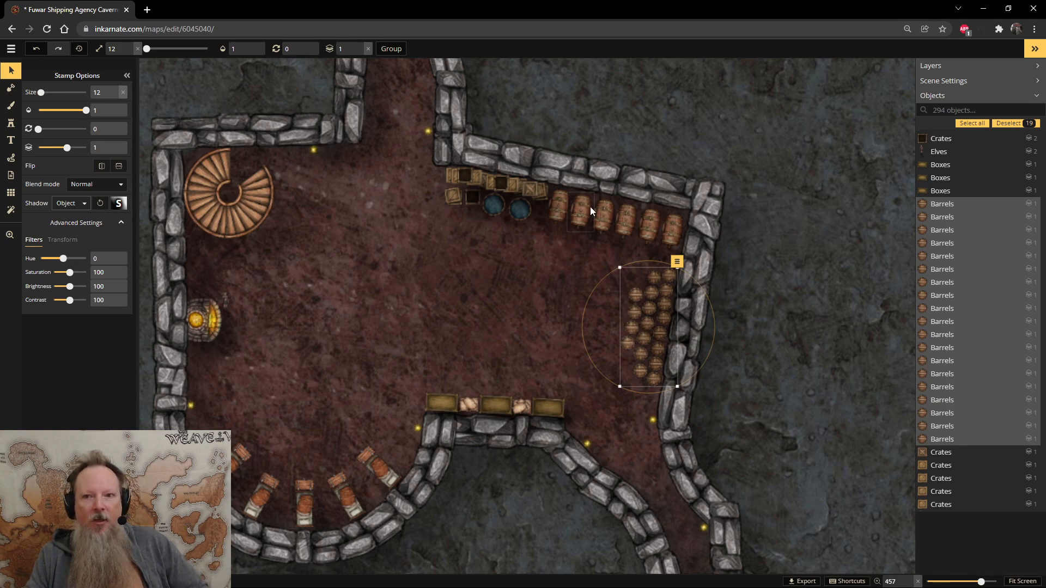
- Check the shadow settings of the north and east stone walls and the easternmost box on the south wall
click(611, 180)
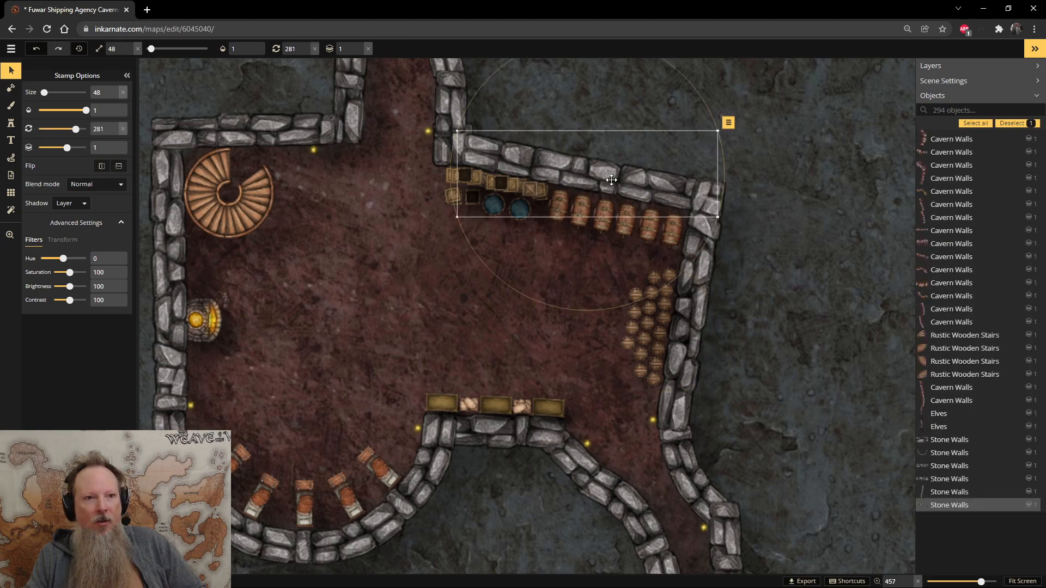
click(705, 304)
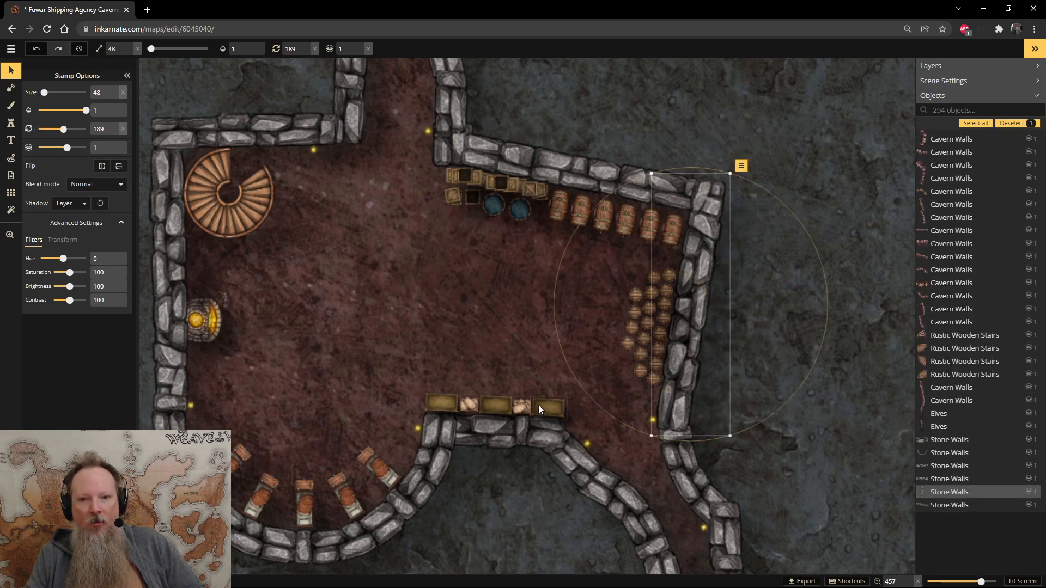
click(538, 406)
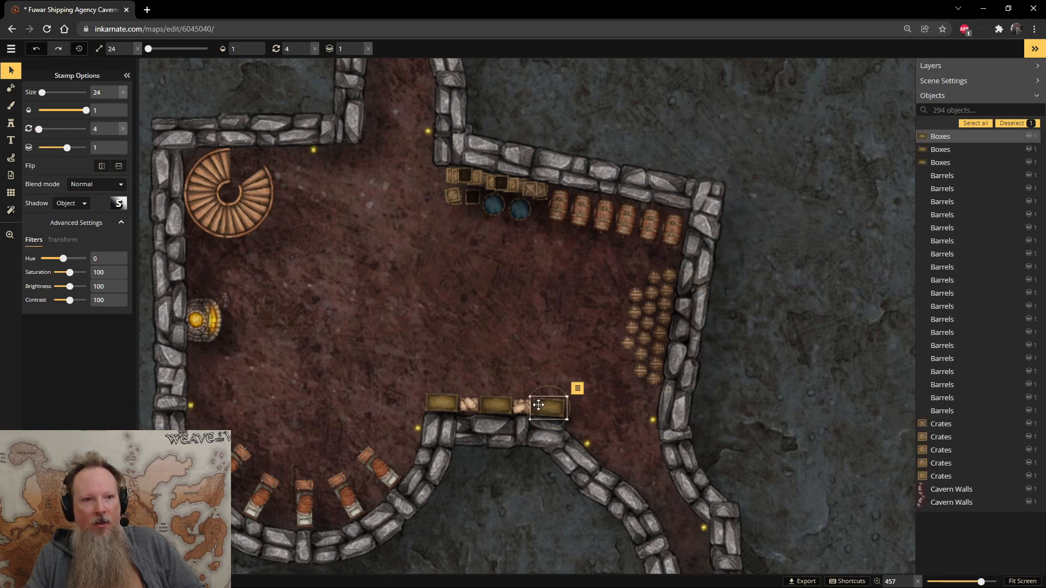
click(659, 309)
click(557, 312)
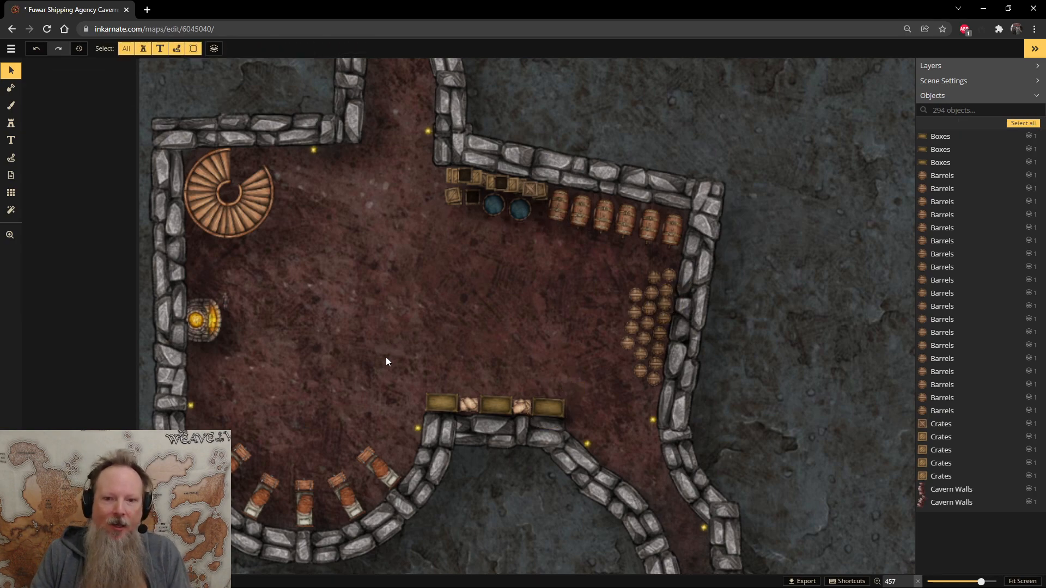
- Search the stamp catalog for "table" and choose the Circular Table from the Tavern set
scroll(385, 357, up, 2)
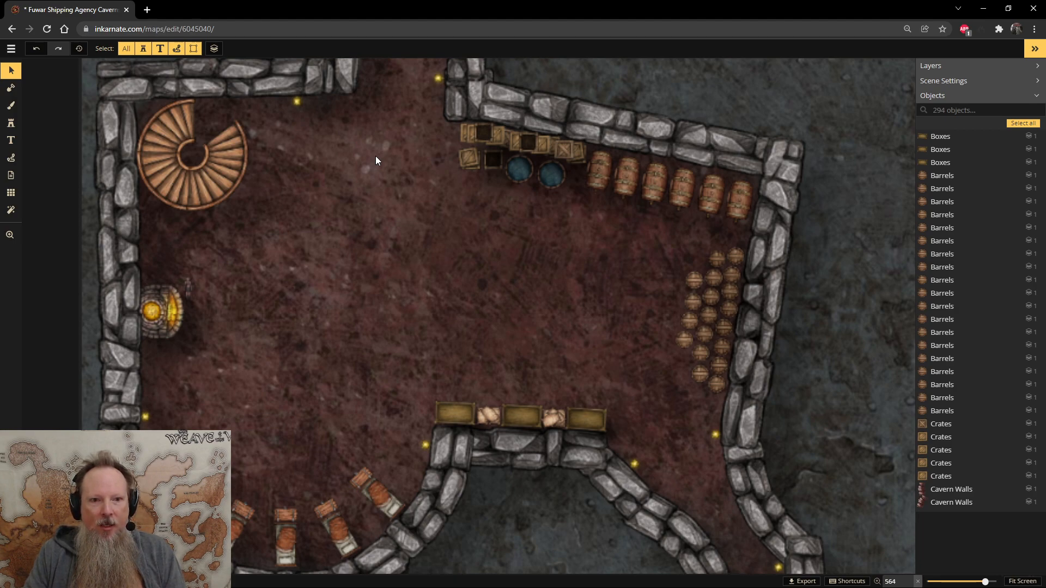
click(11, 123)
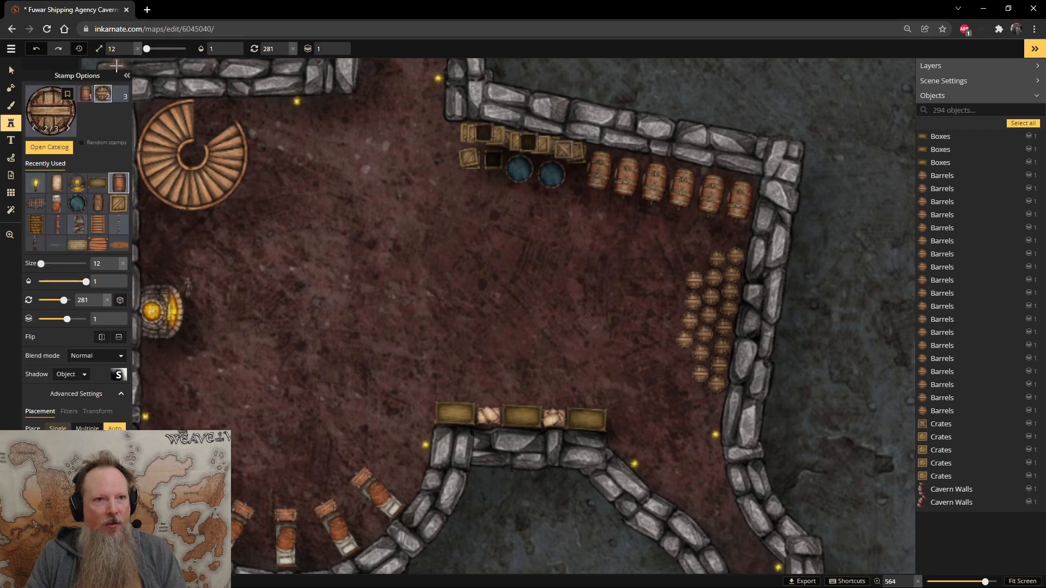
click(63, 157)
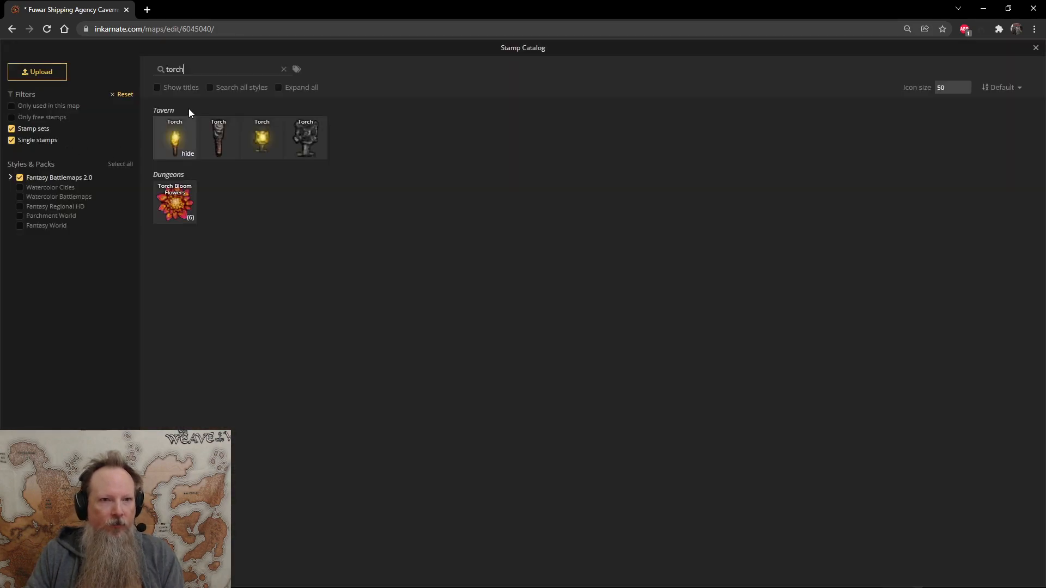
key(BackSpace)
key(BackSpace)
key(BackSpace)
key(BackSpace)
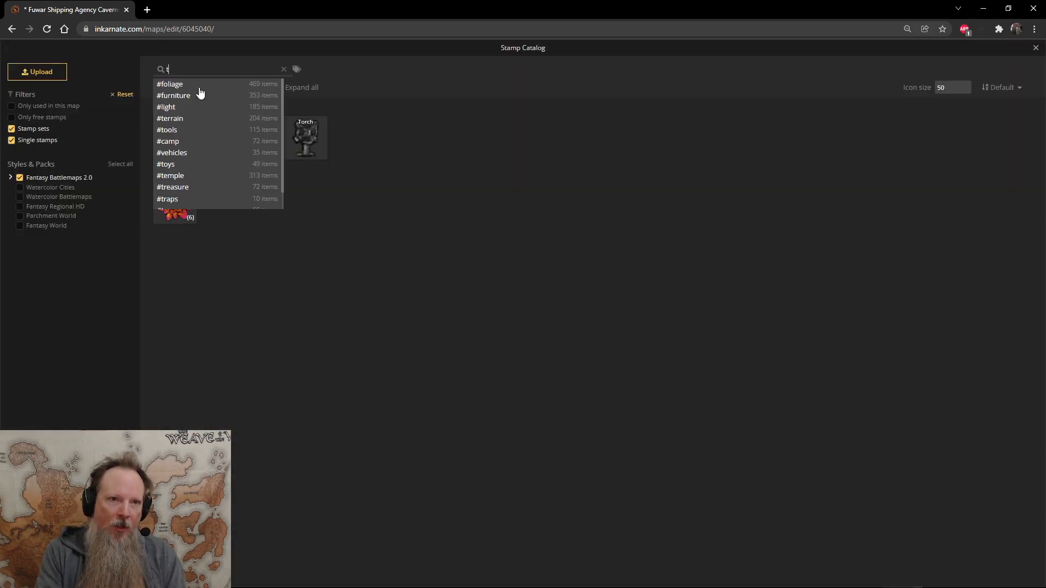
text(able)
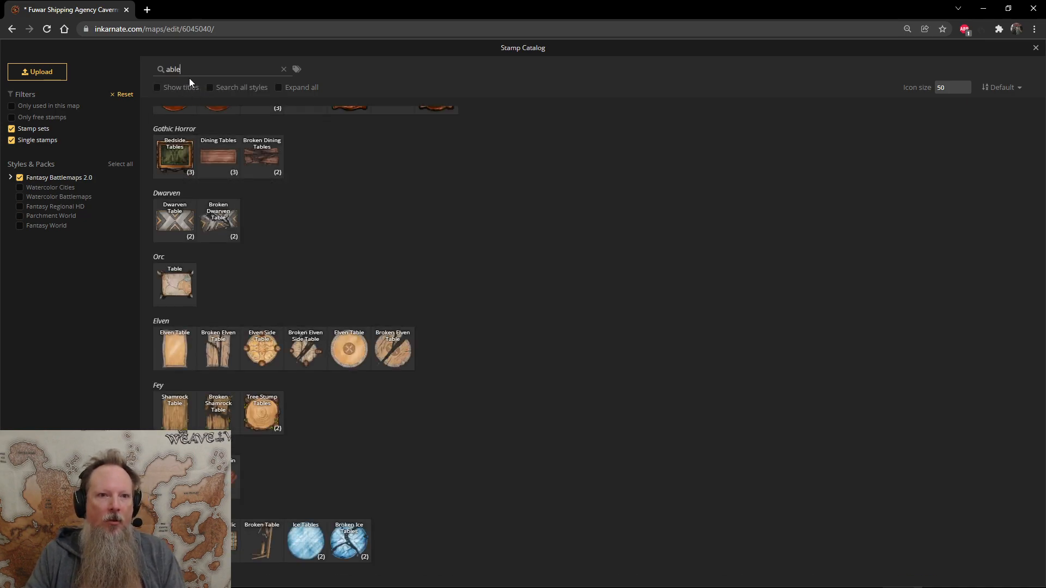
drag(184, 73, 121, 74)
text(table)
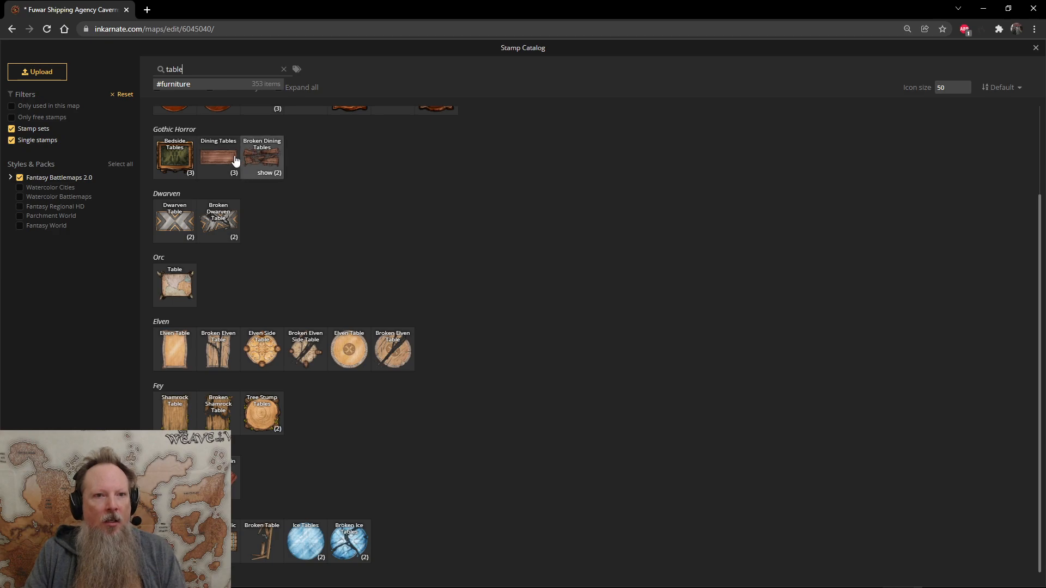
scroll(232, 156, up, 2)
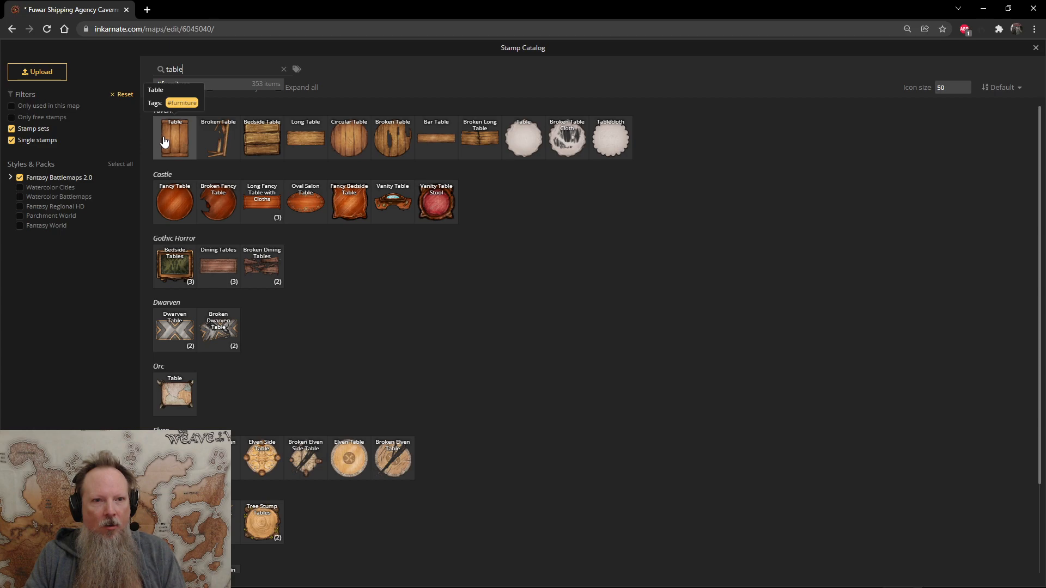
click(354, 144)
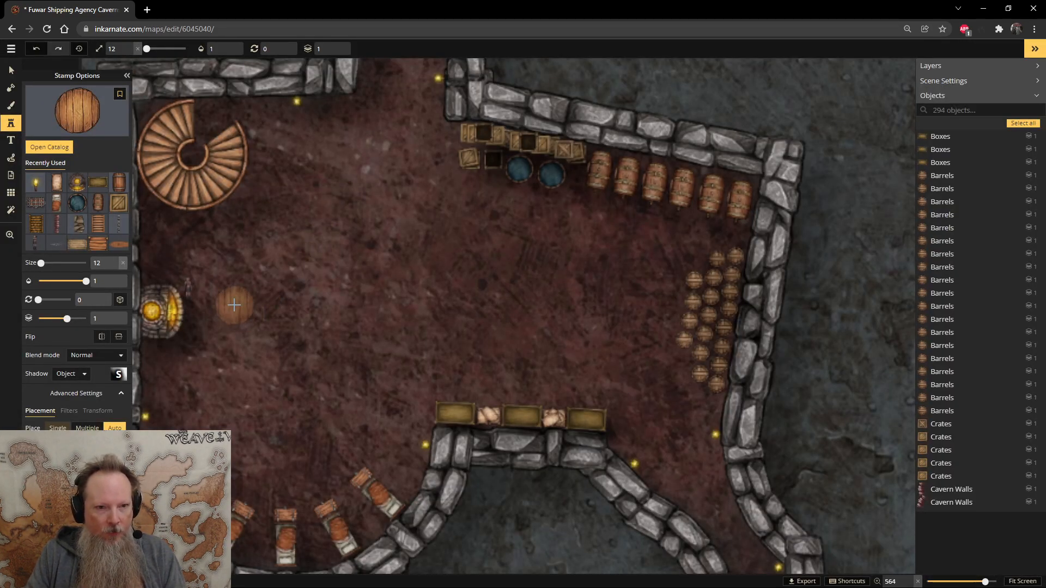
- Place three circular tables at size 10 in a triangle on the open floor above the unmade beds
scroll(237, 300, up, 2)
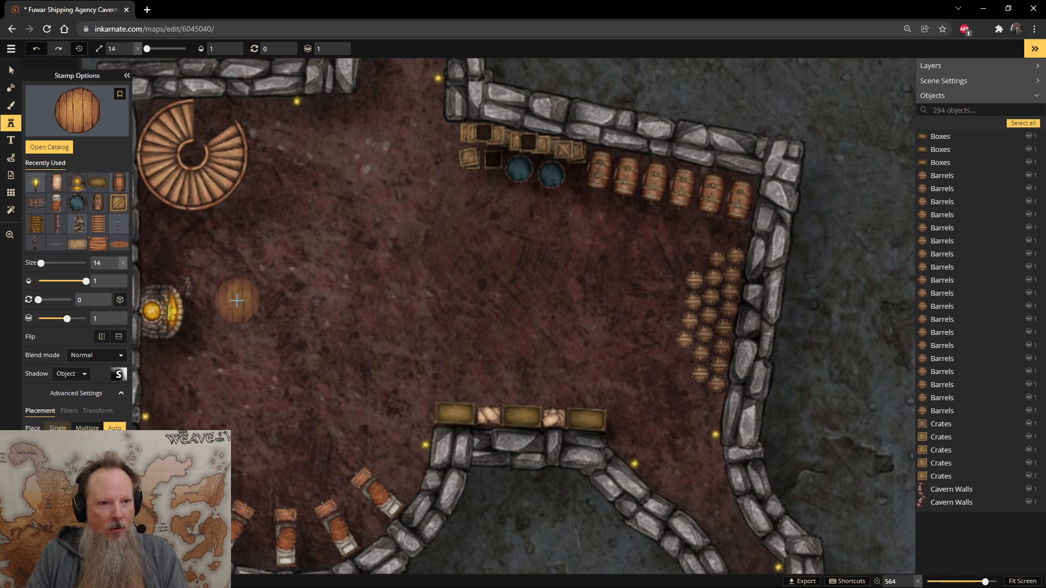
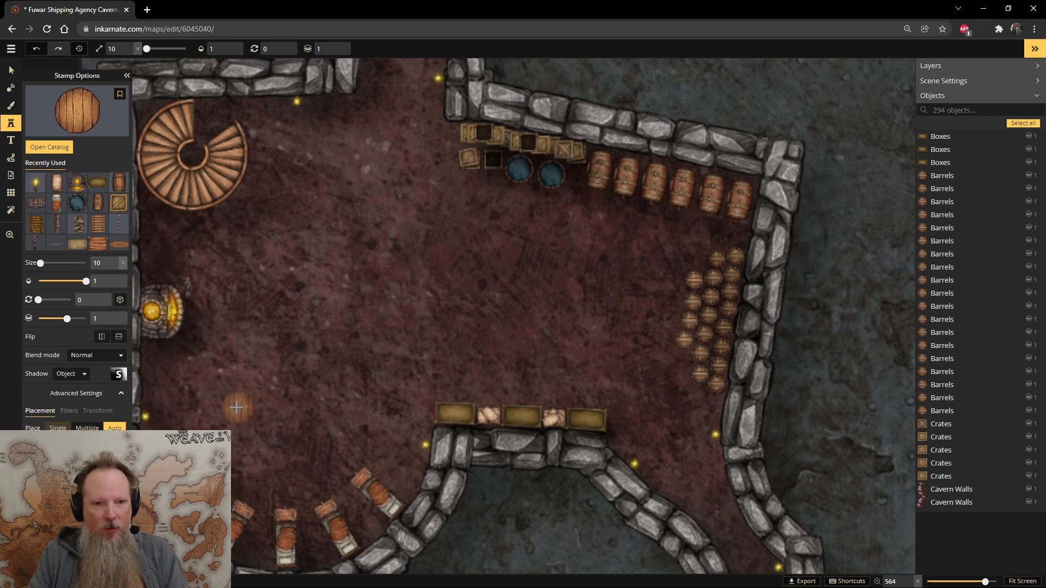
click(237, 407)
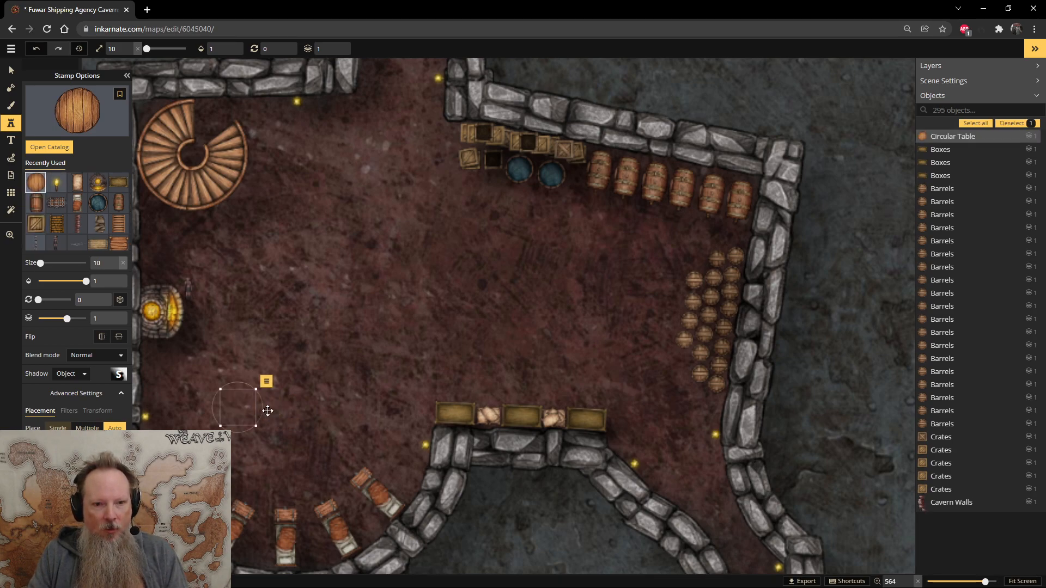
click(347, 408)
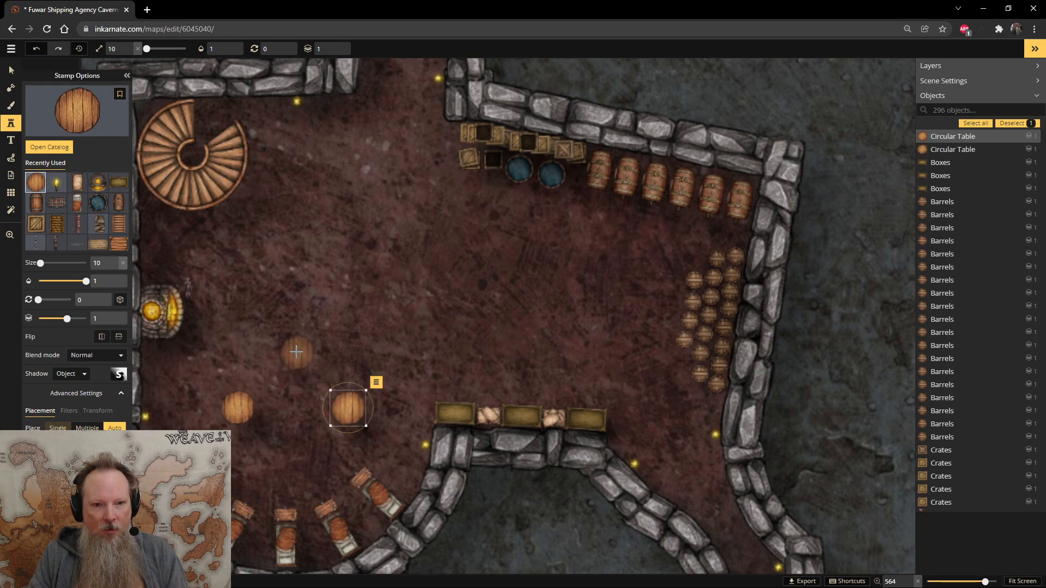
click(294, 352)
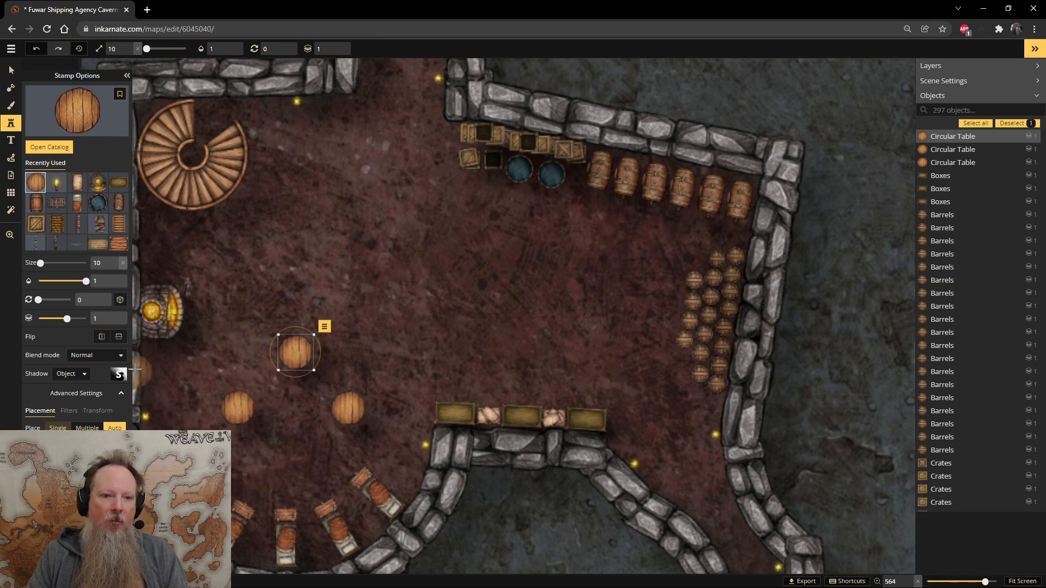
- Search the stamp catalog for "chair" and choose the first wooden chair from the Tavern set
click(10, 142)
click(11, 122)
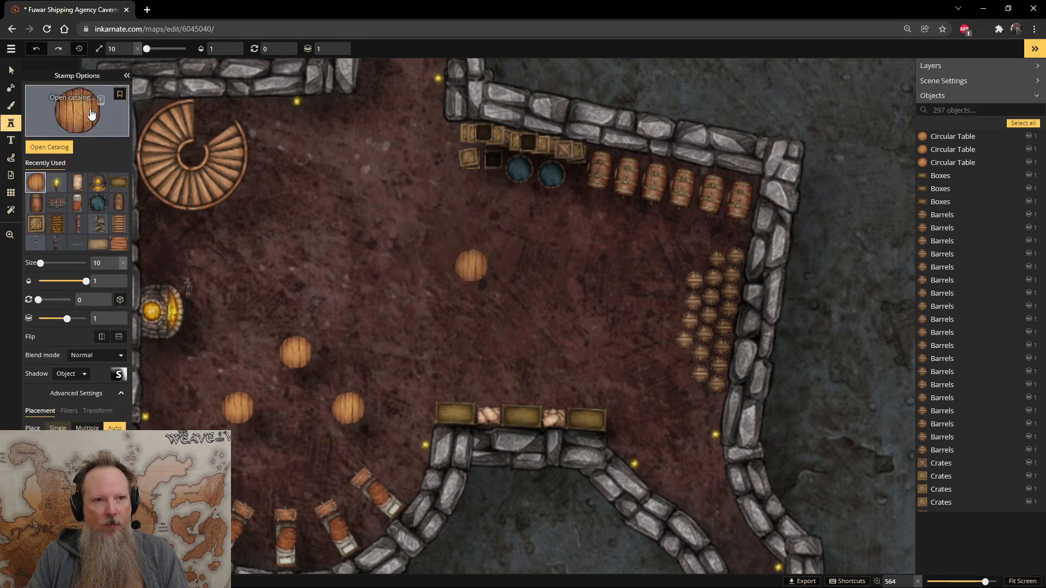
click(60, 146)
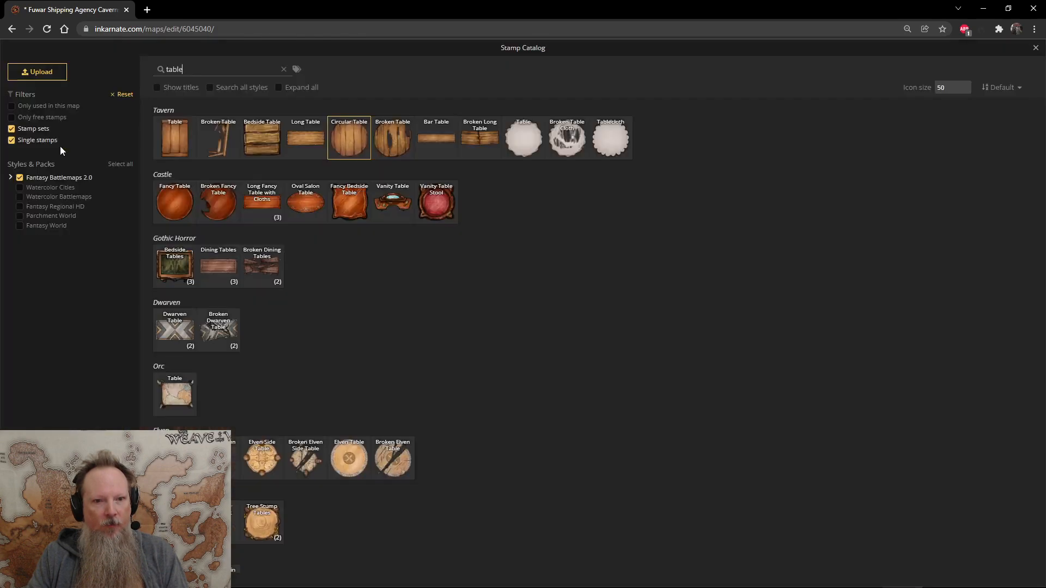
click(190, 68)
key(BackSpace)
key(BackSpace)
key(BackSpace)
key(BackSpace)
key(BackSpace)
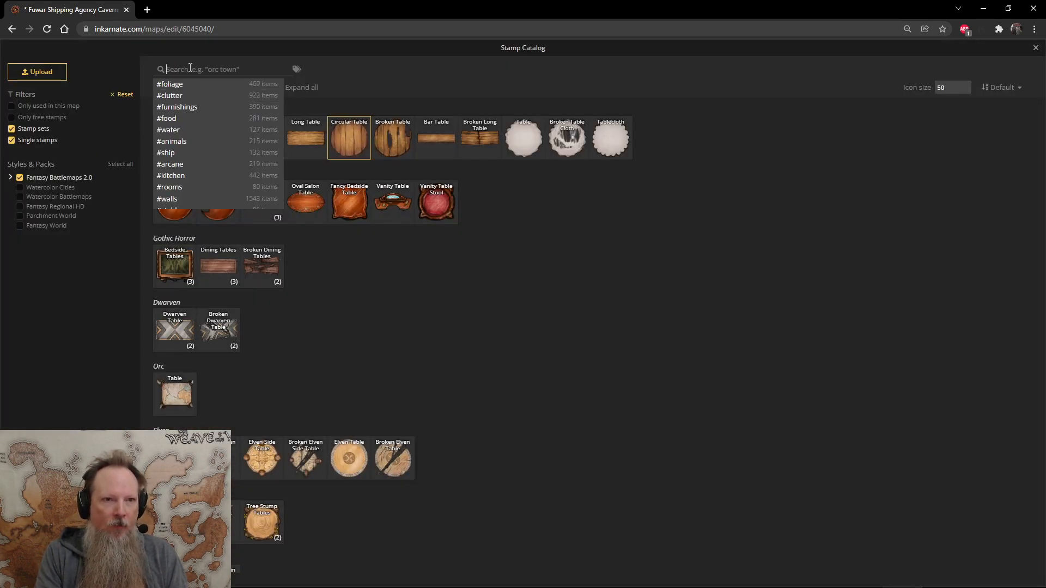
text(chair)
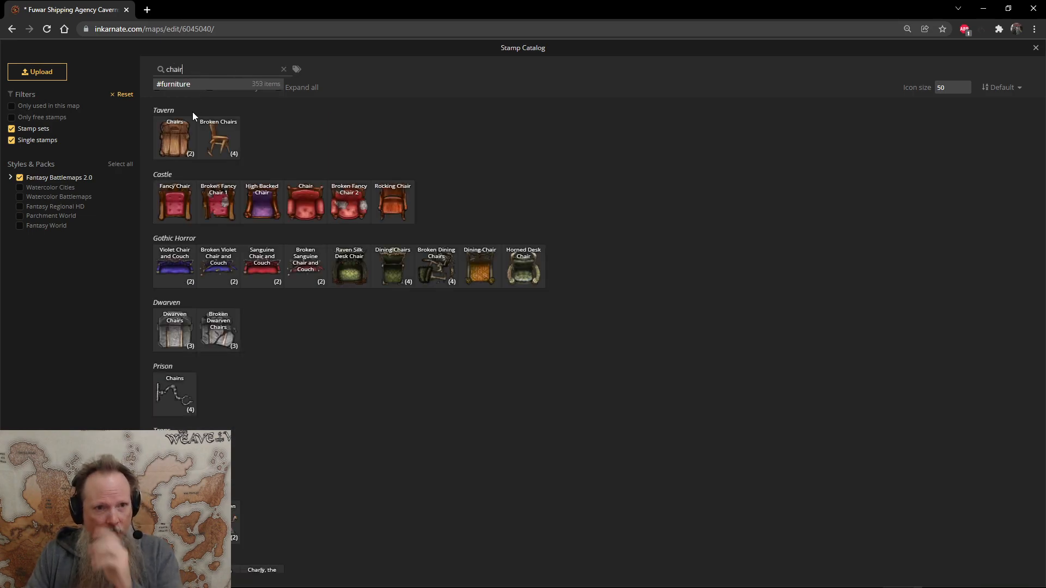
click(174, 154)
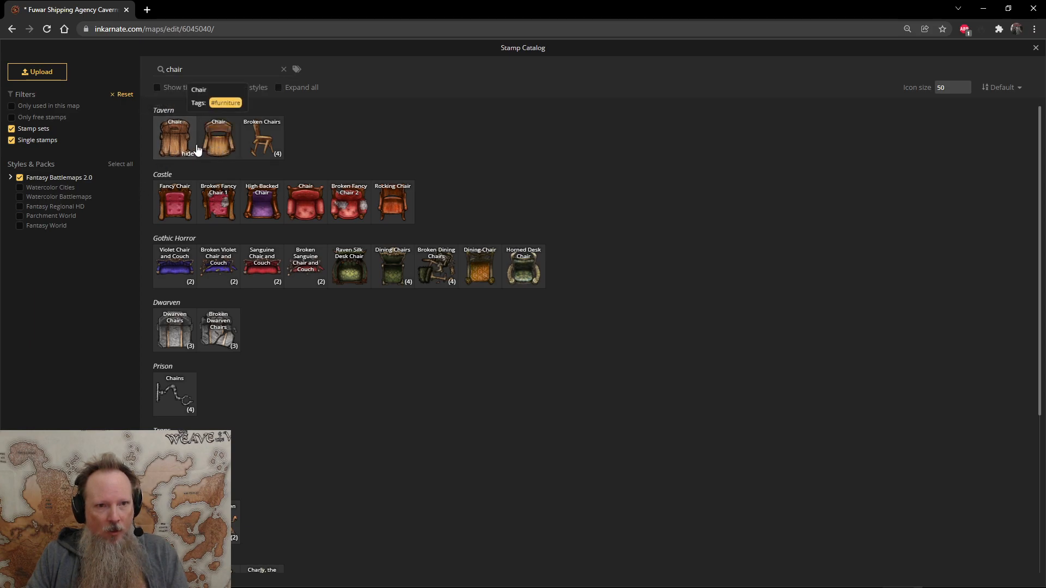
click(179, 146)
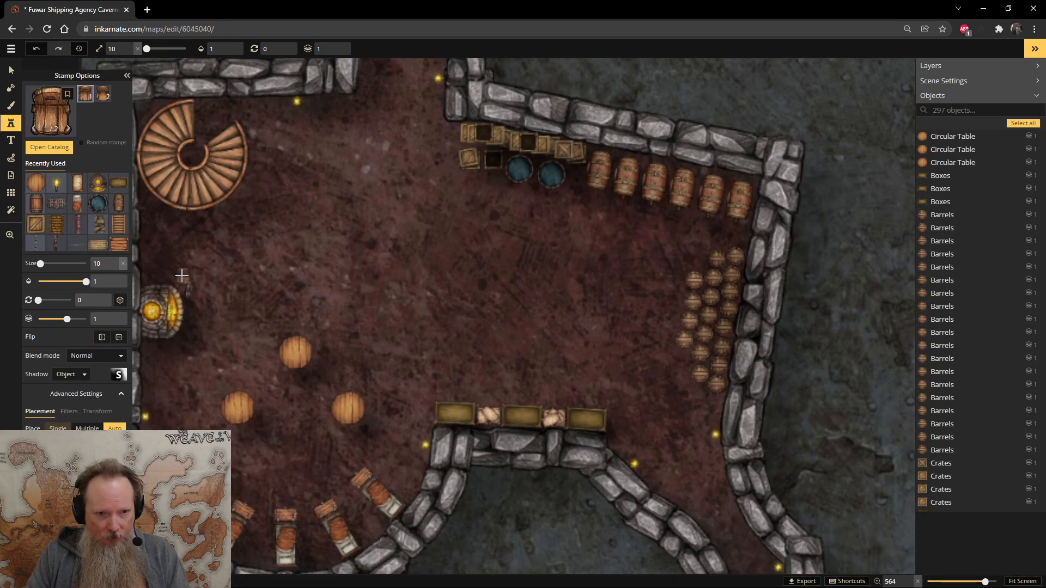
- Place nine wooden chairs at size 10, three around each of the three circular tables
scroll(329, 369, up, 3)
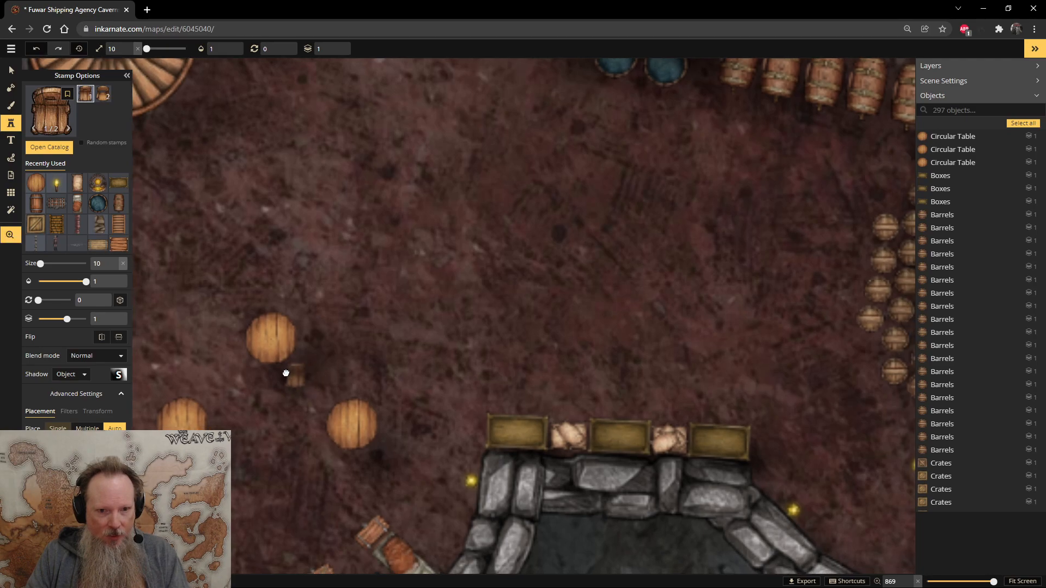
drag(286, 373, 392, 327)
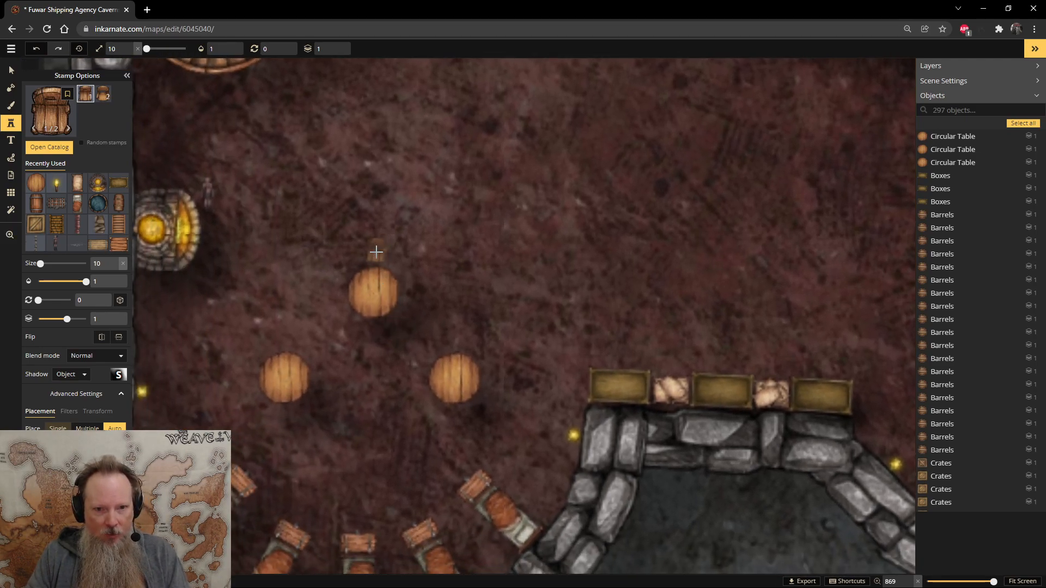
click(374, 250)
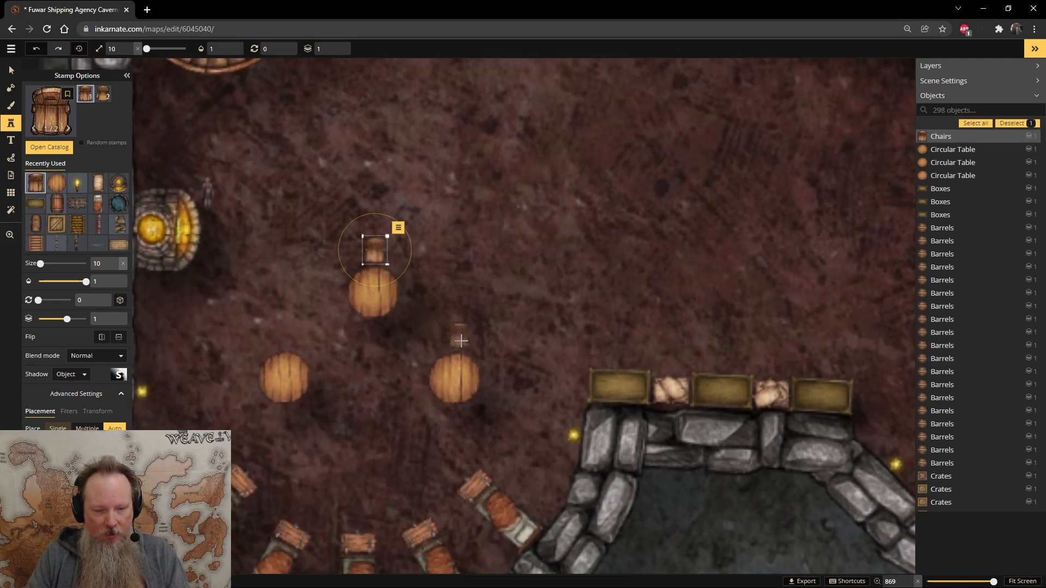
click(488, 346)
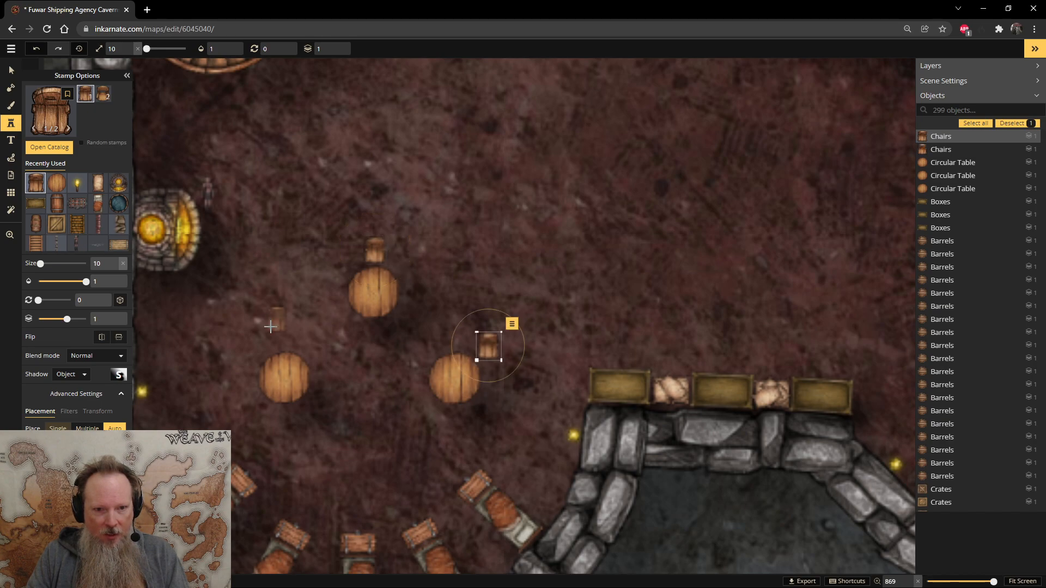
click(266, 338)
click(237, 388)
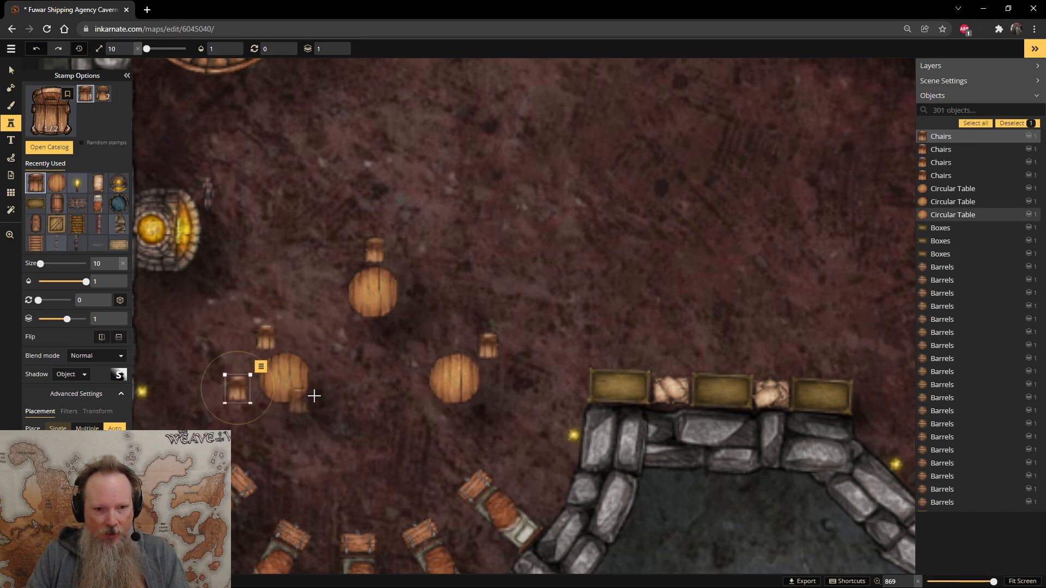
click(321, 402)
click(396, 330)
click(335, 296)
click(422, 402)
drag(422, 401, 496, 427)
click(482, 412)
- Rotate the chair above the uppermost table to 24 degrees, move it against the table and set its layer to 0
click(17, 72)
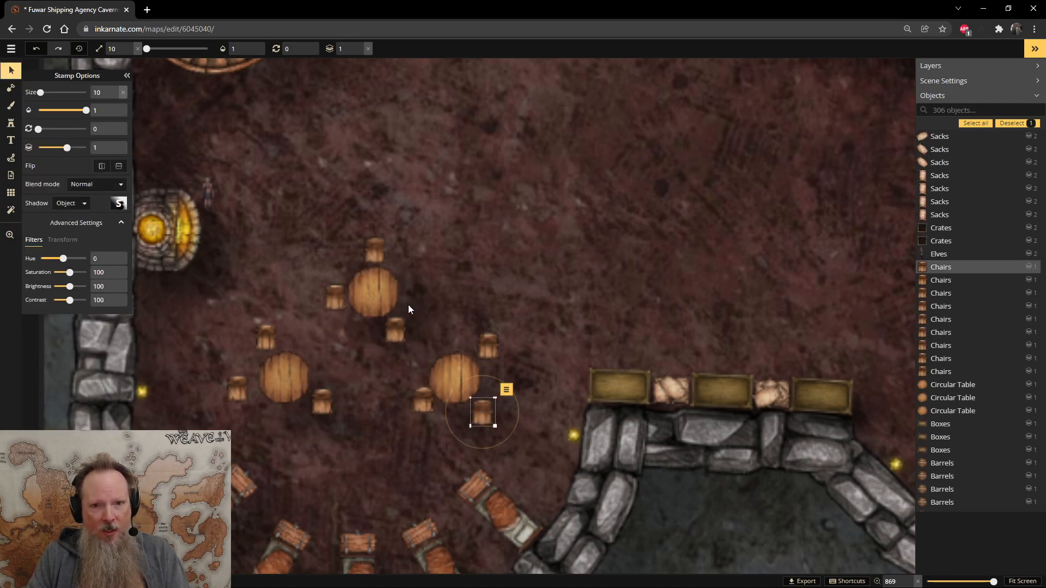
click(375, 246)
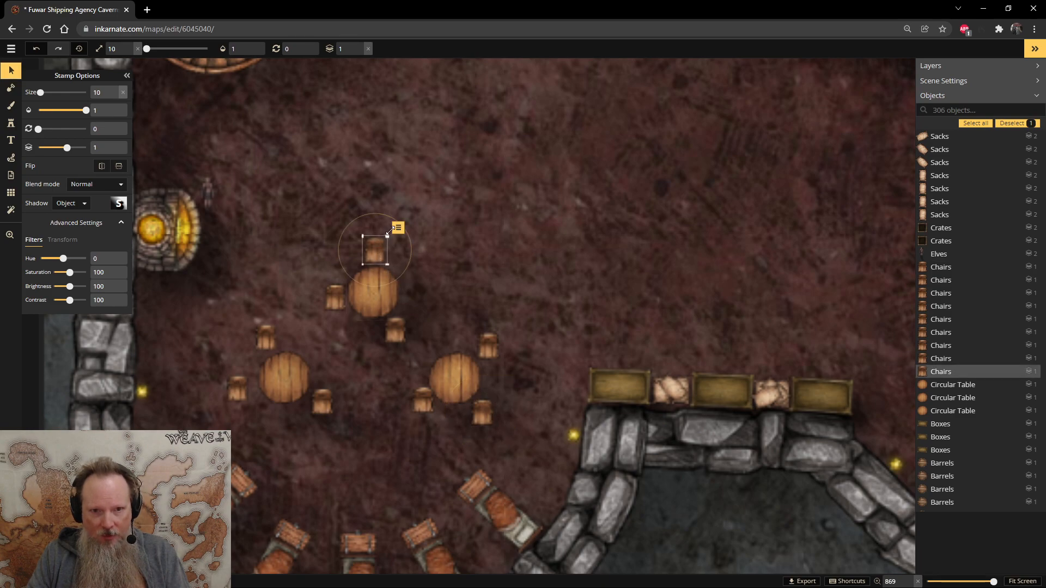
drag(398, 226, 380, 260)
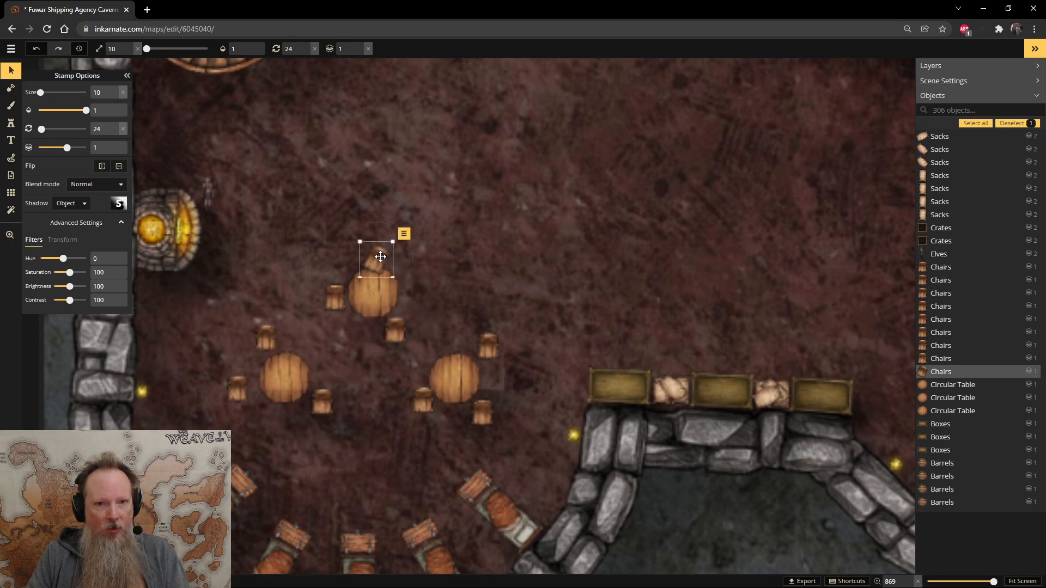
click(359, 51)
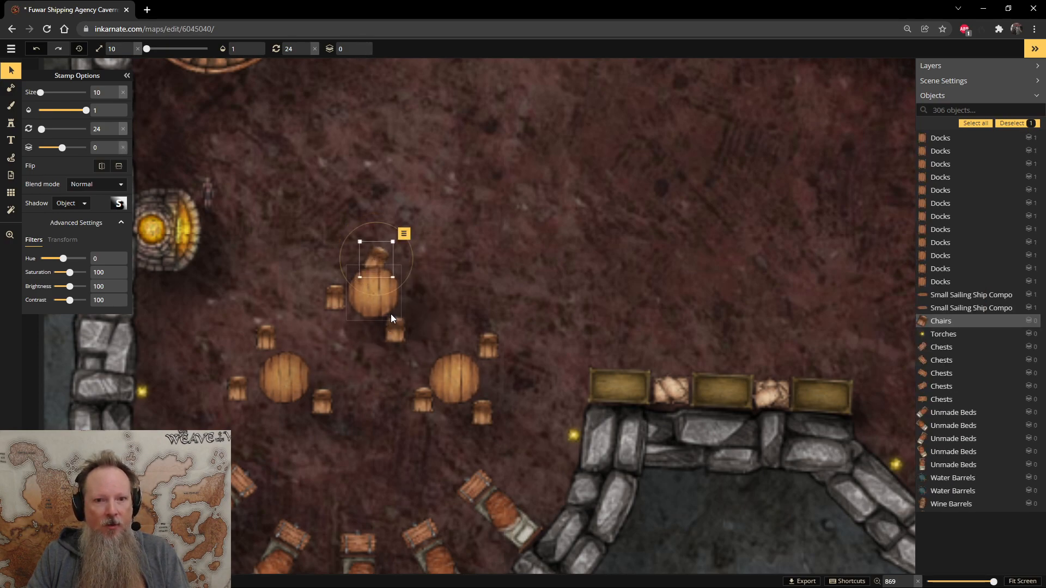
- Rotate the chair below the uppermost table to 109 degrees, move it against the table and set its layer to 0
click(390, 329)
drag(430, 309, 403, 317)
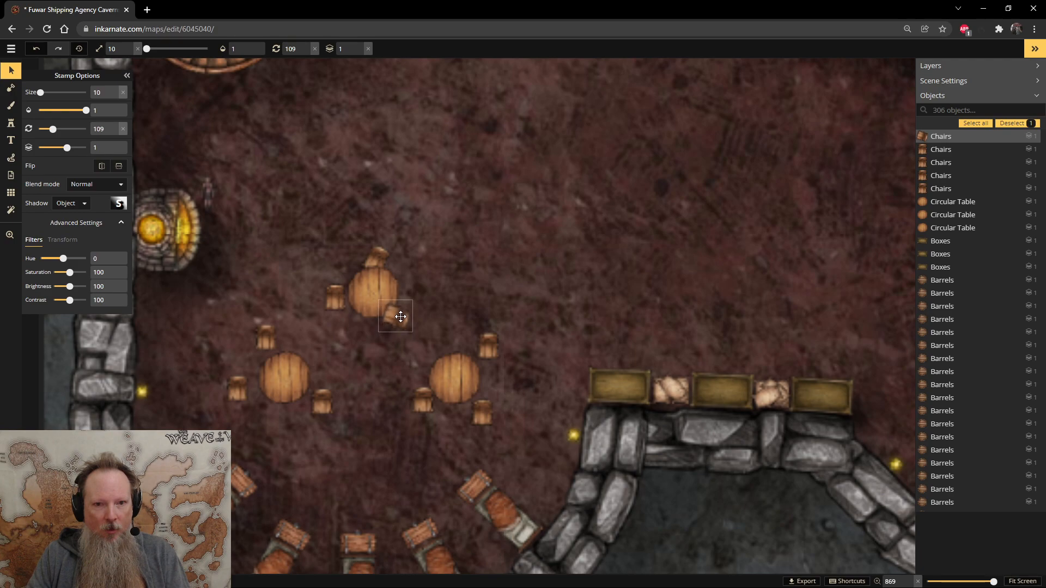
click(360, 52)
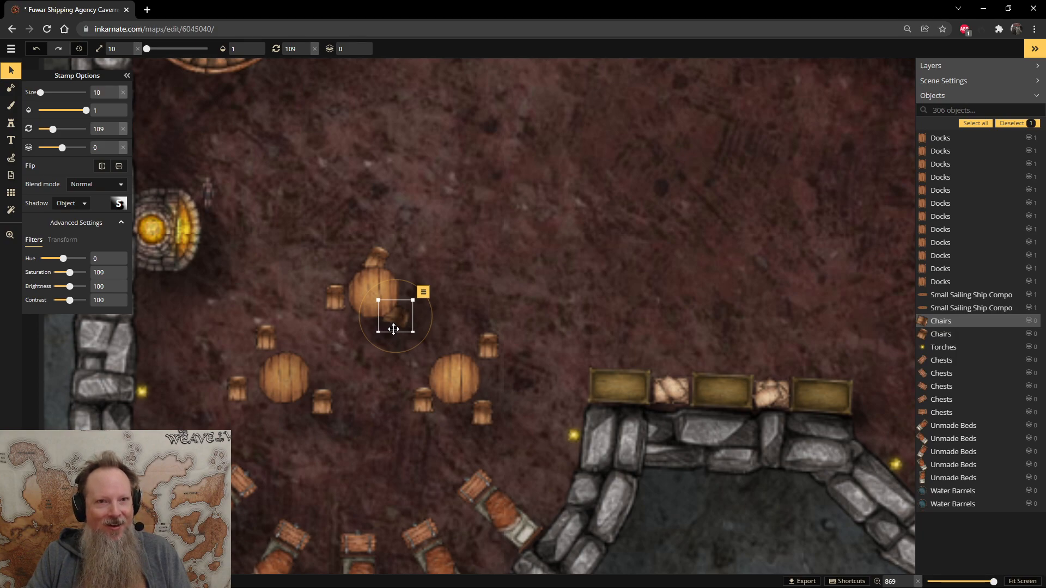
- Select the seven remaining unrotated chairs around the three tables together and set their layer to 0
click(327, 300)
shift+click(489, 346)
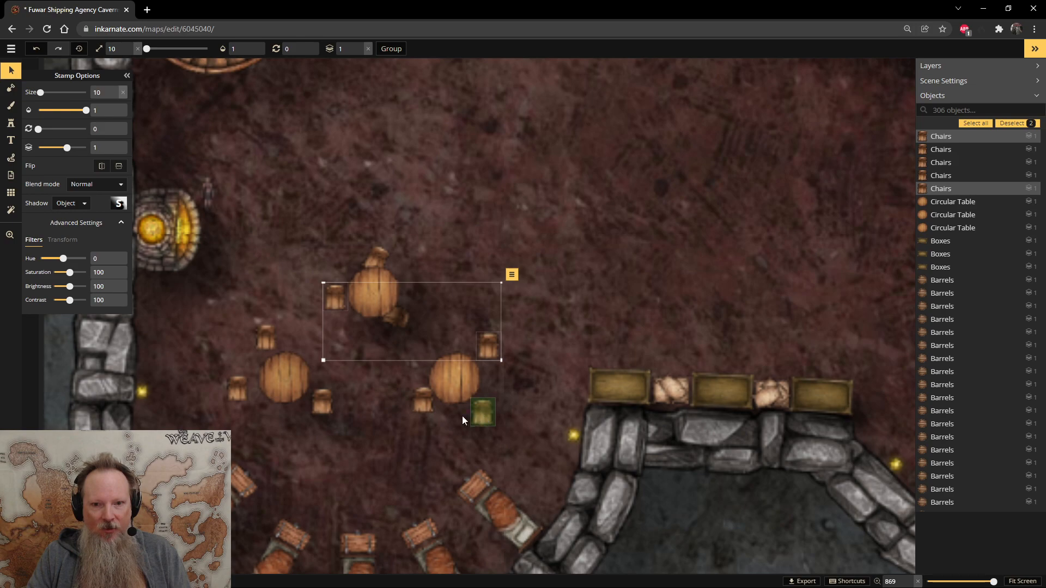
shift+click(483, 414)
shift+click(423, 401)
shift+click(319, 406)
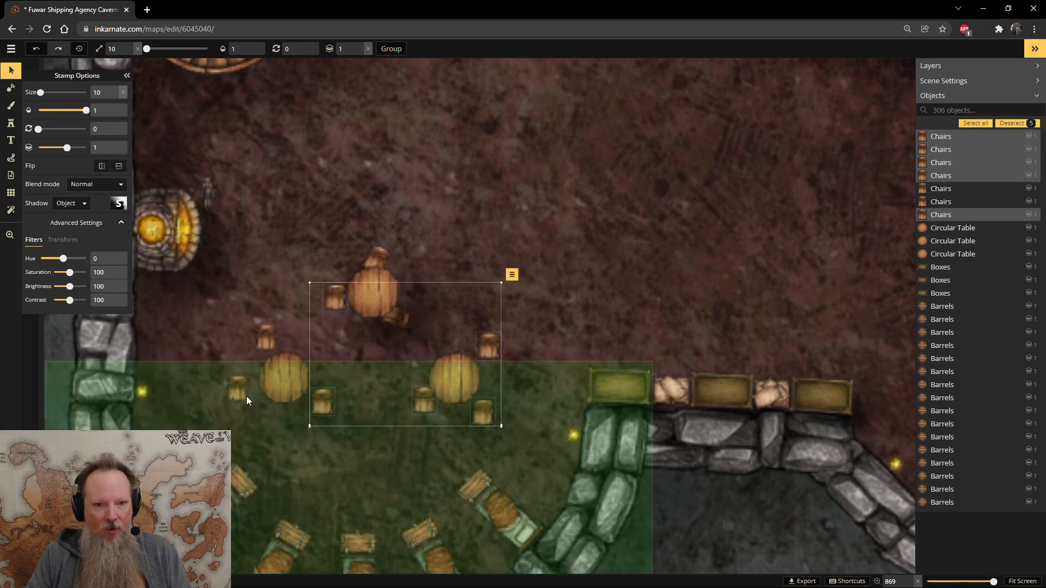
shift+click(236, 392)
shift+click(266, 339)
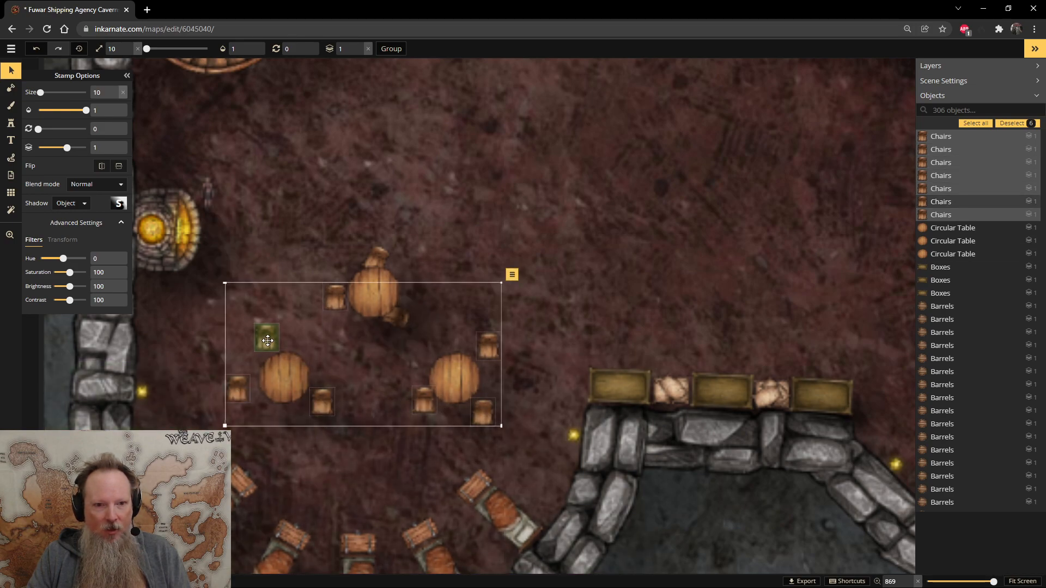
click(368, 49)
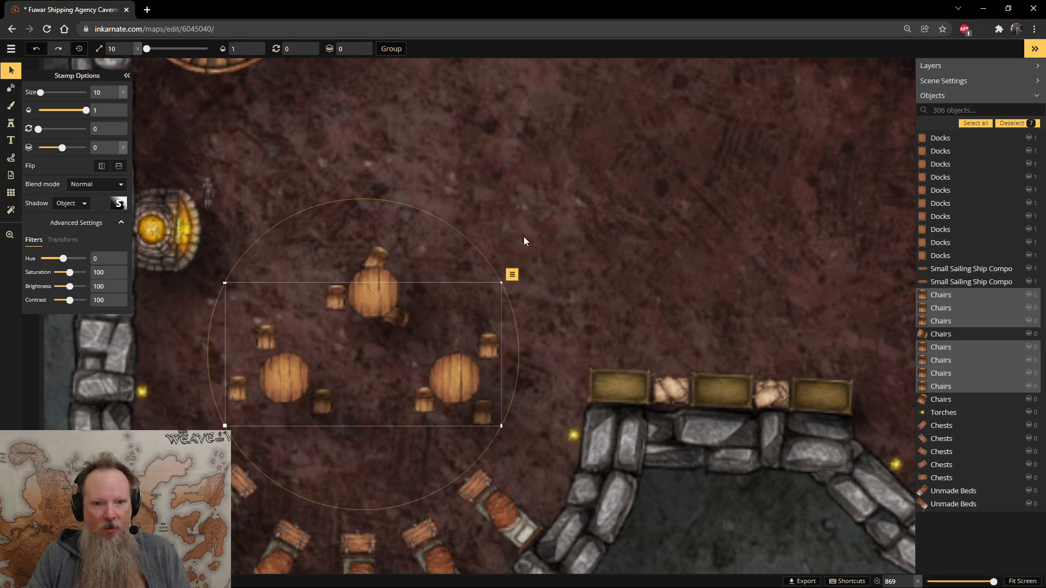
- Turn the three chairs around the lower-right table to face it and tuck them in, rotating the bottom one to 162 degrees
click(288, 372)
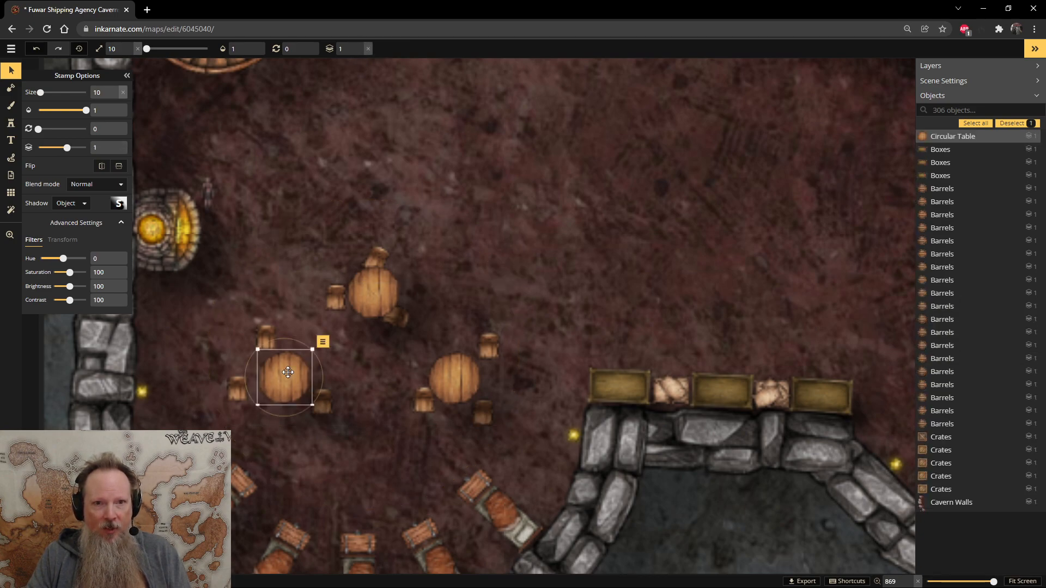
click(487, 350)
mouse_move(487, 351)
mouse_down()
mouse_move(467, 354)
mouse_move(512, 388)
mouse_move(520, 414)
mouse_move(488, 446)
mouse_move(478, 413)
mouse_move(467, 413)
mouse_move(480, 404)
mouse_move(480, 370)
mouse_up()
click(484, 405)
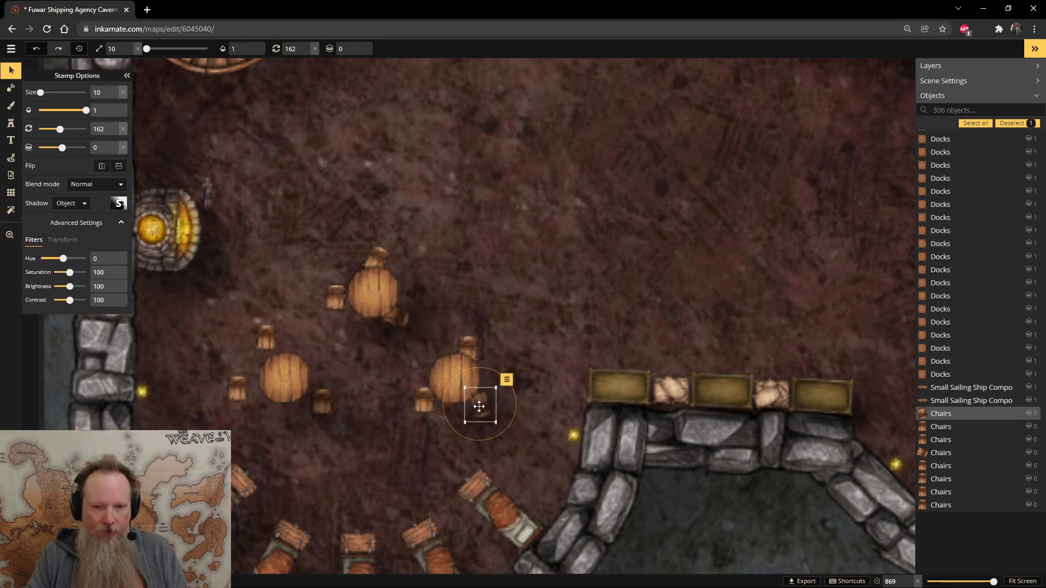
click(425, 404)
drag(414, 365, 422, 387)
- Turn the lower-left table's three chairs inward and tuck them in, rotating the right one to 115 degrees and the bottom one to 189 degrees
click(326, 403)
drag(329, 366, 357, 420)
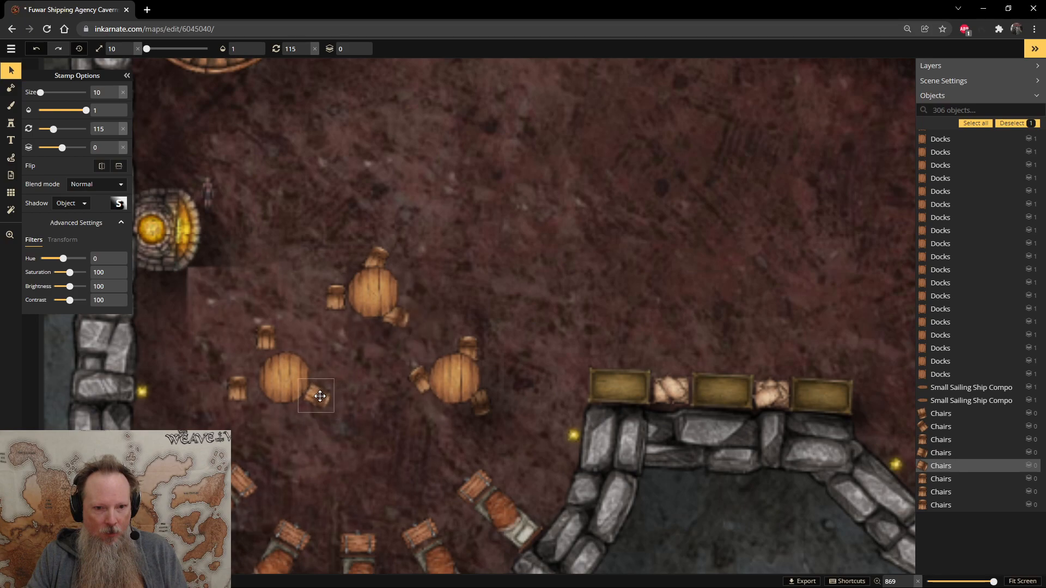
click(323, 397)
click(271, 342)
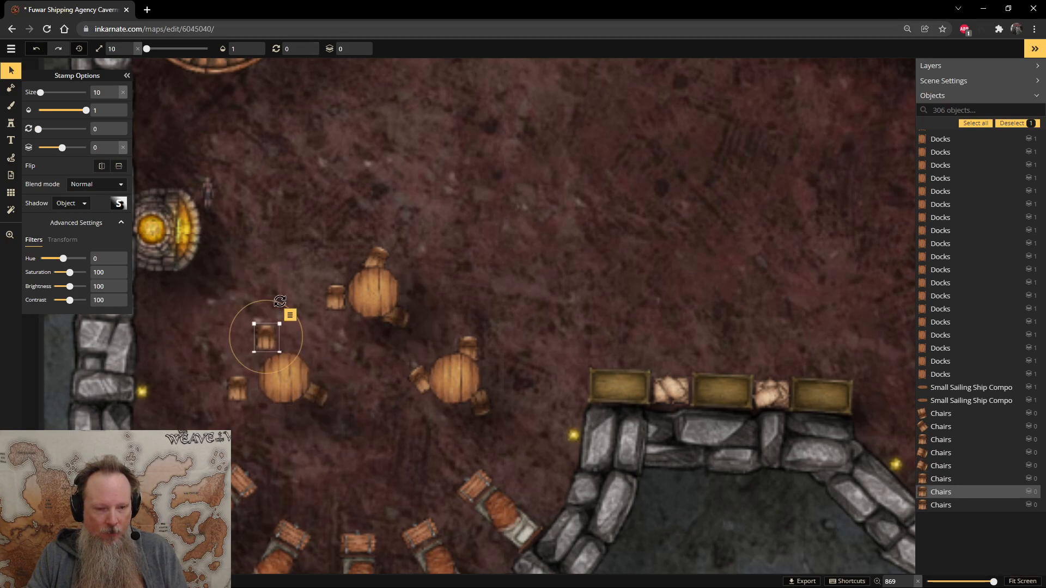
drag(281, 305, 262, 301)
drag(267, 338, 273, 346)
click(239, 391)
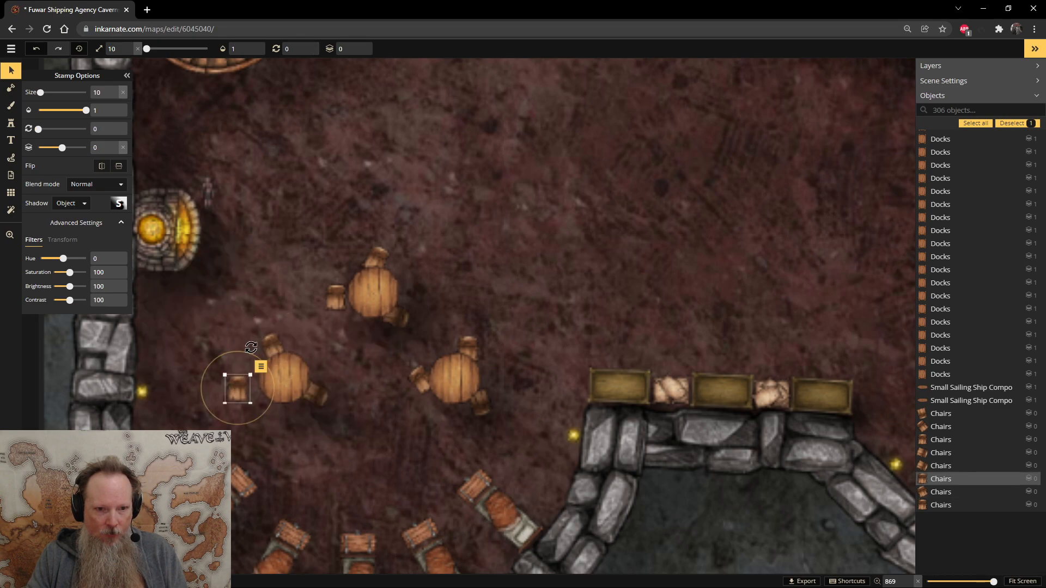
drag(235, 349, 221, 424)
drag(235, 386, 256, 398)
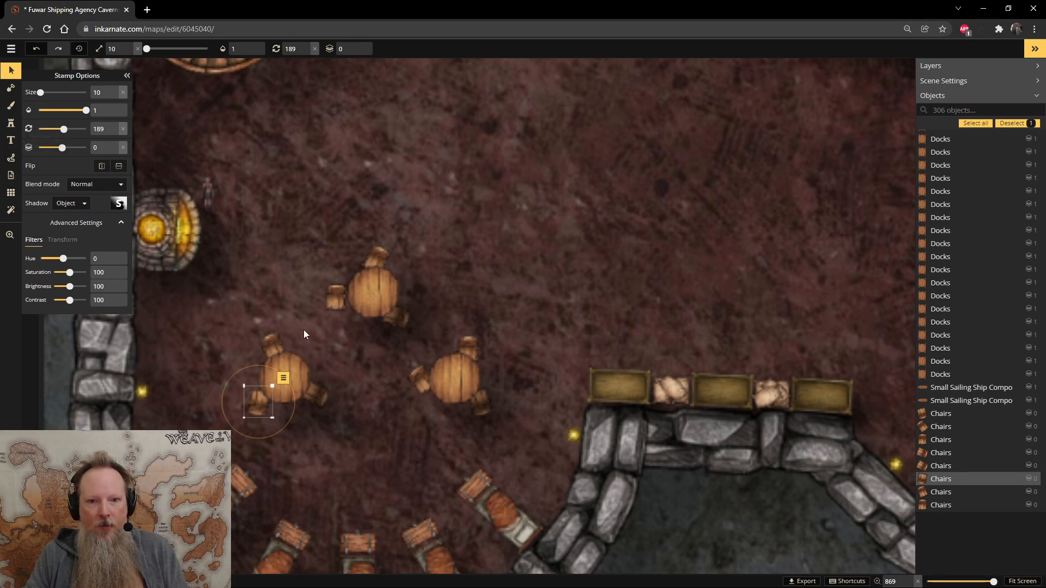
- Readjust the left chair at the lower-right table and rotate the left chair at the uppermost table to 334 degrees
click(412, 369)
drag(407, 346, 381, 378)
click(333, 299)
drag(347, 264, 322, 267)
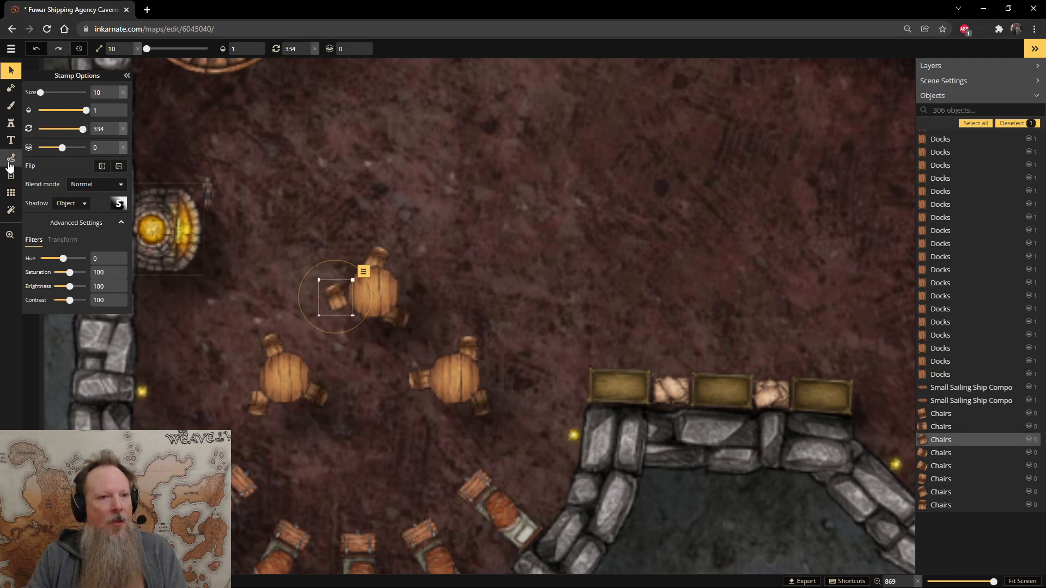
- Search the stamp catalog for "lantern"
click(10, 123)
click(57, 148)
click(188, 71)
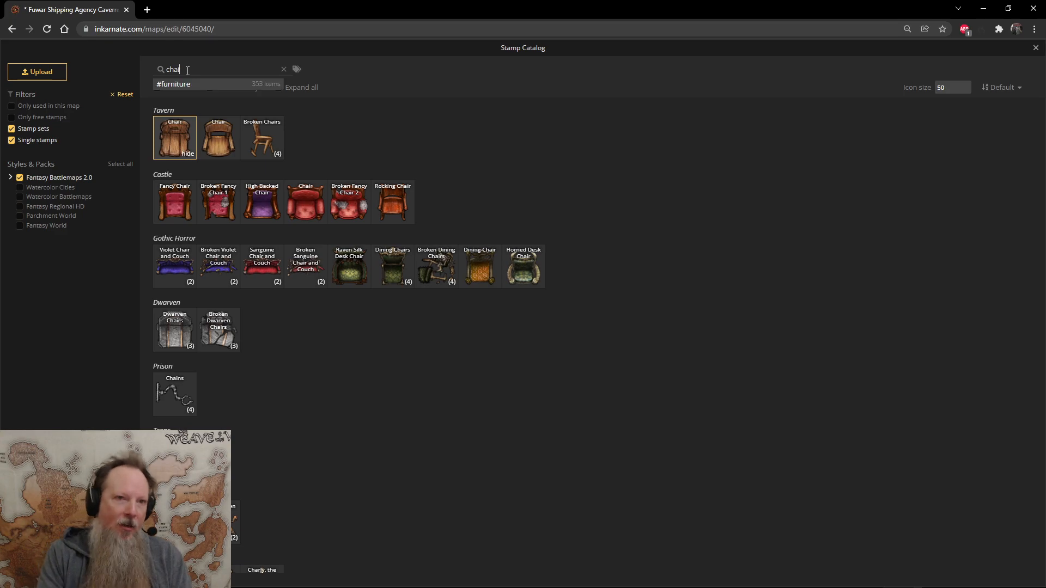
key(BackSpace)
key(BackSpace)
key(BackSpace)
key(BackSpace)
text(lantern)
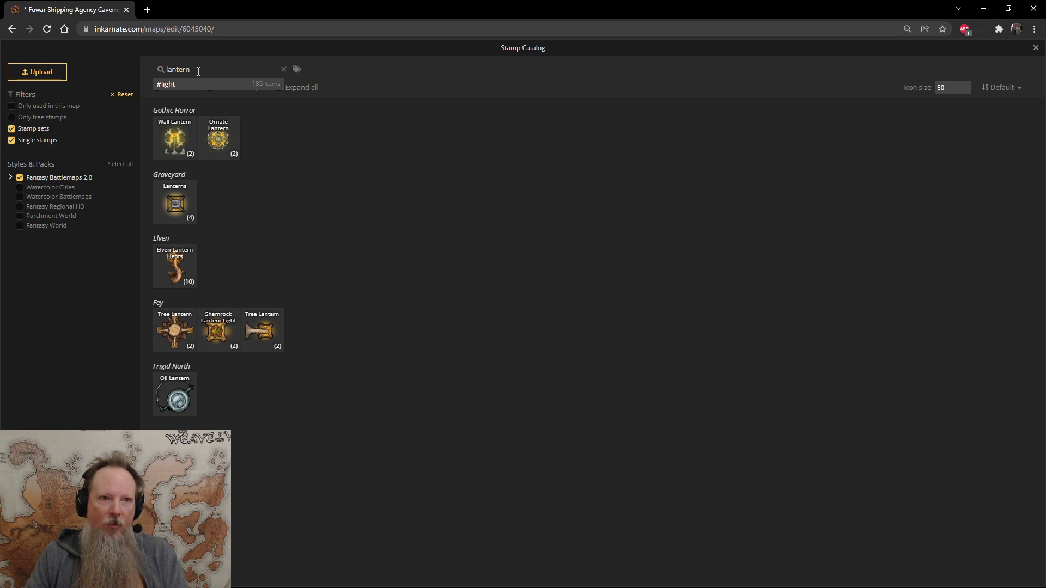
- Search the stamp catalog for "candle" and choose Lit Candle on Platter from the Gothic Horror set
drag(203, 72, 110, 53)
text(canc)
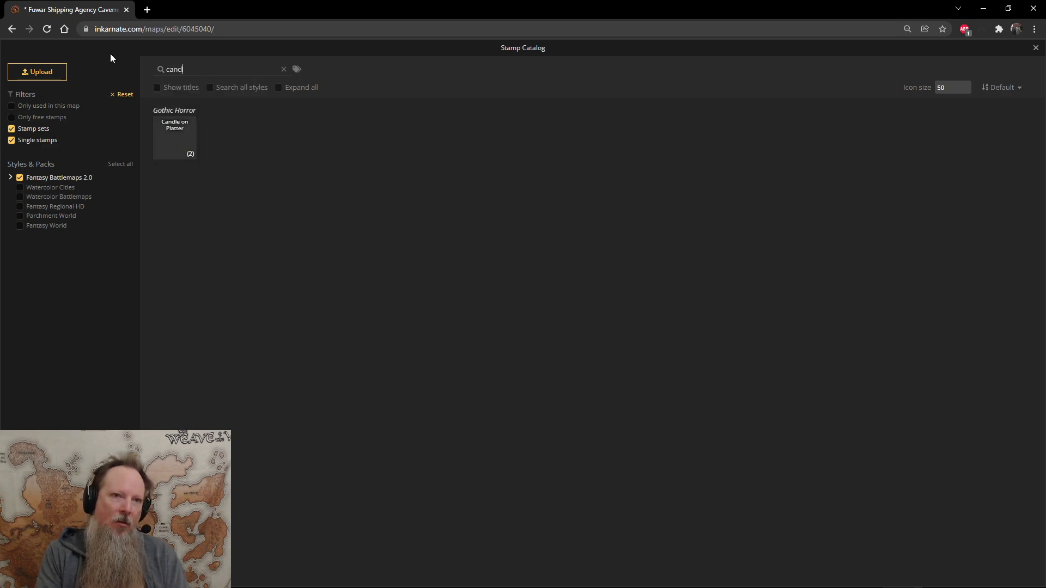
key(BackSpace)
text(dle)
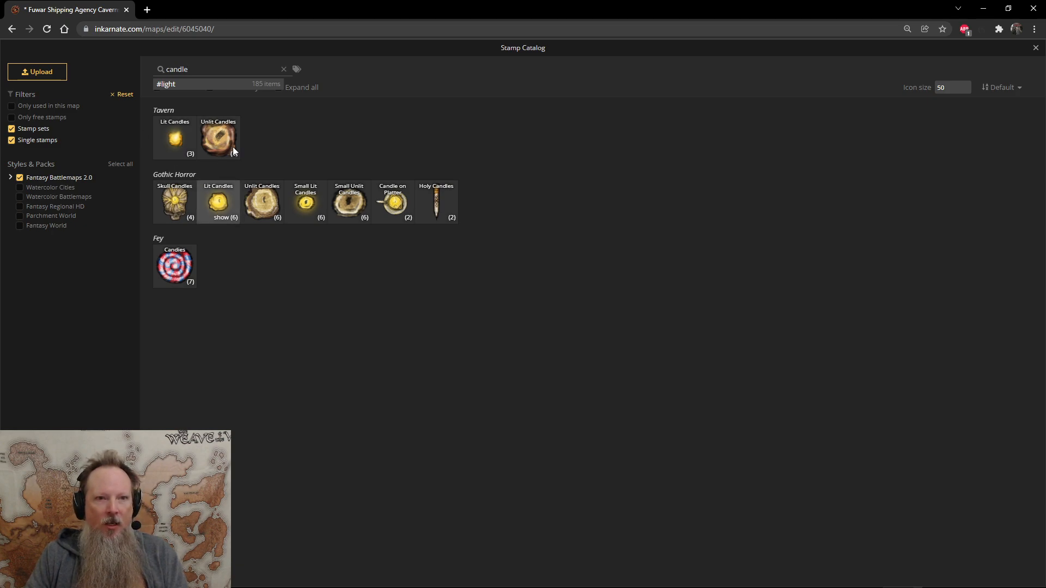
click(181, 156)
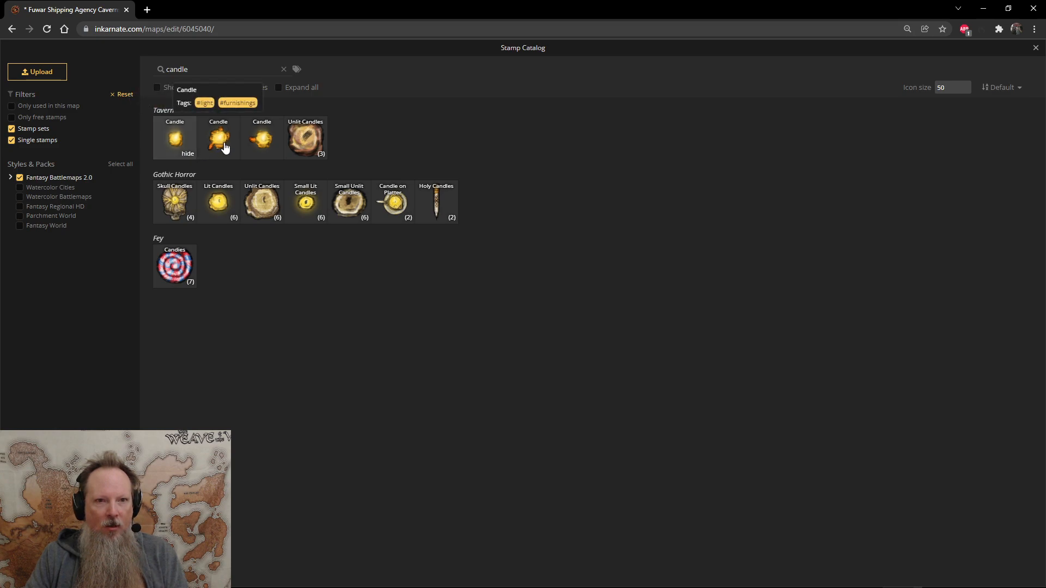
click(405, 218)
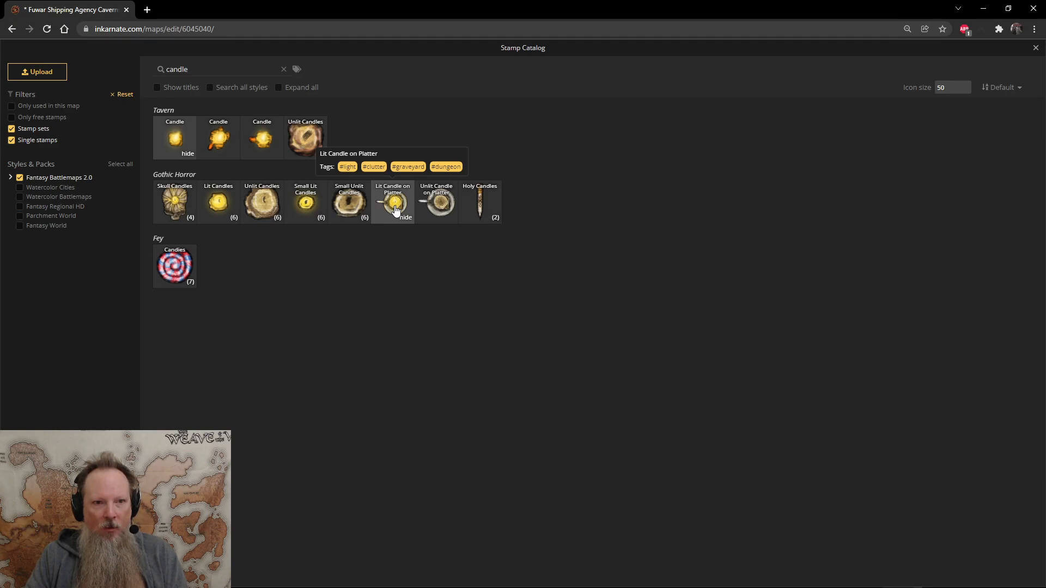
click(394, 204)
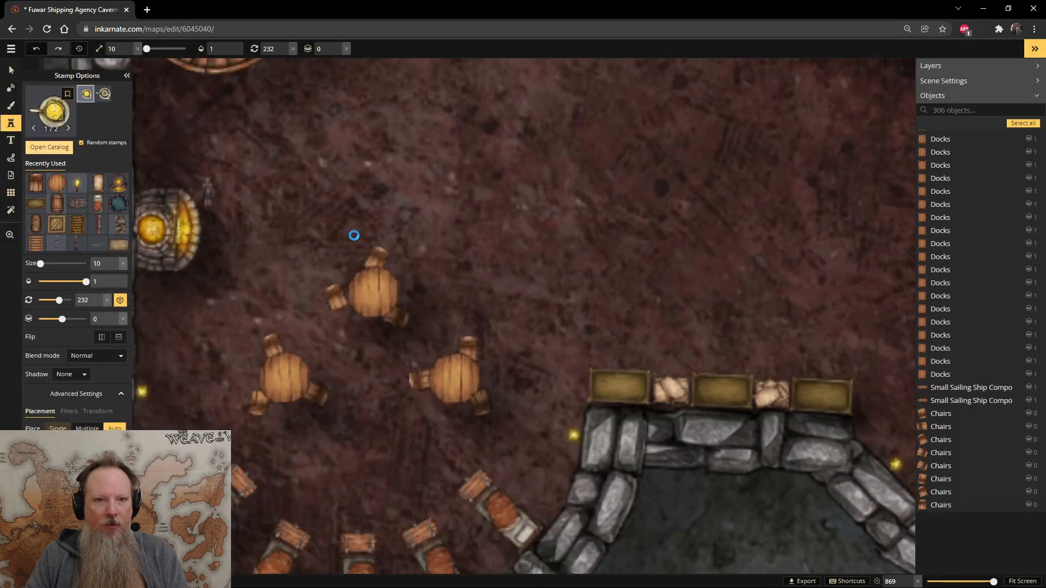
- Place a lit candle at size 10 on the uppermost table, set its layer to 1 and turn off random stamps
click(374, 292)
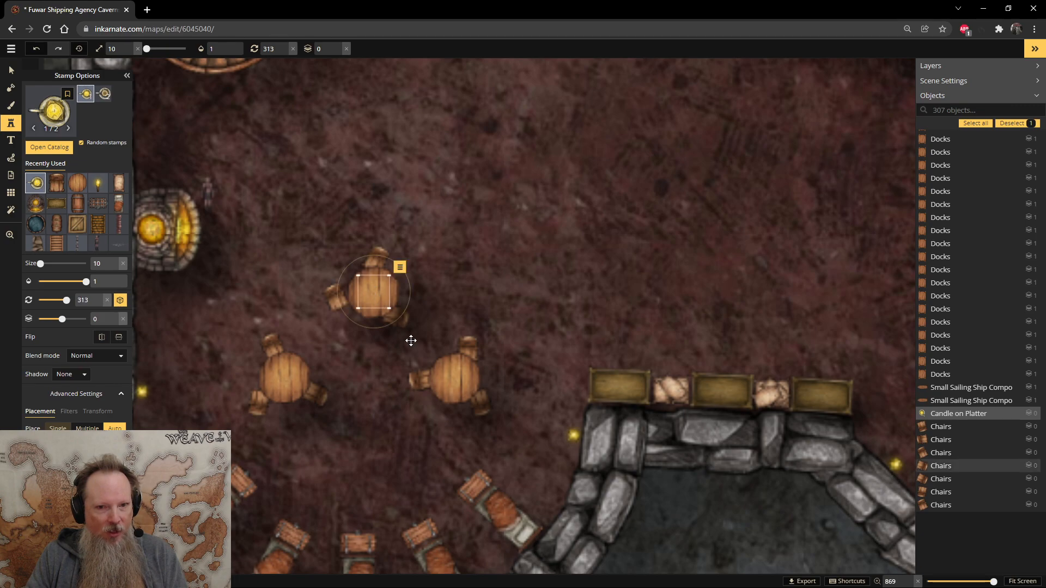
click(338, 47)
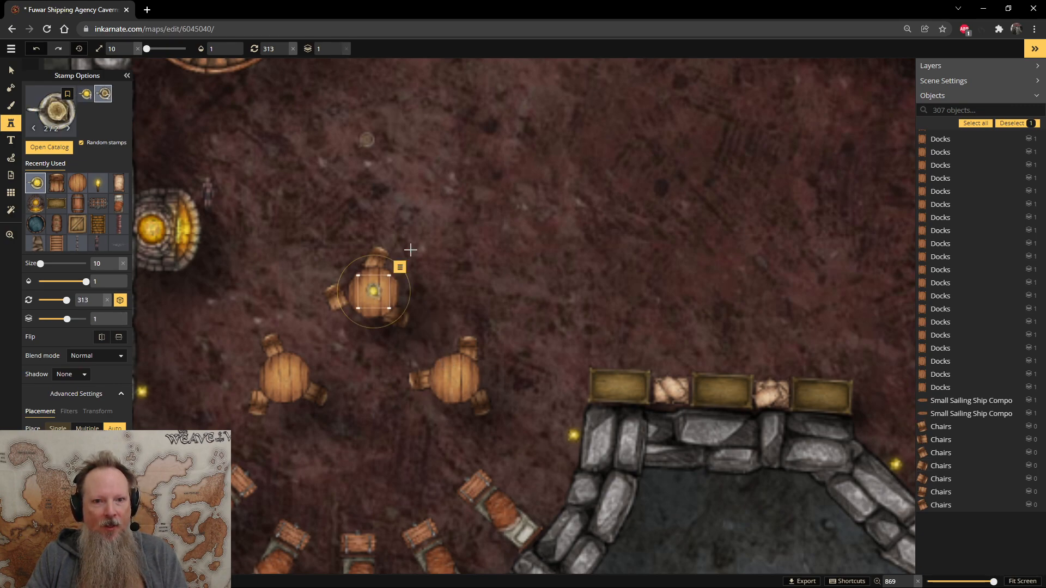
click(454, 380)
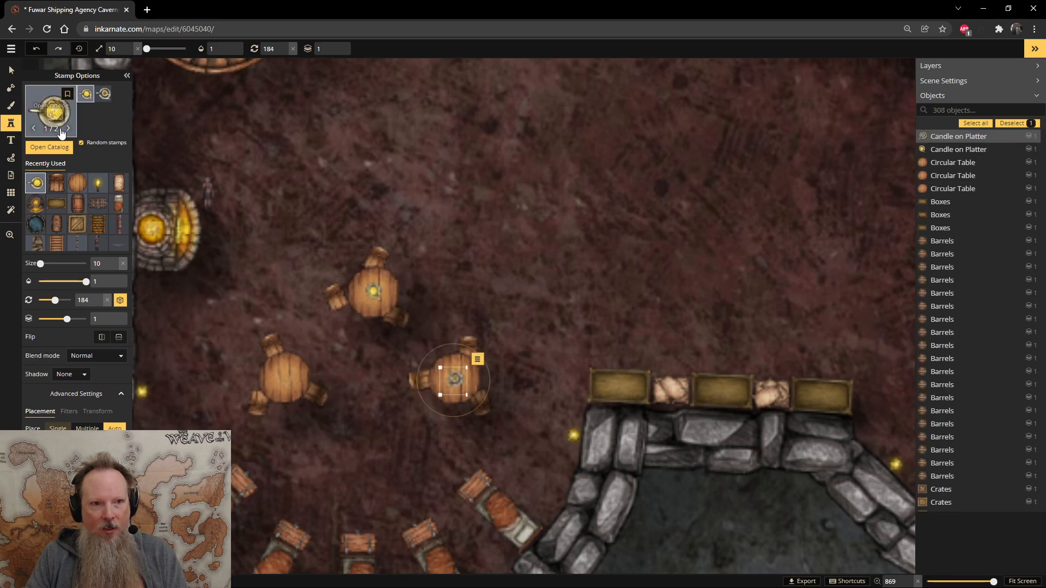
key(ctrl+z)
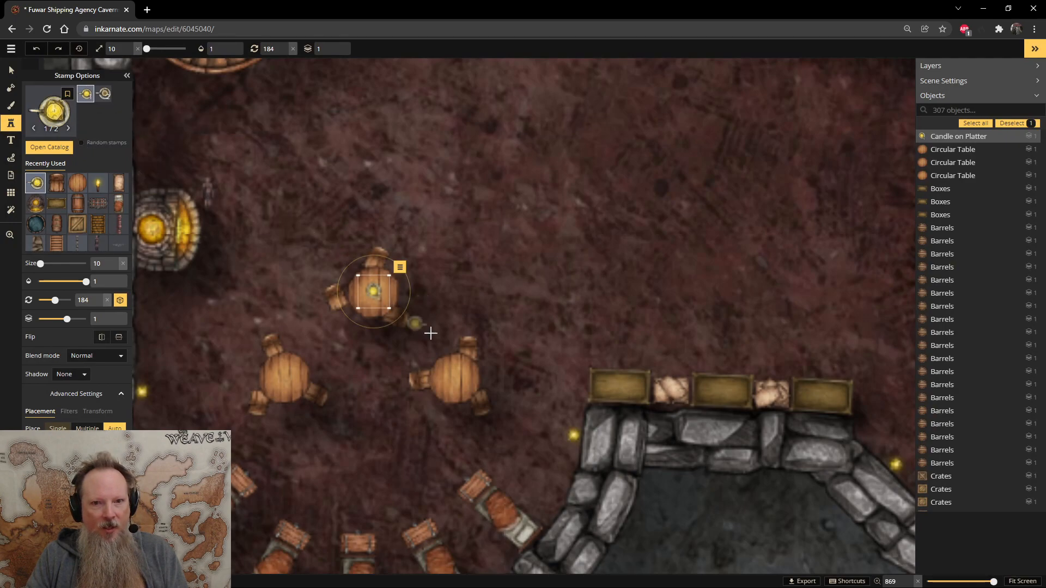
- Place a lit candle on platter at the center of each of the two lower tables and save the map
click(457, 378)
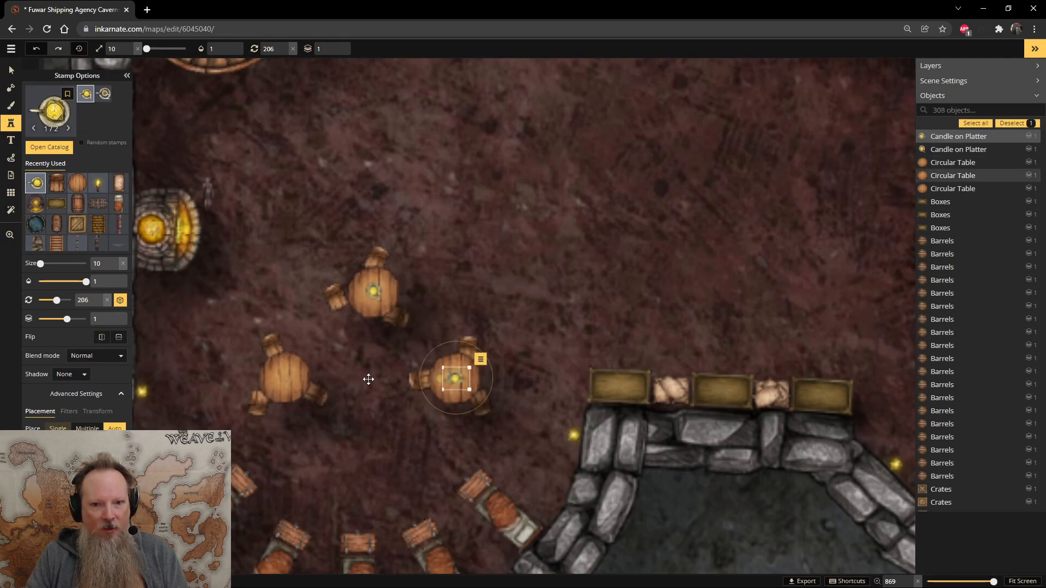
click(284, 379)
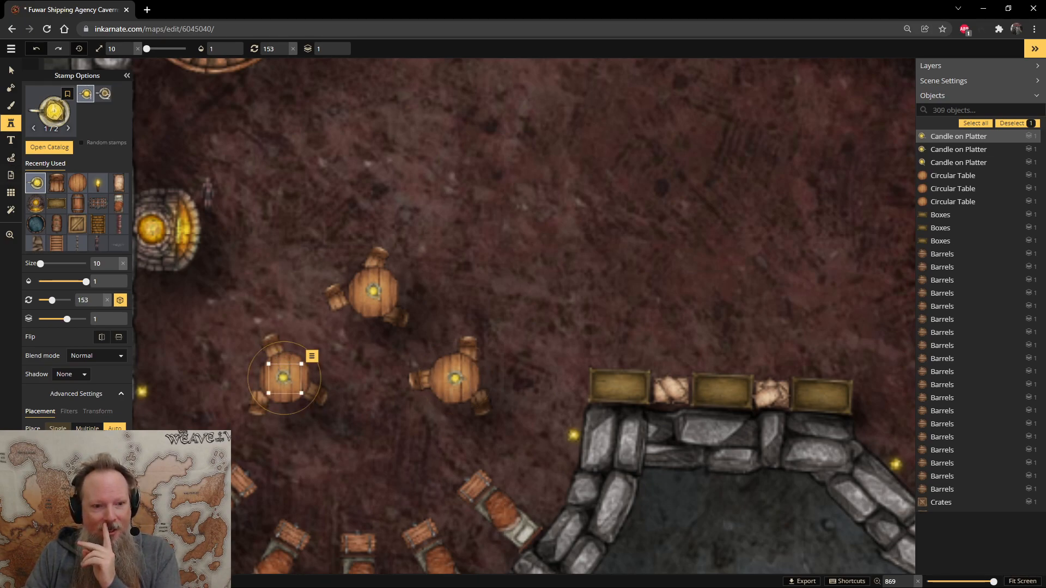
key(ctrl+s)
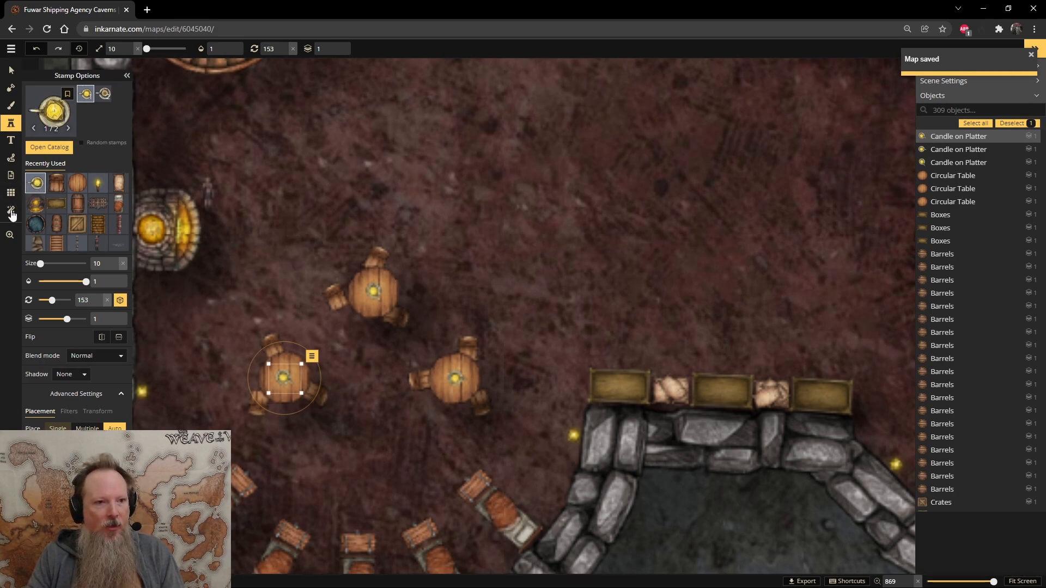
- Search the stamp catalog for "light" and choose the soft round glow, number 6 of the 8 Light stamps
click(12, 124)
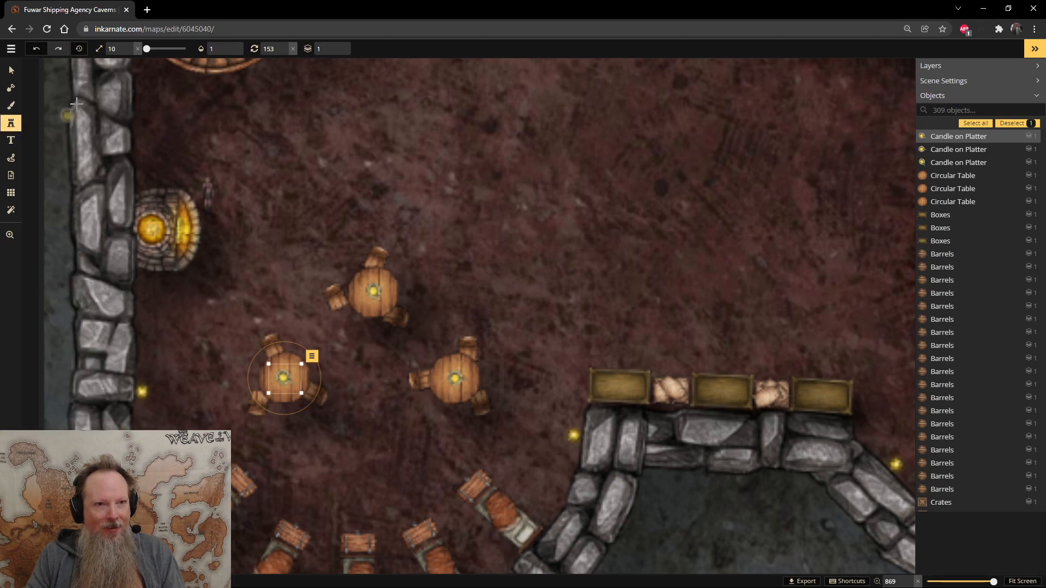
click(20, 128)
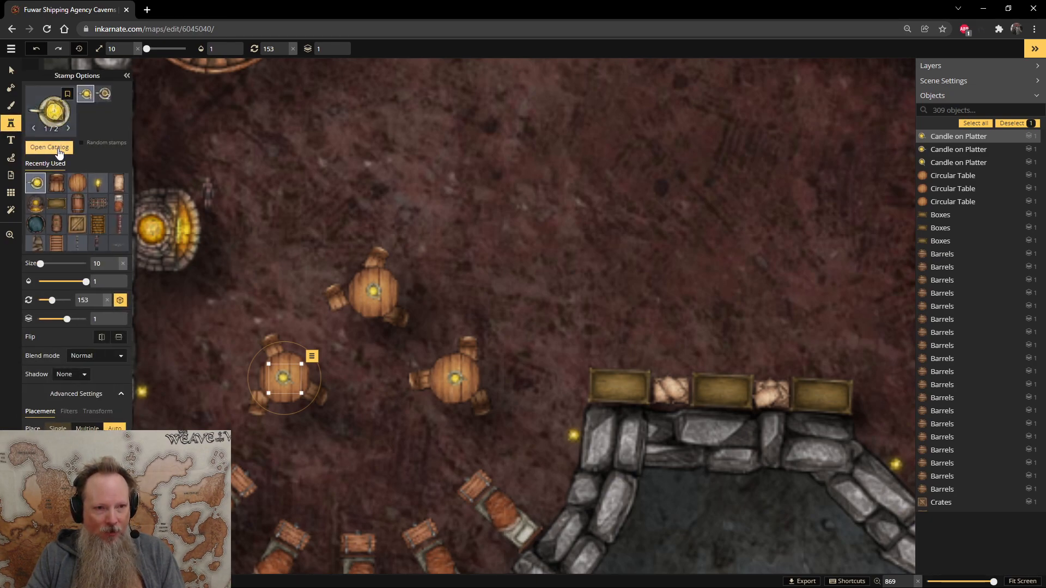
click(58, 148)
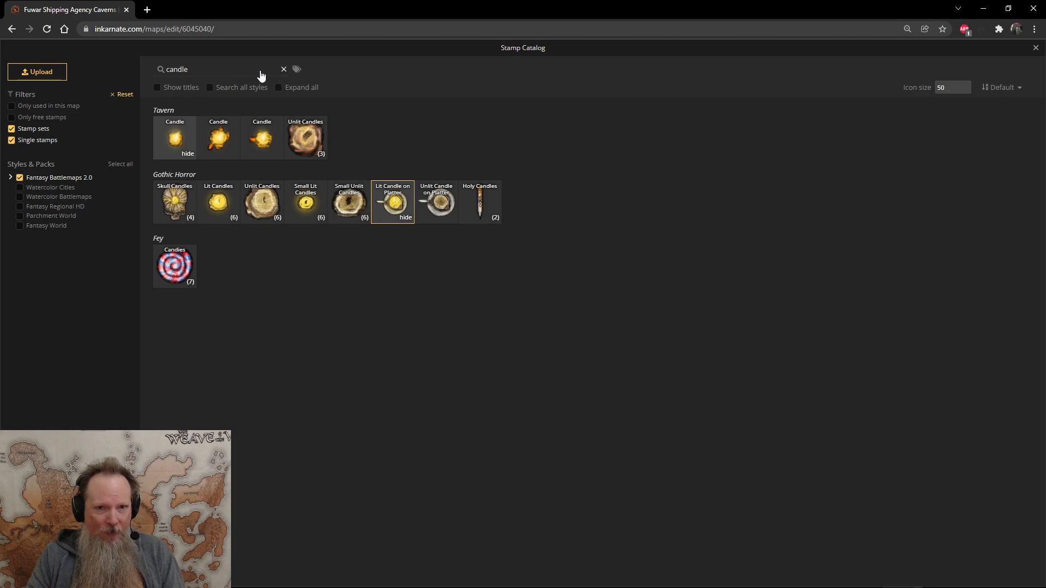
key(ctrl+a)
key(BackSpace)
text(light)
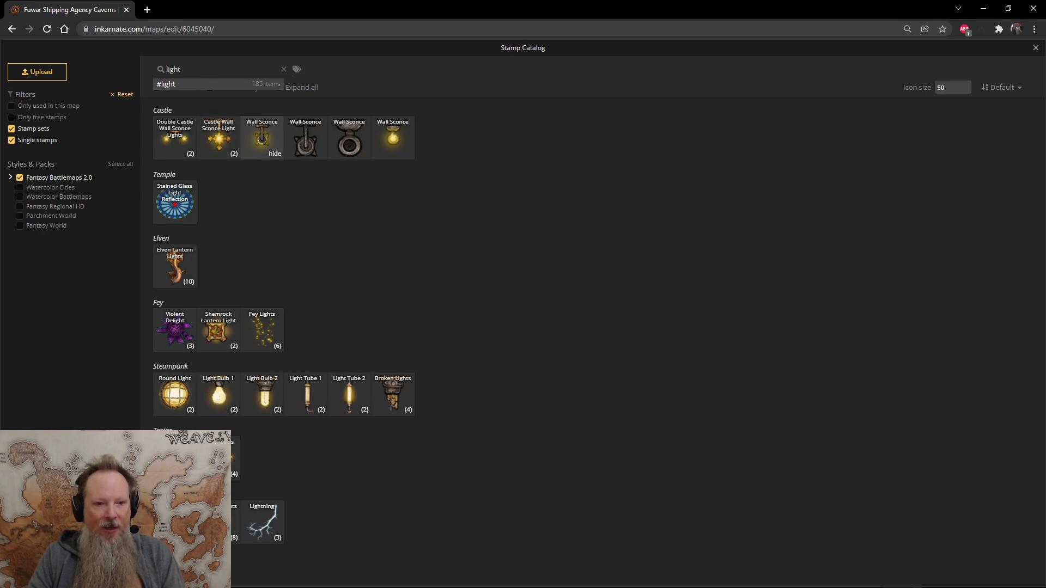
key(Return)
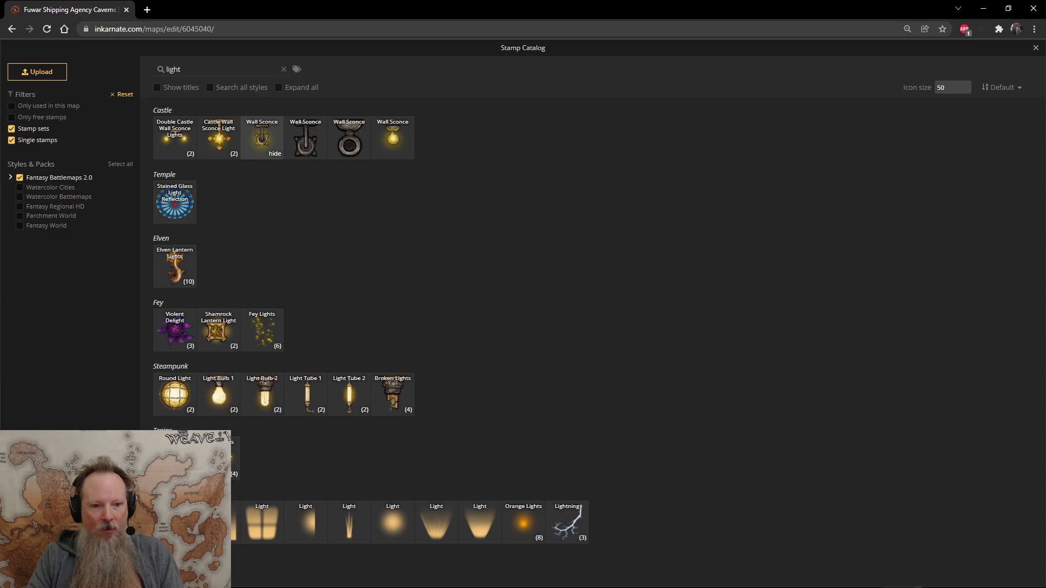
click(393, 527)
key(Escape)
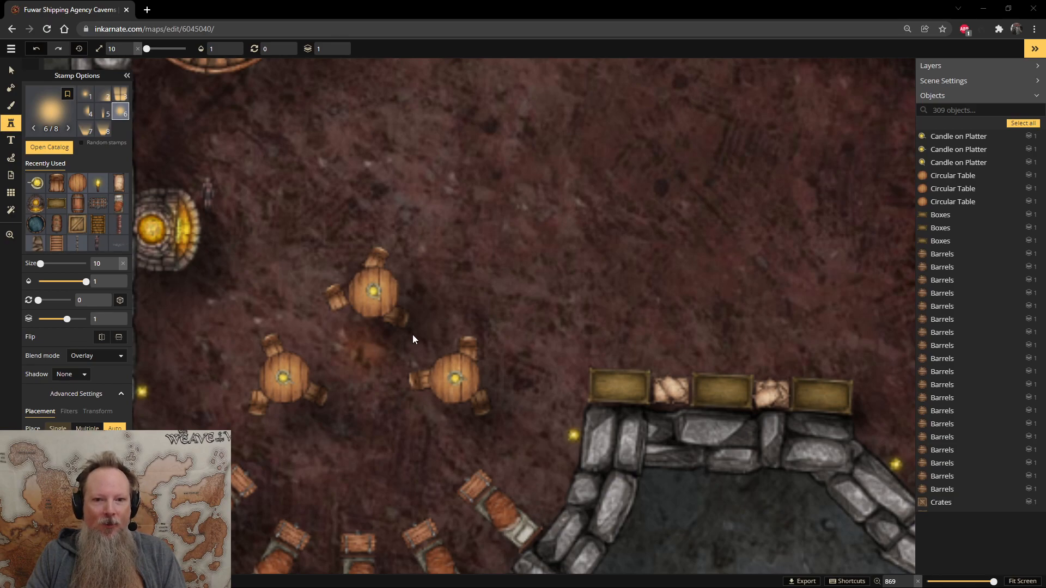
- Set the light stamp's size to 20 and place it over the candle on the uppermost table
scroll(484, 250, up, 7)
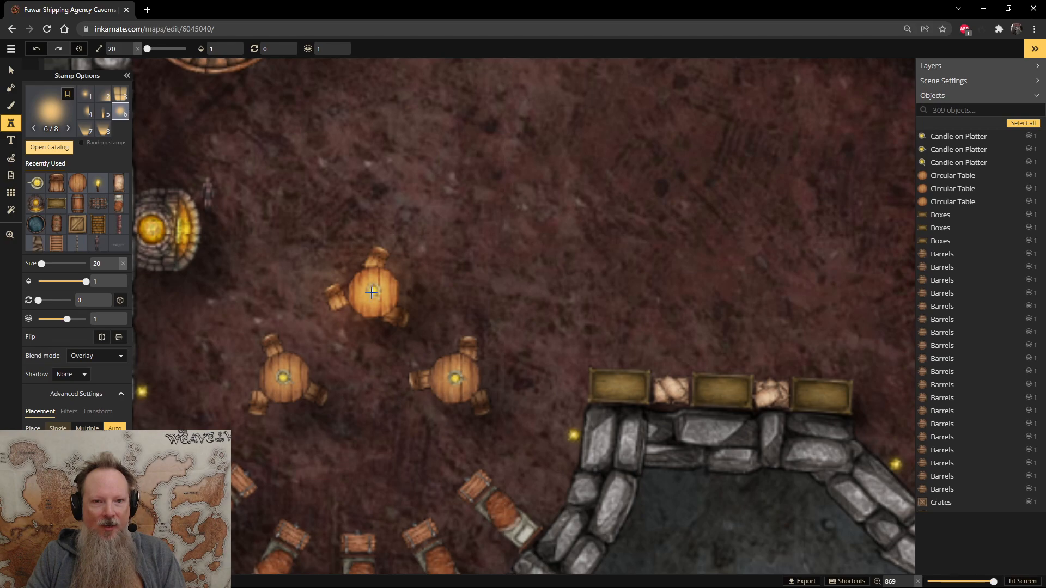
click(373, 293)
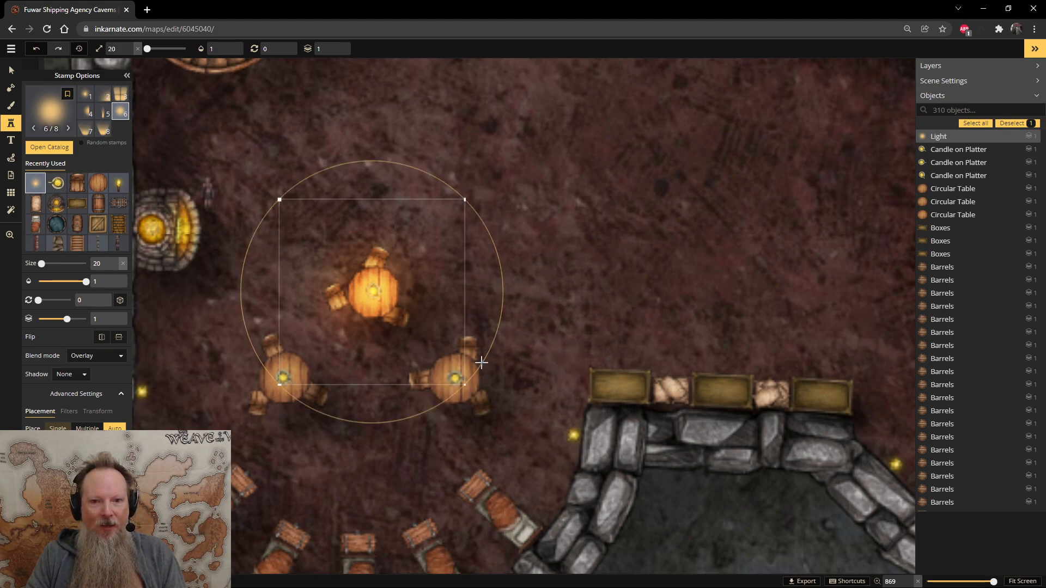
- Place the size 20 round glow over the candles on the two lower tables
key(Escape)
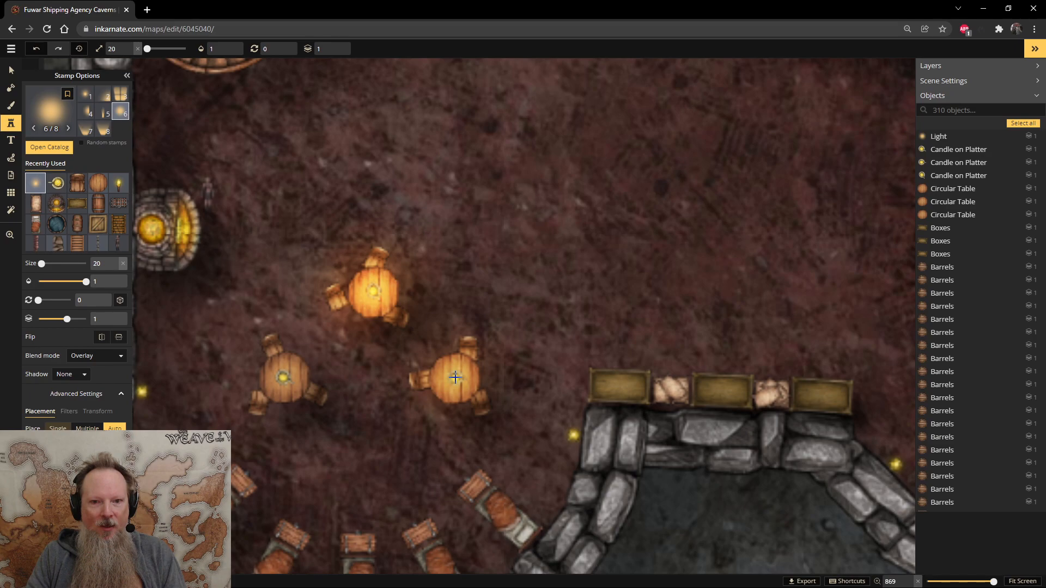
click(453, 380)
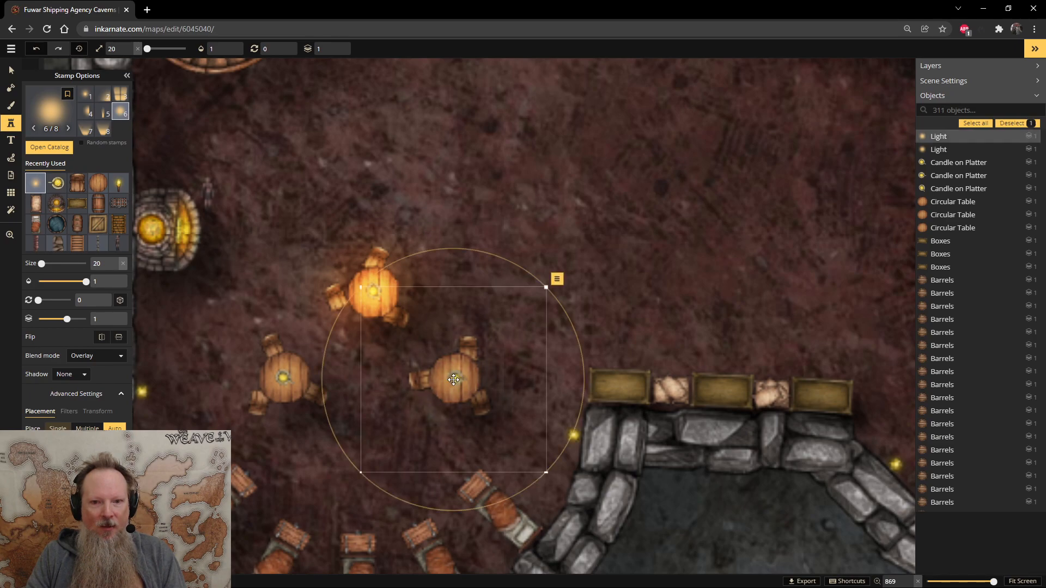
click(283, 380)
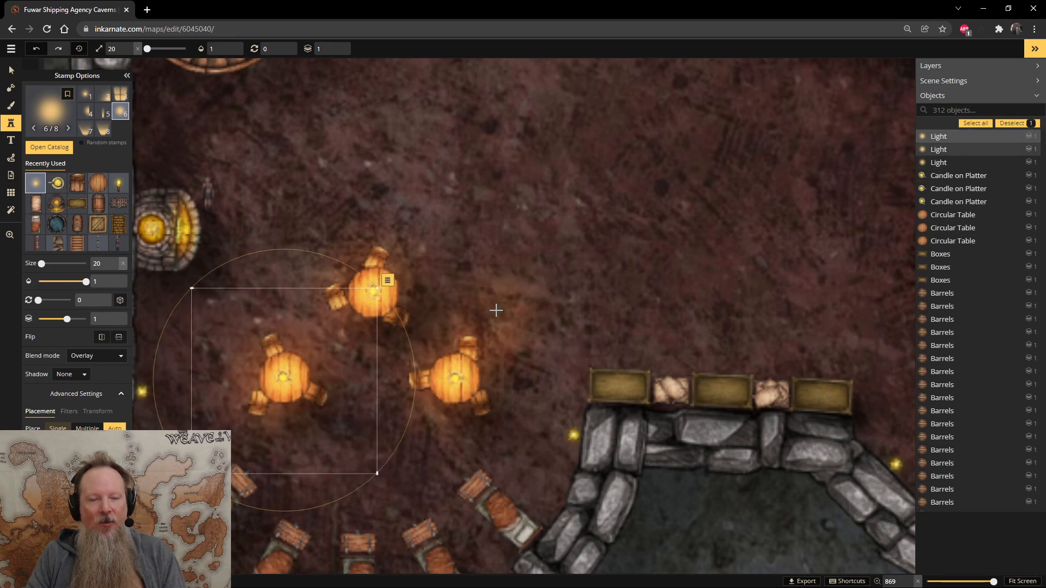
scroll(495, 311, down, 2)
scroll(496, 310, down, 1)
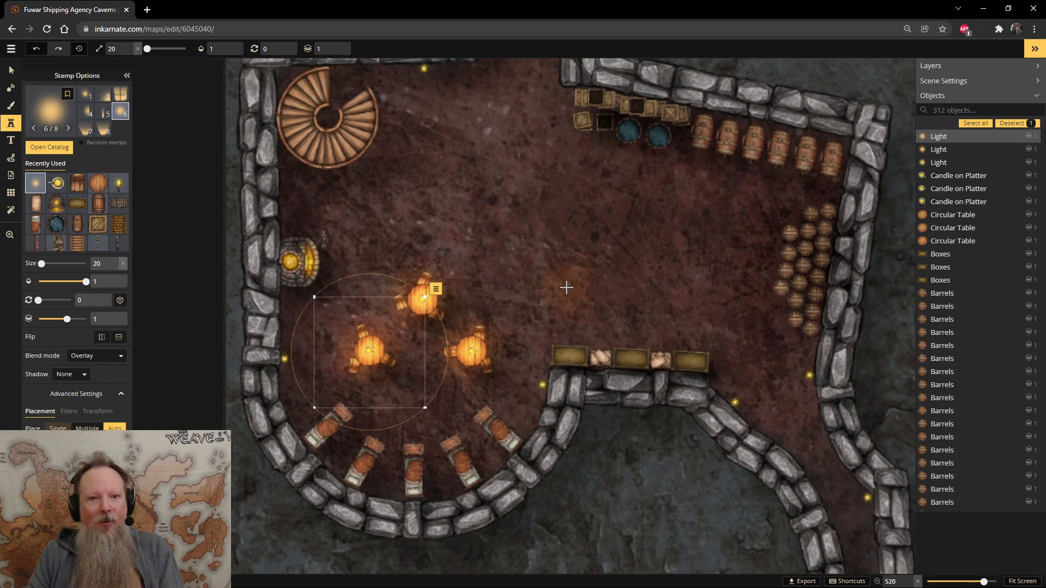
- Switch to Light stamp 4 of 8 and lower the layer to -2
click(85, 111)
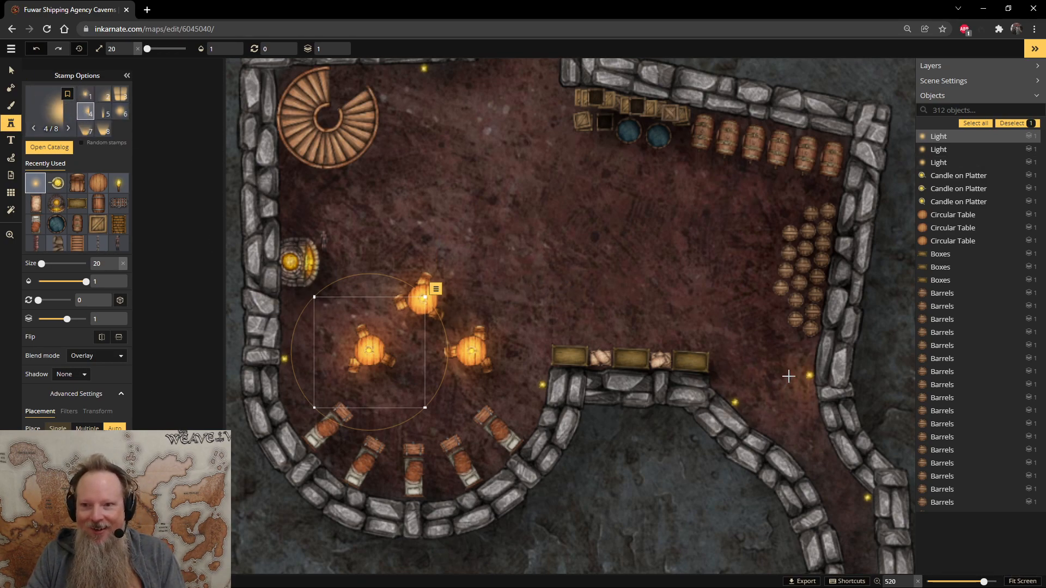
scroll(788, 376, up, 4)
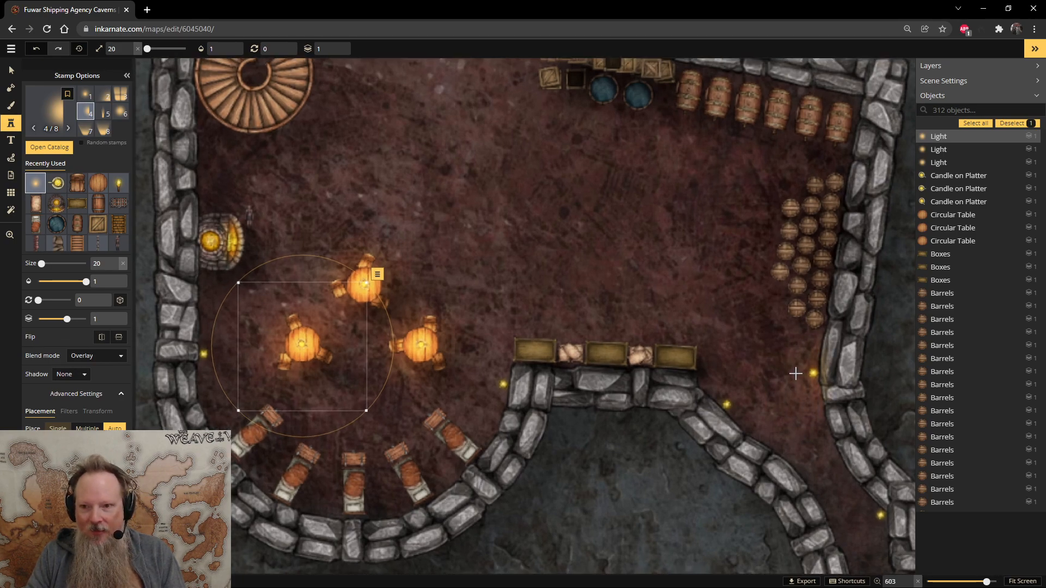
click(341, 52)
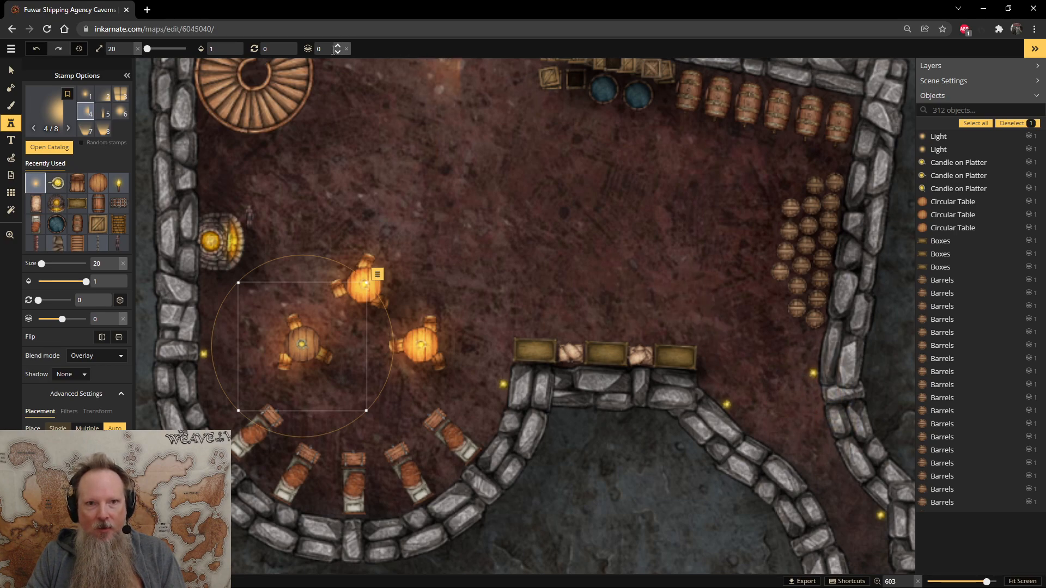
click(337, 52)
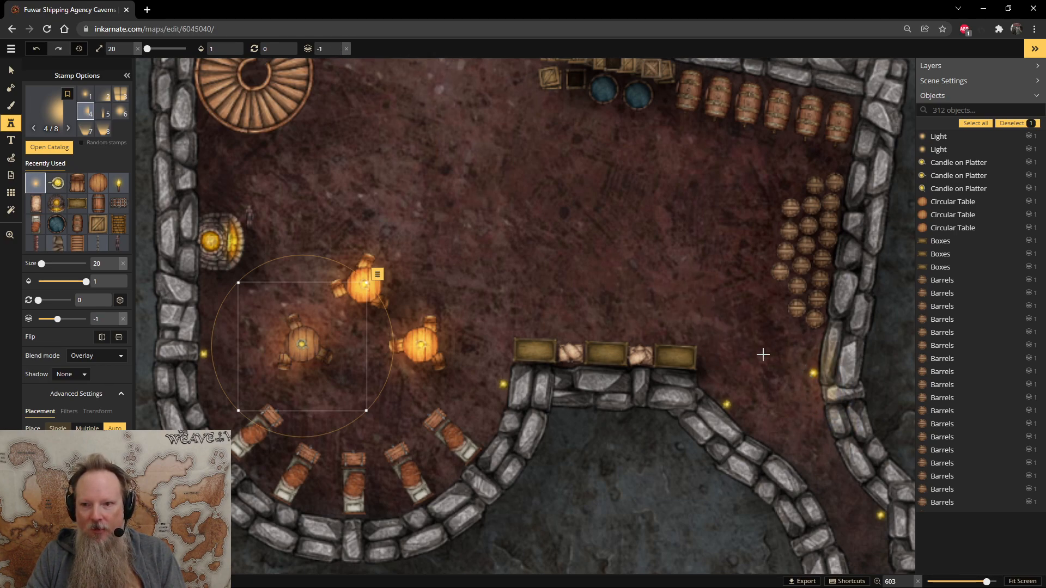
click(337, 53)
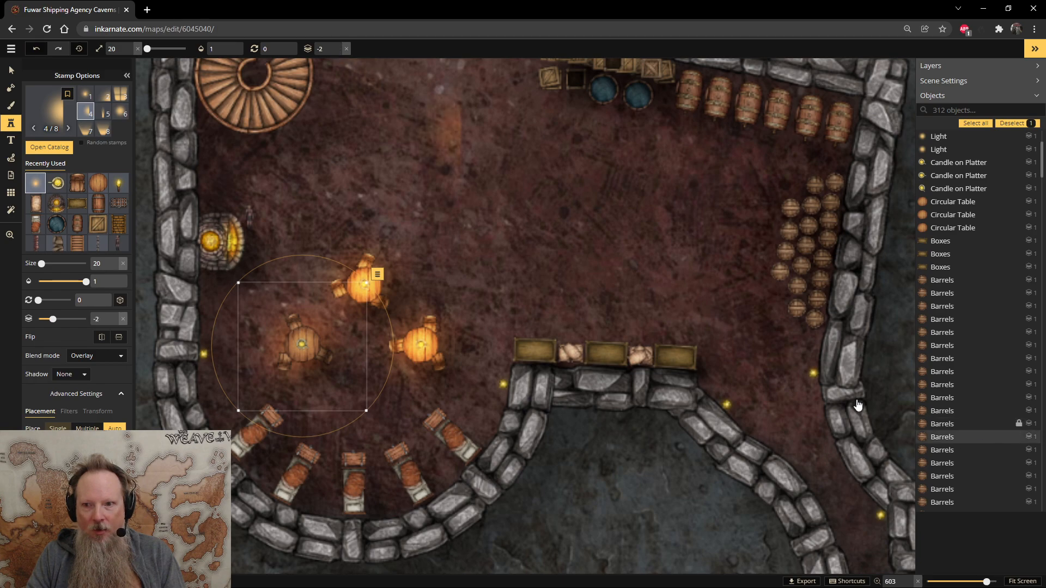
- Place the light at the wall torch just below the stacked barrels and set its layer to 1
click(795, 371)
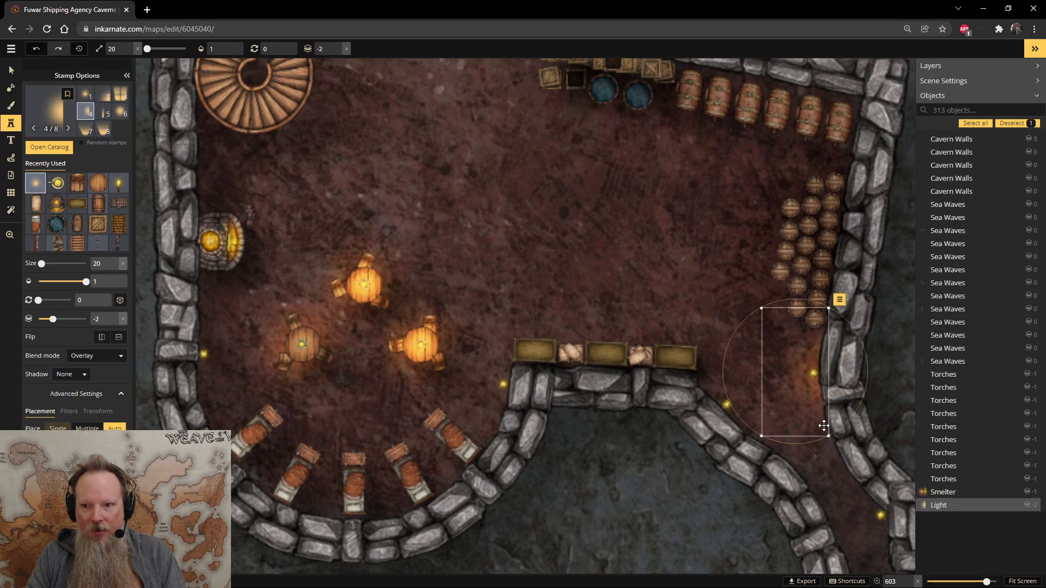
click(338, 47)
click(337, 47)
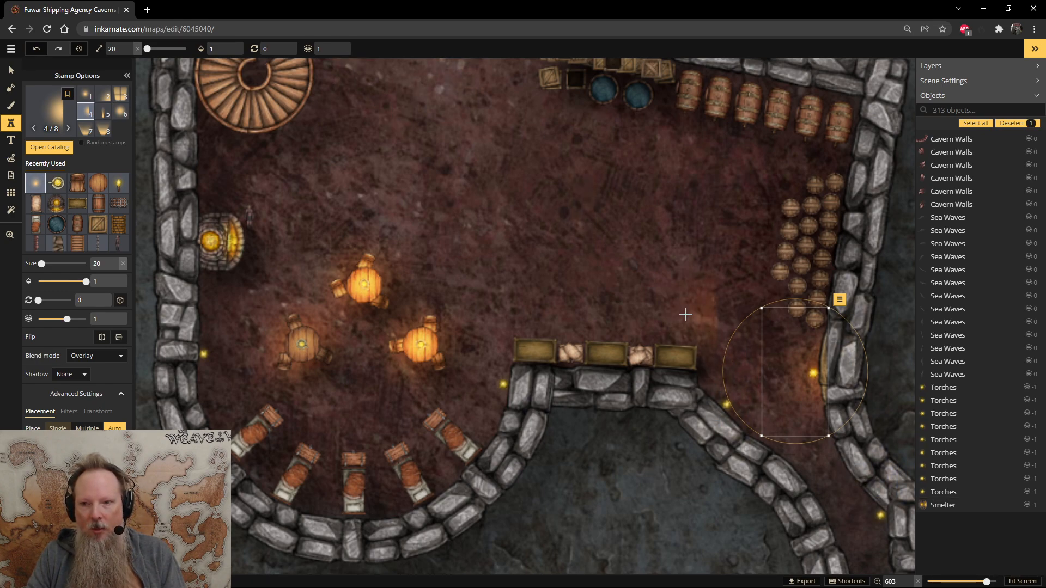
- Add a light at the torch on the diagonal wall beside the boxes, rotated to 135 degrees
click(686, 315)
drag(703, 241, 837, 427)
drag(707, 337, 758, 415)
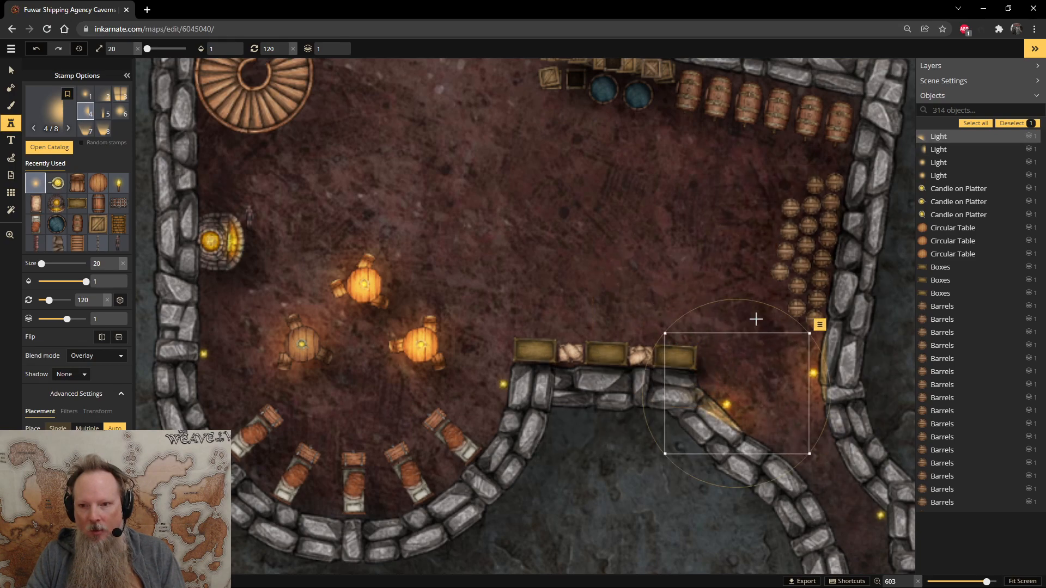
drag(763, 306, 784, 318)
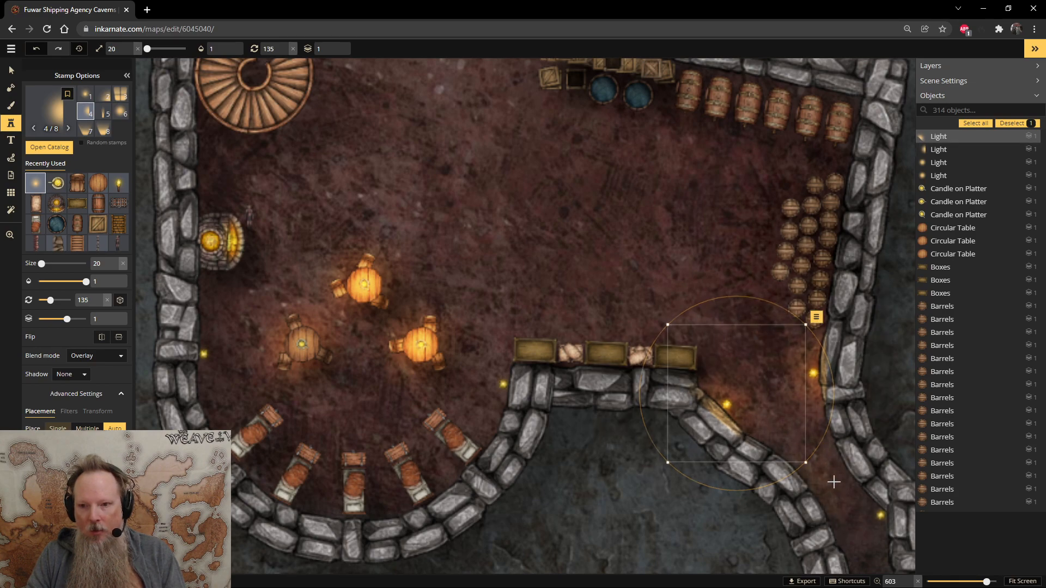
- Add a light at the corridor's lowest torch, where the stone wall meets the cavern wall, rotated to 198 degrees
key(space)
drag(843, 494, 681, 302)
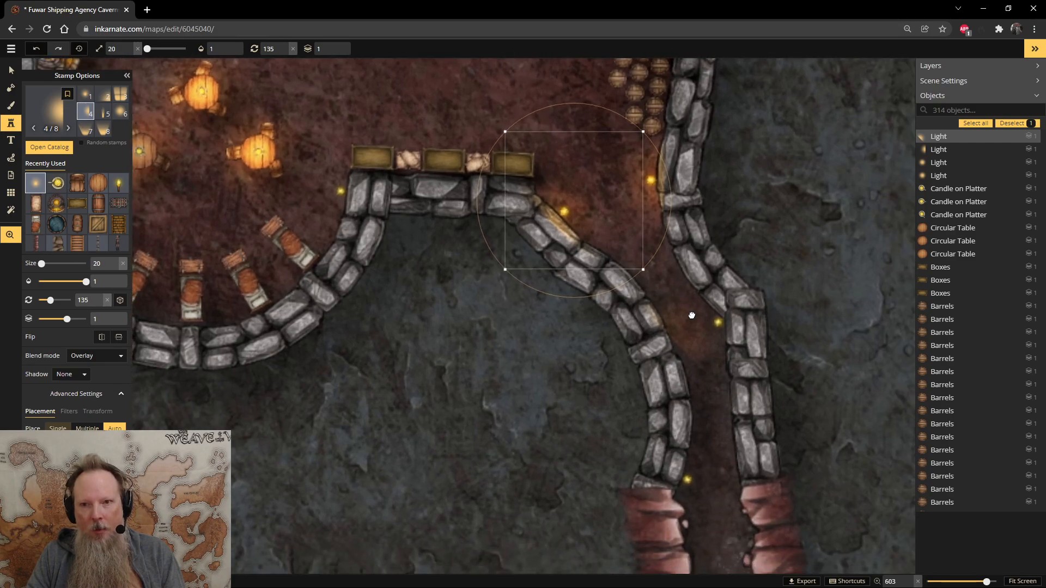
click(710, 435)
drag(740, 346, 716, 461)
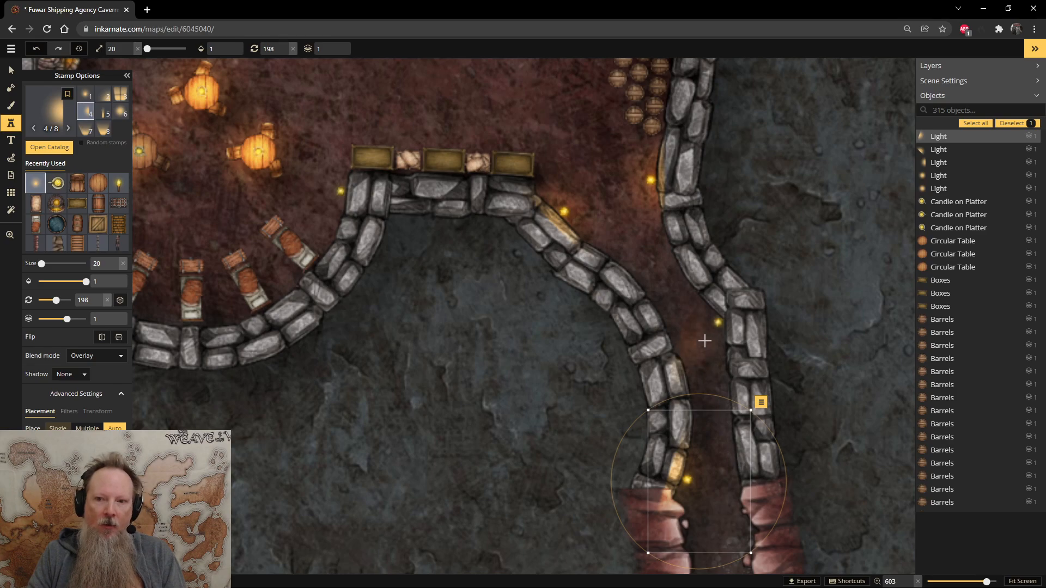
- Add a light at the middle torch on the corridor's east wall and rotate it to 319 degrees
click(690, 326)
drag(689, 240, 812, 403)
drag(736, 336, 750, 349)
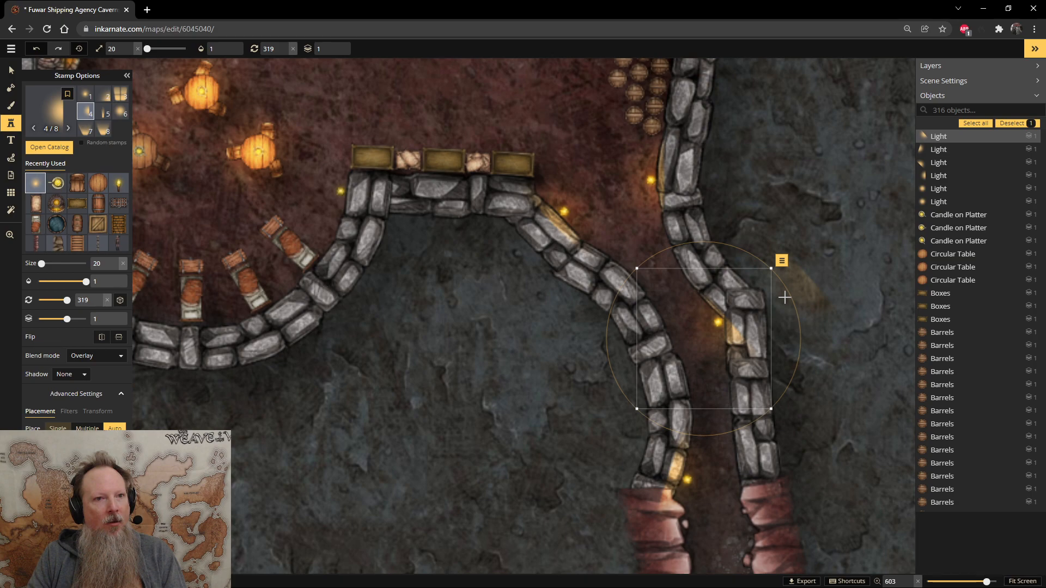
- Set the layer of the light at the corridor's east wall torch to 0, keeping Light stamp 4
click(105, 97)
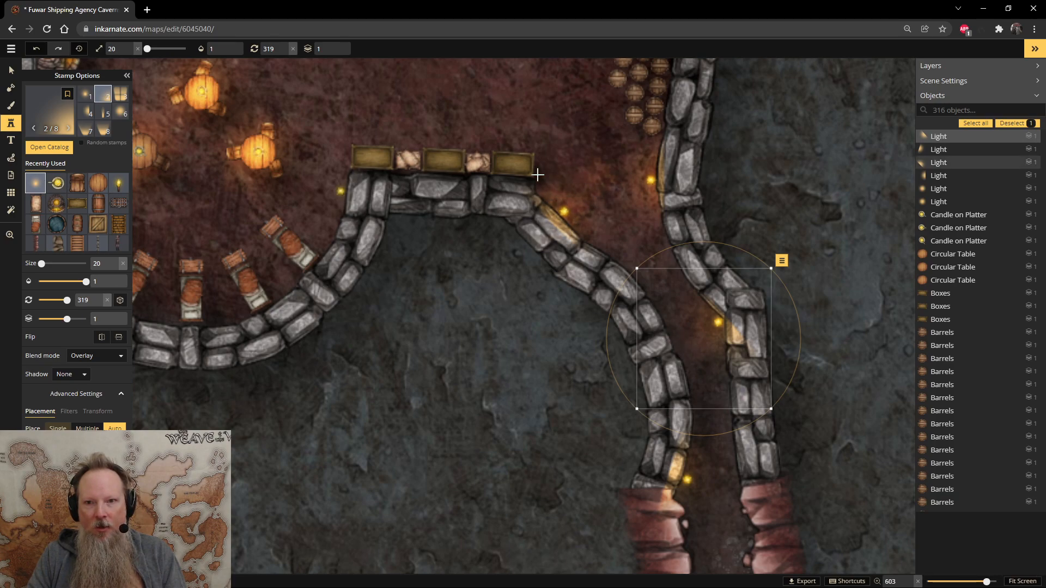
click(82, 112)
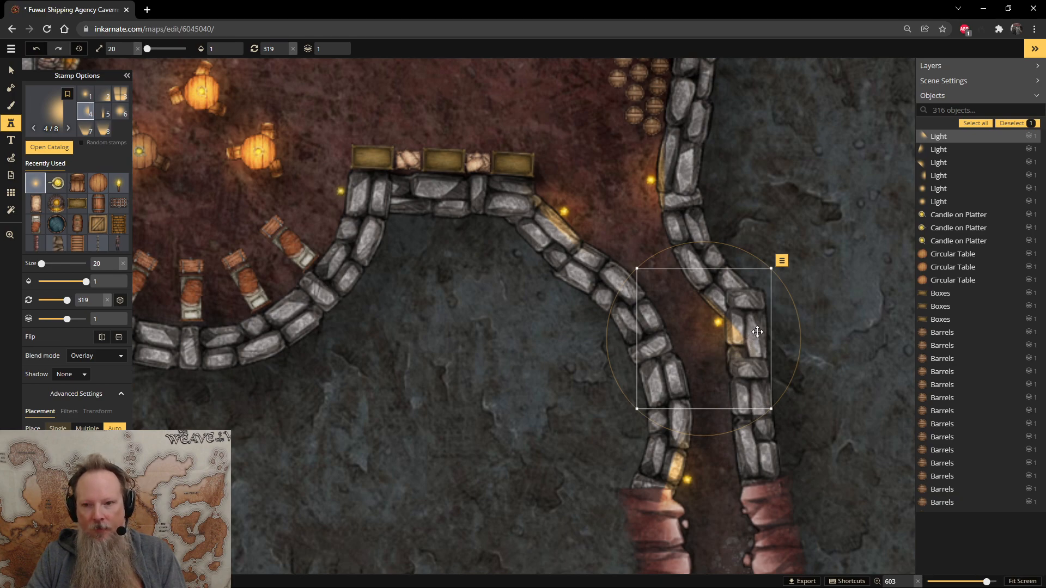
click(337, 53)
click(338, 53)
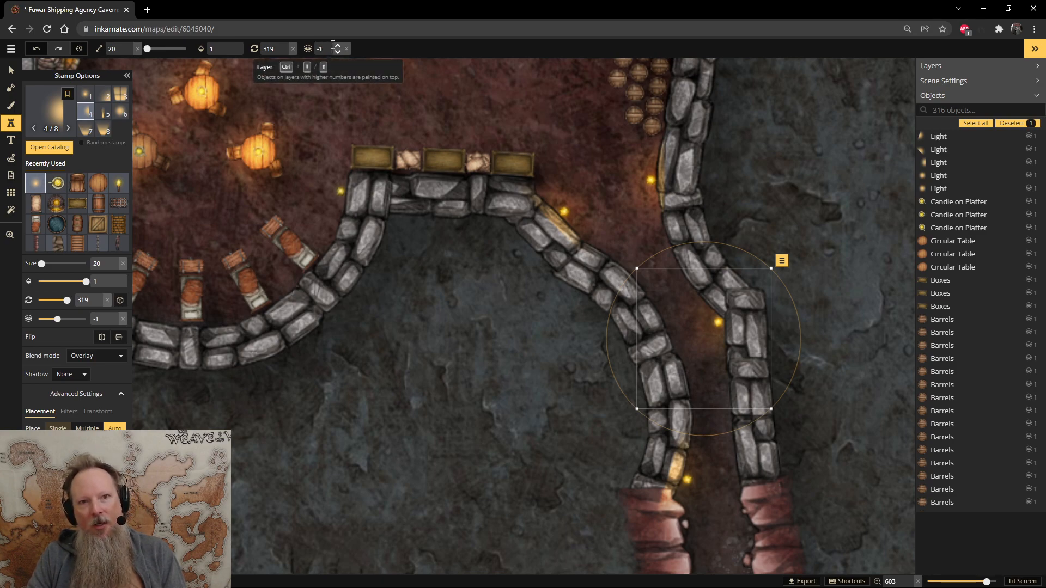
click(337, 45)
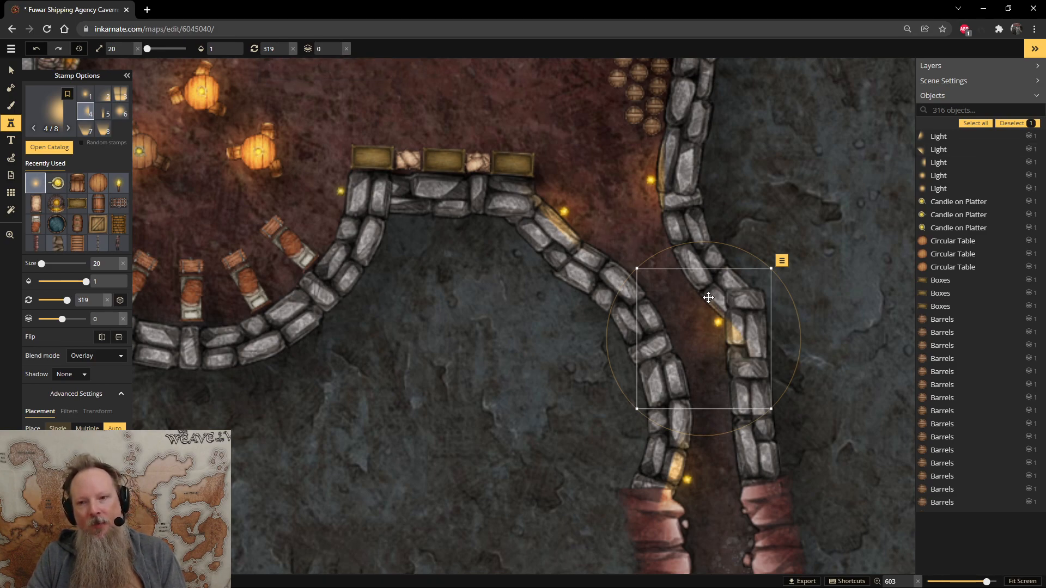
drag(753, 346, 812, 471)
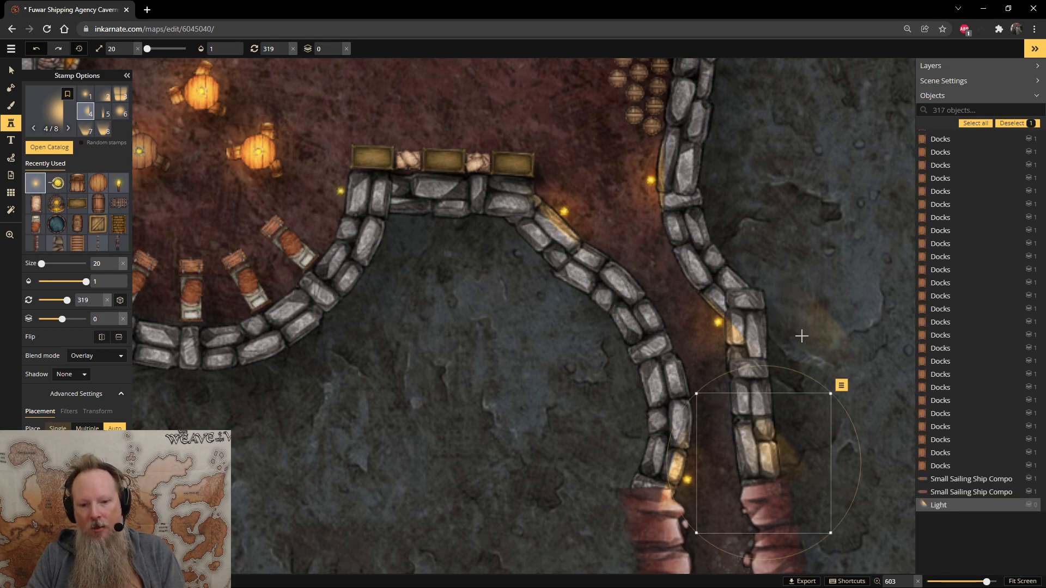
key(ctrl+z)
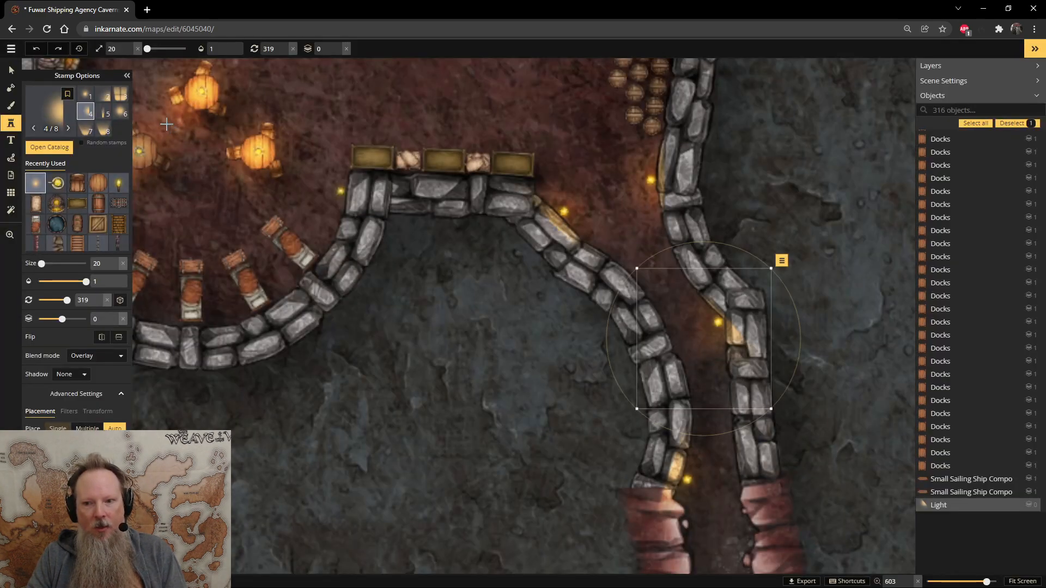
- Raise the stone wall segment beside the corridor's east torch to layer 1 and deselect it
click(770, 447)
click(753, 338)
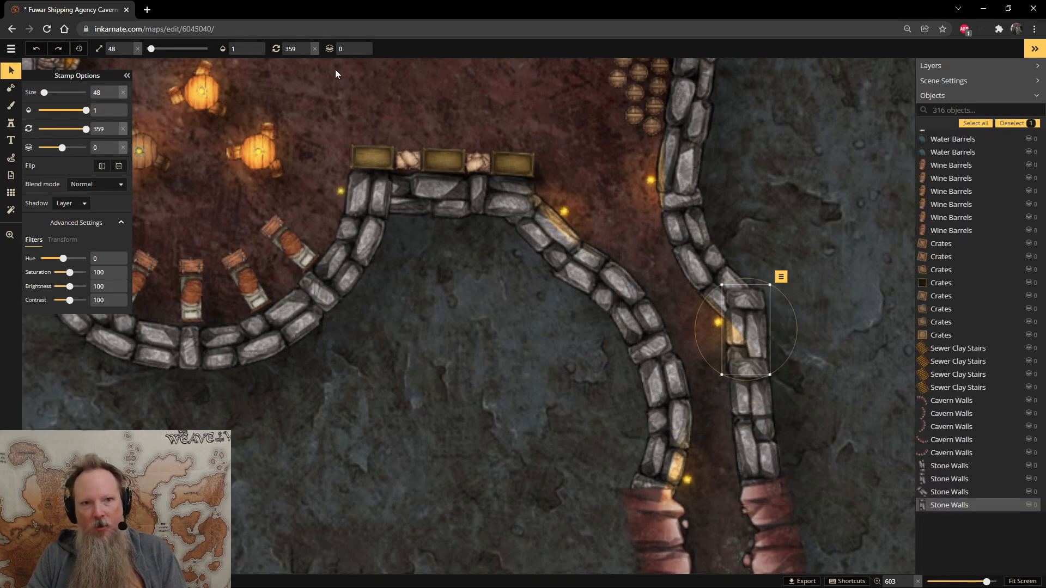
click(360, 49)
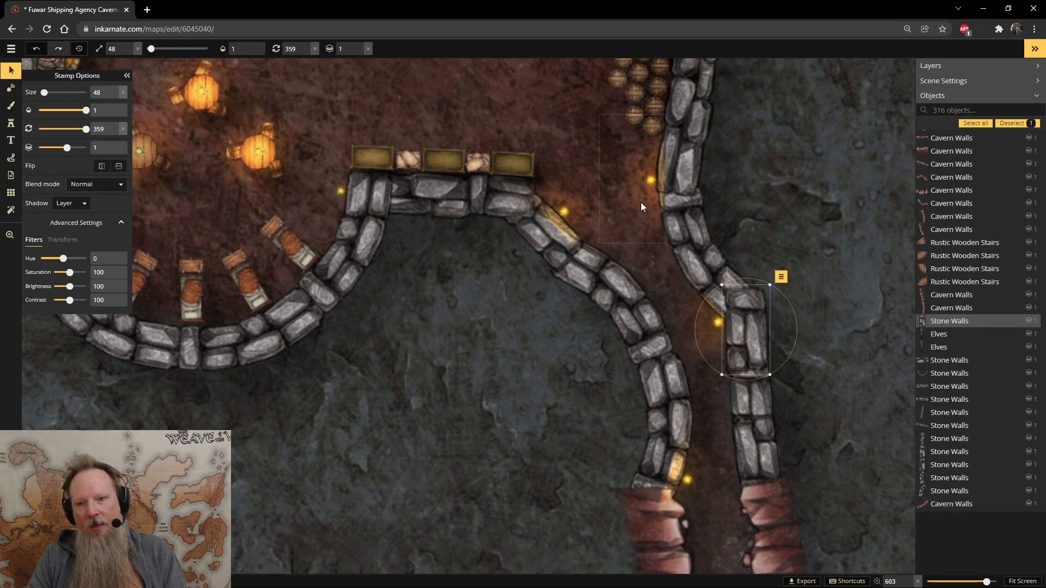
click(832, 269)
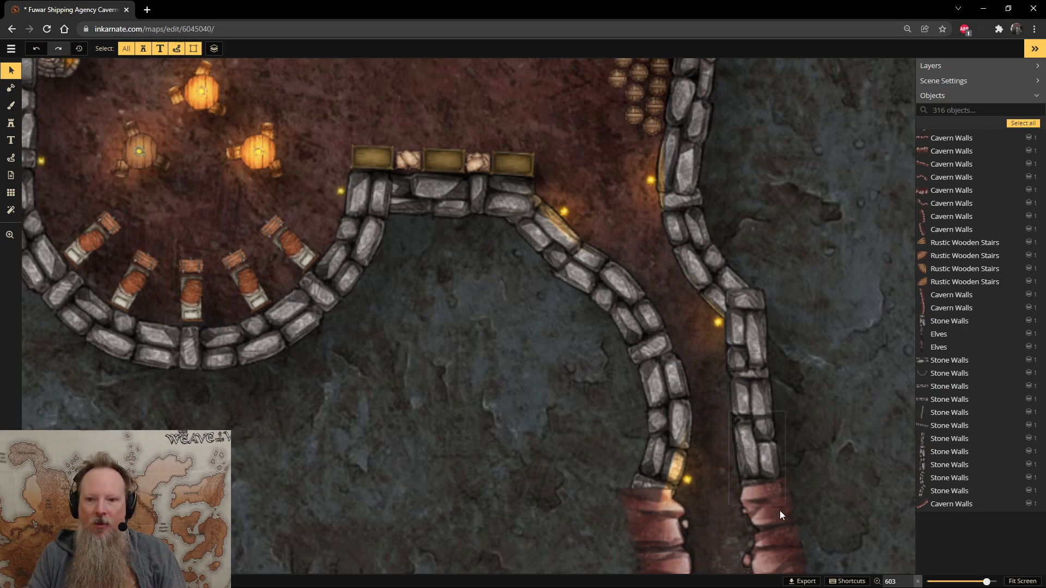
- Raise the red cavern wall below the corridor's lowest torch to layer 2
click(671, 525)
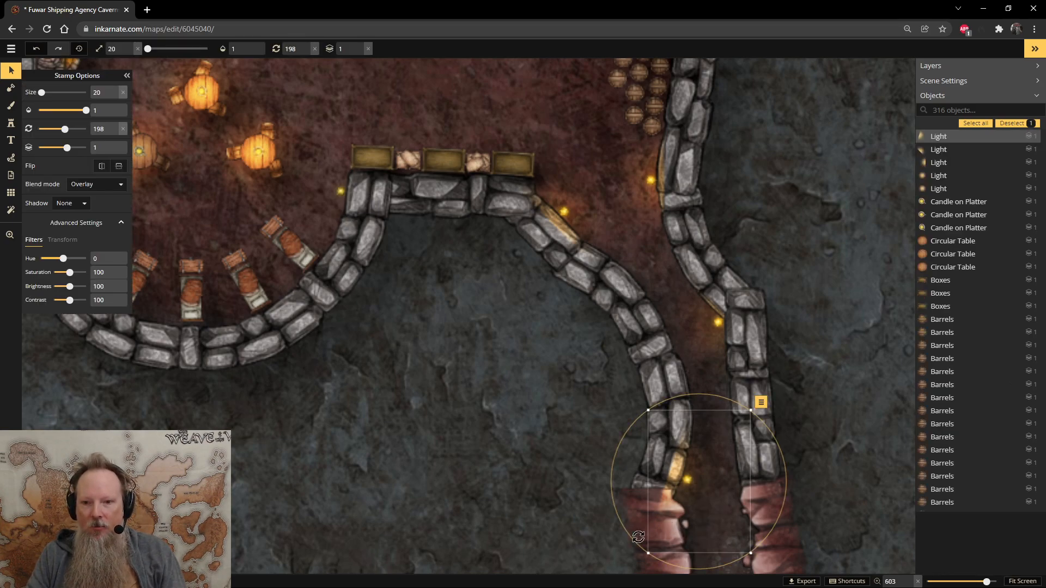
scroll(634, 537, down, 2)
scroll(561, 436, down, 2)
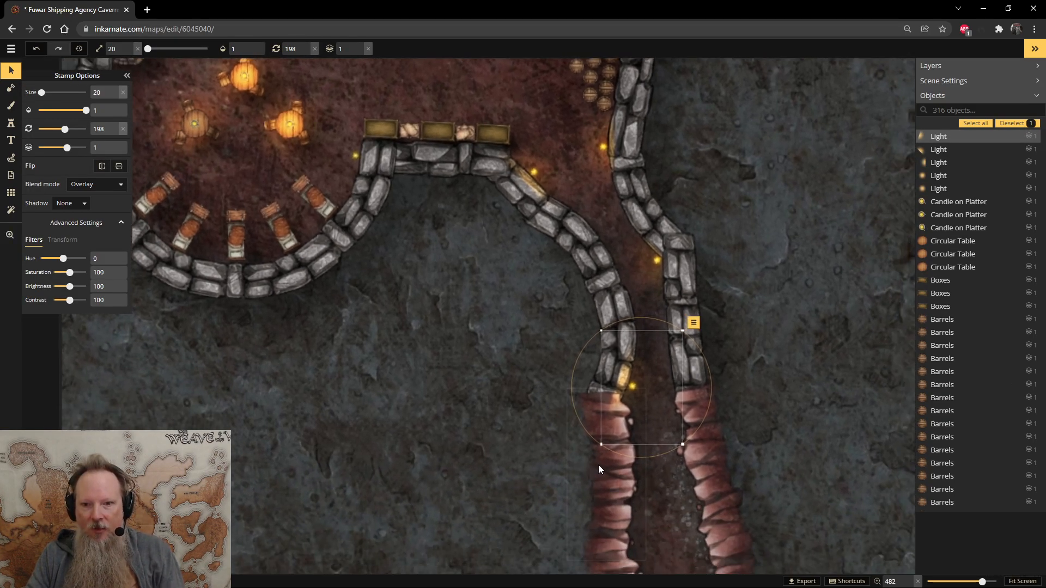
click(600, 470)
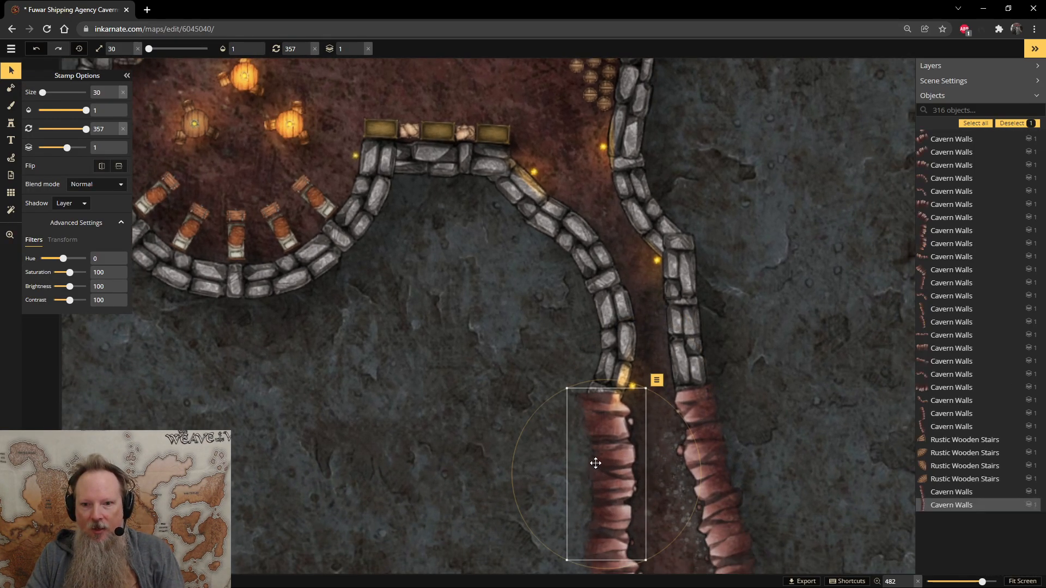
click(360, 46)
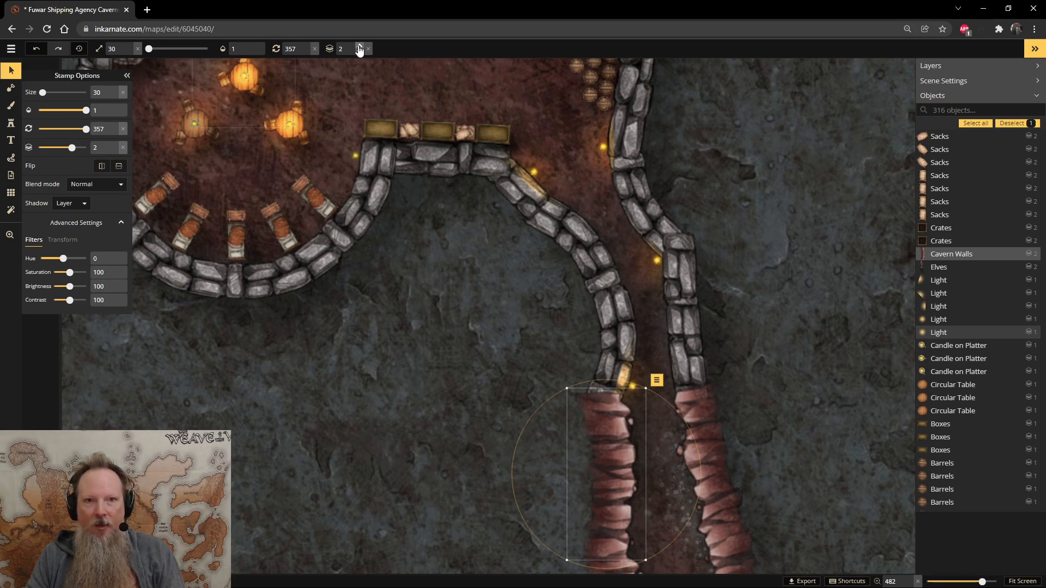
- Place Light stamp 4 on layer 2 at the torch by the west end of the box row and reduce its size to 21
drag(494, 301, 569, 483)
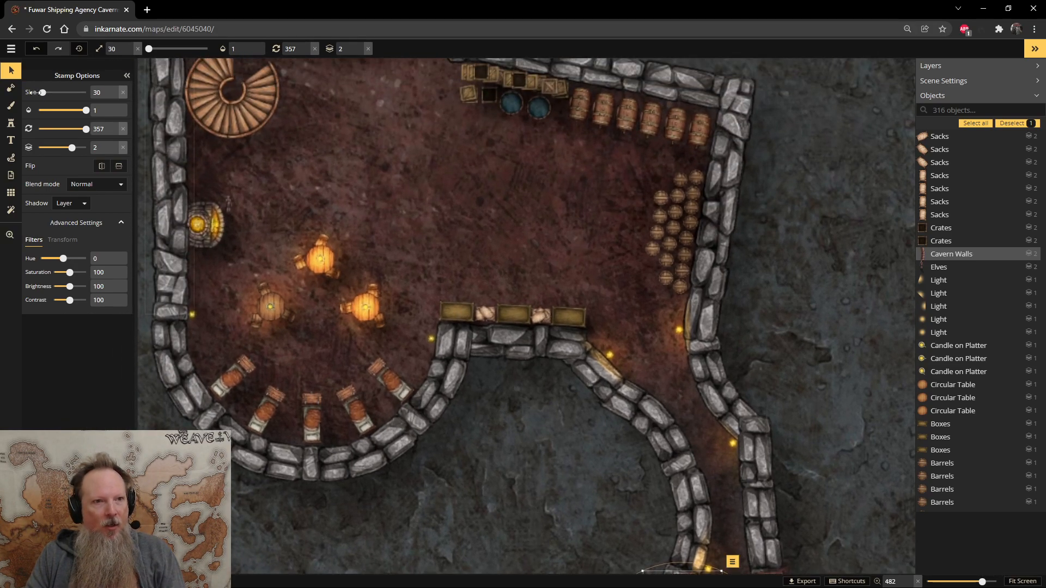
click(10, 125)
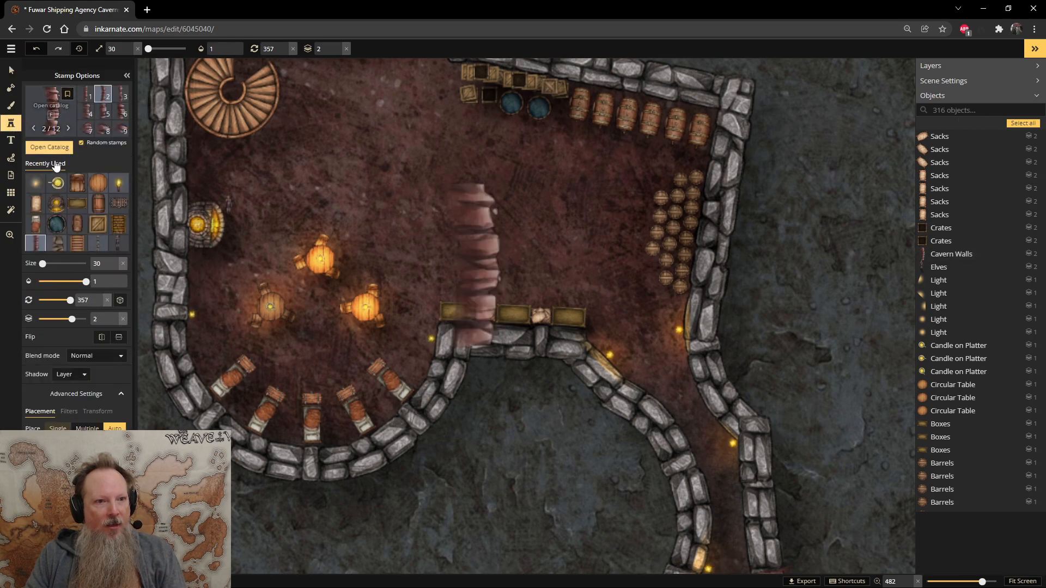
click(36, 182)
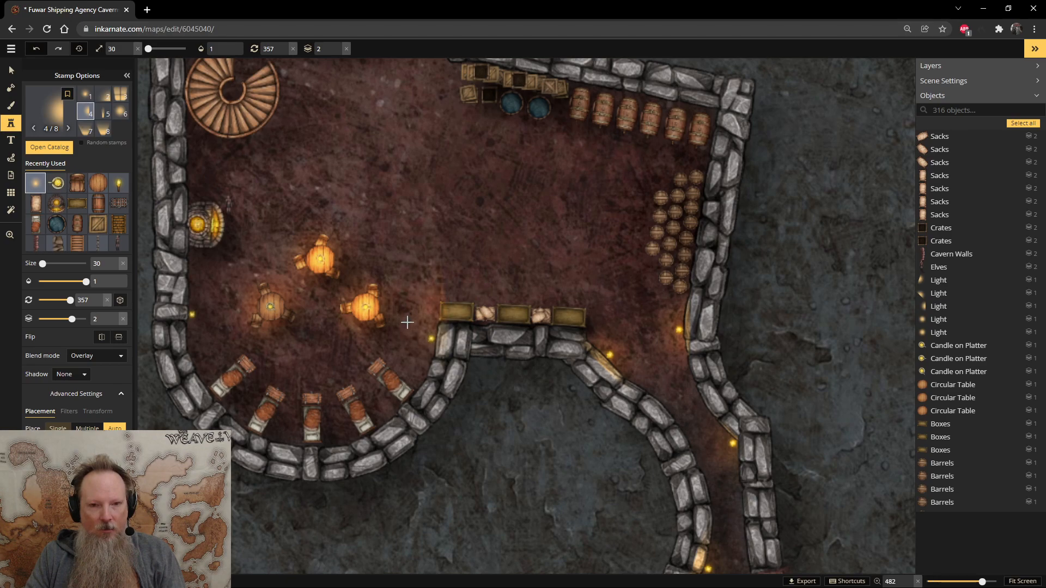
scroll(404, 344, up, 5)
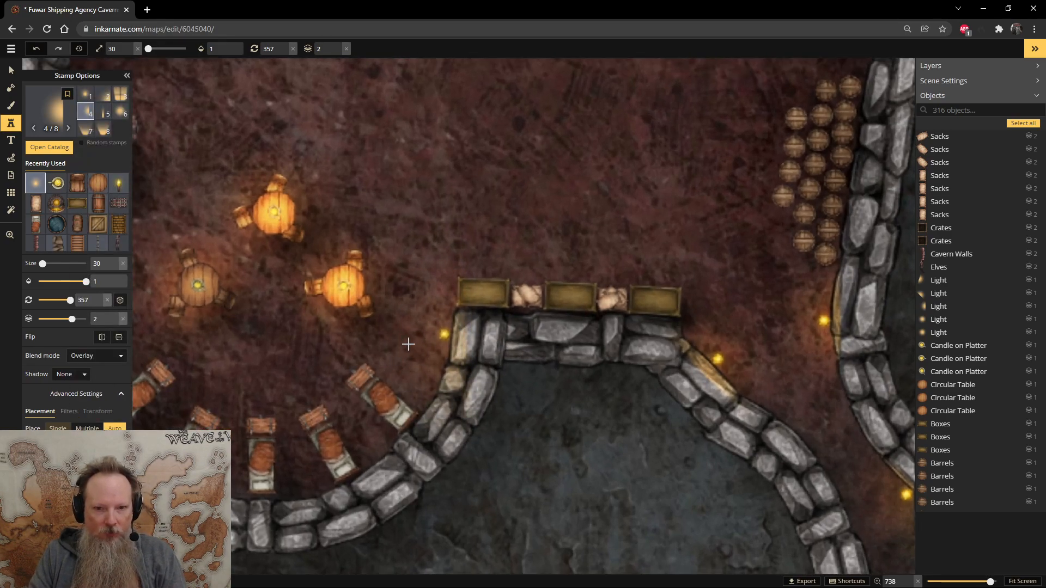
click(401, 344)
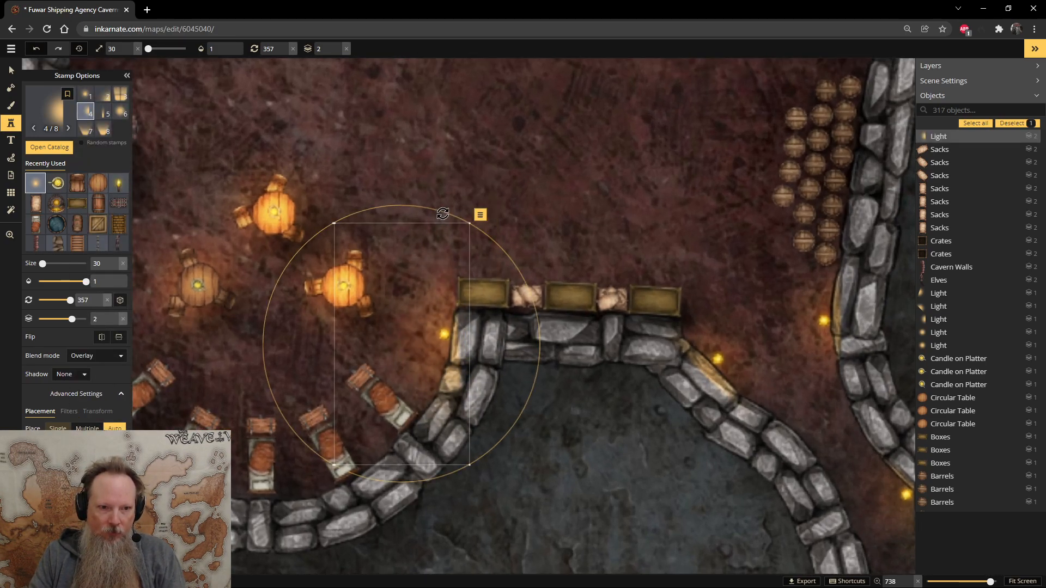
drag(334, 224, 337, 248)
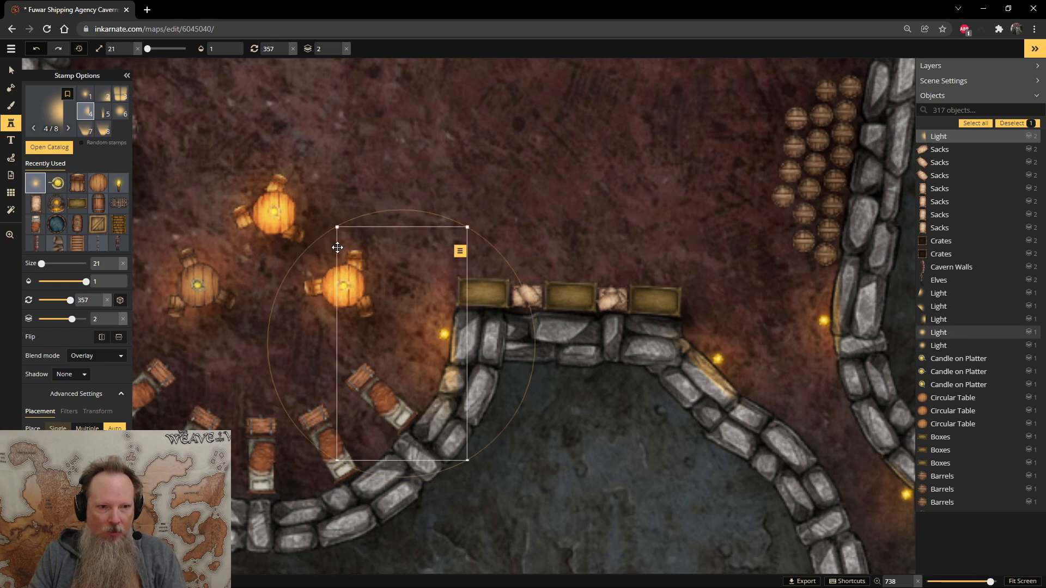
- Reduce the light by the box row's west end to size 20, rotate it to 9 degrees and align it with the torch
scroll(338, 247, down, 2)
drag(396, 254, 414, 253)
mouse_move(416, 309)
mouse_down()
mouse_move(437, 309)
mouse_move(432, 300)
mouse_up()
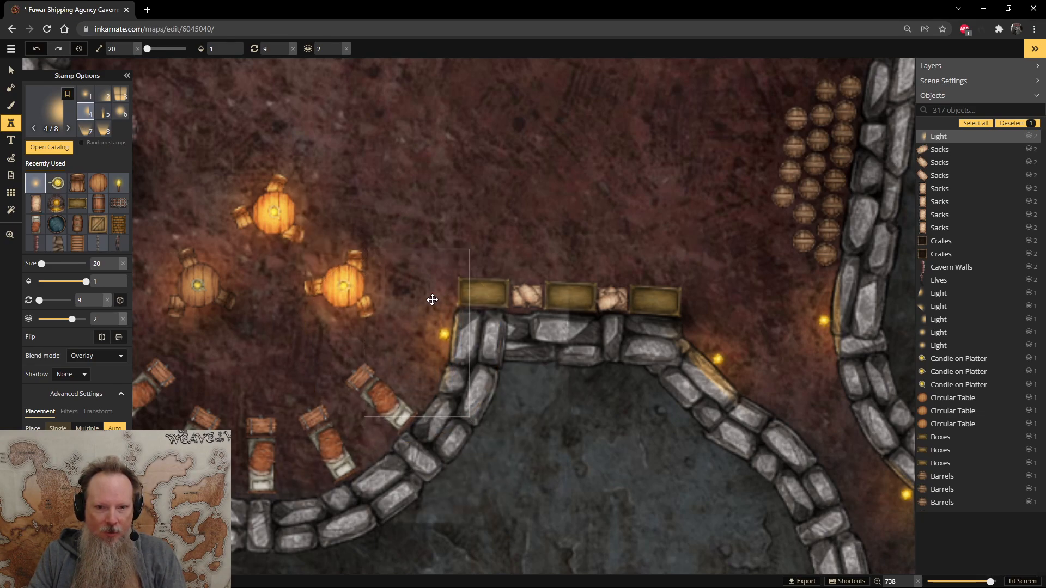
- Place a size 20 light at the torch on the room's west wall and rotate it to 182 degrees to face the wall
drag(370, 207, 591, 255)
click(341, 314)
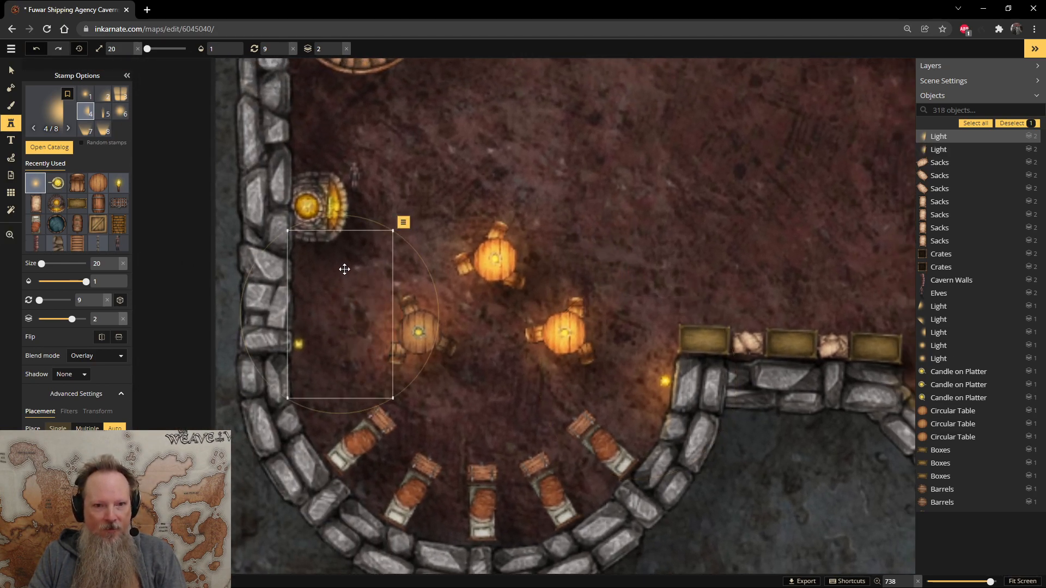
drag(358, 219, 335, 393)
drag(337, 313, 320, 342)
- Place a size 20 light at the torch on the northern corridor's west wall, keeping the 182-degree rotation
drag(479, 179, 470, 392)
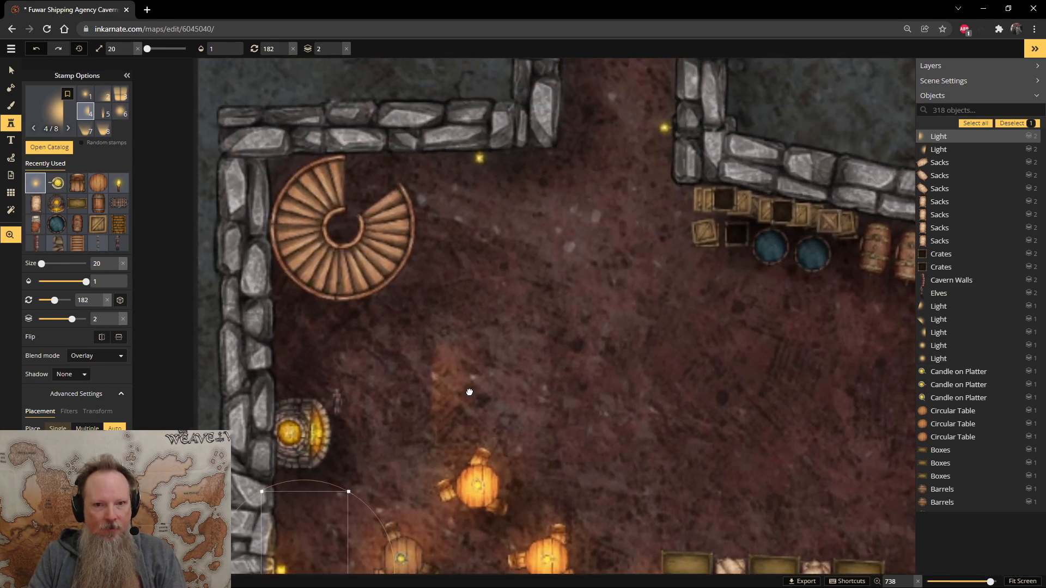
drag(611, 178, 537, 420)
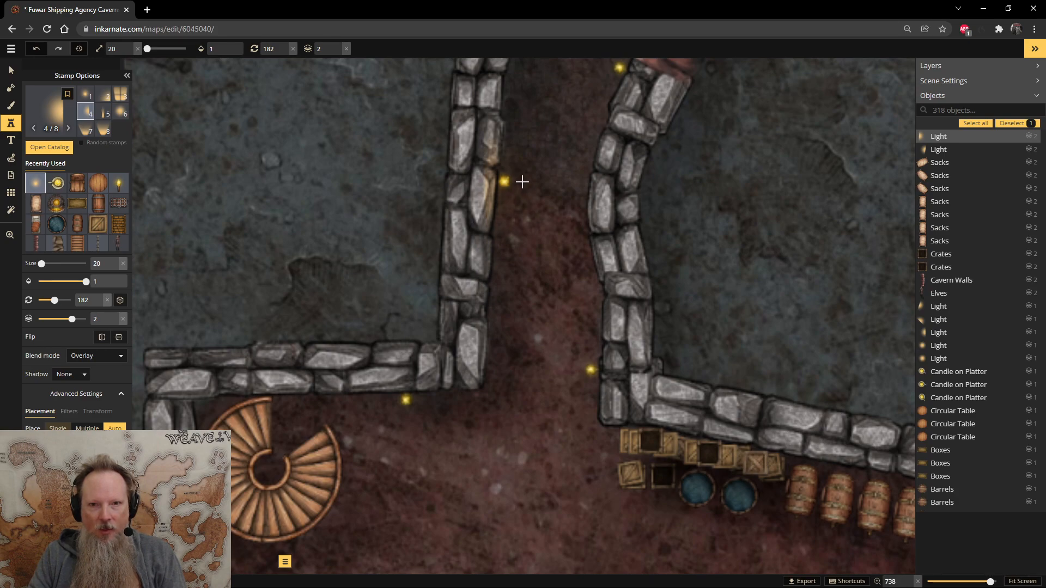
click(522, 181)
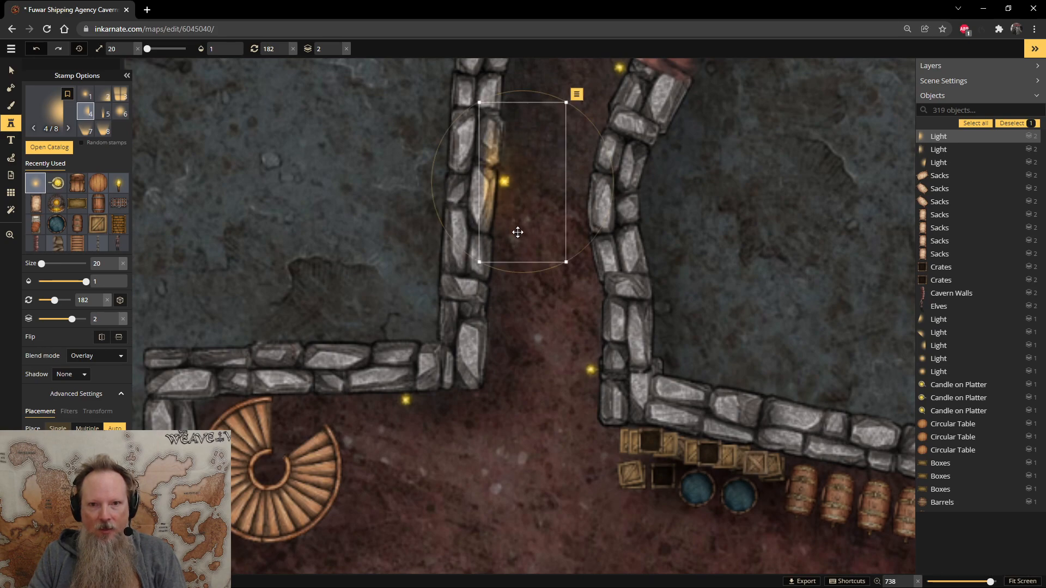
- Place a light at the torch on the wall beside the spiral stairs, rotate it to 272 degrees and align it with the torch
click(425, 462)
drag(474, 375, 563, 427)
drag(450, 442, 434, 403)
drag(442, 342, 446, 342)
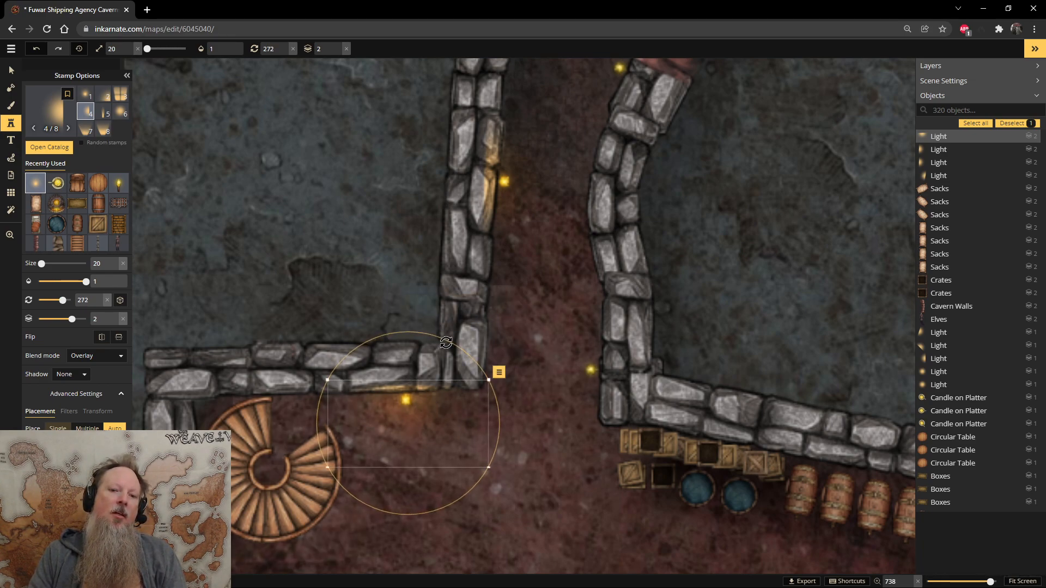
- Place a light at the torch near the corridor's southeast corner, rotate it to 1 degree and align it with the torch
click(547, 320)
drag(568, 234, 661, 341)
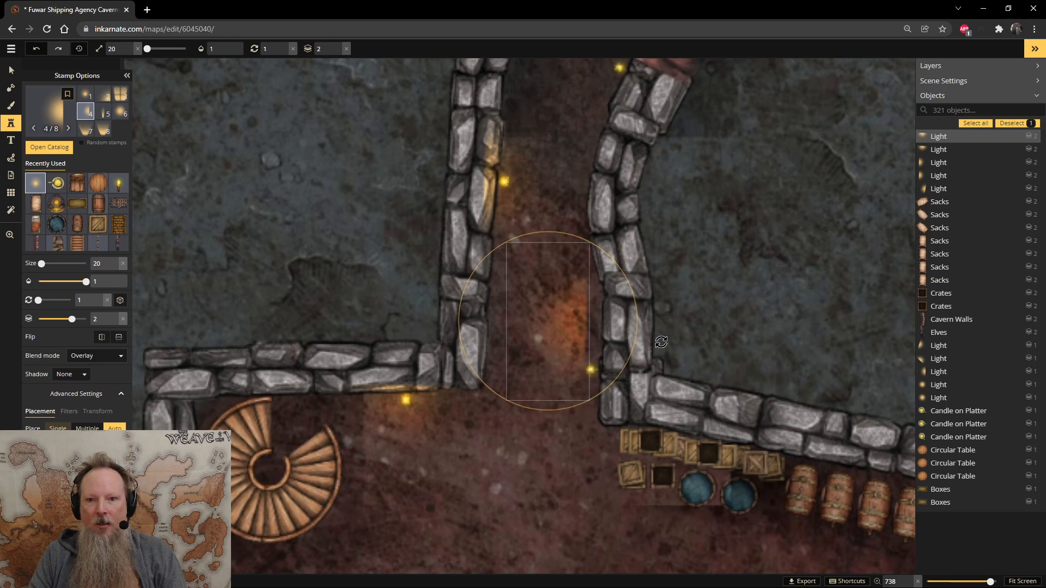
drag(555, 306, 581, 358)
key(space)
- Place a light at the torch below the corridor's red cavern wall, rotated to 23 degrees, and undo the extra light placed on that wall
drag(682, 175, 641, 322)
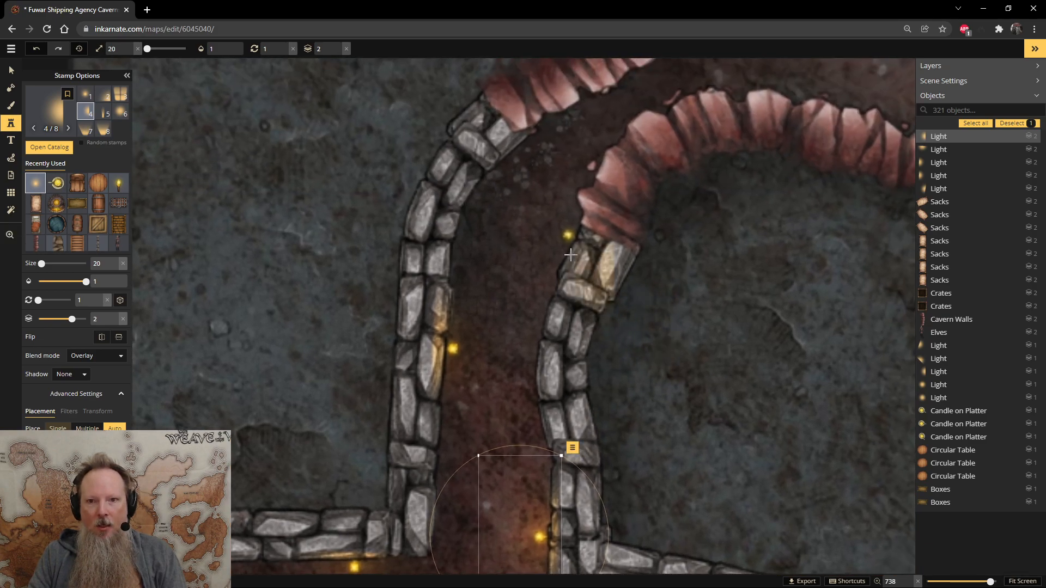
click(551, 231)
drag(569, 146, 606, 155)
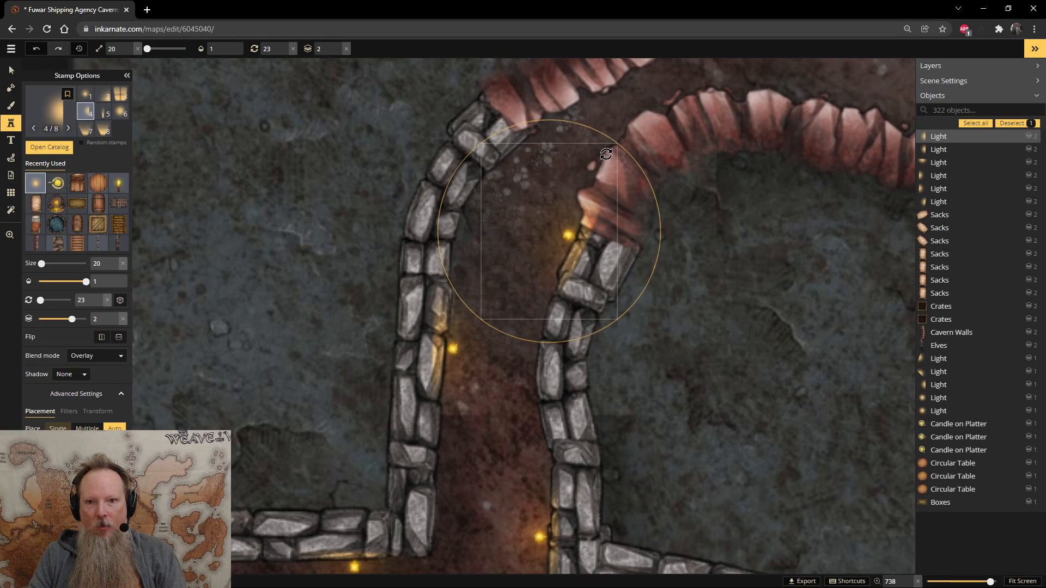
click(671, 148)
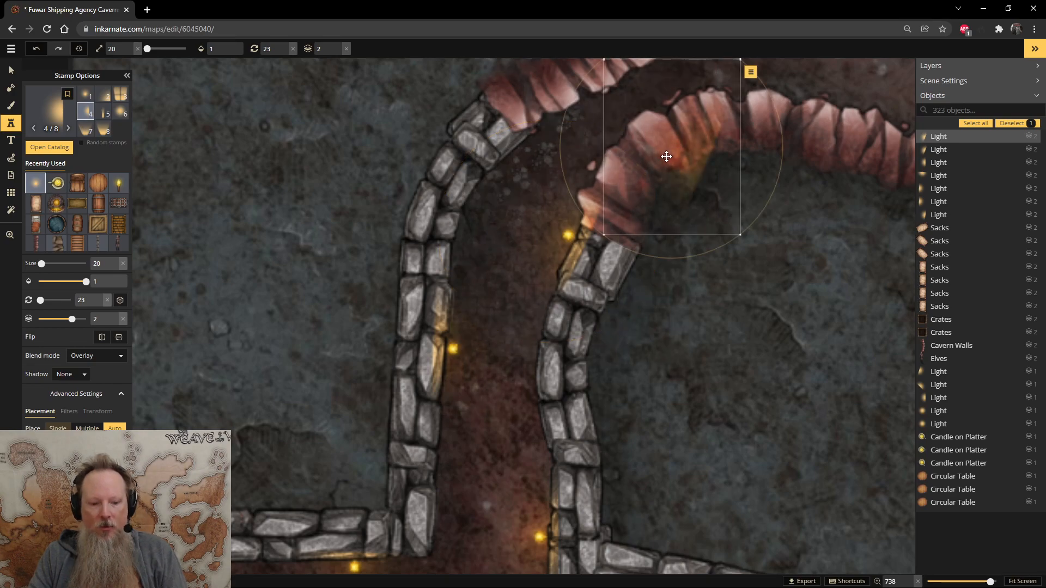
key(ctrl+z)
- Set the red cavern wall beside the corridor's upper east torch to layer 2
click(11, 70)
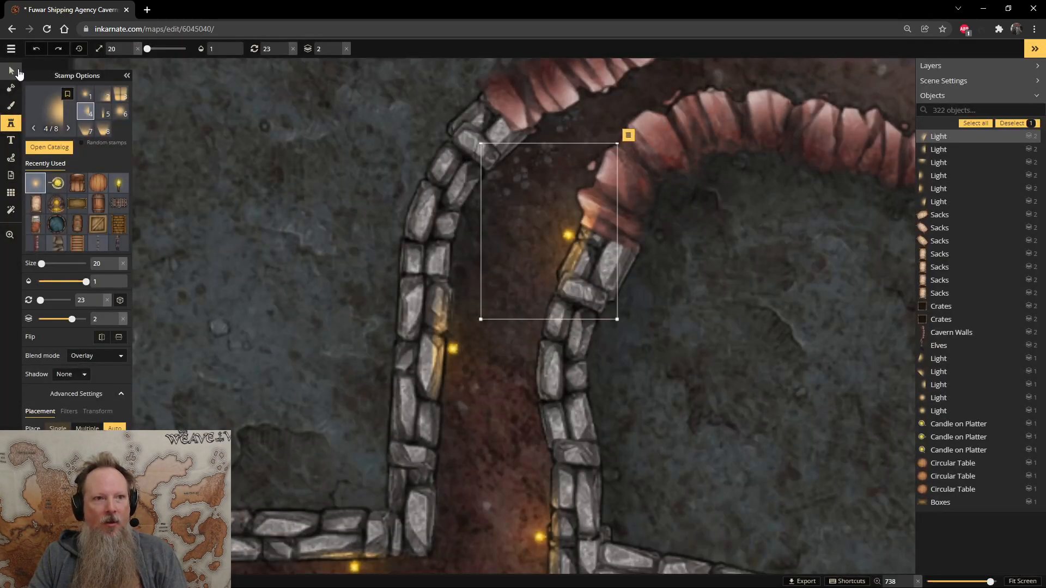
click(658, 165)
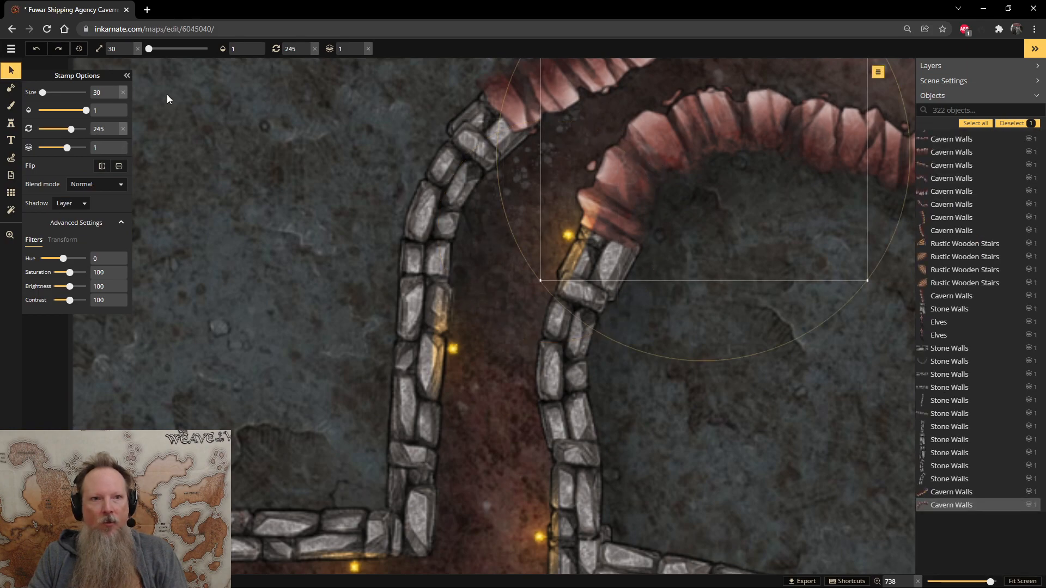
click(359, 47)
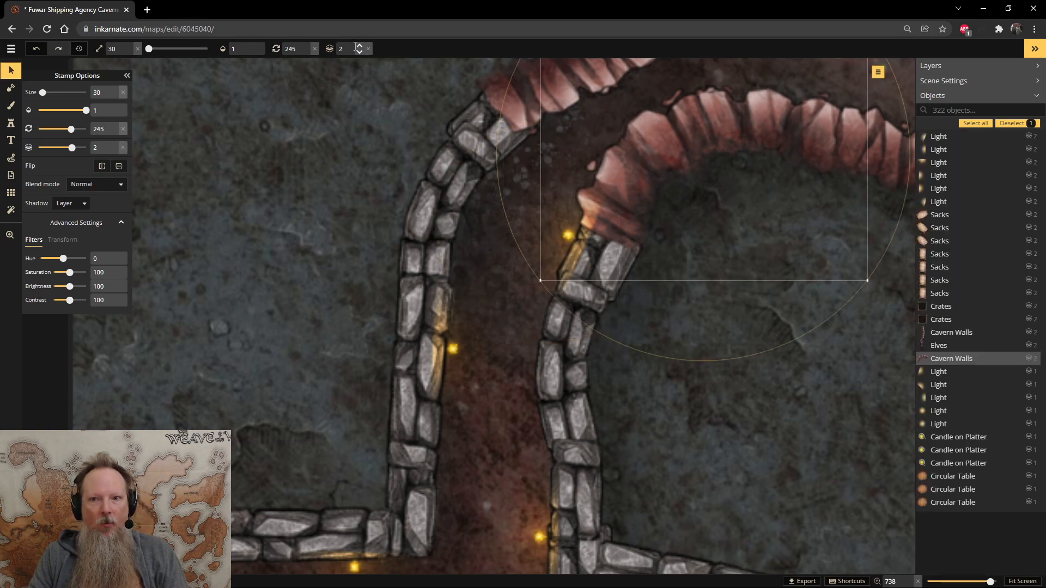
click(355, 45)
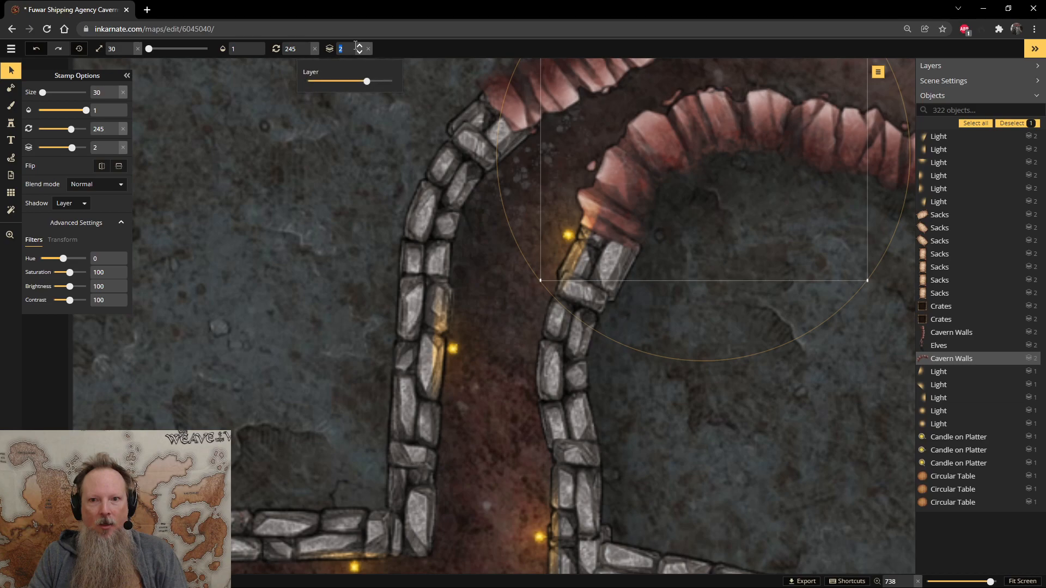
click(359, 46)
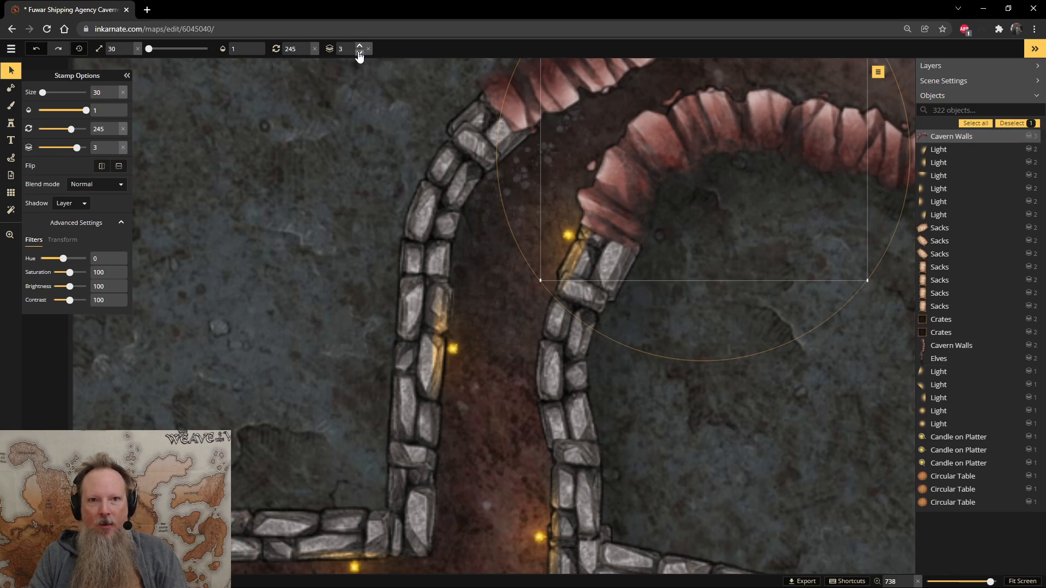
click(360, 53)
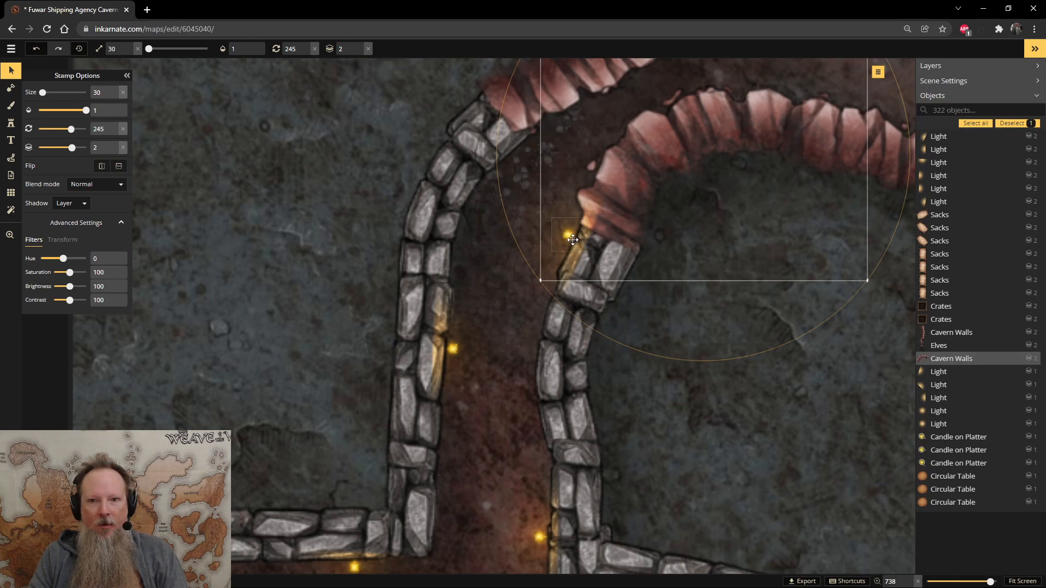
- Set the light at the torch below the red cavern wall to layer 1 and deselect it
click(576, 256)
click(542, 255)
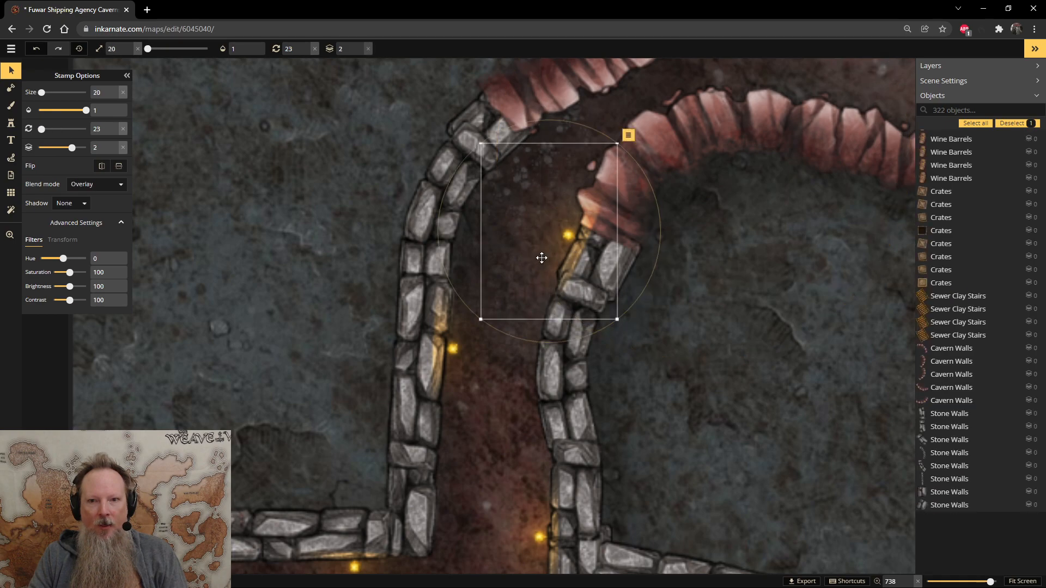
click(360, 53)
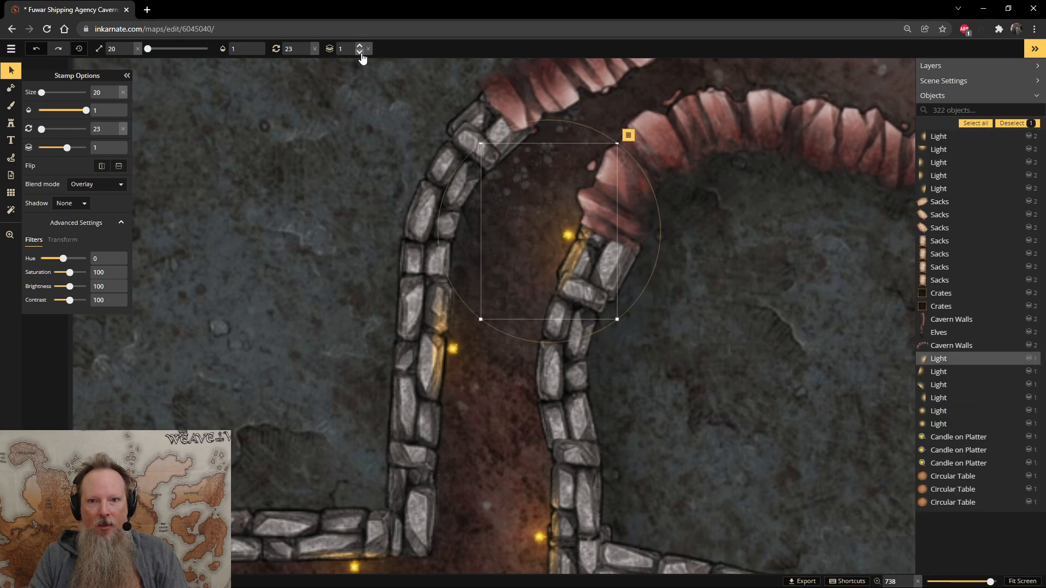
click(757, 354)
scroll(617, 340, down, 3)
scroll(663, 476, down, 3)
drag(663, 476, 656, 159)
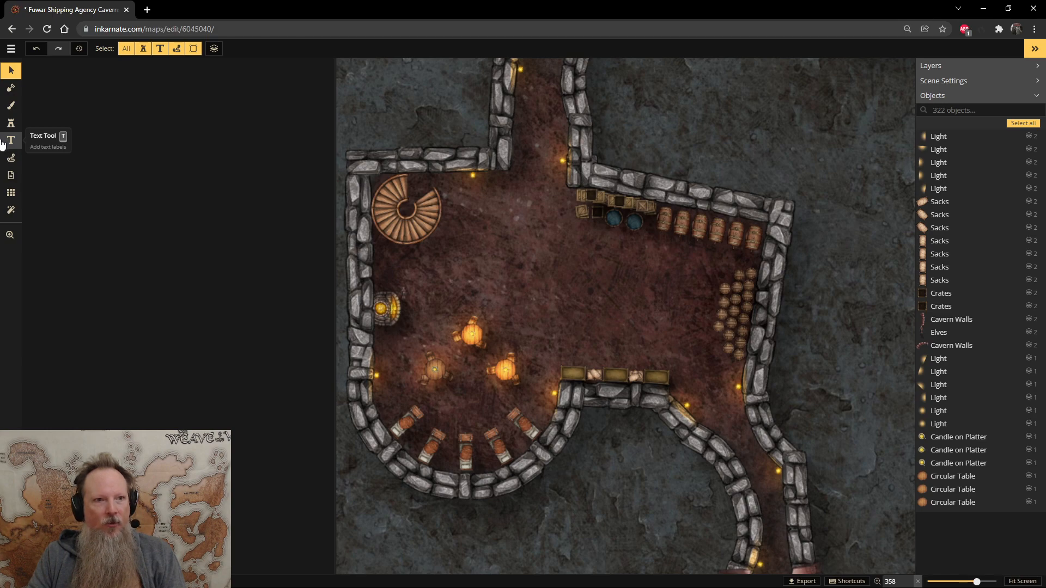
- Place the fourth light stamp variant on the floor in front of the fireplace and rotate it to 181 degrees
scroll(352, 275, up, 3)
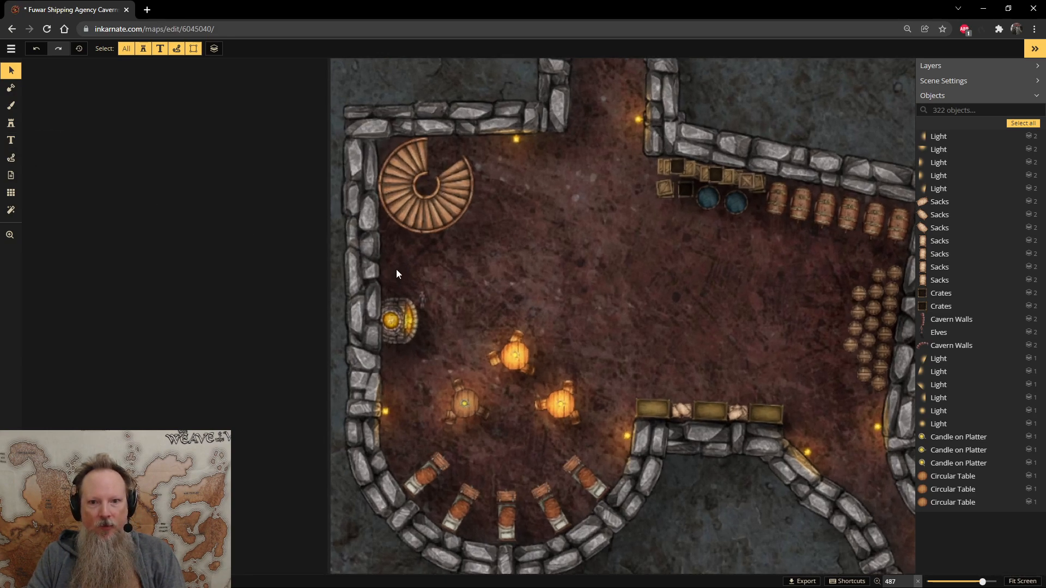
key(s)
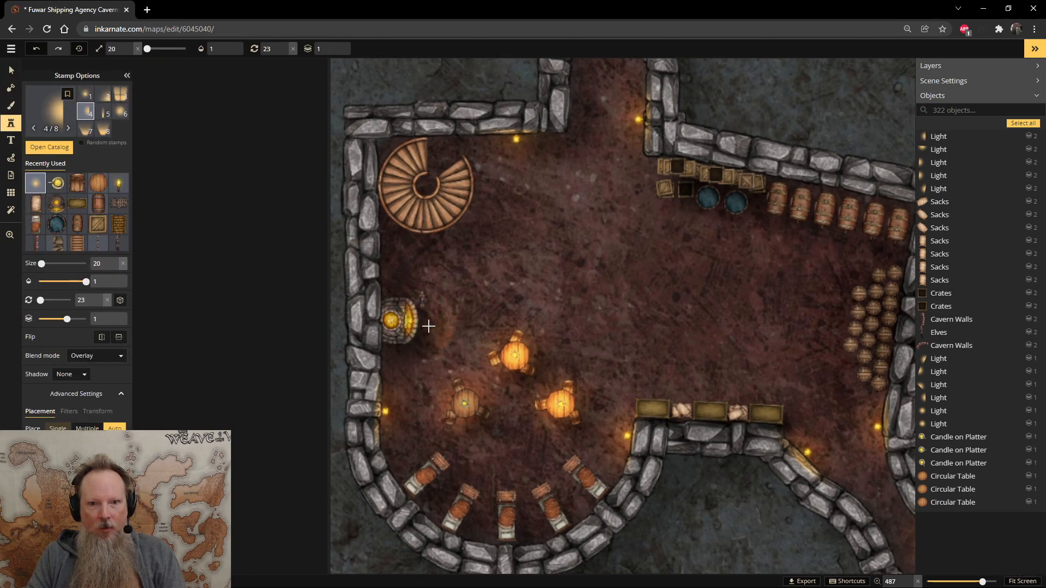
click(430, 316)
drag(429, 245, 450, 362)
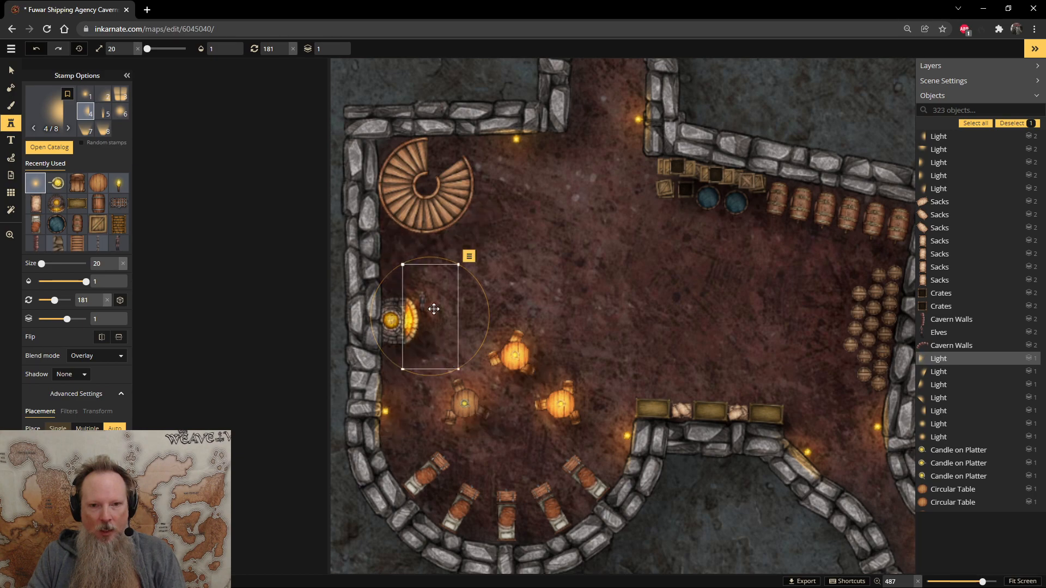
- Reduce the fireplace light to size 10 and move it against the fireplace opening
scroll(420, 278, up, 5)
scroll(409, 274, down, 7)
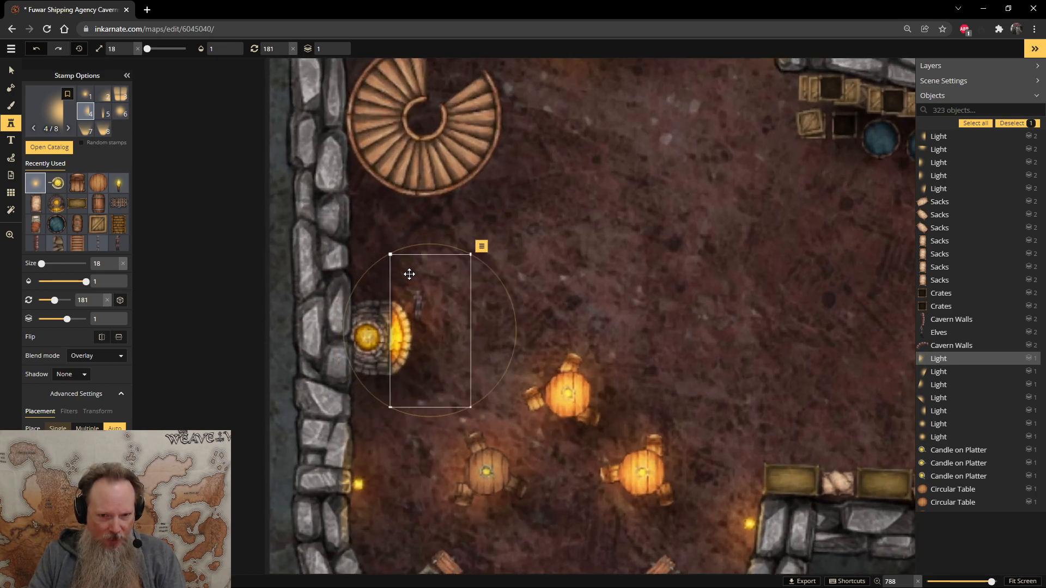
mouse_move(440, 338)
mouse_down()
mouse_move(464, 346)
mouse_move(427, 351)
mouse_up()
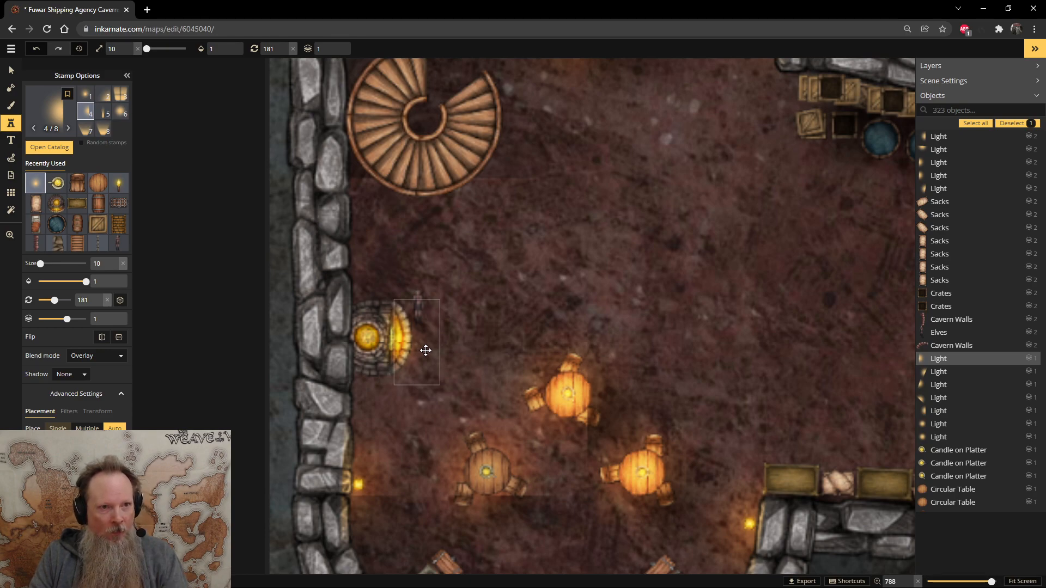
drag(426, 350, 418, 350)
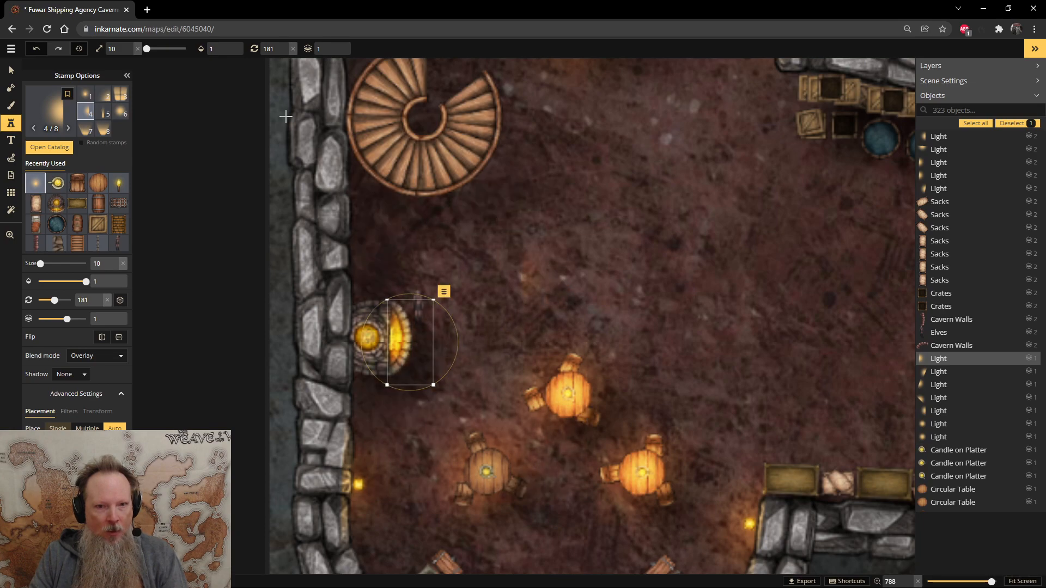
- Try the fireplace light on layer 3, return it to layer 1 and deselect it
click(339, 48)
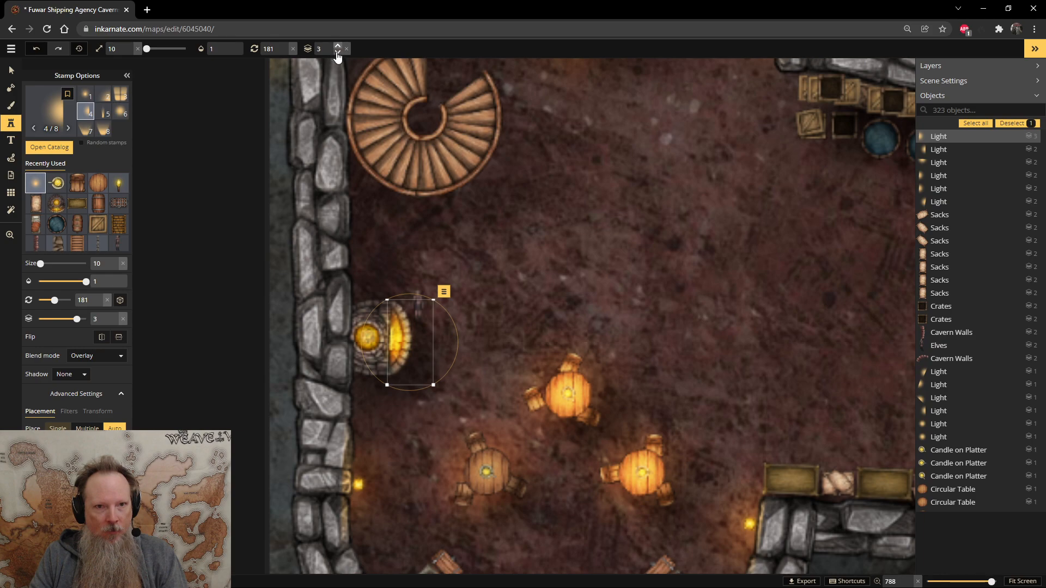
click(337, 53)
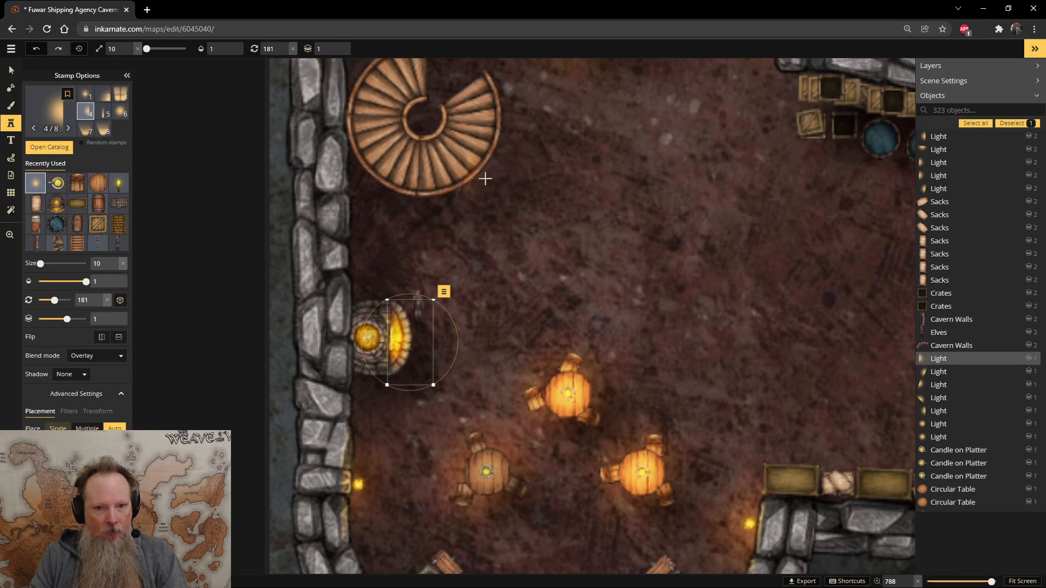
click(12, 70)
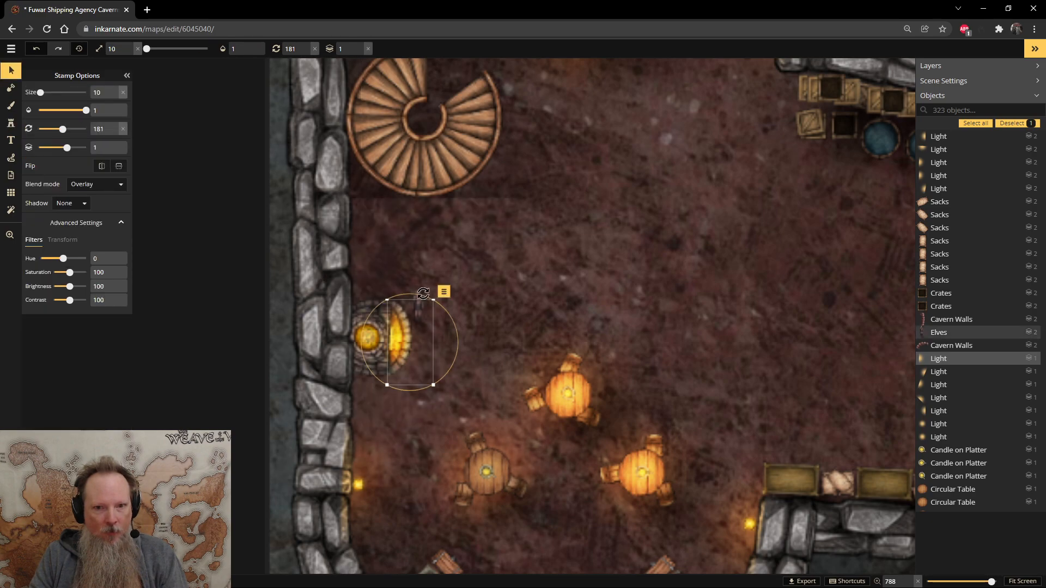
click(545, 255)
scroll(543, 253, down, 4)
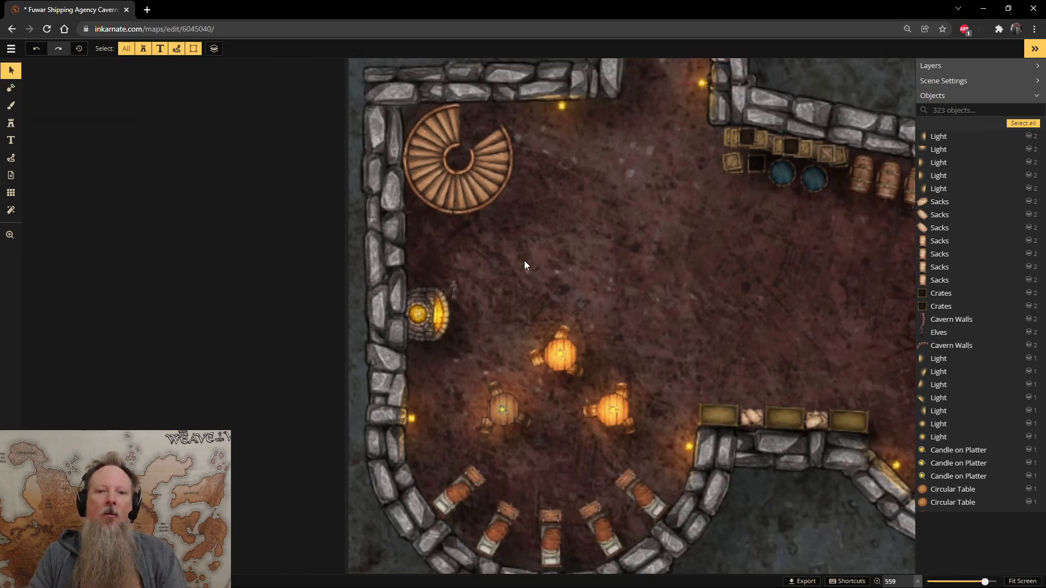
- Move the fireplace light away from the fireplace and delete it
key(ctrl+z)
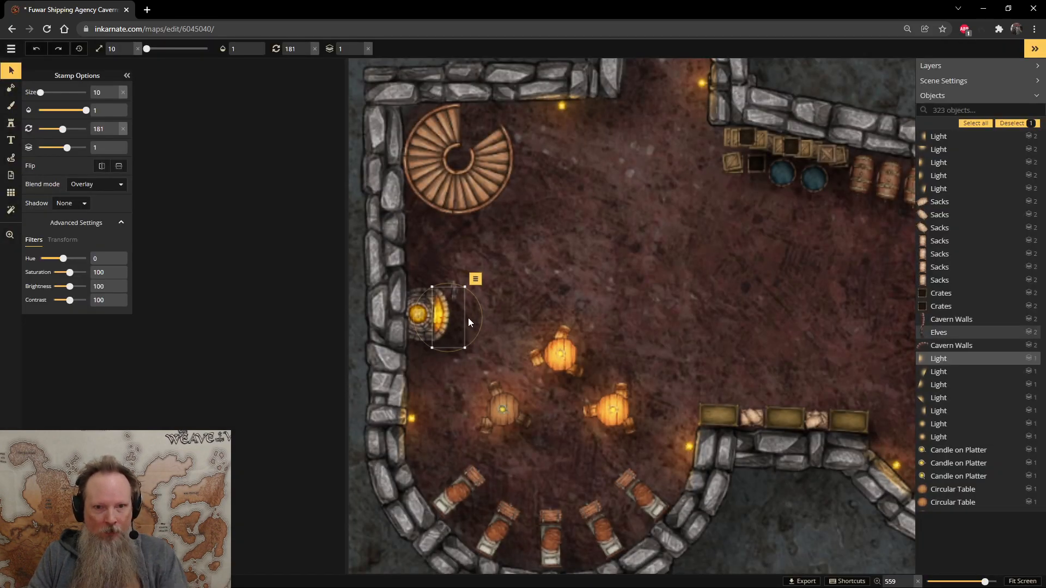
drag(453, 317, 460, 317)
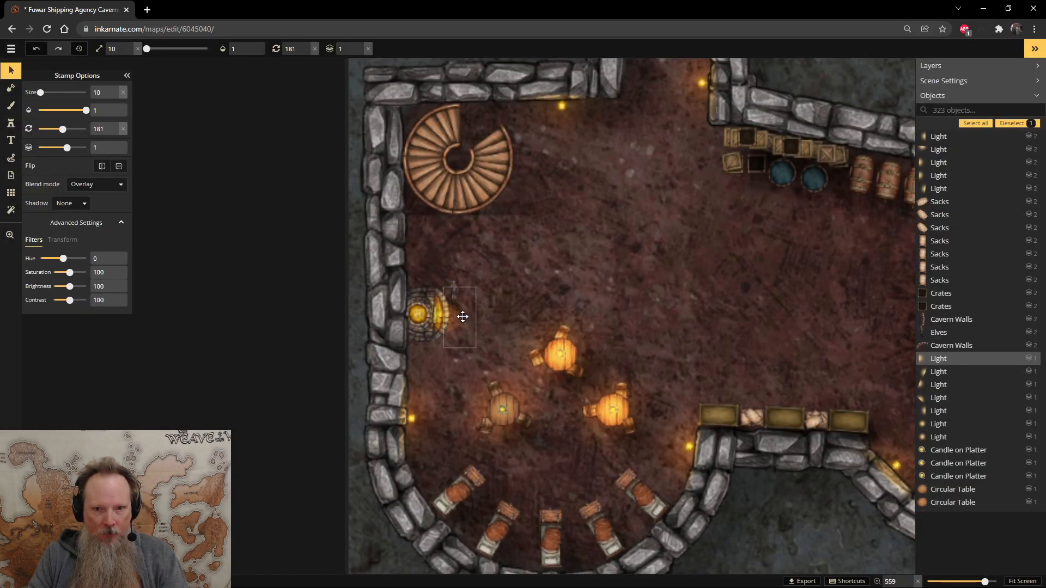
drag(456, 305, 512, 274)
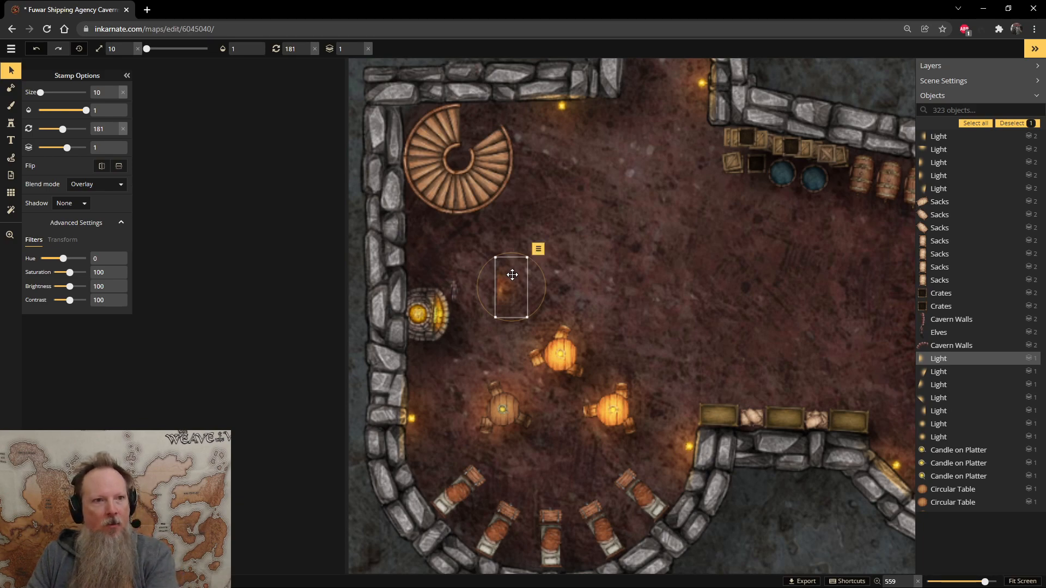
key(Delete)
- Place the eighth light stamp variant, the cone-shaped glow, at size 10 on the floor in front of the fireplace
click(11, 123)
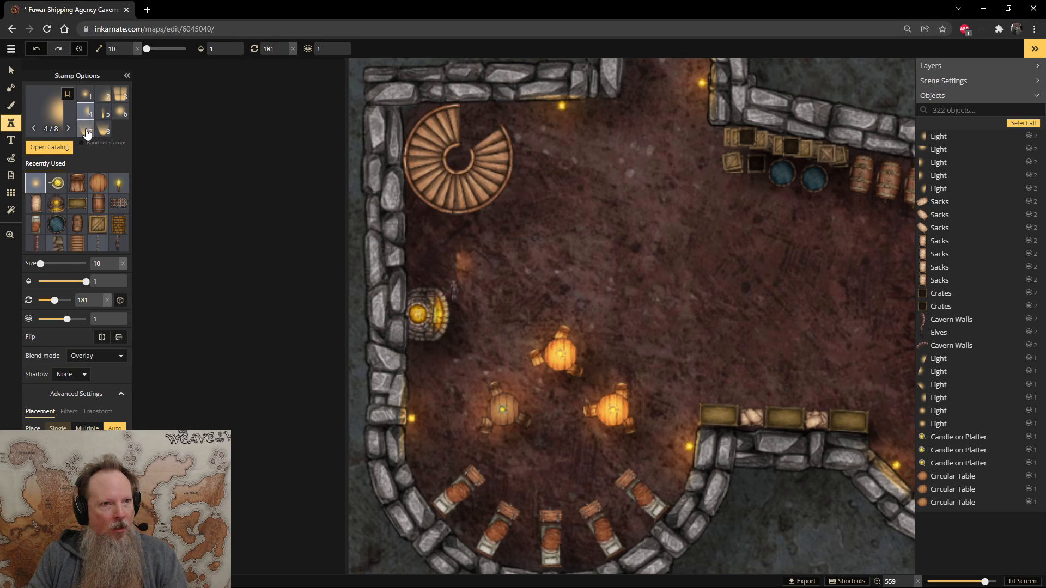
click(87, 133)
click(103, 130)
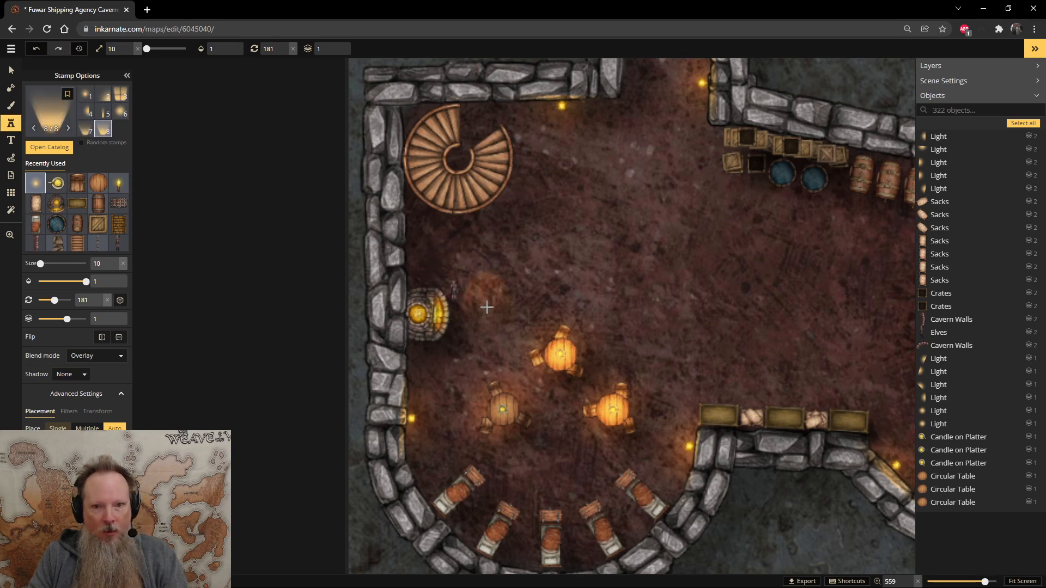
click(502, 321)
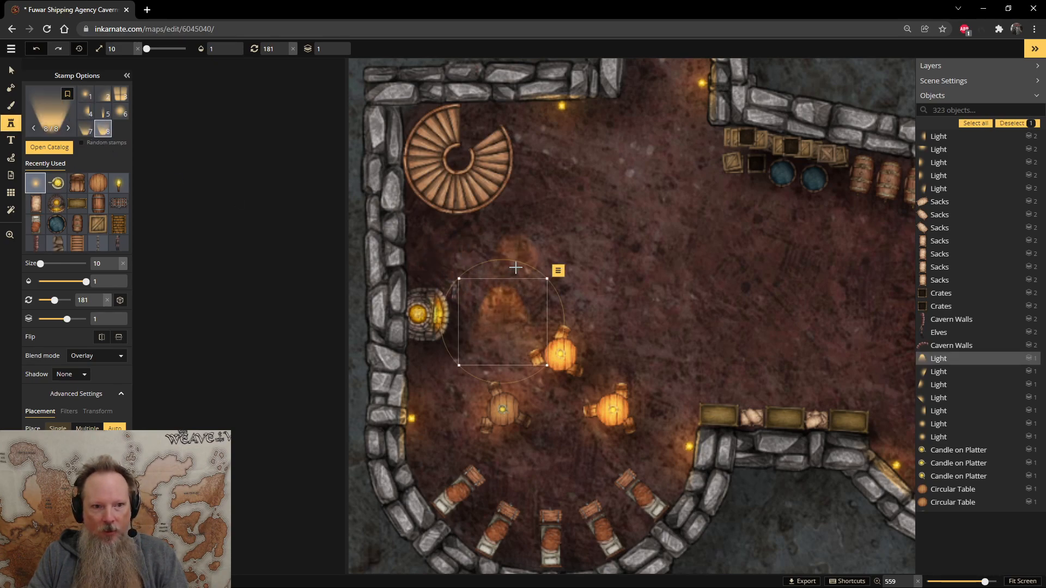
- Rotate the cone light to 88 degrees, scale it to size 14 and position it fanning out from the fireplace opening
drag(515, 268, 394, 301)
scroll(469, 297, up, 5)
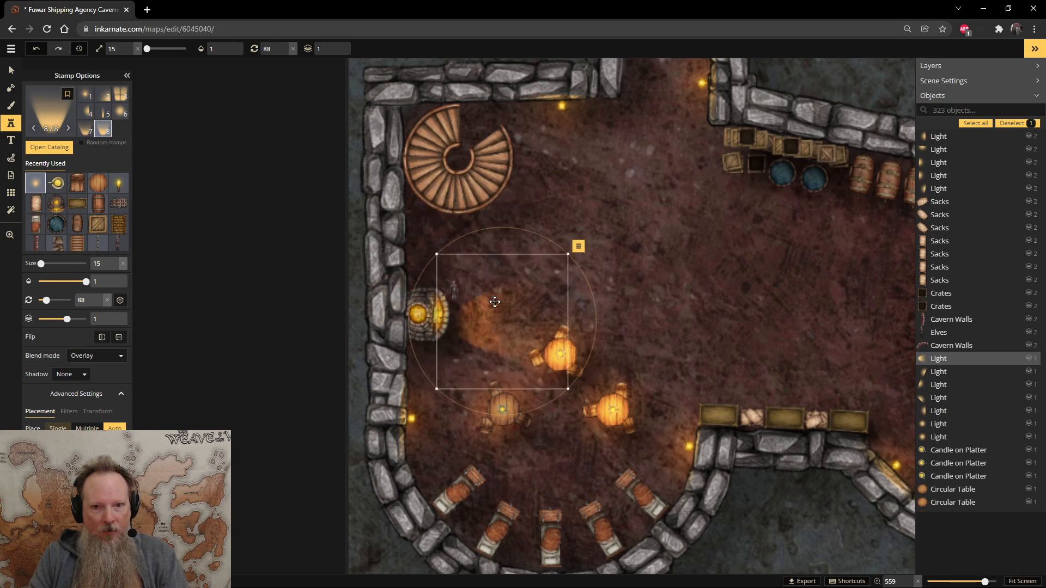
drag(493, 310, 478, 303)
scroll(556, 298, down, 1)
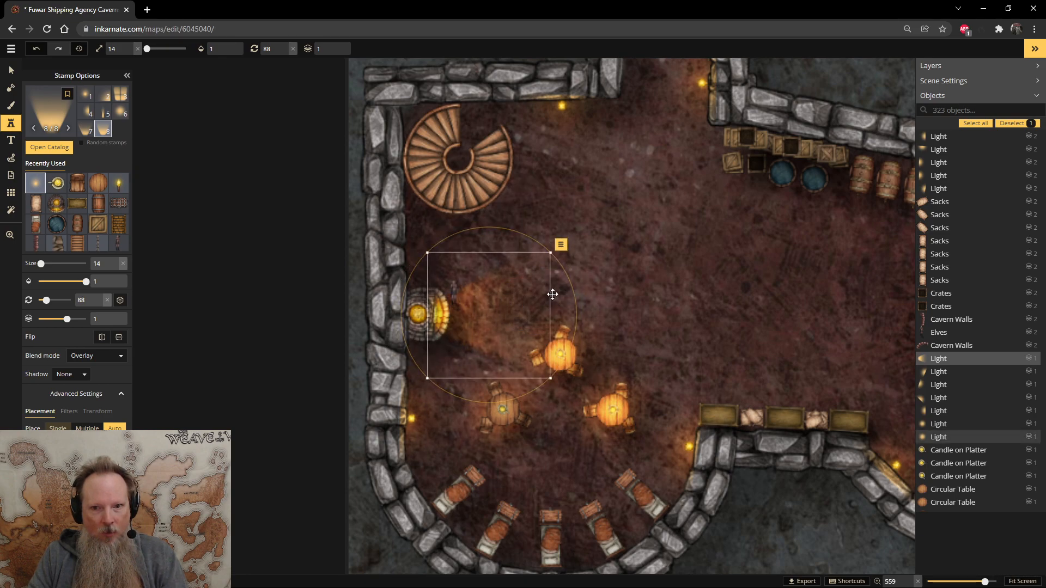
click(264, 193)
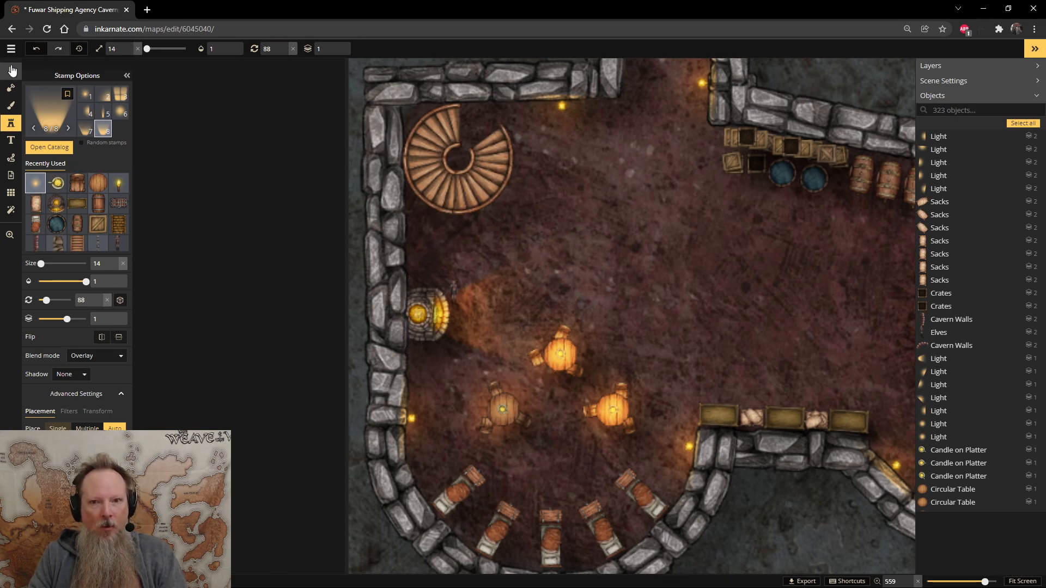
click(12, 71)
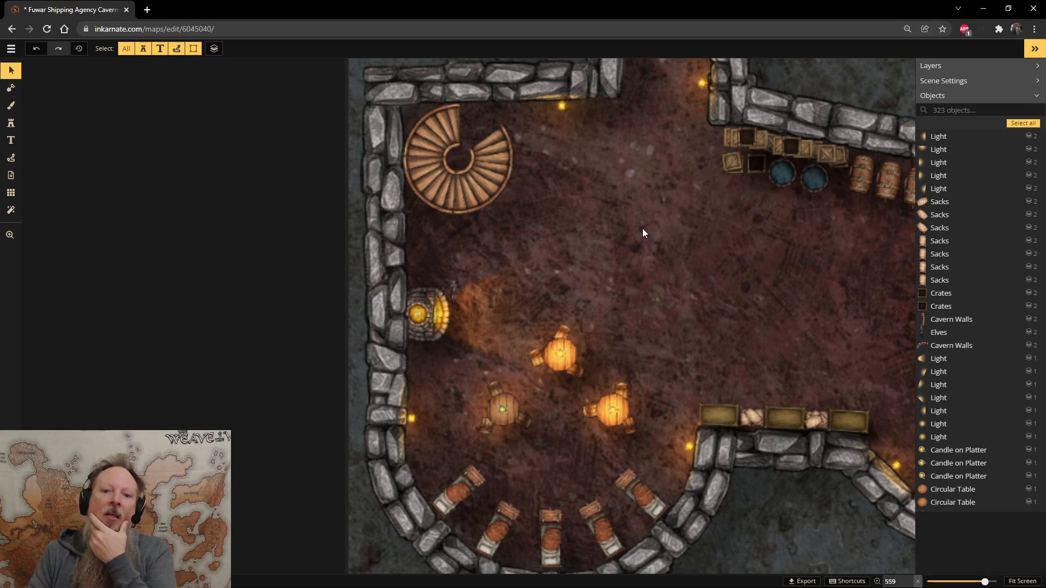
- Try the unlit round table on other layers, including layer 0, and return it to layer 1
click(502, 410)
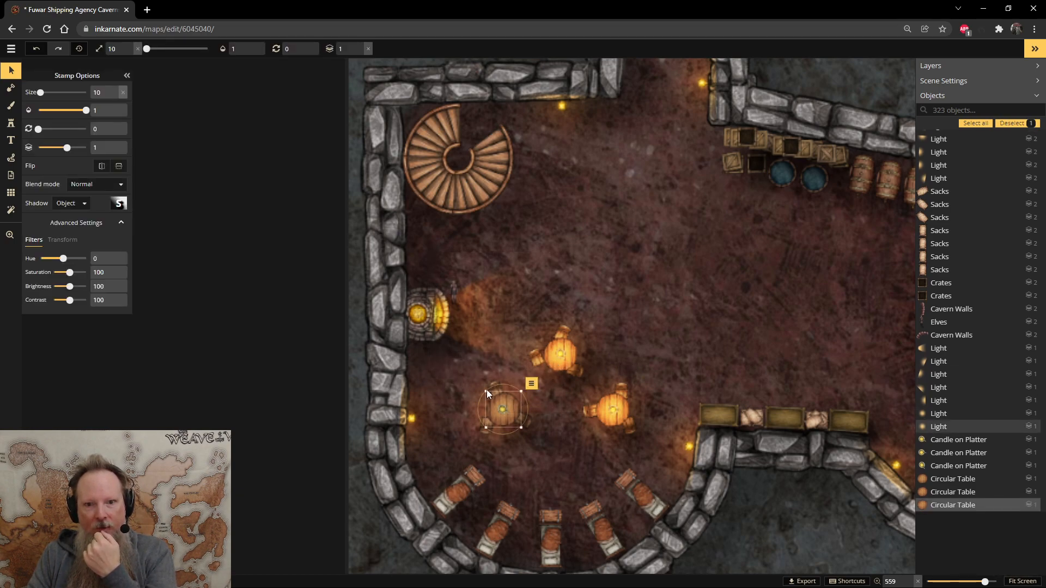
click(360, 46)
click(360, 53)
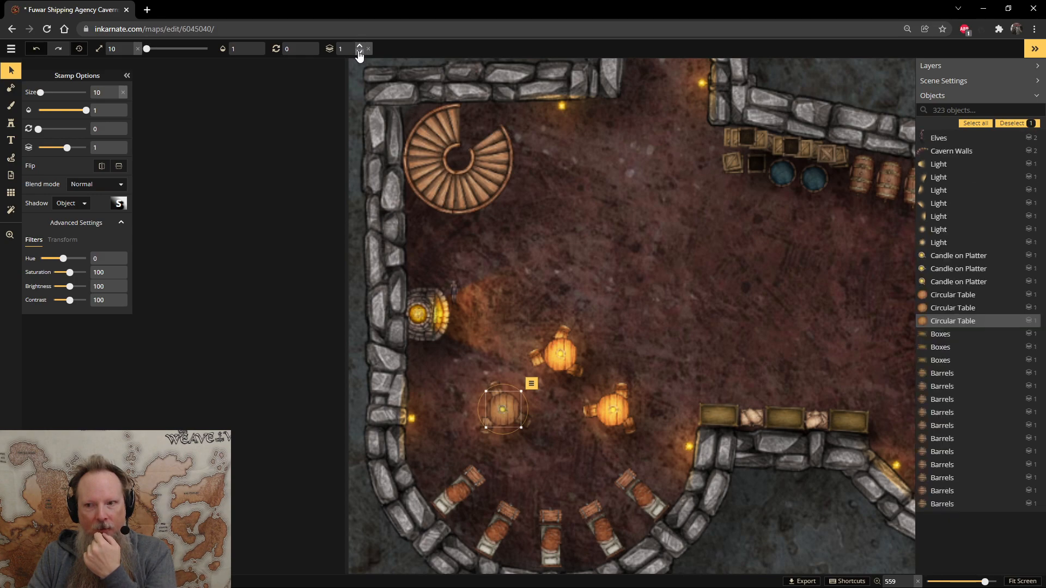
click(360, 53)
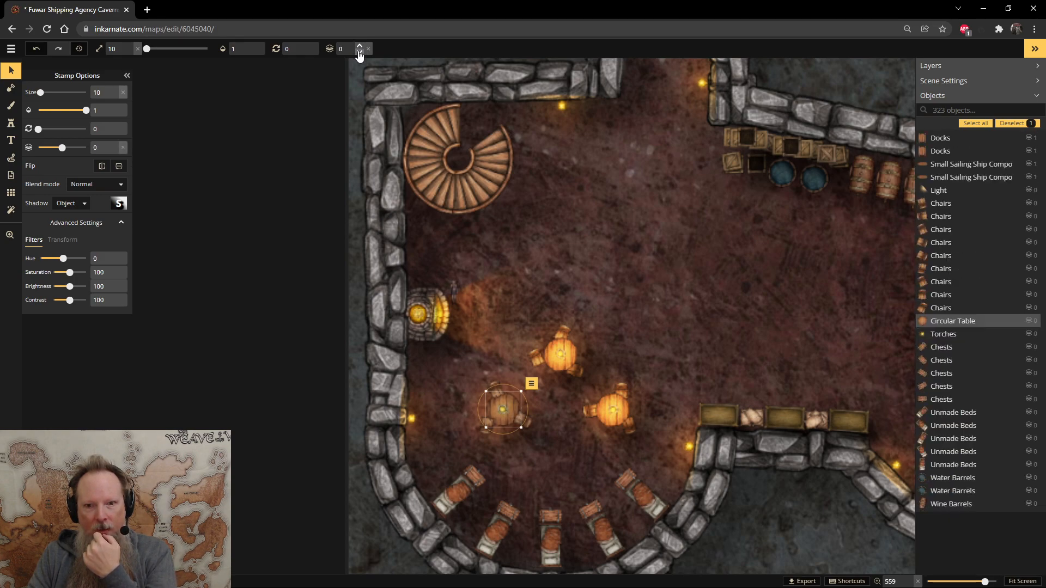
click(359, 47)
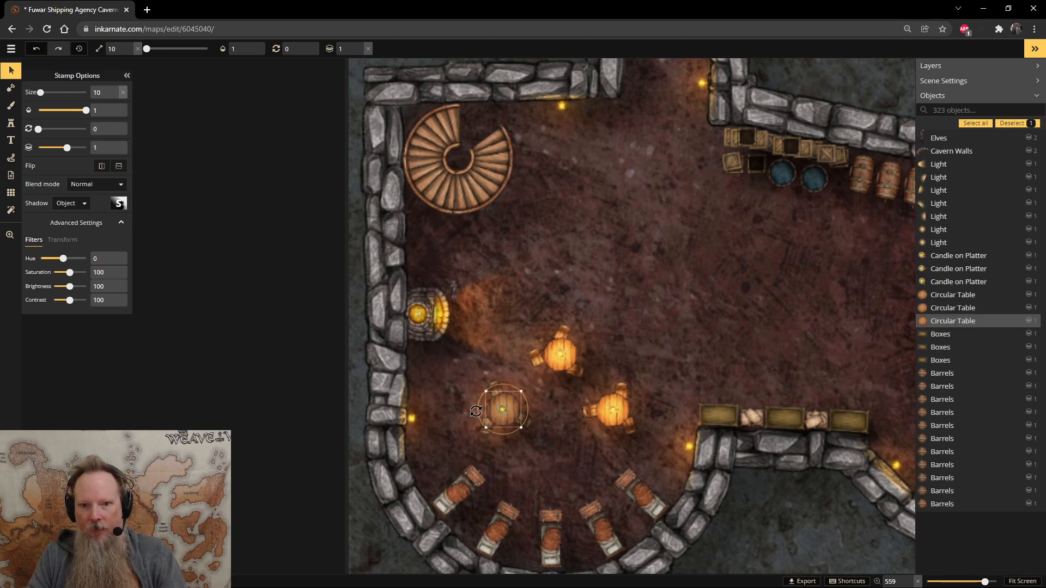
- Copy the size 20 light from the uppermost round table and centre the copy on the unlit round table
click(954, 243)
click(956, 231)
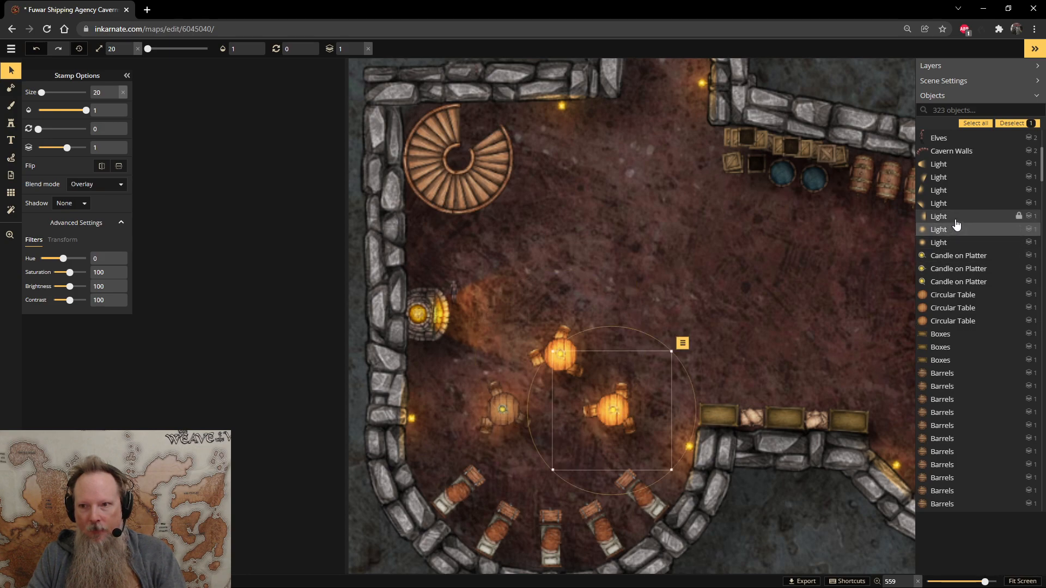
click(953, 217)
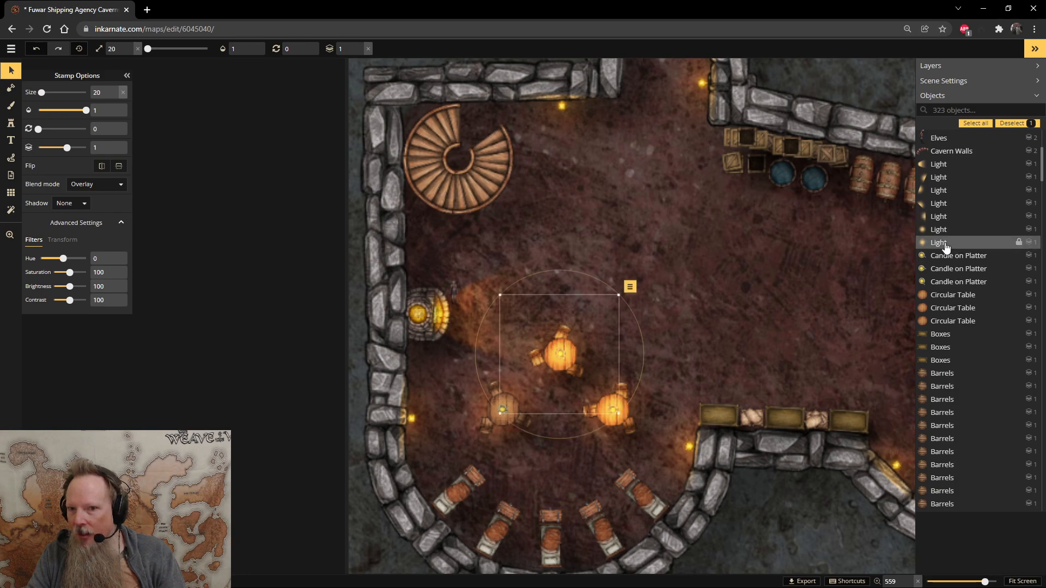
click(944, 231)
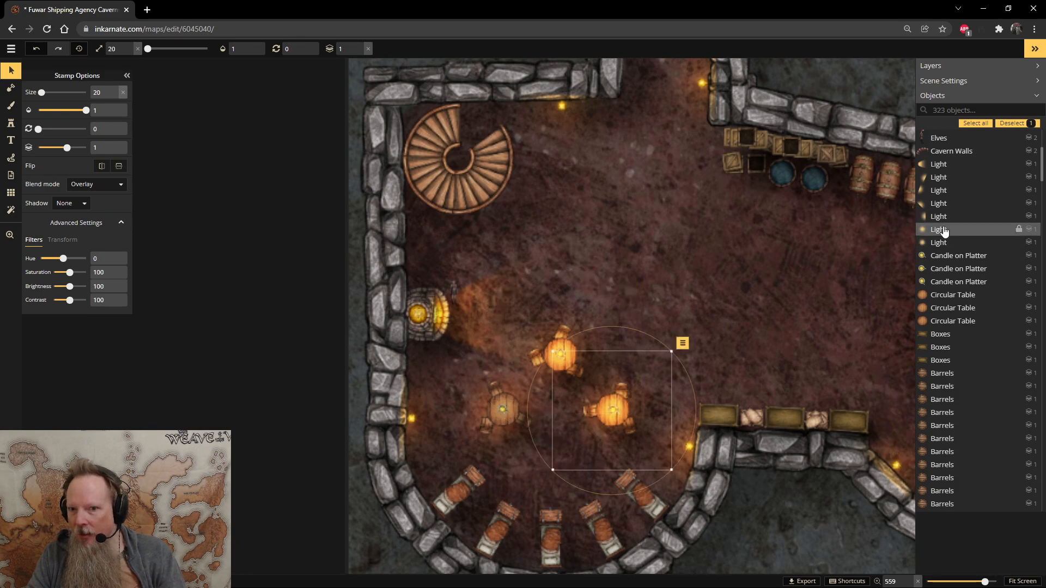
scroll(945, 231, up, 5)
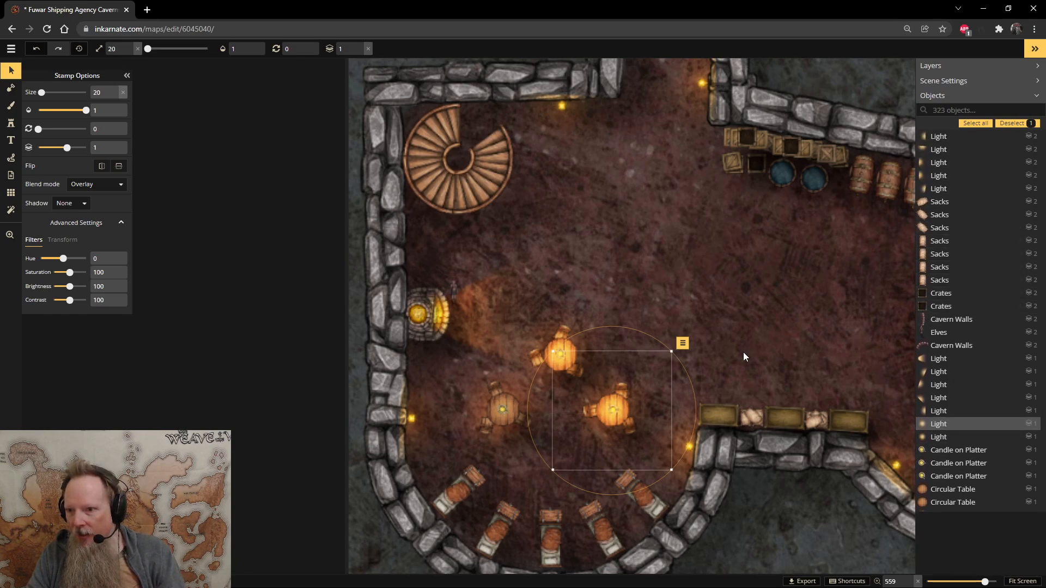
click(940, 440)
key(ctrl+c)
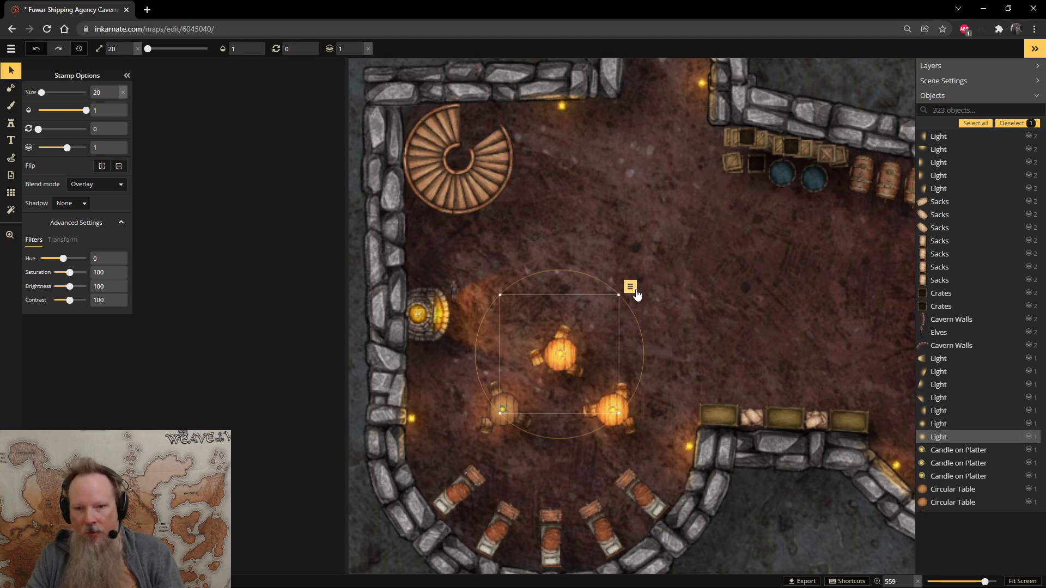
key(ctrl+v)
drag(583, 299, 505, 404)
click(706, 335)
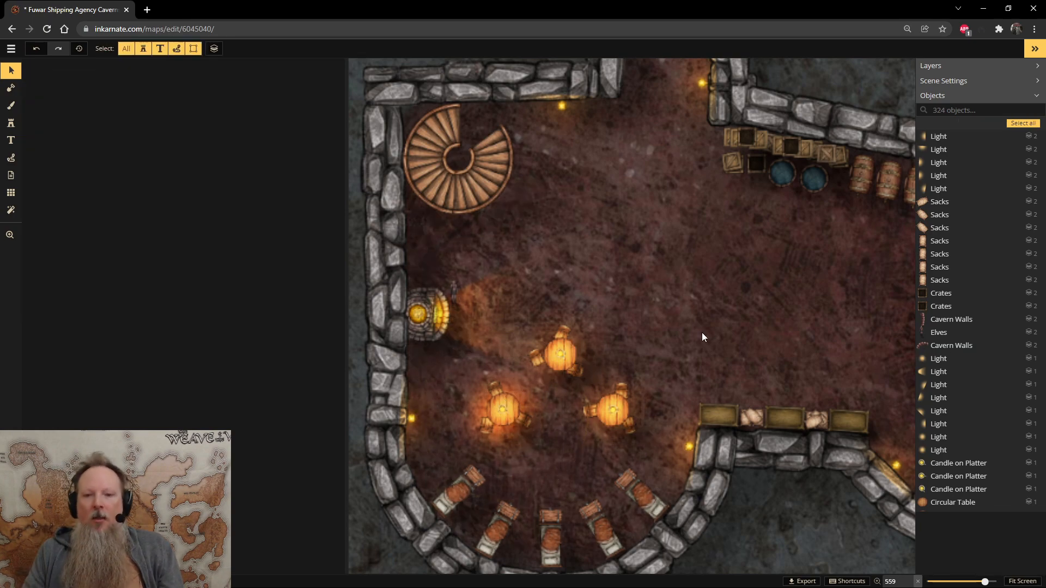
- Save the cavern map
scroll(718, 396, down, 2)
scroll(720, 396, down, 6)
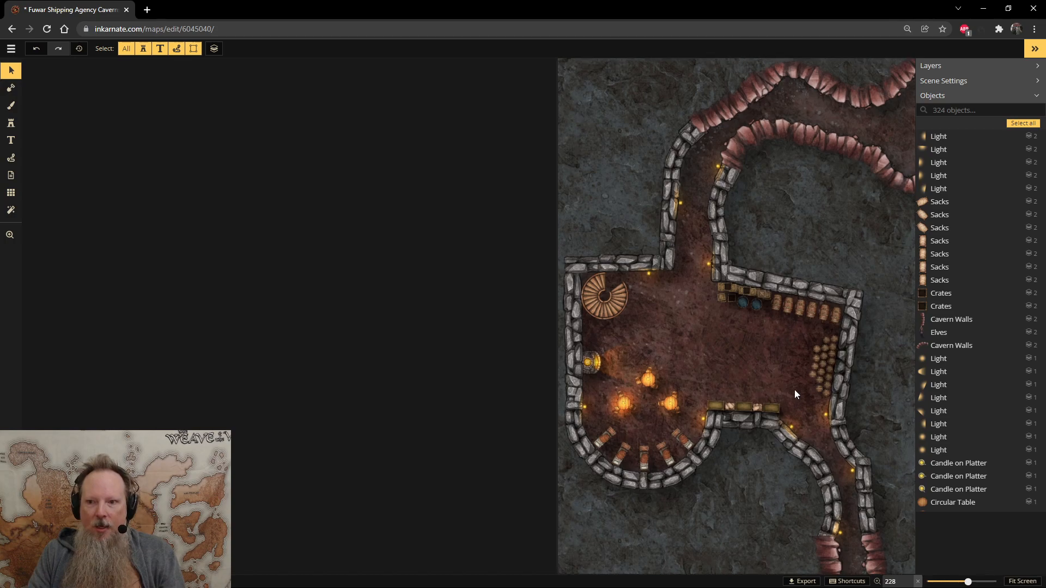
drag(799, 386, 558, 379)
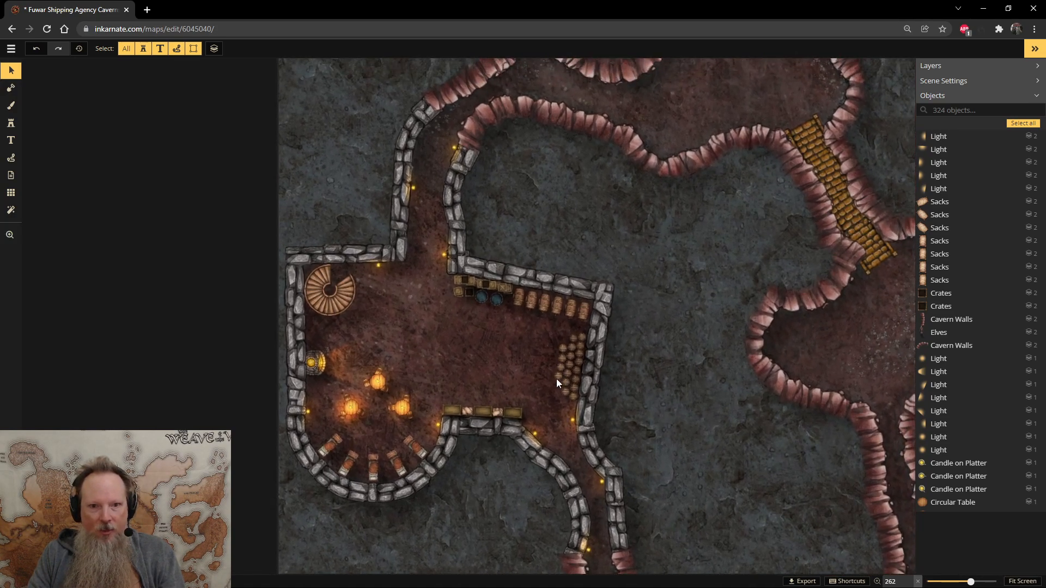
key(ctrl+s)
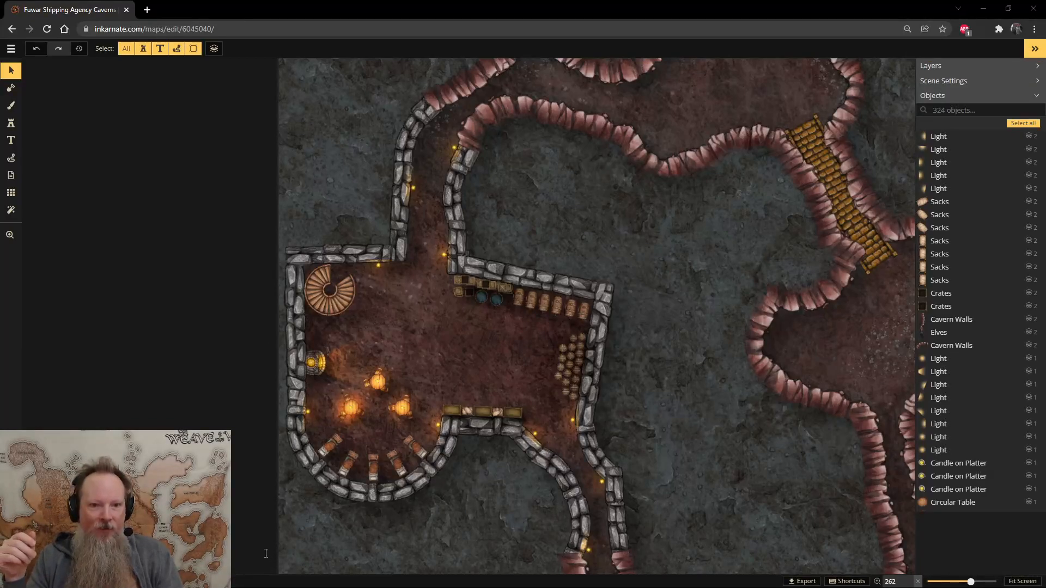
key(alt+Tab)
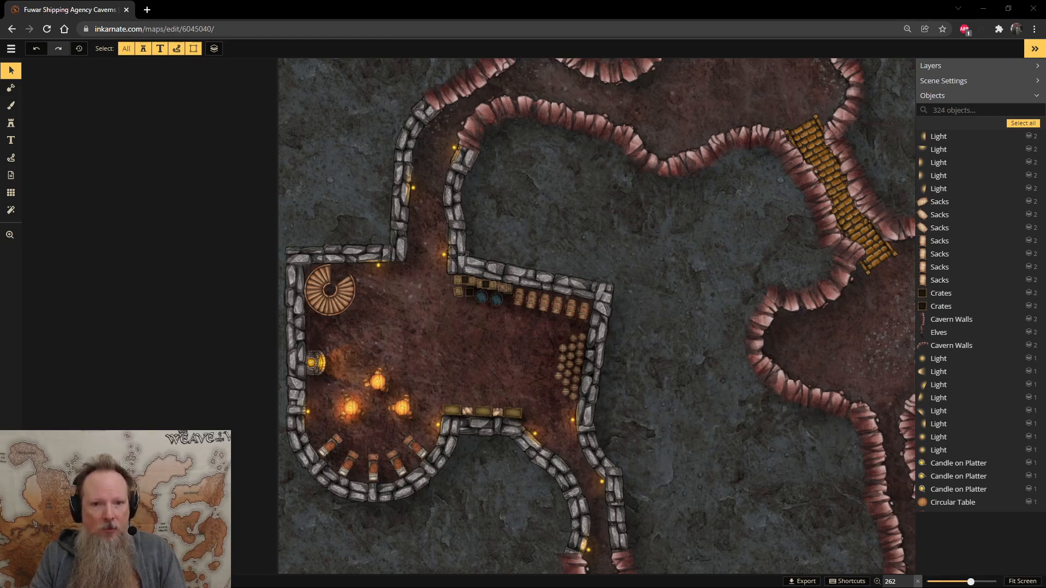
scroll(455, 391, up, 3)
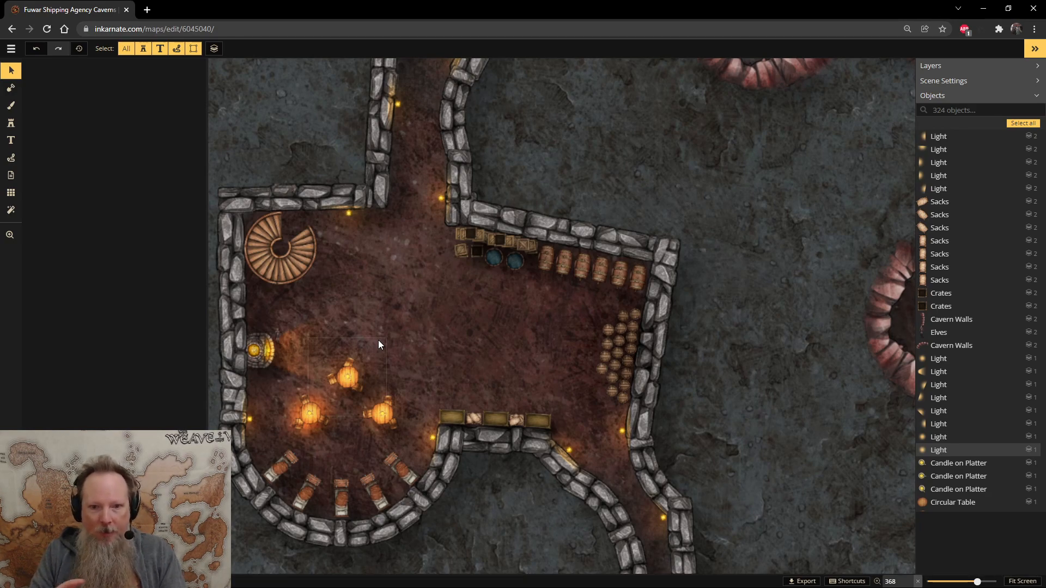
- Copy the torch and its light from the stone corridor's west wall and paste a spare pair on the rock northwest of the corridor
scroll(671, 327, down, 3)
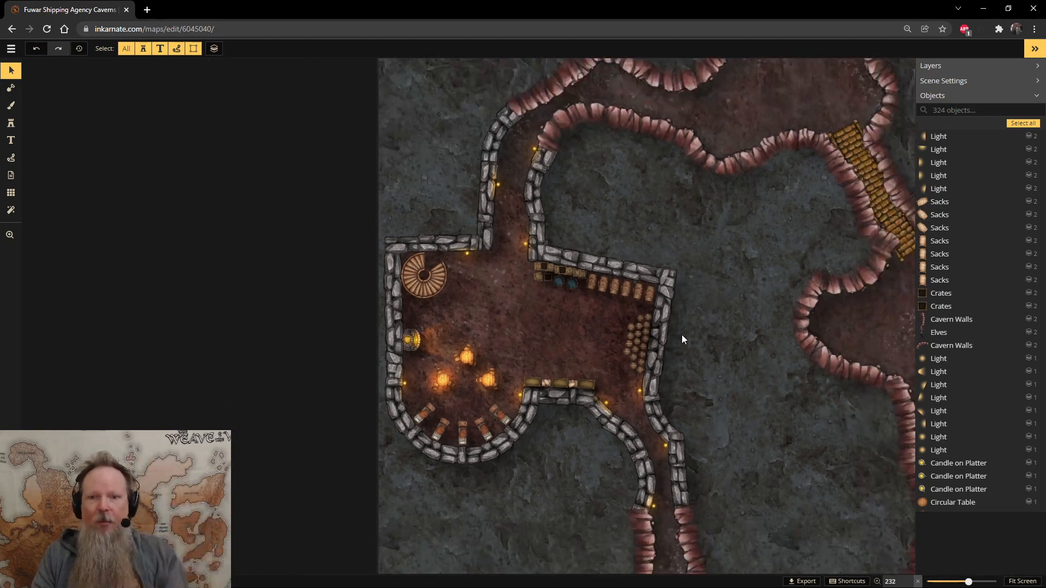
scroll(680, 337, down, 4)
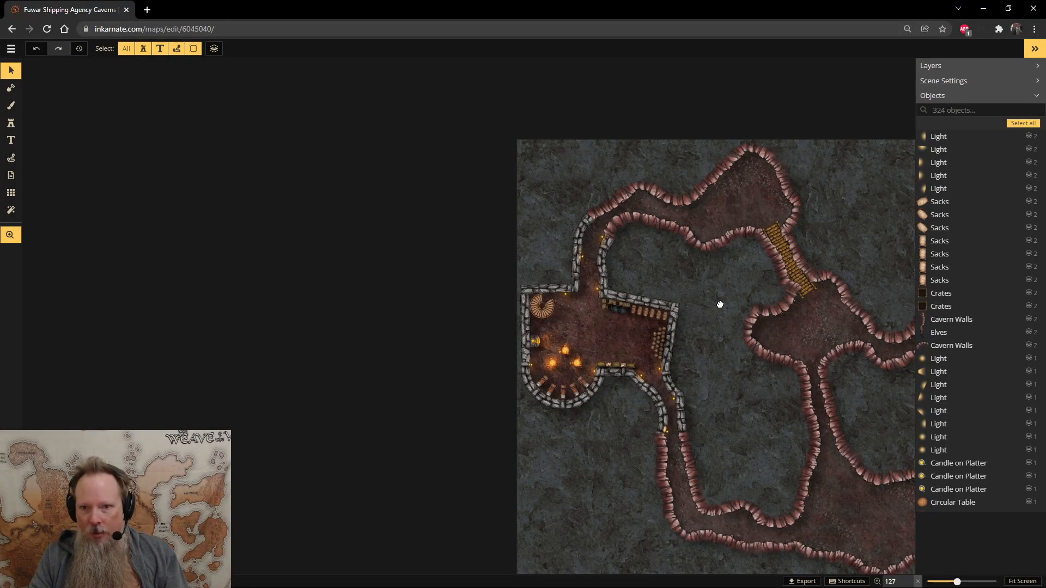
scroll(719, 299, up, 4)
scroll(541, 341, up, 3)
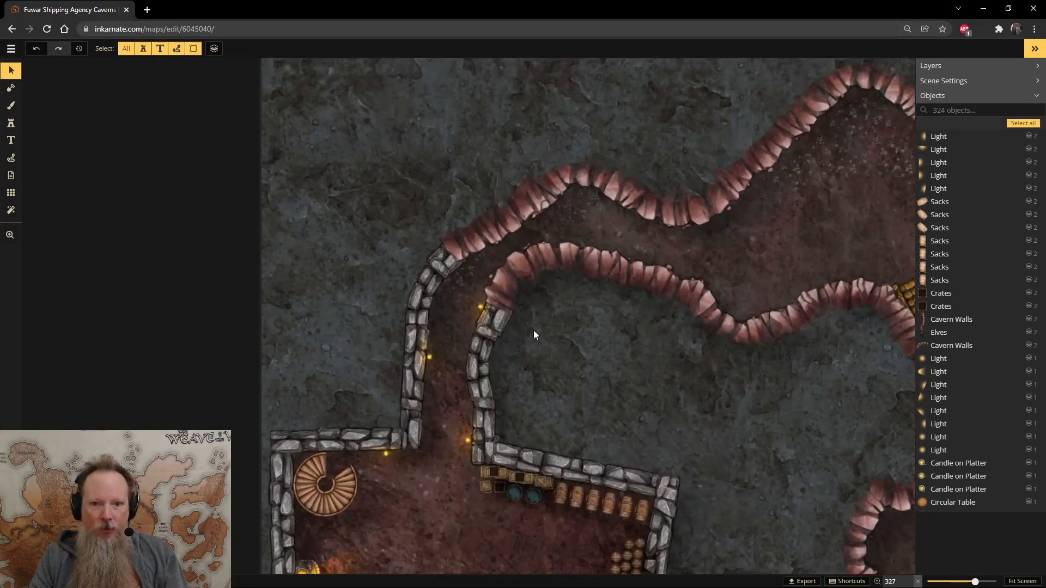
click(414, 362)
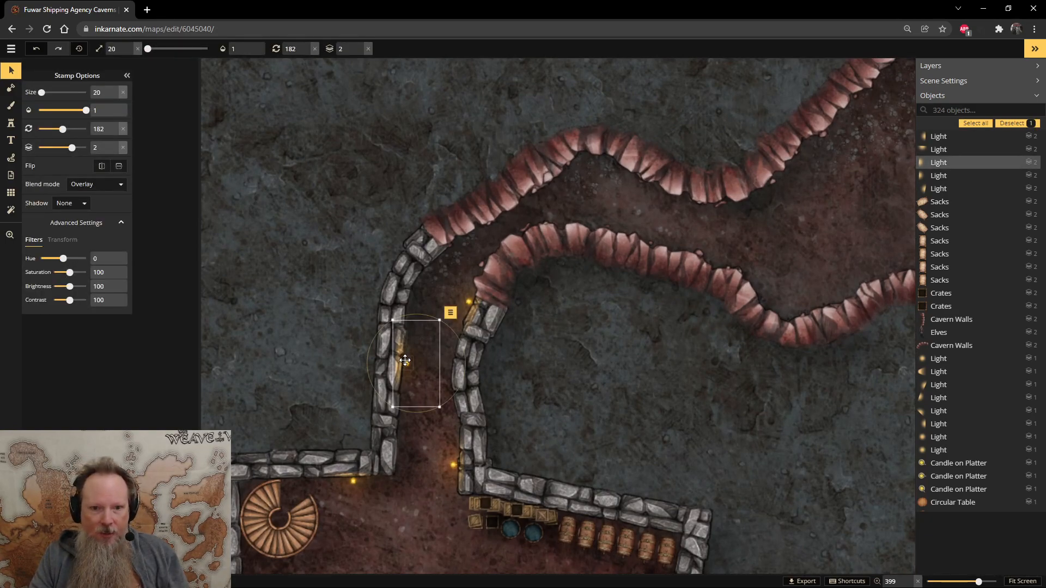
shift+click(406, 362)
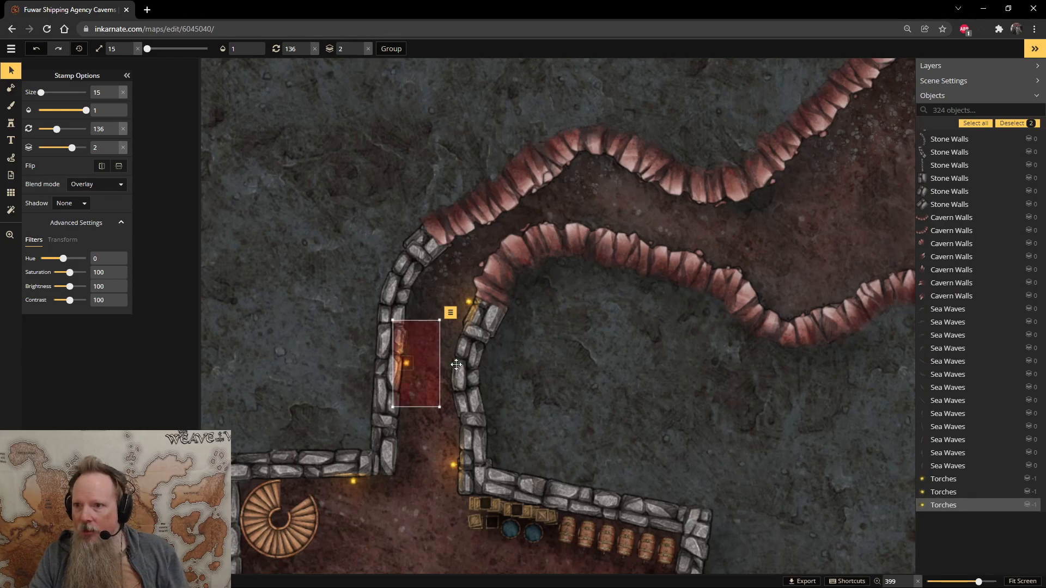
scroll(1010, 444, up, 8)
scroll(1008, 439, up, 10)
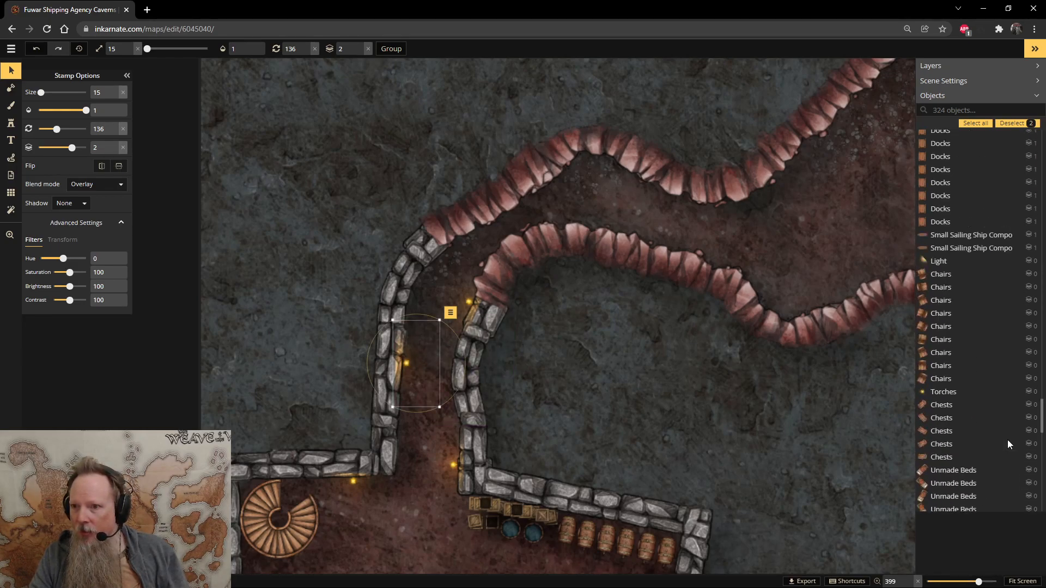
scroll(1008, 440, up, 15)
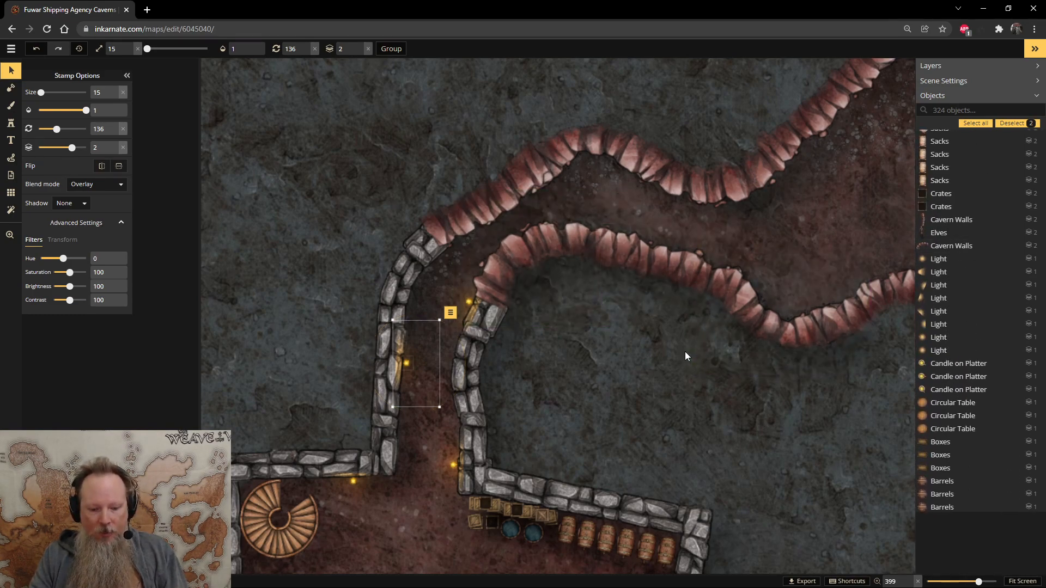
key(ctrl+v)
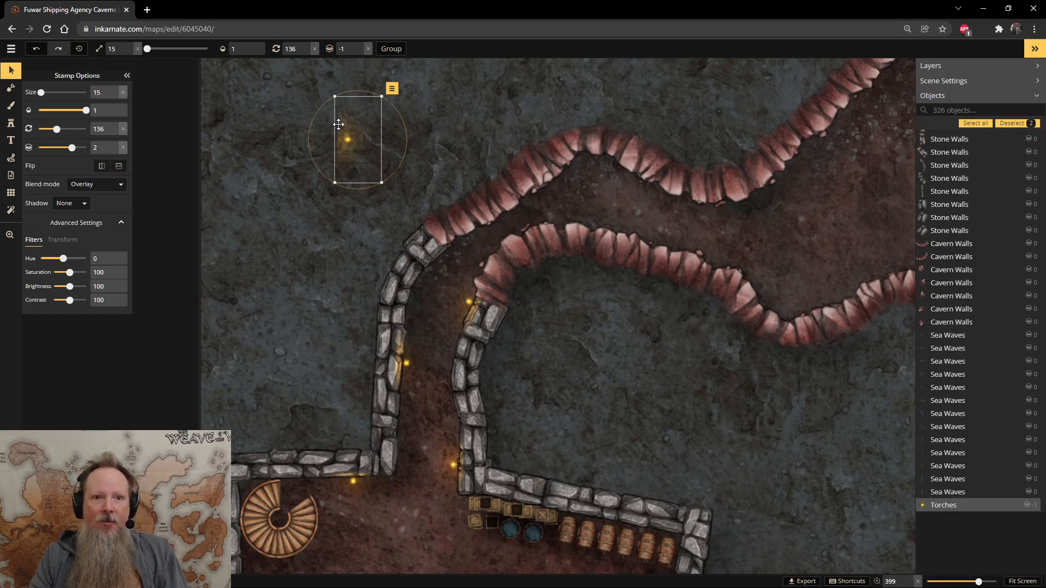
click(466, 126)
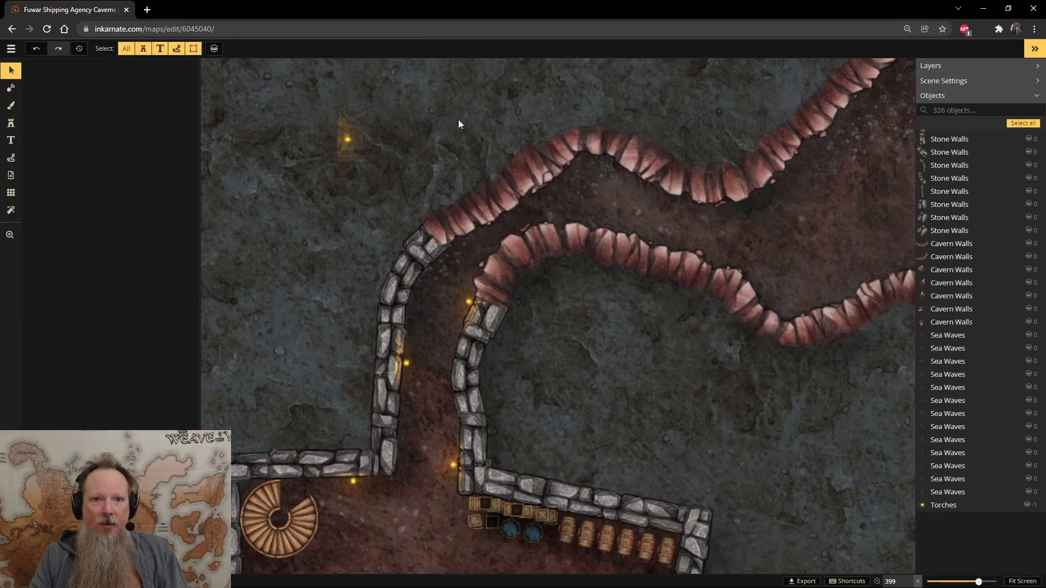
- Paste another torch and light pair, rotate it to 240 degrees and place it against the upper wall of the cavern passage beyond the stone corridor
key(ctrl+v)
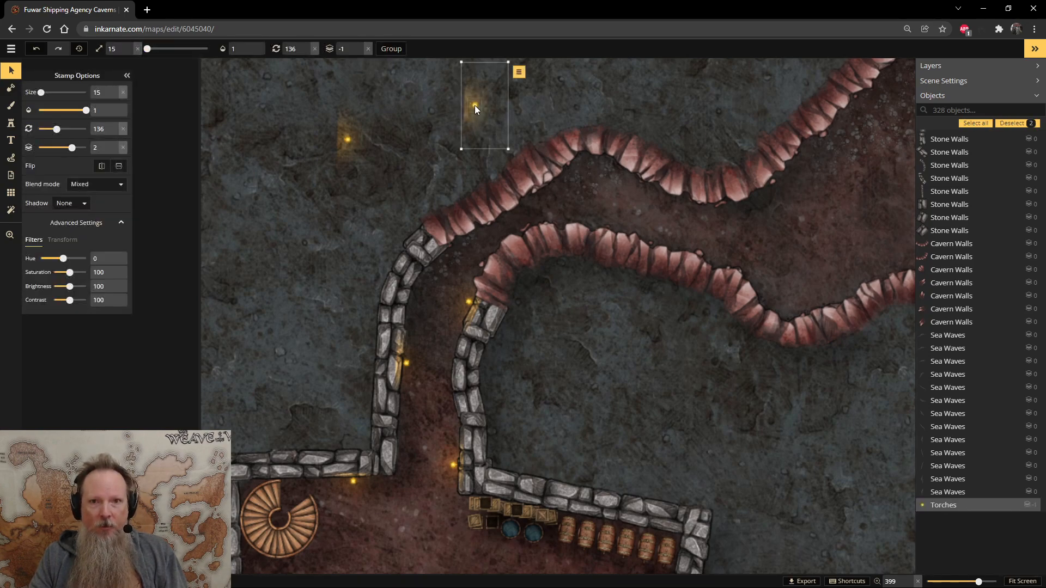
scroll(564, 149, up, 2)
drag(659, 93, 595, 164)
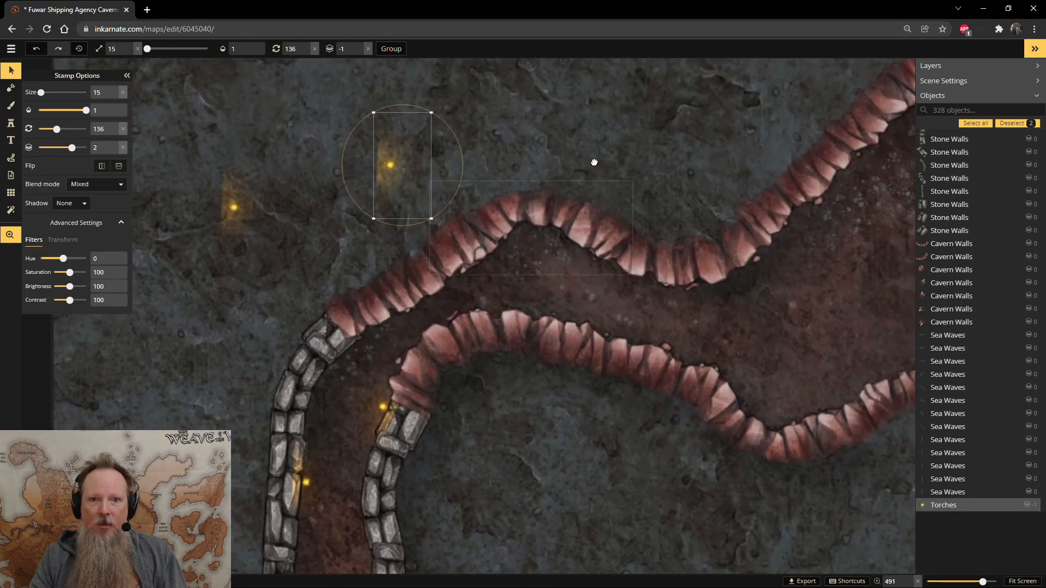
drag(405, 102, 615, 258)
drag(614, 218, 677, 246)
drag(616, 276, 674, 285)
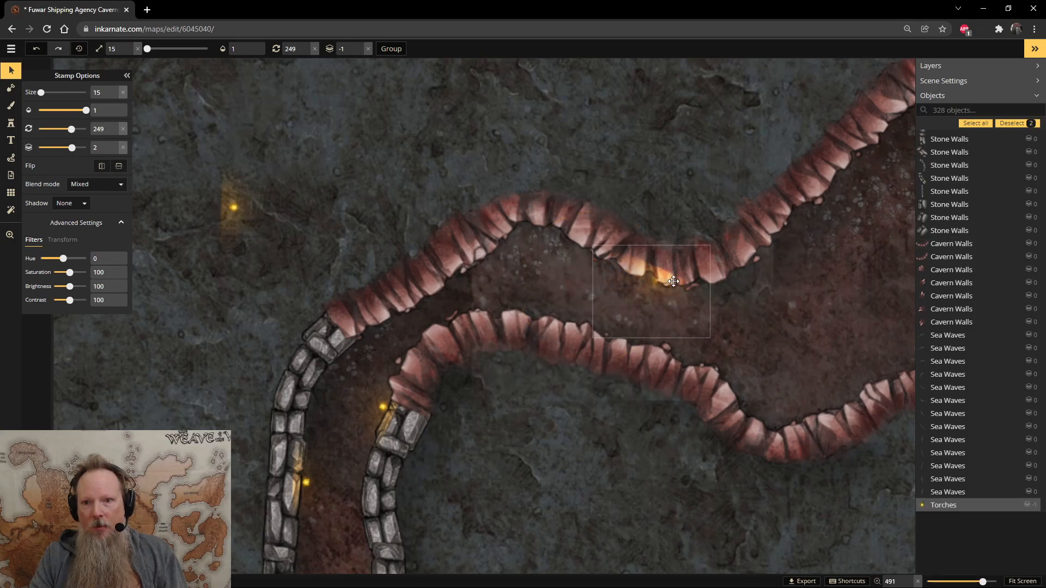
drag(704, 238, 695, 225)
drag(660, 289, 660, 292)
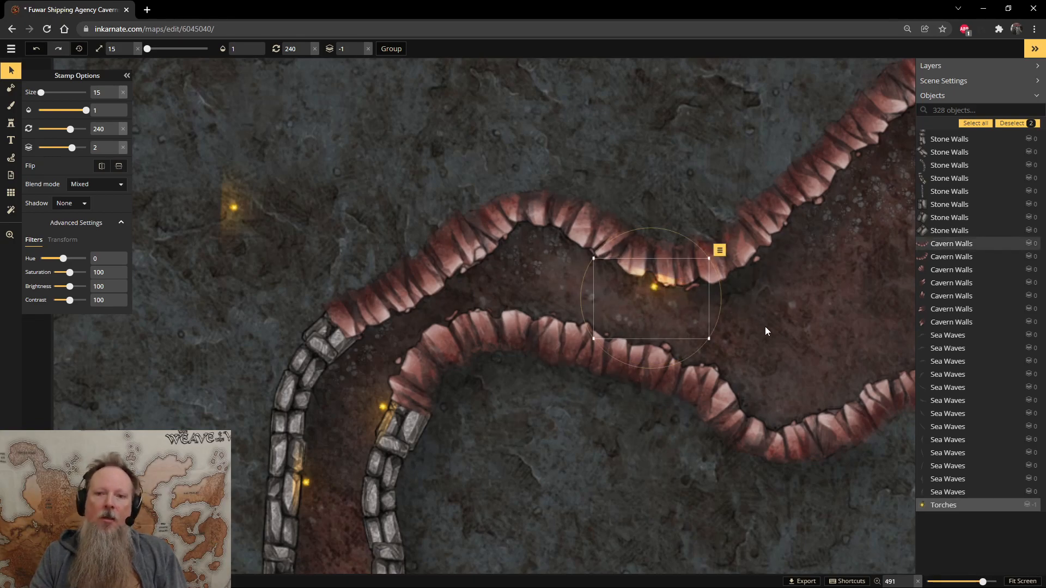
- Paste another torch and light pair against the lower wall of the upper cave, just west of the stairs
click(810, 328)
drag(810, 333, 605, 301)
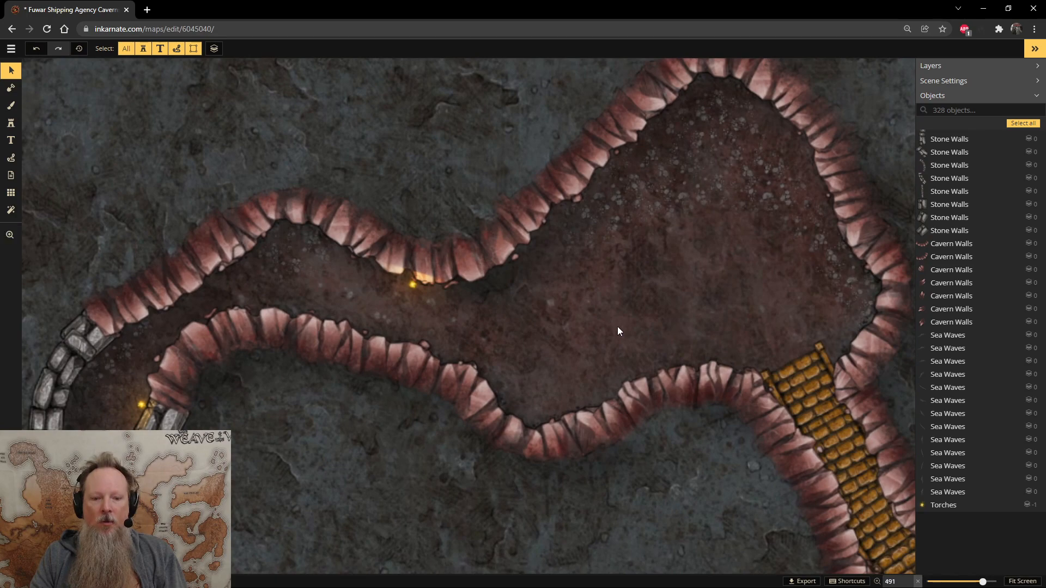
key(ctrl+v)
drag(655, 280, 626, 360)
- Add a torch and light pair to the upper cave's northeast wall, rotated to 287 degrees
key(space)
drag(775, 178, 732, 238)
drag(755, 173, 767, 332)
drag(762, 162, 767, 165)
drag(701, 244, 728, 250)
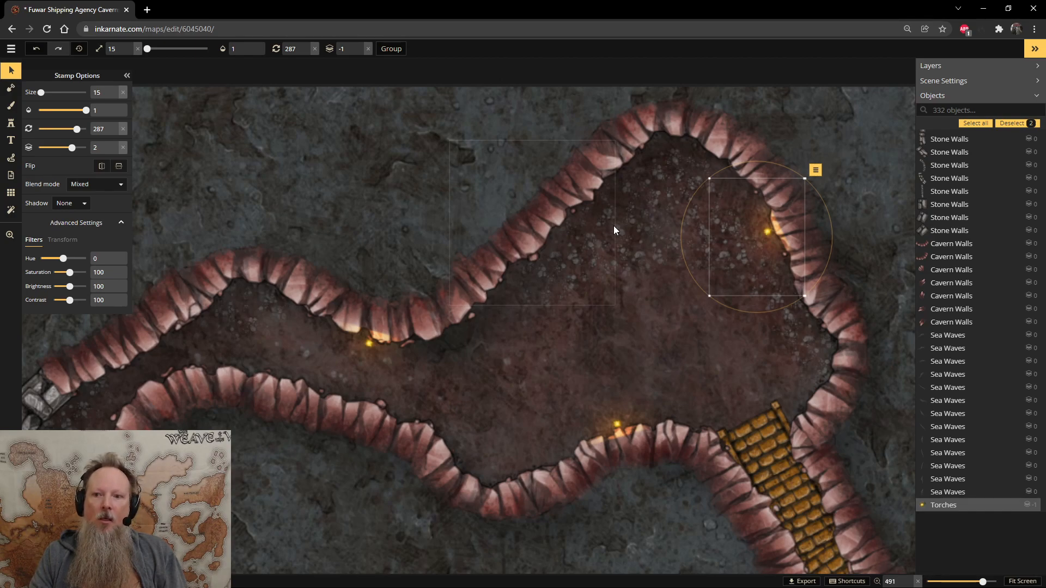
- Paste a torch and light pair, rotate it to 167 degrees and place it on the cave wall just east of the stairs' upper end
key(ctrl+v)
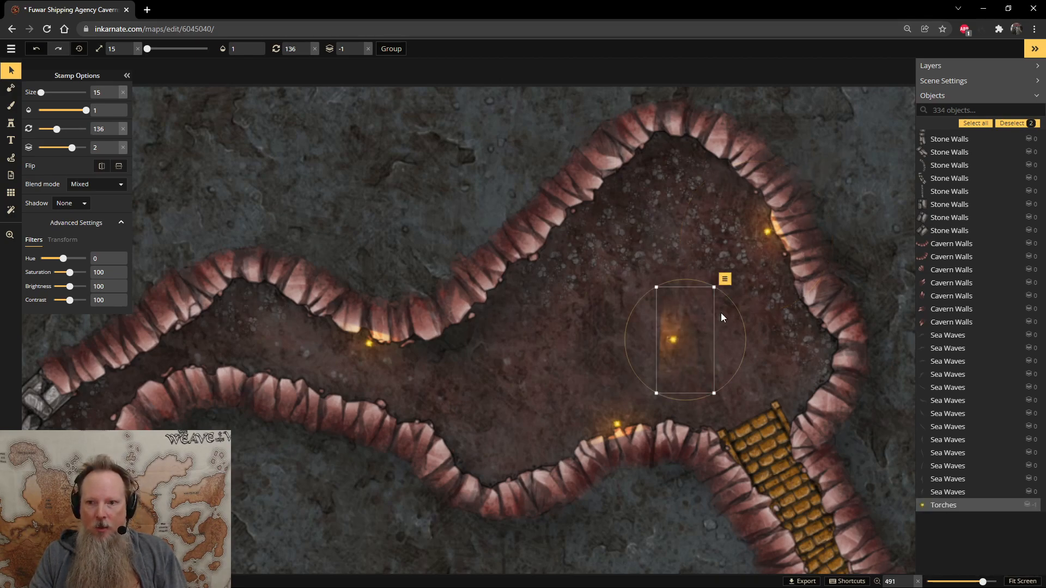
drag(701, 283, 673, 360)
drag(704, 326, 801, 376)
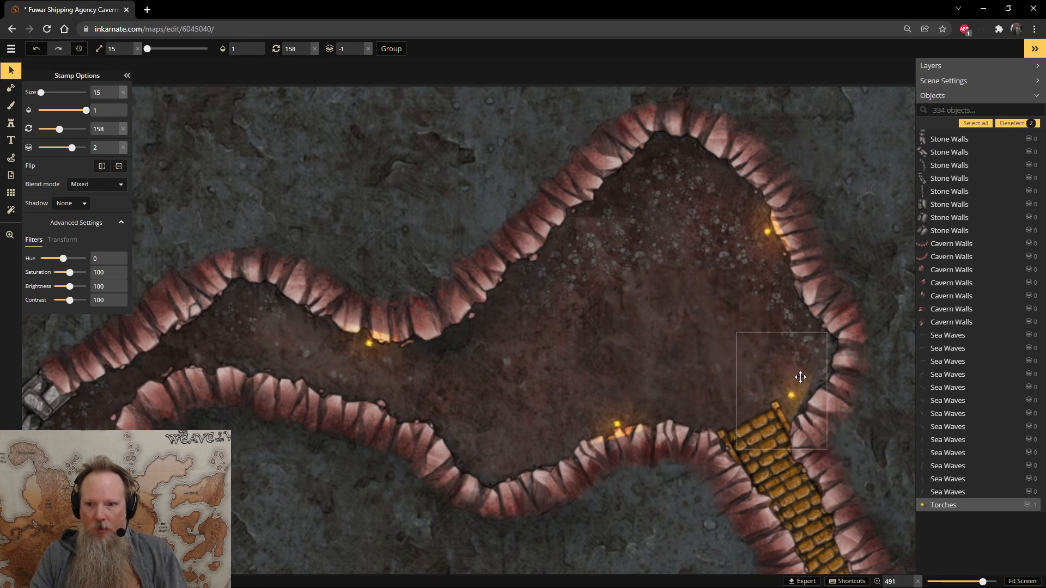
drag(835, 327, 817, 329)
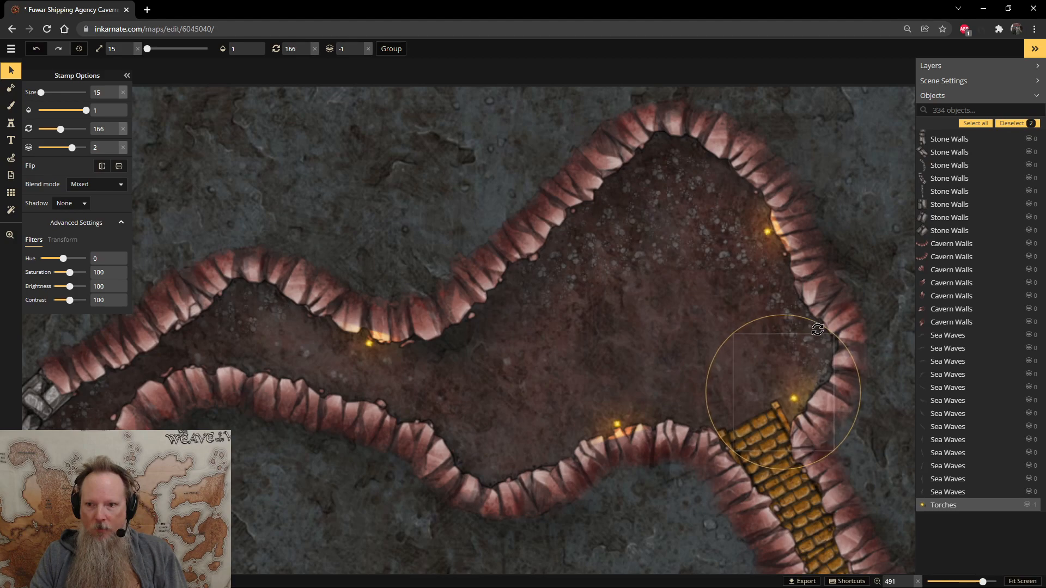
drag(772, 362, 780, 364)
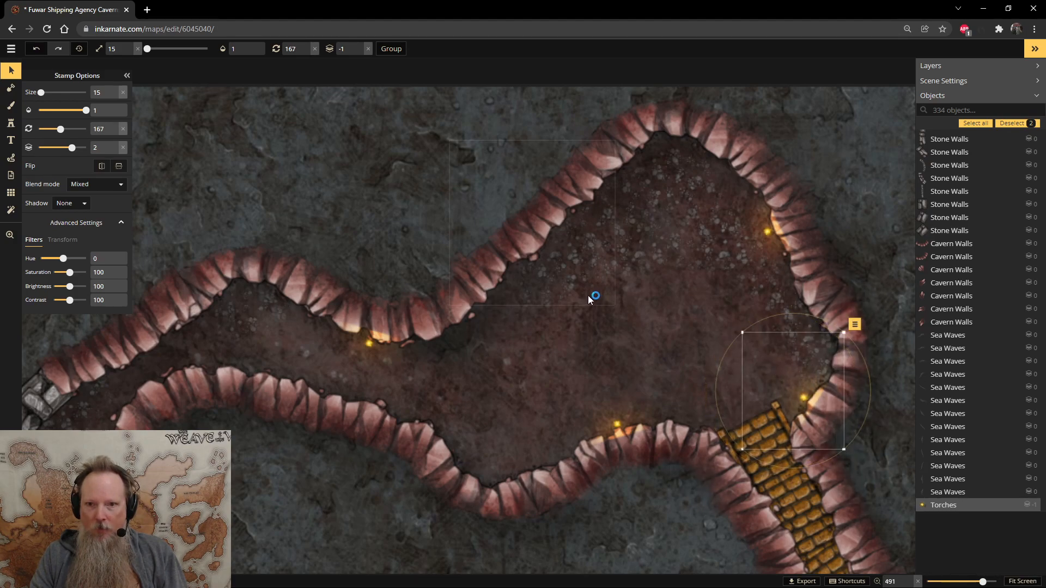
- Paste a torch and light pair, rotate it to 176 degrees and place it against the upper cave's northwest wall
key(ctrl+v)
drag(597, 232, 642, 243)
drag(599, 277, 576, 235)
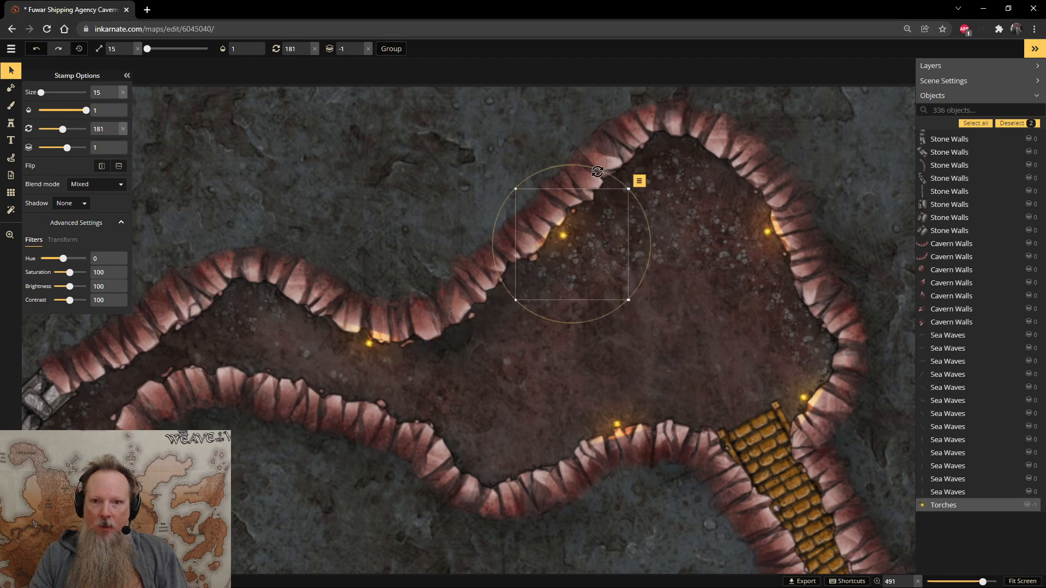
drag(596, 168, 591, 167)
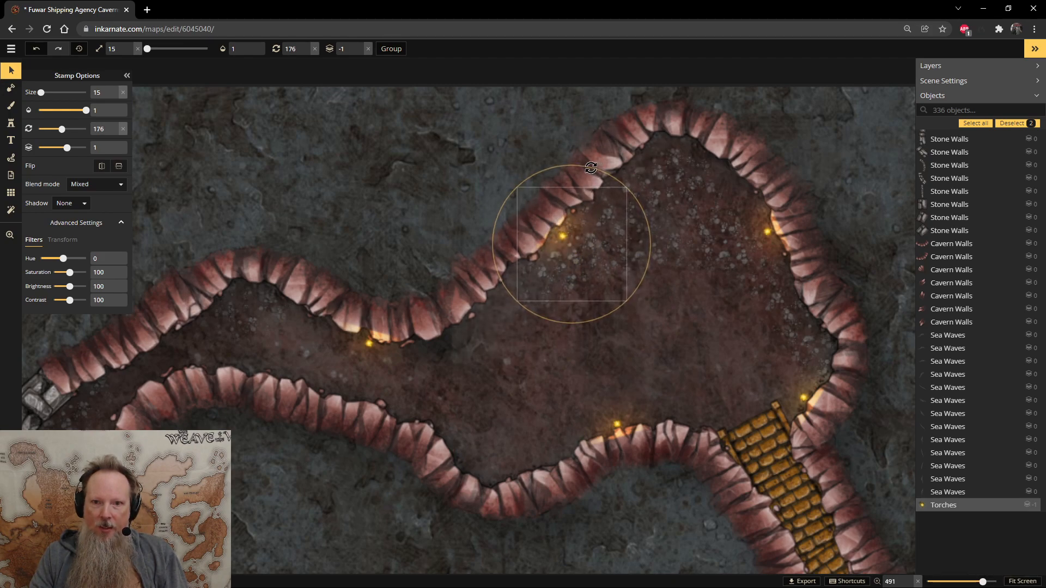
drag(565, 250, 565, 253)
- Paste a torch and light pair, rotate it to 102 degrees and place it on the west wall beside the lower half of the stairs
scroll(752, 414, down, 4)
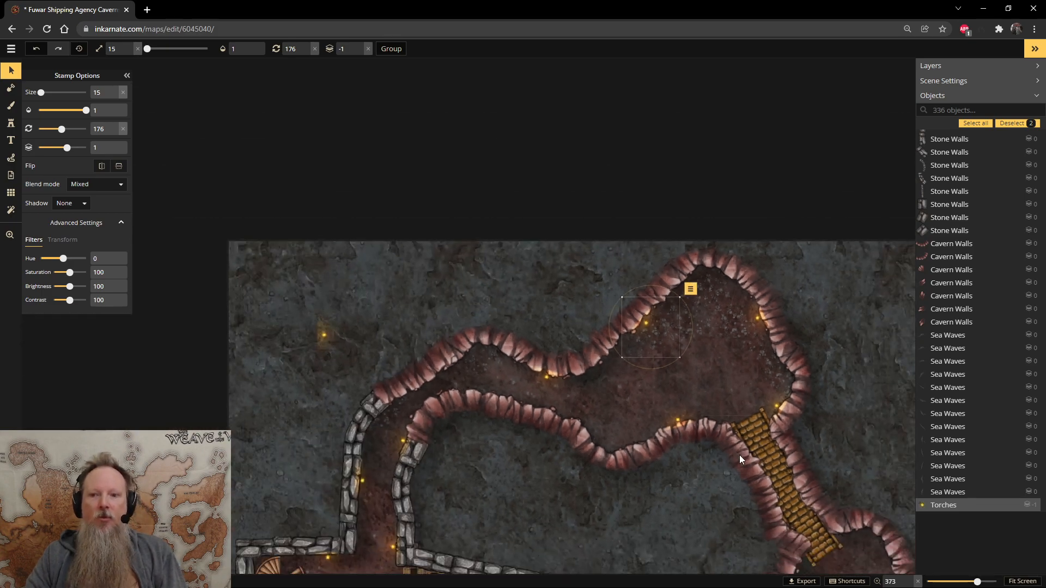
drag(773, 430, 563, 286)
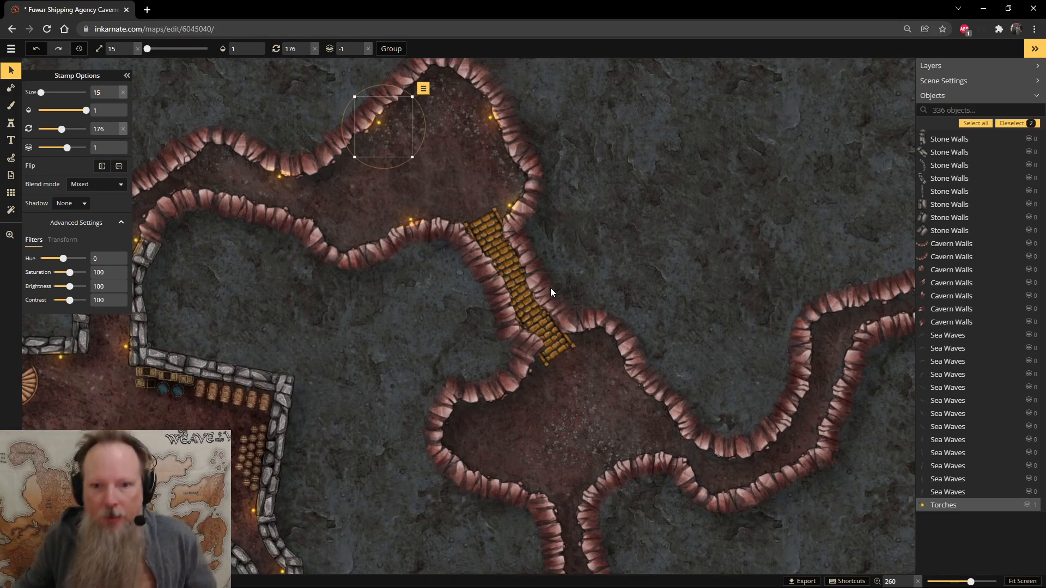
scroll(564, 327, up, 1)
key(ctrl+v)
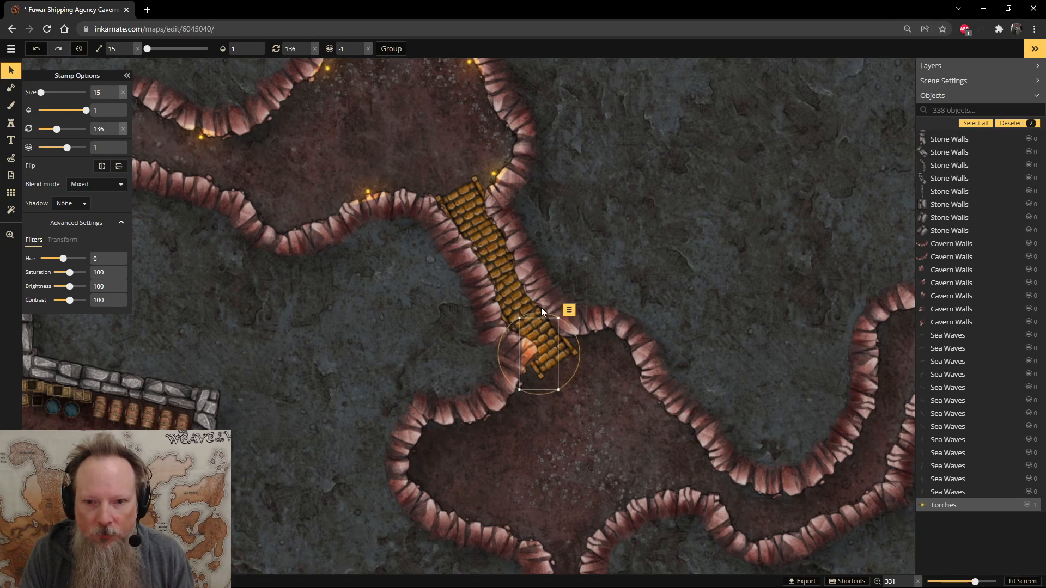
drag(542, 312, 492, 278)
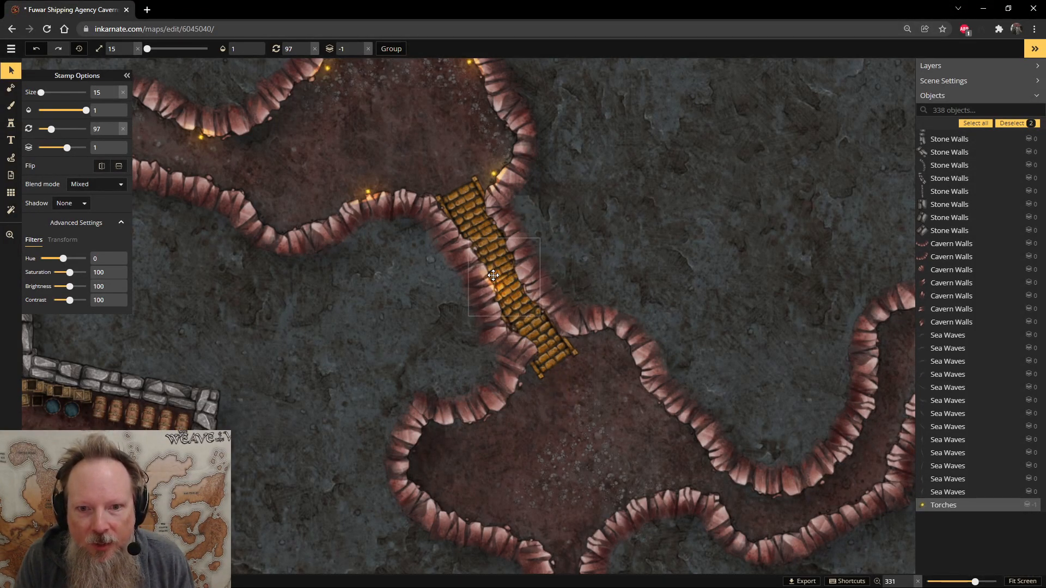
drag(528, 225, 523, 298)
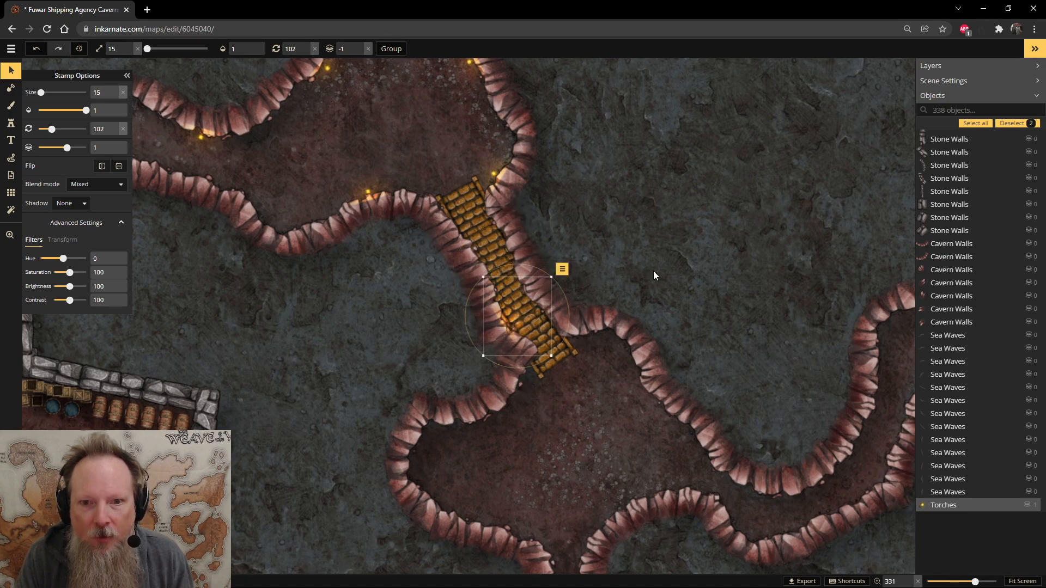
- Paste a torch and light pair, rotate it to 67 degrees and place it on the lower cave's southern wall near the passage leading south
click(507, 496)
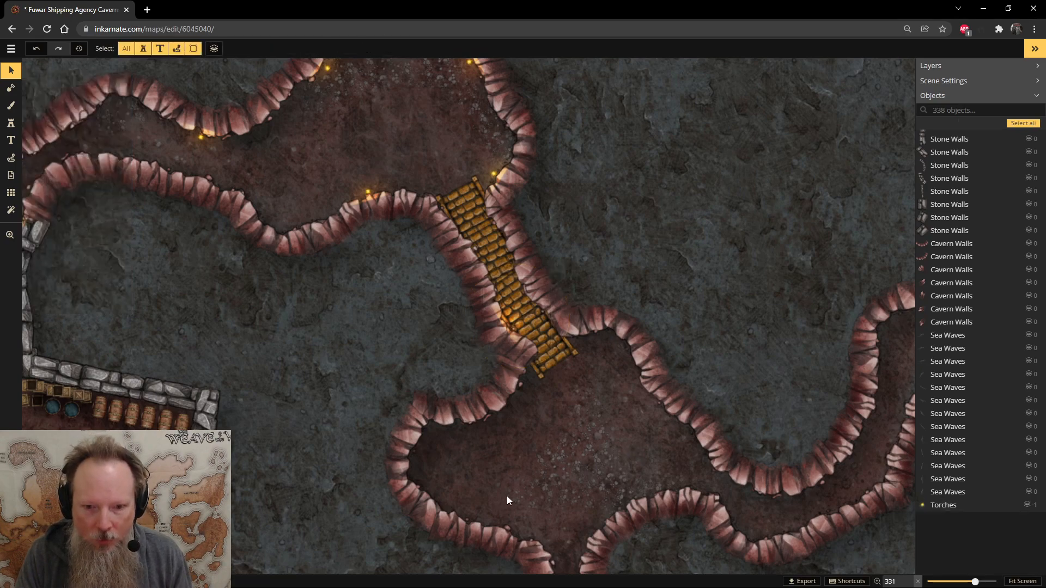
key(ctrl+v)
drag(511, 458, 457, 482)
drag(527, 484, 536, 513)
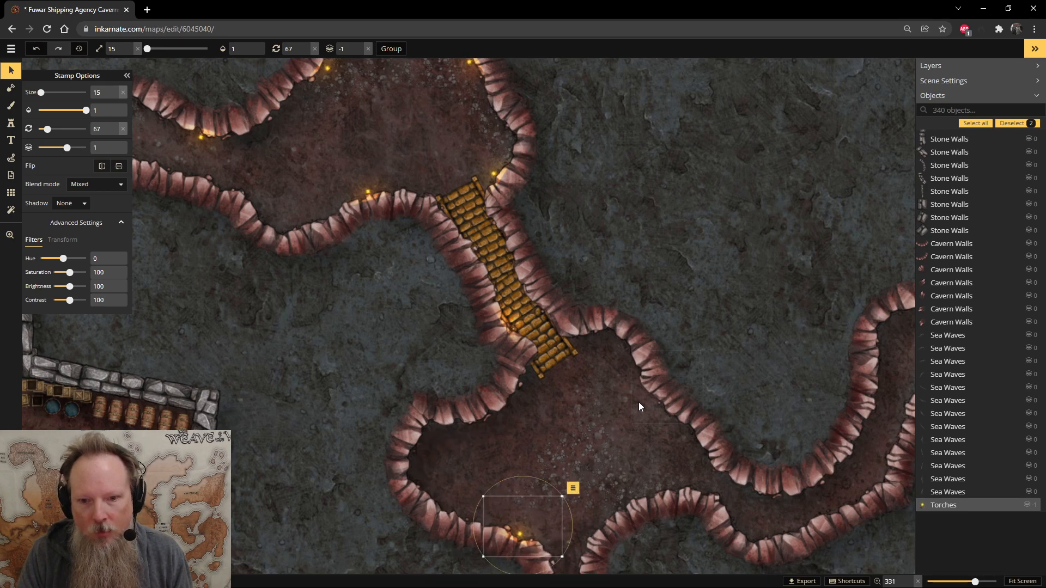
- Paste a torch and light pair on the lower cave's east wall with the light rotated to 315 degrees, and set that light to layer 0
click(659, 437)
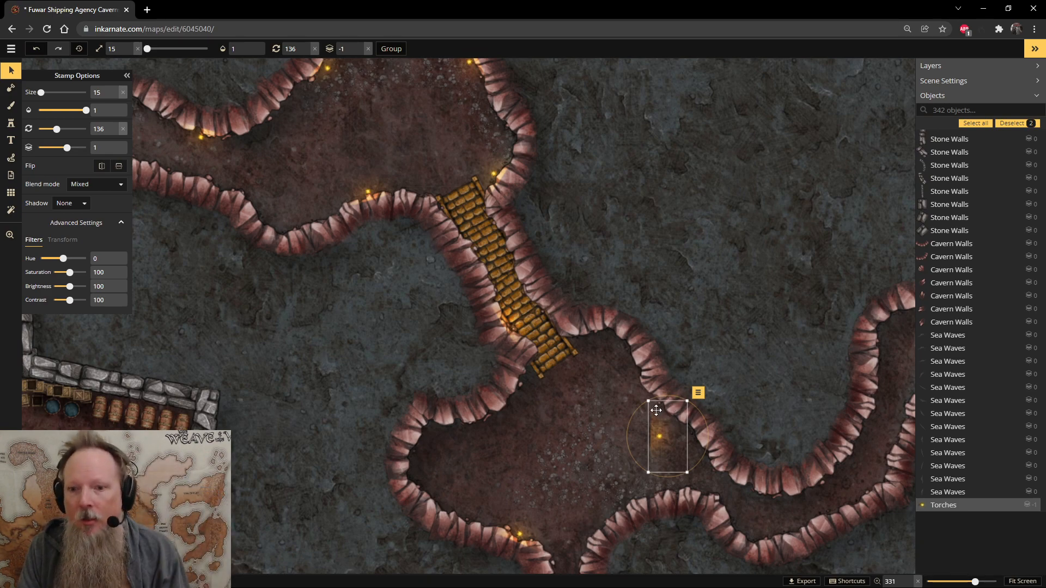
drag(643, 401, 758, 449)
drag(660, 442, 667, 438)
click(663, 429)
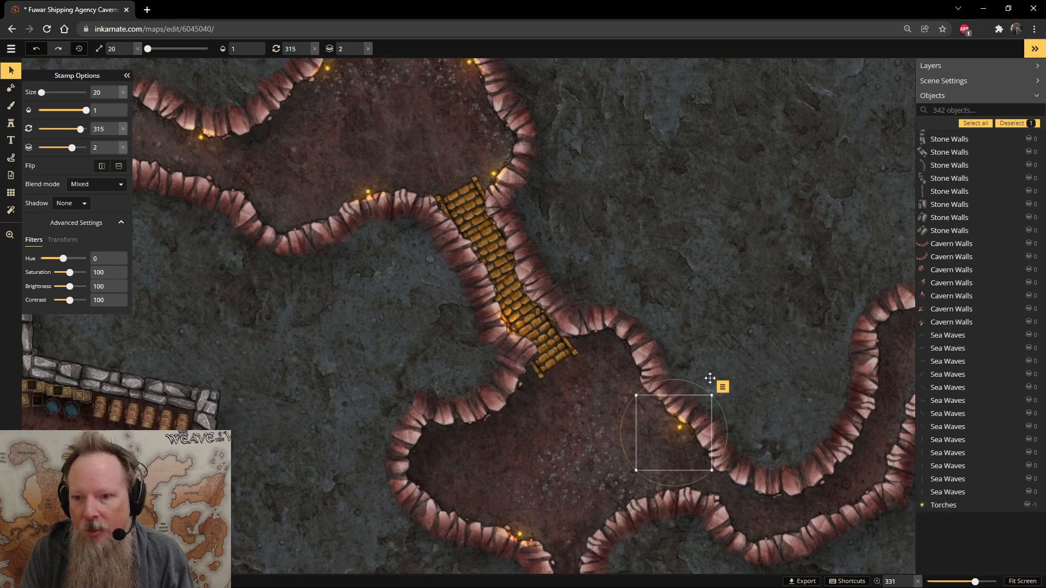
click(360, 53)
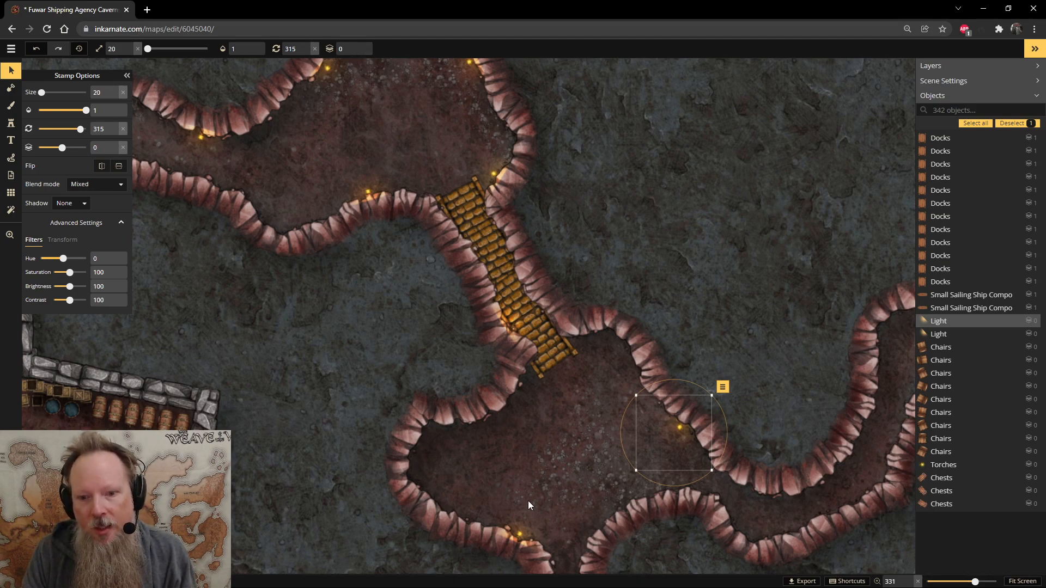
- Set the lower cave's south wall light, the light beside the stair top, and three lights along the upper cave and passage walls to layer 0
click(524, 517)
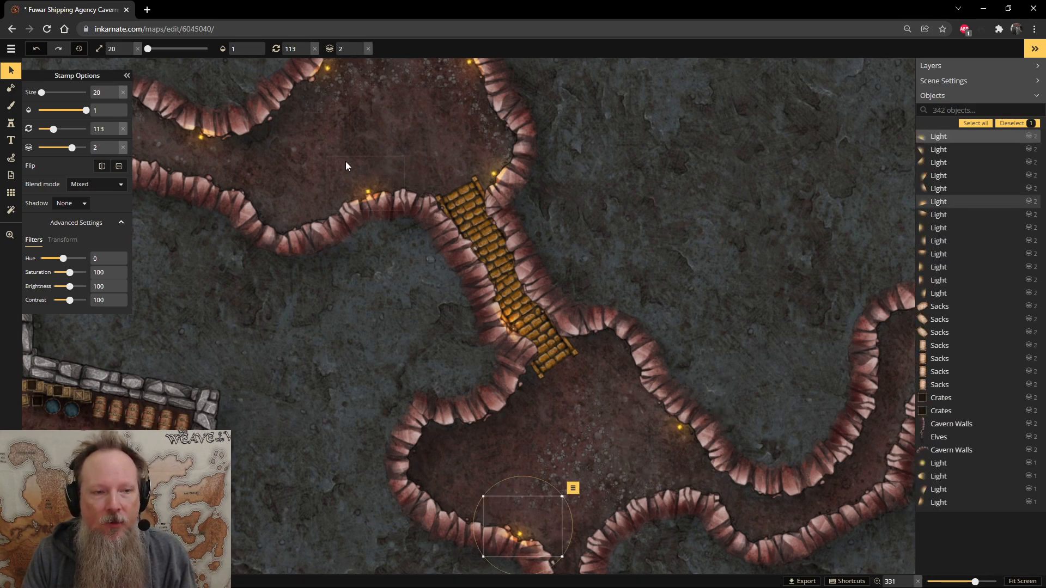
scroll(610, 248, down, 1)
drag(365, 341, 414, 426)
scroll(358, 348, down, 1)
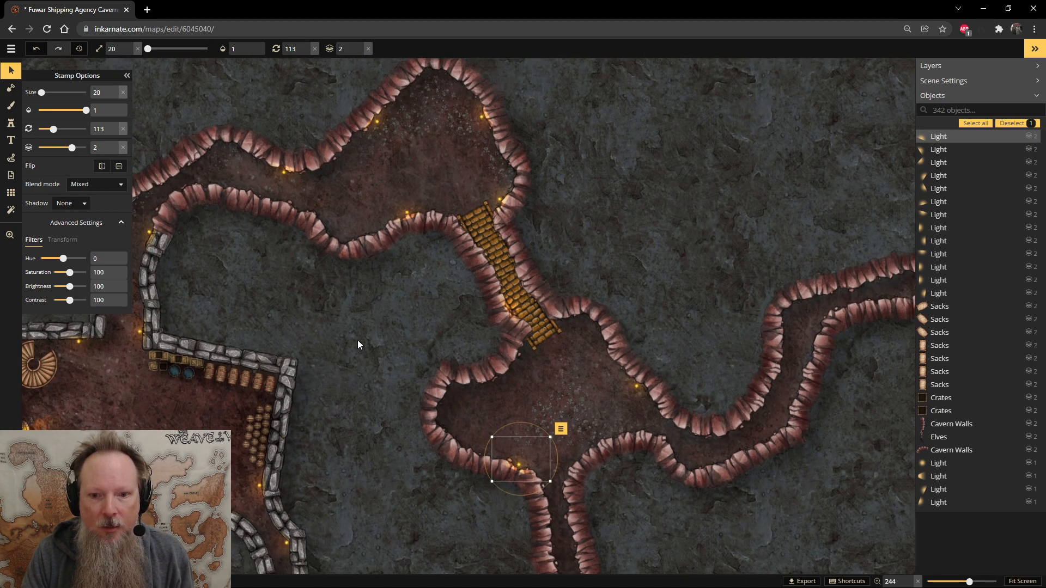
shift+click(493, 184)
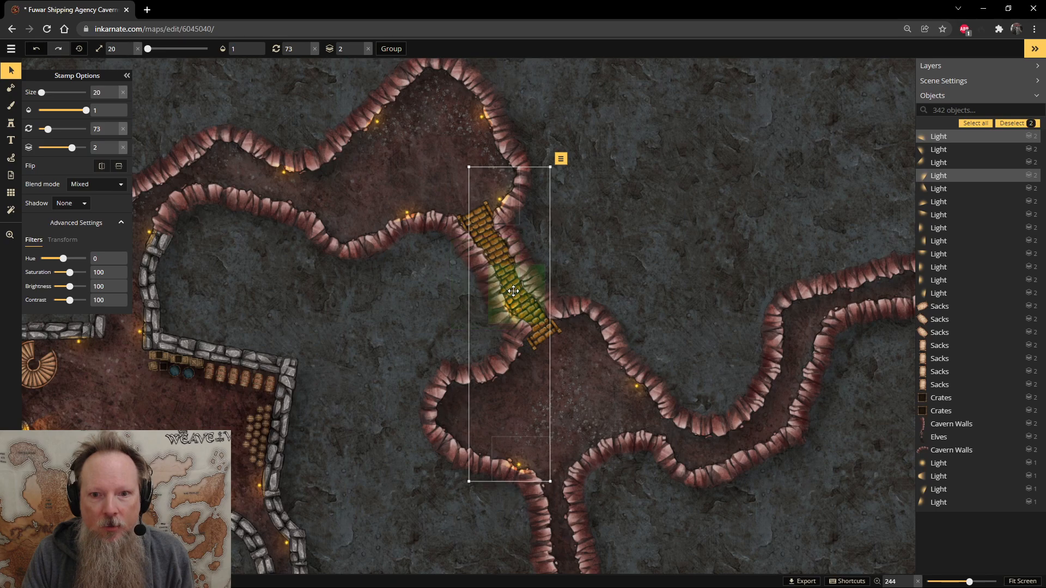
shift+click(512, 292)
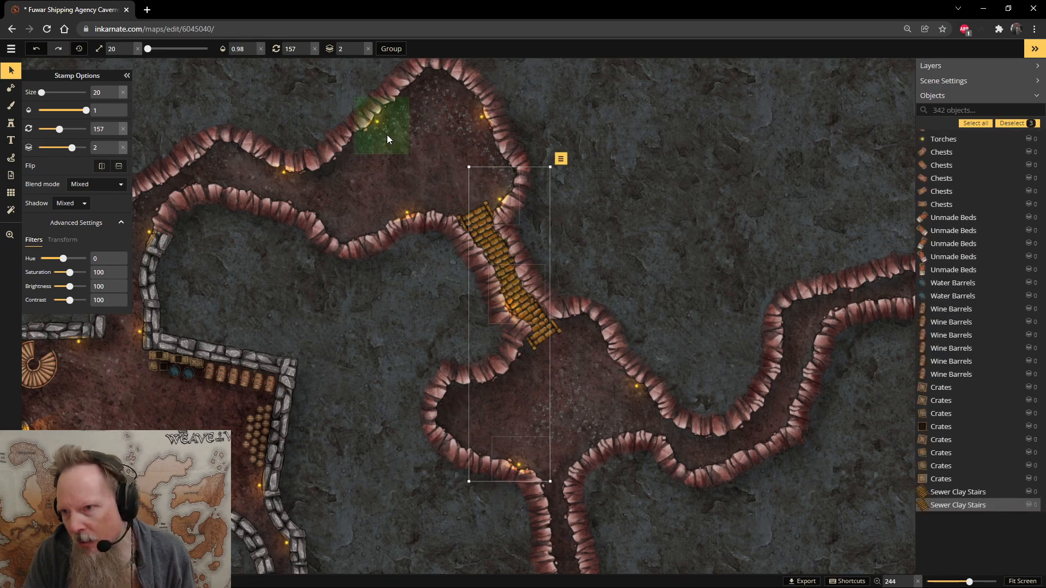
shift+click(978, 505)
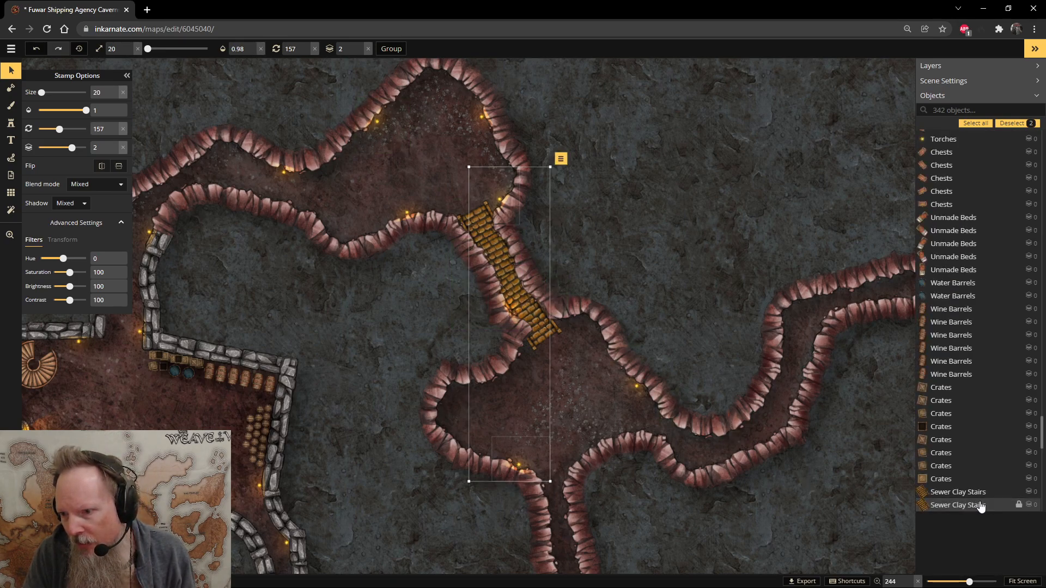
shift+click(409, 194)
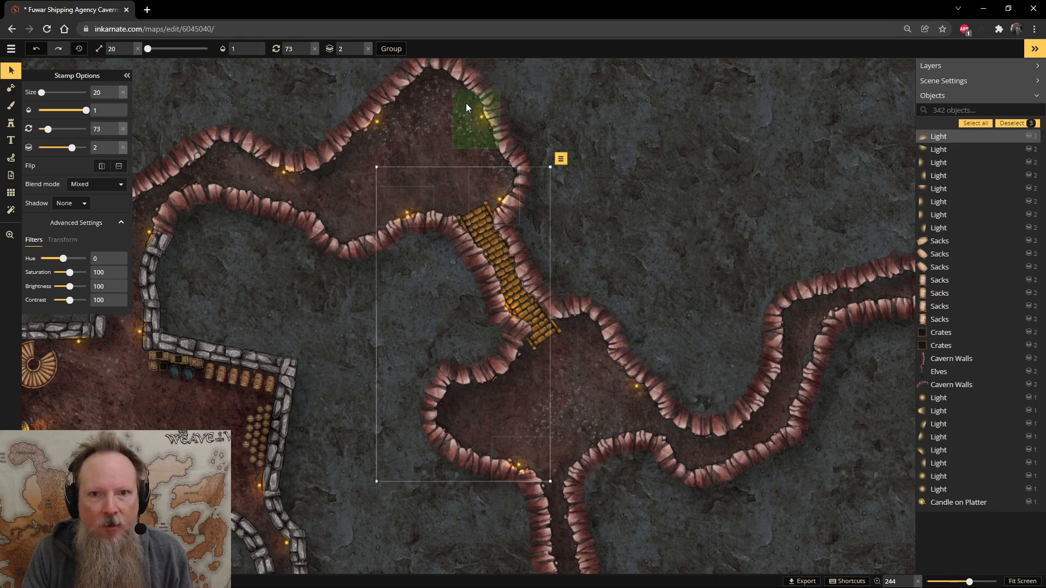
shift+click(466, 106)
shift+click(465, 104)
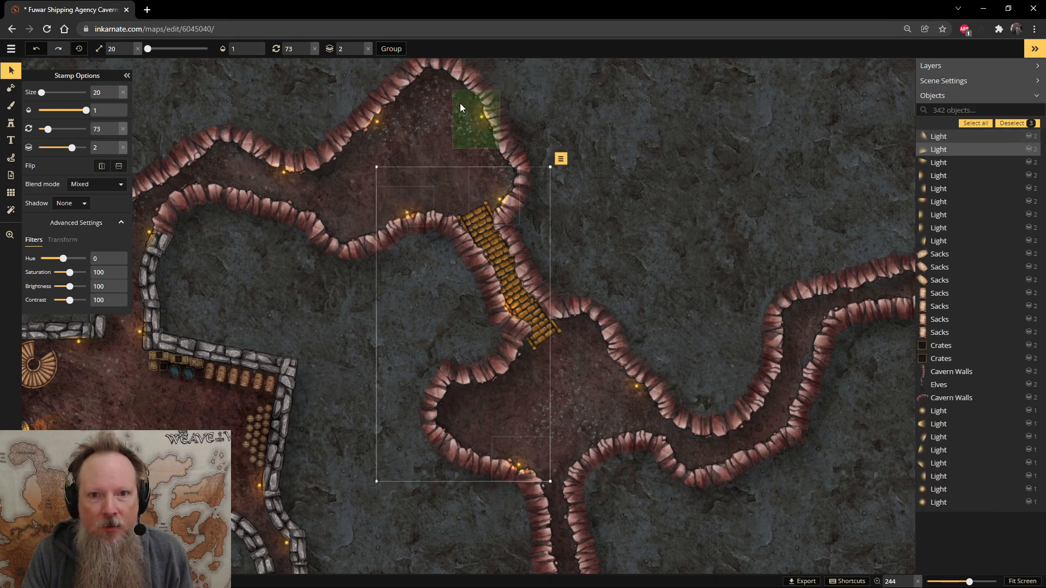
shift+click(390, 127)
shift+click(303, 178)
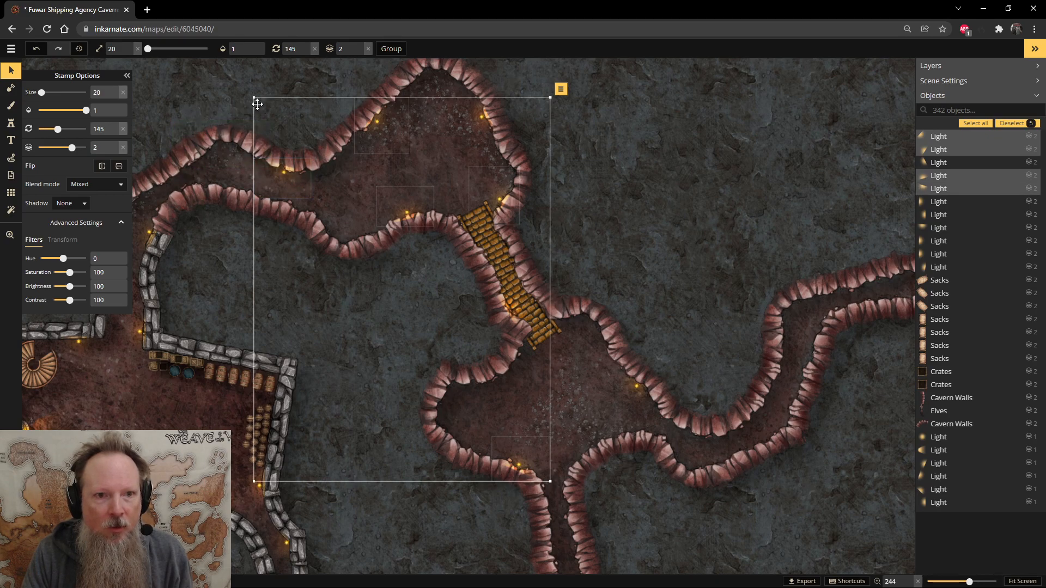
click(360, 53)
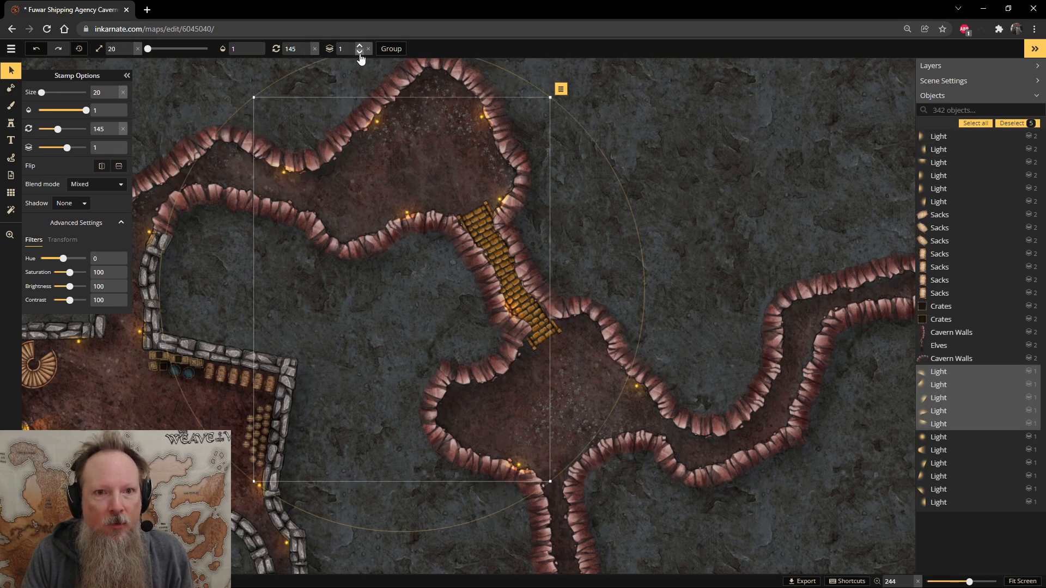
click(359, 52)
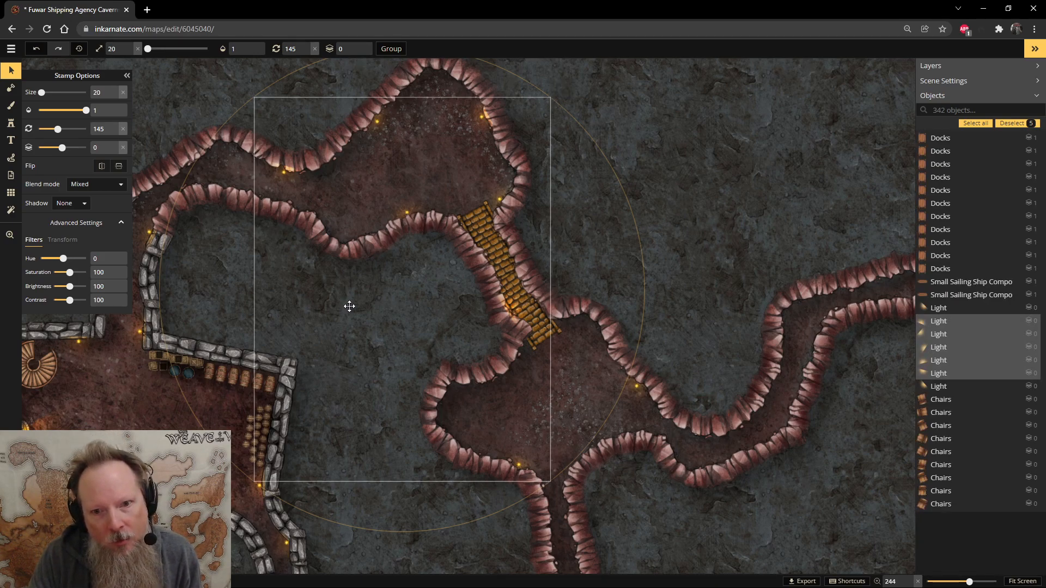
- Set the light on the upper passage's north wall to layer -1 and the light on the upper cave's northeast wall to layer 0
click(285, 173)
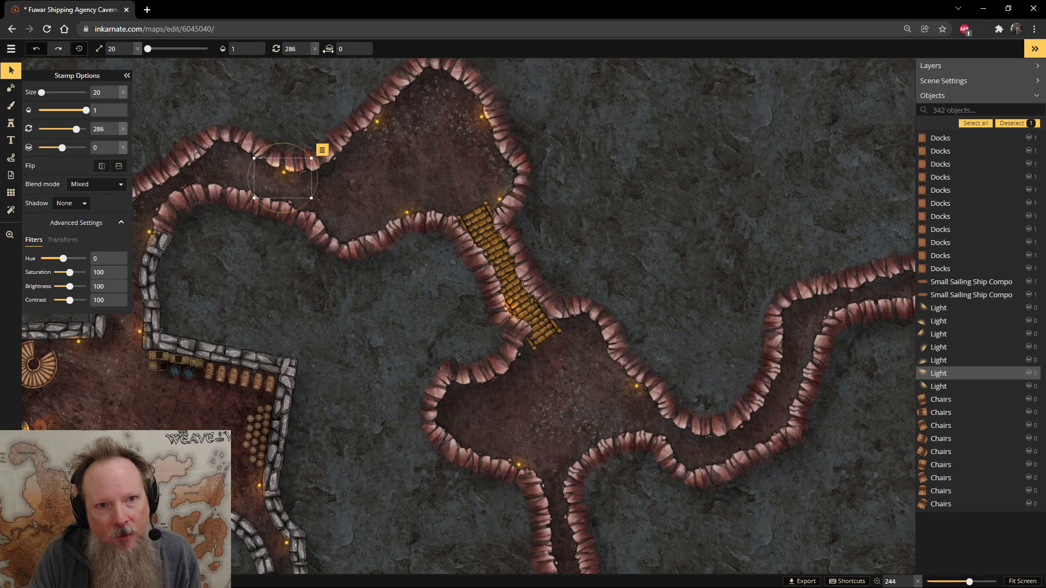
click(360, 53)
click(480, 124)
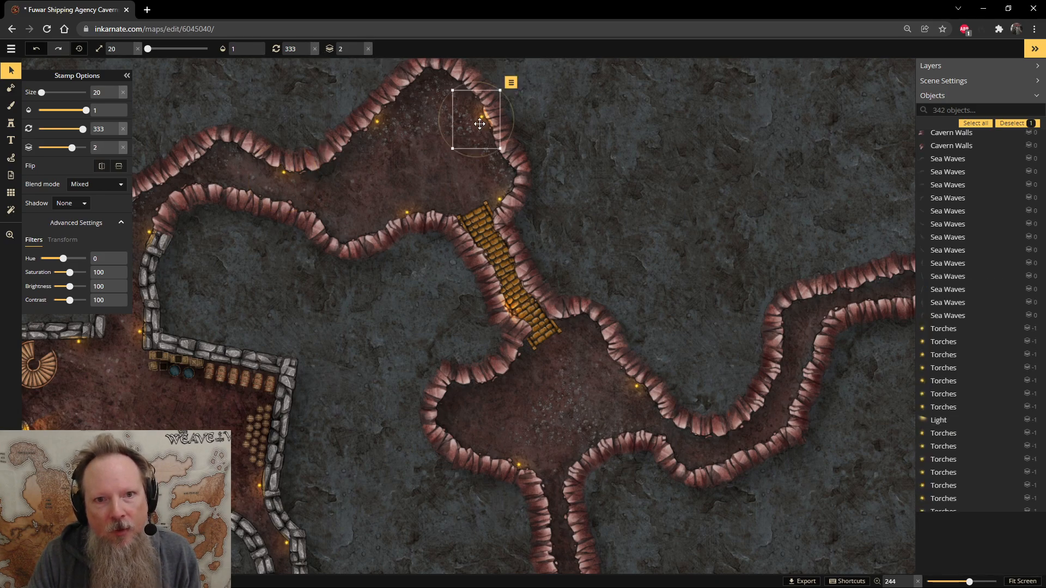
click(360, 53)
click(359, 53)
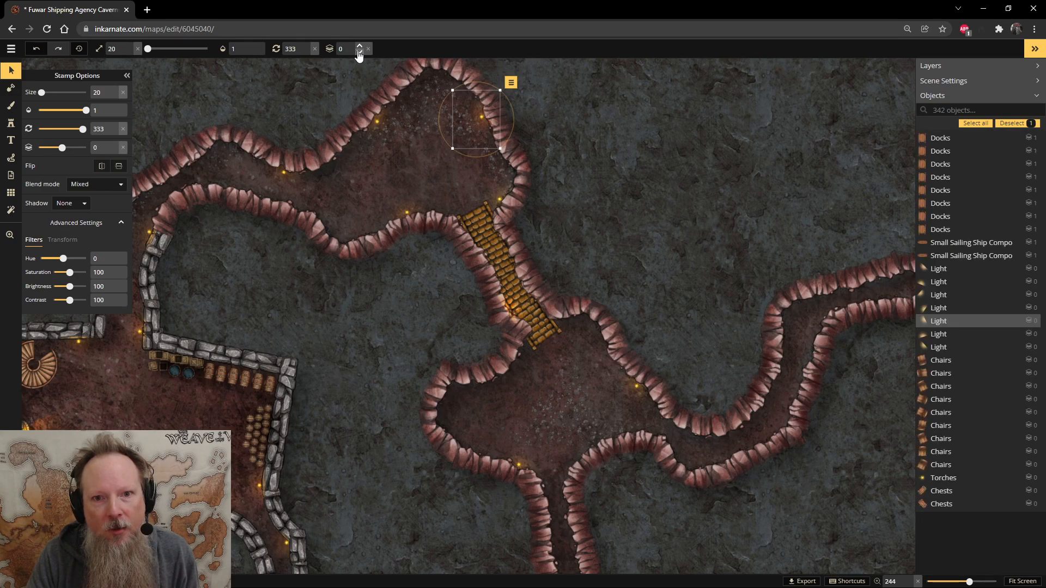
- Set the light on the west wall beside the lower half of the stairs to layer 0
click(513, 308)
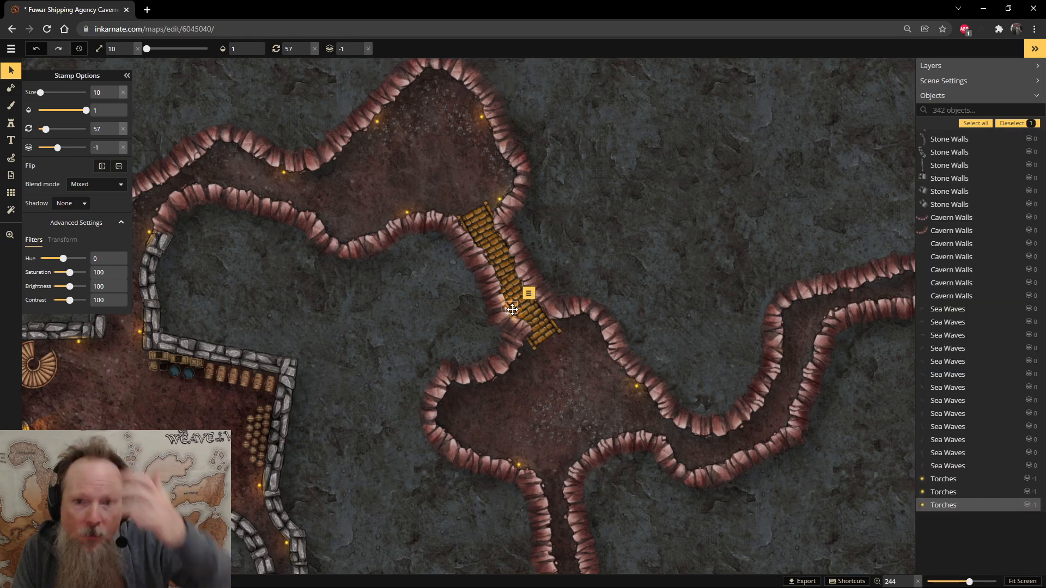
scroll(709, 312, up, 1)
scroll(539, 327, up, 4)
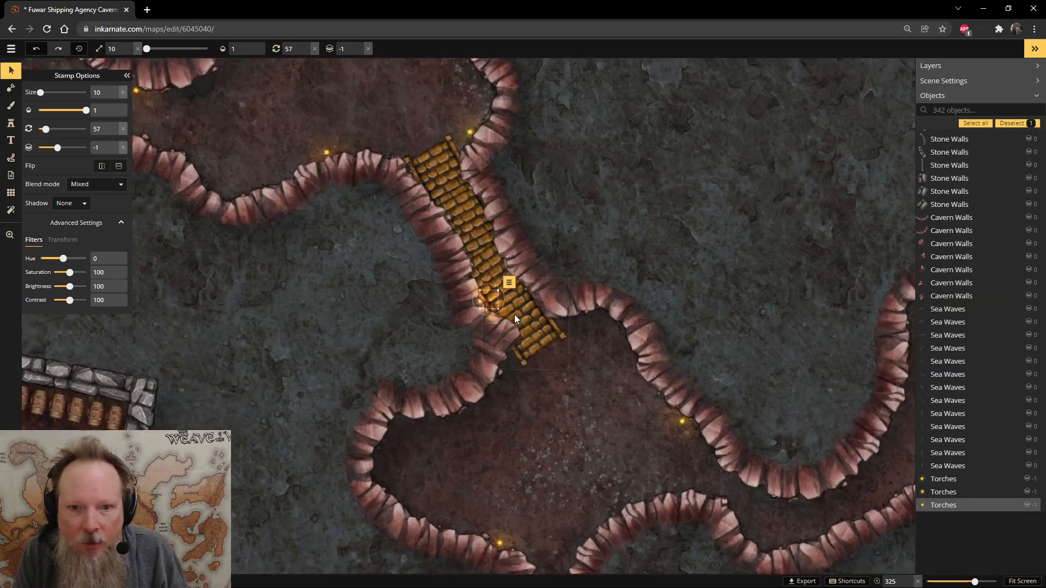
click(487, 312)
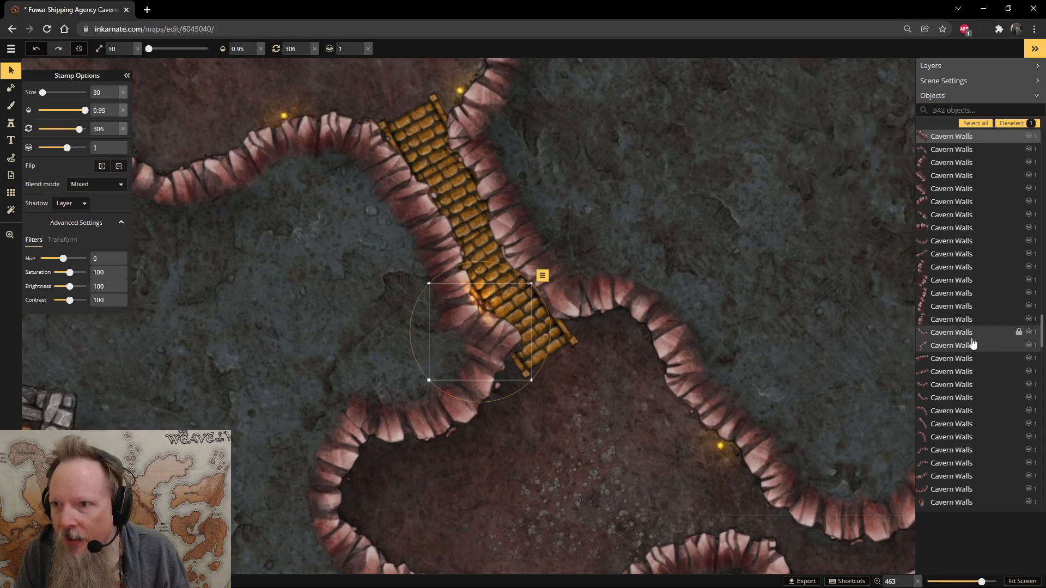
scroll(973, 341, up, 20)
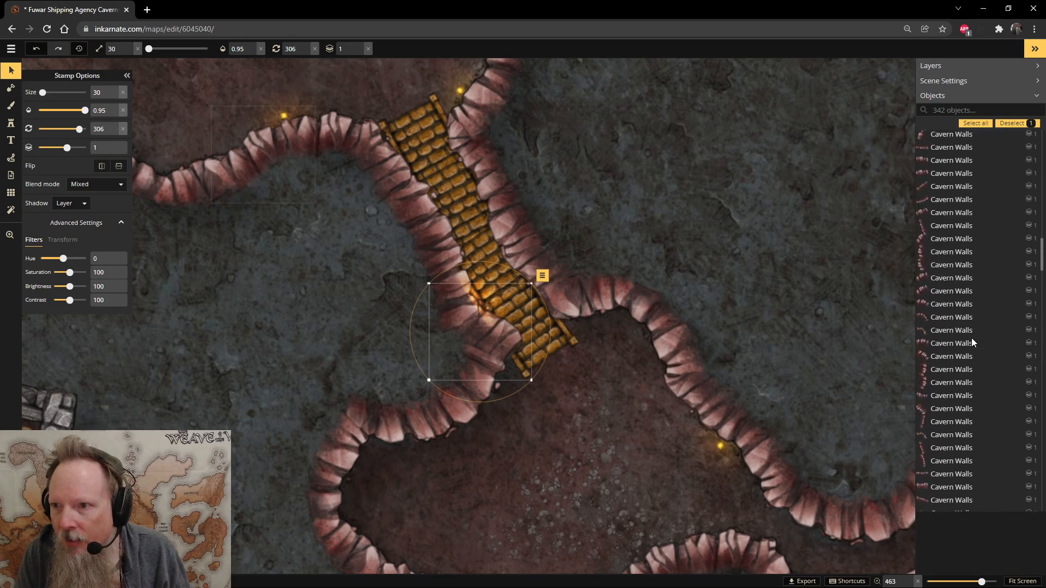
scroll(973, 339, up, 5)
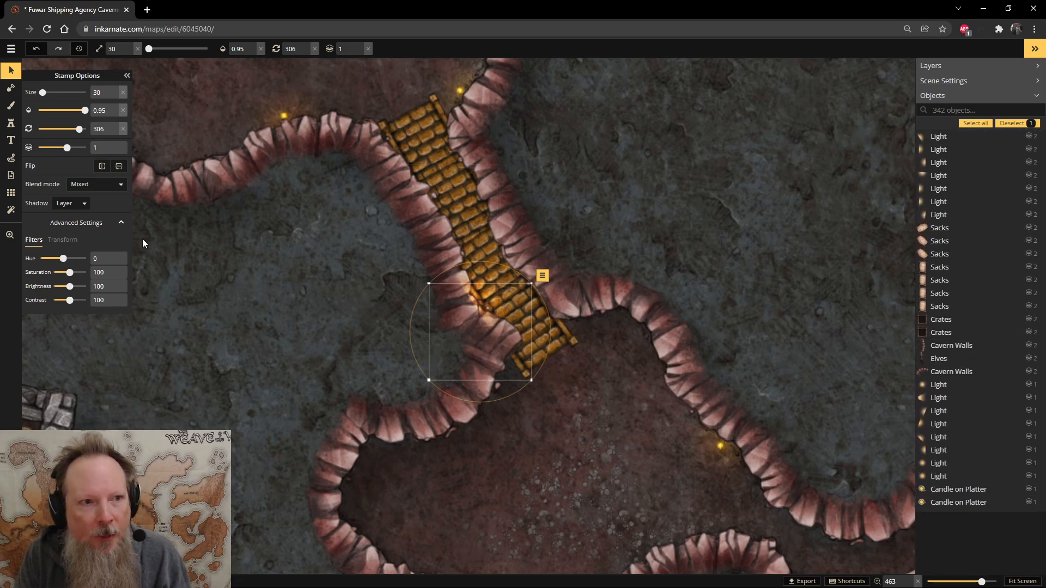
scroll(460, 304, up, 3)
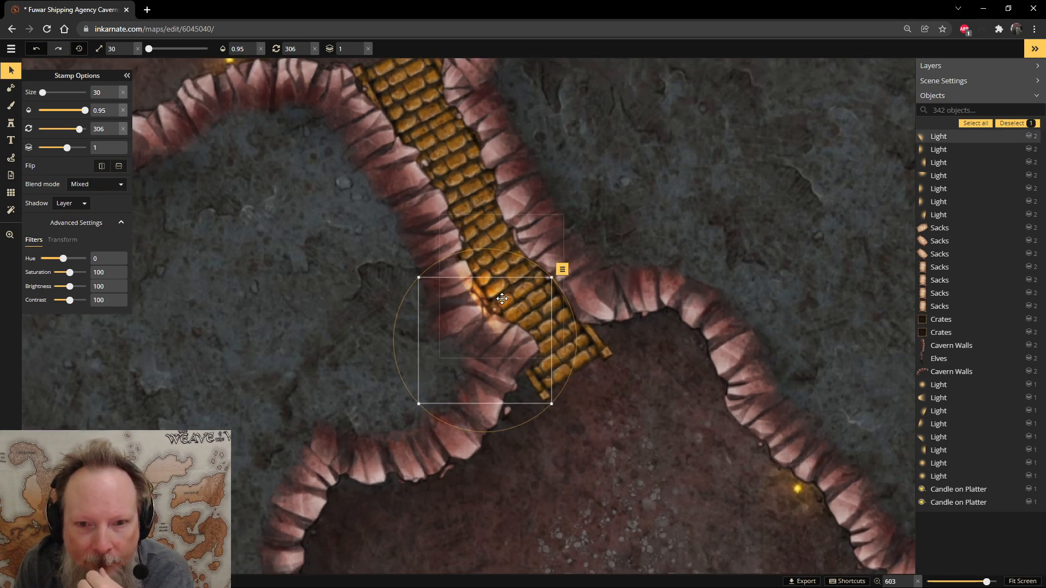
click(510, 313)
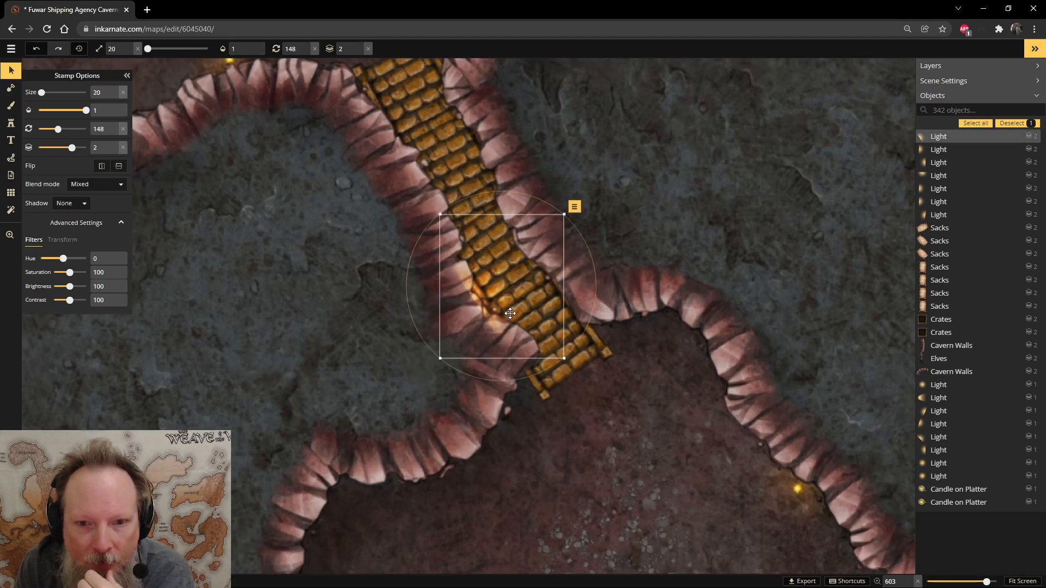
click(360, 53)
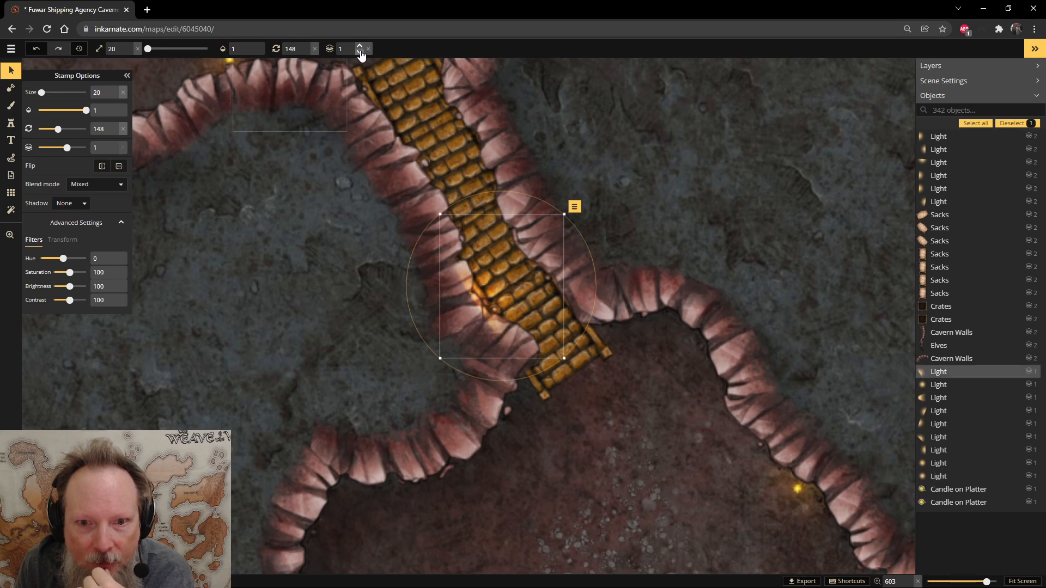
click(360, 53)
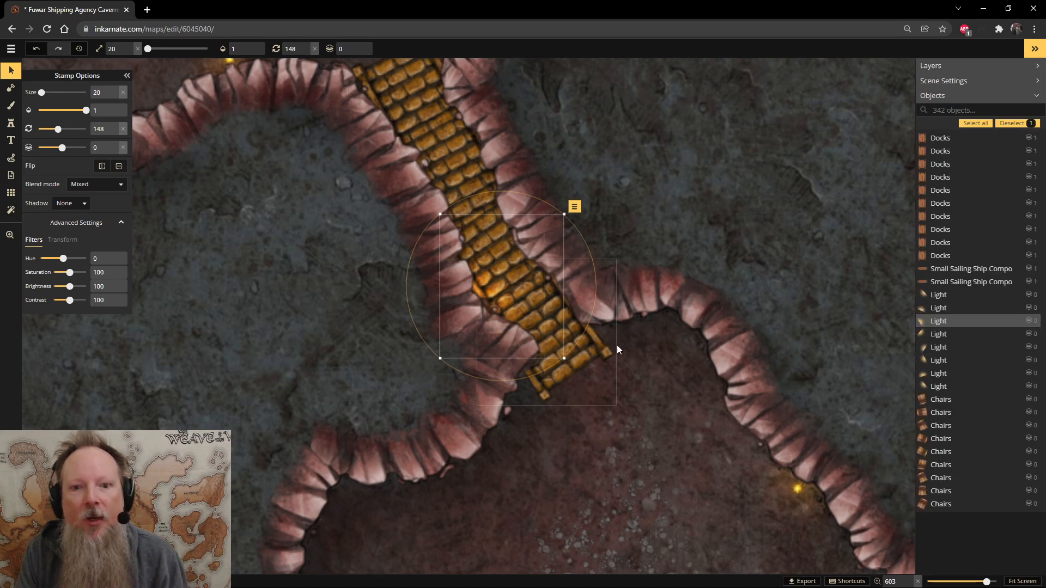
- Paste a torch and light pair on the open rock south of the east passage and set its light to layer 0
scroll(649, 393, down, 5)
scroll(649, 392, down, 2)
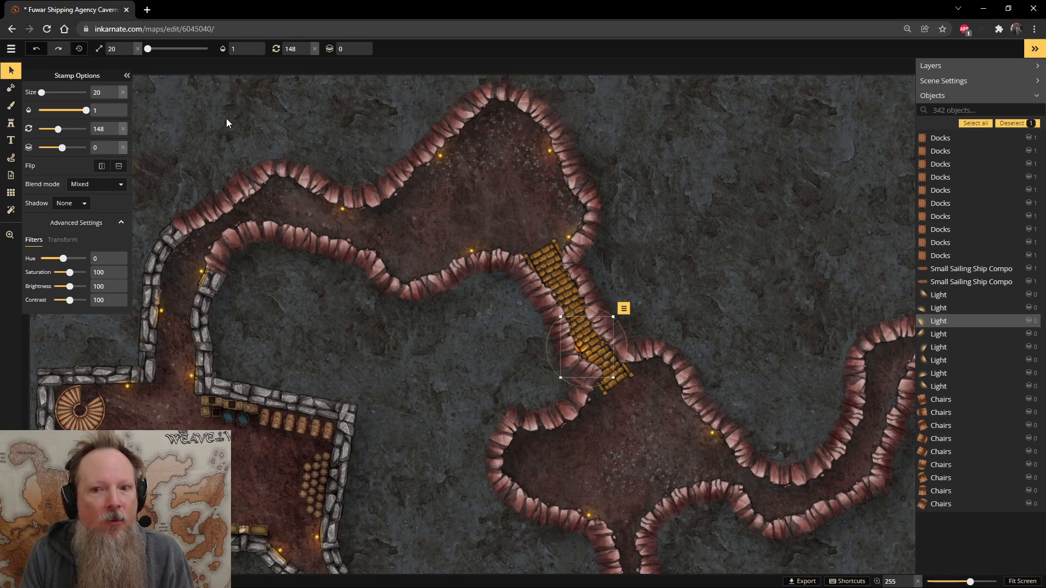
drag(810, 219, 811, 220)
click(681, 493)
key(space)
drag(779, 346, 441, 120)
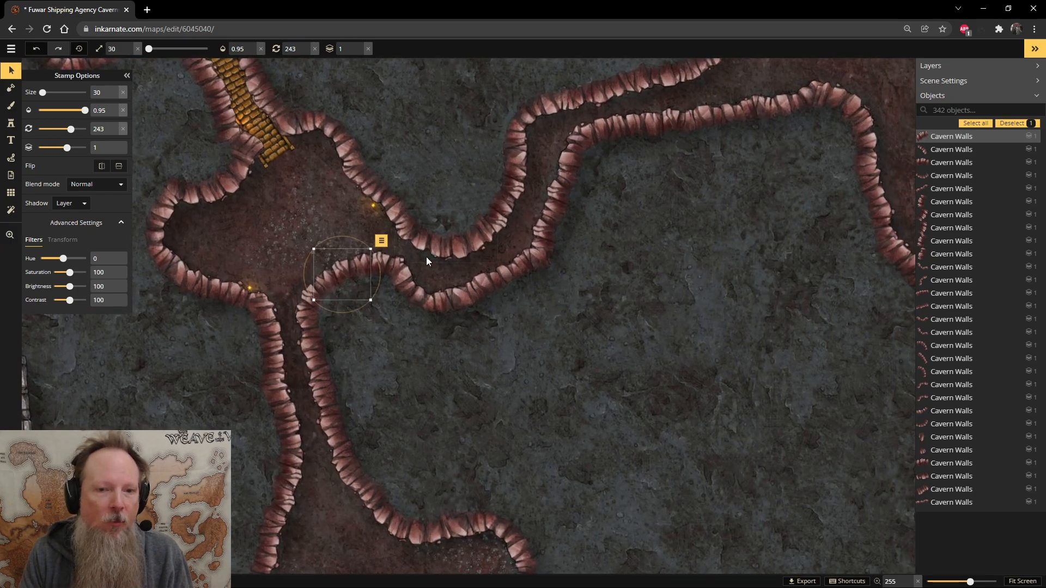
key(ctrl+v)
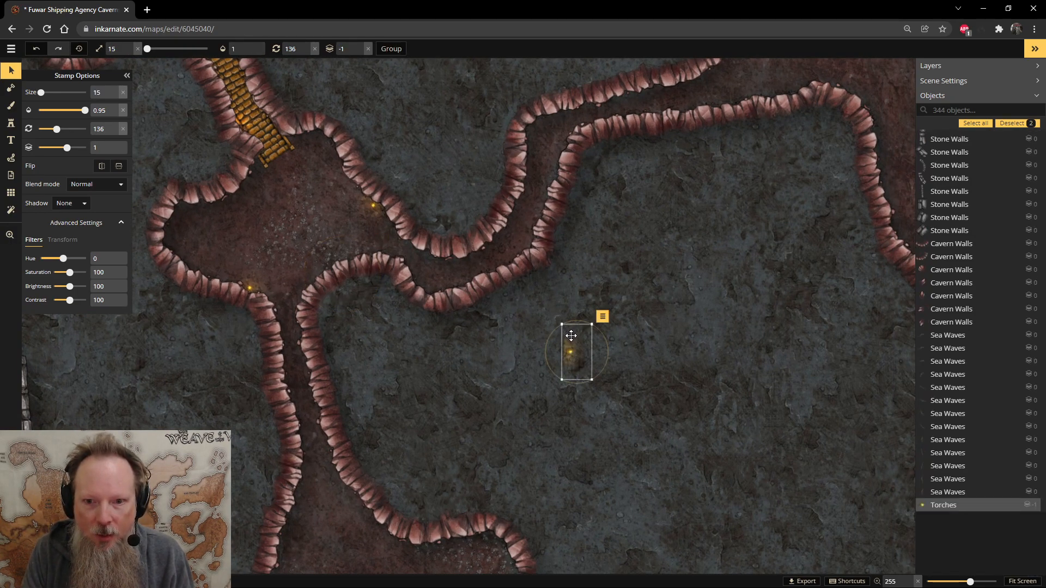
click(571, 336)
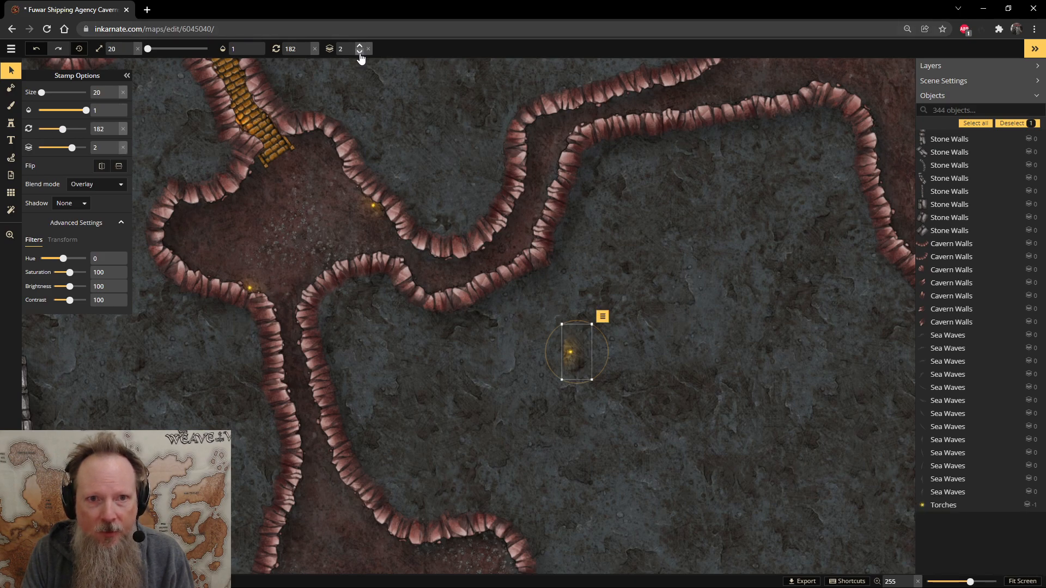
- Copy the torch and layer 0 light pair, paste it, rotate it to 186 degrees and place it on the east passage's southern wall
key(ctrl+a)
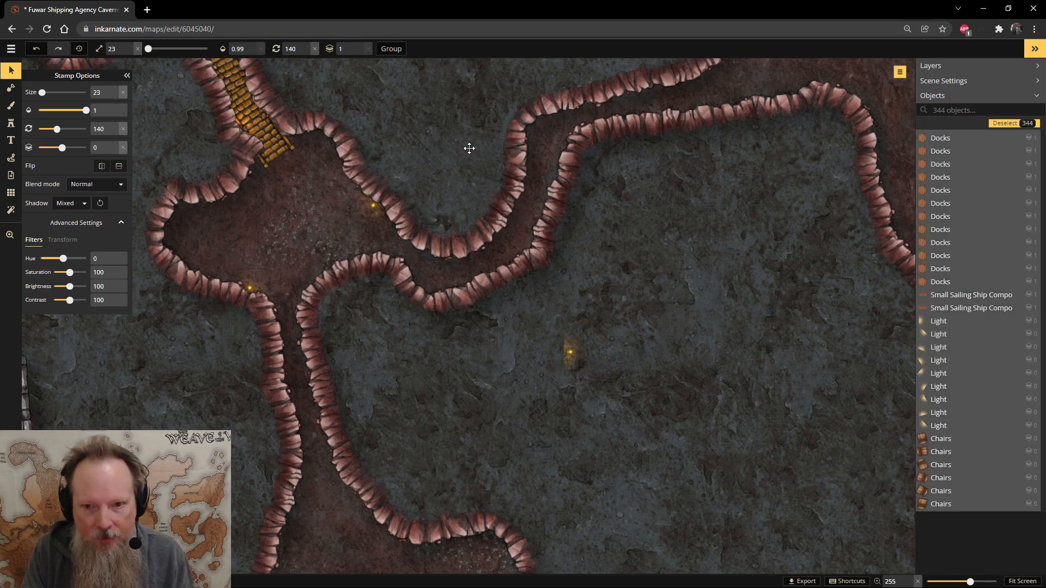
click(579, 349)
click(573, 348)
drag(534, 316, 605, 370)
key(ctrl+v)
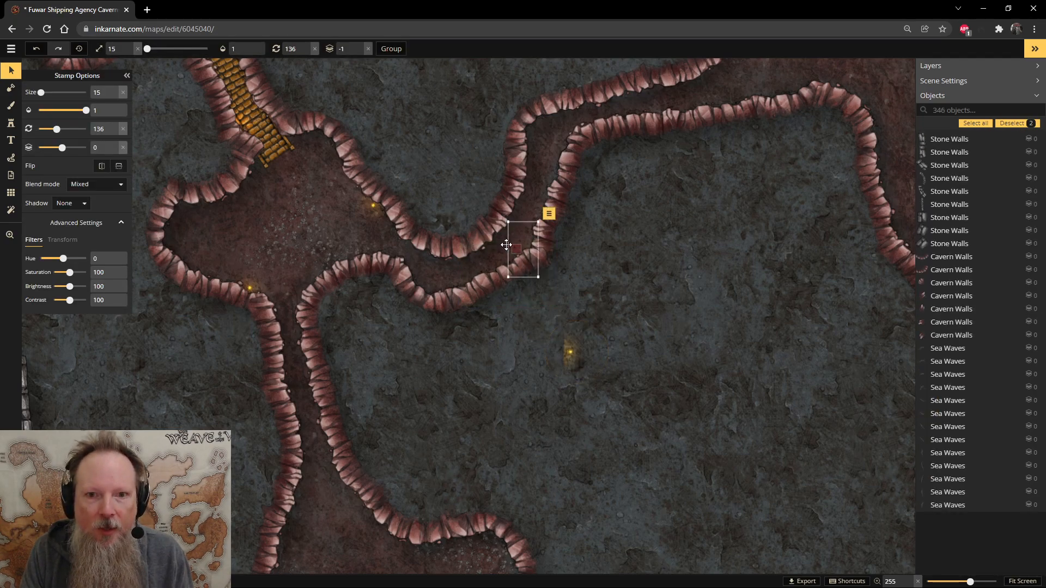
drag(520, 218, 483, 289)
mouse_move(518, 236)
mouse_down()
mouse_move(495, 233)
mouse_move(501, 240)
mouse_up()
- Paste another torch and light pair, rotate it to 165 degrees and place it at the northwest corner of the east passage's bend
key(space)
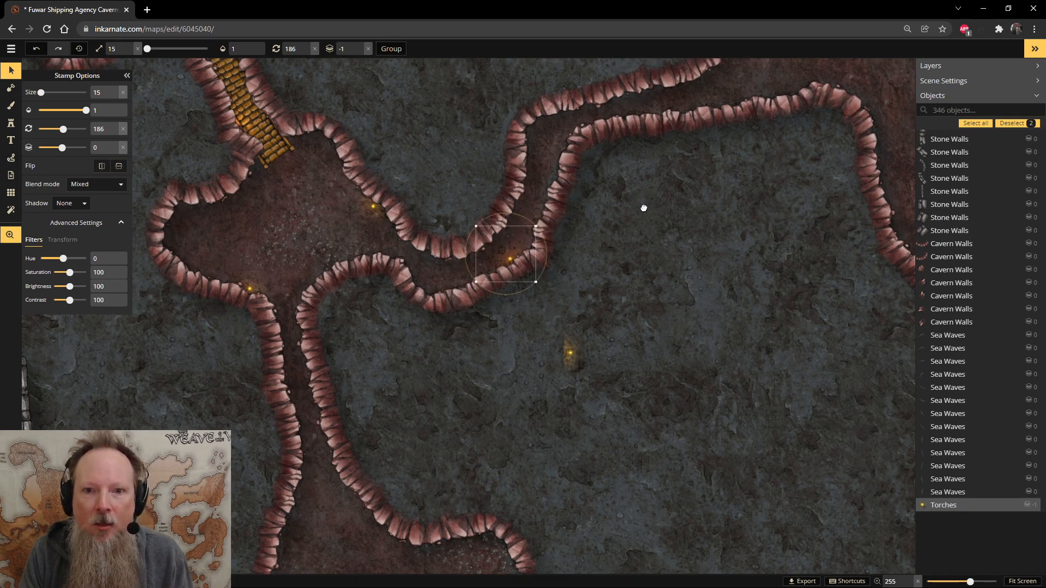
drag(647, 198, 609, 321)
key(ctrl+v)
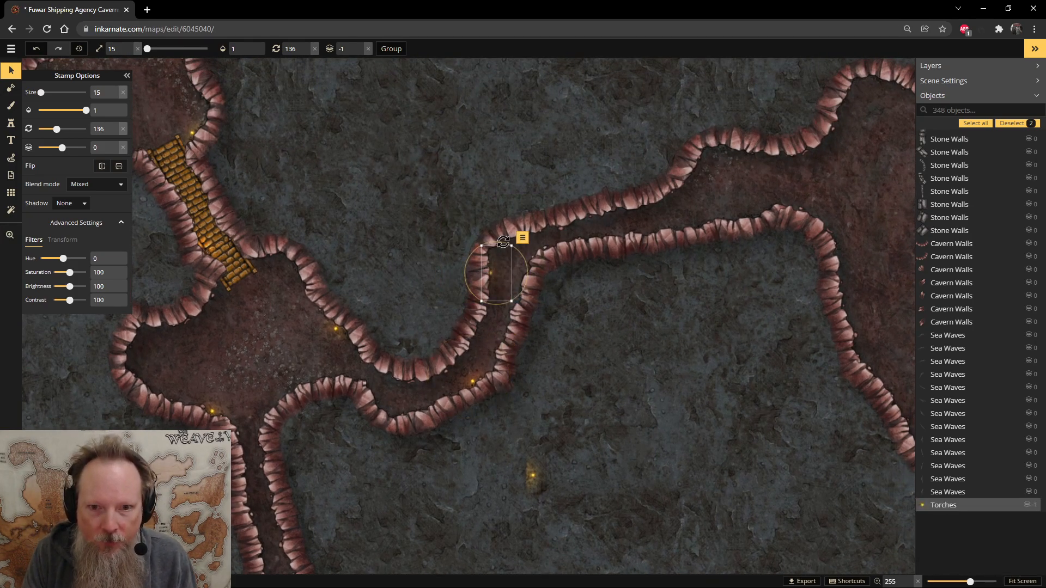
drag(504, 241, 578, 278)
drag(567, 324, 544, 215)
drag(502, 263, 511, 251)
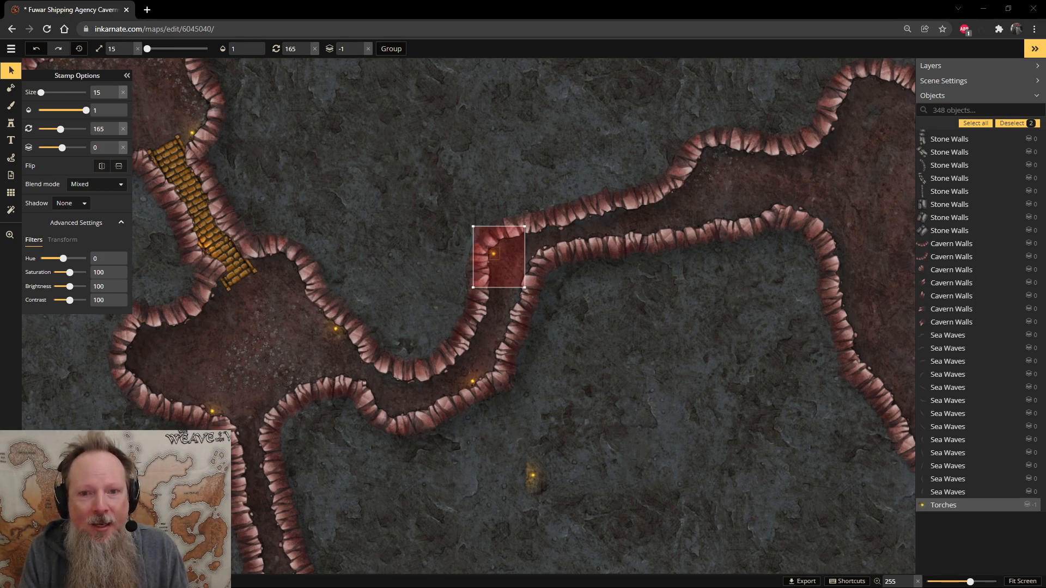
key(alt+Tab)
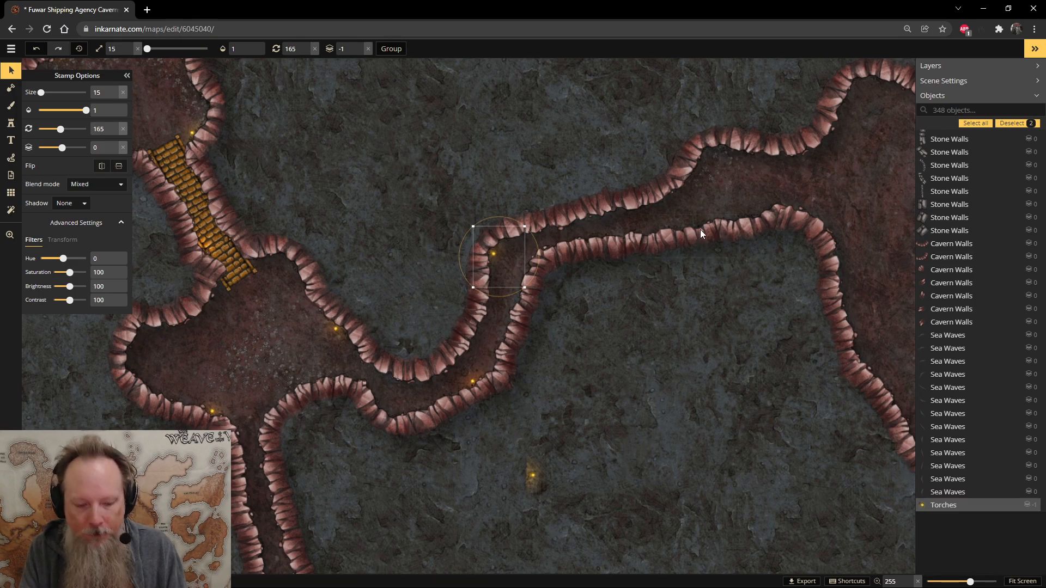
click(726, 315)
key(ctrl+v)
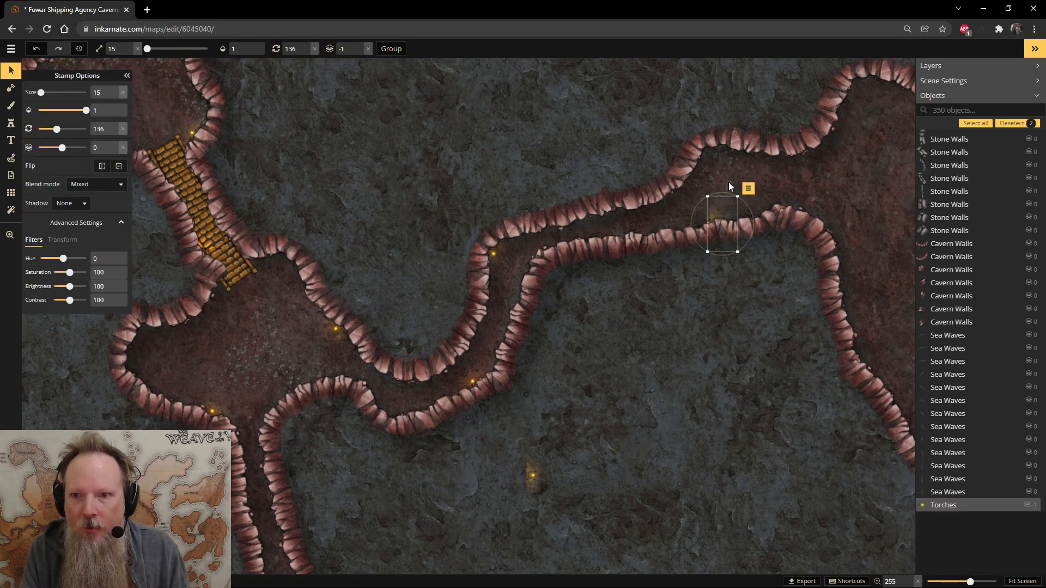
drag(720, 194, 662, 238)
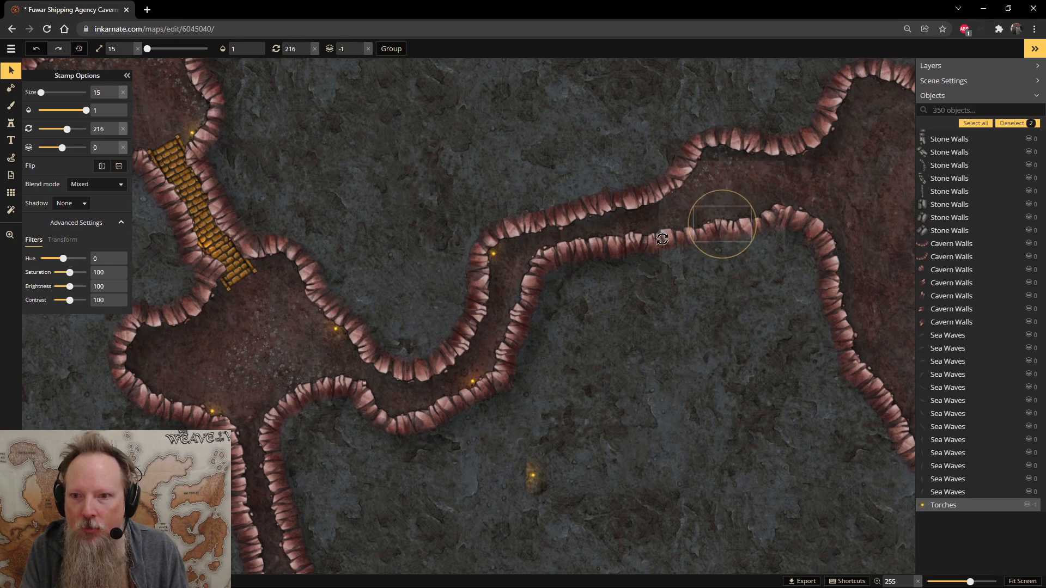
click(713, 184)
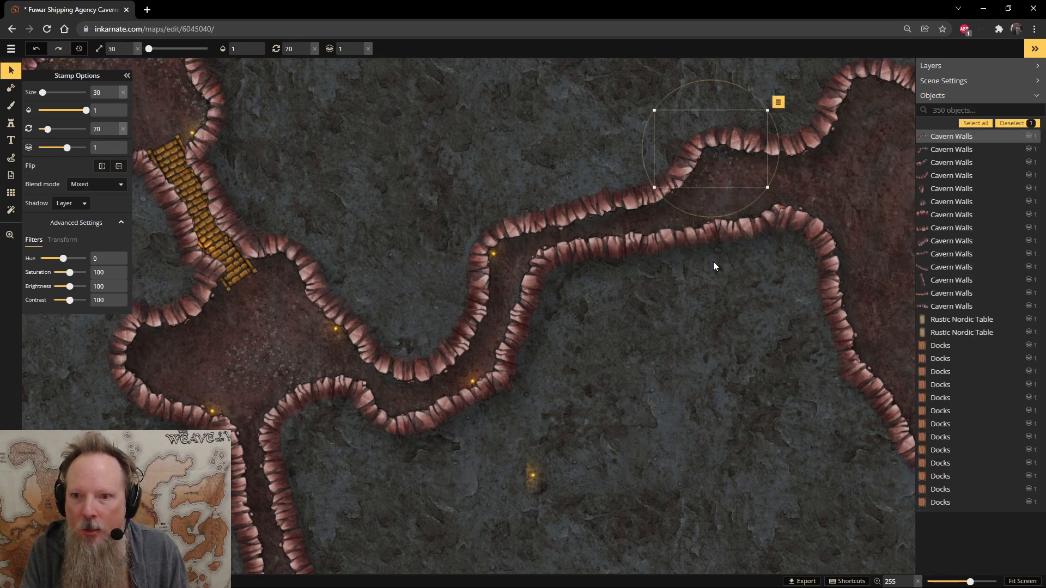
key(ctrl+z)
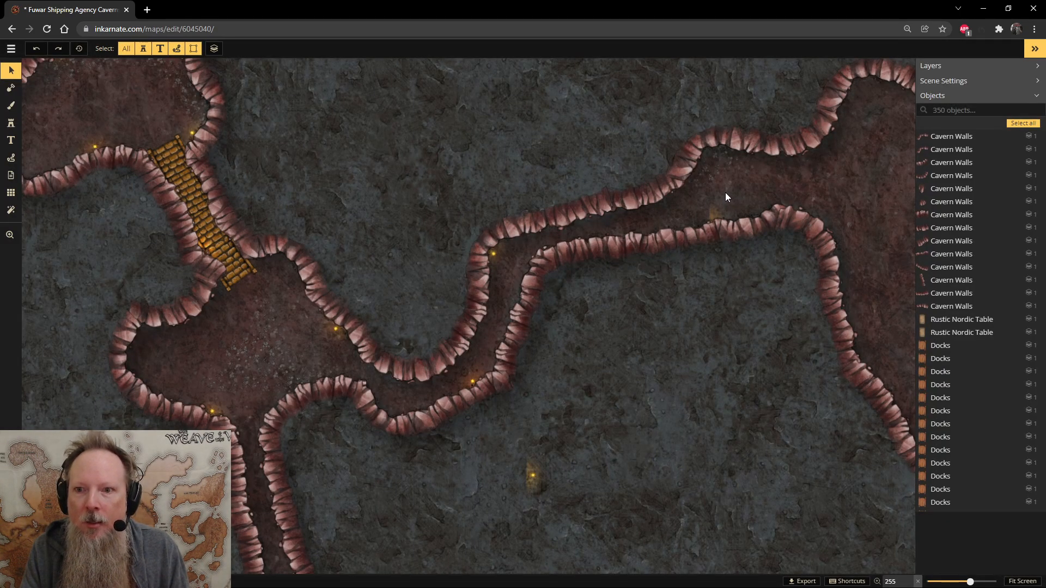
click(724, 201)
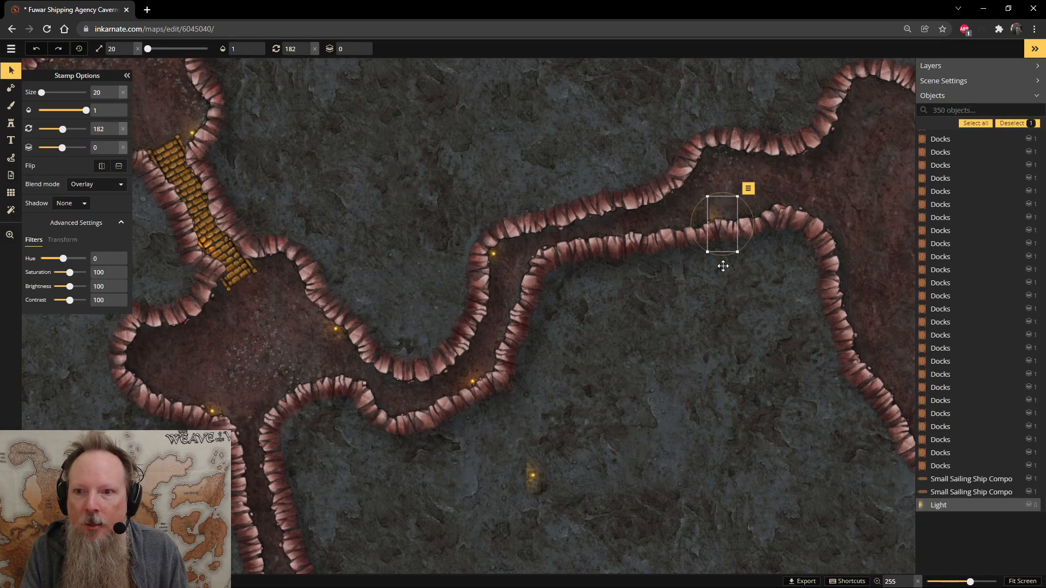
click(730, 351)
key(ctrl+z)
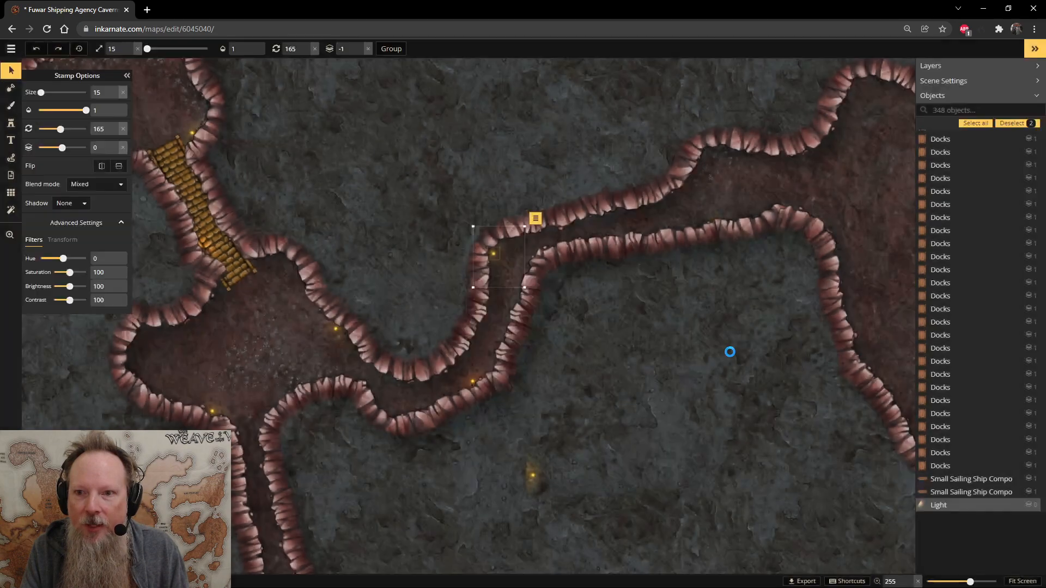
- Paste a torch and light pair, rotate it and place it midway along the east passage's southern wall
click(727, 181)
drag(730, 149, 674, 202)
drag(753, 172, 666, 216)
- Paste another torch and light pair, rotate it to 226 degrees and place it on the east passage's northern wall near the dock cavern
key(ctrl+v)
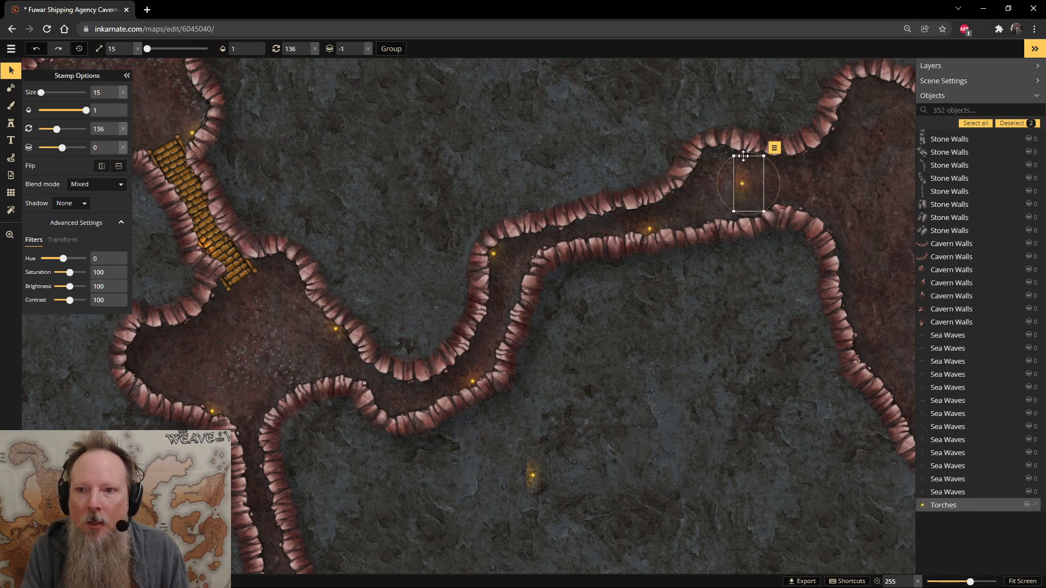
drag(776, 148, 848, 187)
drag(762, 177, 780, 160)
- Look over the dock cavern and the southern caves and passages to check which walls lack torches
key(space)
drag(874, 211, 449, 241)
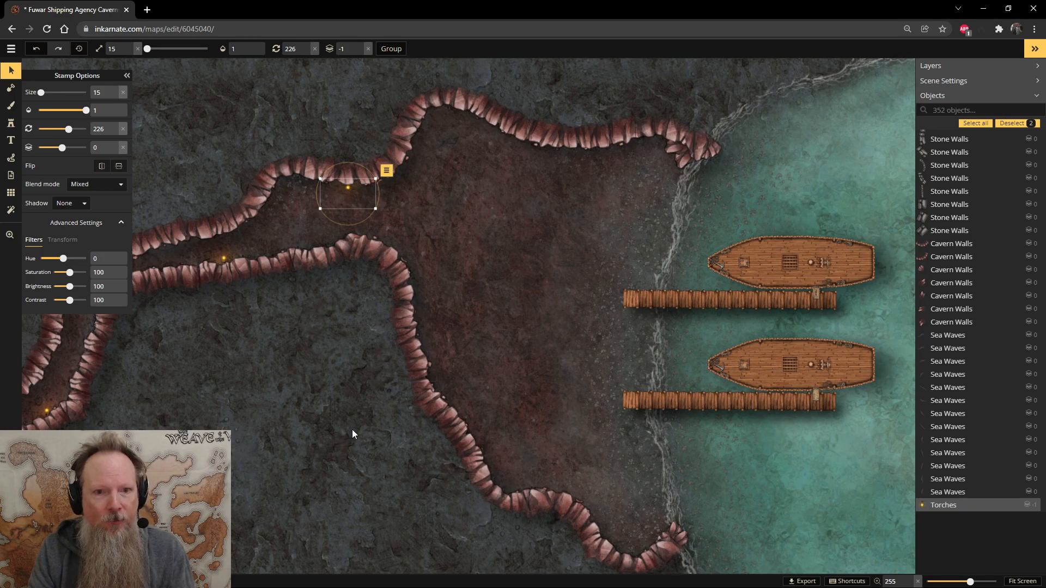
scroll(357, 424, down, 2)
scroll(356, 424, down, 1)
drag(290, 448, 522, 50)
drag(591, 252, 564, 171)
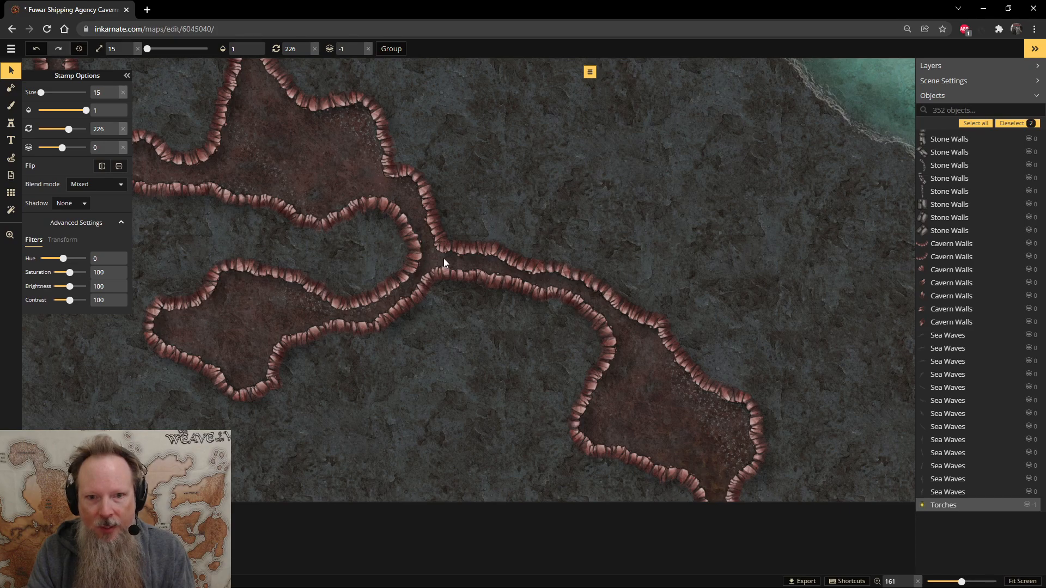
drag(375, 236, 512, 390)
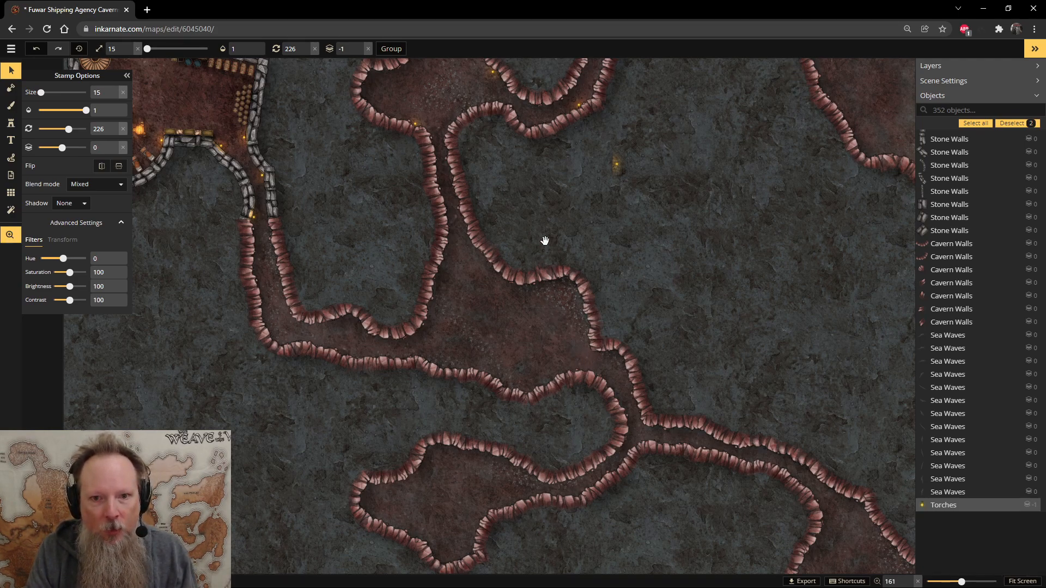
scroll(545, 241, up, 4)
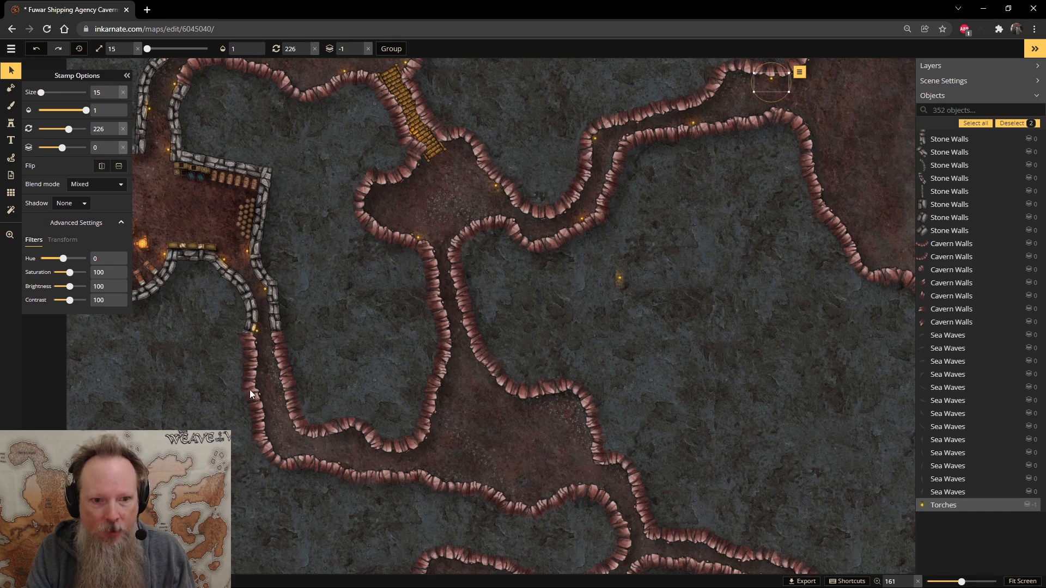
scroll(273, 380, up, 3)
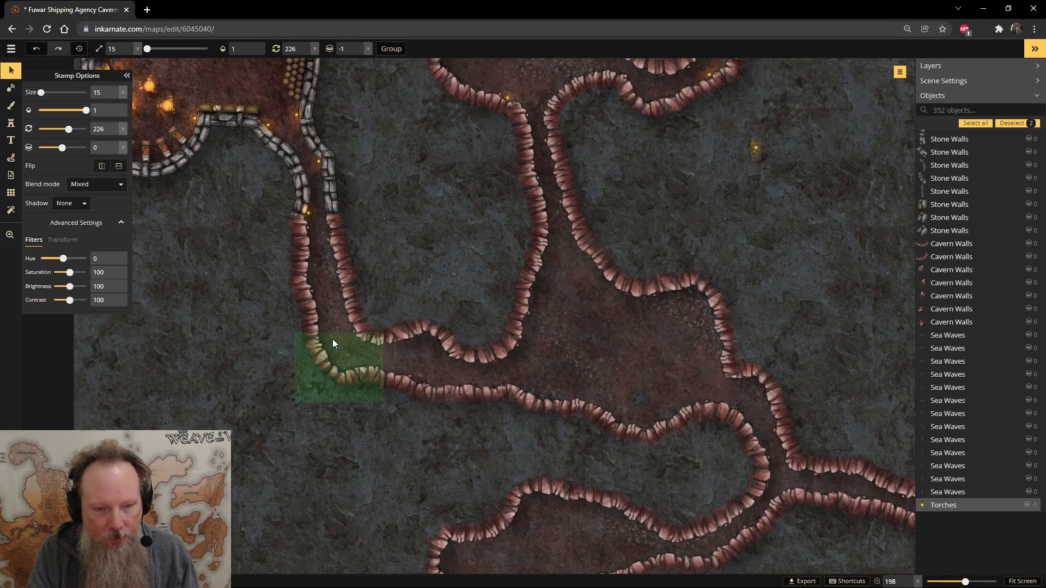
key(ctrl+v)
drag(326, 316, 327, 313)
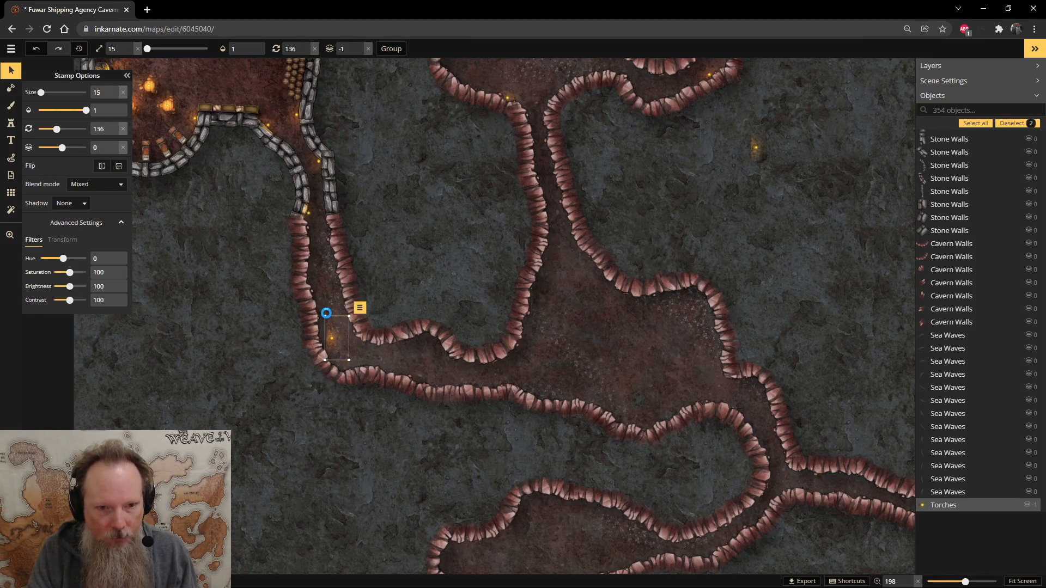
key(ctrl+z)
scroll(330, 325, up, 1)
scroll(331, 326, up, 1)
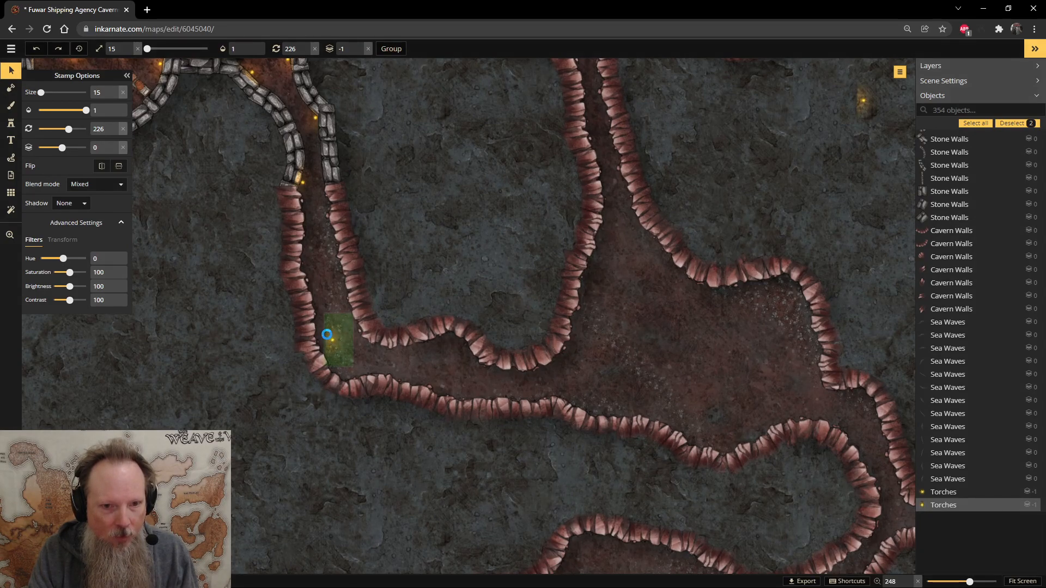
key(ctrl+z)
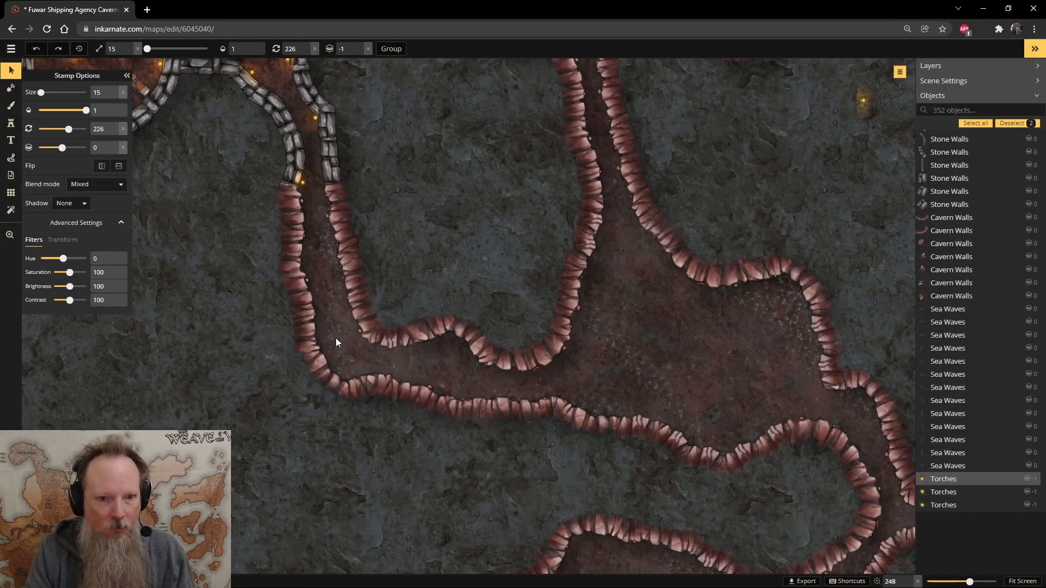
- Paste a torch and light pair rotated to 116 degrees at the southwest passage's bend, and another rotated to 236 degrees on its northern wall farther east
click(336, 342)
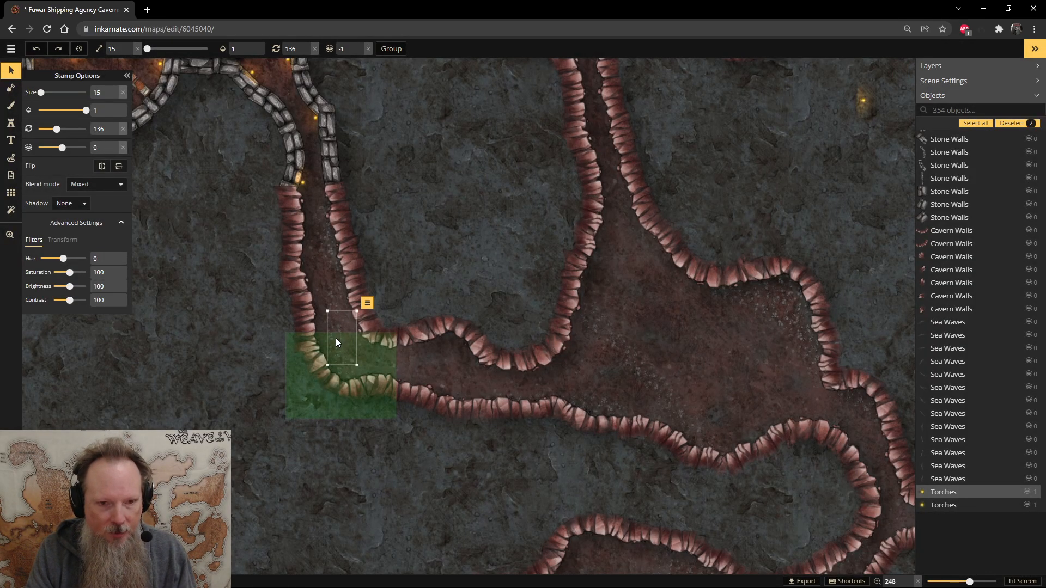
drag(334, 309, 326, 339)
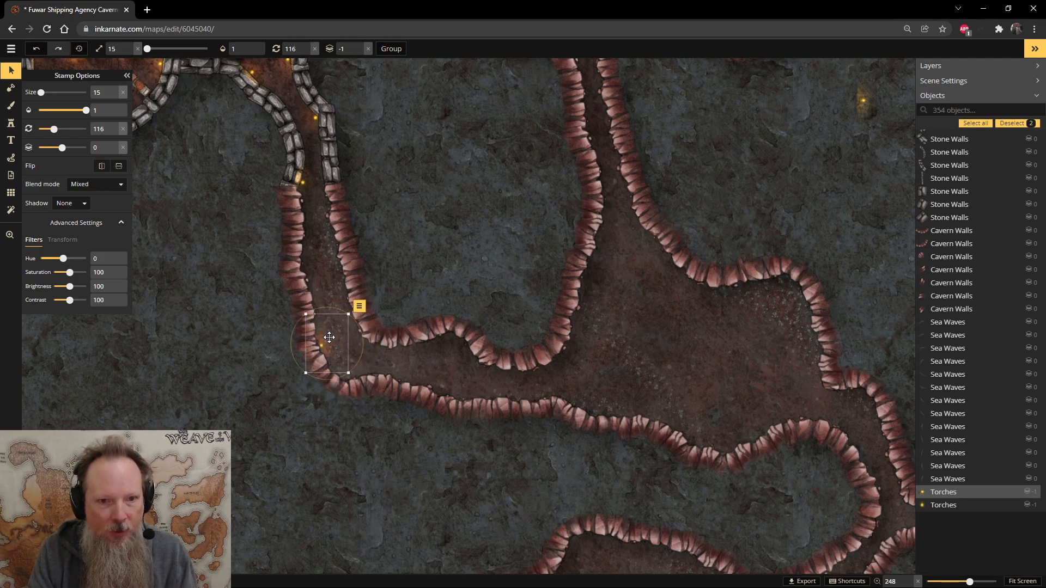
click(492, 378)
drag(506, 347, 552, 408)
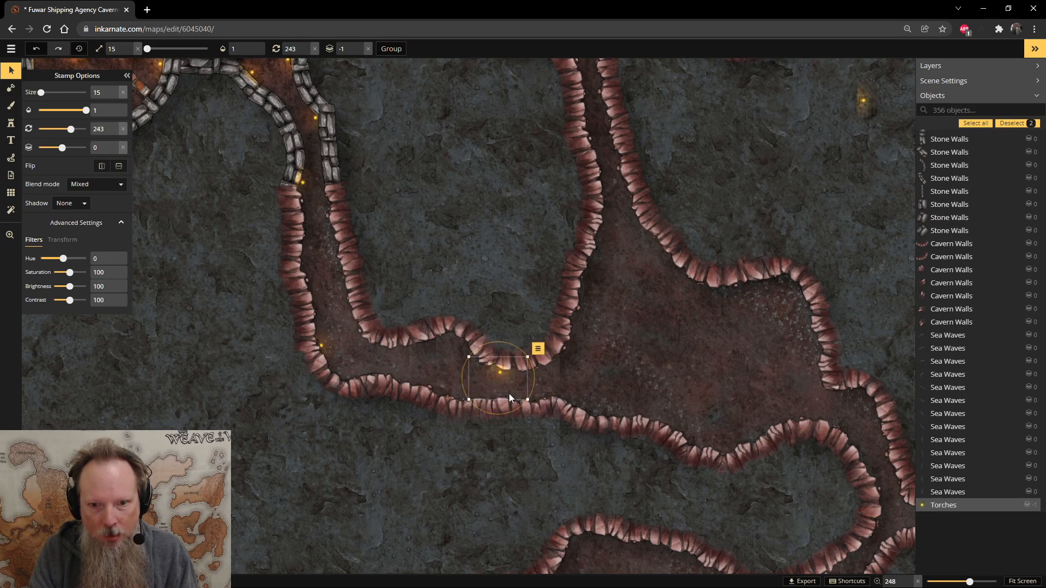
drag(512, 346, 507, 347)
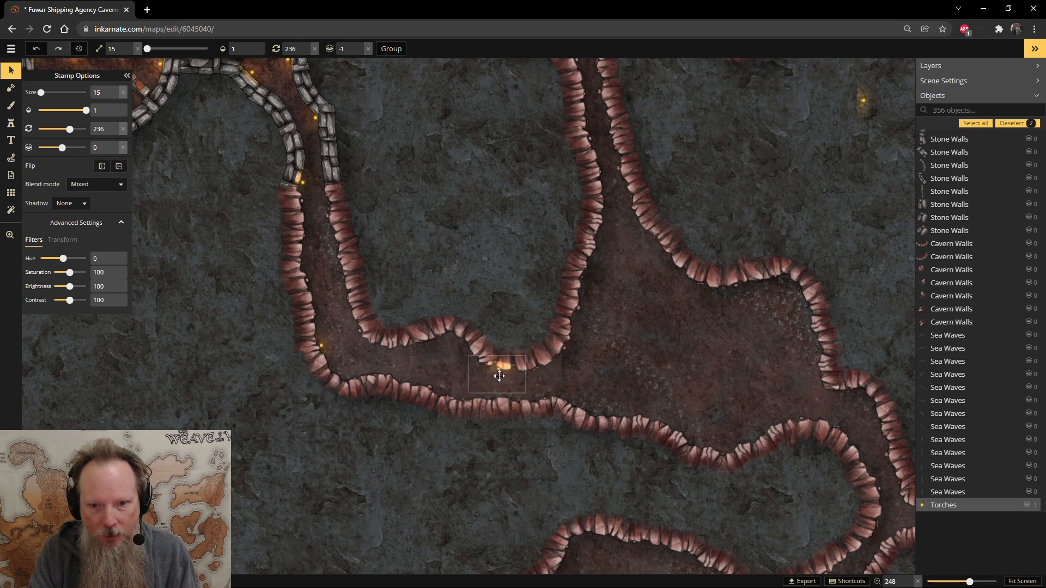
click(498, 376)
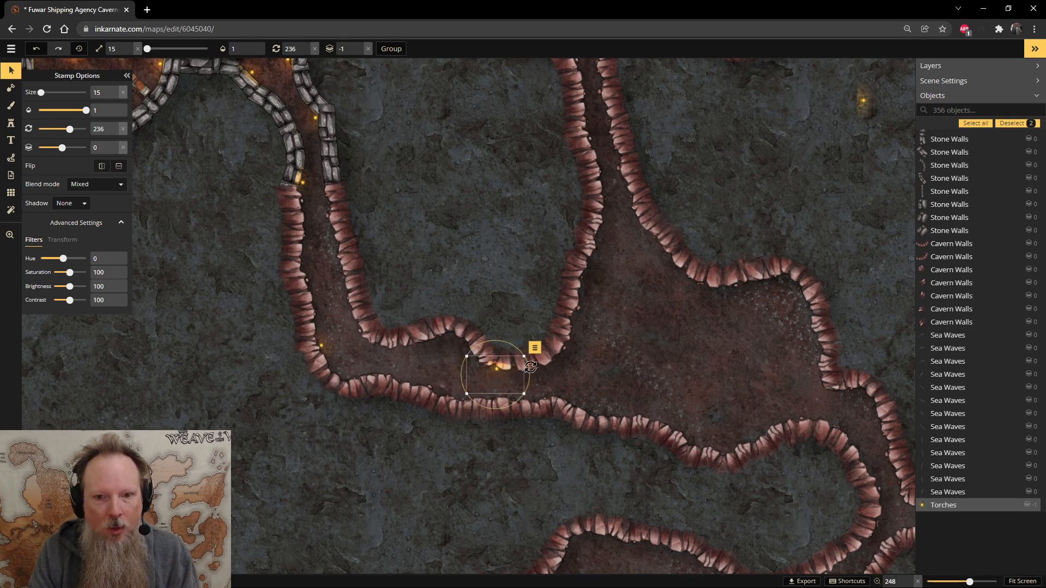
- Set the curved cavern wall behind the northern-wall torch to layer 1 and the adjoining wall segment west of it to layer 2
click(495, 257)
click(528, 354)
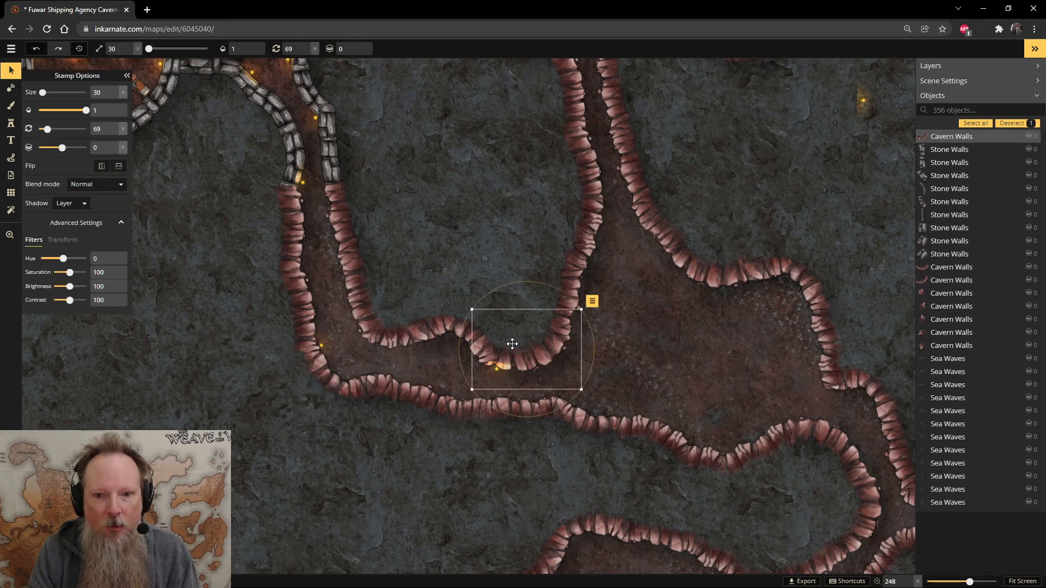
click(362, 48)
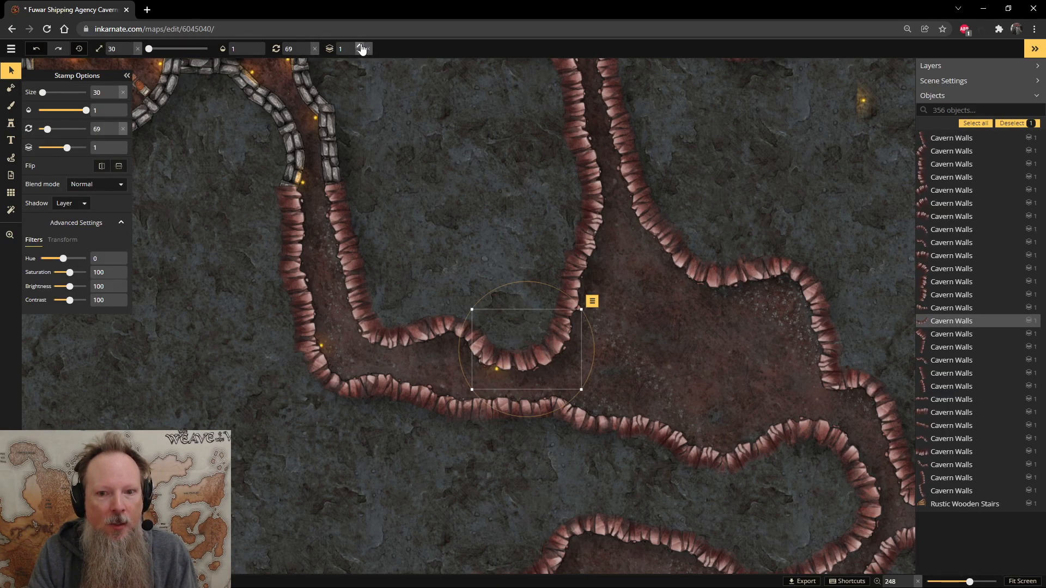
click(455, 328)
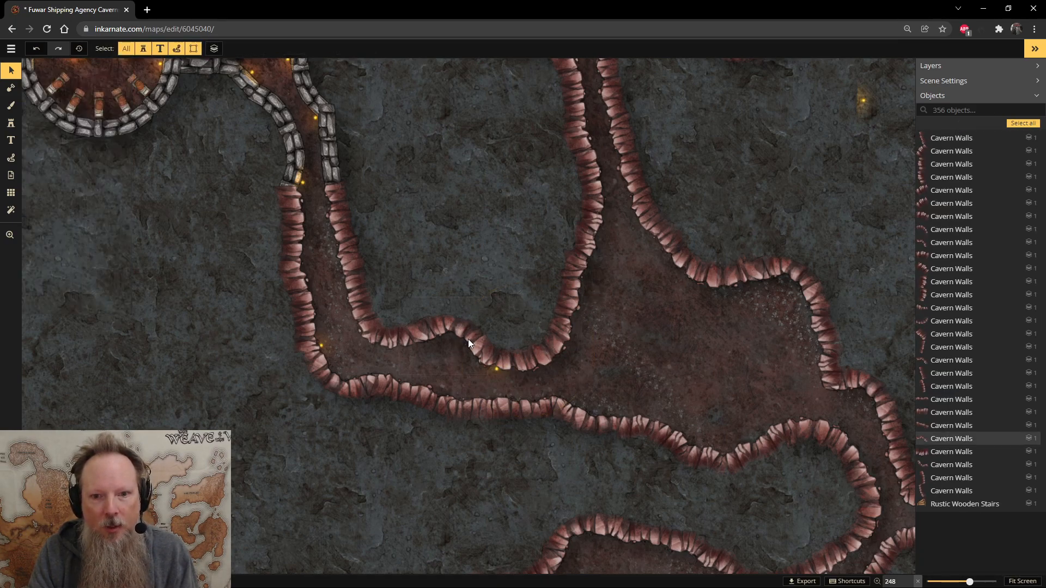
click(472, 340)
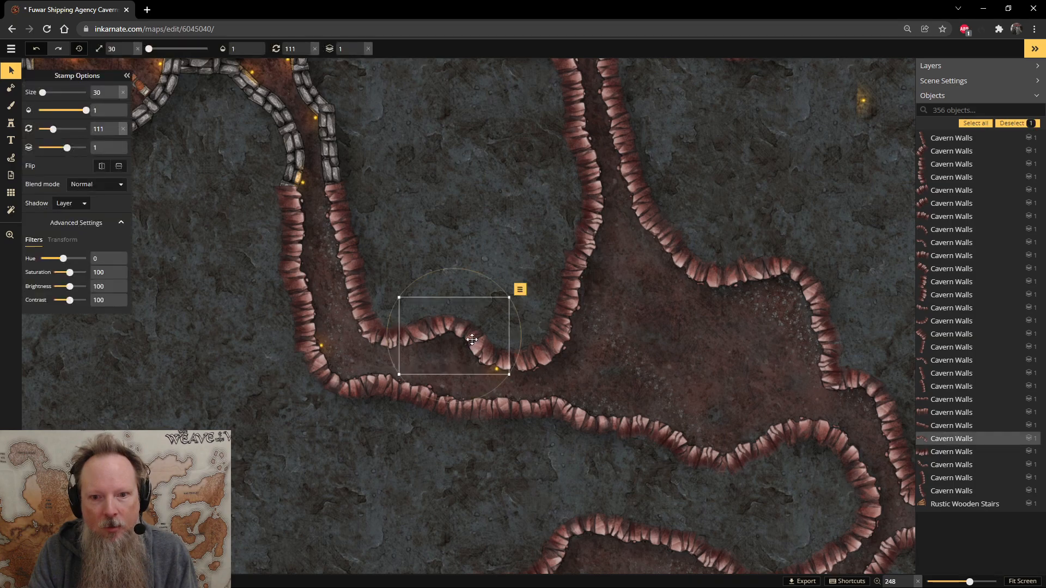
click(361, 46)
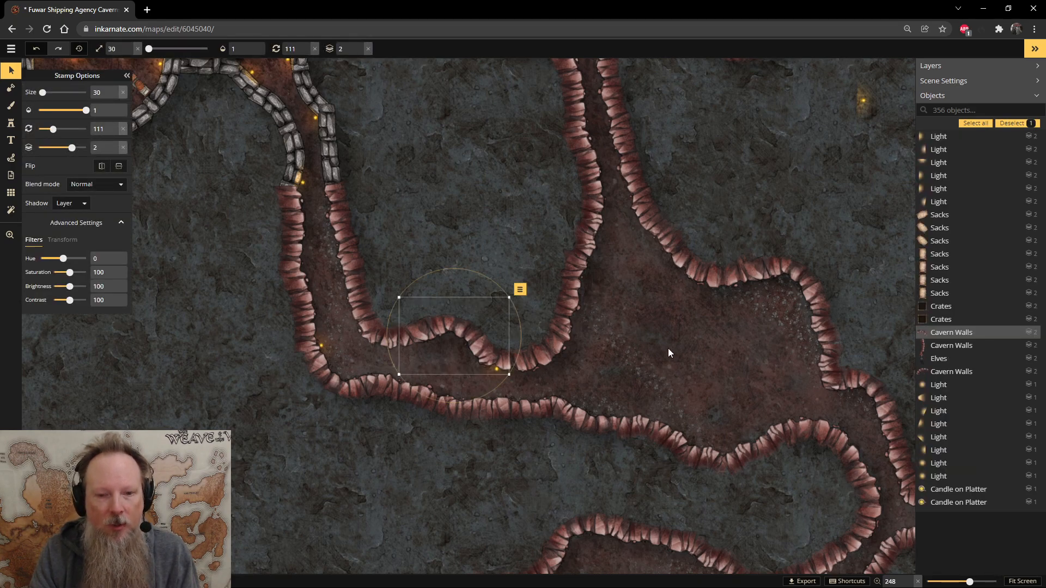
click(639, 373)
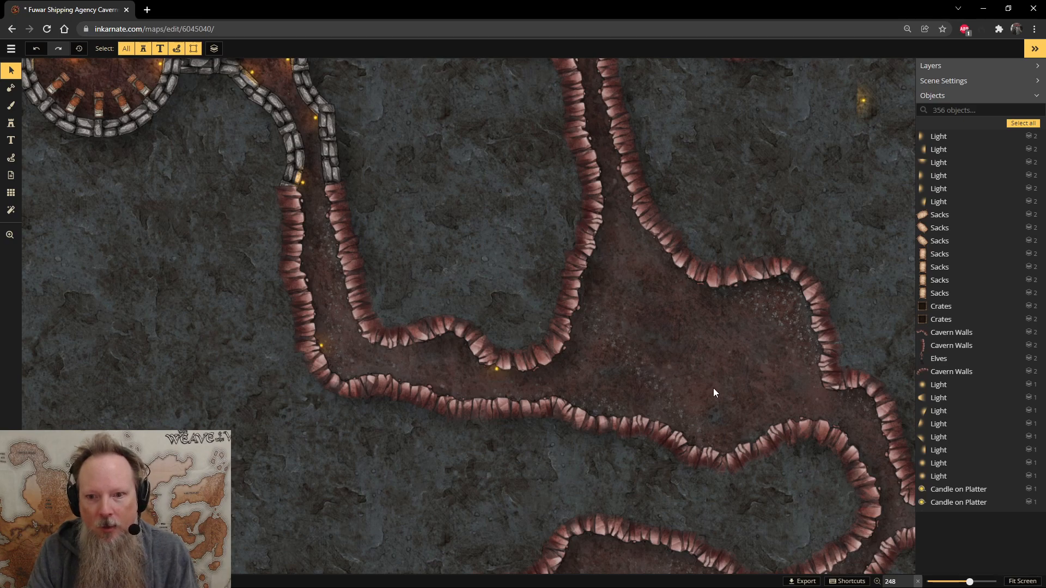
- Paste a torch and light pair, rotate it to 201 degrees and place it on the central cave's southern wall
key(ctrl+v)
drag(741, 383, 674, 458)
drag(736, 402, 740, 415)
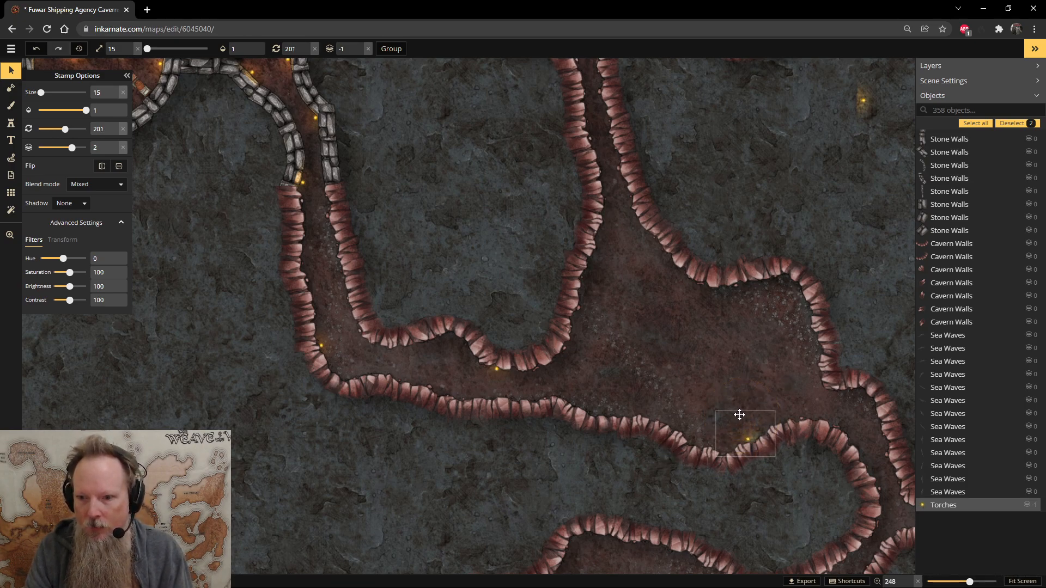
- Paste a torch and light pair, rotate it to 313 degrees and place it on the central cave's eastern wall
key(ctrl+v)
drag(822, 304, 808, 420)
drag(797, 354, 805, 358)
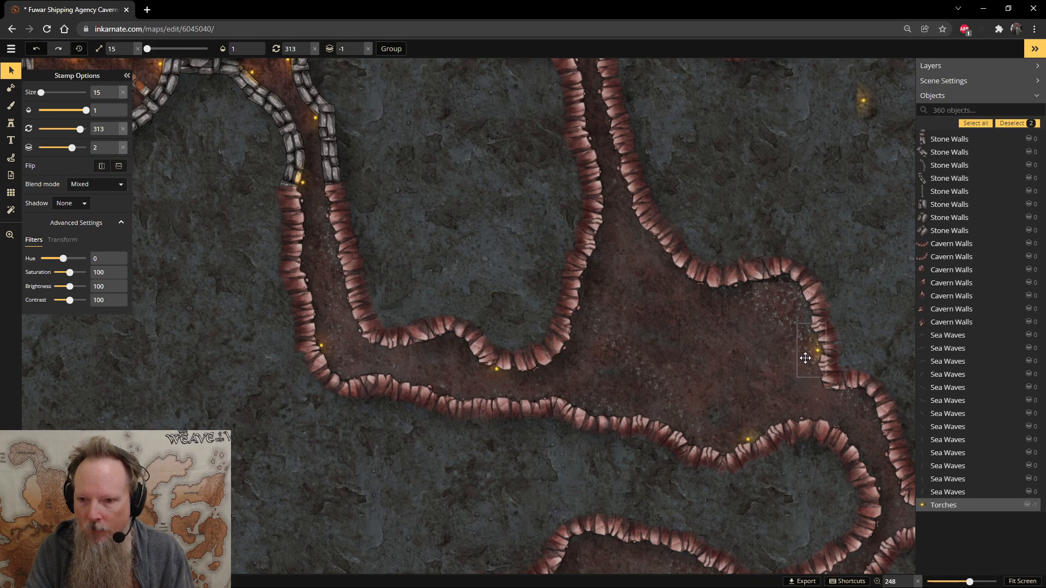
- Paste a torch and light pair, rotate it to 274 degrees and place it on the central cave's northern wall below the narrow passage
key(ctrl+v)
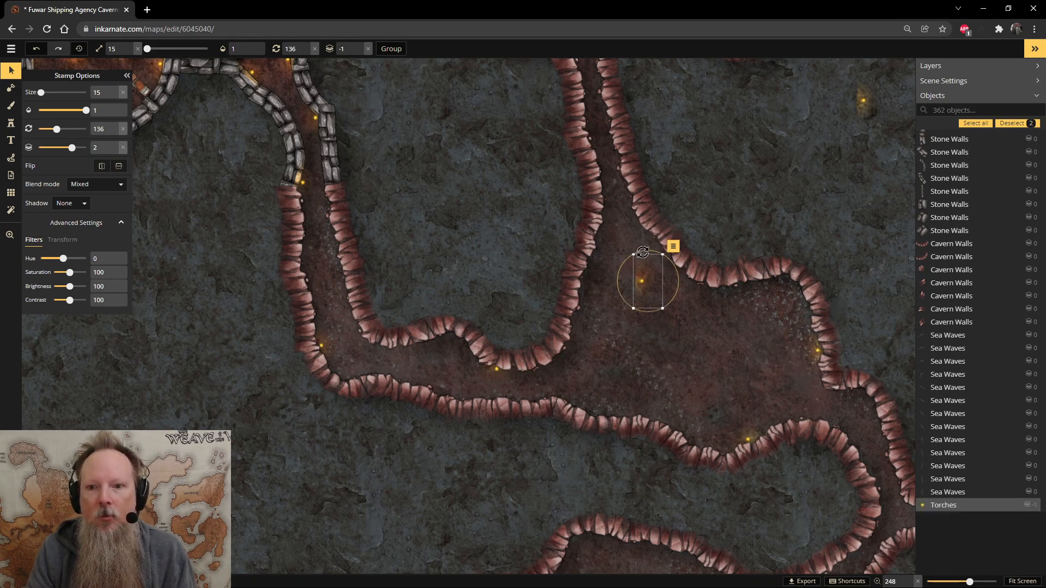
drag(643, 252, 725, 338)
drag(631, 286, 647, 273)
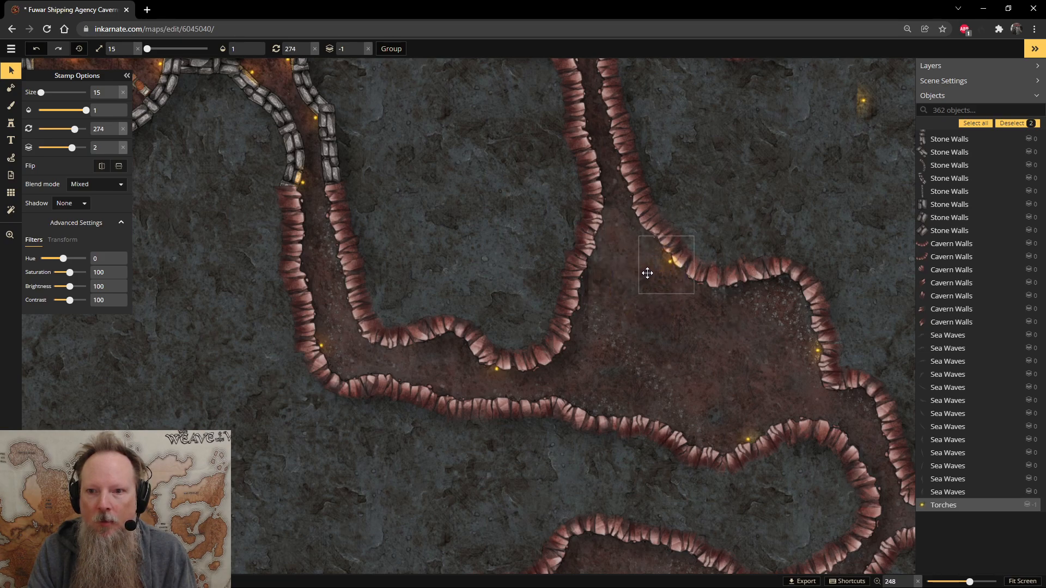
- Set the cavern wall segment behind the central cave's northern torch to layer 1
click(728, 206)
click(678, 255)
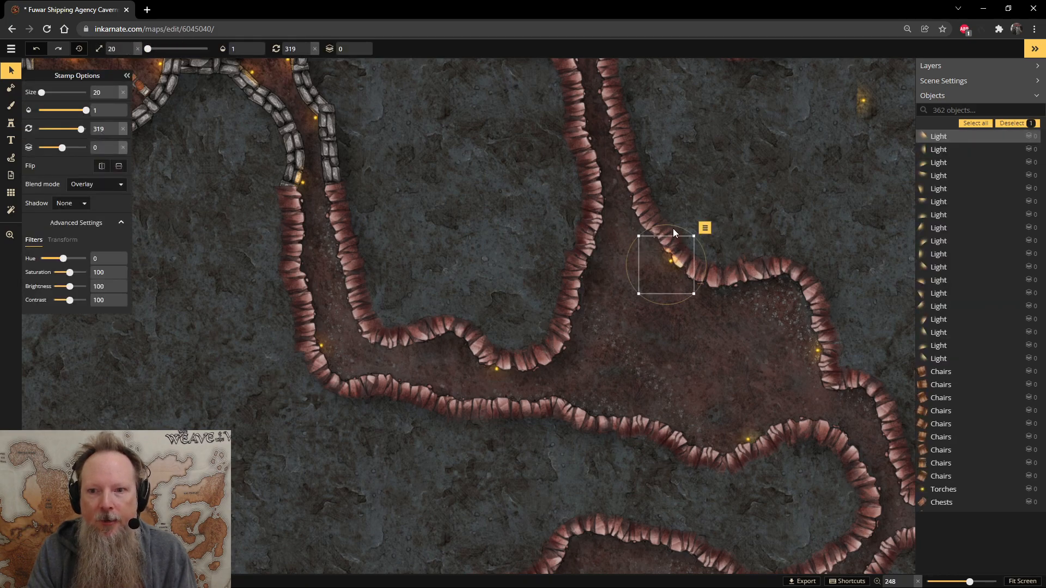
click(674, 233)
click(692, 265)
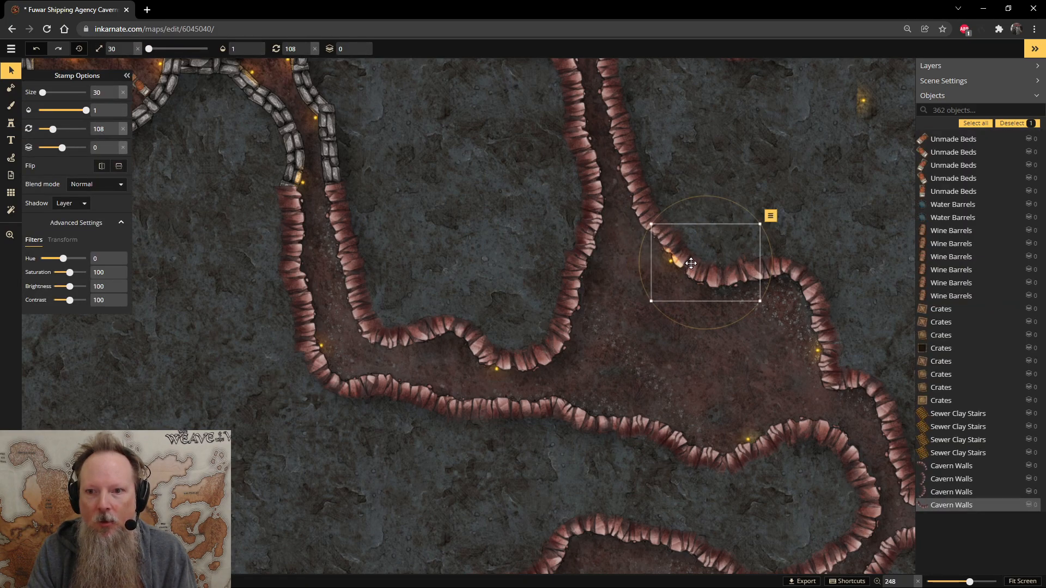
click(359, 50)
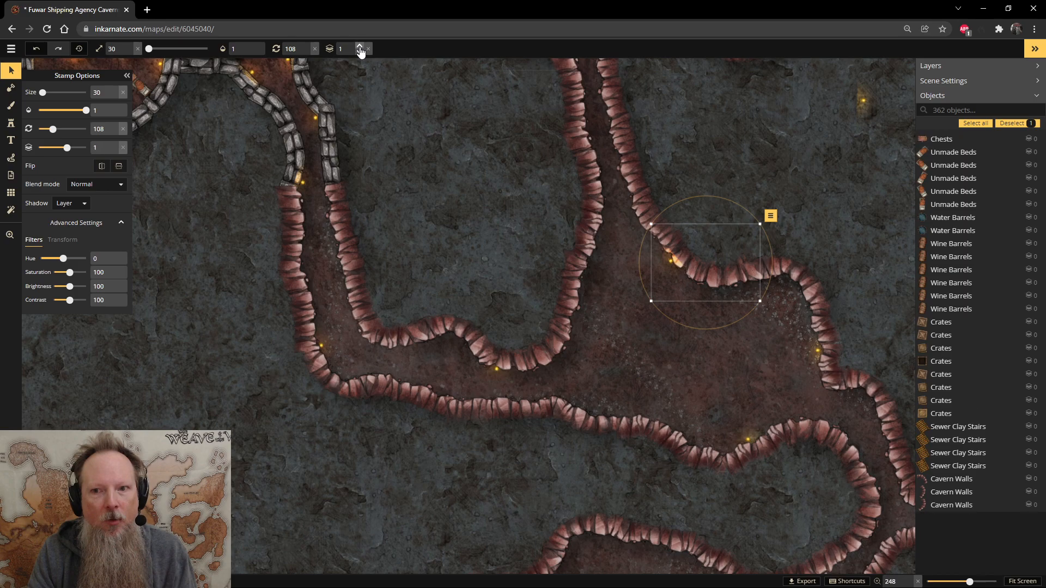
drag(696, 135, 693, 306)
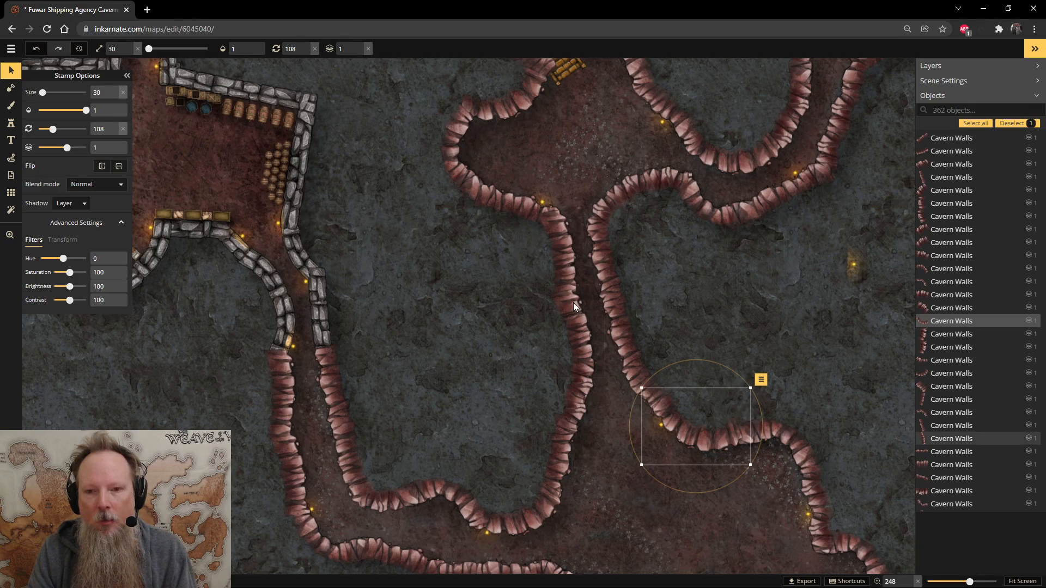
- Paste a torch and light pair, rotate it to face into the narrow passage and place it on the passage's western wall
key(ctrl+v)
drag(591, 266, 555, 265)
drag(597, 297, 616, 272)
click(694, 316)
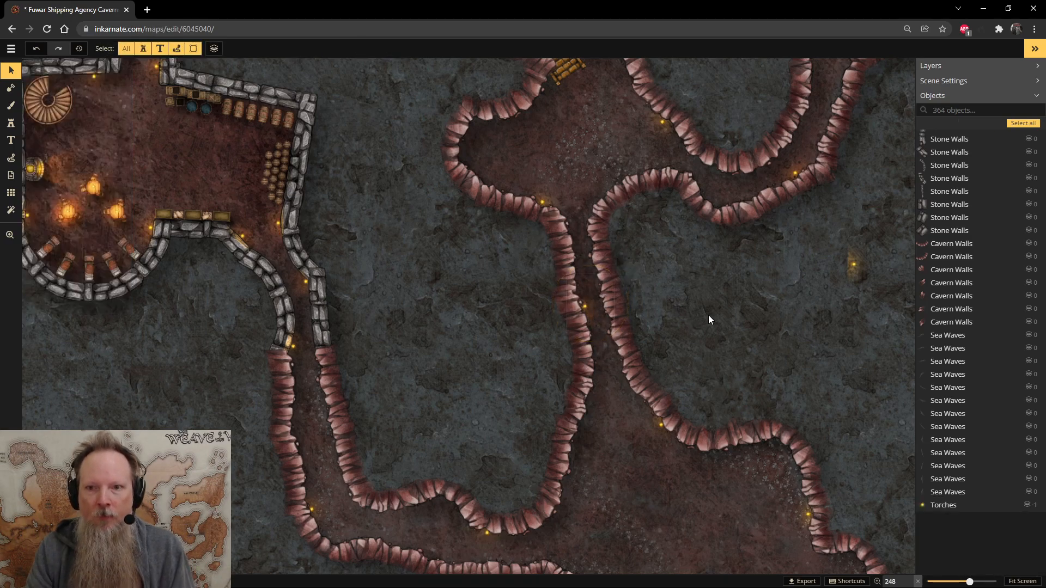
- Save the map with its new torches and lights
scroll(759, 305, down, 3)
scroll(760, 305, down, 2)
key(space)
drag(837, 358, 553, 269)
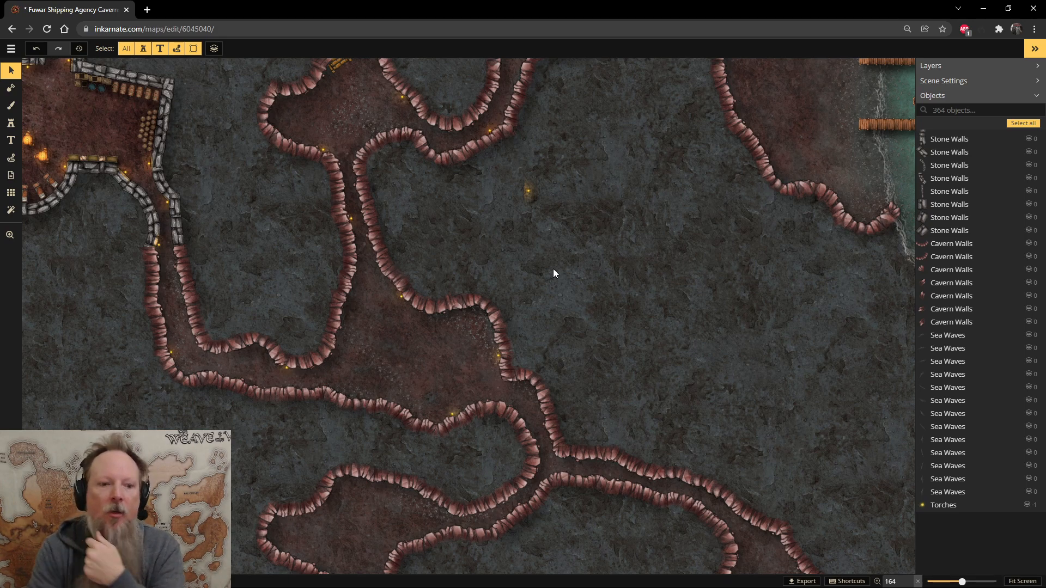
key(ctrl+s)
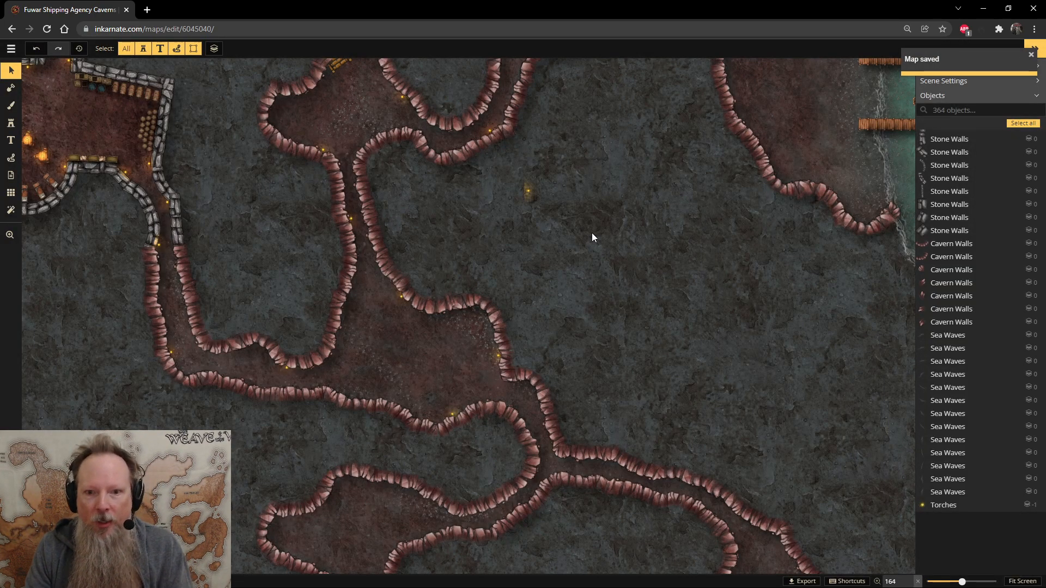
- Delete the two spare torch and light pairs on bare rock, east of the narrow passage and in the map's northwest corner
key(space)
drag(479, 208, 551, 424)
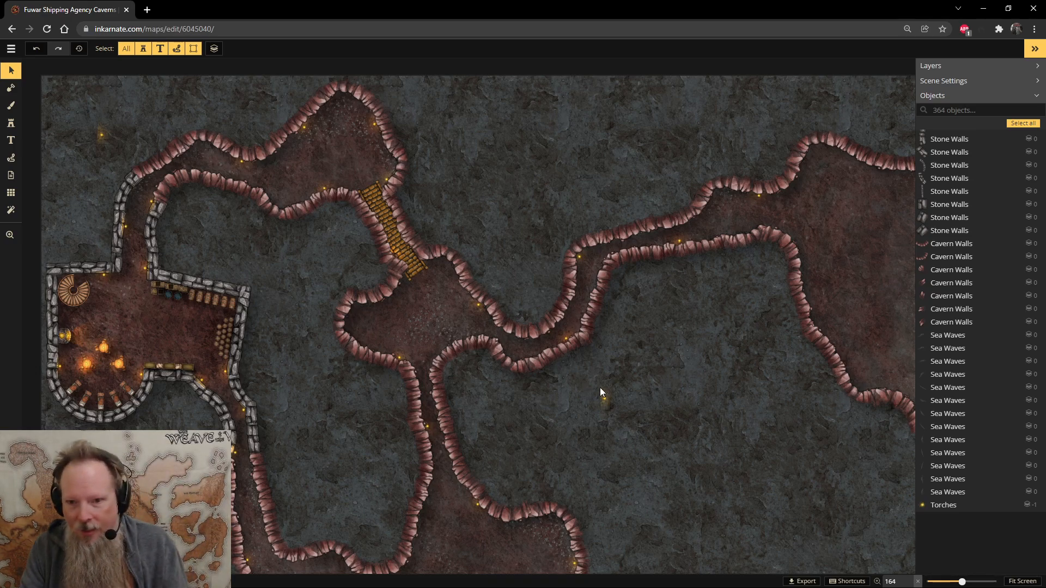
click(615, 410)
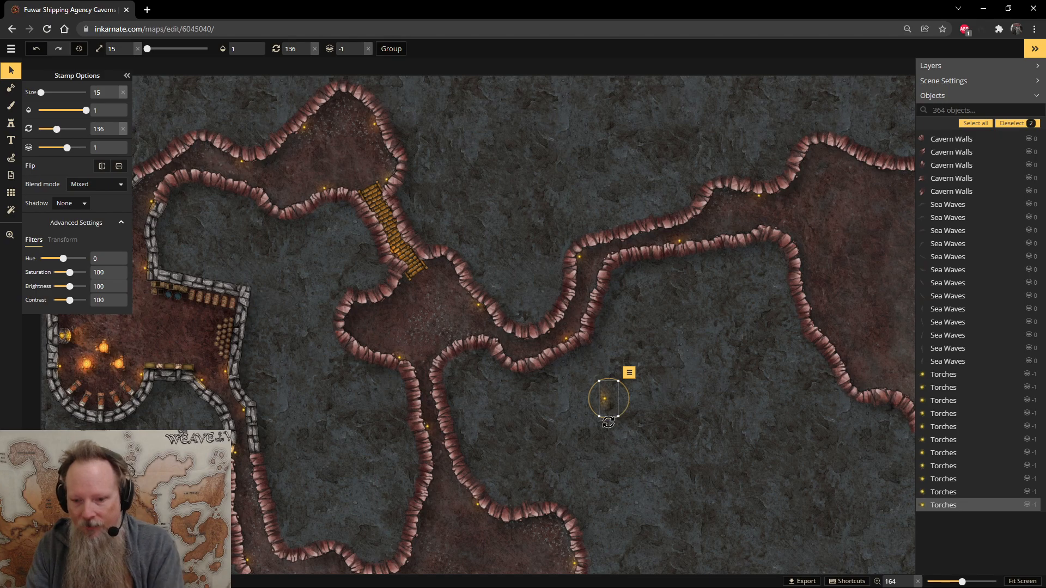
key(Delete)
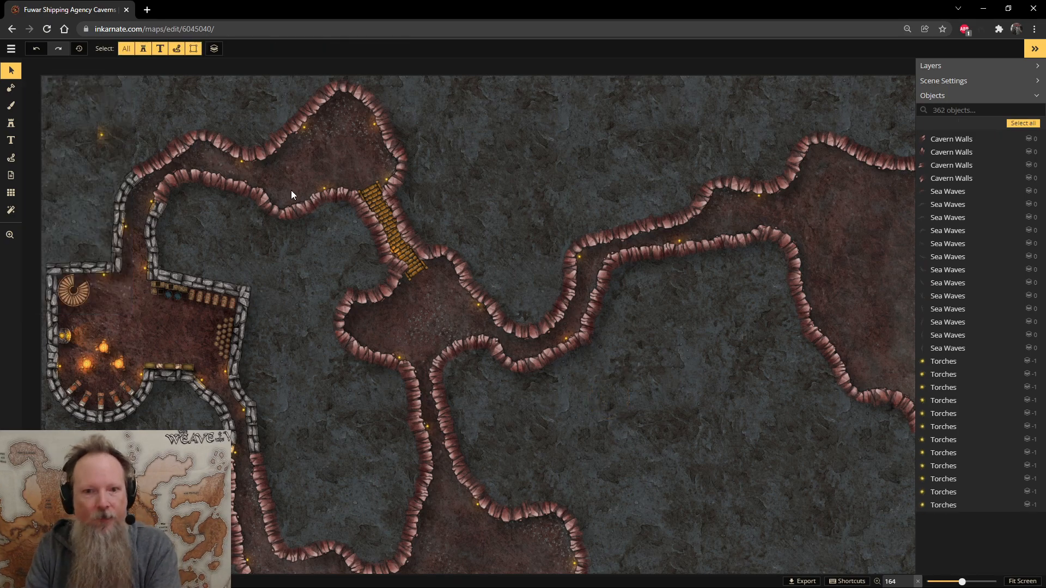
click(108, 141)
click(117, 119)
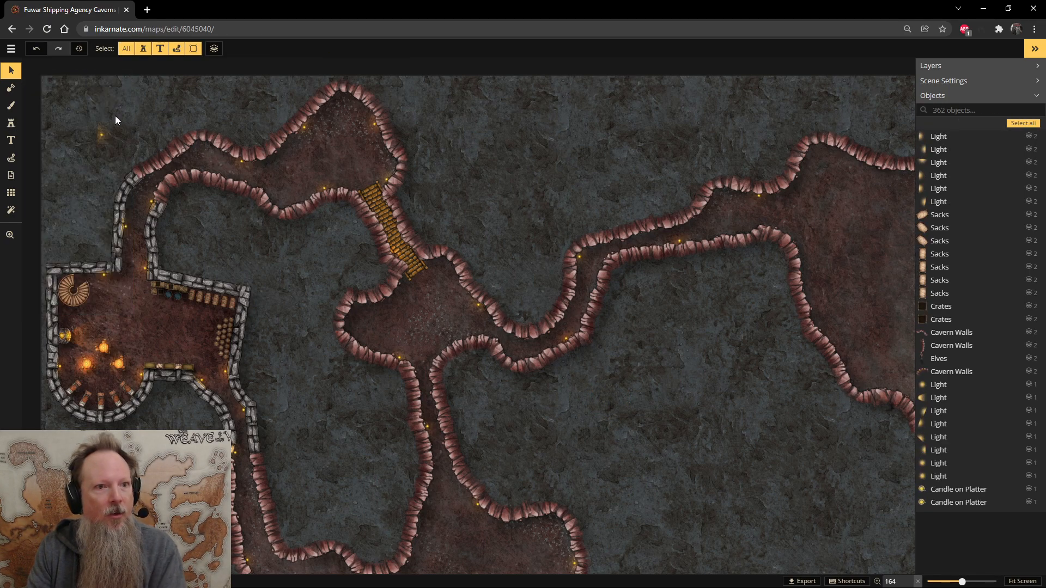
click(113, 147)
key(Delete)
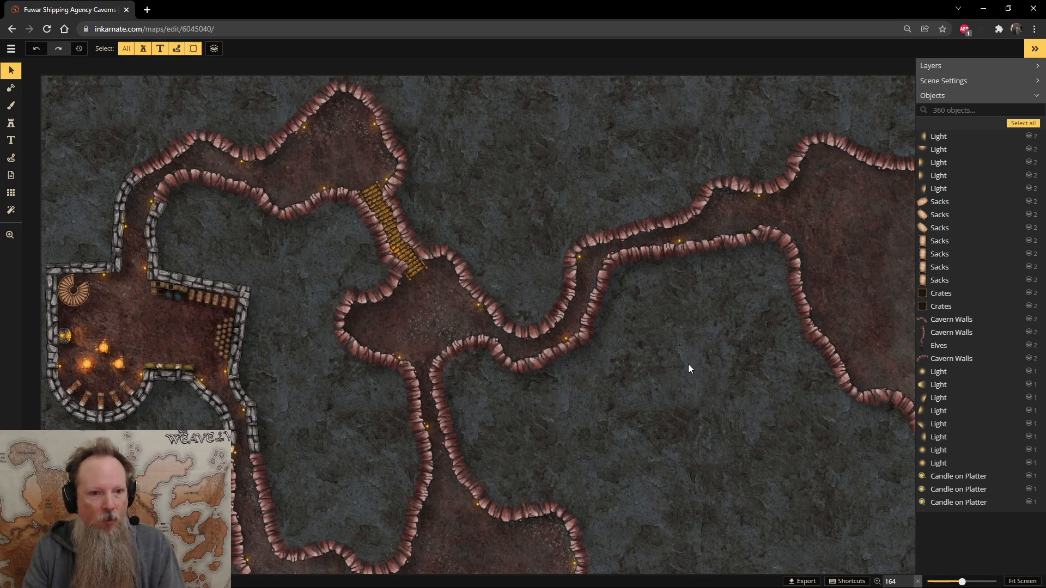
scroll(695, 410, down, 2)
key(space)
drag(690, 415, 586, 343)
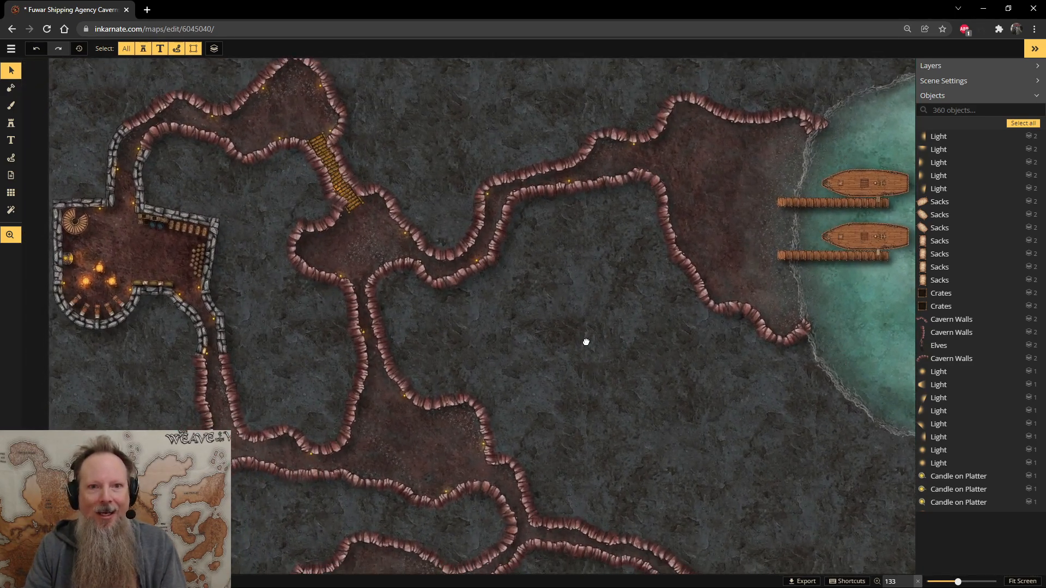
scroll(602, 374, down, 2)
scroll(605, 375, down, 1)
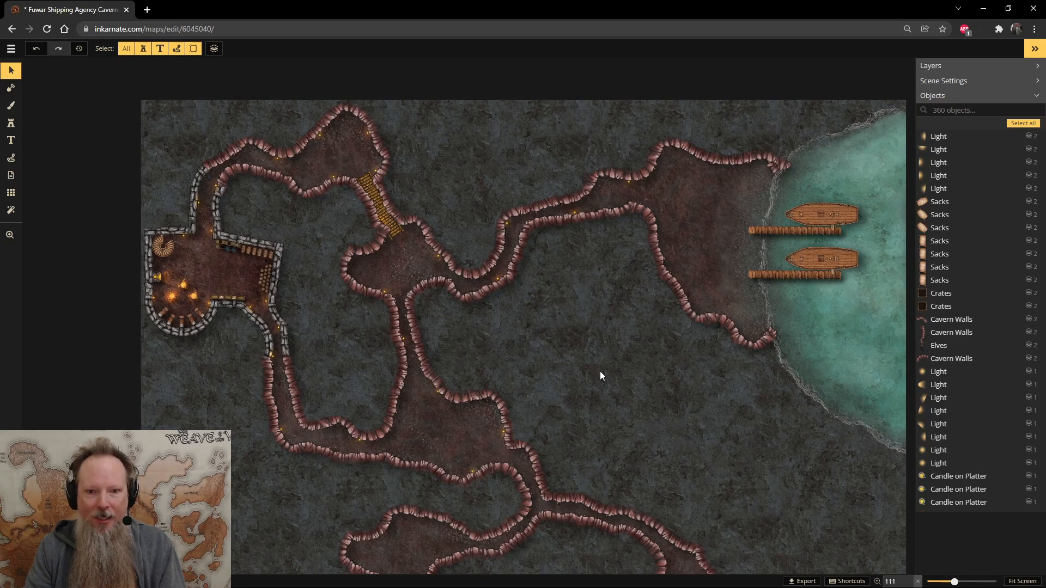
scroll(594, 365, up, 2)
drag(590, 355, 609, 370)
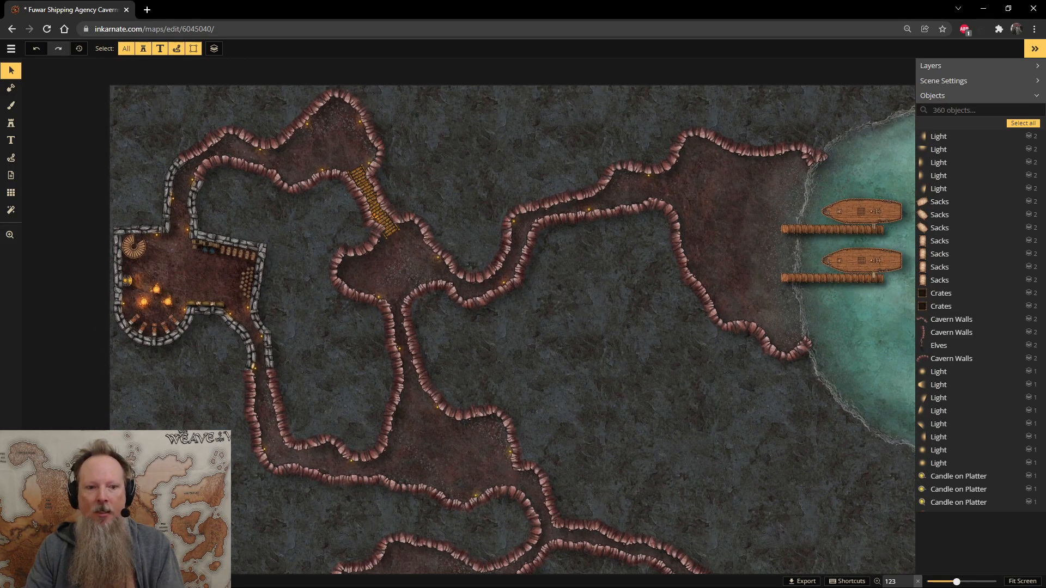
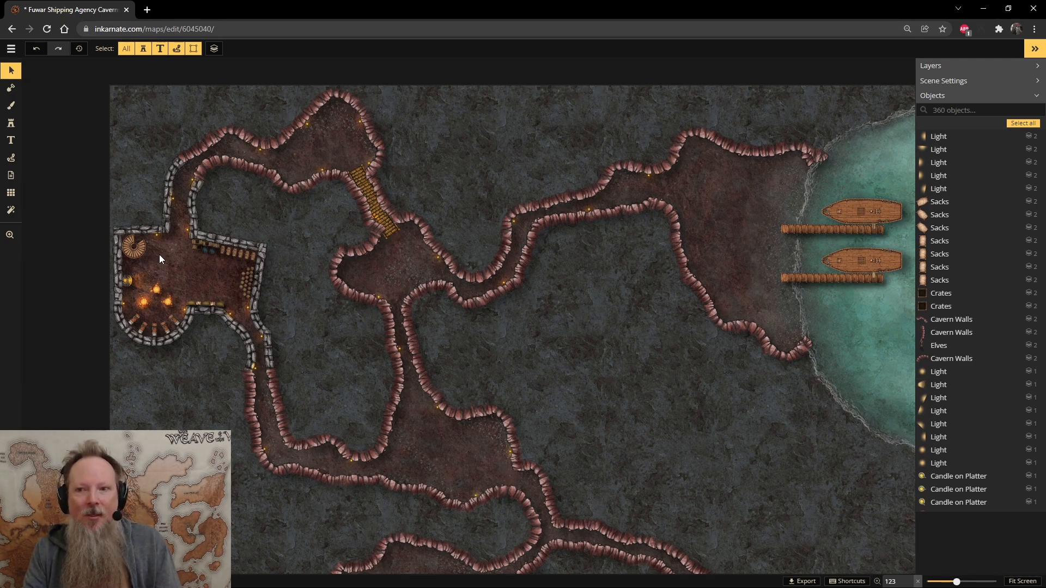
- Search the stamp catalog for "torch" and "brazi", and choose the Dwarven Braziers set
click(11, 123)
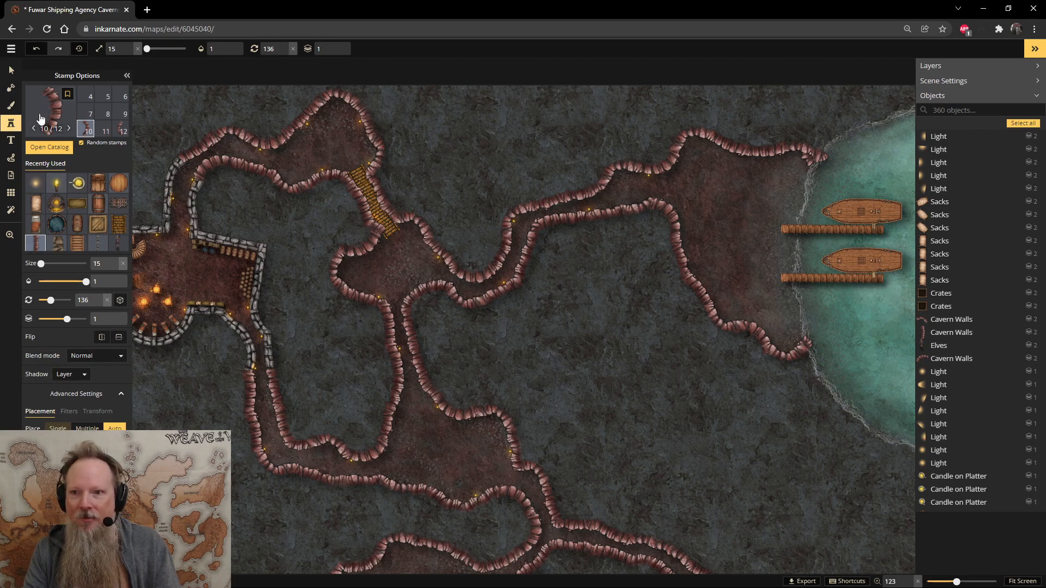
click(49, 148)
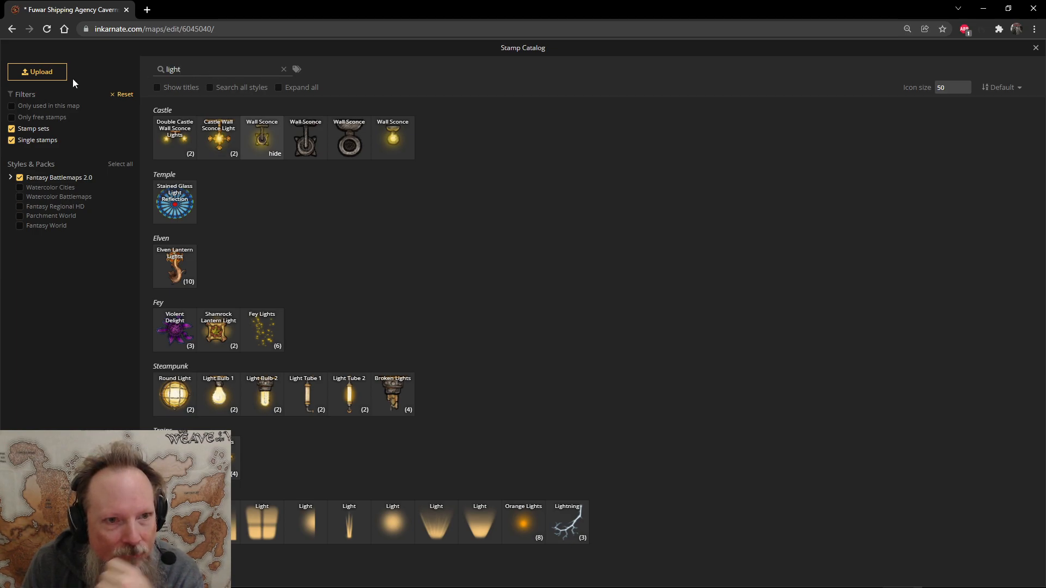
key(ctrl+a)
text(torch)
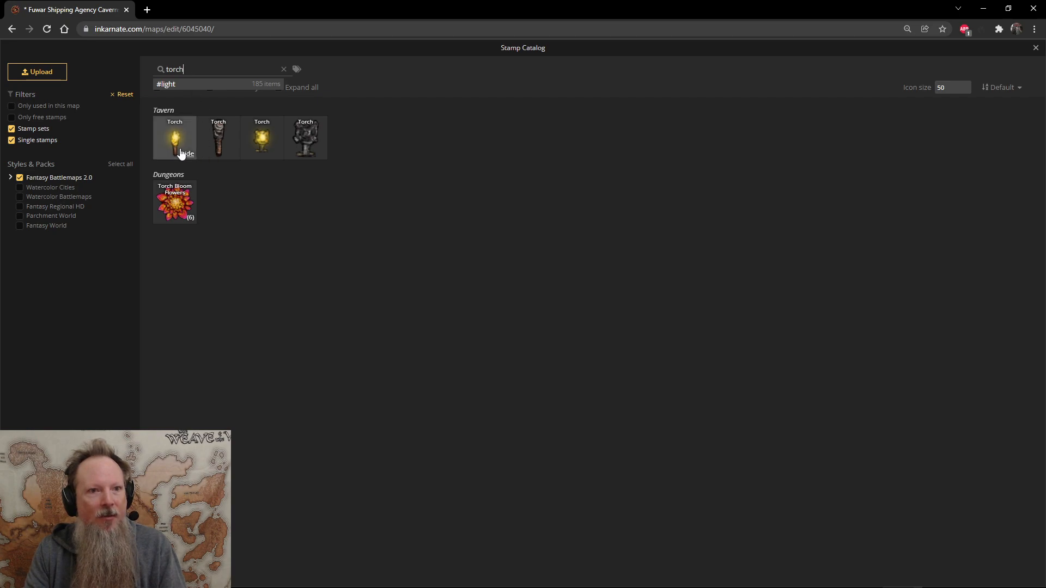
click(195, 84)
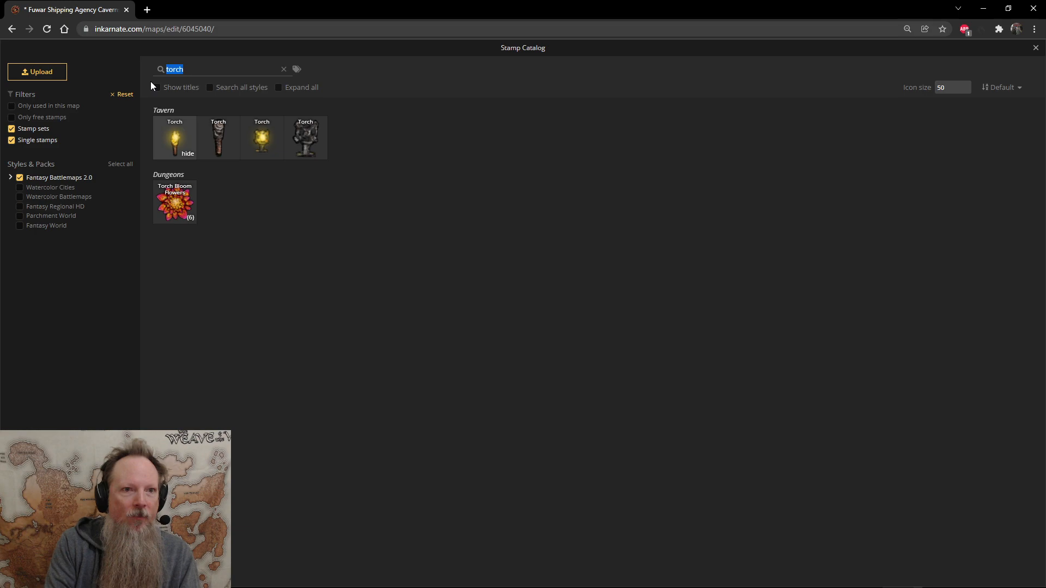
text(brazi)
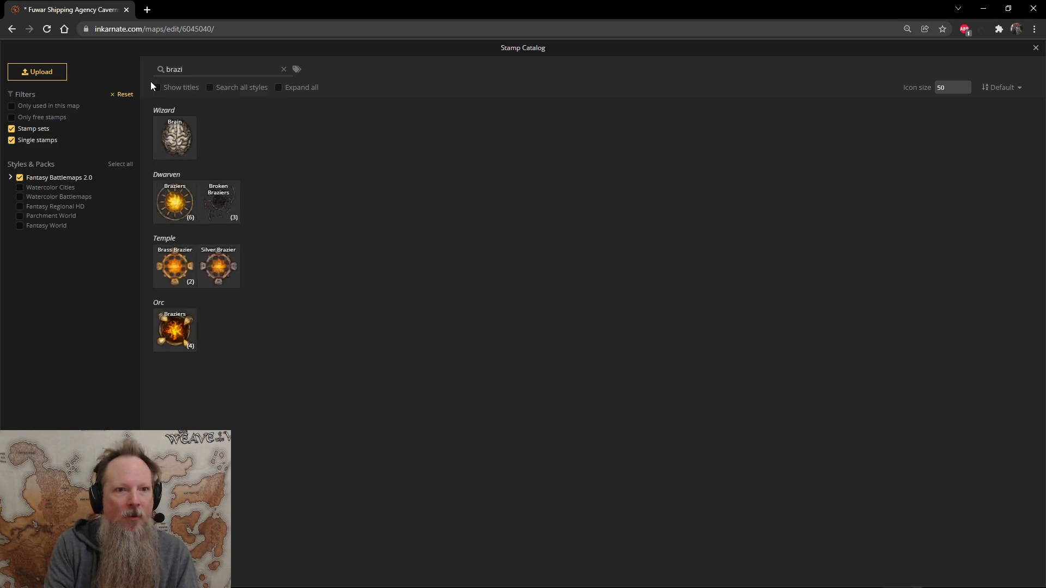
click(175, 204)
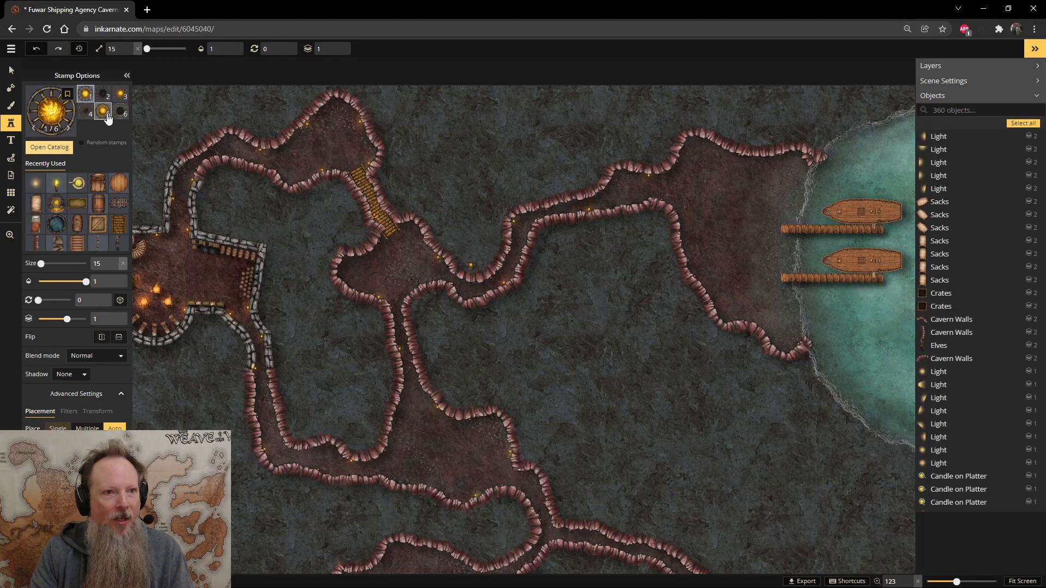
- Compare the brazier variants and place variant 5 at size 15 beside the shore end of the northern dock
click(103, 112)
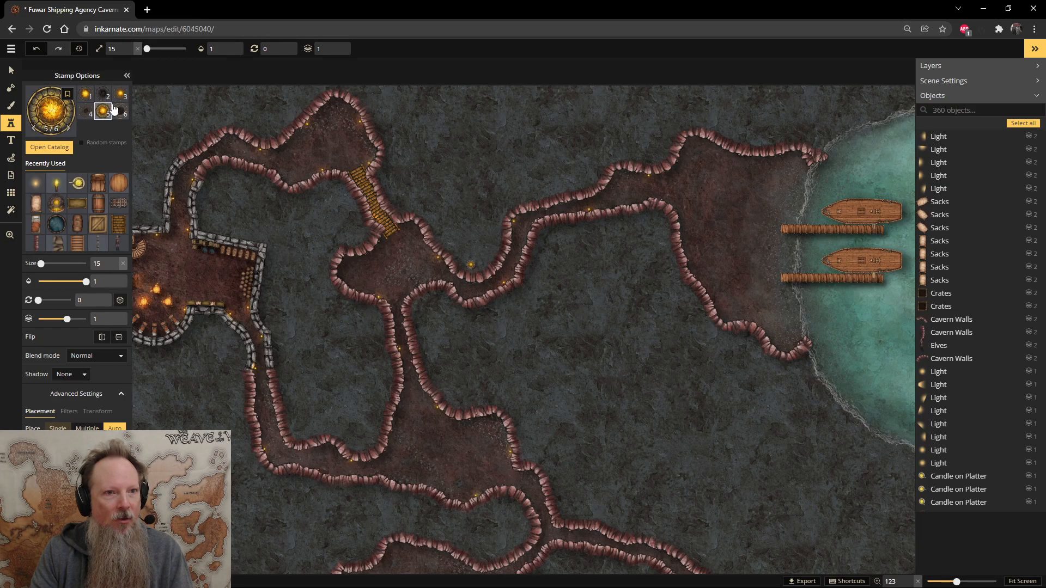
click(120, 97)
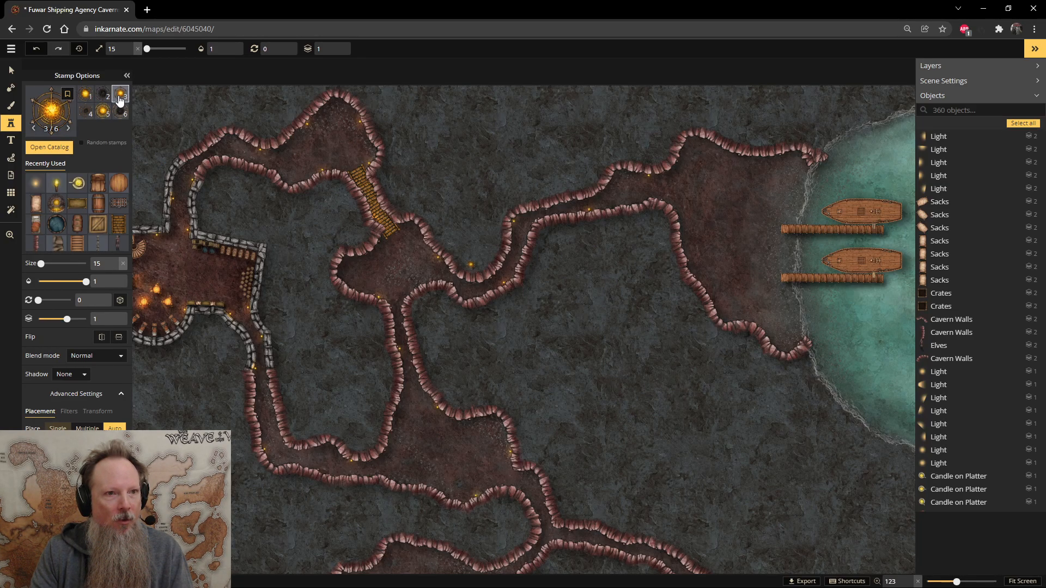
click(120, 113)
click(85, 113)
click(86, 100)
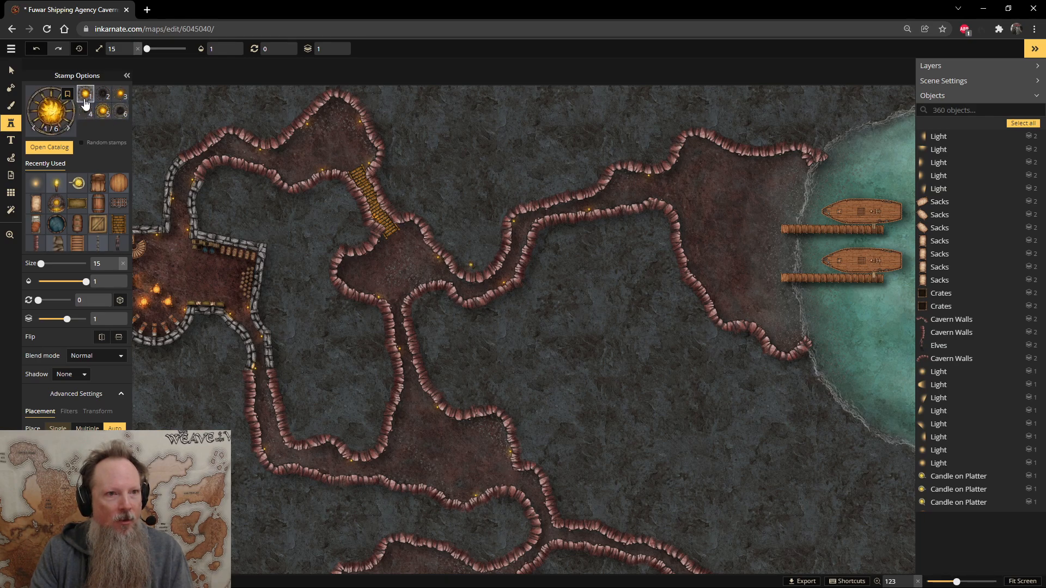
click(103, 115)
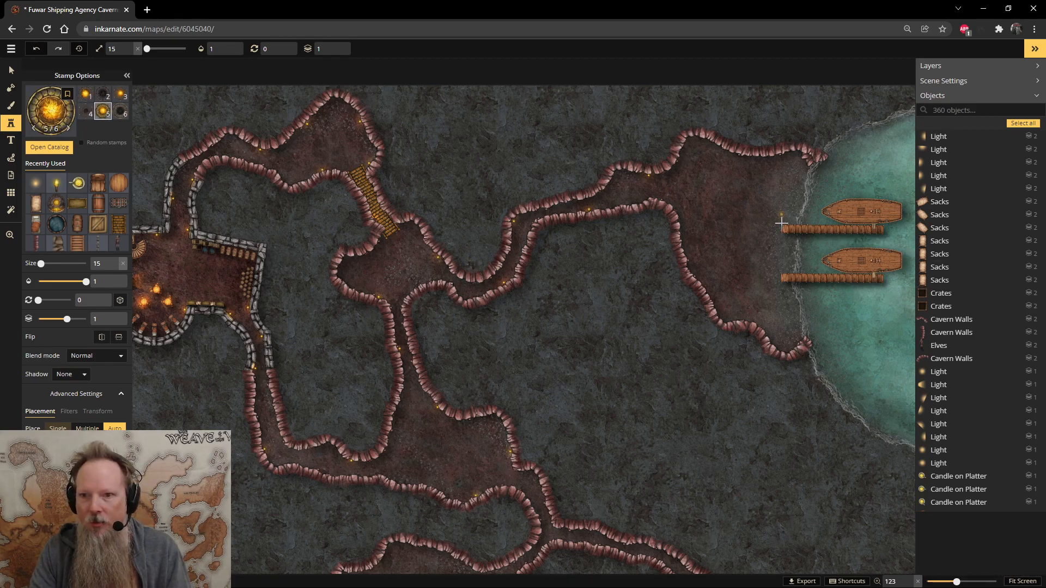
scroll(779, 222, up, 2)
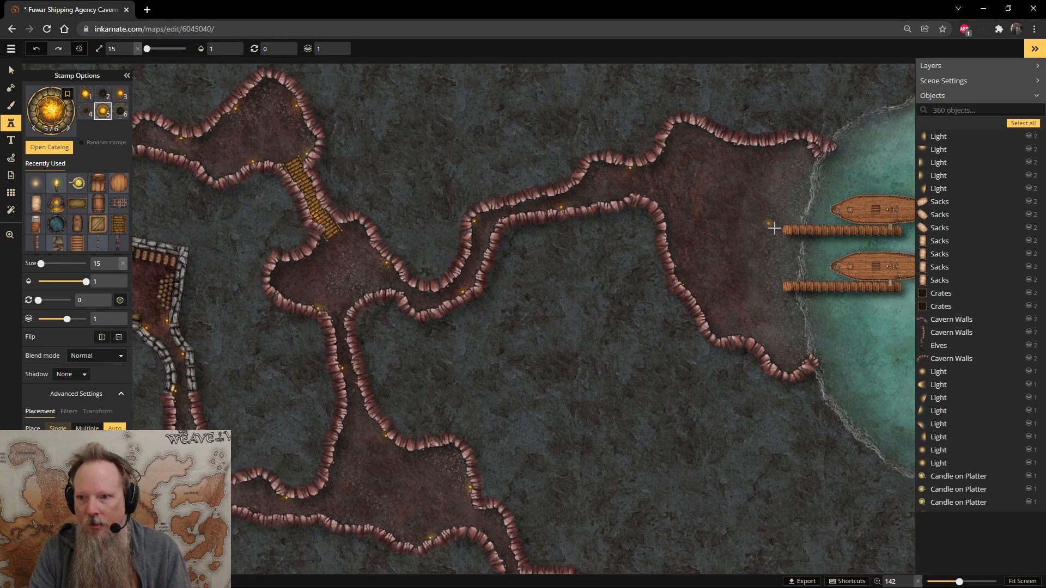
scroll(774, 228, up, 1)
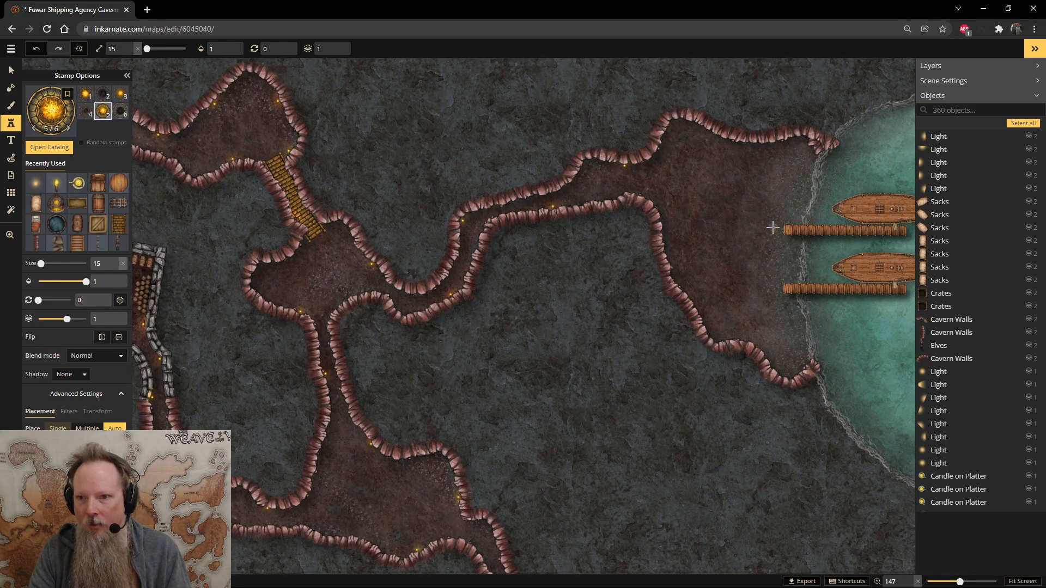
scroll(773, 228, up, 2)
click(772, 227)
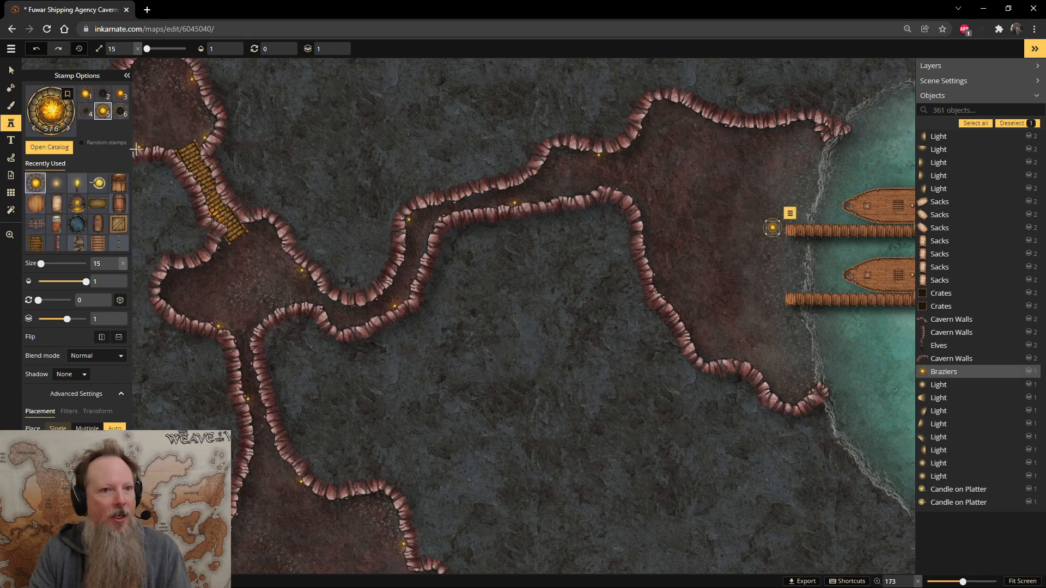
- Move the elf figure from the stone-walled room to the shore end of the northern dock for scale
click(11, 70)
drag(186, 266, 577, 342)
scroll(231, 335, up, 3)
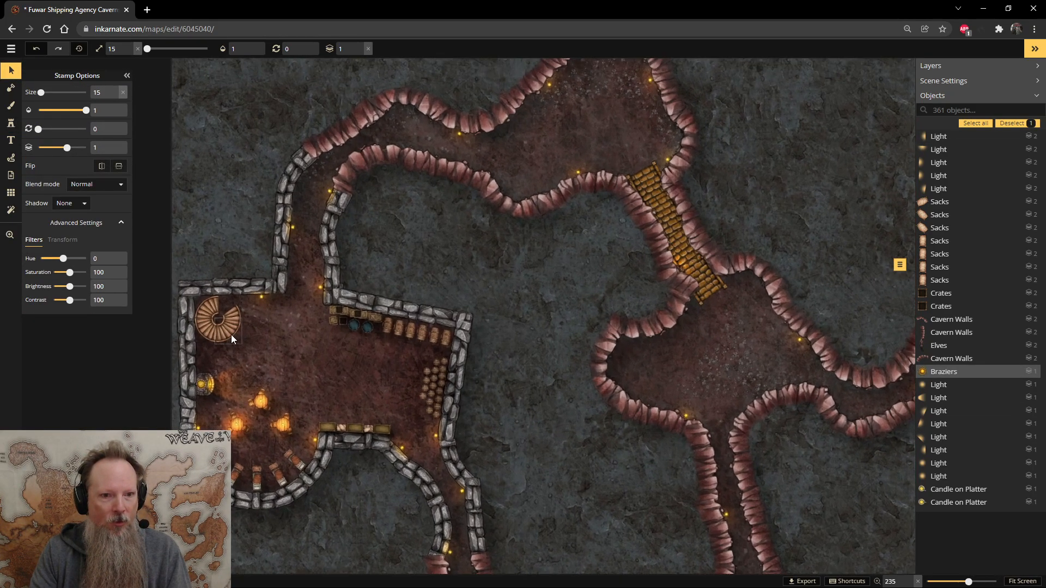
click(216, 371)
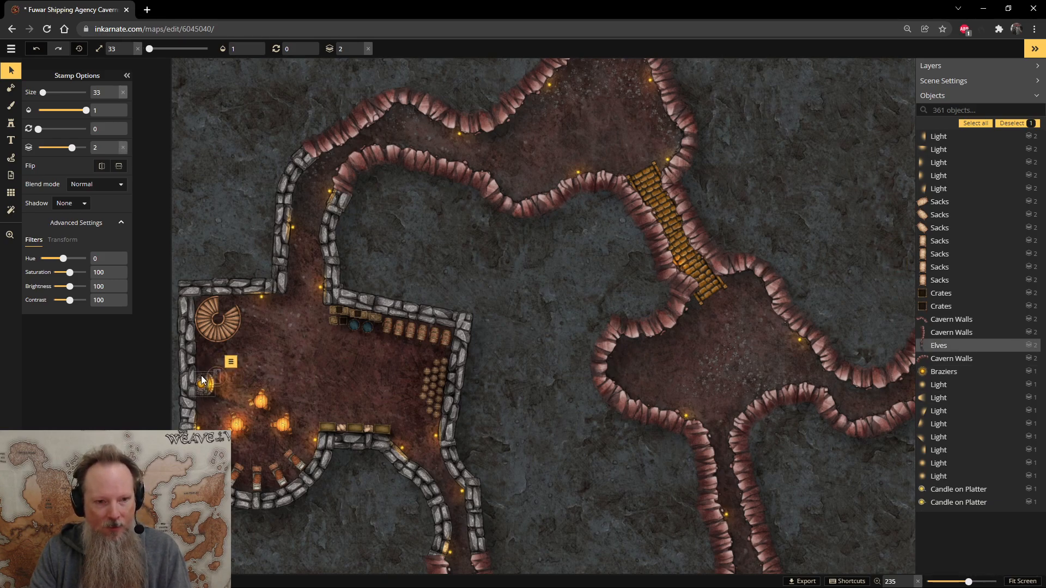
drag(217, 377, 281, 363)
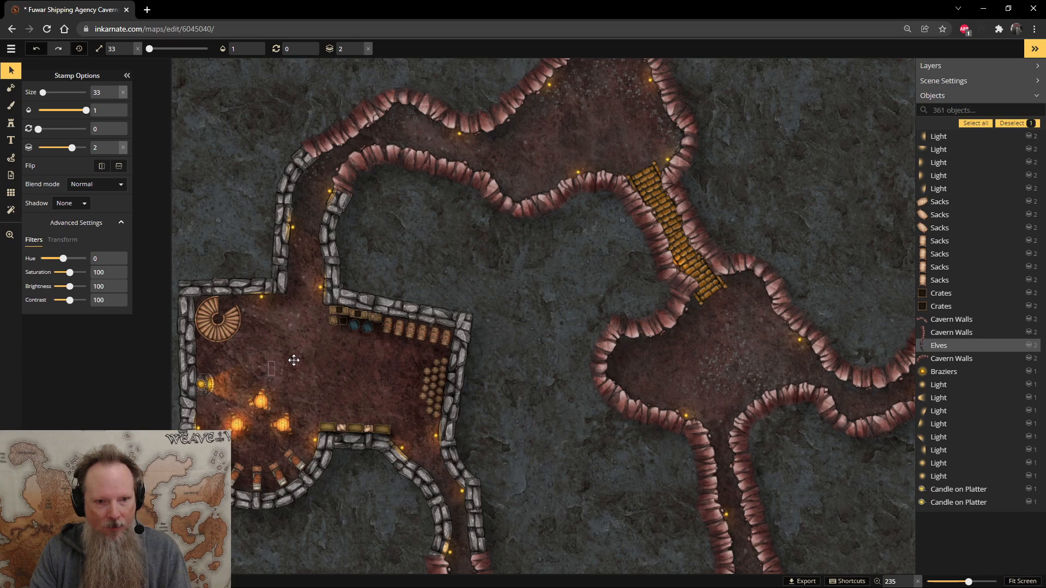
drag(874, 265, 124, 346)
click(154, 280)
click(122, 282)
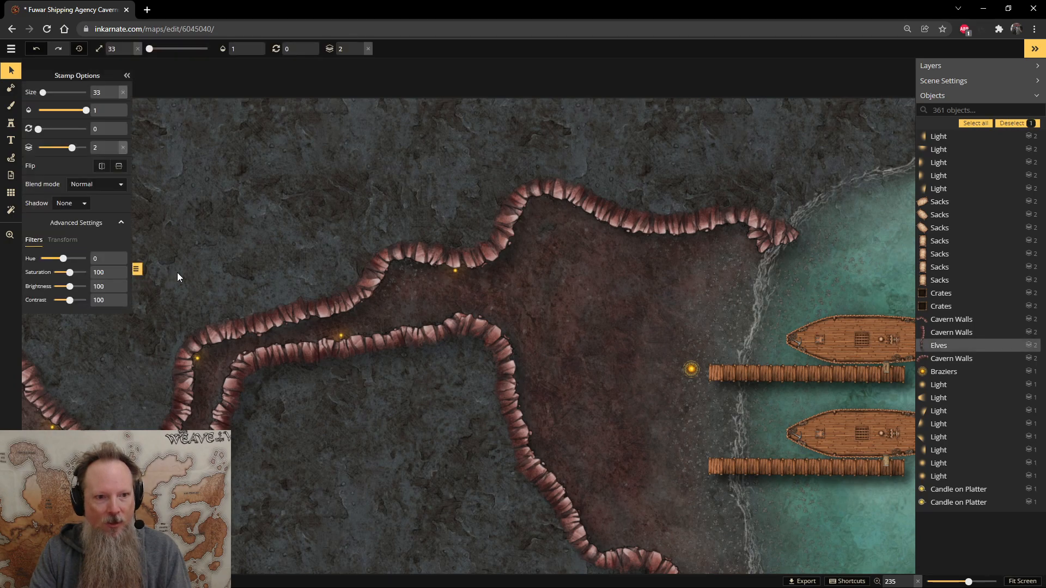
click(210, 274)
drag(193, 274, 212, 272)
drag(143, 276, 738, 350)
scroll(714, 400, up, 5)
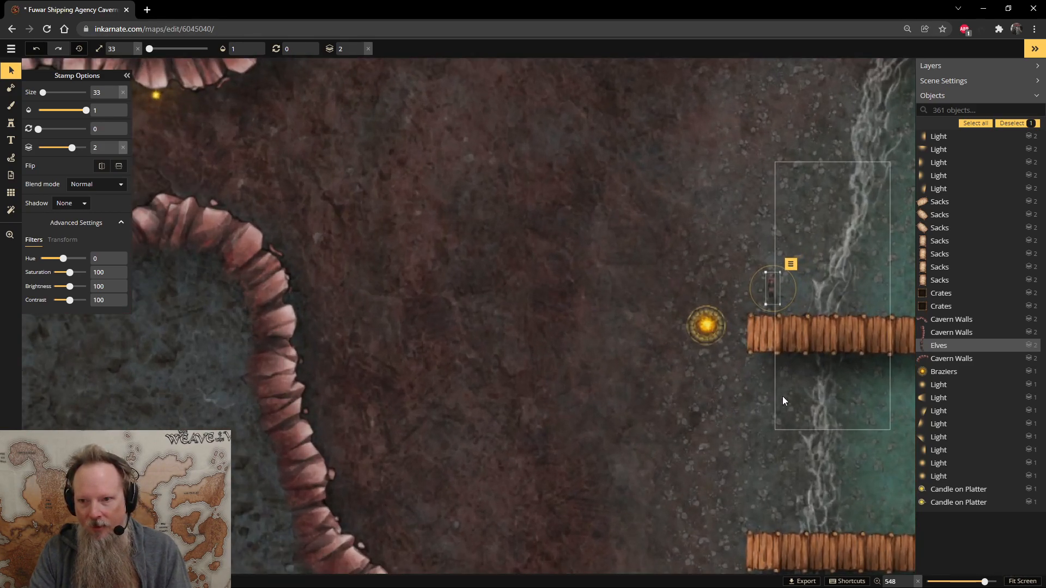
- Reduce the brazier to size 10 and move it just above the shore end of the southern dock
key(space)
drag(796, 409, 604, 260)
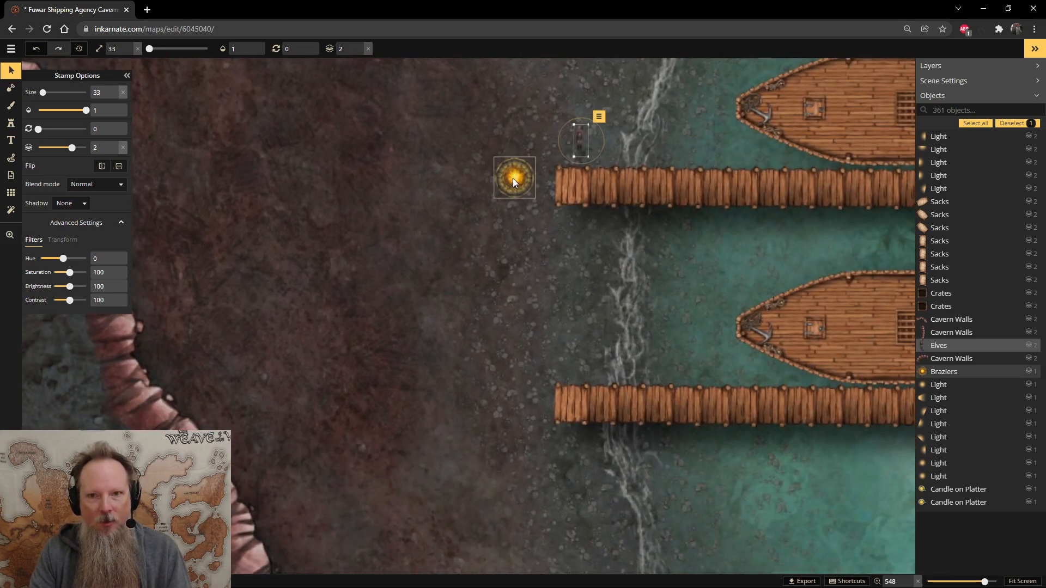
click(514, 164)
drag(514, 163, 556, 136)
scroll(534, 161, down, 4)
scroll(534, 163, down, 1)
drag(555, 136, 571, 364)
click(572, 362)
- Duplicate the size 10 brazier and place the copy just below the shore end of the northern dock
key(ctrl+c)
key(ctrl+v)
drag(565, 237, 570, 223)
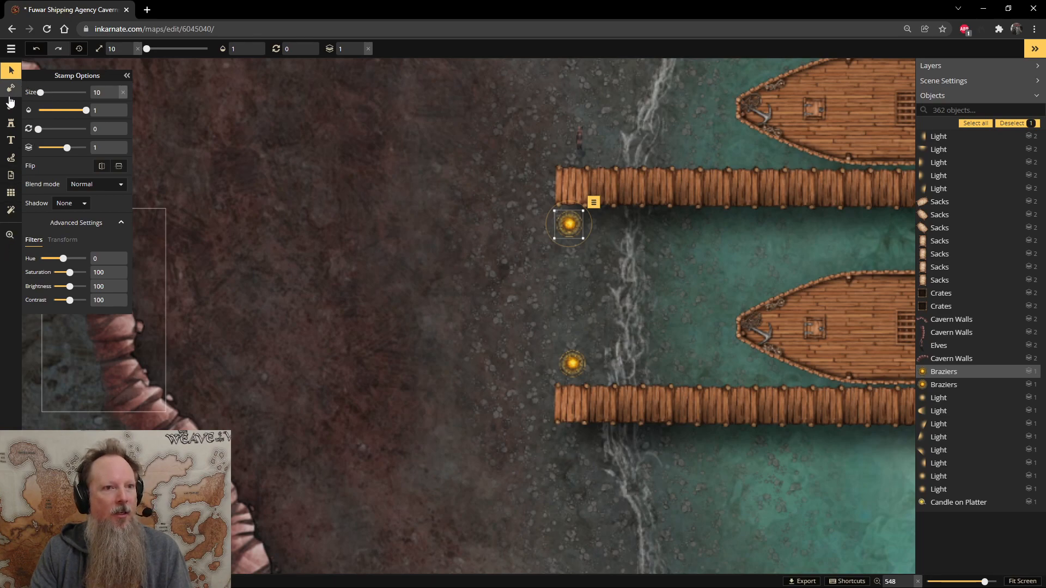
- Place a size 30 Light stamp, variant 6, over each of the two braziers at the shore ends of the docks
click(10, 123)
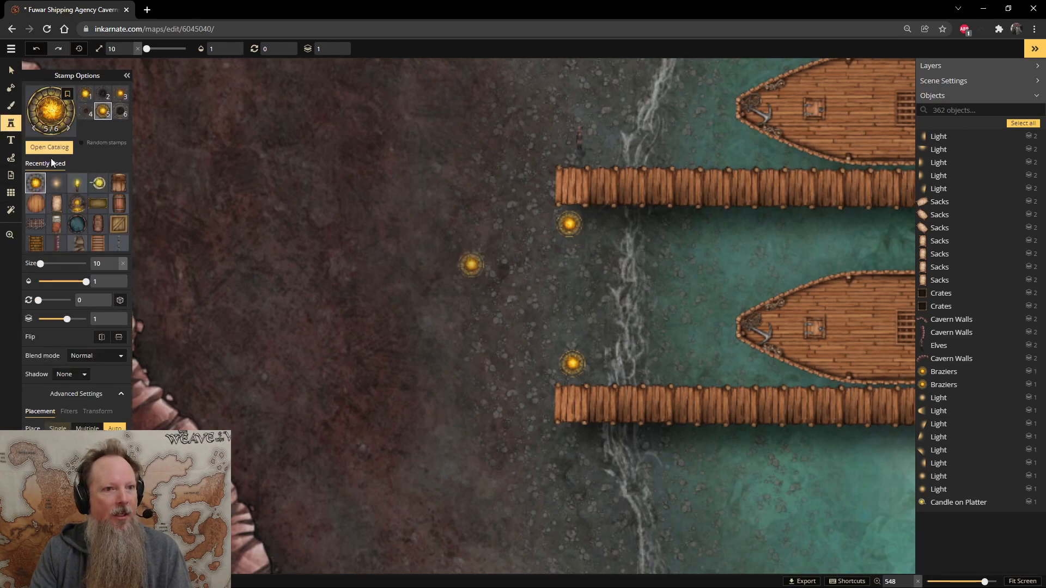
click(56, 187)
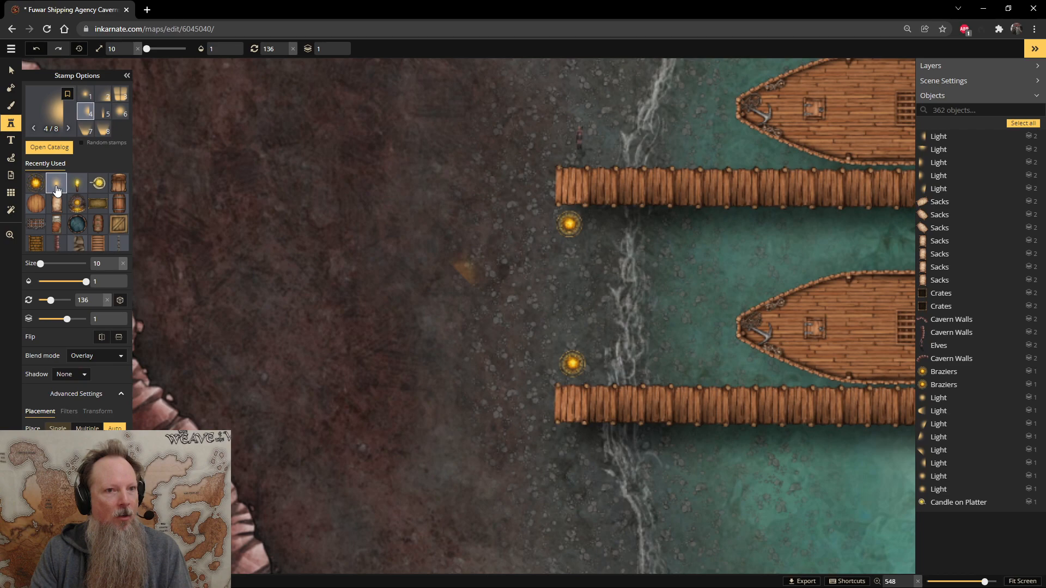
click(120, 113)
scroll(497, 246, up, 8)
scroll(493, 251, up, 4)
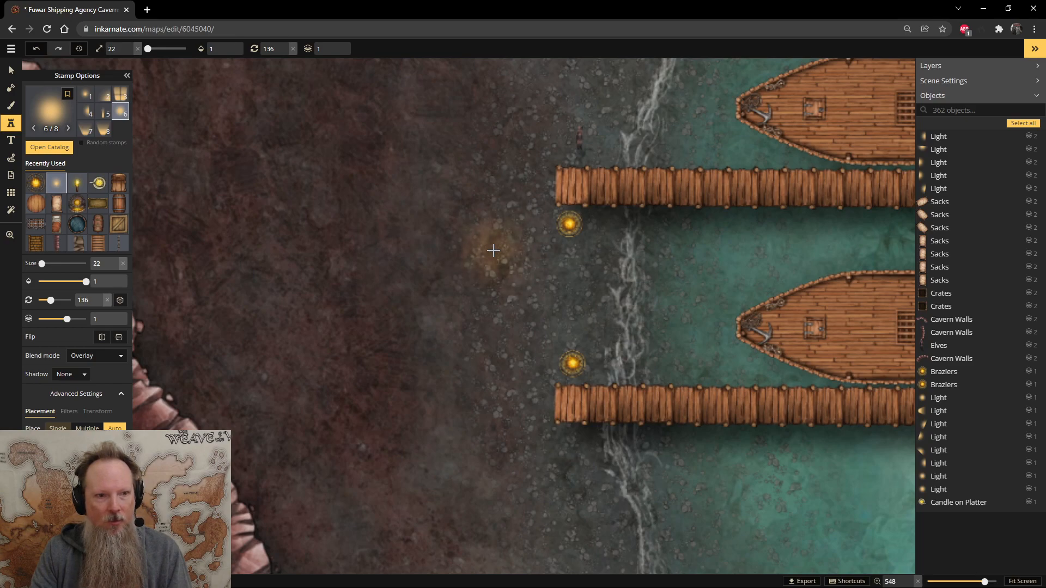
scroll(493, 251, up, 3)
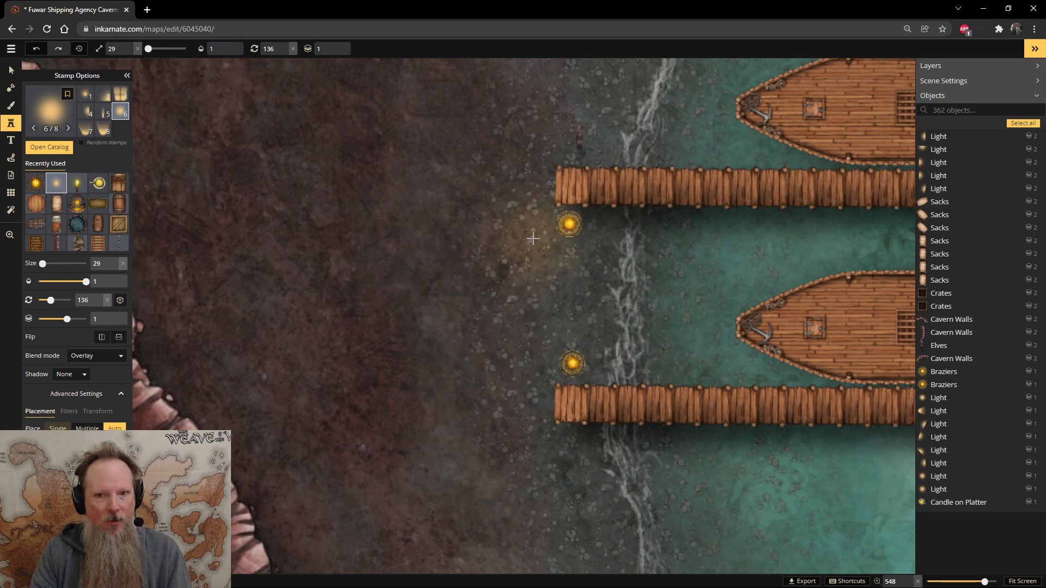
scroll(570, 223, down, 1)
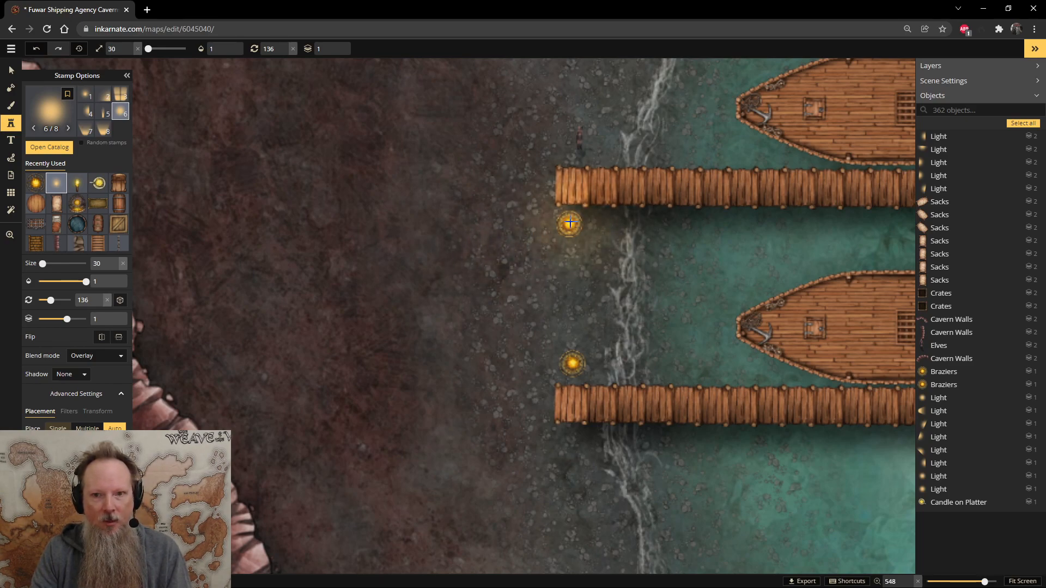
click(569, 223)
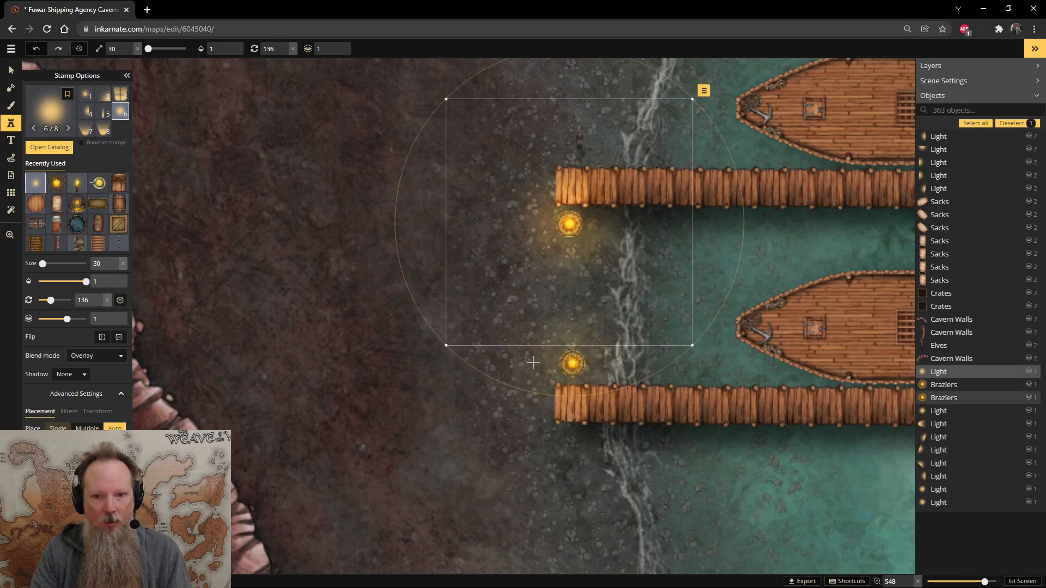
click(572, 363)
scroll(387, 318, down, 1)
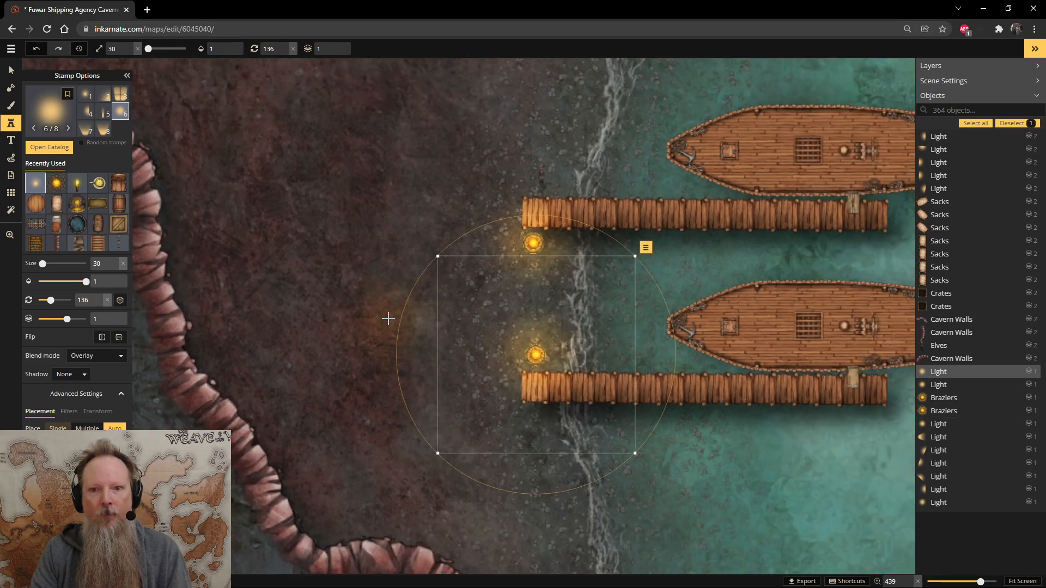
scroll(388, 317, down, 3)
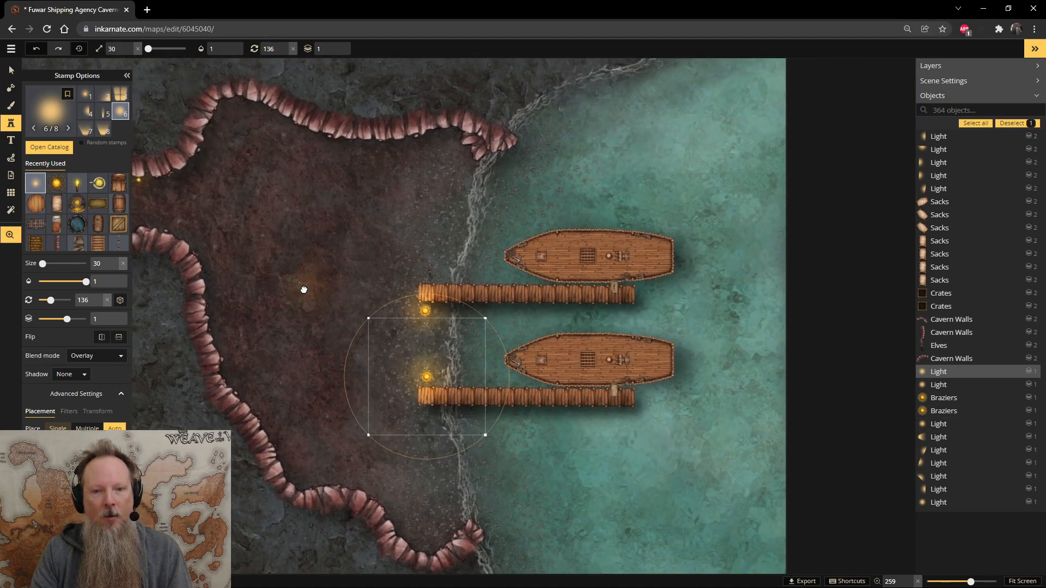
drag(302, 290, 420, 256)
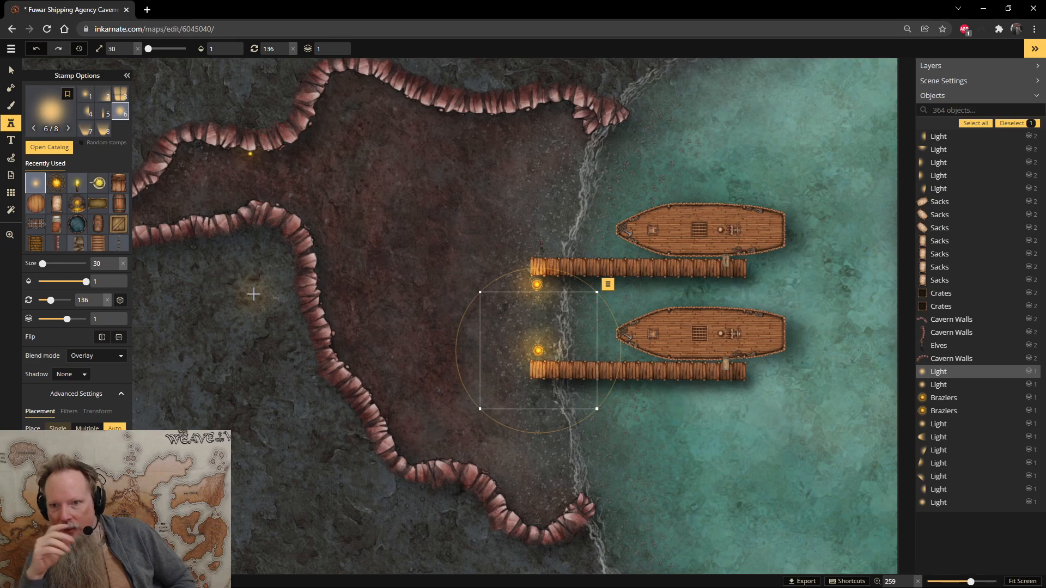
scroll(599, 180, up, 3)
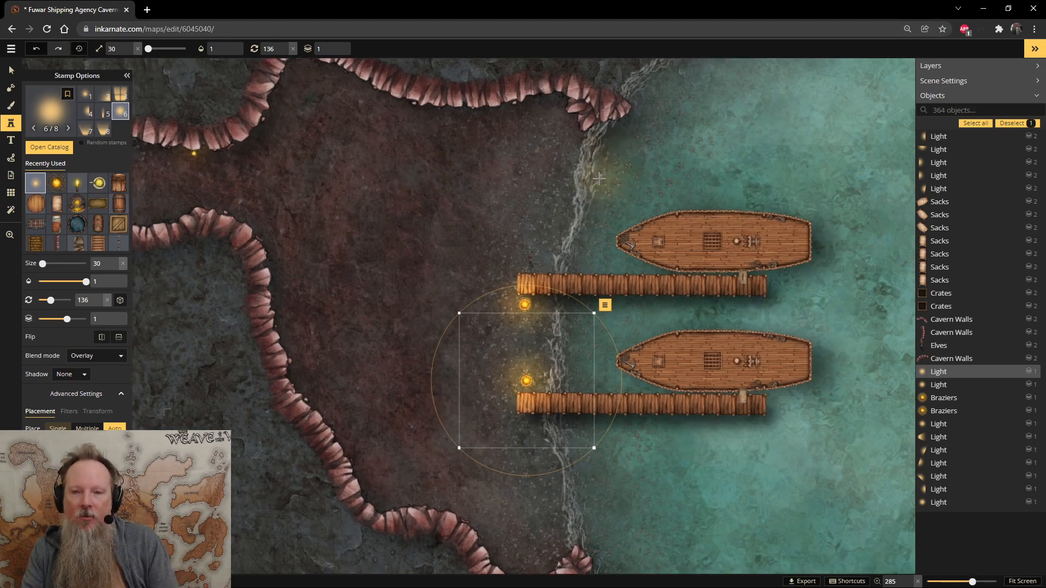
- Clear the stamp catalog's brazier search and browse the full Fantasy Battlemaps 2.0 catalog down to the Ship category
click(11, 142)
click(11, 131)
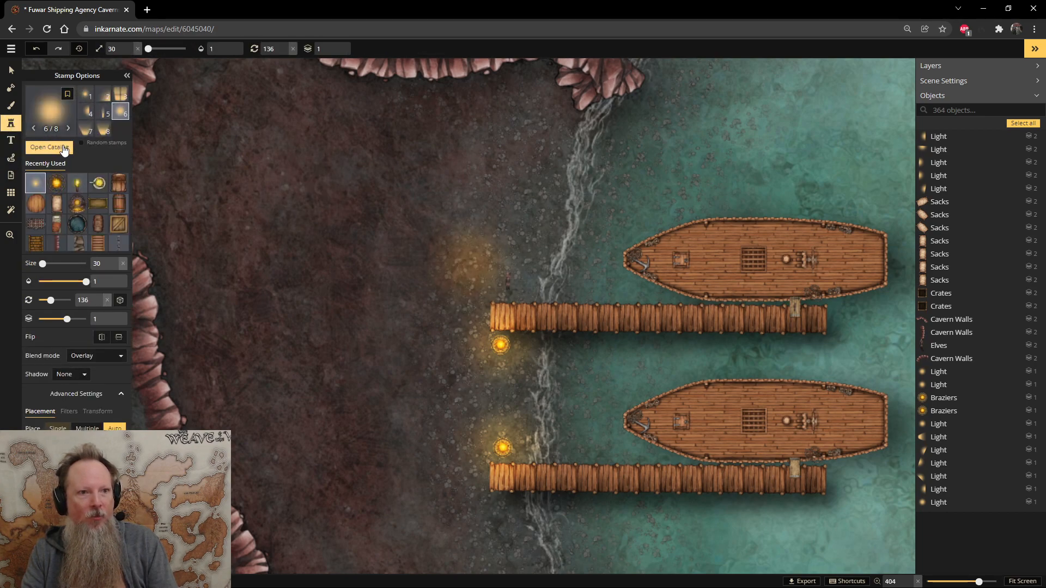
click(97, 115)
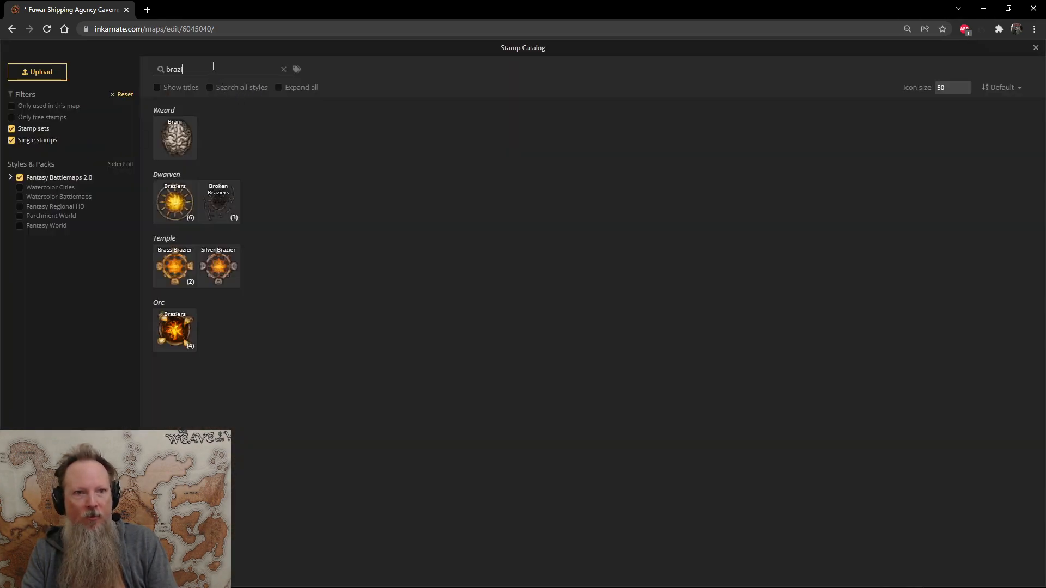
click(282, 74)
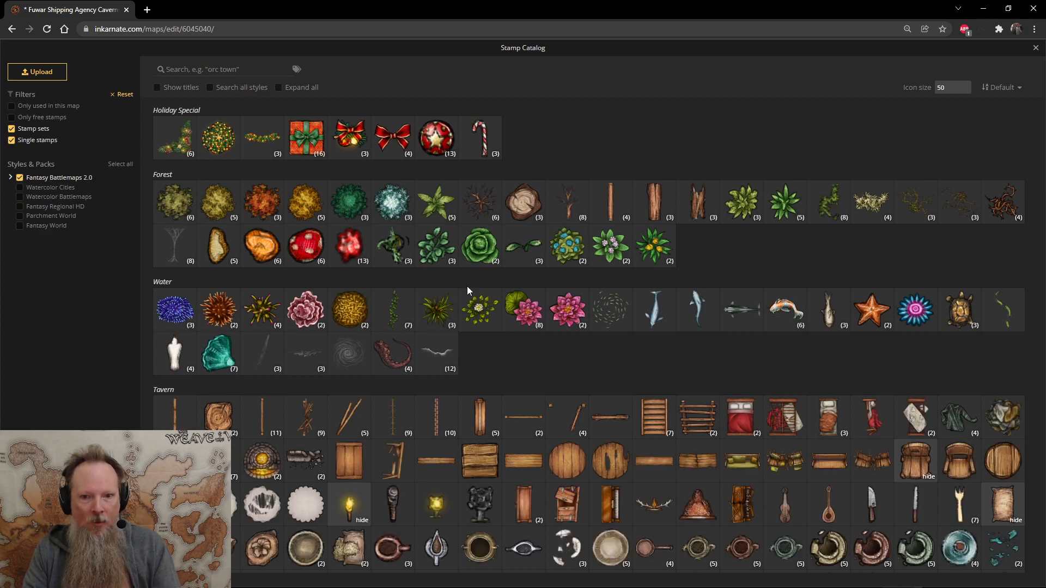
scroll(652, 353, down, 10)
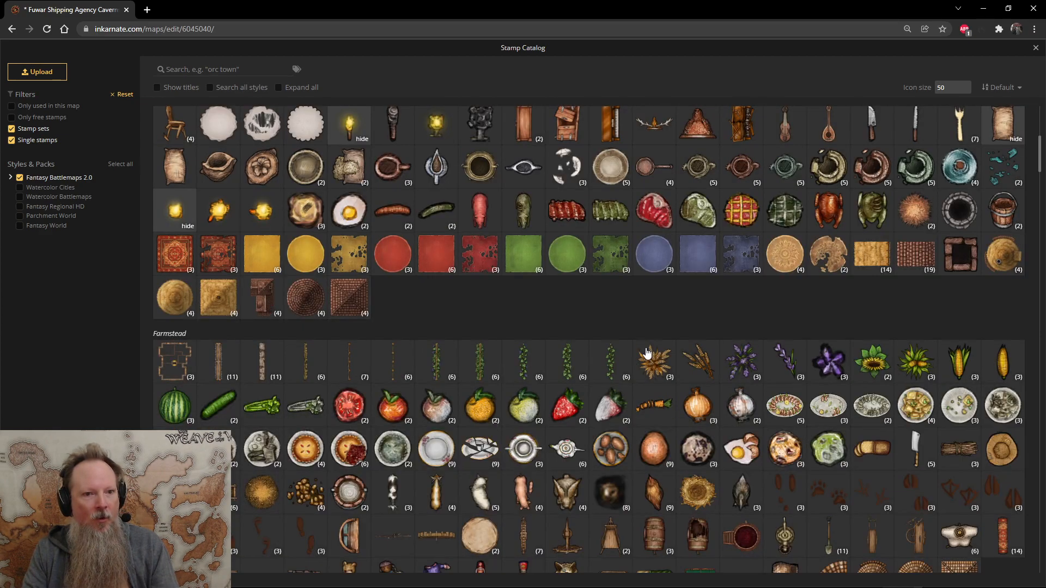
scroll(646, 348, down, 5)
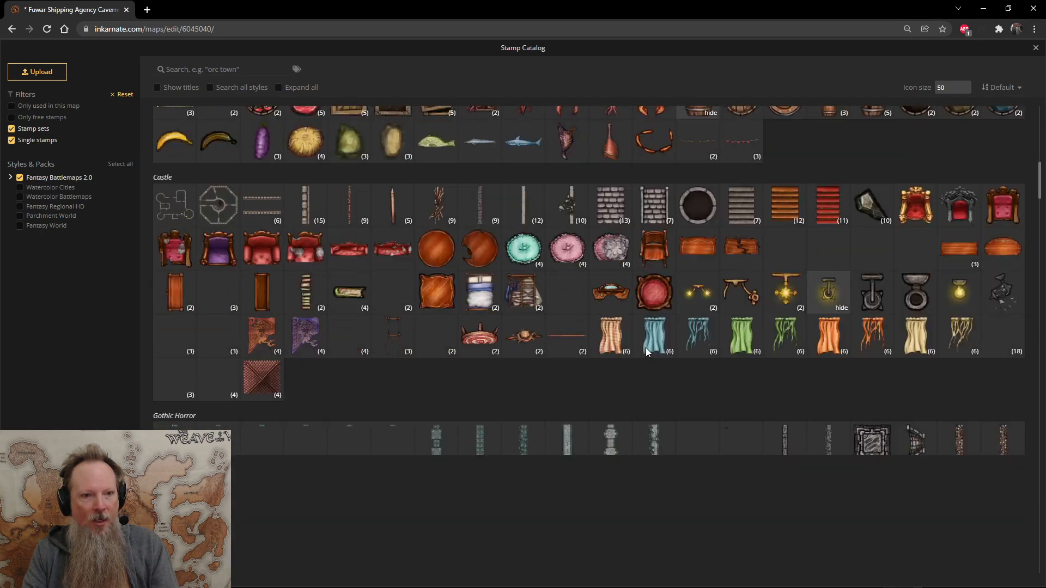
scroll(646, 347, down, 1)
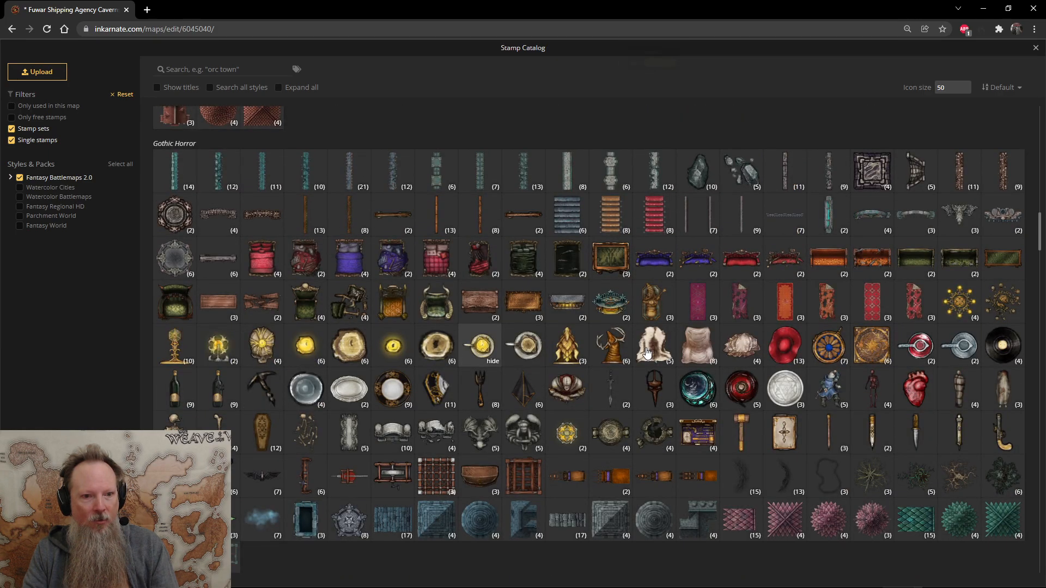
scroll(645, 348, down, 5)
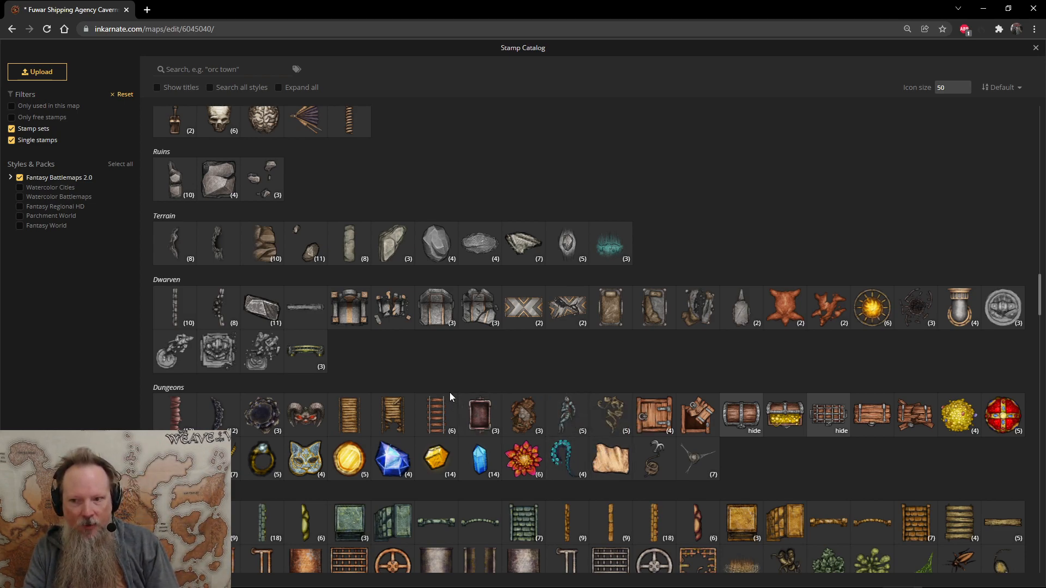
scroll(450, 392, down, 4)
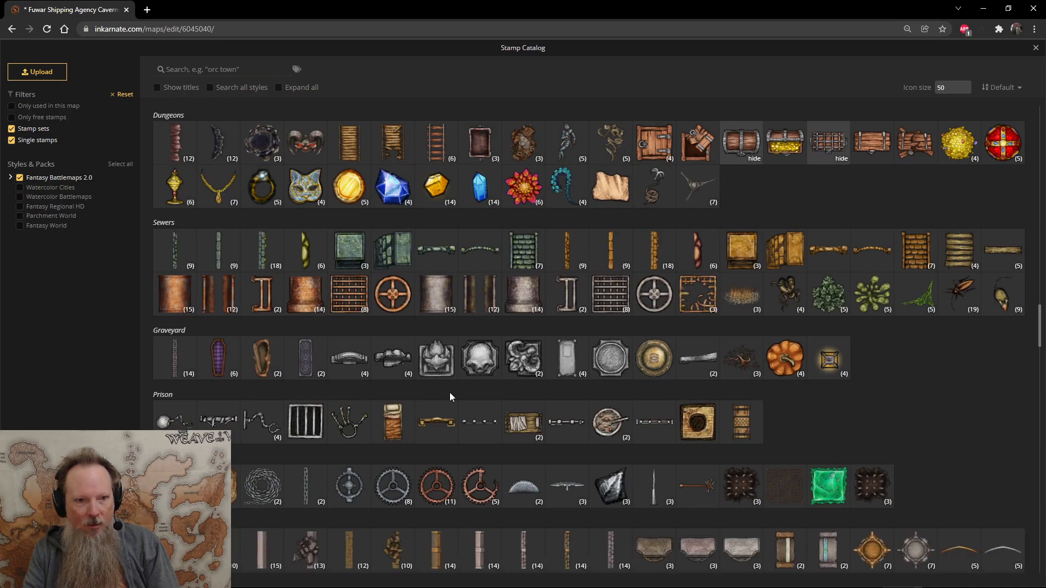
scroll(450, 392, down, 4)
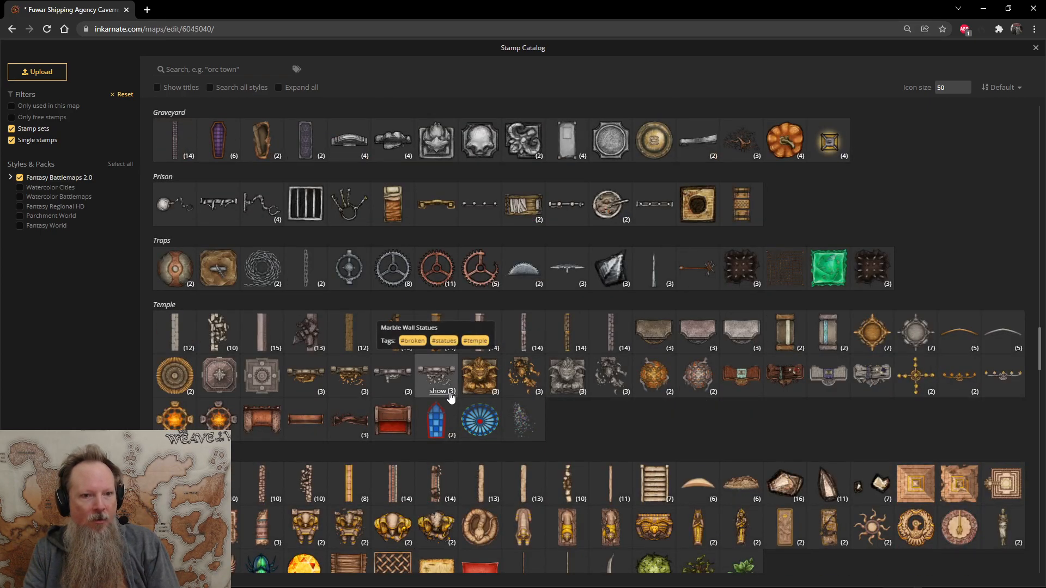
scroll(450, 393, down, 10)
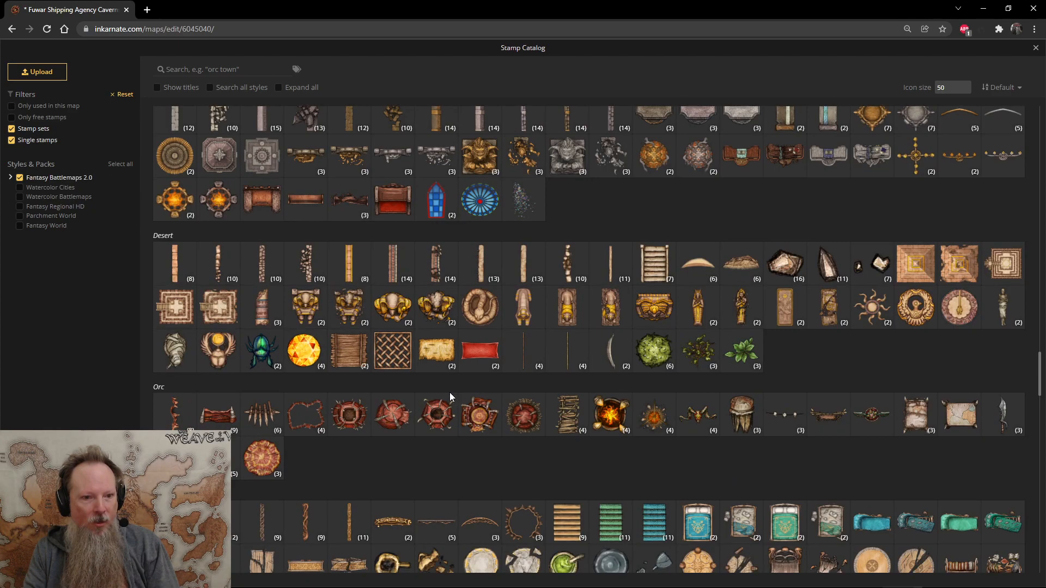
scroll(450, 392, down, 10)
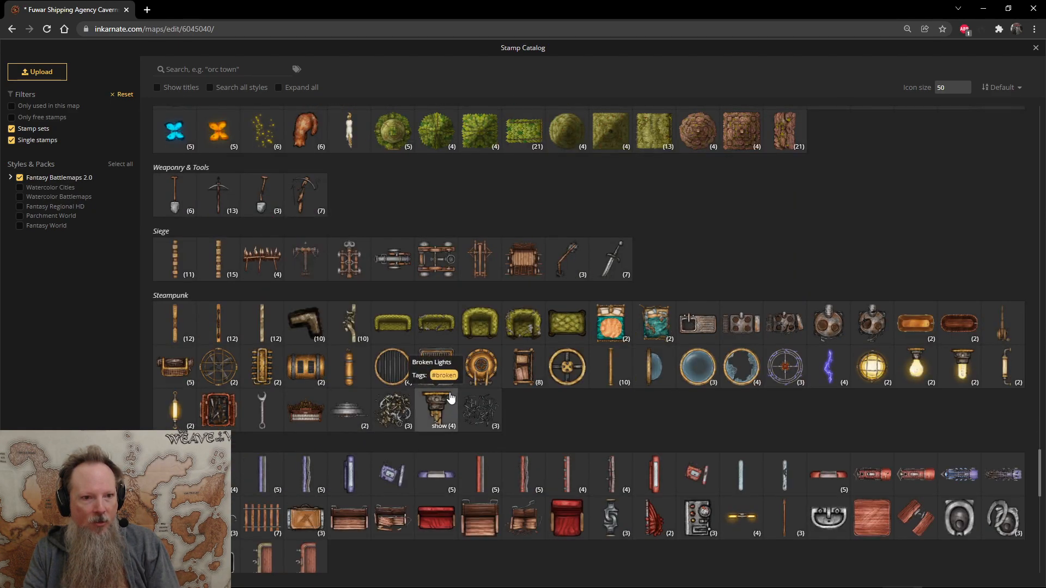
scroll(450, 393, down, 5)
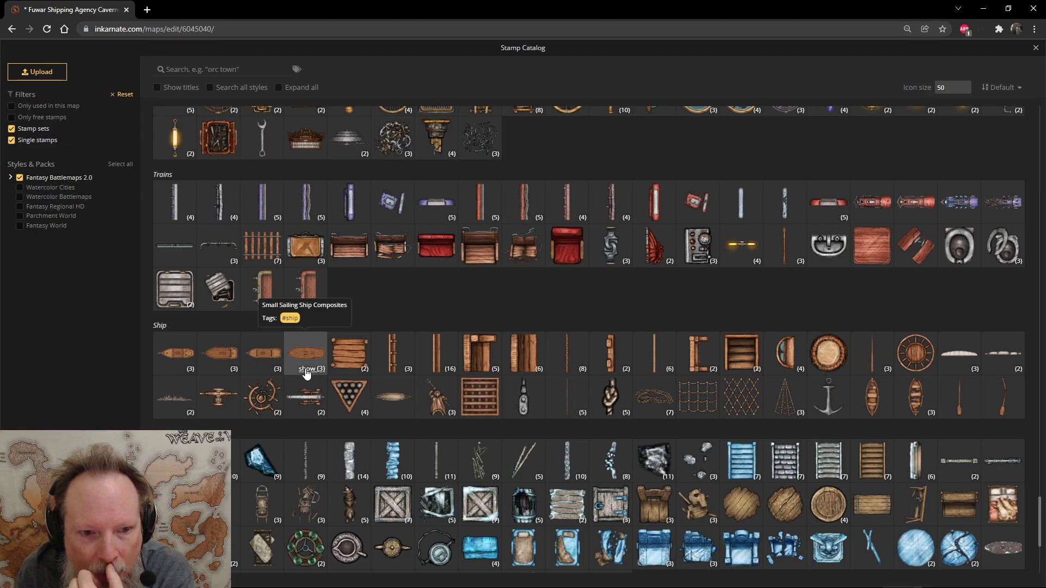
- Check the Small Sailing Ship Composites set and pick the Folded Sails stamp from the Ship category
click(308, 370)
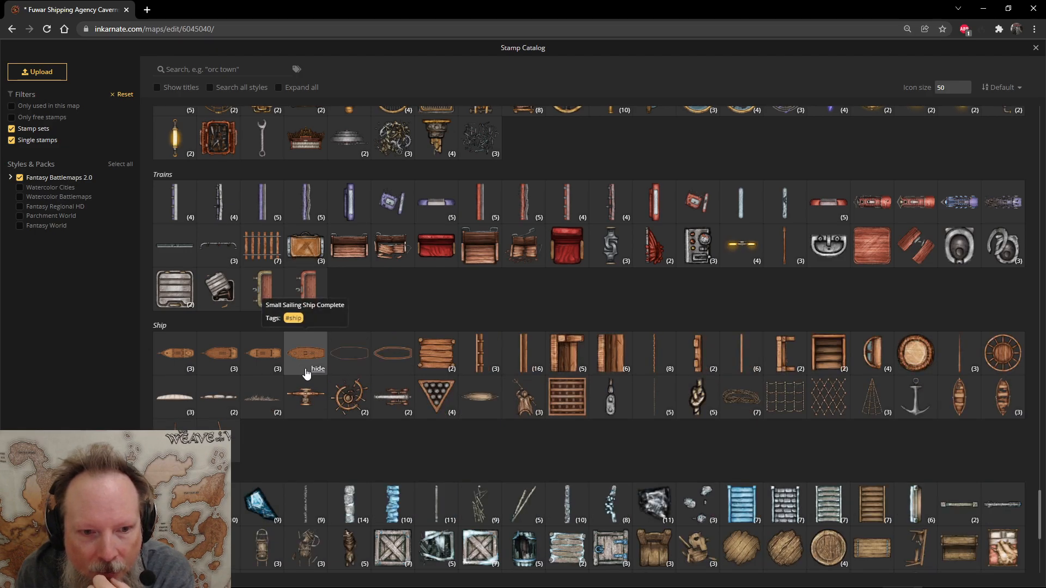
click(317, 370)
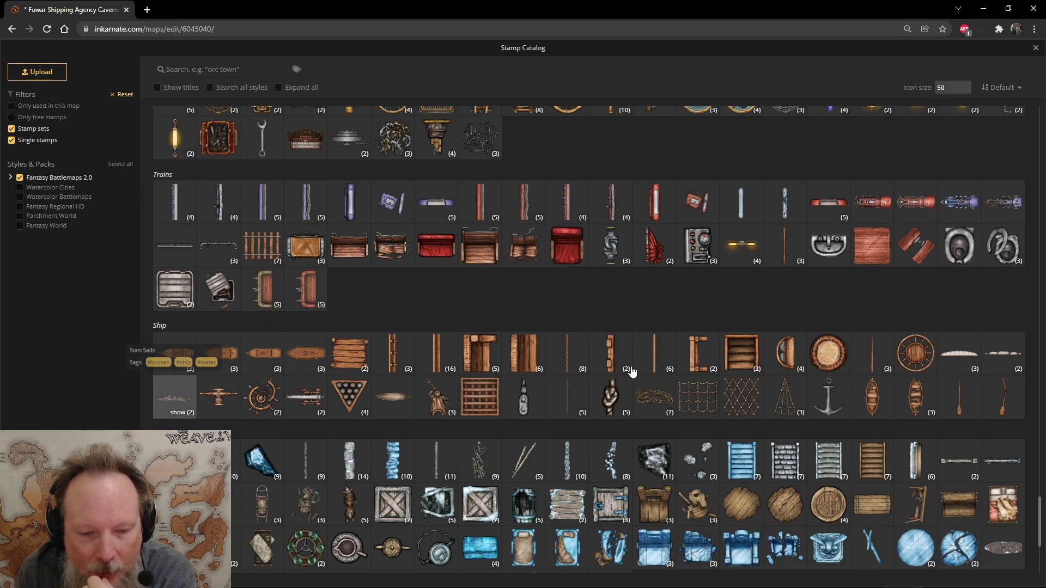
click(1008, 370)
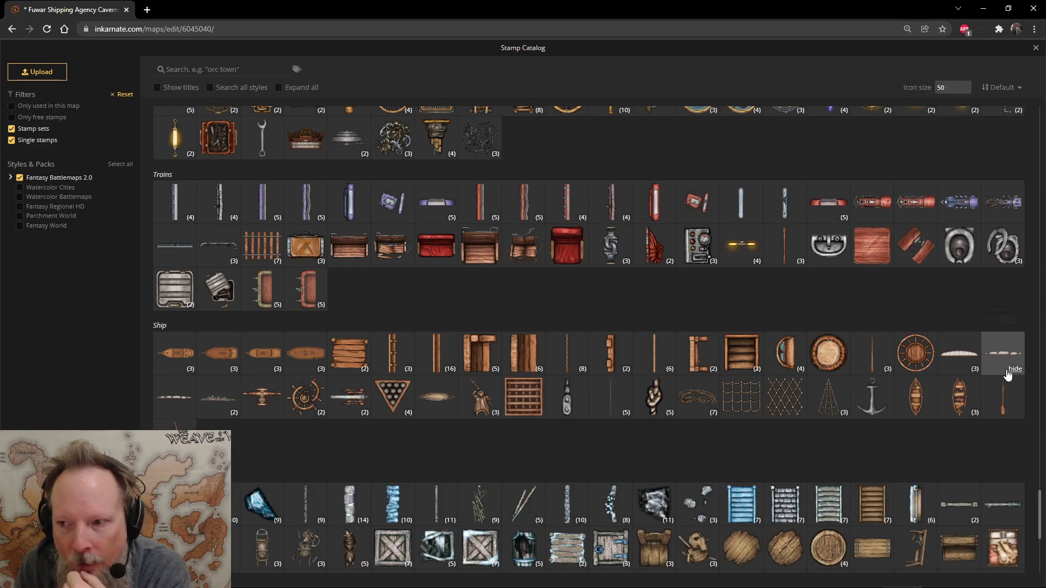
click(1005, 356)
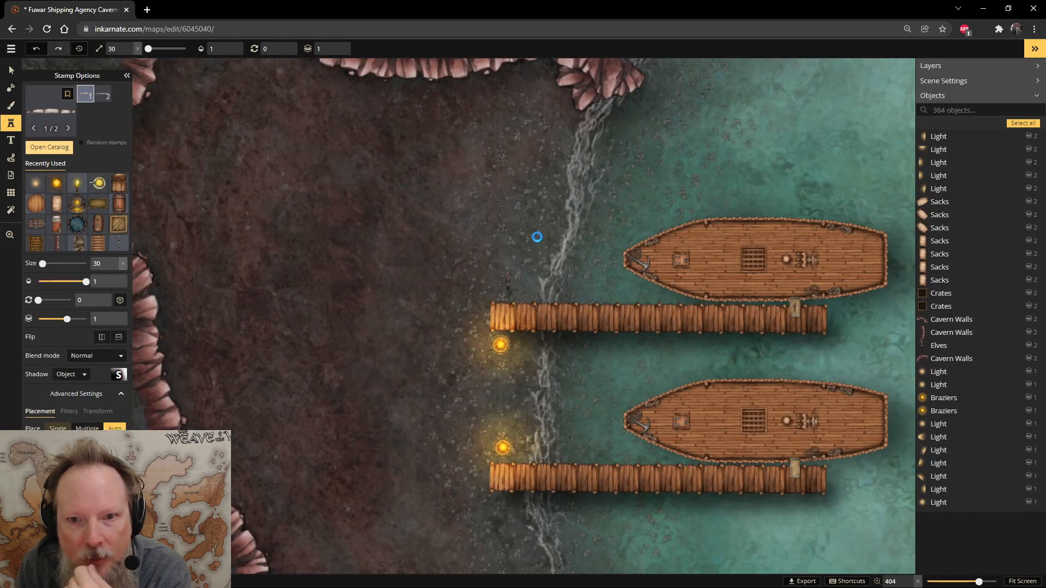
- Compare the two Folded Sails variants and place variant 1 at size 30 in the water just above the northern ship
click(104, 96)
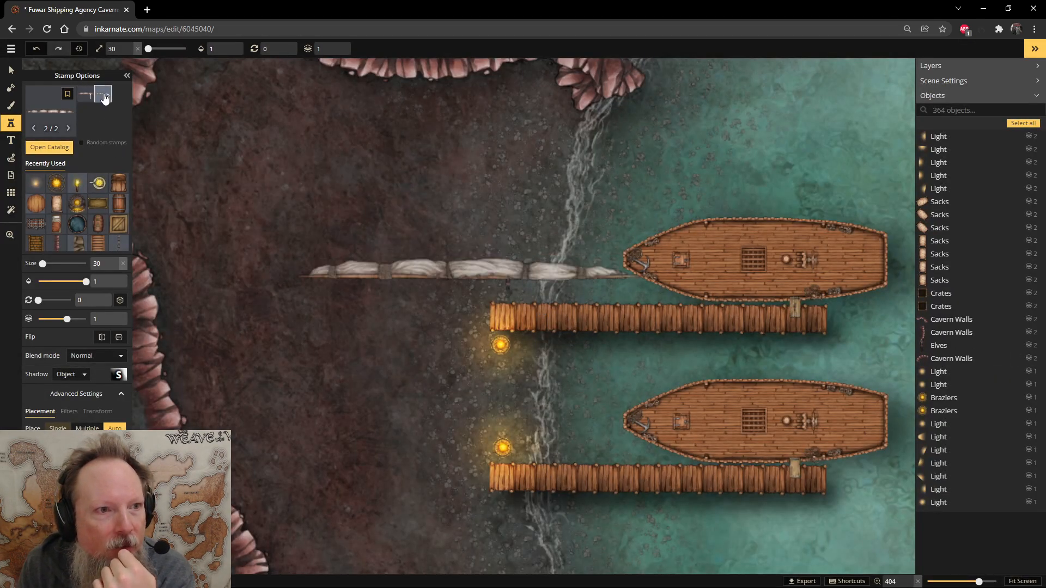
click(86, 96)
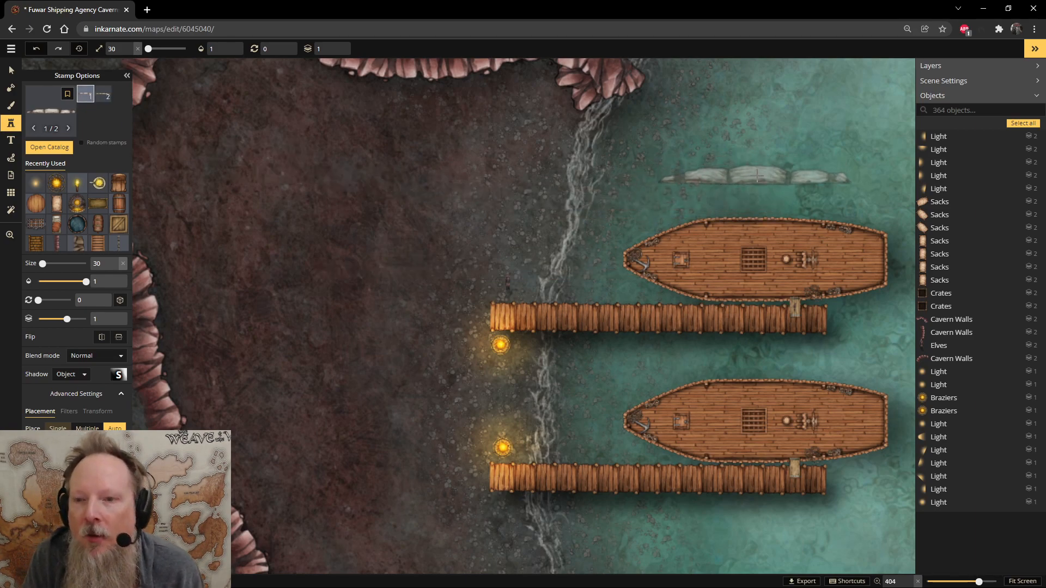
click(757, 176)
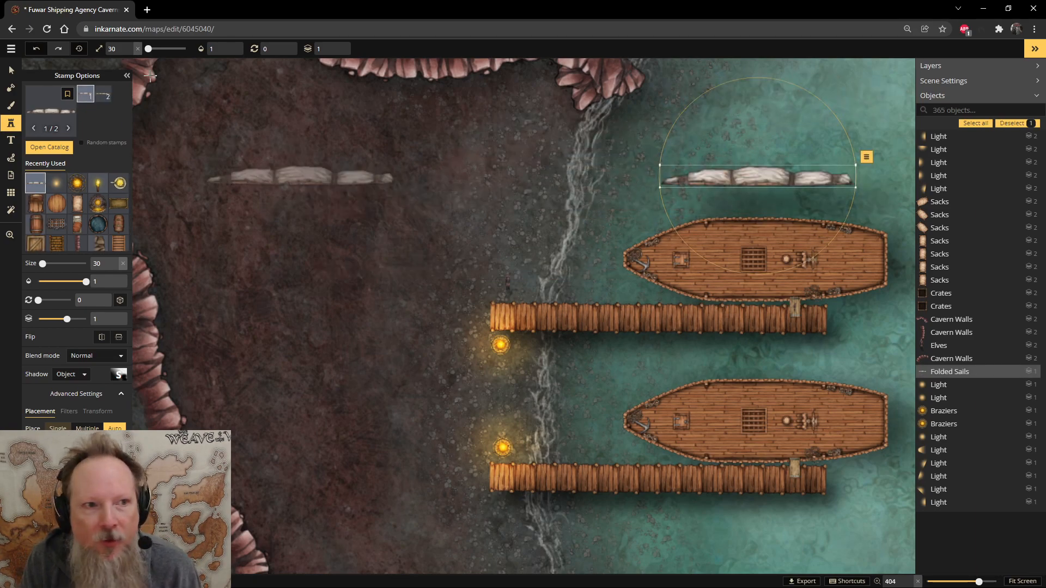
- Rotate the folded sails to 271 degrees and move them across the northern ship's deck behind the central grate
click(10, 74)
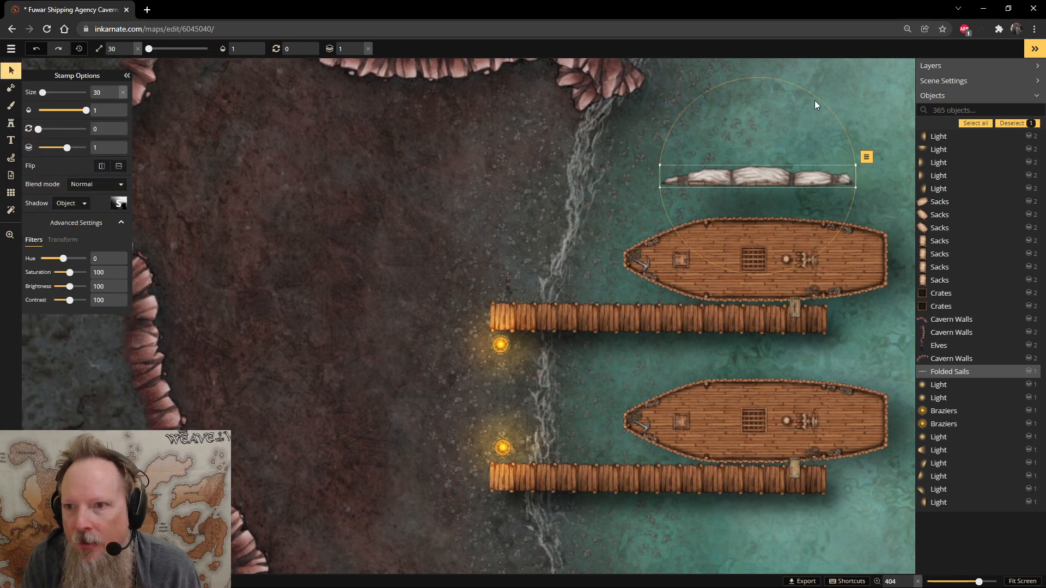
drag(815, 96, 679, 117)
drag(754, 161, 767, 225)
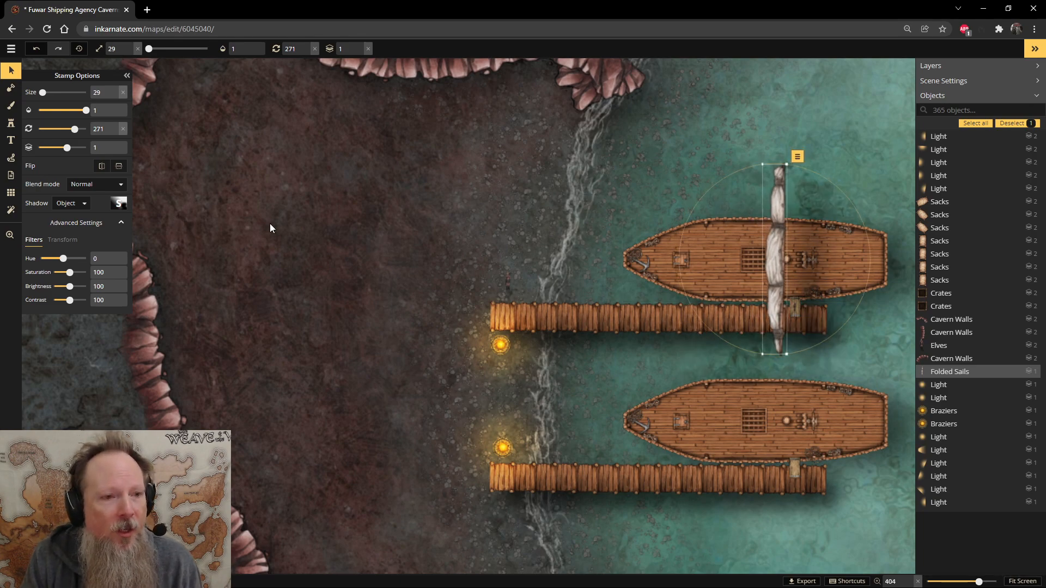
- Try smaller sizes for the folded sails on the northern ship and set their size to 25
scroll(607, 198, down, 14)
scroll(607, 198, up, 5)
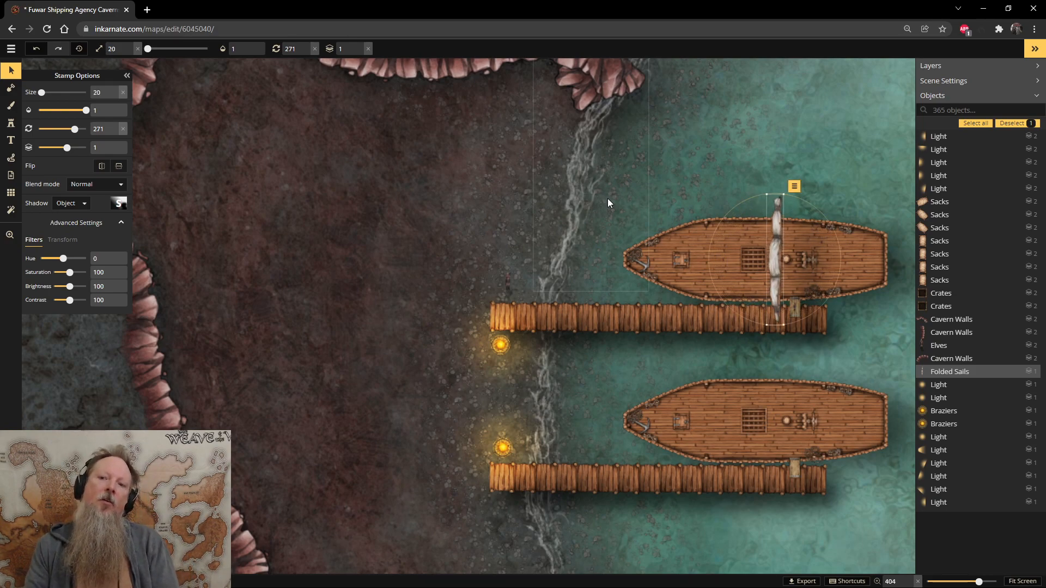
scroll(608, 199, up, 2)
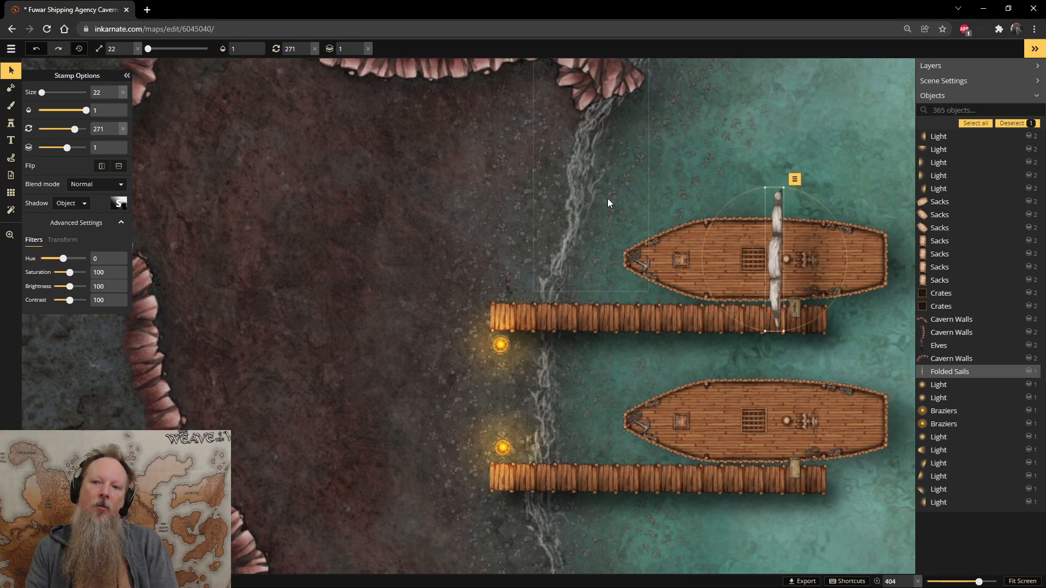
scroll(608, 200, up, 2)
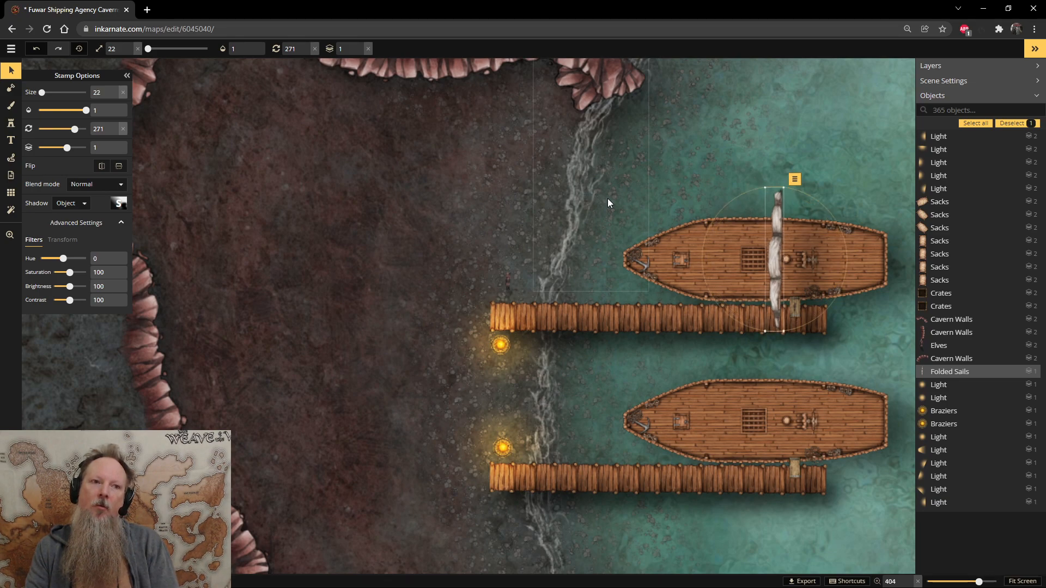
scroll(608, 199, down, 1)
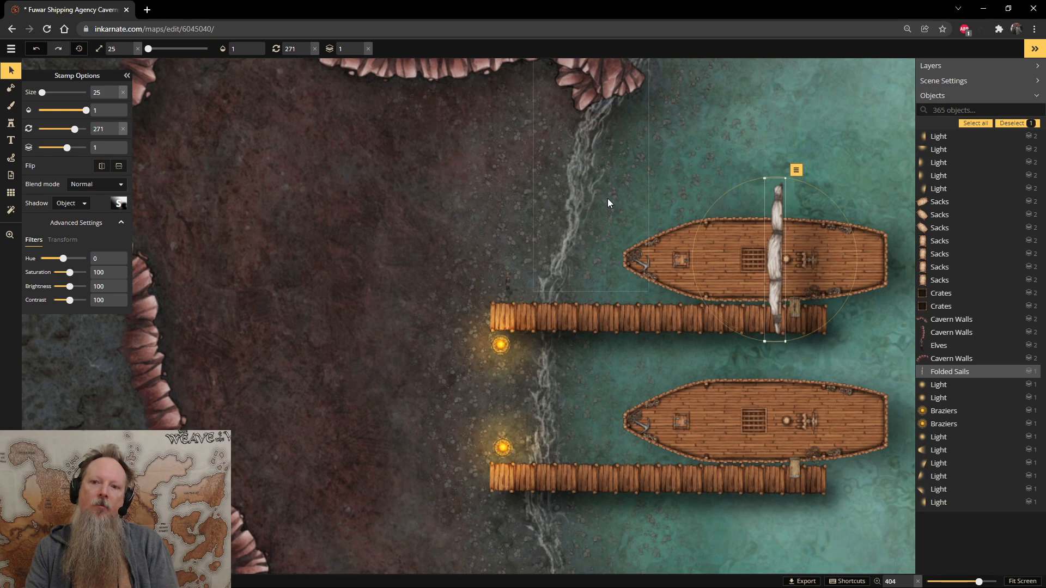
- Set the folded sails on the northern ship to size 20 and shift them slightly sternward against the mast
scroll(608, 200, down, 1)
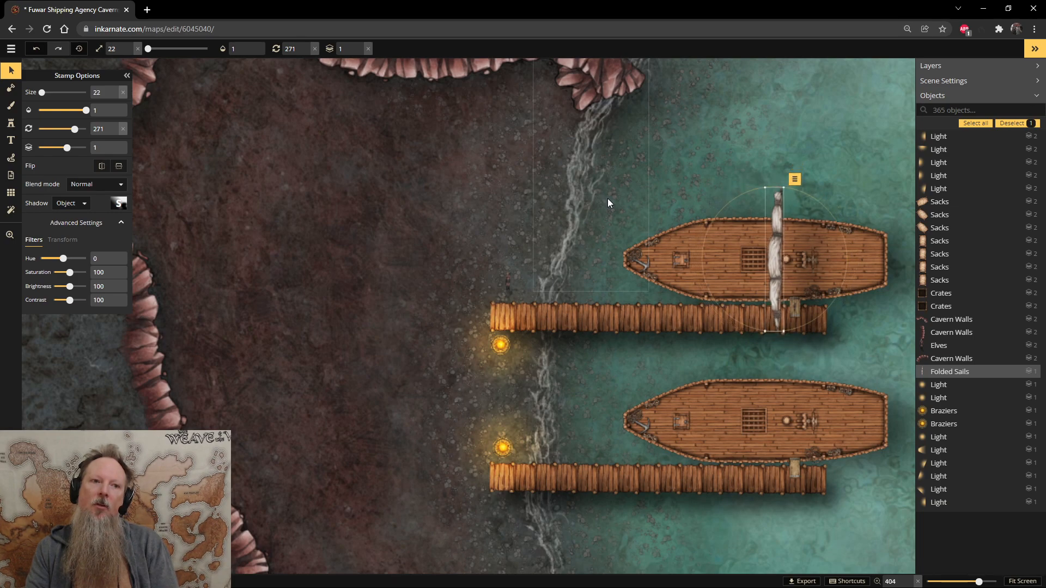
scroll(608, 200, down, 1)
scroll(608, 199, down, 1)
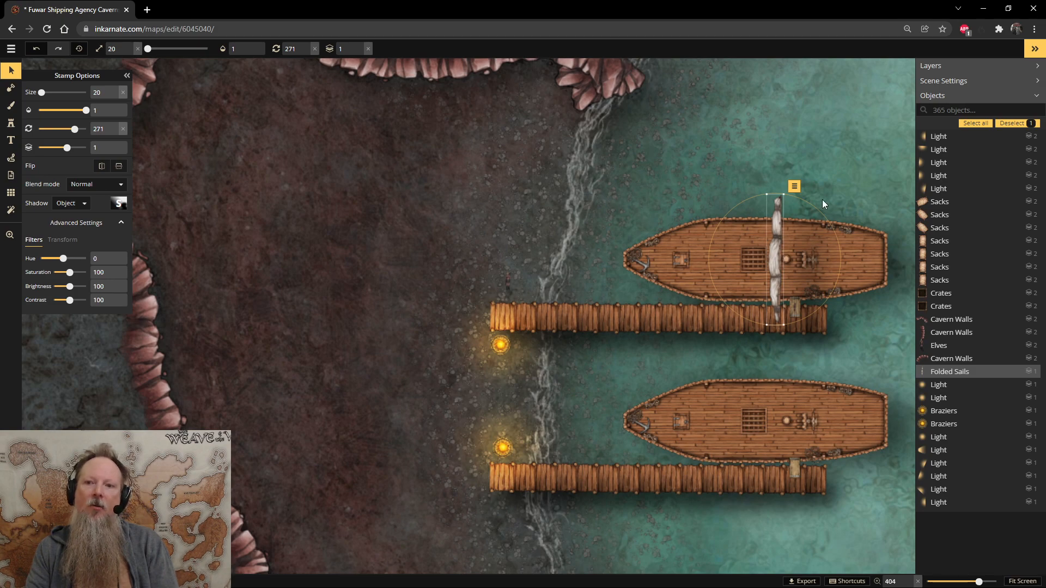
click(766, 260)
drag(766, 260, 767, 260)
key(ctrl+z)
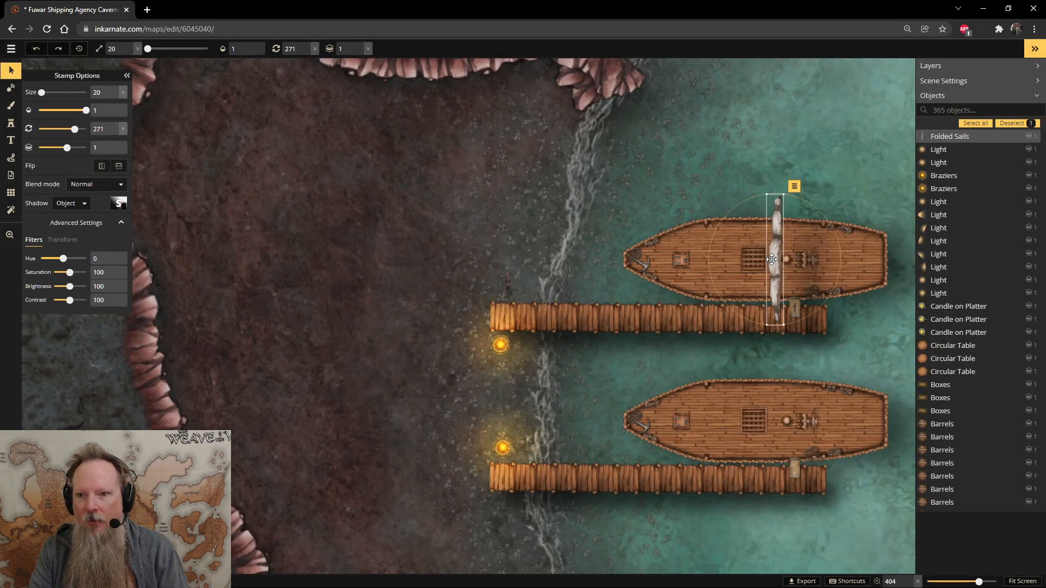
drag(772, 259, 777, 259)
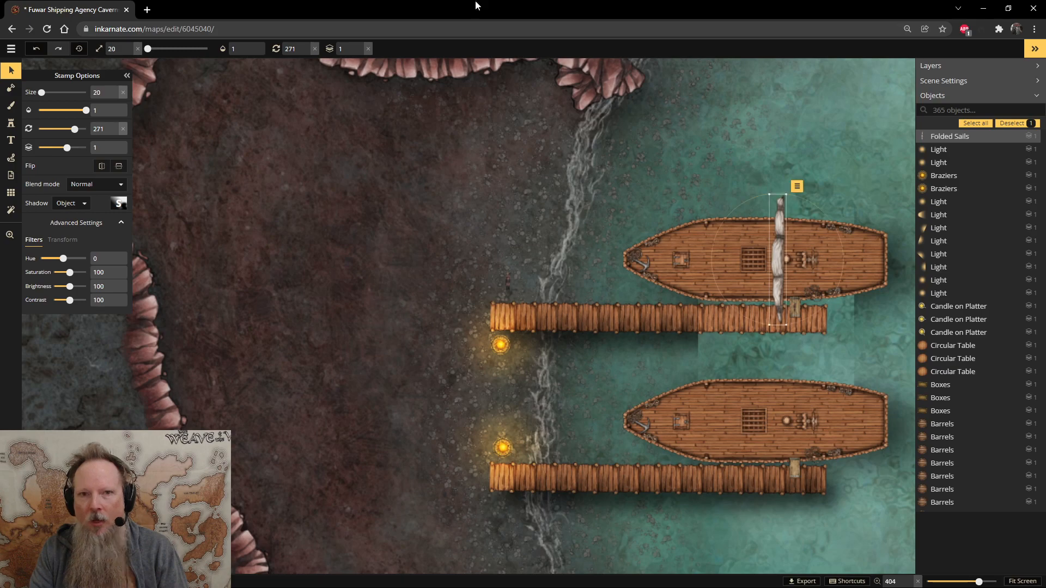
click(359, 52)
click(360, 46)
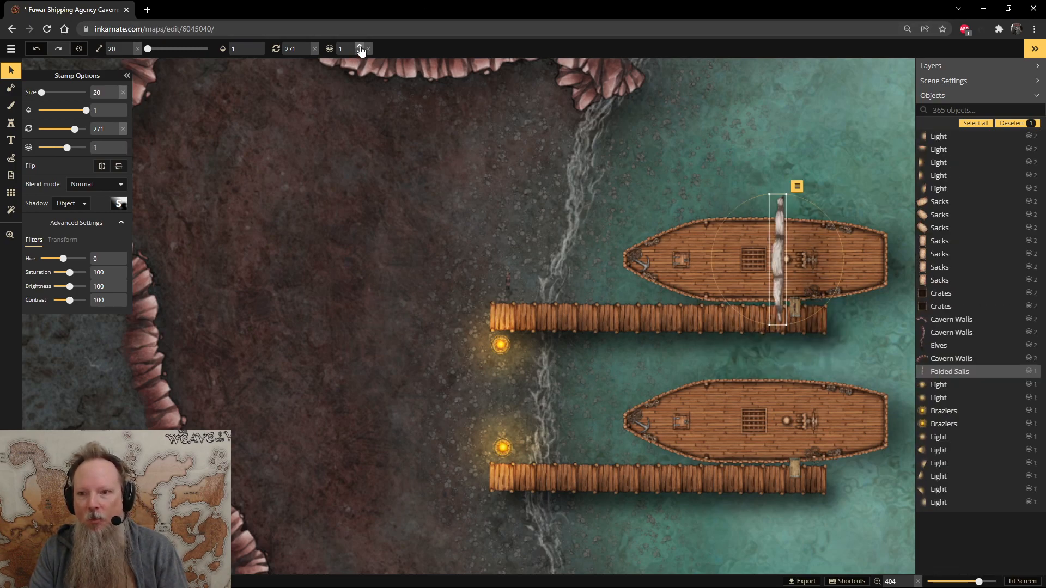
drag(778, 263, 780, 263)
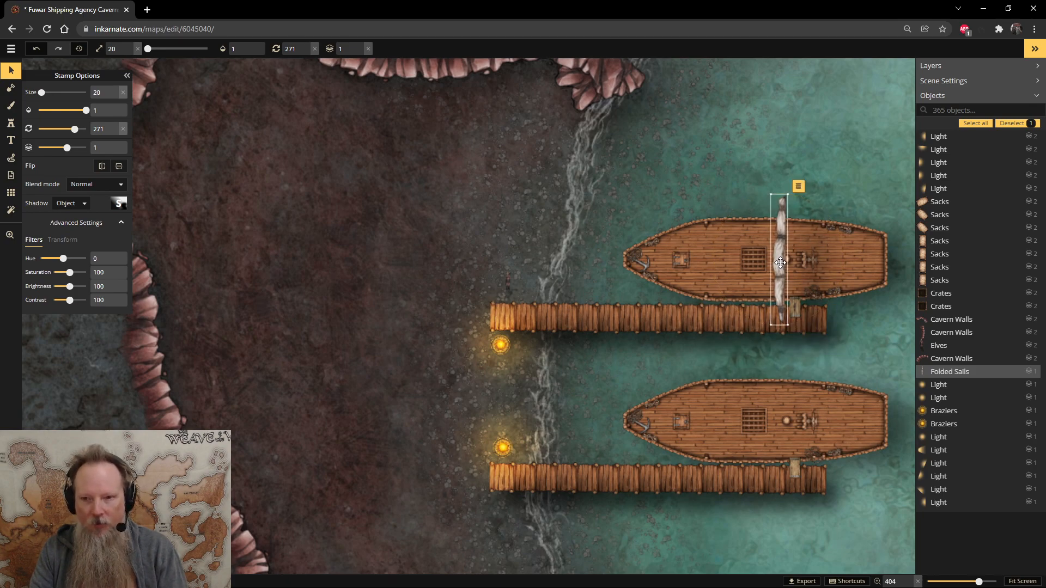
- Copy the folded sails onto the southern ship and align them against its mast behind the central grate
key(ctrl+v)
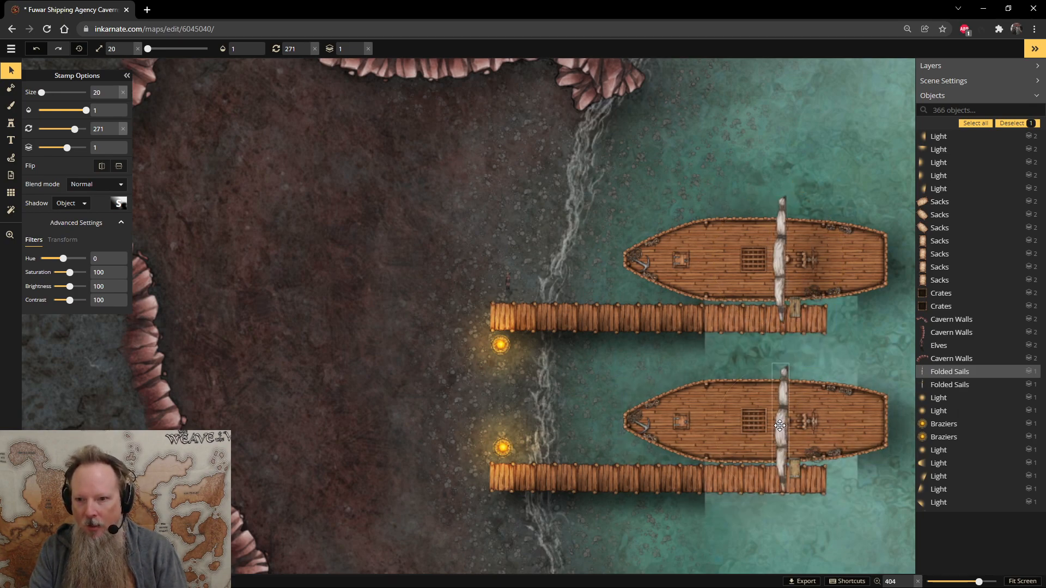
drag(776, 421, 779, 421)
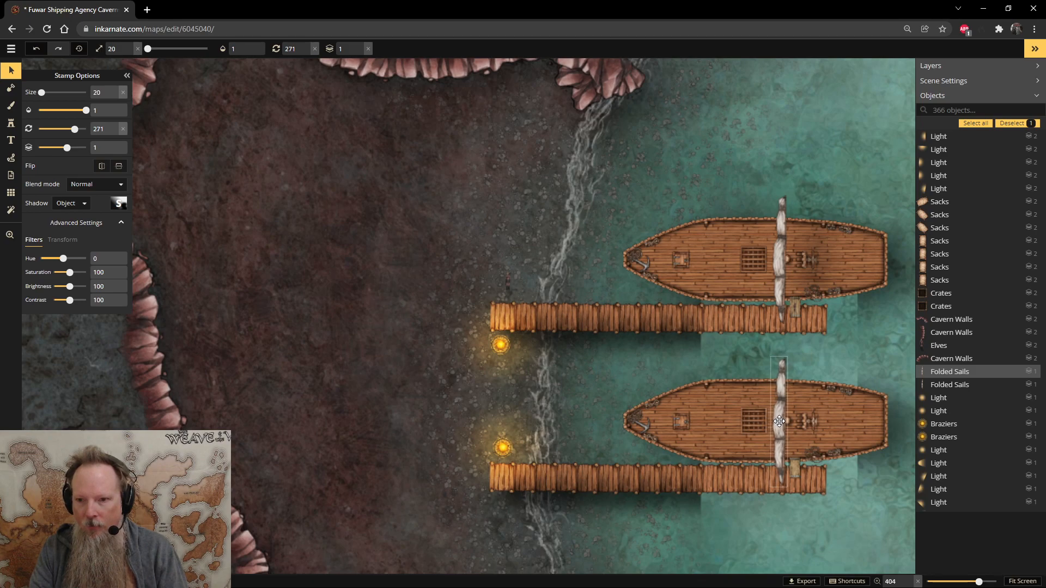
click(867, 357)
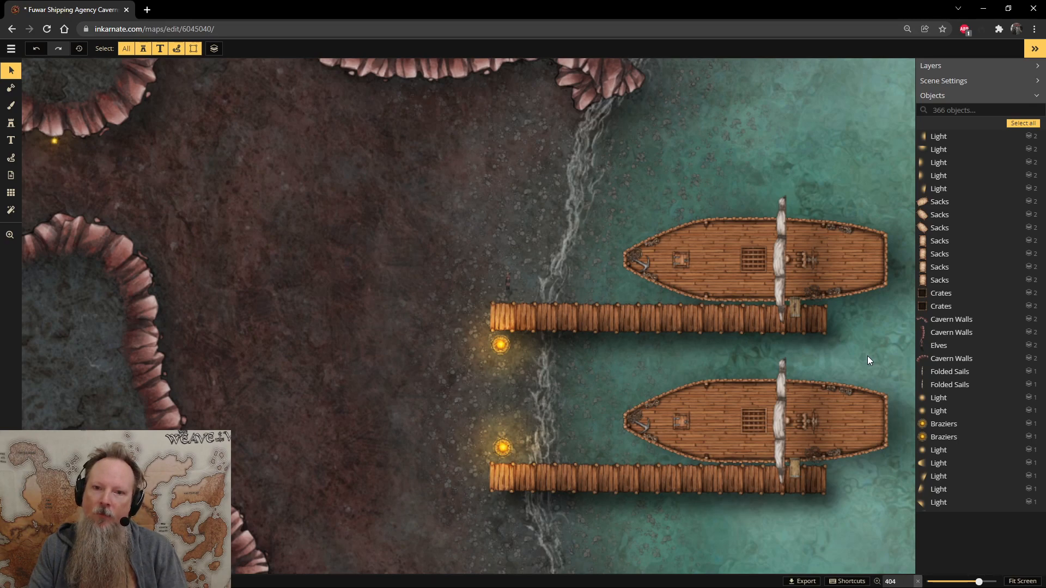
click(793, 304)
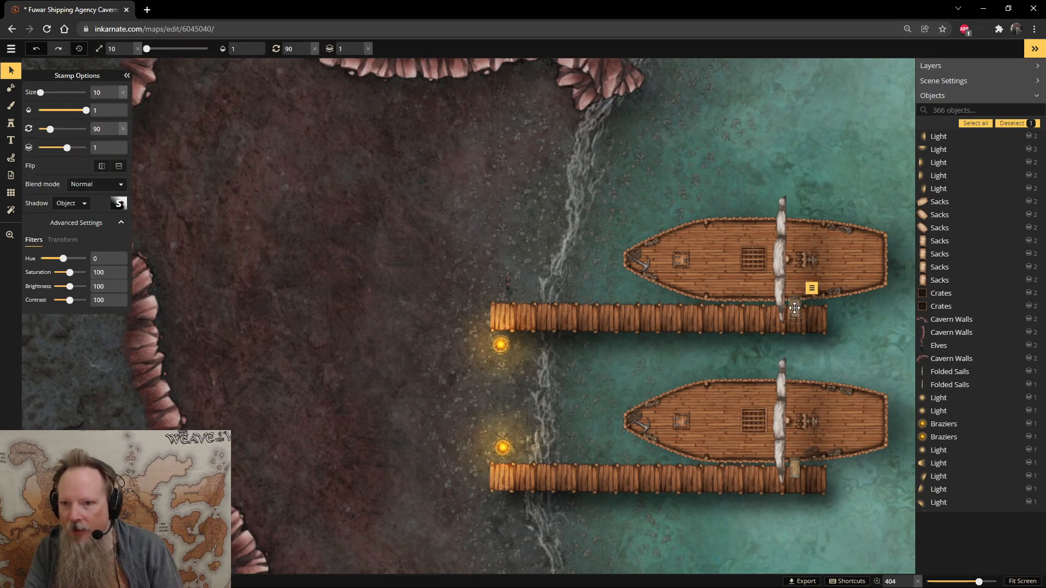
drag(758, 301, 546, 263)
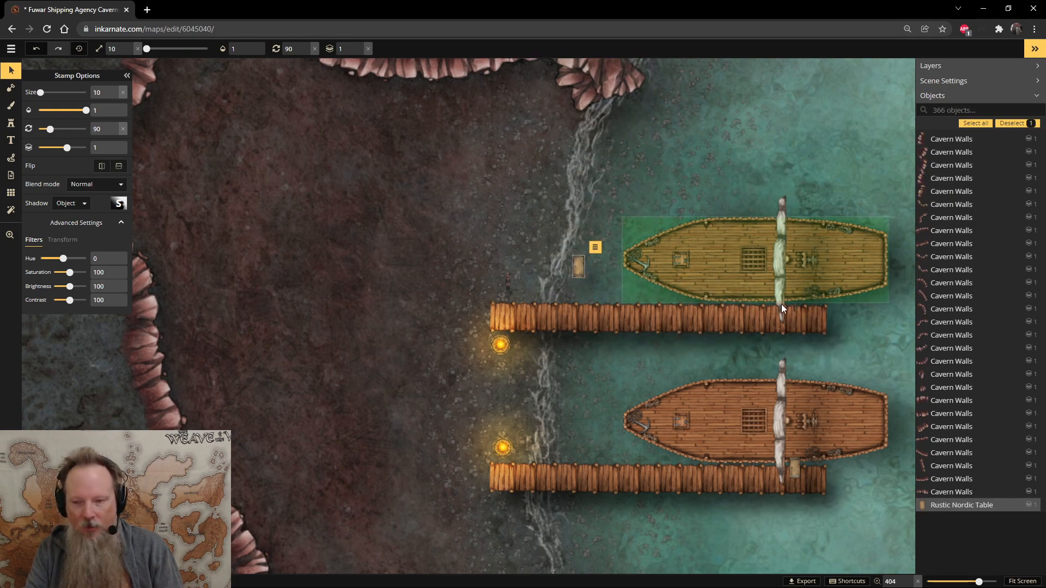
key(ctrl+z)
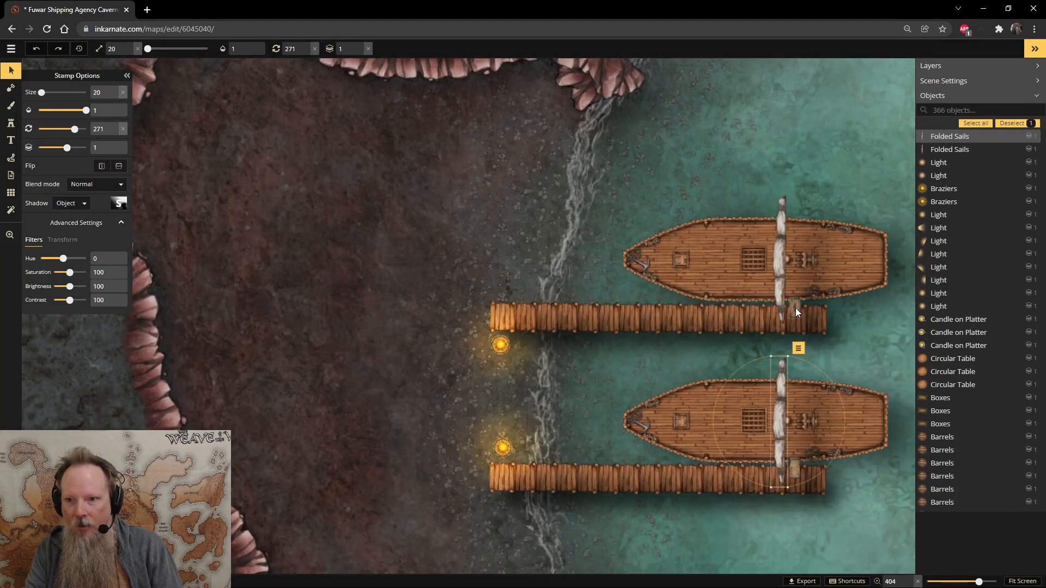
- Move the size 15 Elves figure from beside the northern ship to the shore next to the other elf and delete it
click(795, 309)
drag(794, 309, 526, 283)
scroll(521, 279, up, 2)
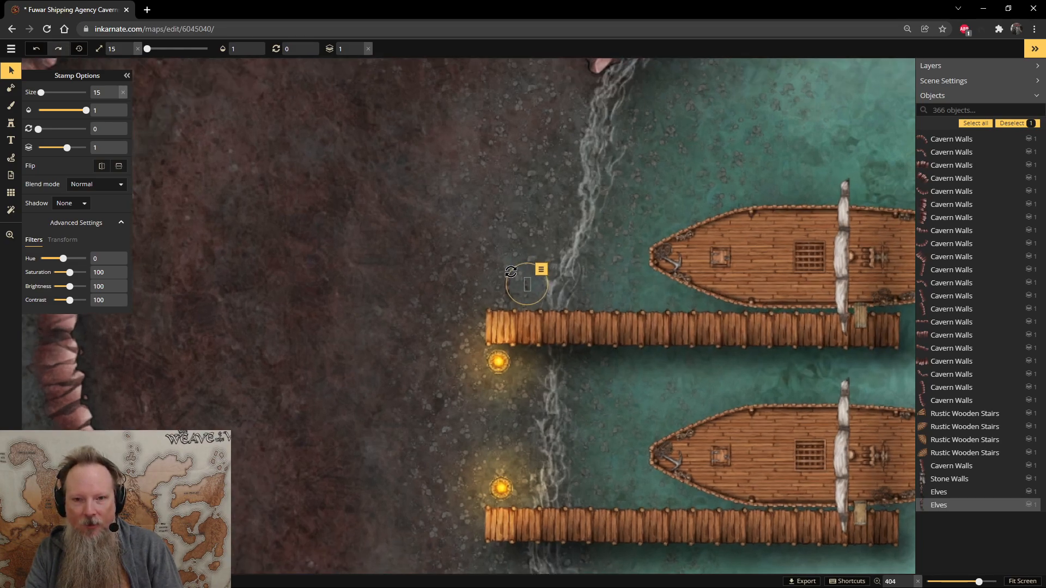
scroll(526, 282, up, 2)
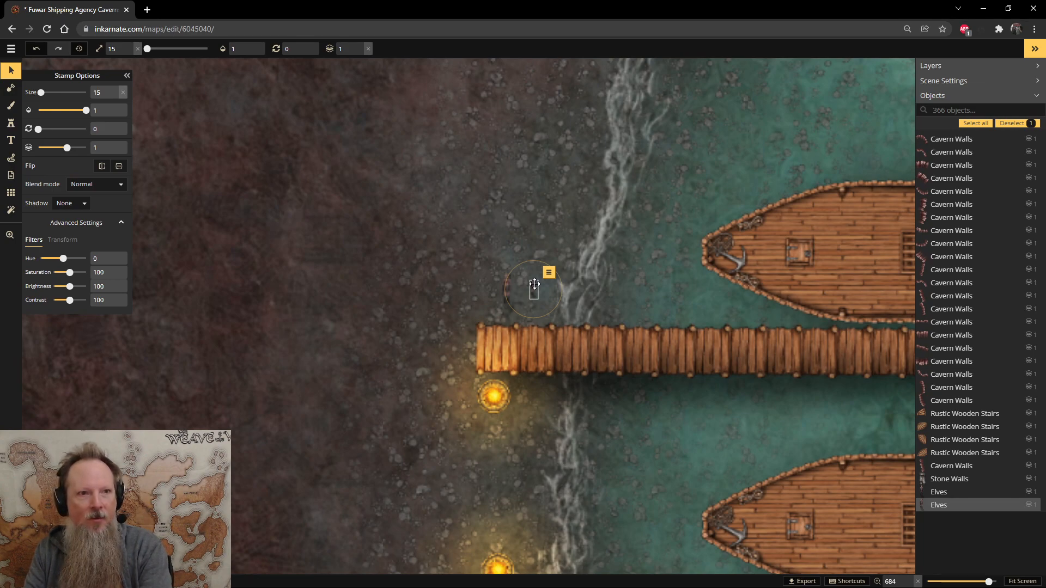
key(Delete)
- Set the remaining Elves figure on the shore above the northern dock to size 20
click(502, 289)
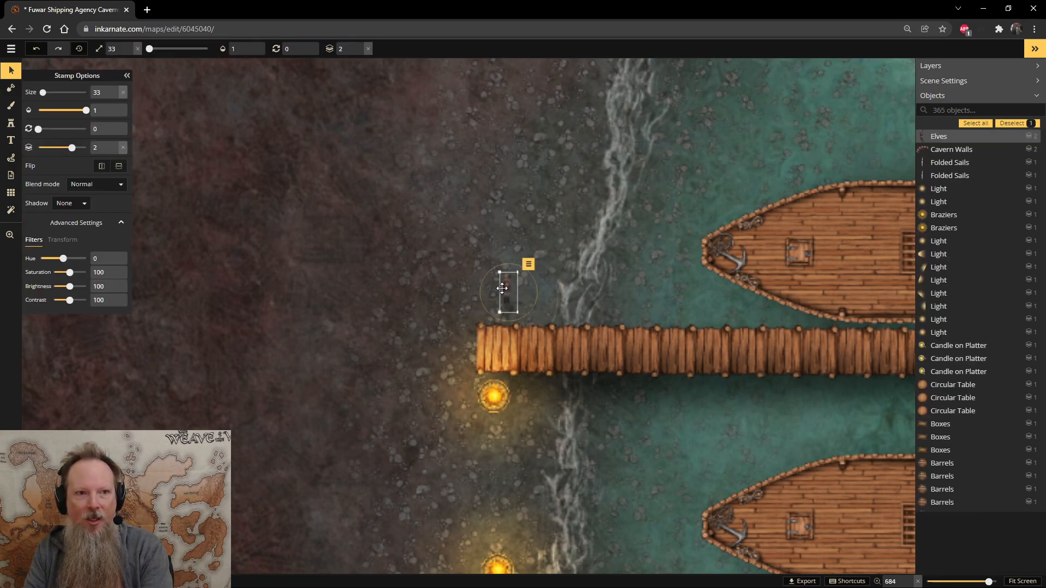
scroll(506, 291, down, 6)
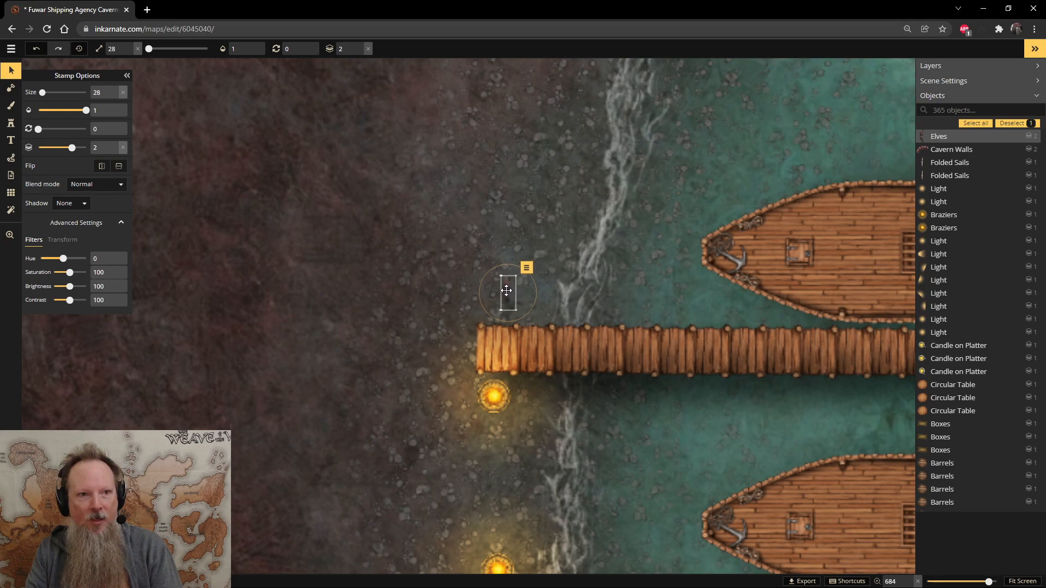
scroll(506, 291, down, 5)
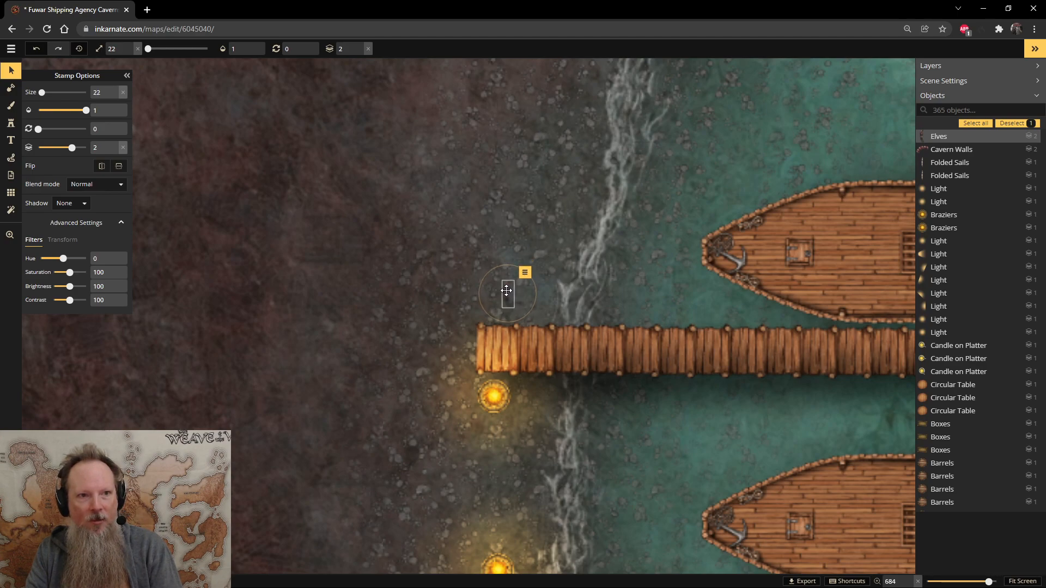
scroll(506, 290, down, 1)
scroll(476, 242, down, 3)
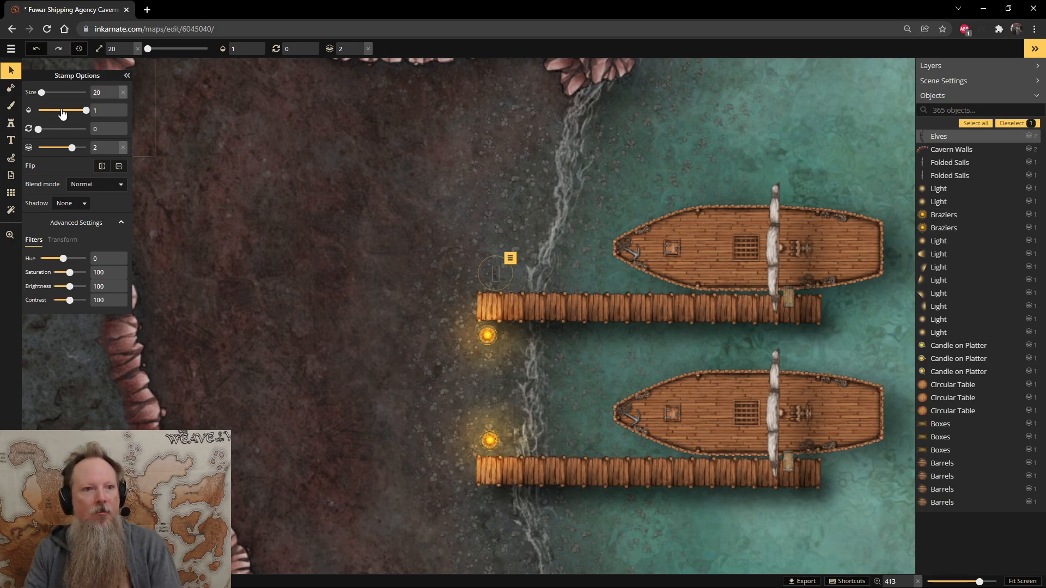
- Place a size 10 Mast stamp from the Ship category on each ship's deck, between the forward hatch and the central grate
click(10, 124)
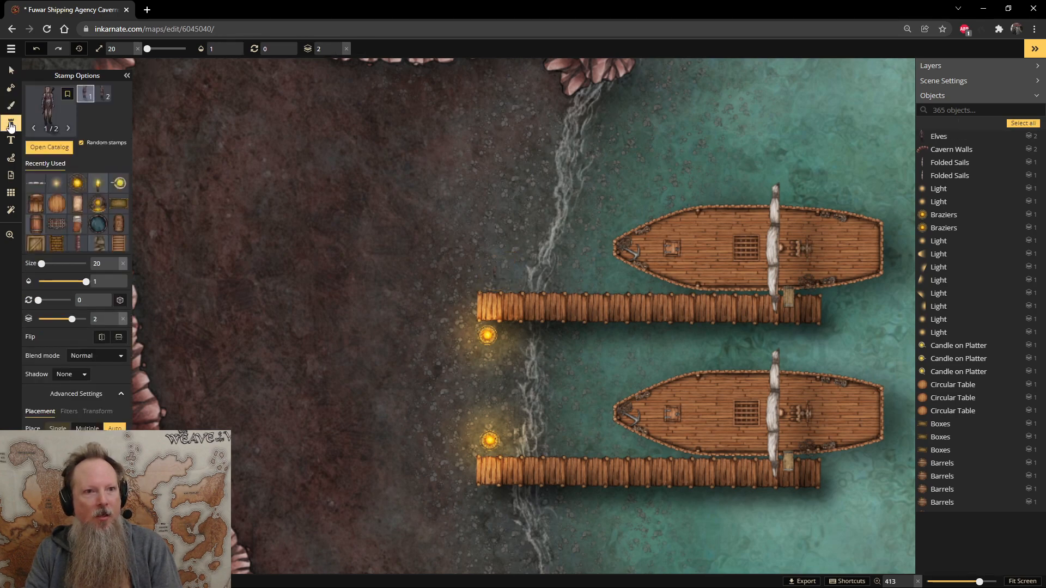
click(36, 184)
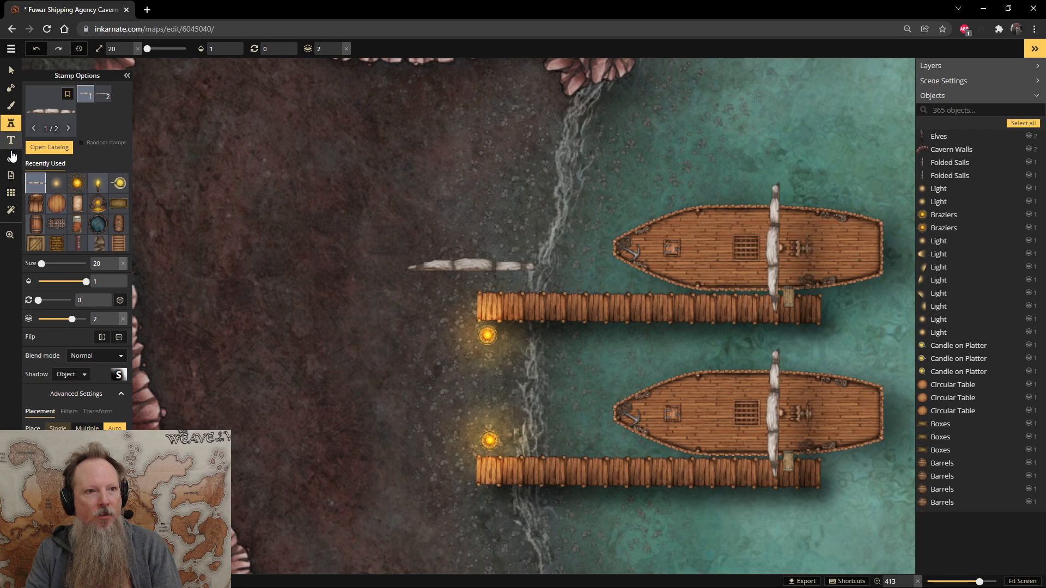
click(45, 149)
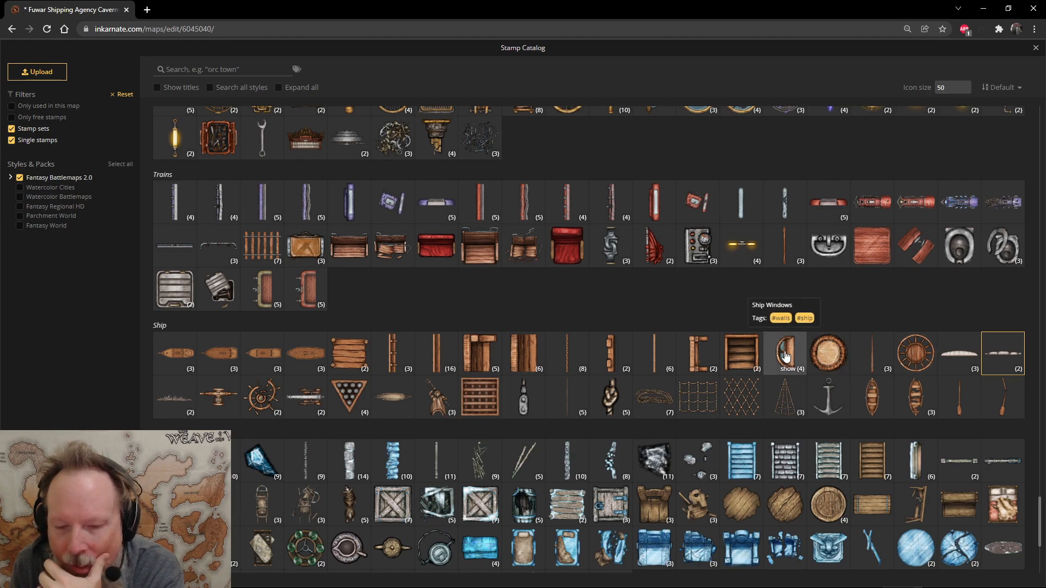
click(828, 353)
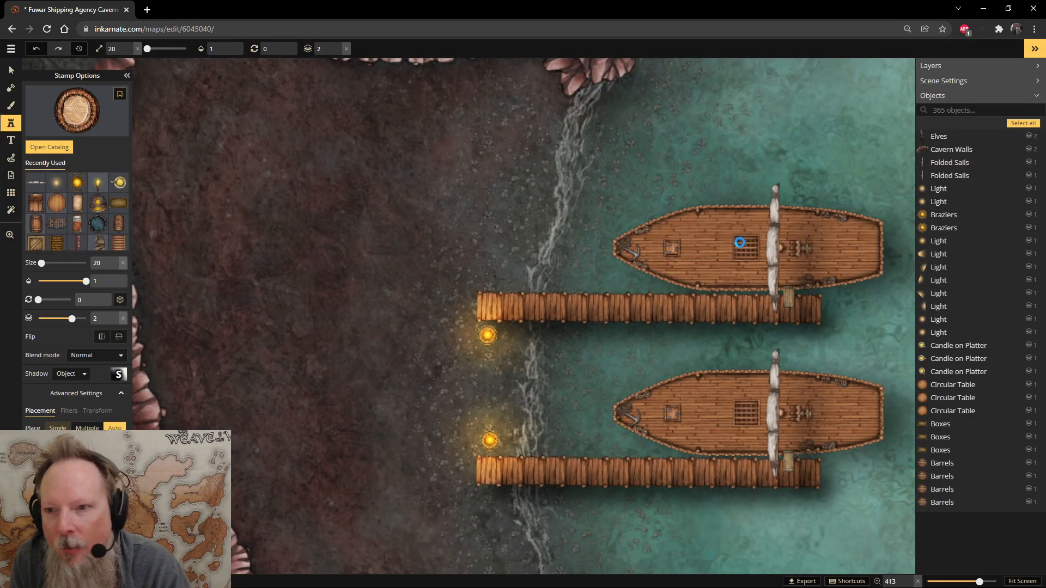
scroll(785, 247, down, 2)
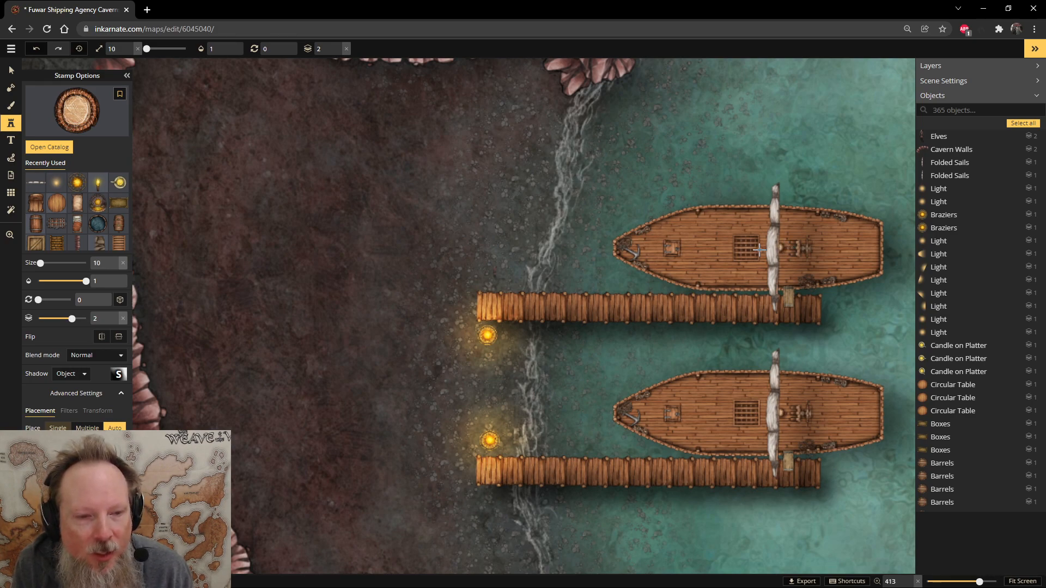
click(712, 249)
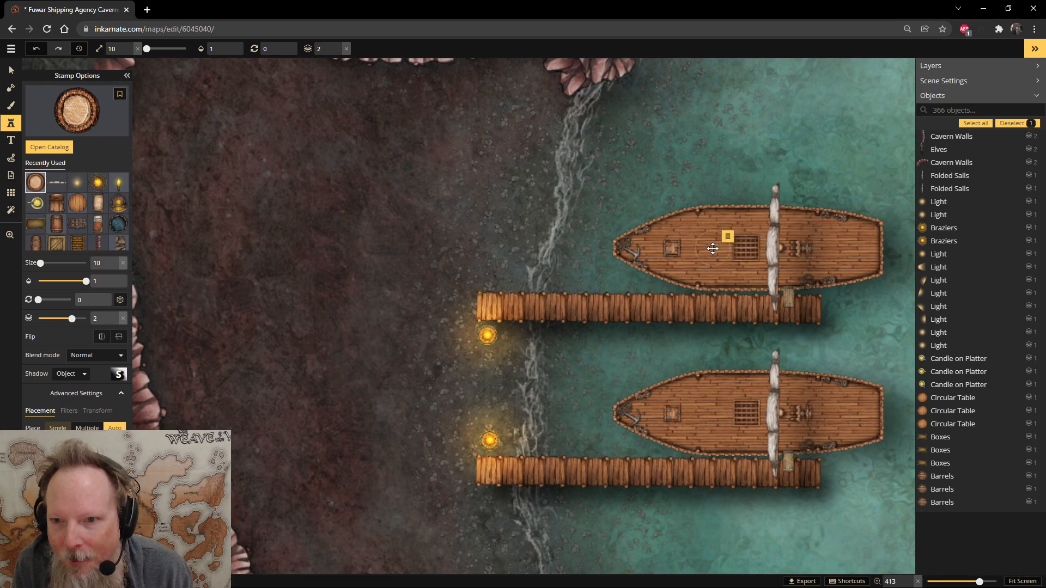
click(712, 415)
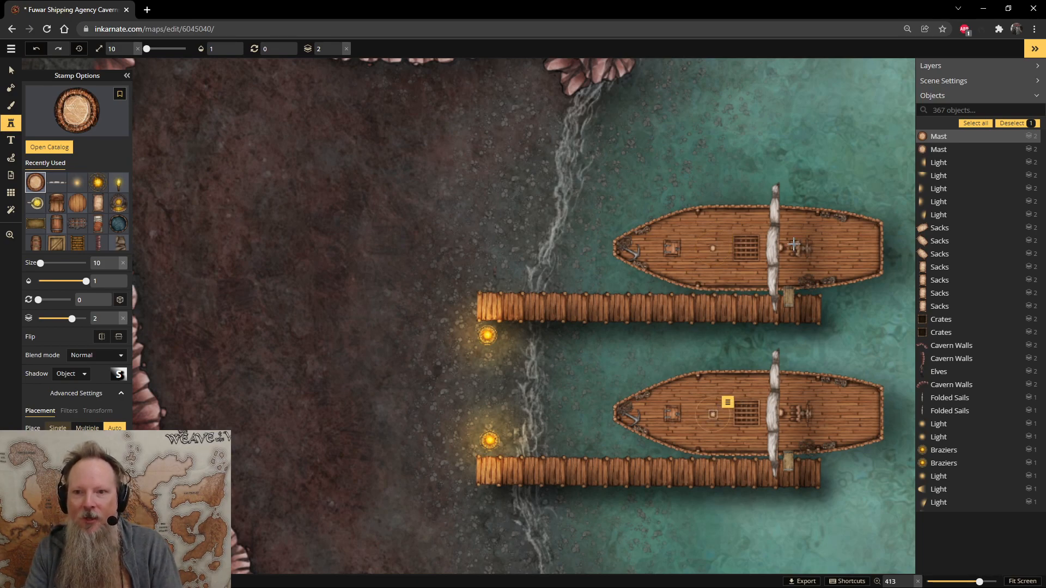
- Place variant 2 of the Folded Sails at size 10 above the northern ship and rotate it to 270 degrees
click(56, 183)
click(102, 94)
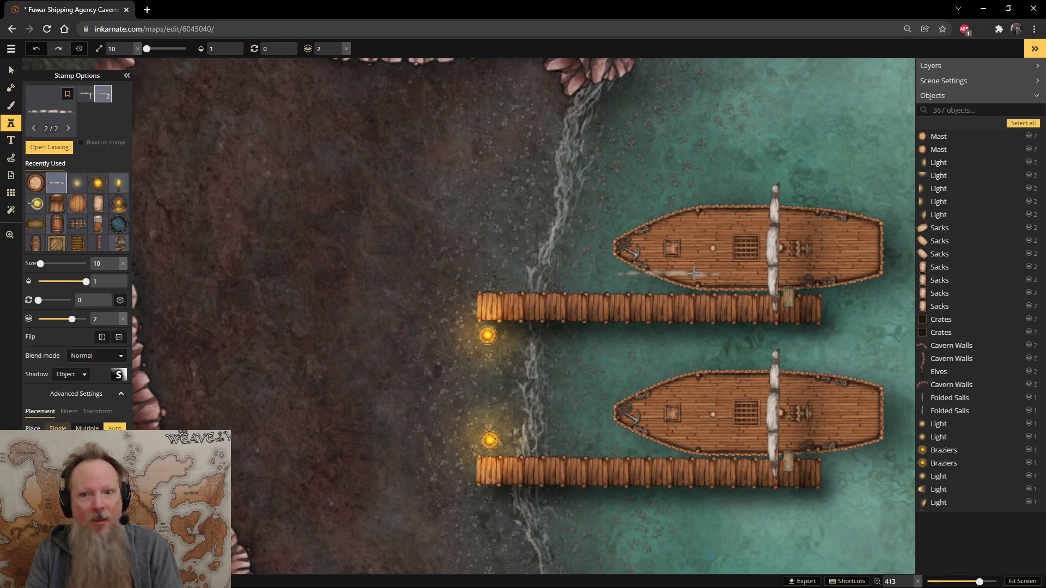
click(702, 187)
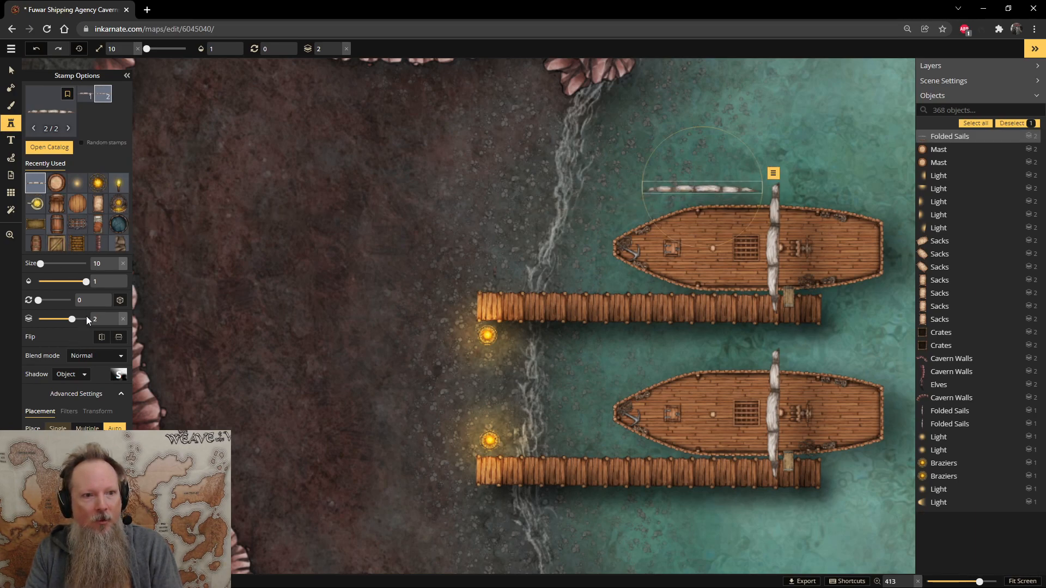
click(119, 338)
click(115, 340)
click(108, 340)
click(107, 340)
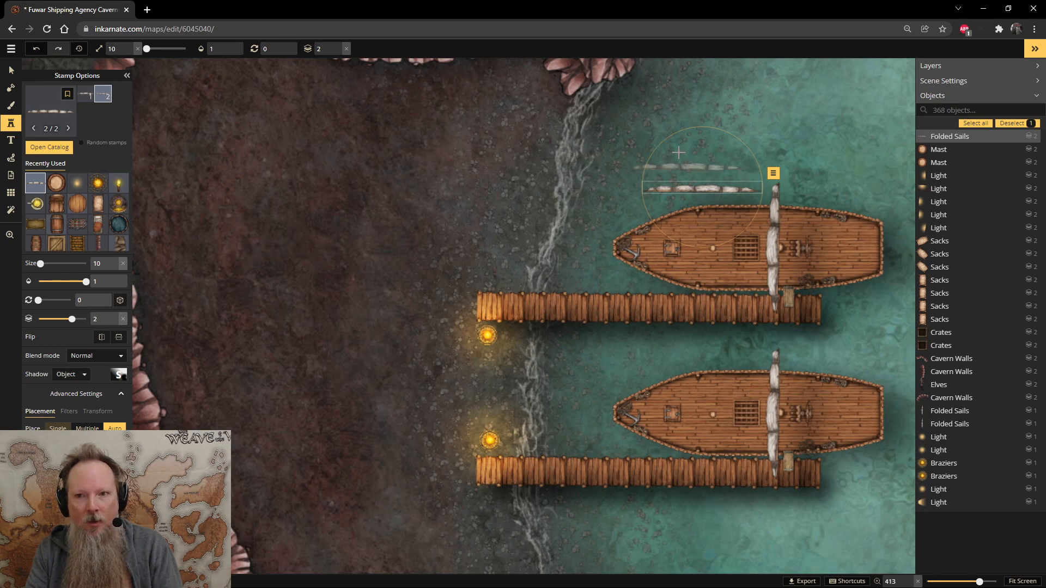
drag(689, 128, 545, 221)
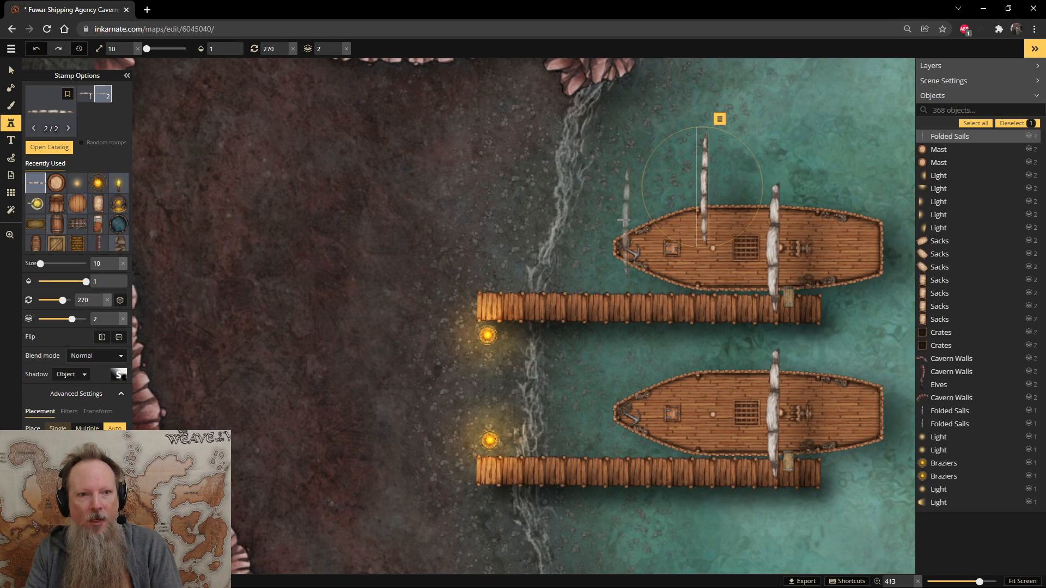
- Move the smaller folded sails across the northern ship's forward mast and place a copy at the southern ship's forward mast
click(12, 70)
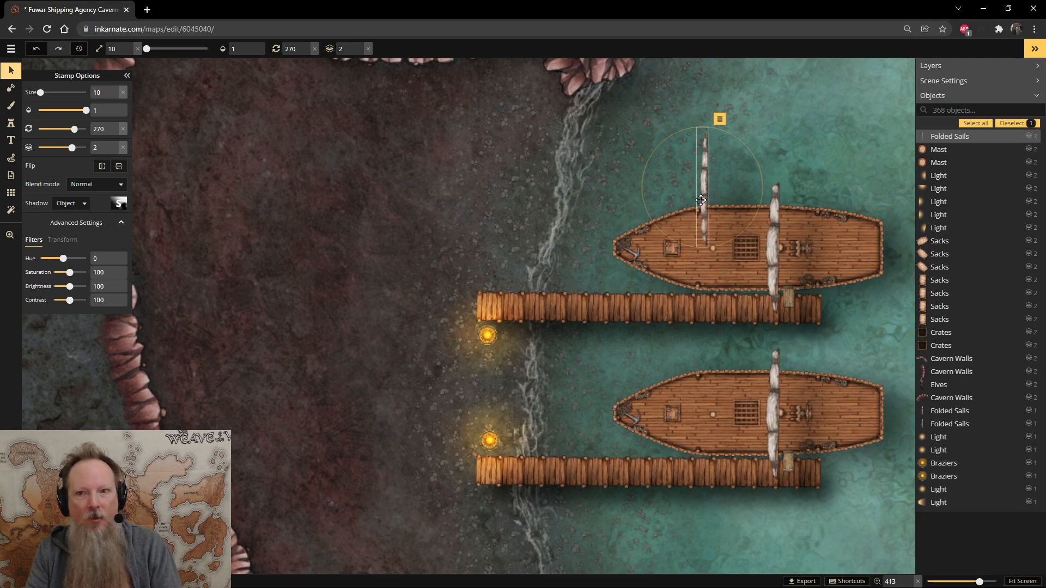
drag(700, 182, 705, 242)
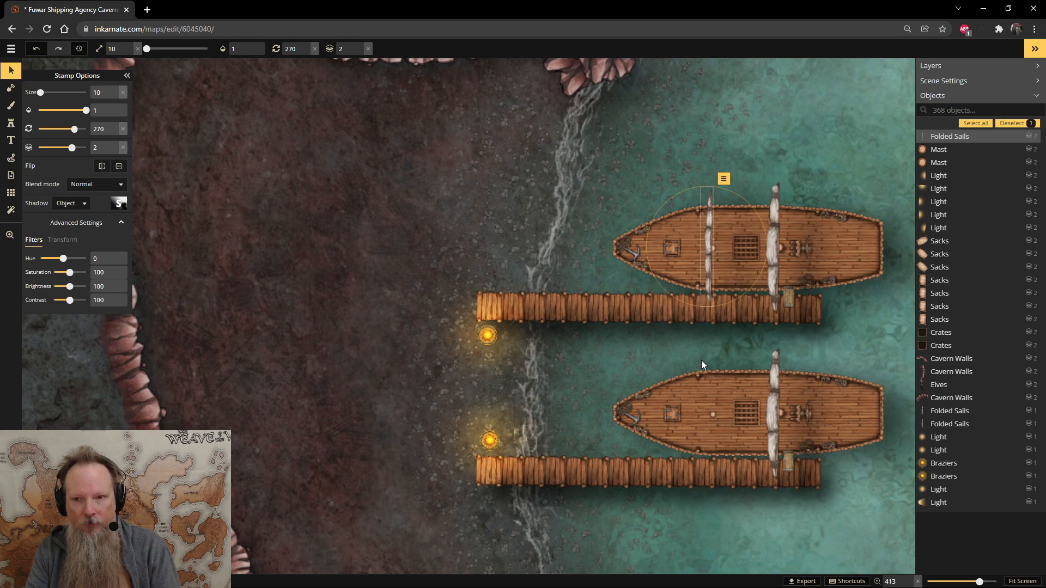
key(ctrl+v)
drag(700, 361, 706, 417)
- Set the rear folded sails on both the southern and northern ships to size 22
click(777, 406)
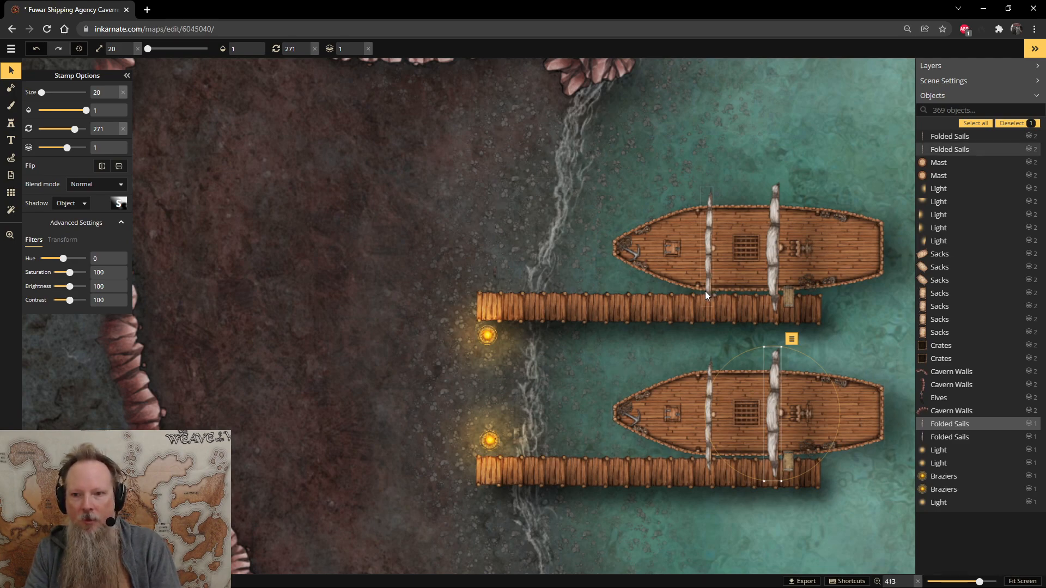
scroll(705, 292, up, 2)
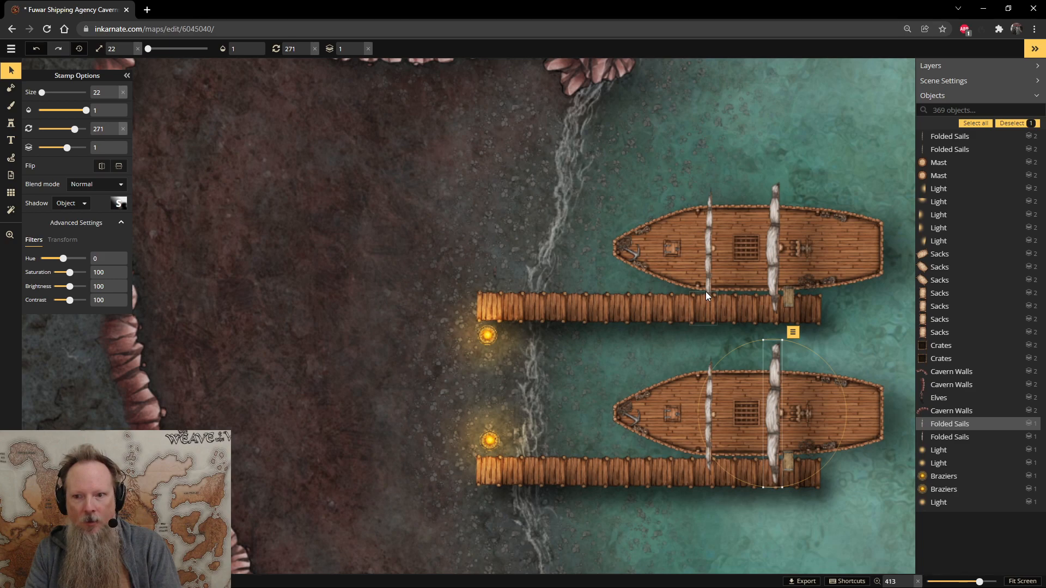
click(773, 213)
scroll(772, 214, up, 1)
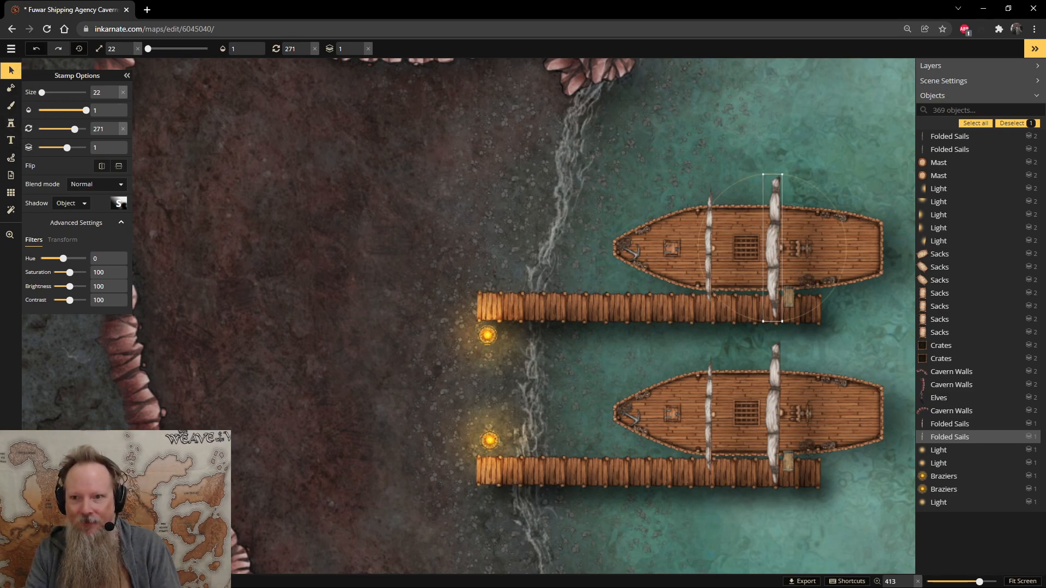
- Set the rear folded sails on both ships to a rotation of 270 degrees and save the map
double_click(109, 128)
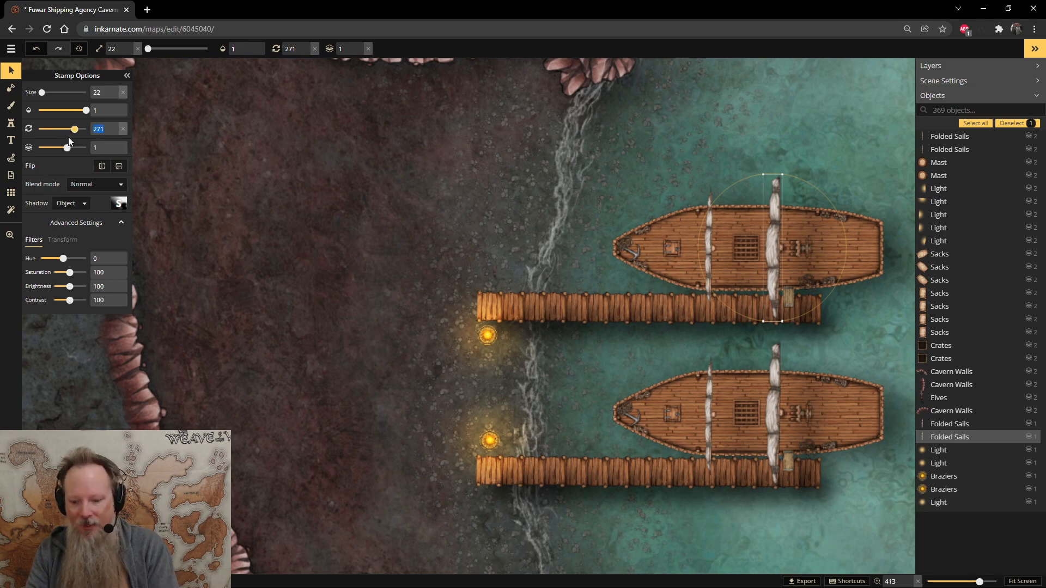
text(270)
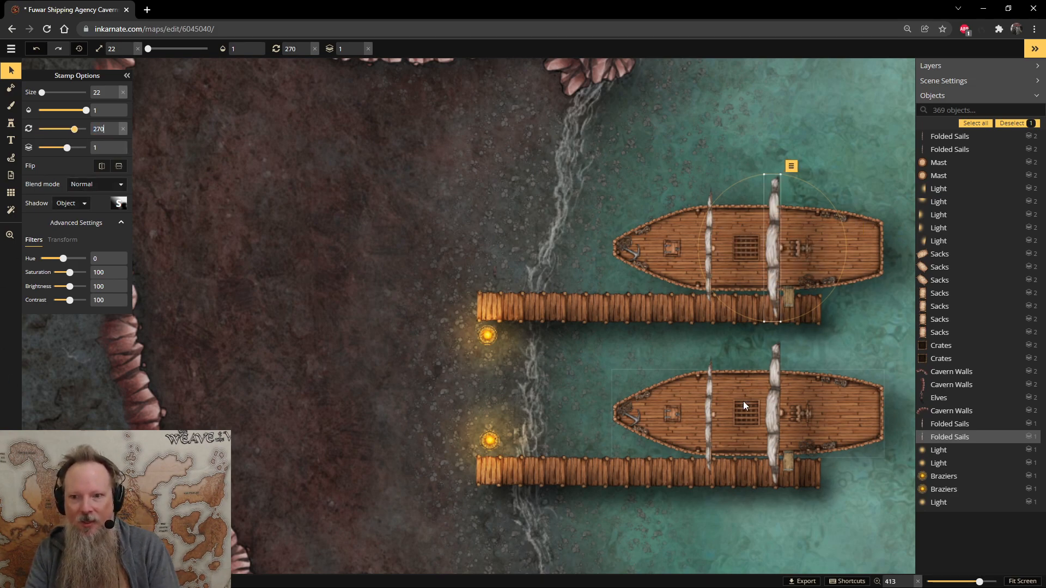
click(771, 406)
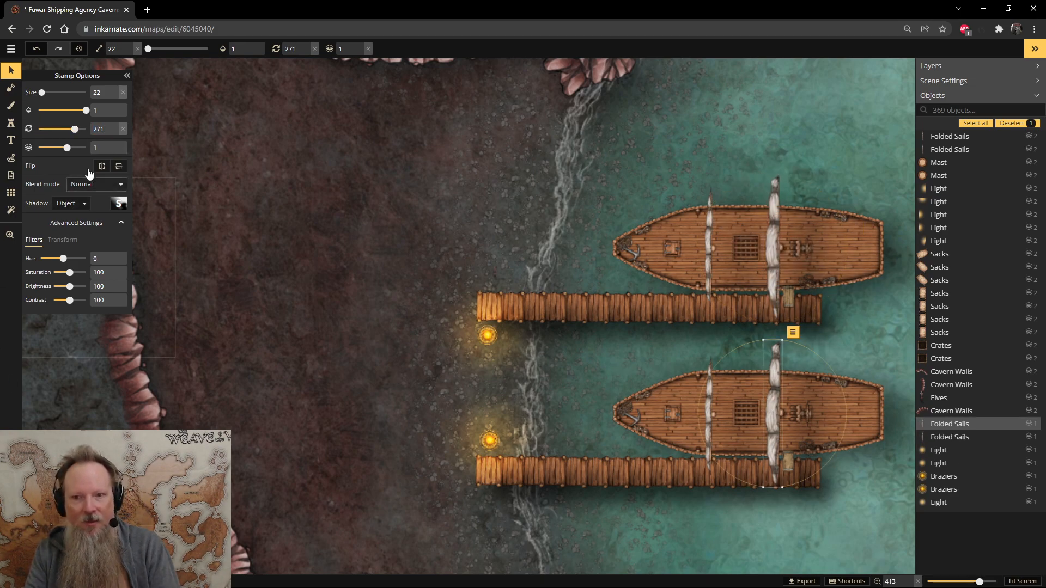
click(114, 132)
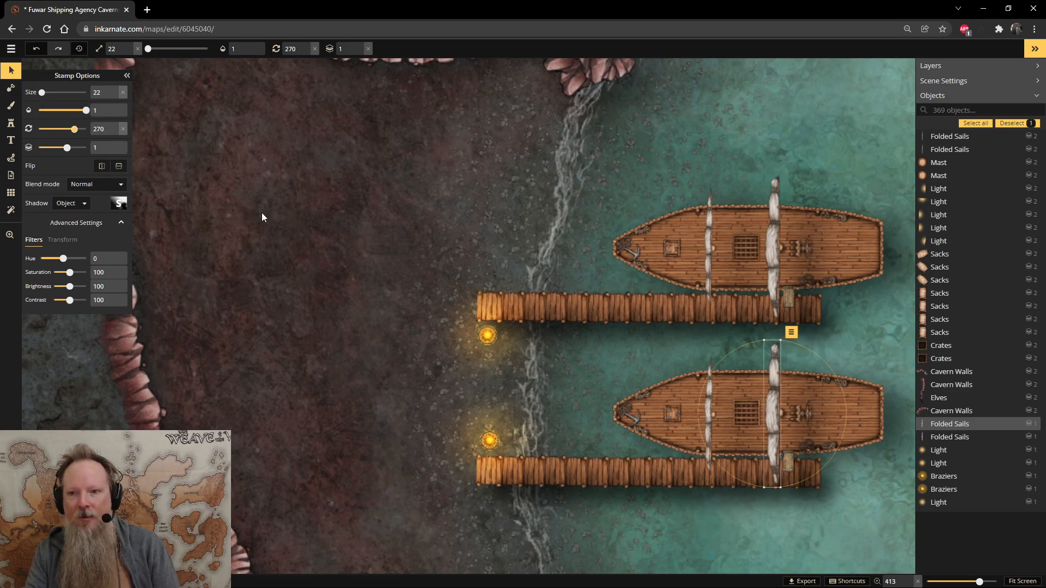
click(451, 216)
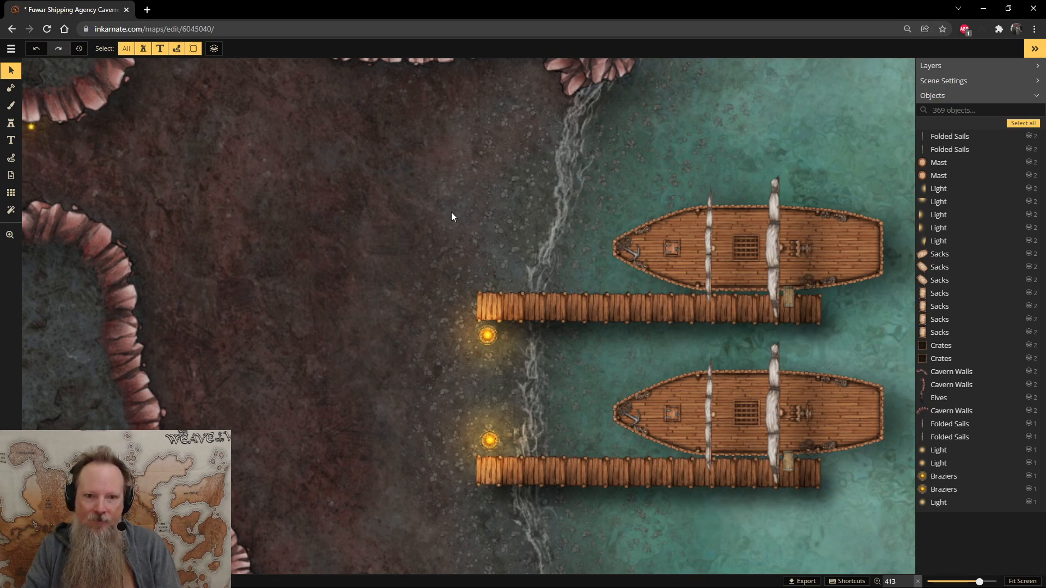
key(ctrl+s)
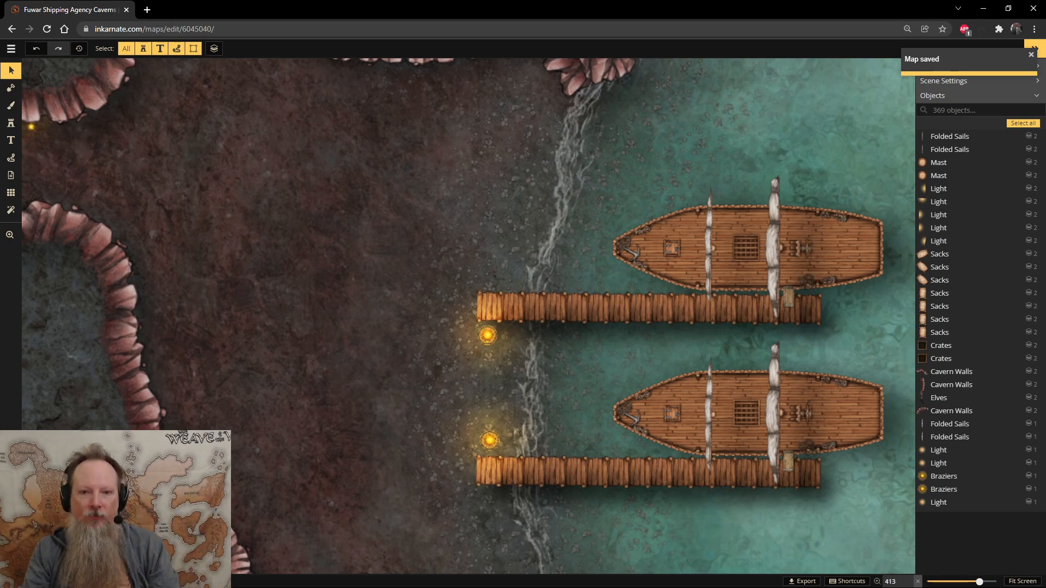
- Examine the moored ships up close and review the whole cavern map
scroll(360, 353, down, 8)
scroll(452, 365, up, 9)
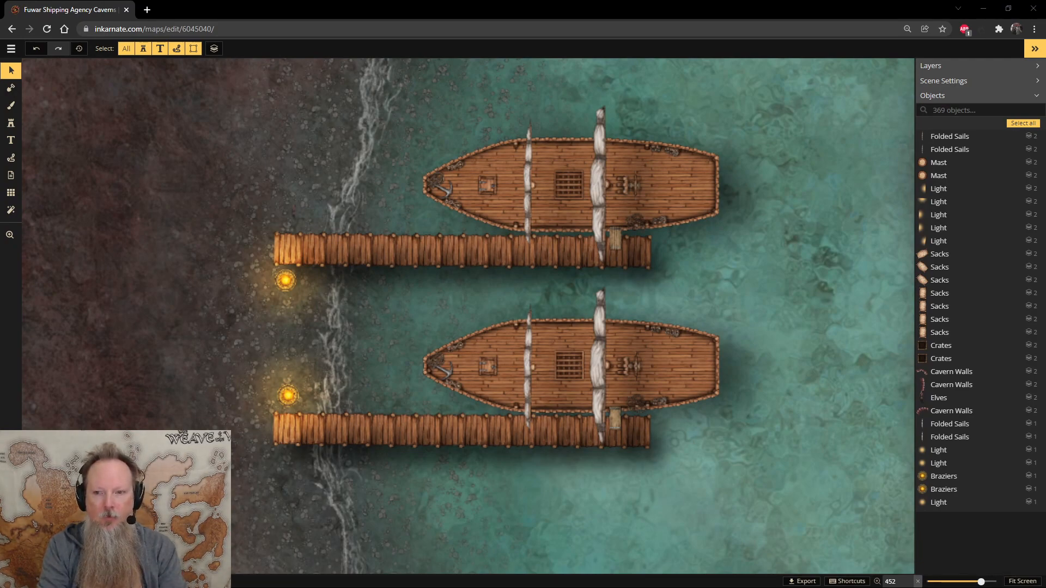
scroll(550, 279, down, 10)
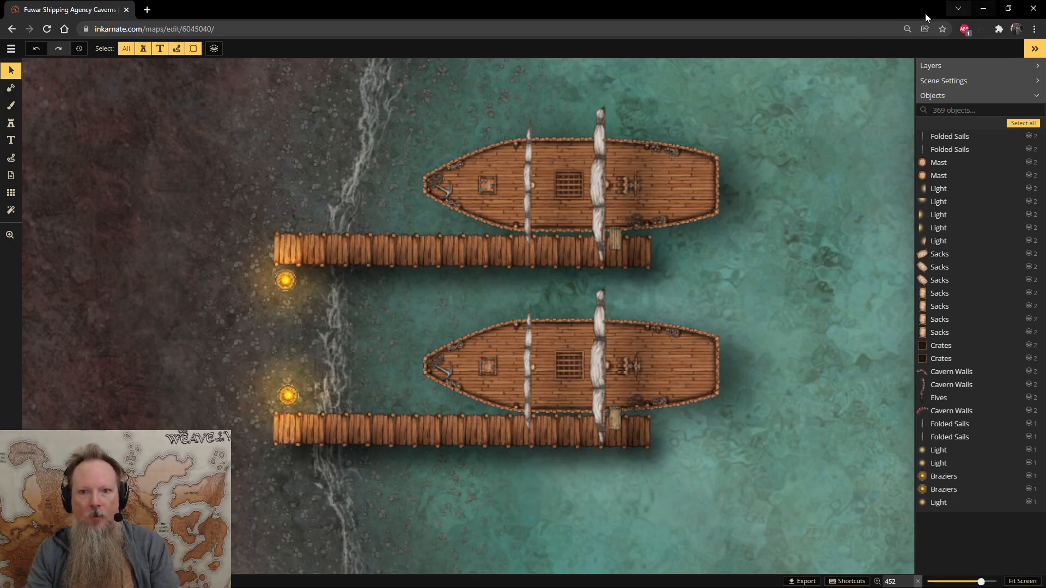
scroll(367, 267, down, 6)
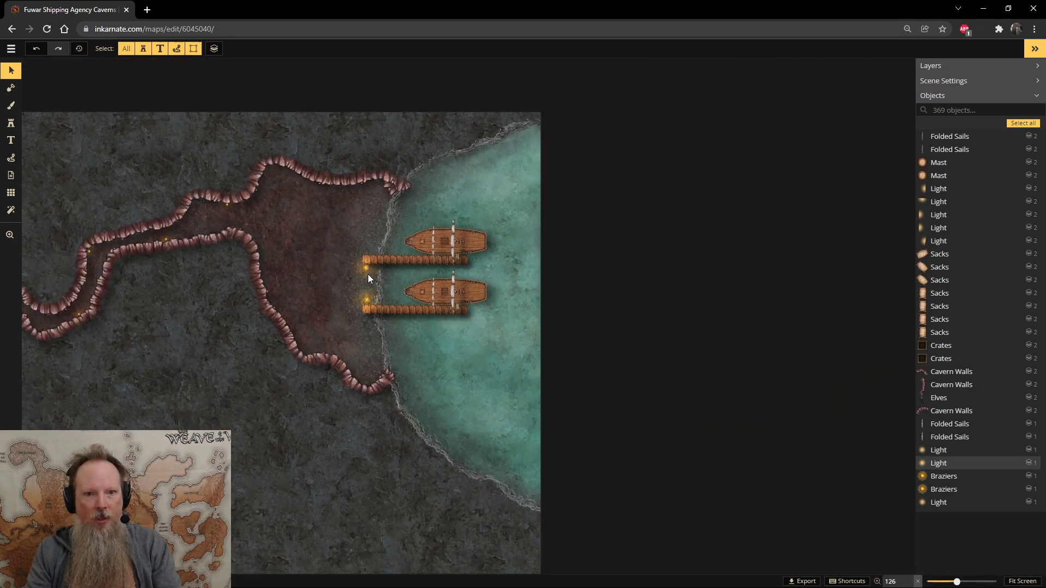
key(space)
drag(290, 381, 567, 320)
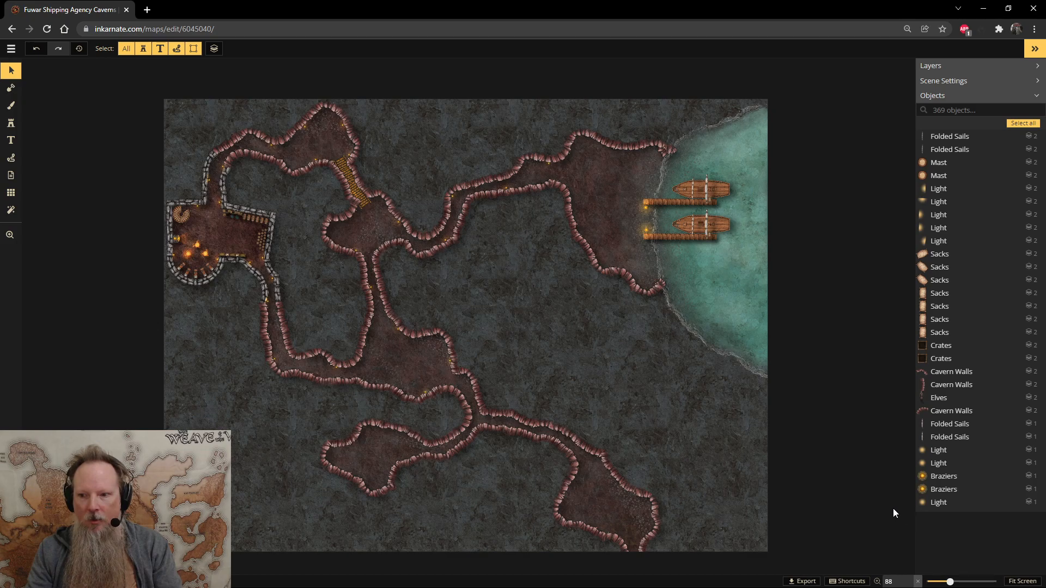
click(1023, 582)
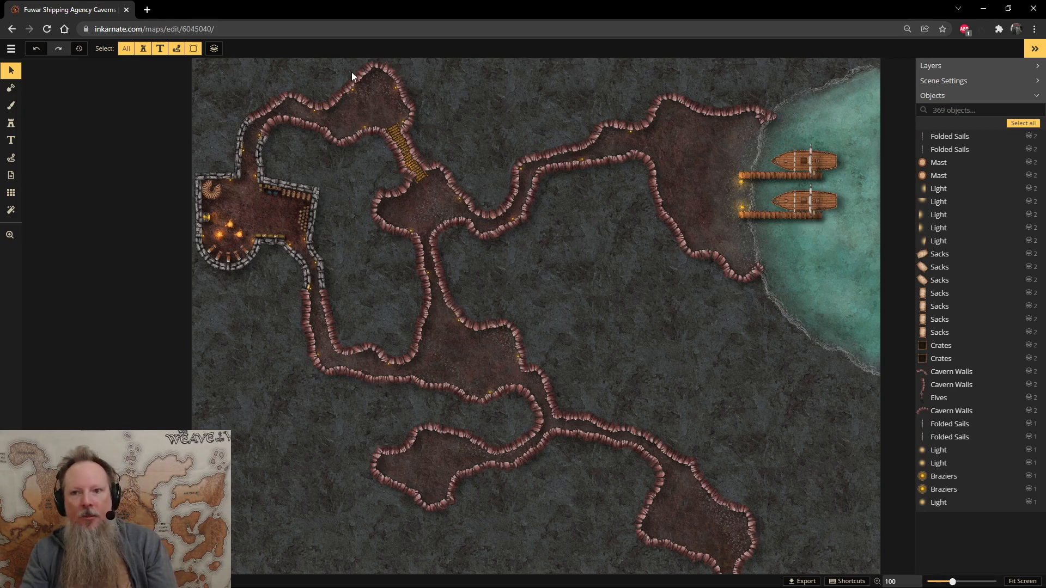
- Browse the stamp catalog upward from the Ship category to the Fey category
click(10, 122)
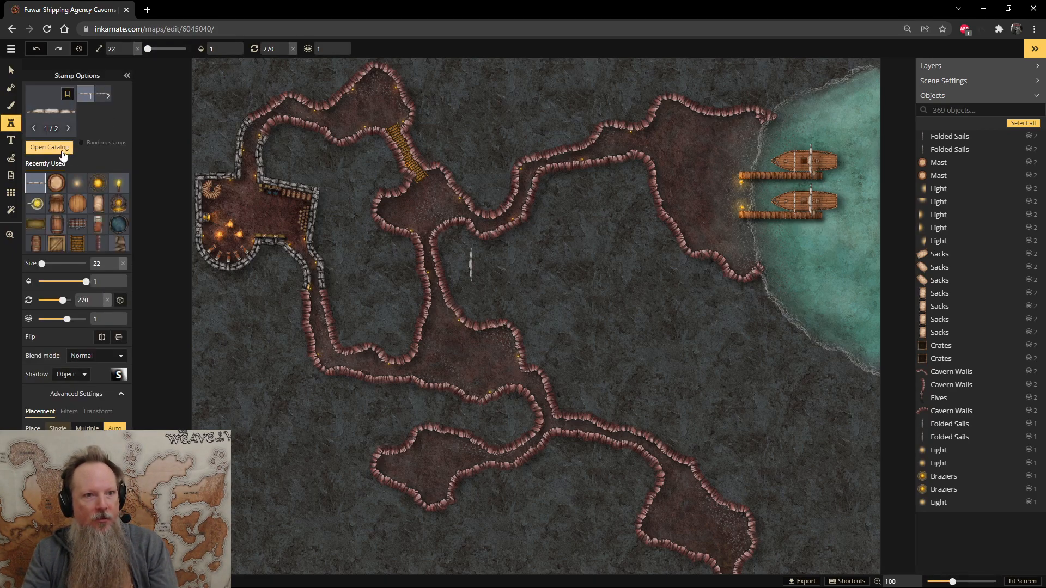
click(50, 148)
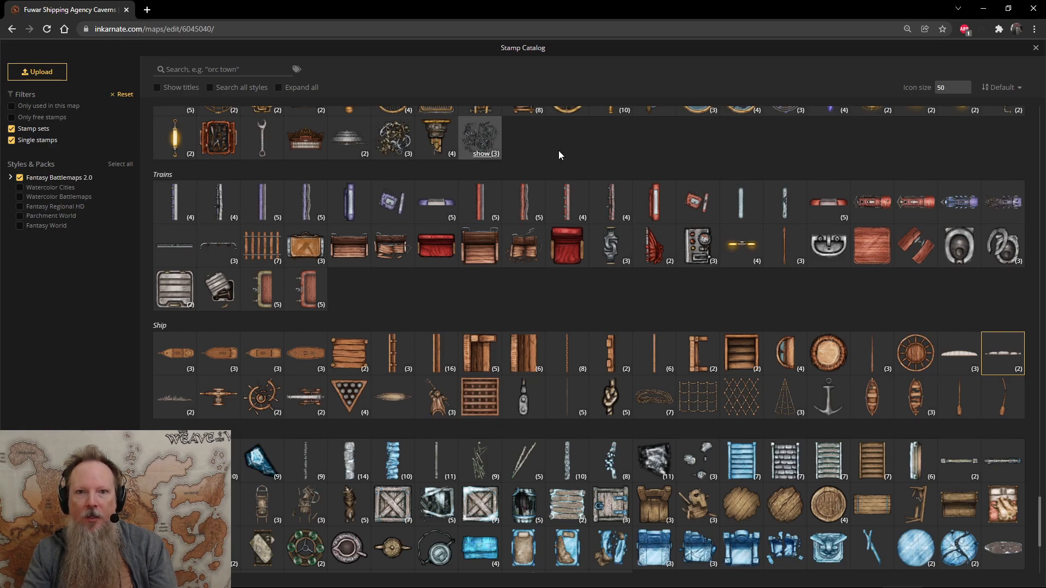
scroll(558, 151, up, 5)
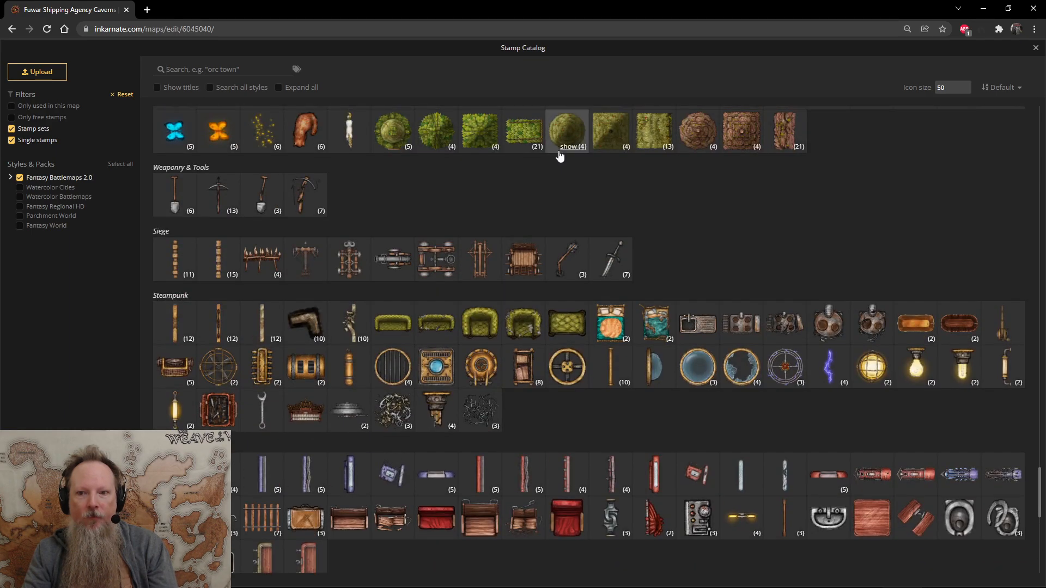
scroll(559, 155, up, 6)
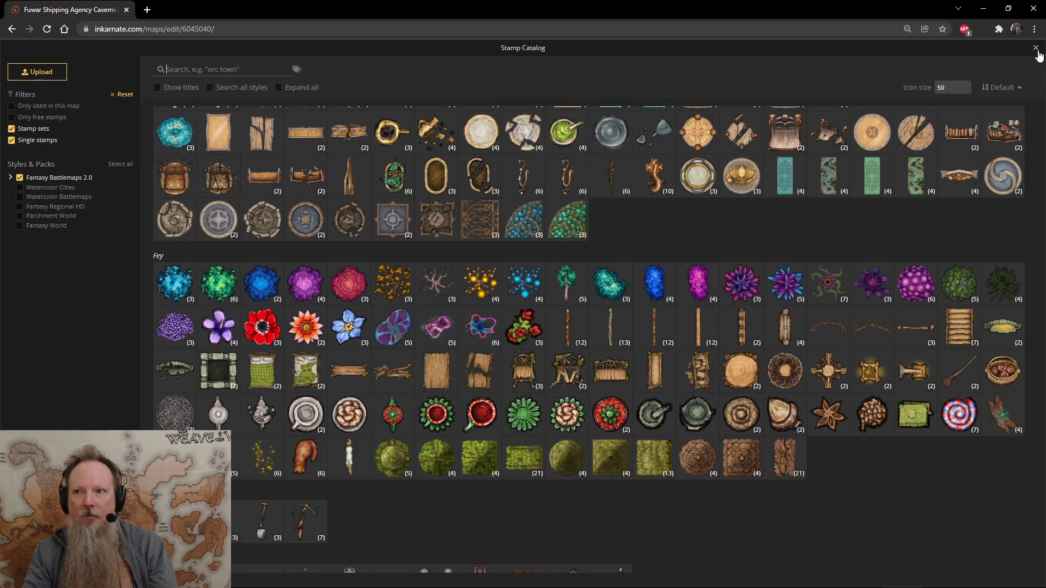
key(Escape)
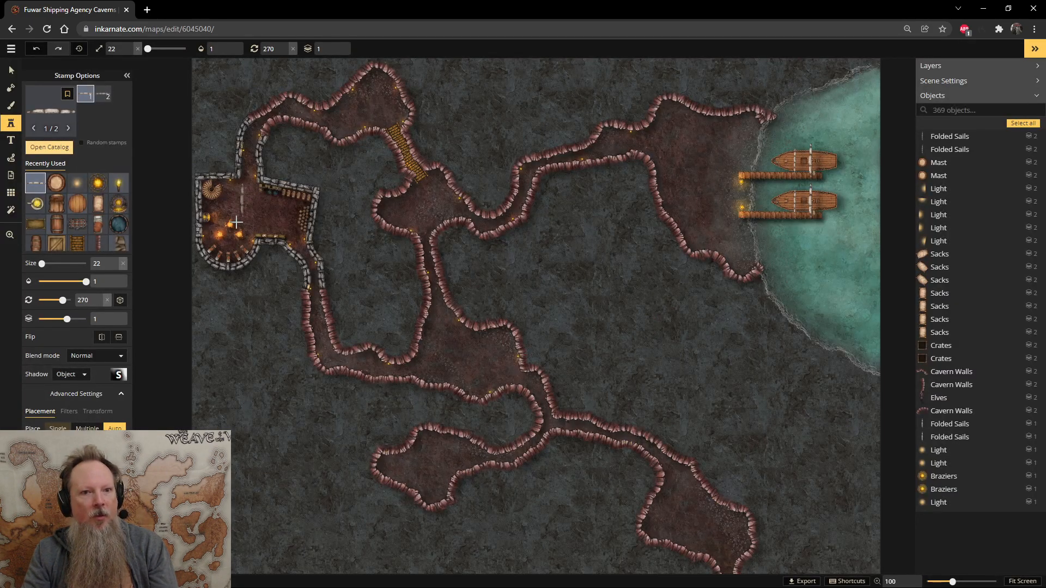
click(12, 71)
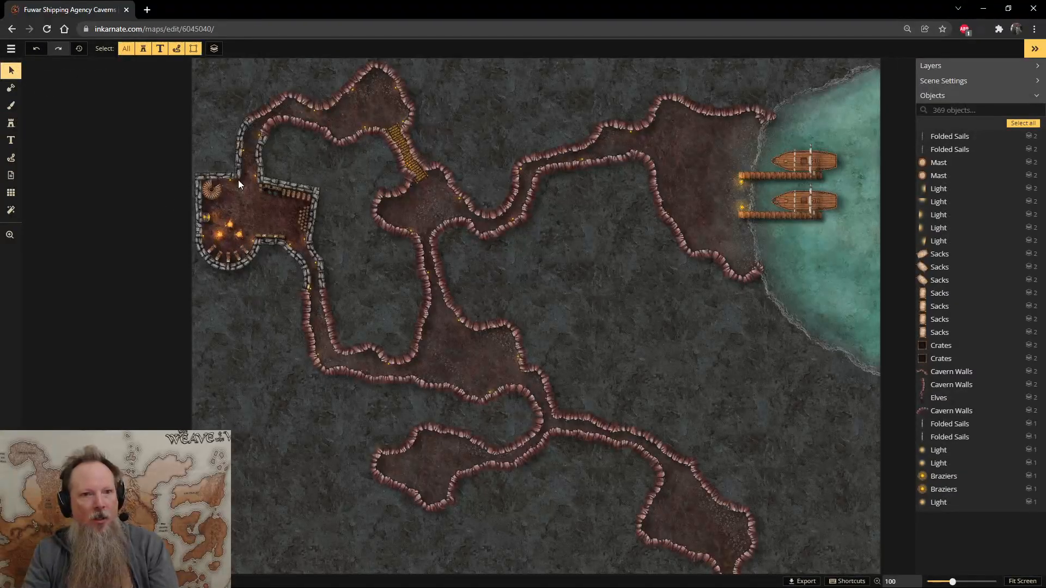
- Paste a copy of the leftmost box from the stone-walled room onto the harbour cavern floor
click(259, 235)
scroll(263, 234, up, 1)
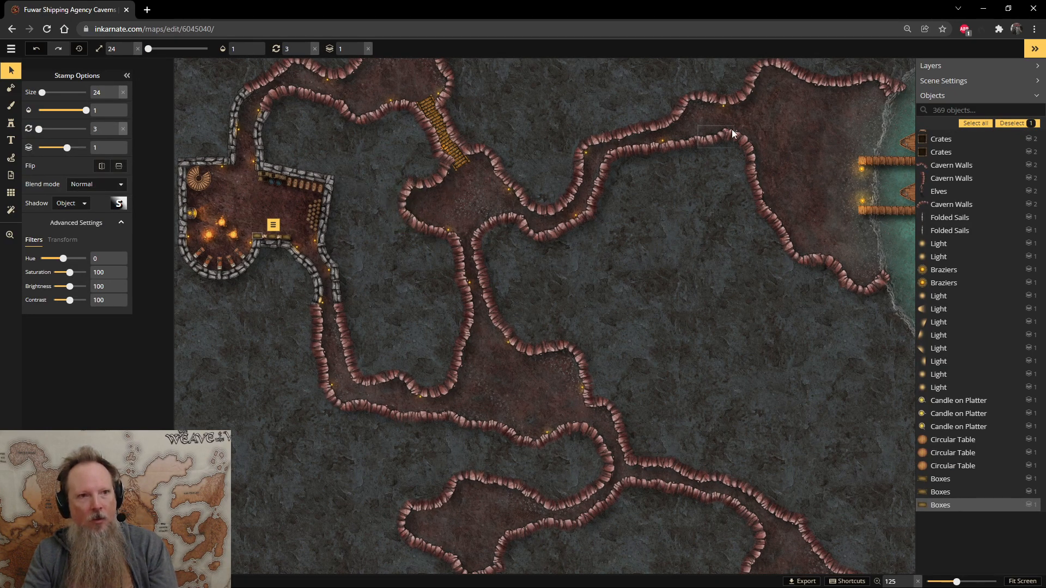
key(ctrl+v)
scroll(812, 224, up, 5)
key(space)
drag(835, 194, 645, 319)
scroll(598, 290, up, 9)
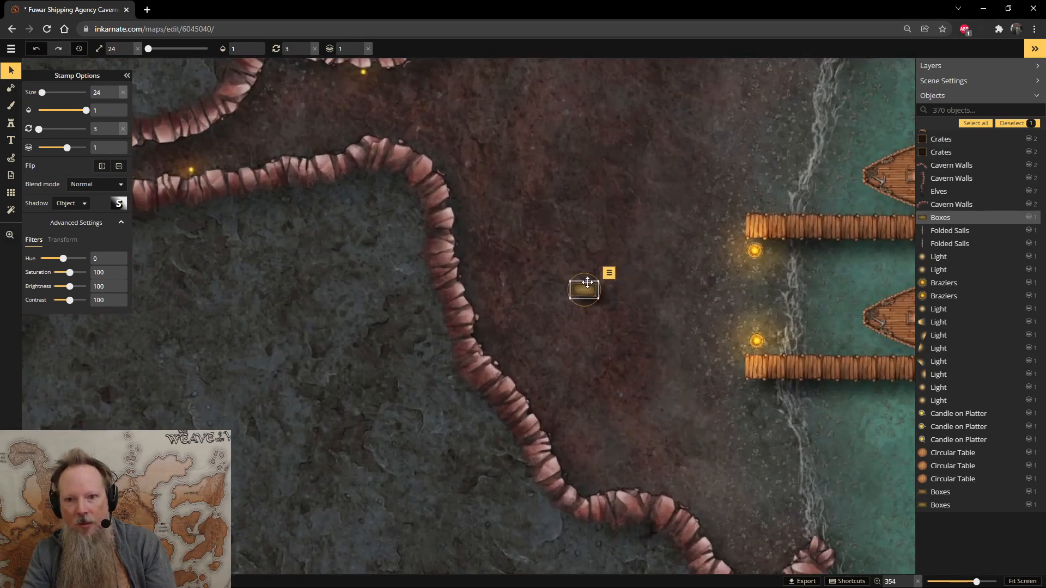
- Compare the two variants of the Boxes stamp with the pasted box on the cavern floor
click(11, 123)
click(471, 265)
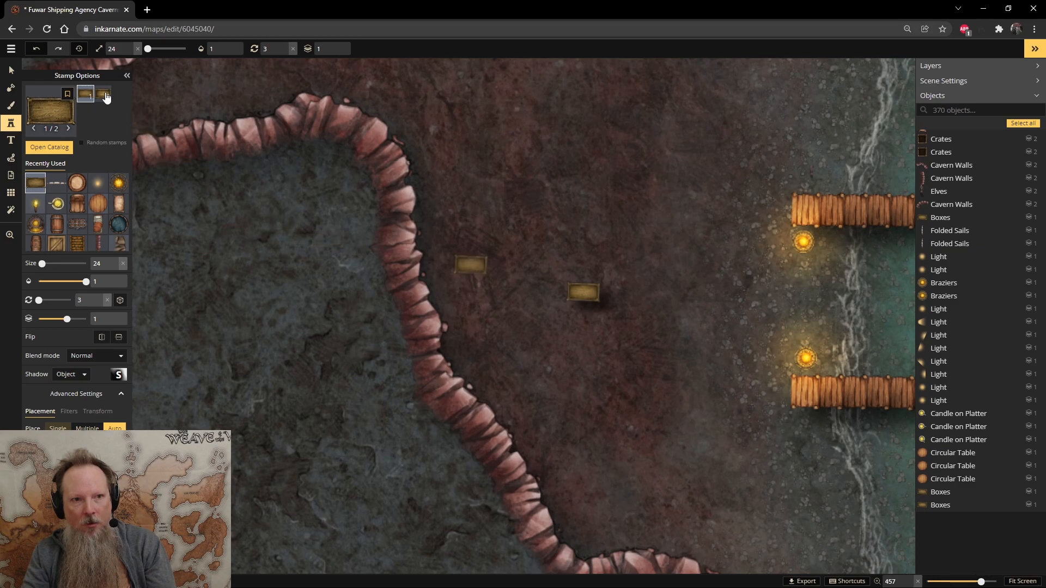
click(103, 96)
click(87, 97)
click(102, 96)
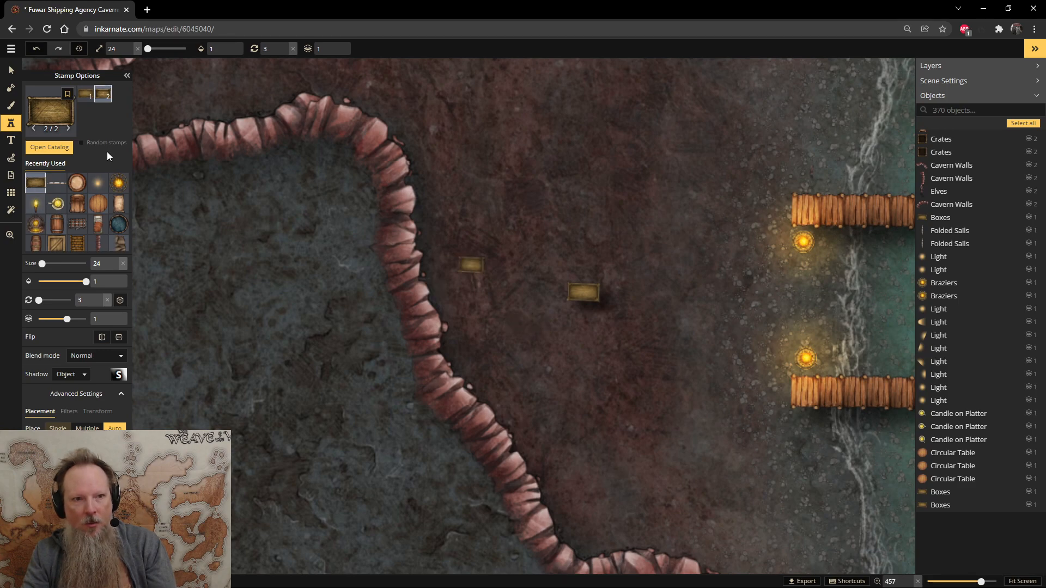
click(11, 70)
click(579, 287)
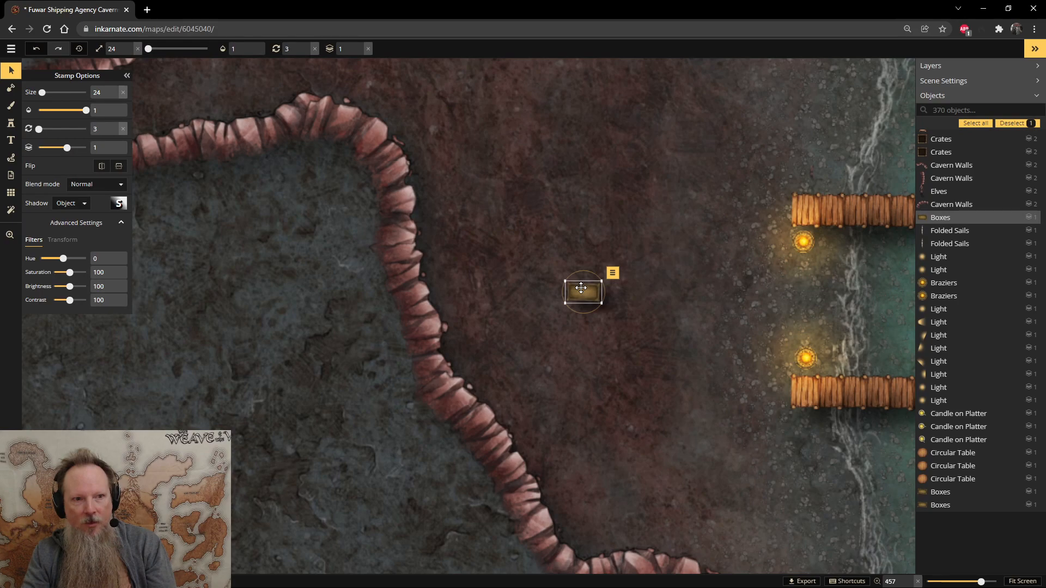
- Set the three boxes along the stone-walled room's southern wall to size 25
key(space)
scroll(286, 305, down, 7)
drag(286, 307, 801, 271)
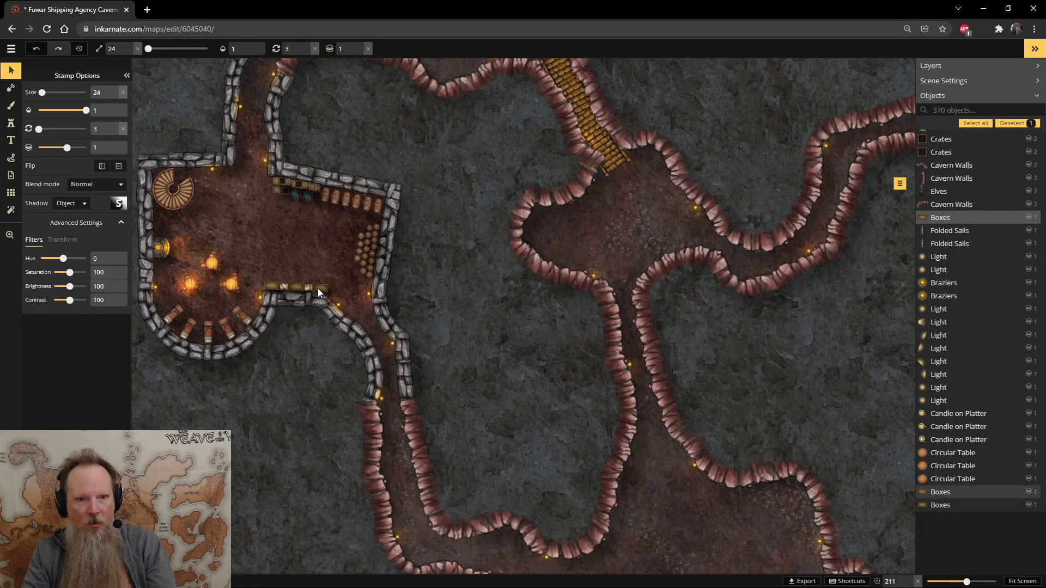
click(318, 288)
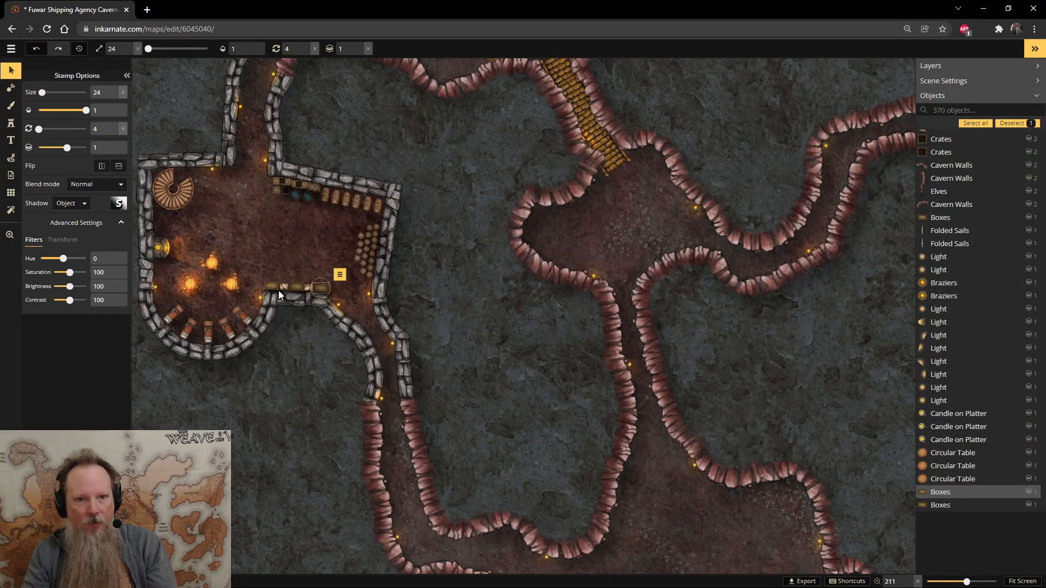
scroll(256, 281, up, 7)
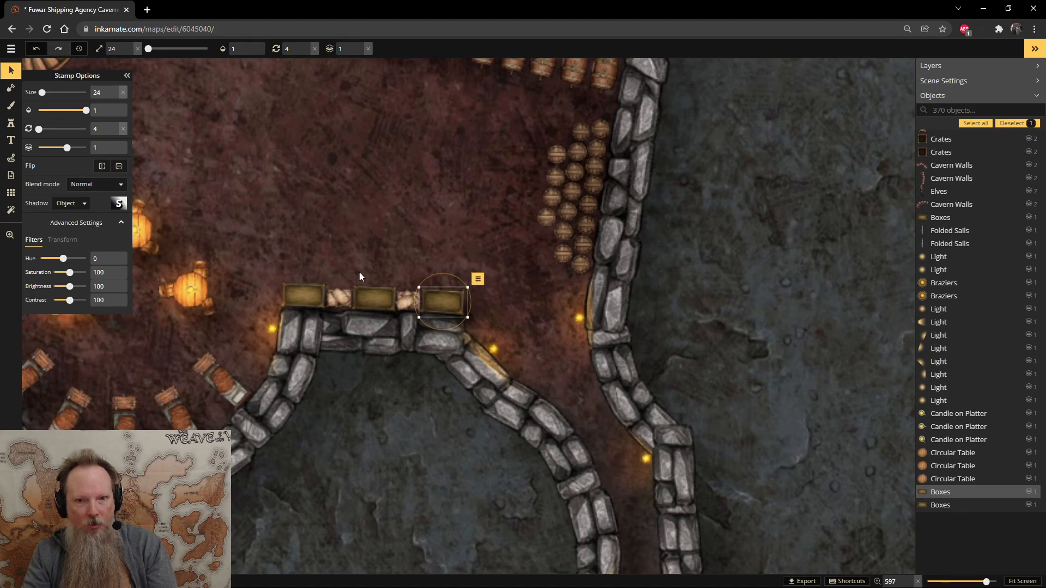
click(365, 297)
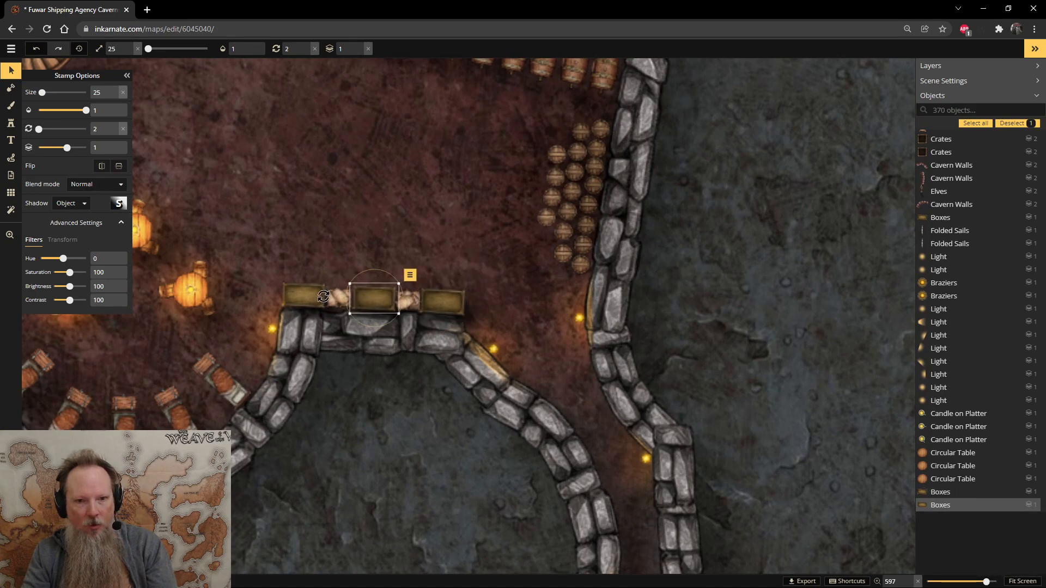
click(311, 295)
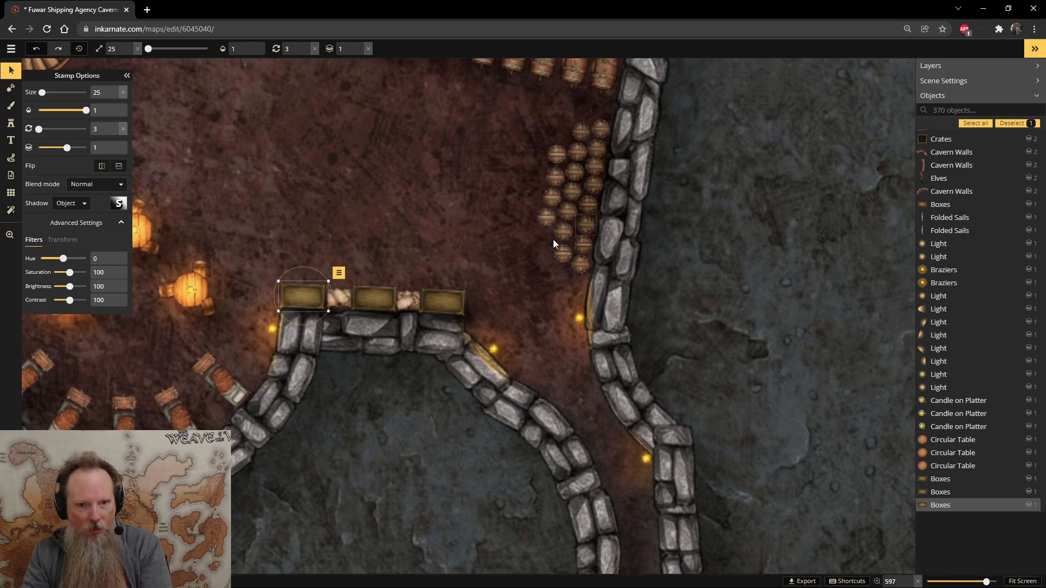
click(383, 294)
click(438, 297)
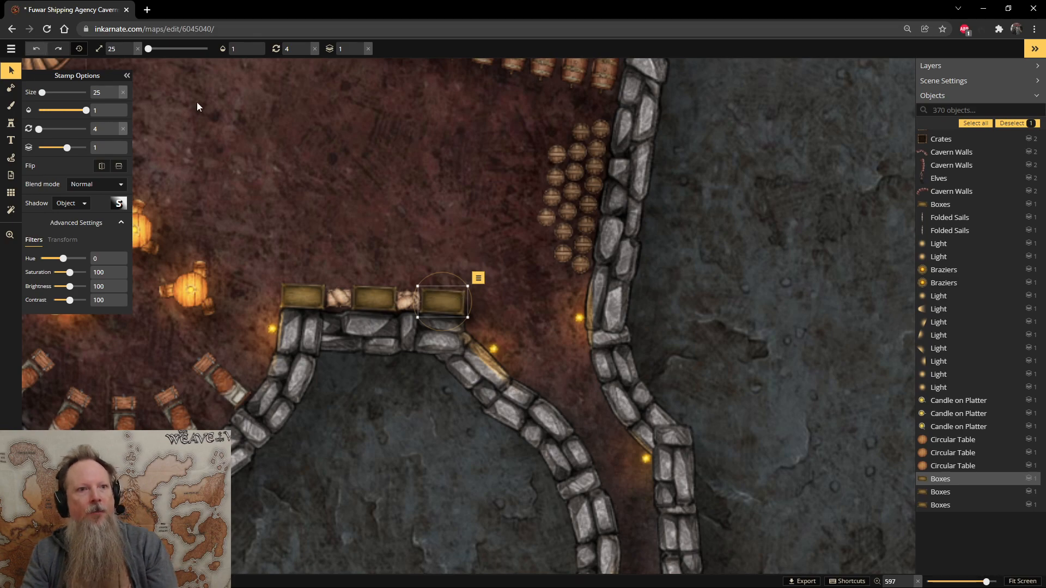
- Delete the pasted box from the harbour cavern floor
scroll(760, 281, down, 5)
scroll(758, 282, down, 2)
key(space)
drag(825, 258, 380, 243)
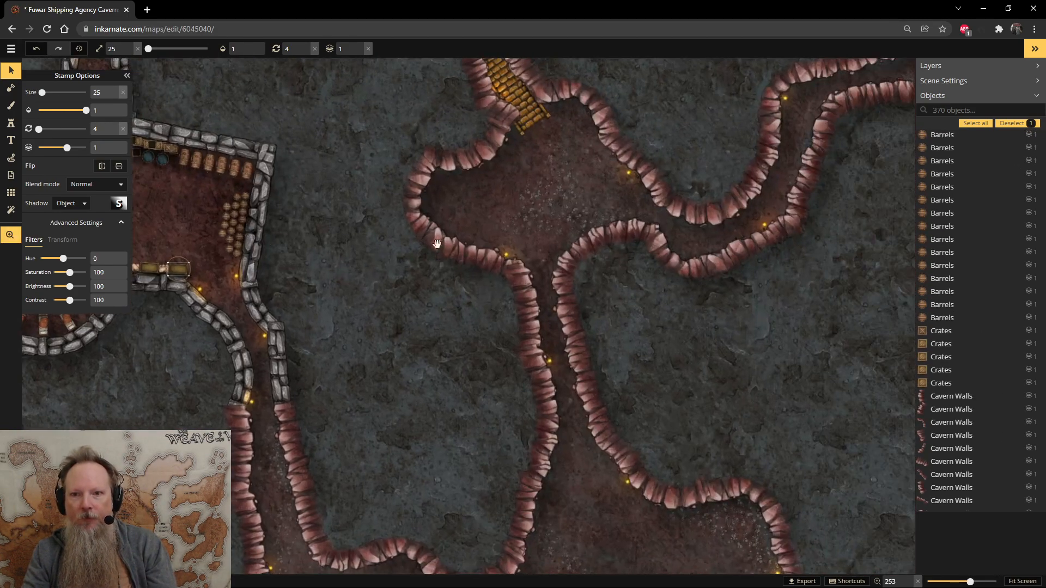
drag(659, 233, 227, 273)
click(823, 195)
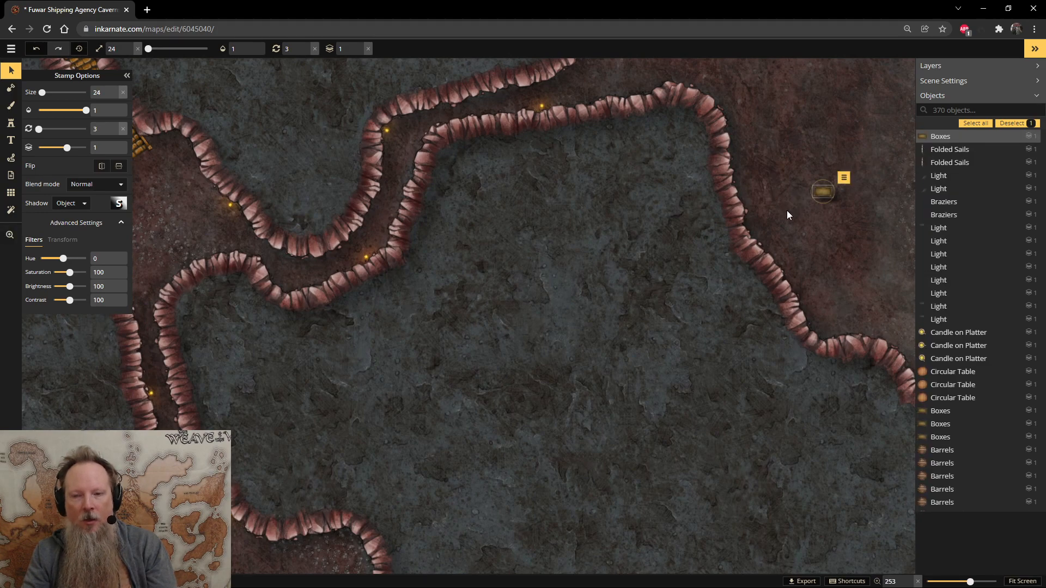
key(Delete)
- Place variant 2 of the Boxes stamp at size 25 on the southern ship's stern deck
click(10, 123)
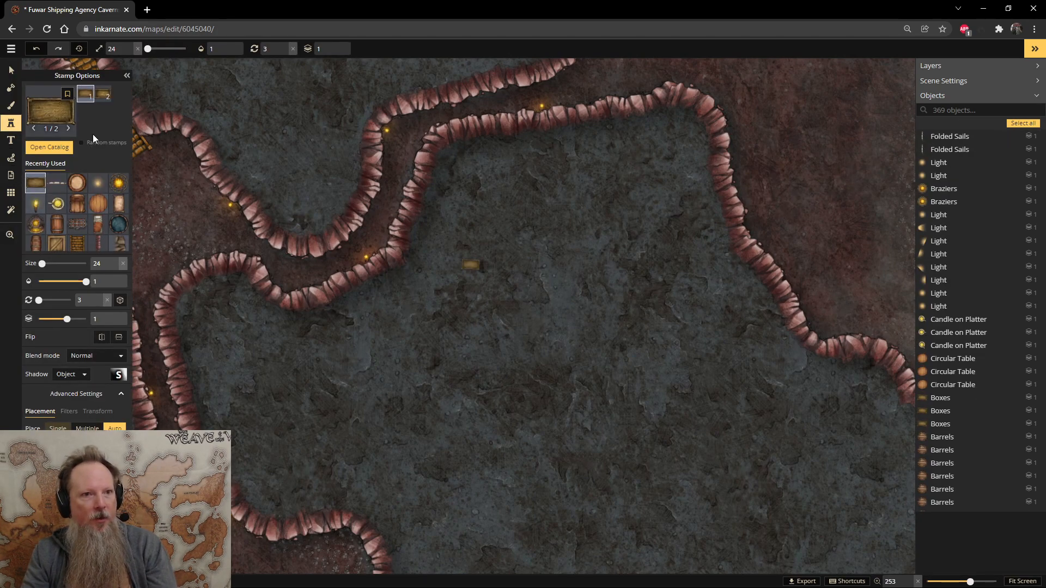
click(100, 96)
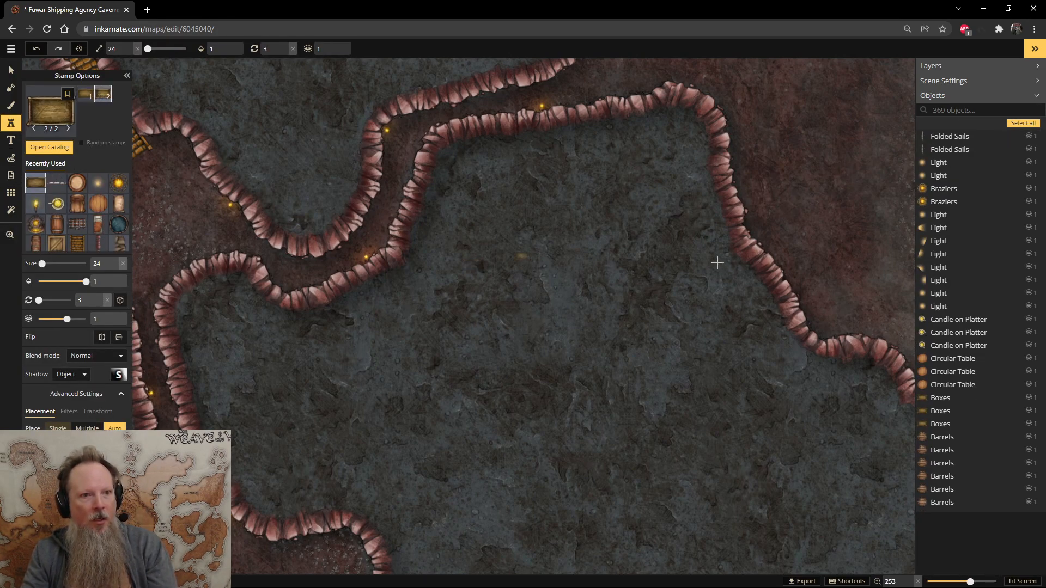
scroll(817, 229, up, 5)
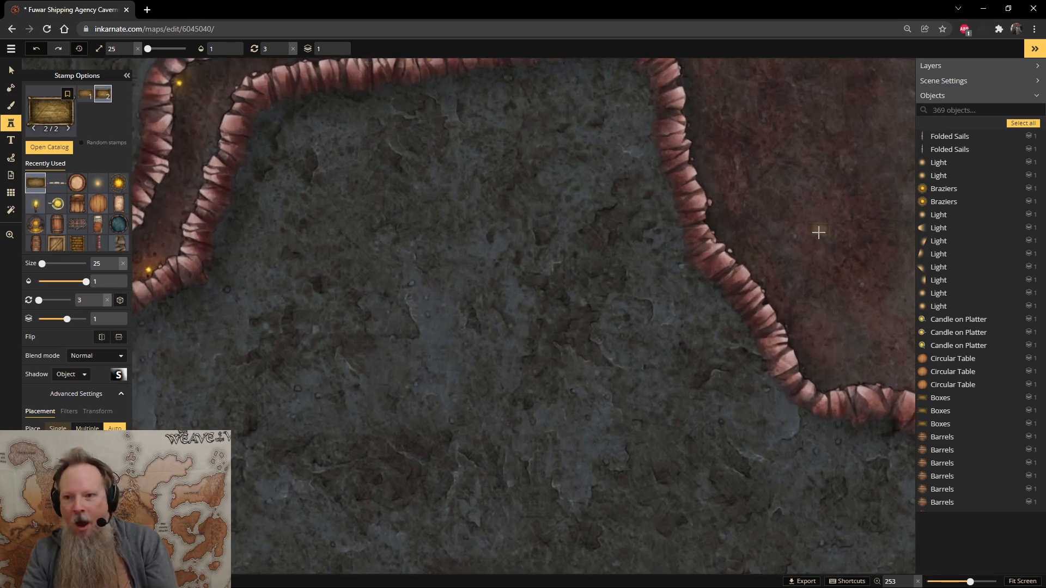
drag(851, 233, 317, 299)
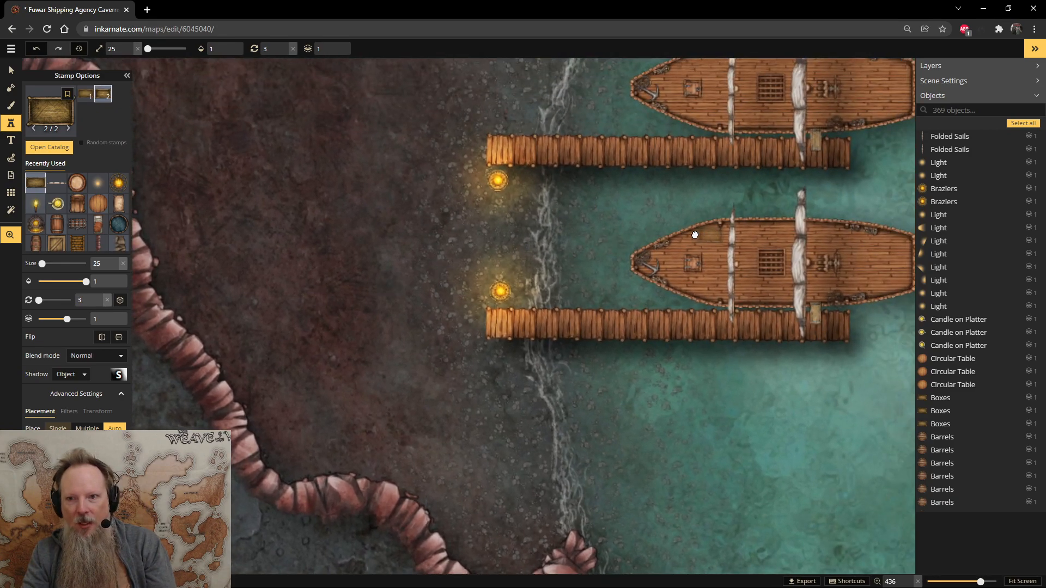
drag(705, 236, 525, 204)
click(695, 243)
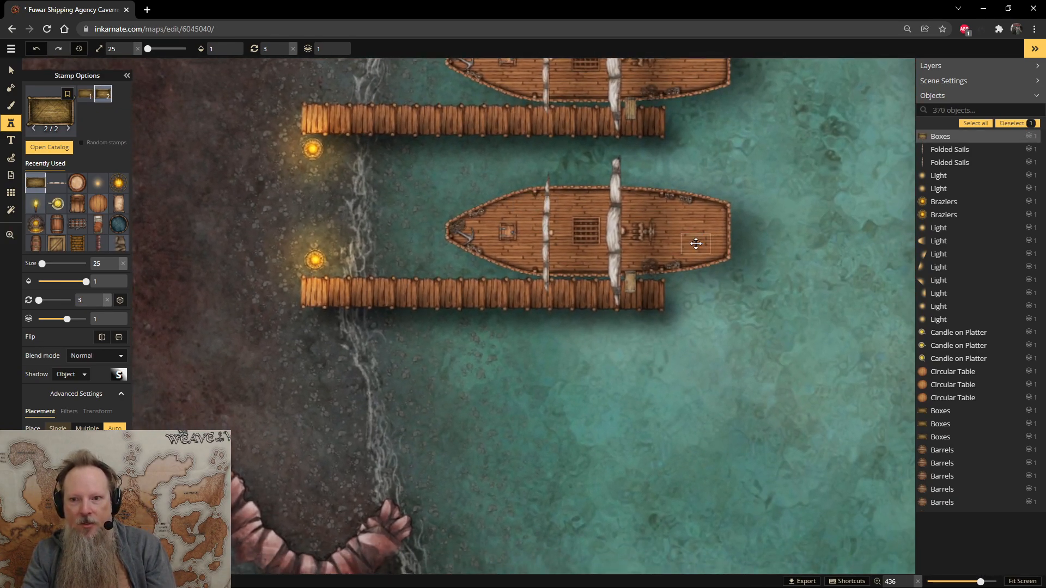
- Rotate the box on the southern ship's stern to 29, then add a matching box at rotation 7 on the northern ship's stern
drag(694, 224, 703, 226)
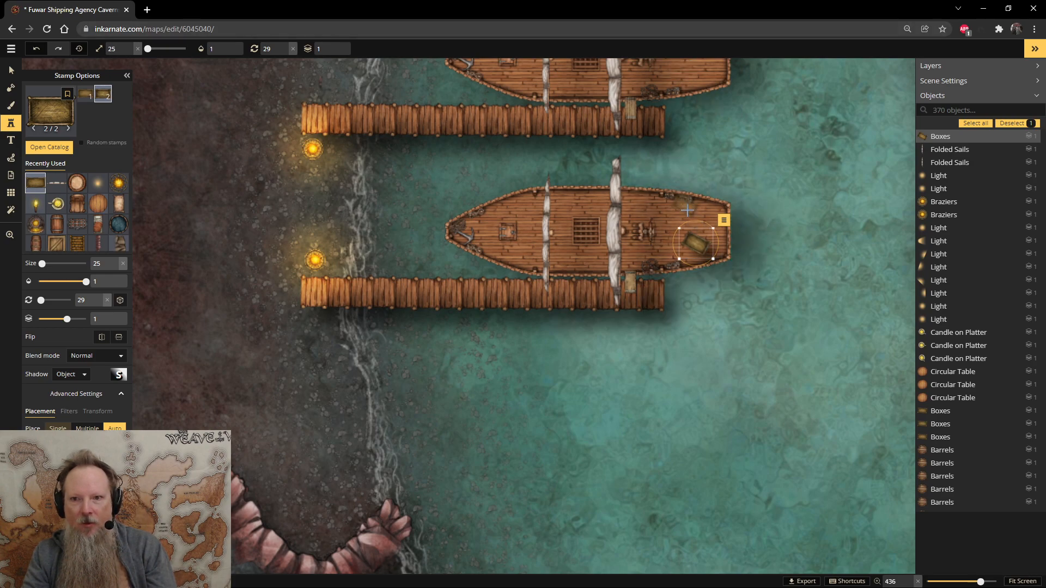
drag(681, 170, 659, 251)
click(670, 144)
mouse_move(671, 124)
mouse_down()
mouse_move(650, 132)
mouse_move(683, 128)
mouse_up()
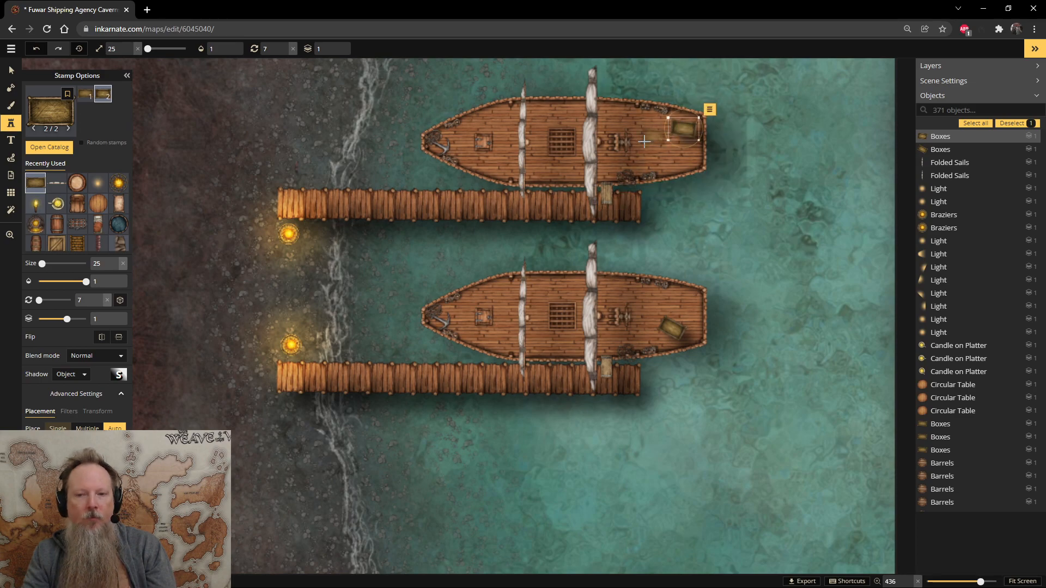
- Place a variant 2 box against the harbour cavern's western wall, rotated to 50 to follow the rock
key(space)
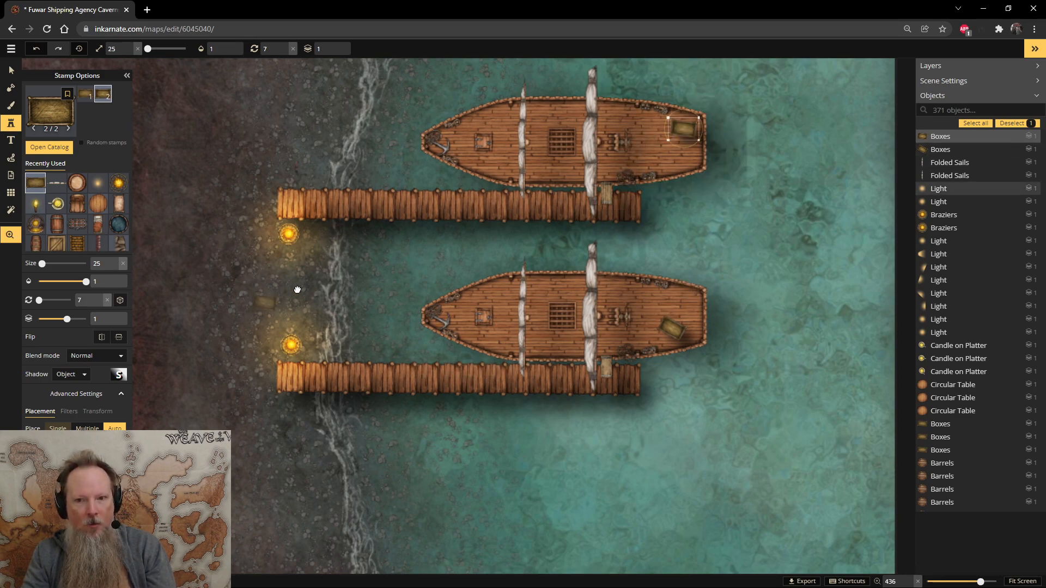
drag(283, 294, 552, 186)
drag(451, 175, 533, 298)
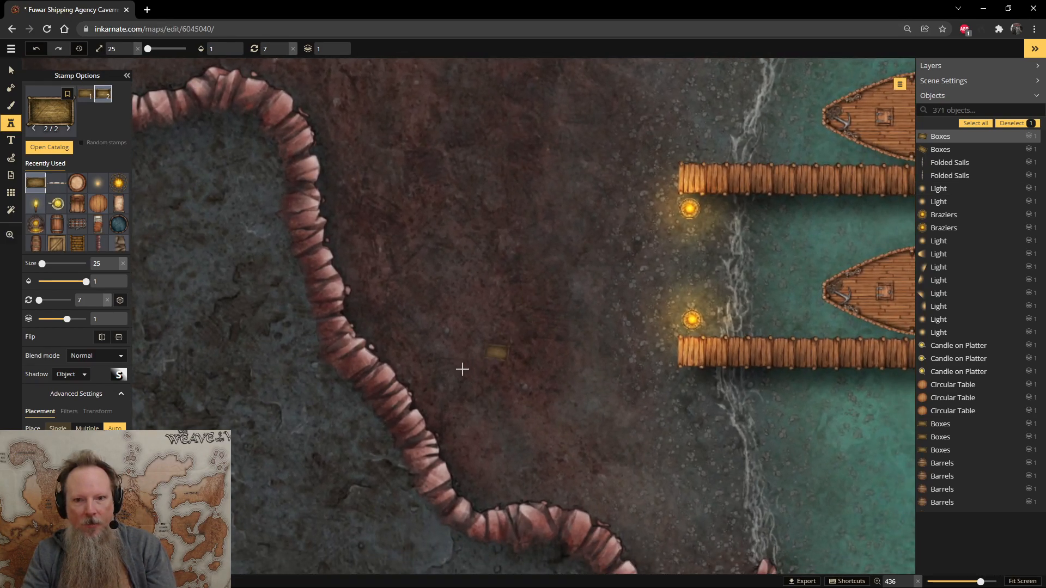
click(412, 368)
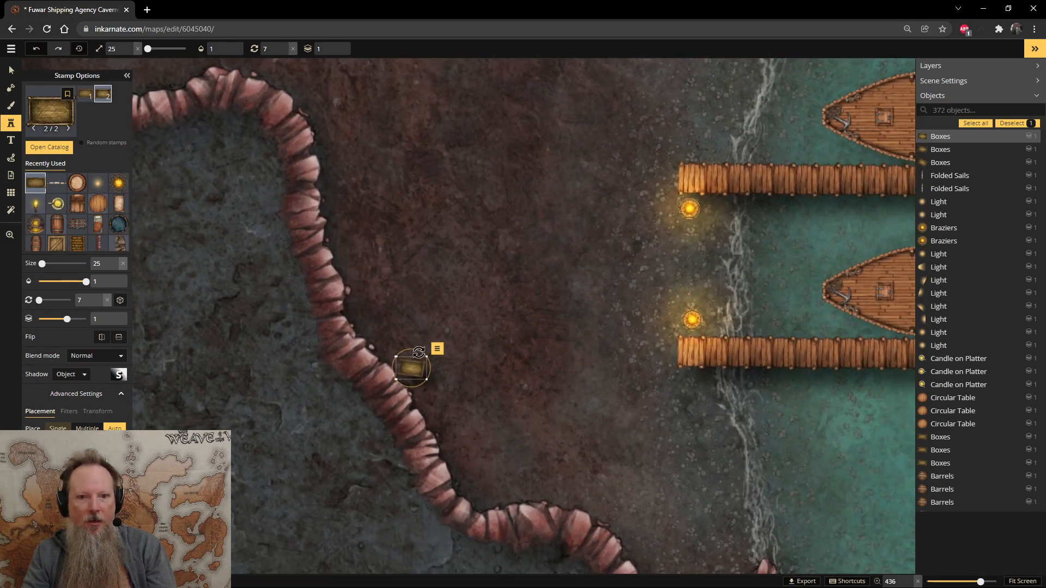
drag(436, 359, 438, 361)
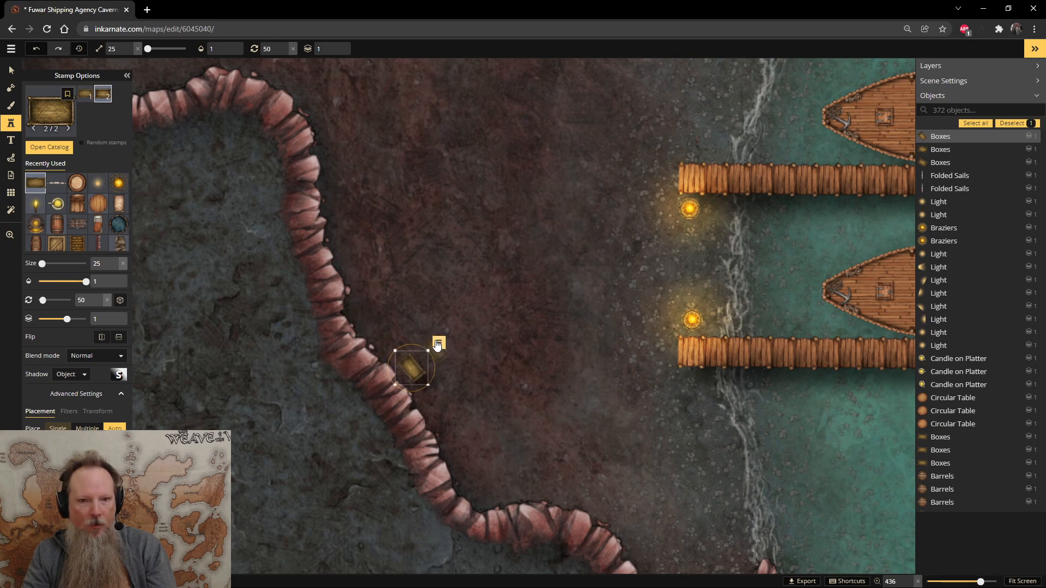
scroll(409, 341, up, 3)
scroll(414, 332, up, 1)
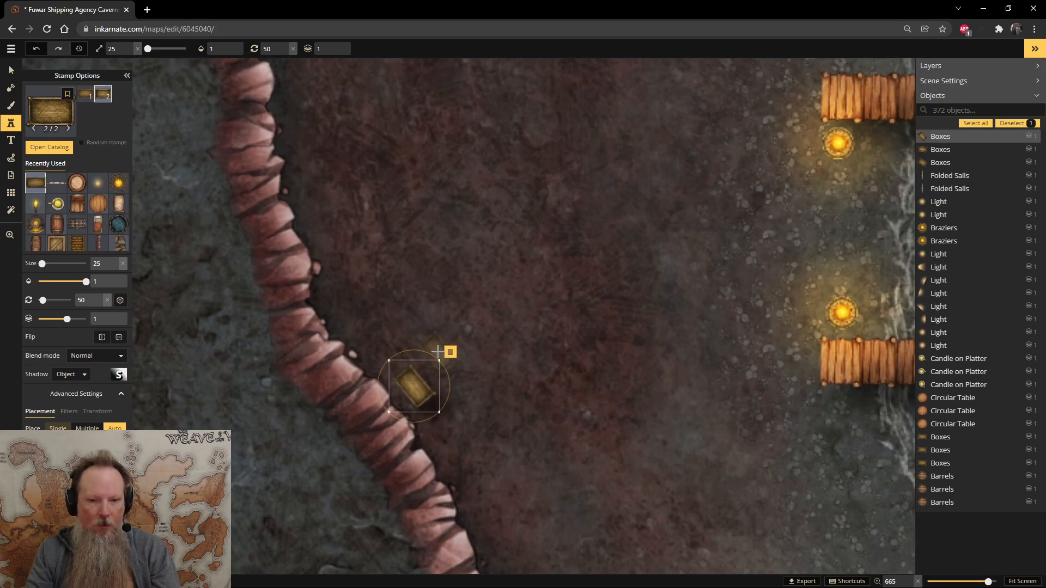
drag(438, 352, 435, 352)
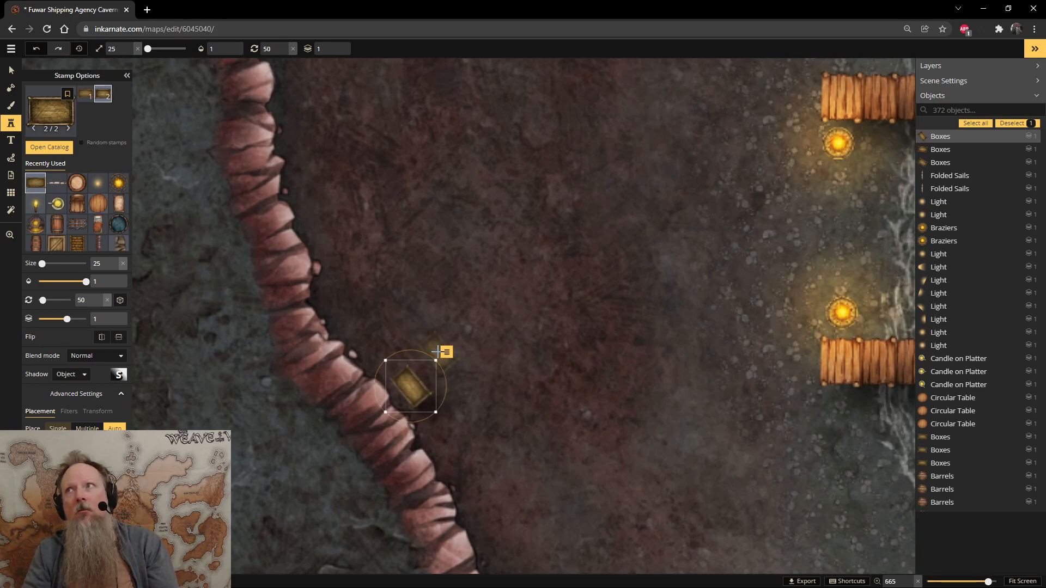
key(Left)
key(Left)
key(Left)
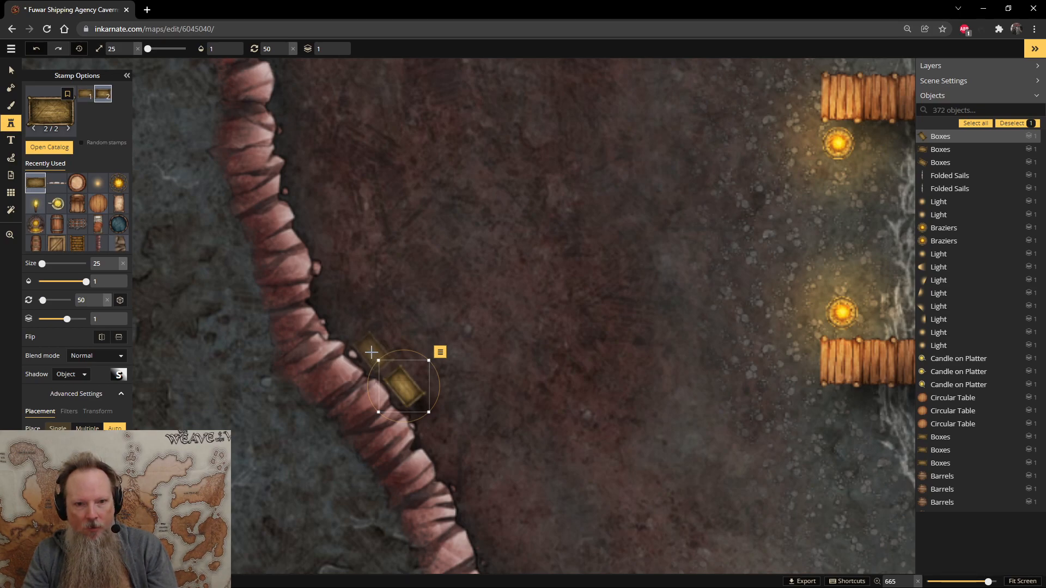
- Extend the box row northward along the cavern wall with three more boxes, turning the northernmost to rotation 88
click(371, 353)
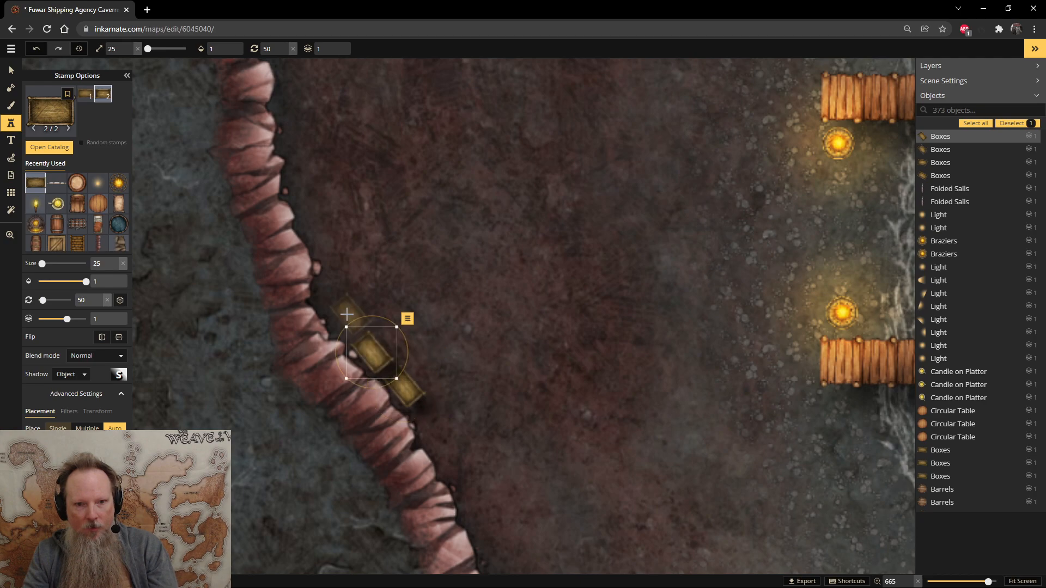
click(339, 314)
click(337, 261)
drag(340, 229, 342, 259)
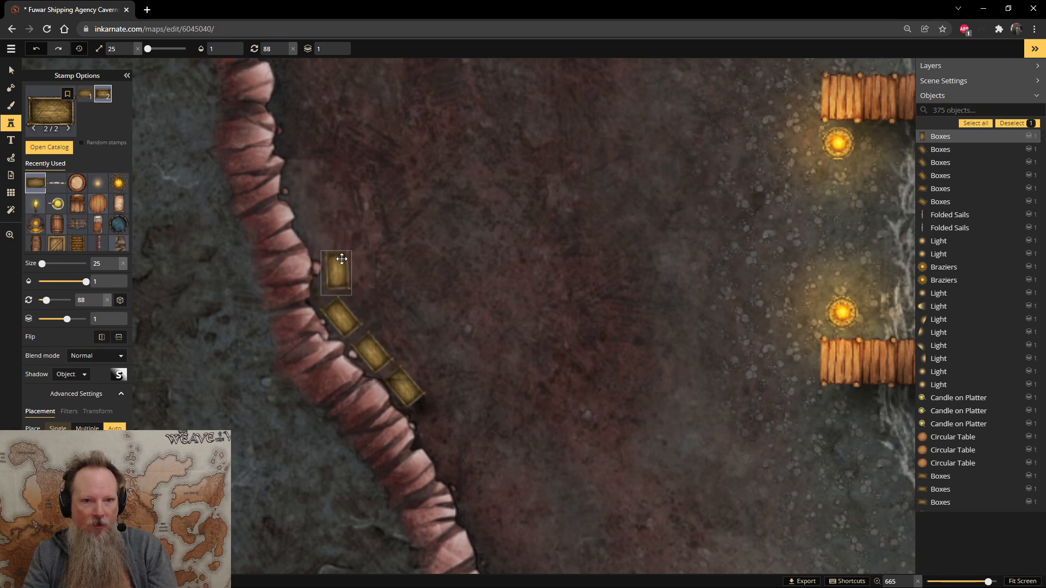
- Add two more boxes at the row's northern end along the wall, rotated to 55 and 92
click(322, 229)
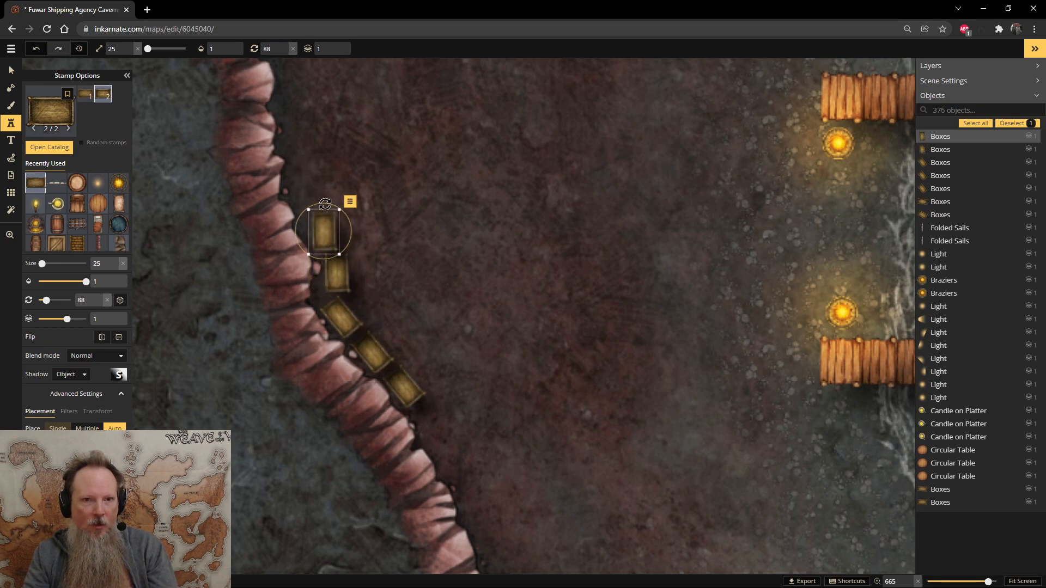
drag(309, 203, 323, 224)
click(305, 168)
drag(329, 130, 311, 176)
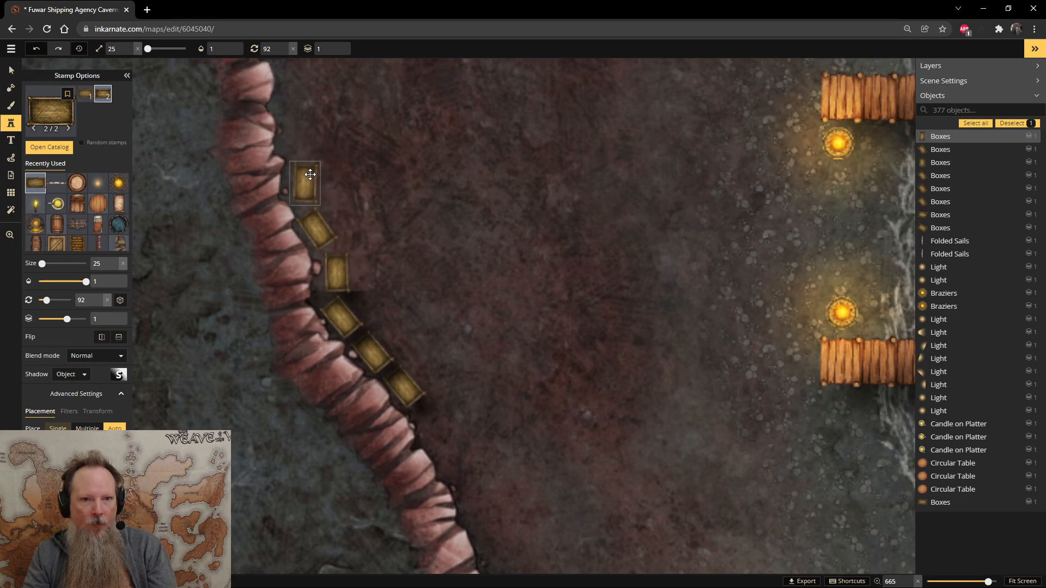
- Place three variant 1 boxes at size 25 and rotation 81, one over the row's northern end and two on the open floor
click(326, 209)
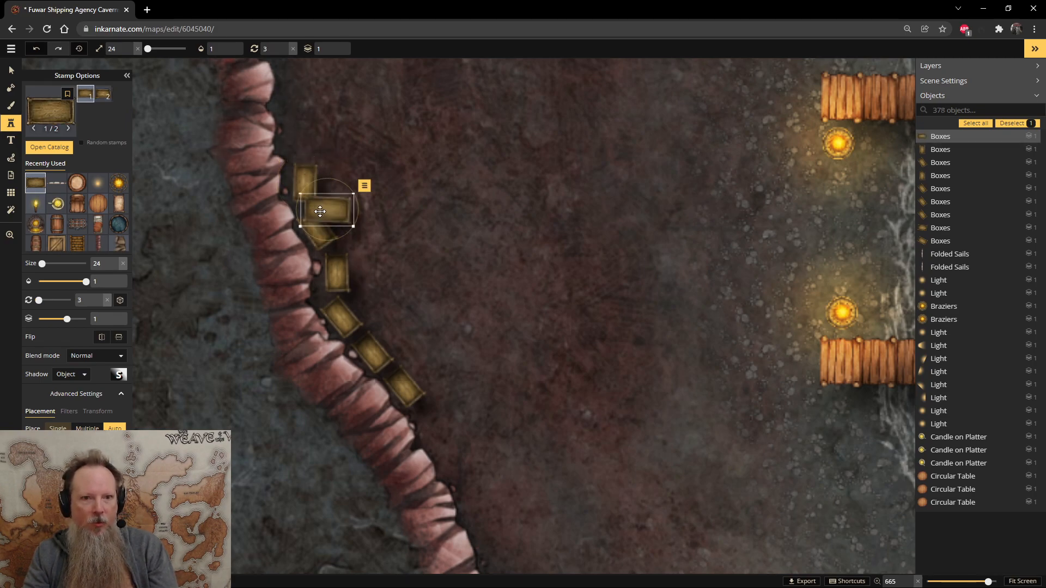
drag(327, 182, 355, 204)
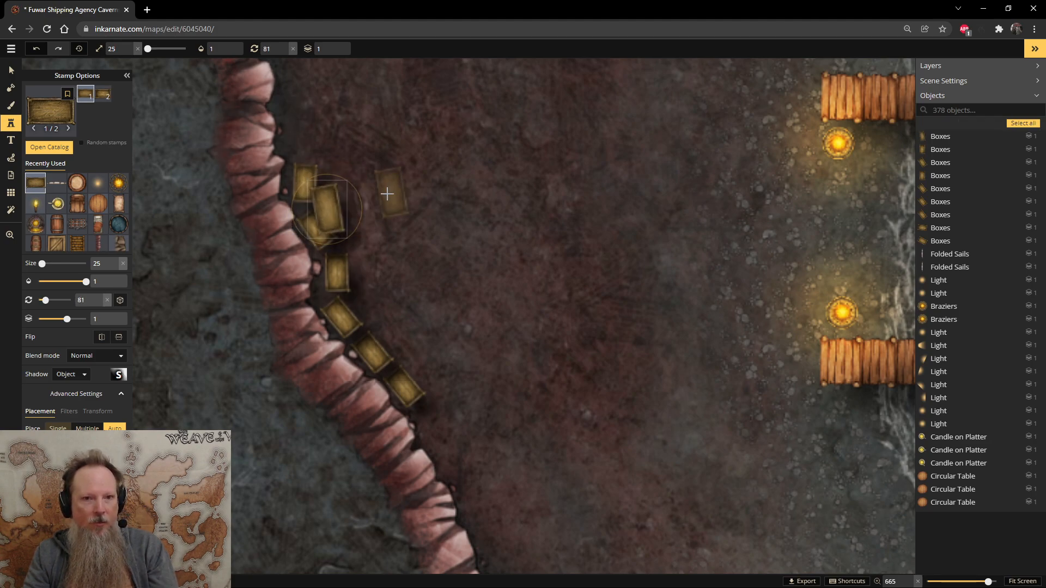
click(420, 182)
click(458, 264)
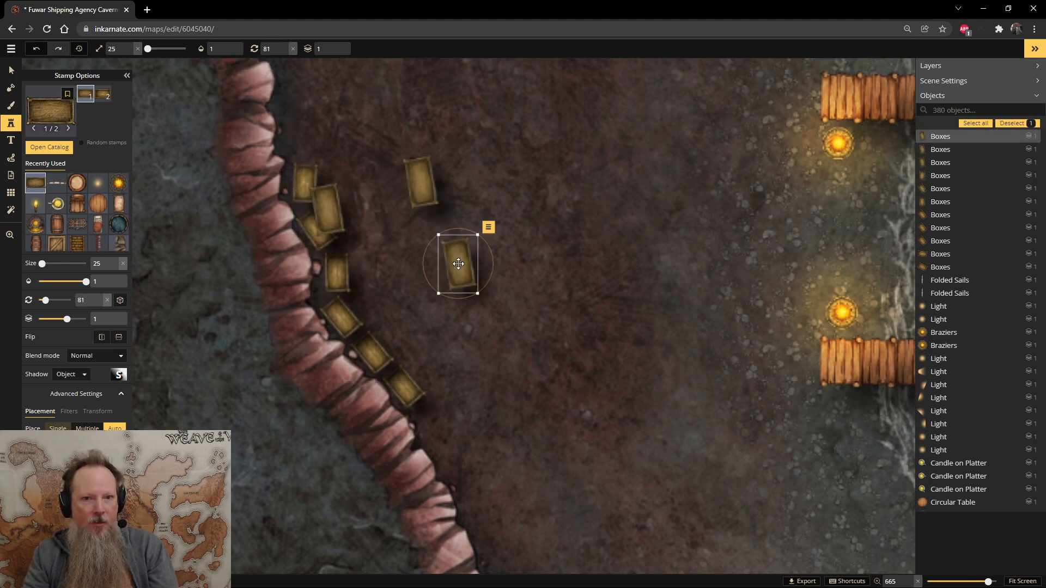
- Check the sizes of the wall boxes and place a variant 2 box at size 25, rotation 81, on the open floor
click(11, 70)
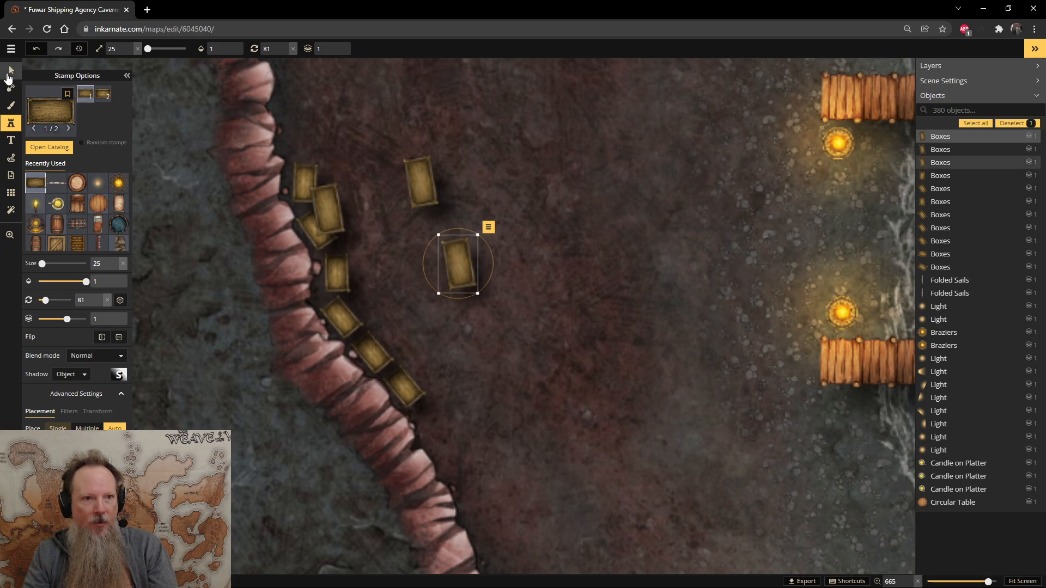
click(333, 266)
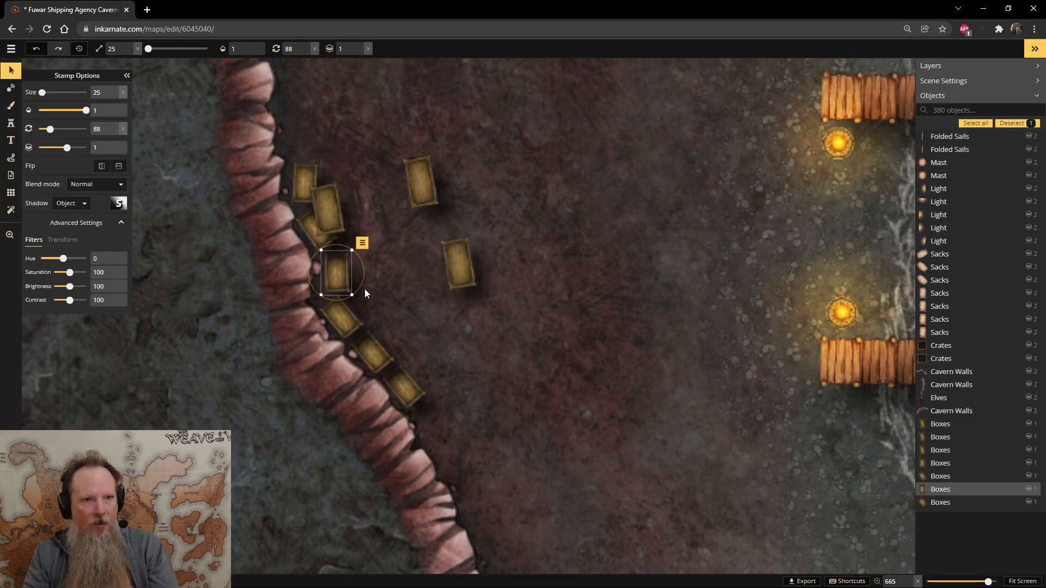
click(308, 231)
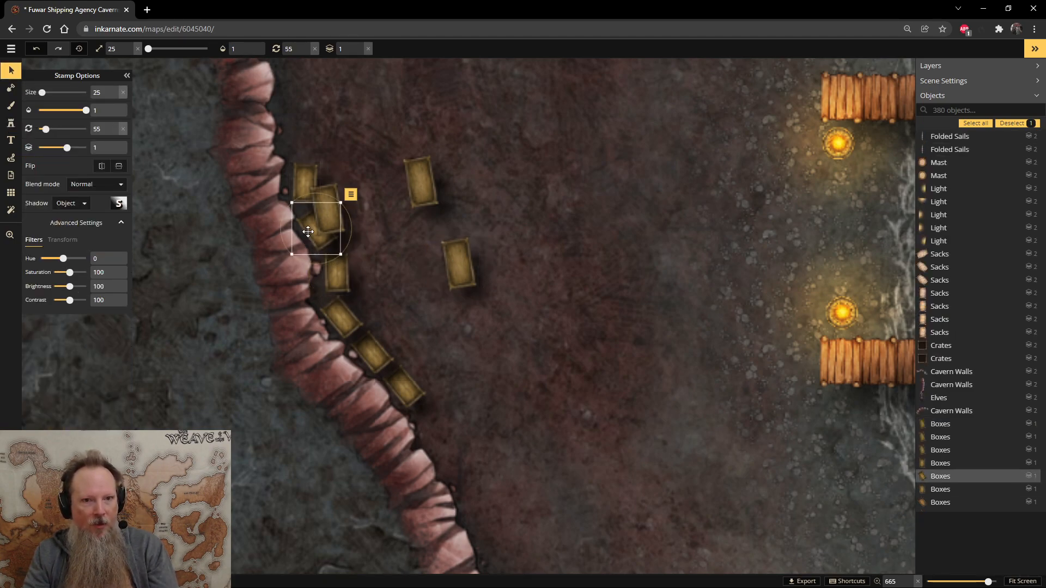
click(306, 173)
click(333, 208)
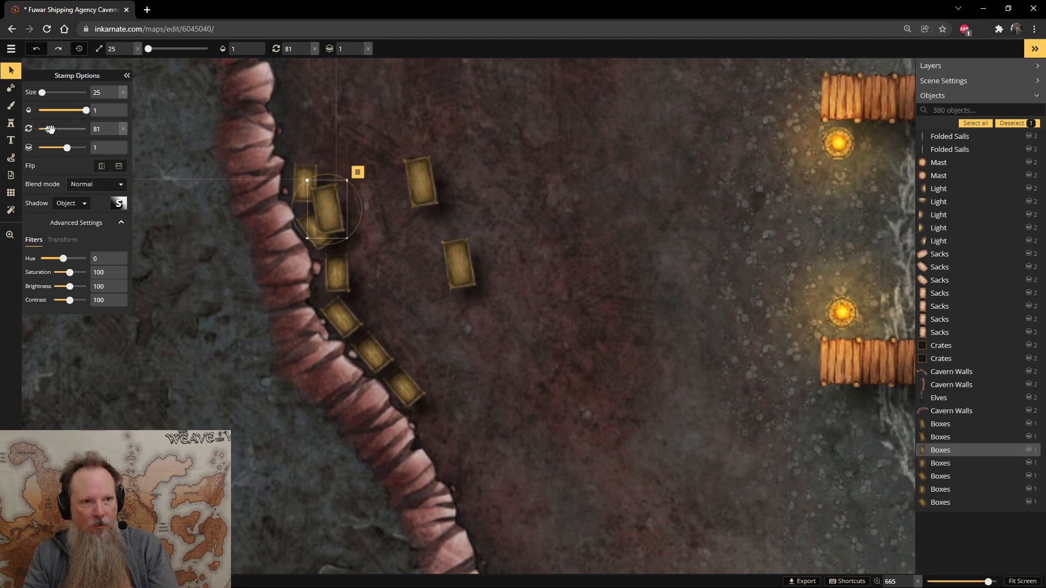
click(10, 127)
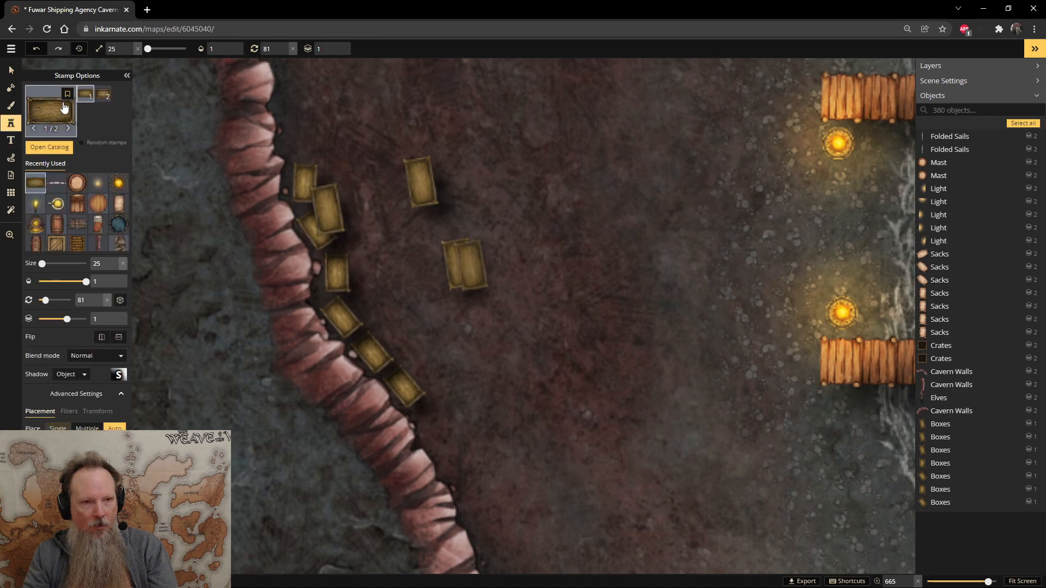
click(102, 97)
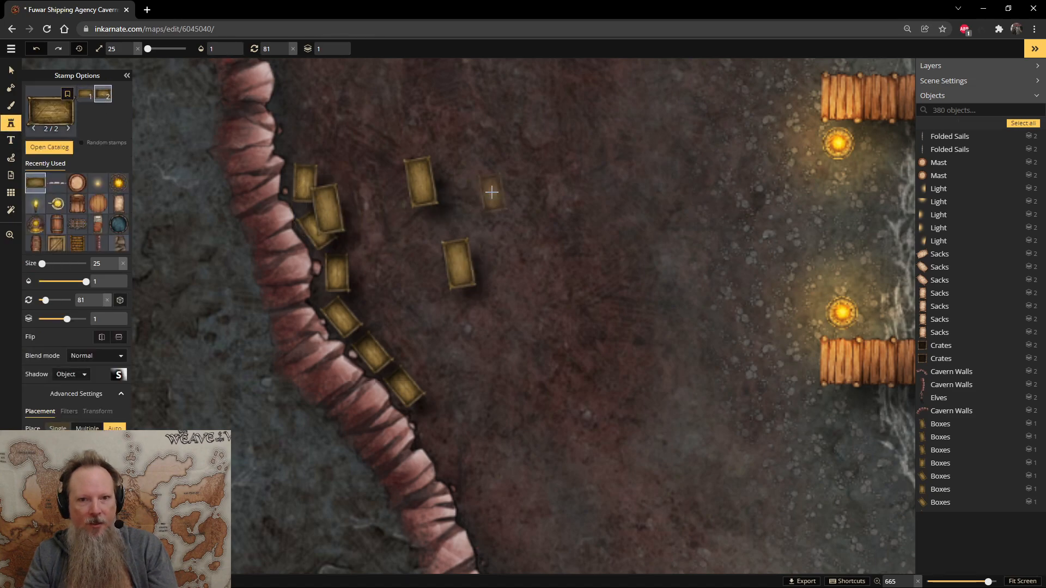
click(490, 193)
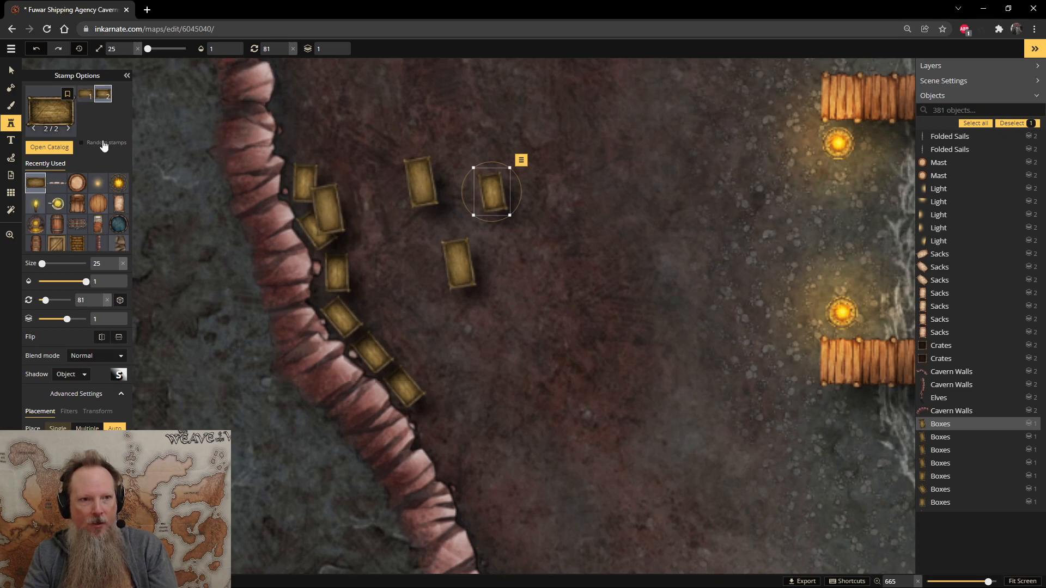
key(Escape)
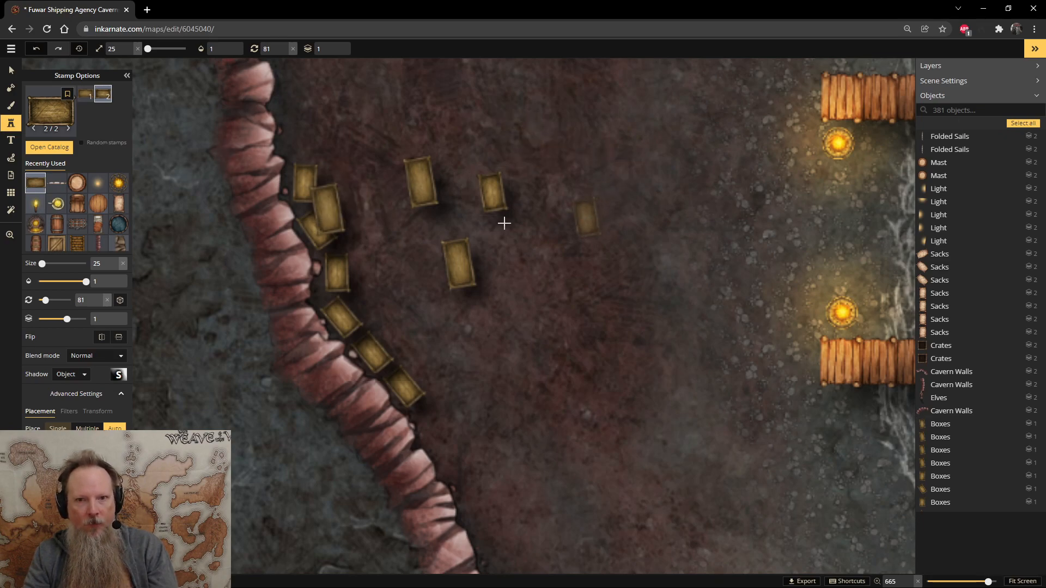
- Delete the three larger variant 1 boxes from the row's northern end and the cavern floor
click(11, 70)
click(490, 193)
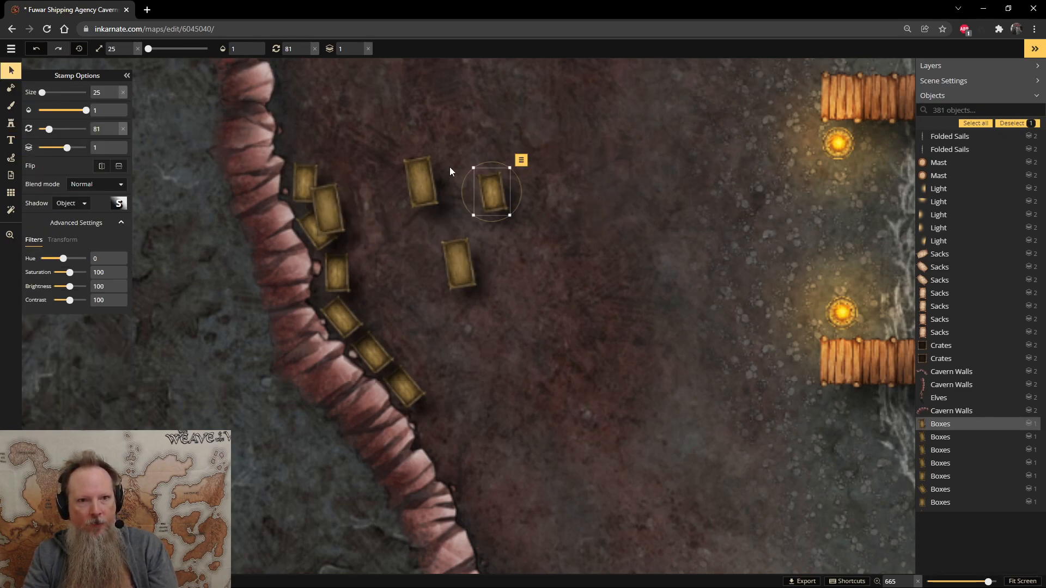
click(423, 180)
key(Delete)
click(335, 194)
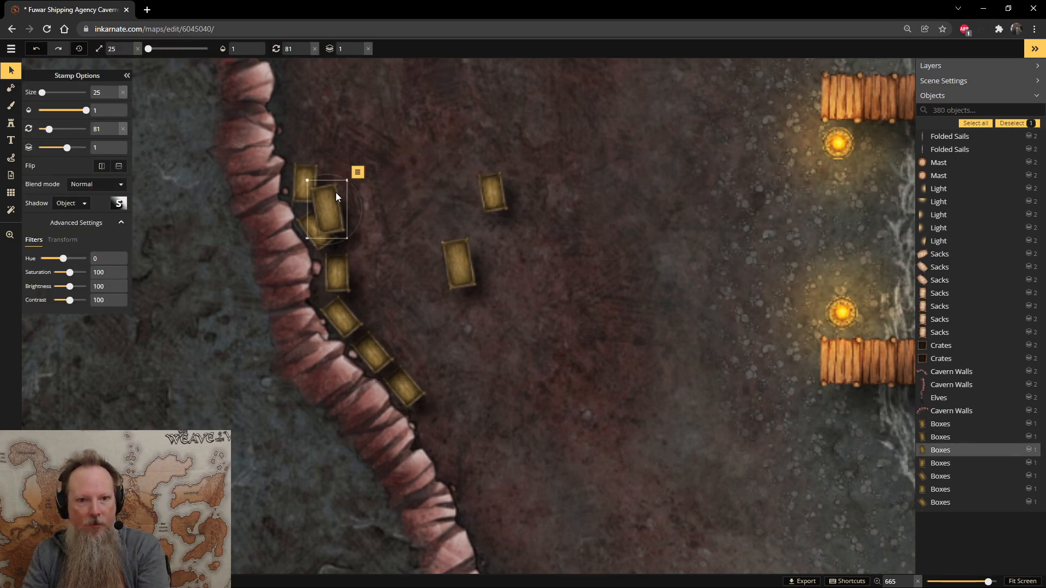
key(Delete)
click(460, 255)
key(Delete)
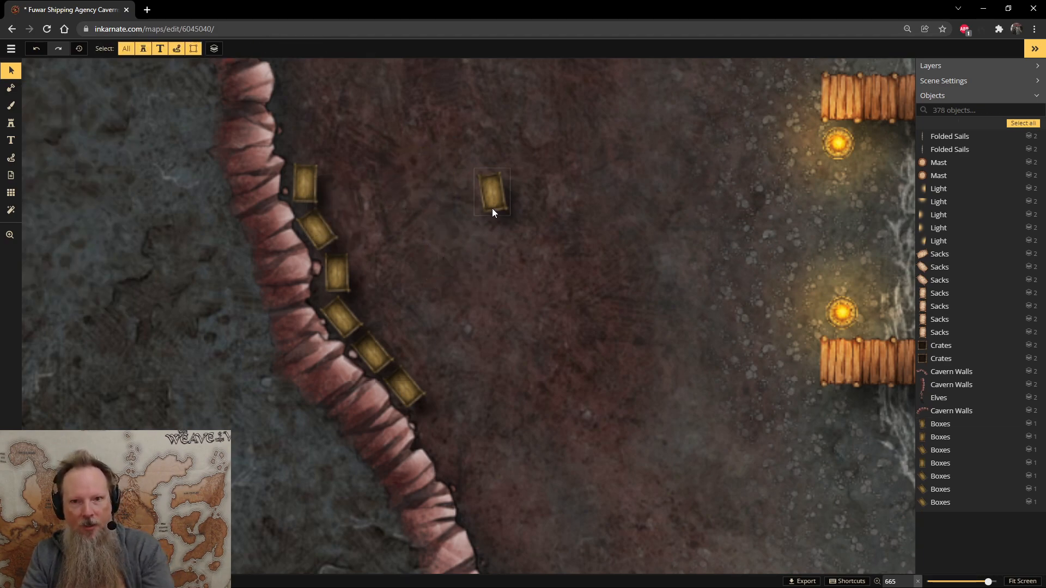
- Move the loose floor box between the two northernmost wall boxes and delete the stray size 24 box pasted over the row
click(490, 196)
drag(489, 196, 310, 210)
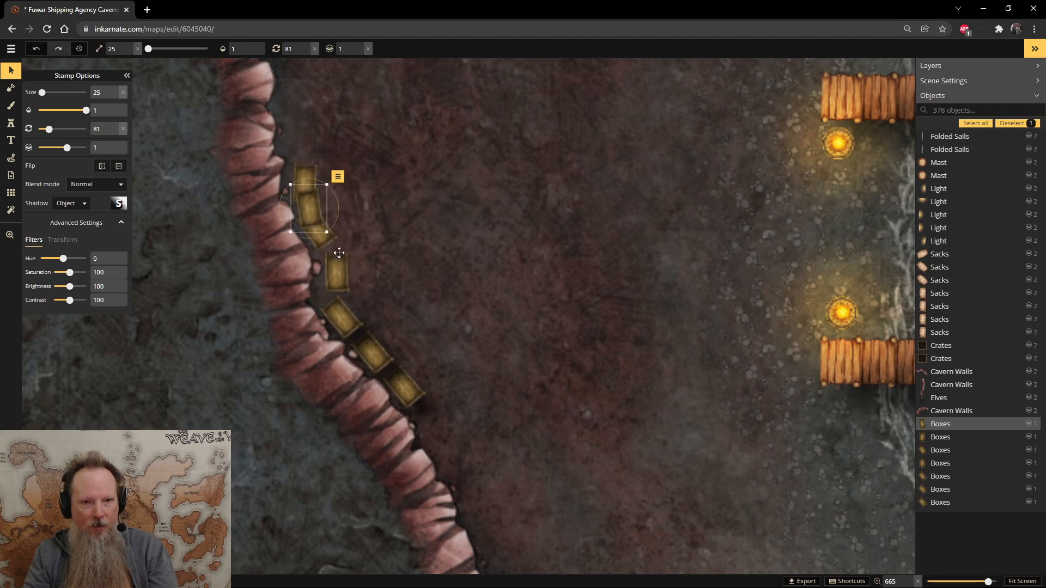
click(353, 306)
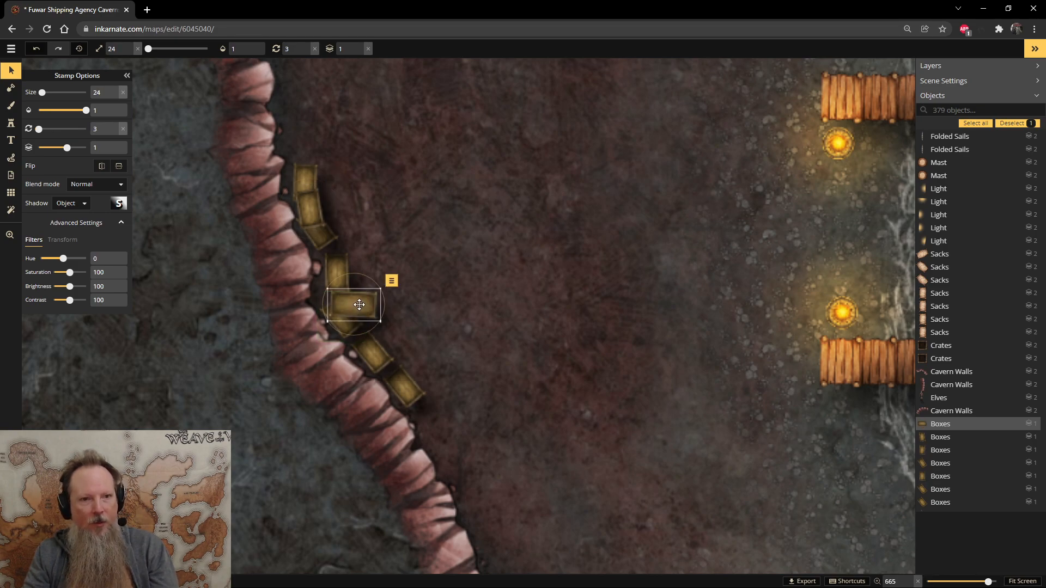
key(Delete)
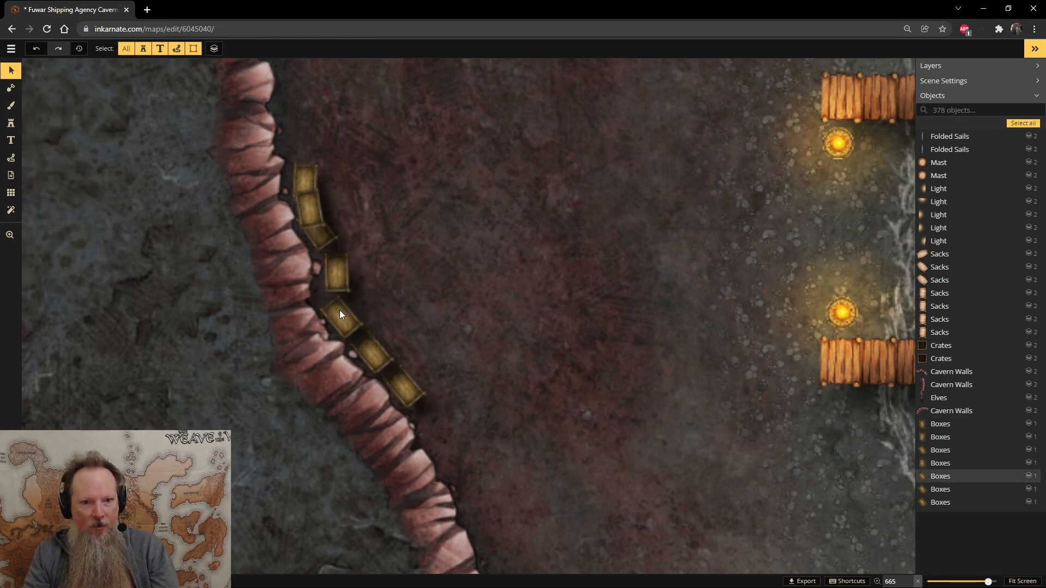
- Duplicate the angled wall box into the gap in the middle of the row and rotate the copy to 77
click(339, 311)
key(ctrl+c)
key(ctrl+v)
drag(343, 268, 334, 288)
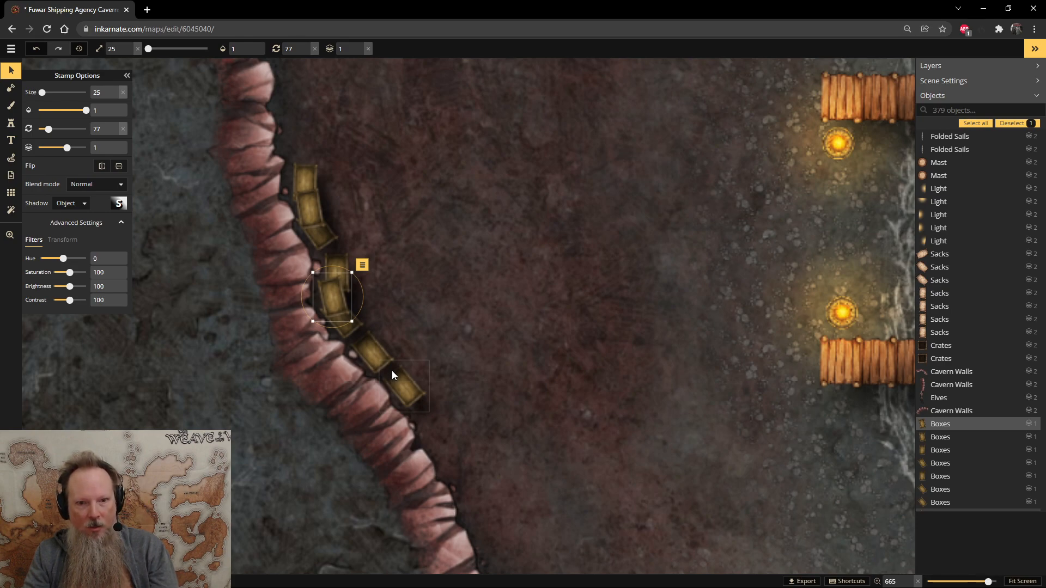
- Paste two overlapping boxes beside the row's southern end, setting the upper one to rotation 7
key(ctrl+v)
drag(415, 351, 385, 362)
key(ctrl+v)
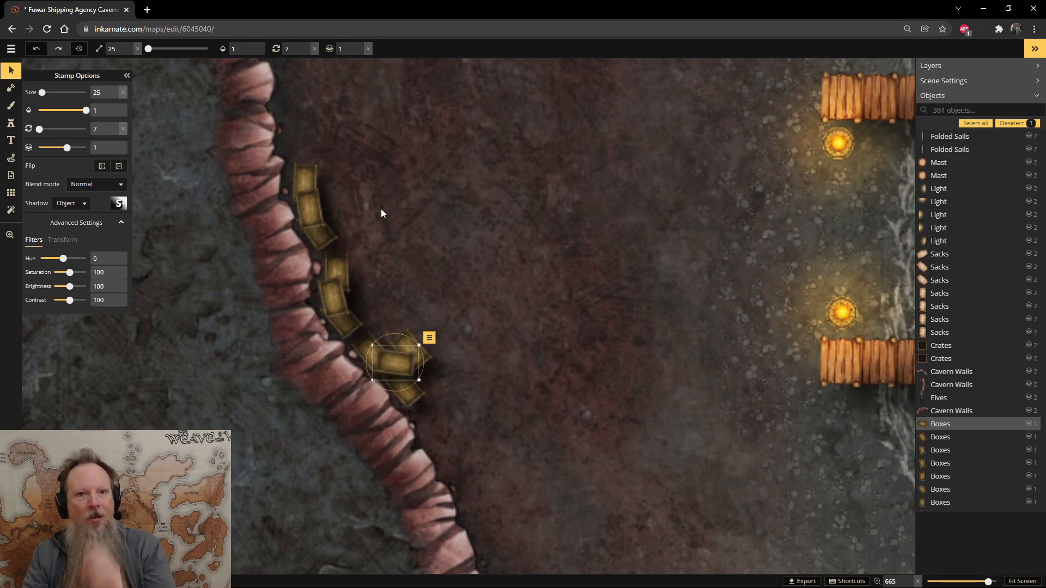
- Paste a copy of the box at the row's northern end, rotate it to 85 and move it against the western cavern wall
scroll(511, 181, down, 2)
key(space)
drag(453, 180, 415, 261)
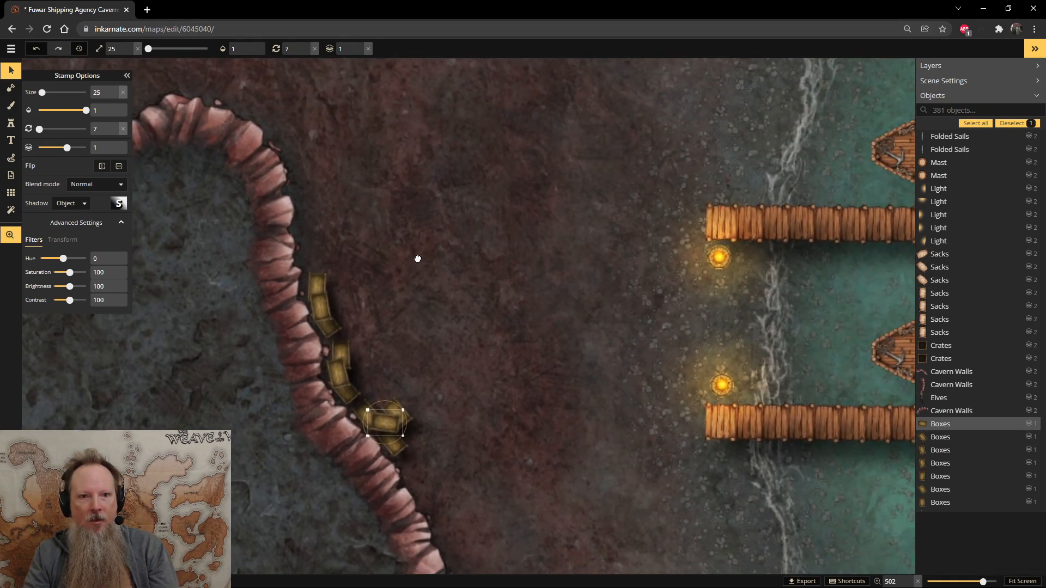
scroll(314, 241, up, 5)
key(ctrl+v)
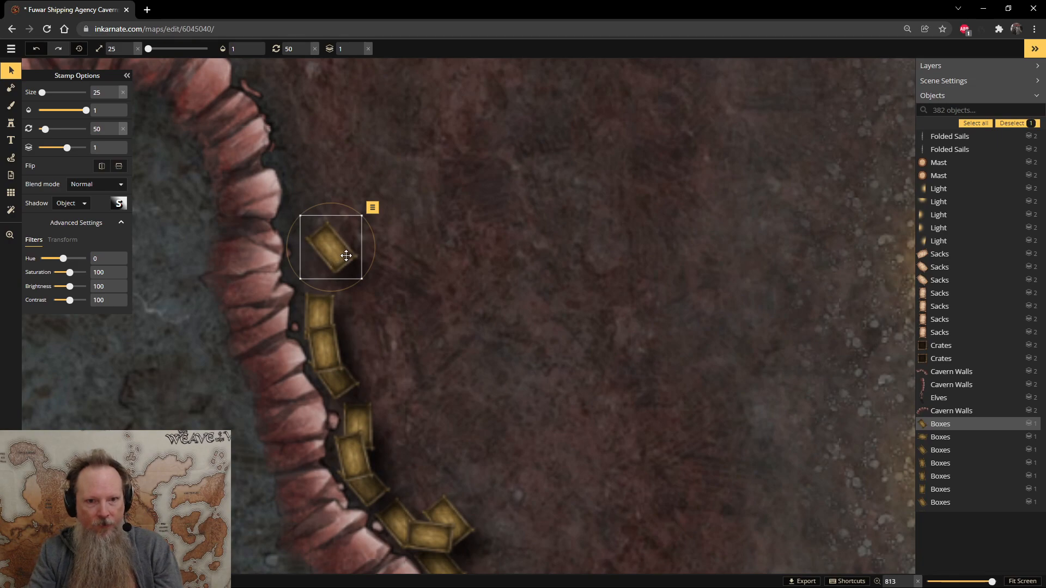
drag(326, 211, 360, 206)
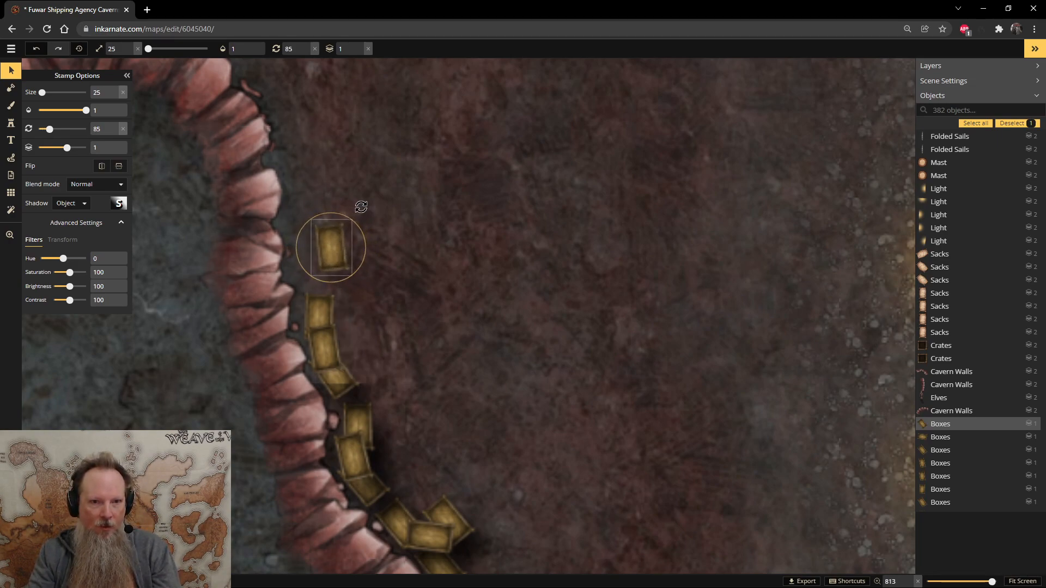
drag(322, 237, 303, 247)
- Paste one box on the floor beside the row's northern part and another at its northern tip, rotating the tip box to 100
key(ctrl+v)
drag(362, 269, 359, 297)
click(310, 201)
key(ctrl+v)
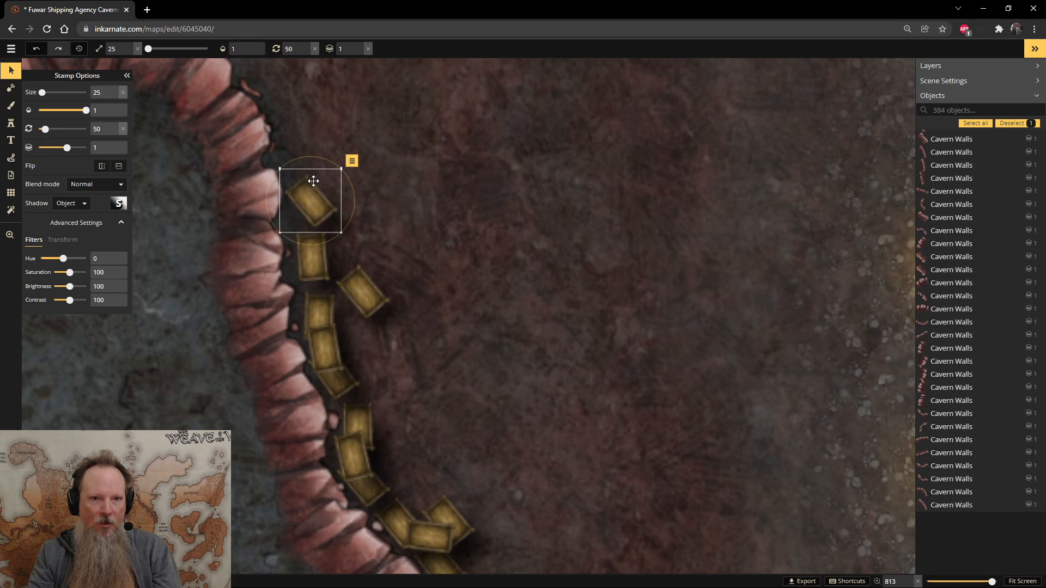
drag(316, 161, 360, 168)
click(315, 195)
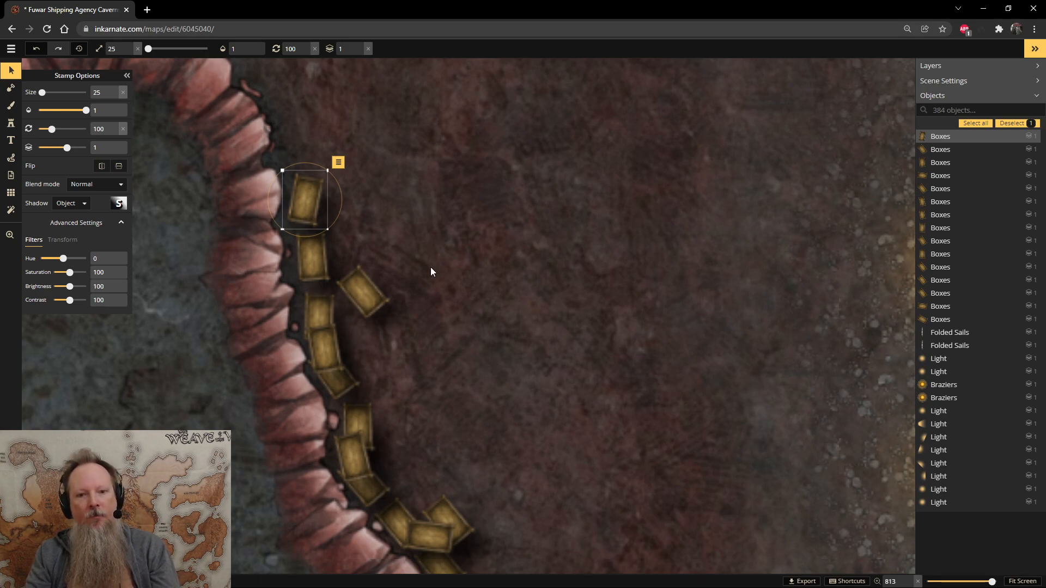
- Duplicate the torch and its light from the passage north of the boxes onto the cavern floor
scroll(430, 267, down, 4)
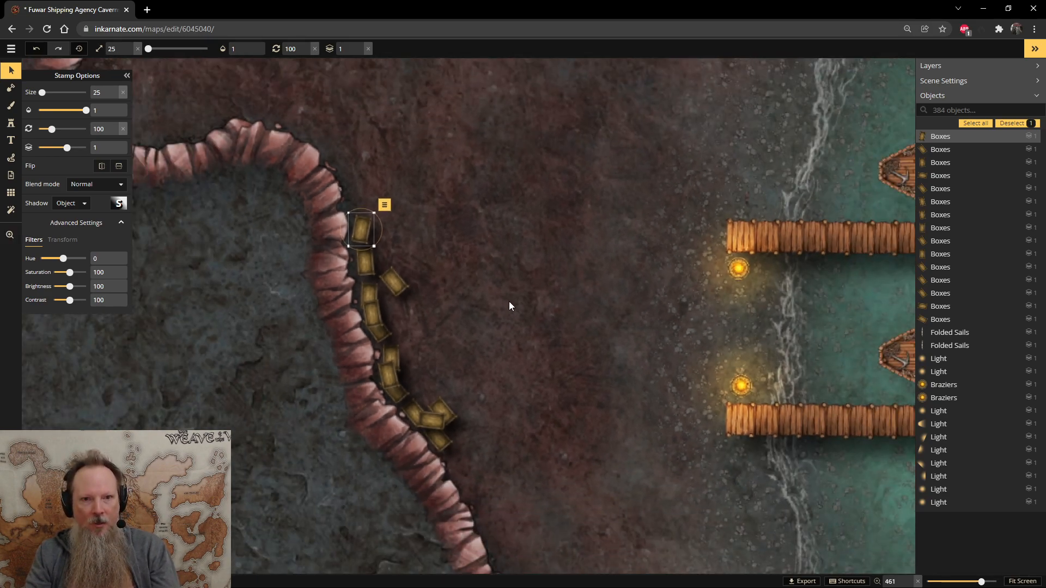
drag(516, 364, 343, 257)
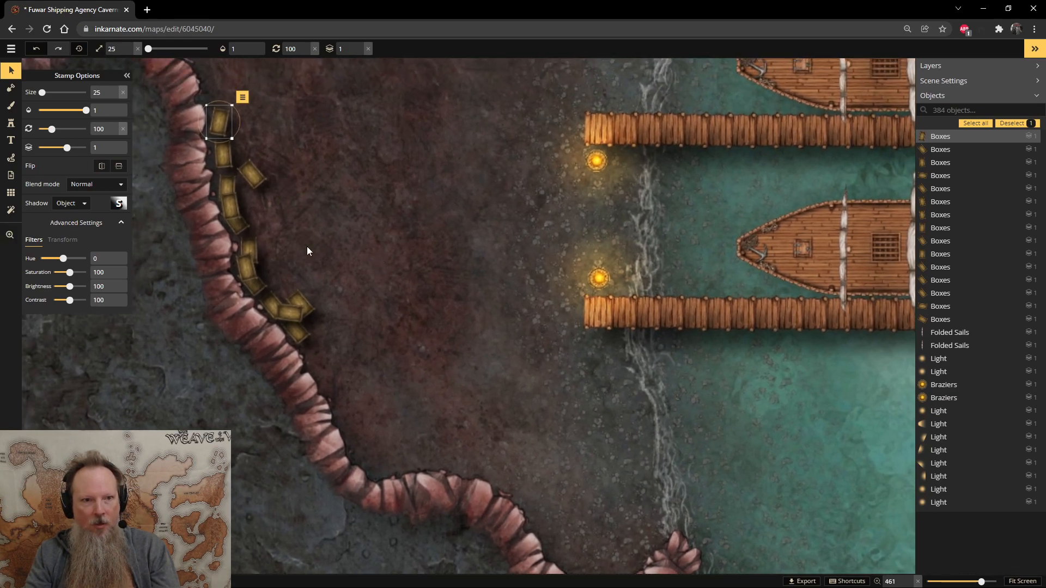
drag(364, 172, 525, 378)
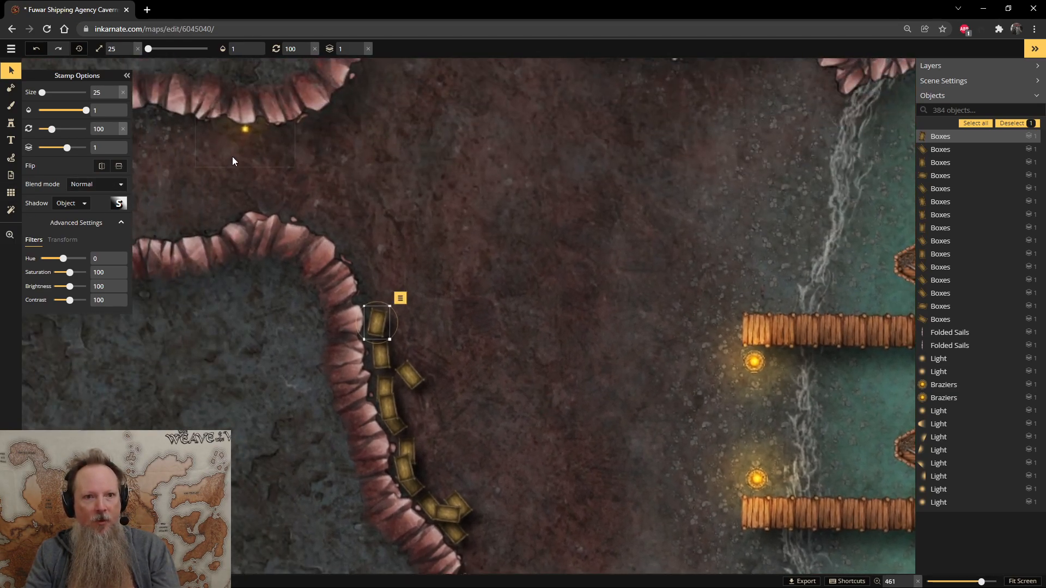
click(240, 142)
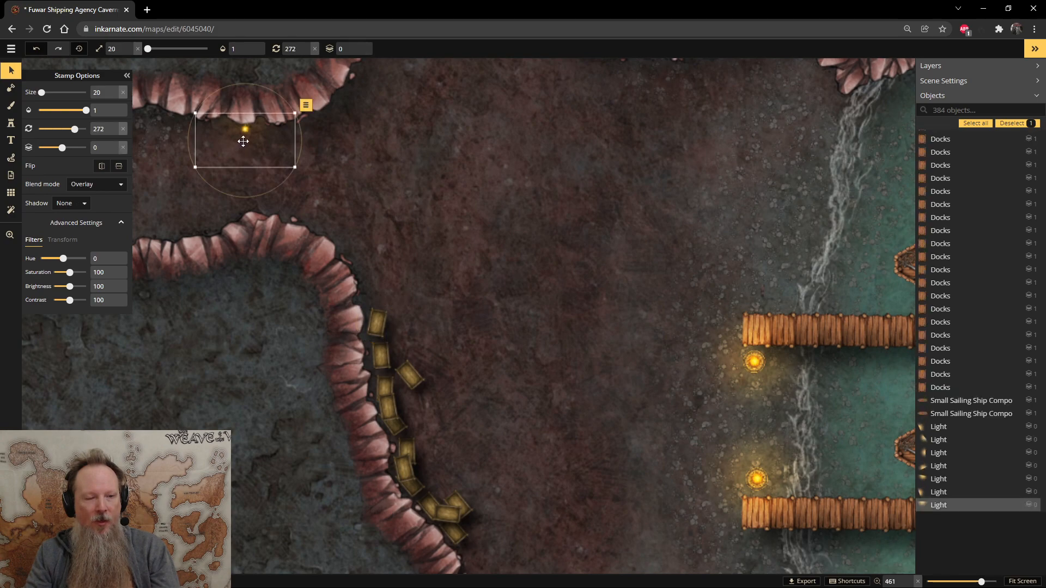
key(ctrl+c)
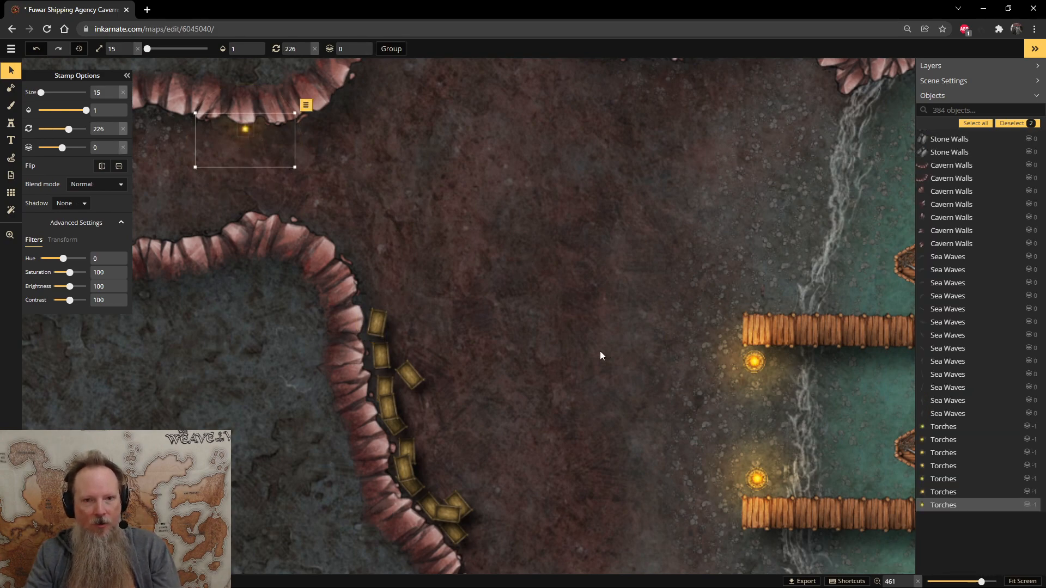
key(ctrl+v)
key(space)
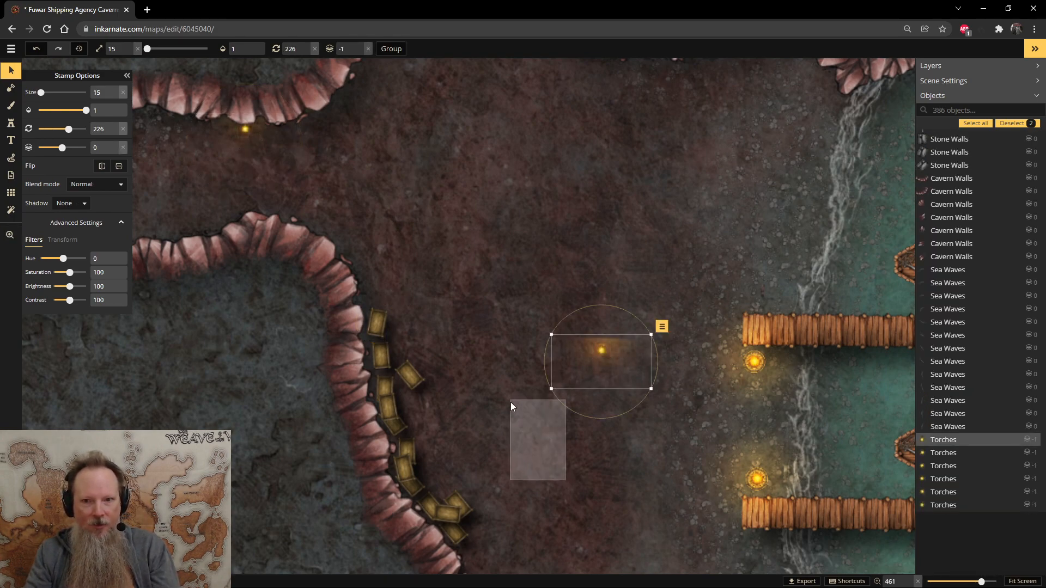
drag(511, 402, 510, 399)
key(space)
drag(570, 472, 449, 208)
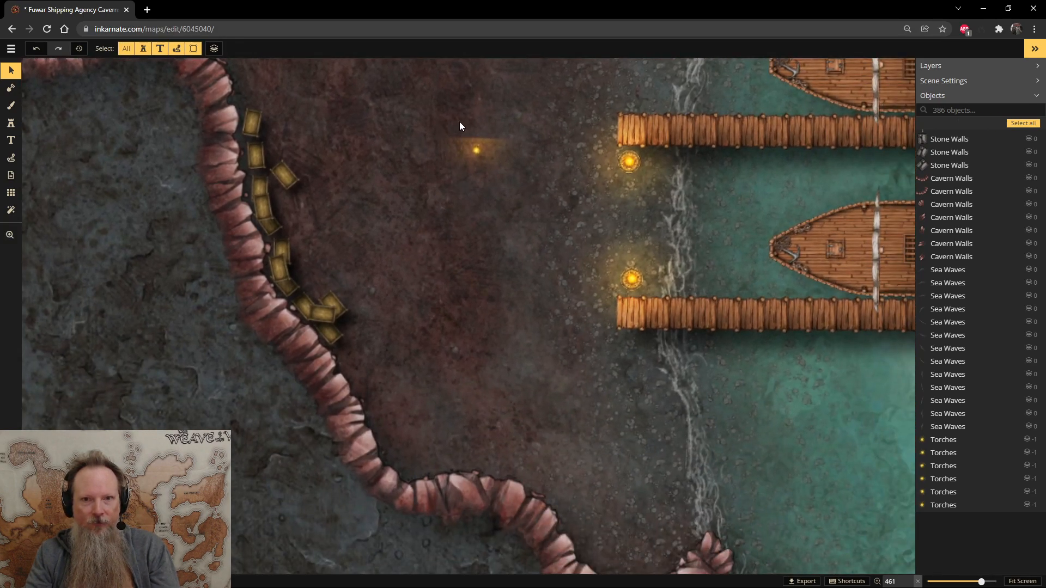
- Move the copied torch and its light to the western wall just south of the box row and rotate them to 93
drag(425, 122, 513, 191)
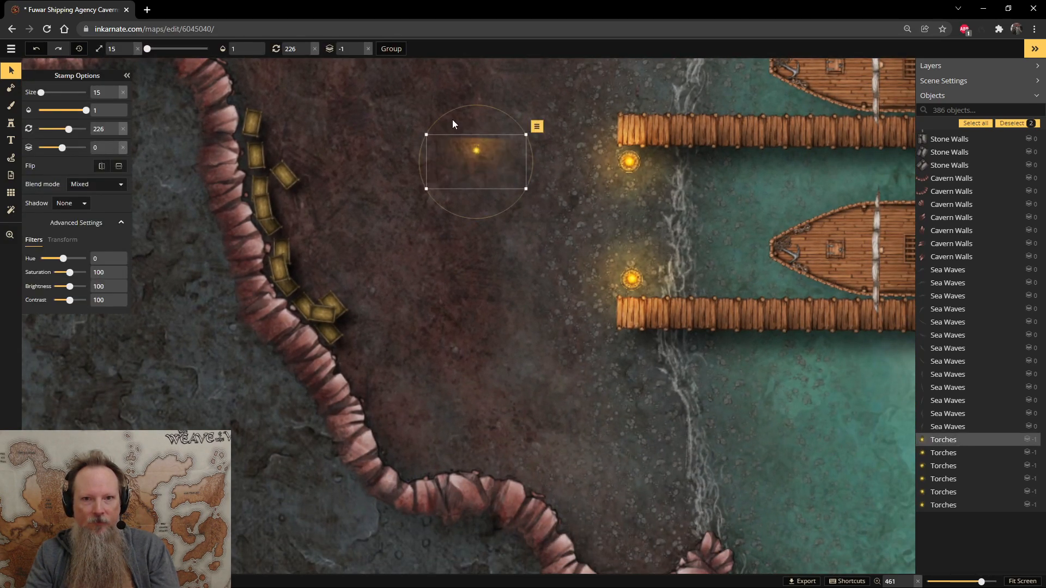
drag(453, 105, 446, 248)
drag(449, 186, 344, 388)
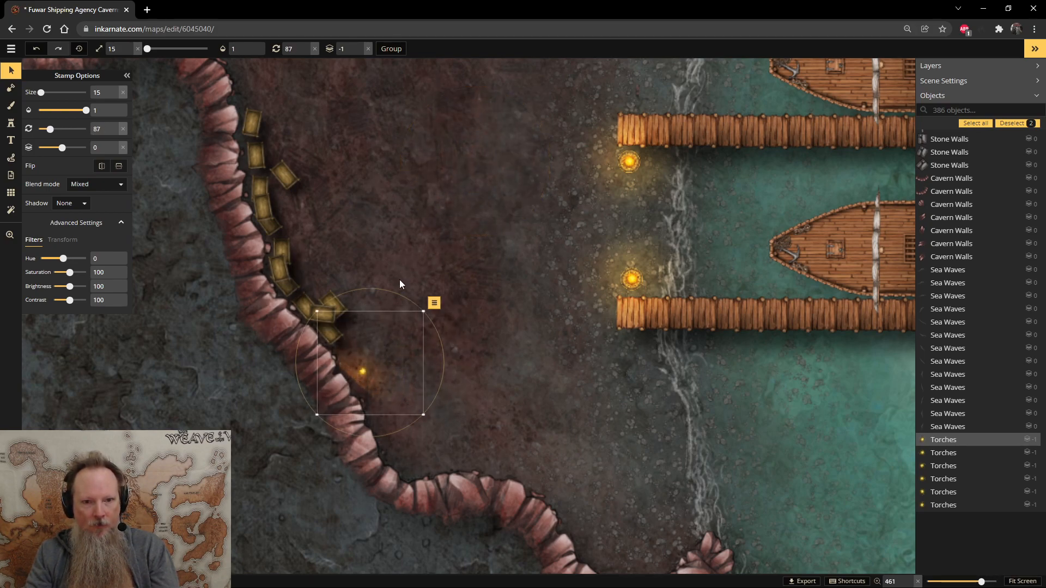
drag(395, 291, 412, 295)
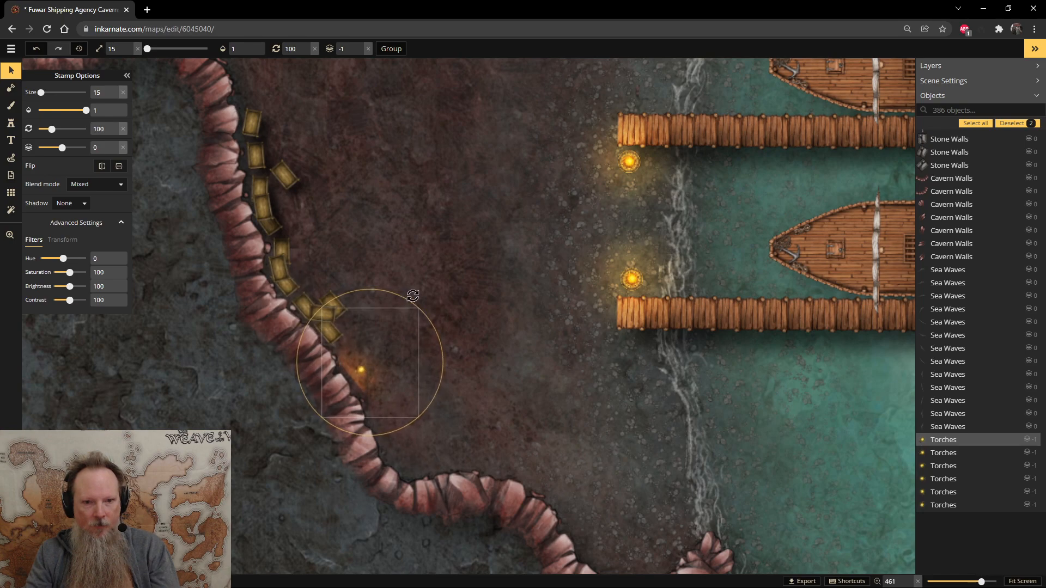
drag(368, 367, 363, 386)
drag(360, 309, 353, 314)
- Paste another torch with its light, place it on the wall corner just north of the box row and rotate it to 114
key(space)
drag(445, 182, 547, 410)
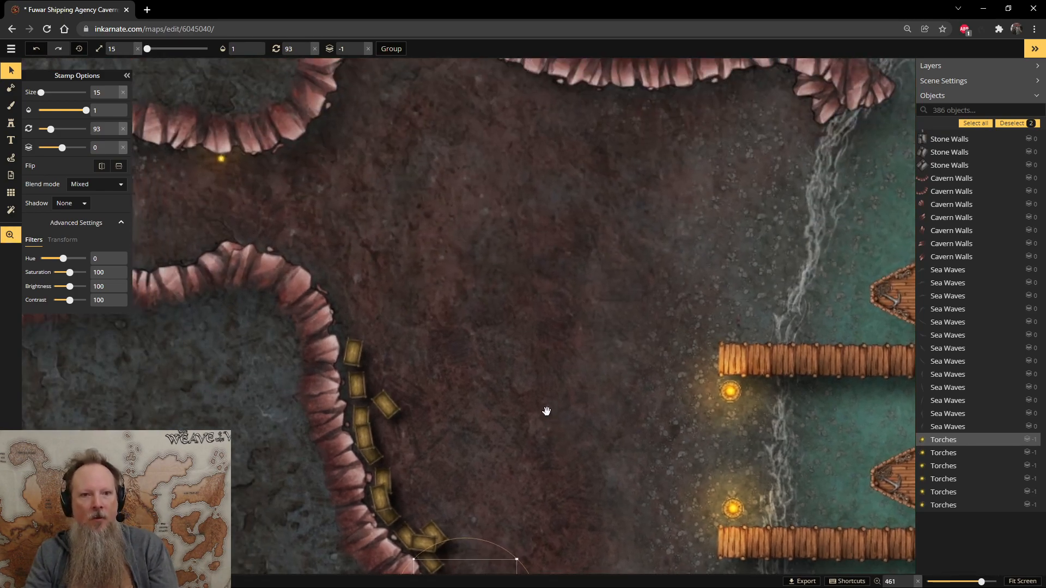
drag(422, 323, 421, 300)
key(space)
drag(565, 390, 508, 415)
key(space)
click(279, 261)
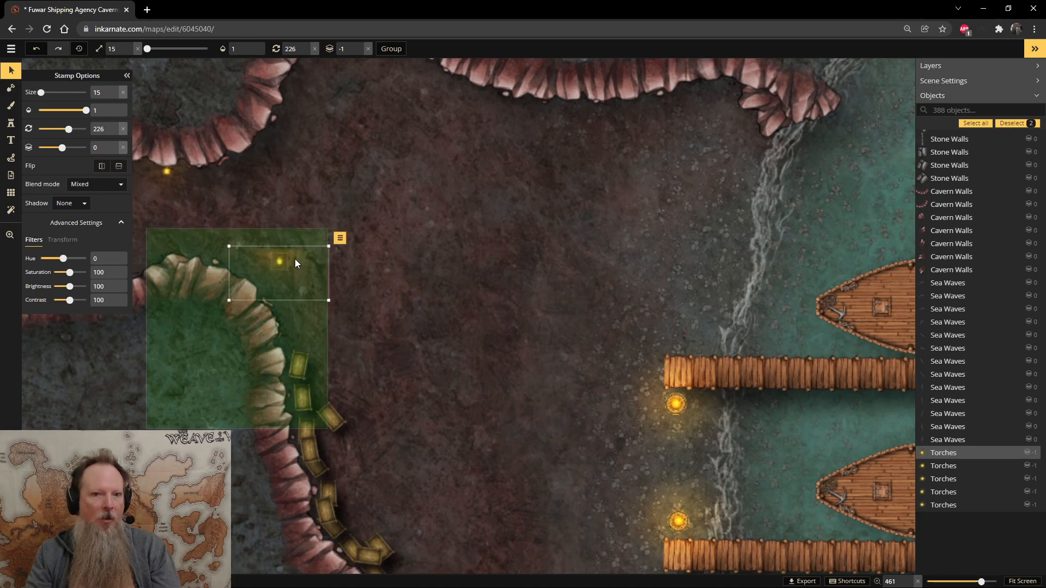
drag(302, 222, 108, 352)
drag(299, 268, 306, 298)
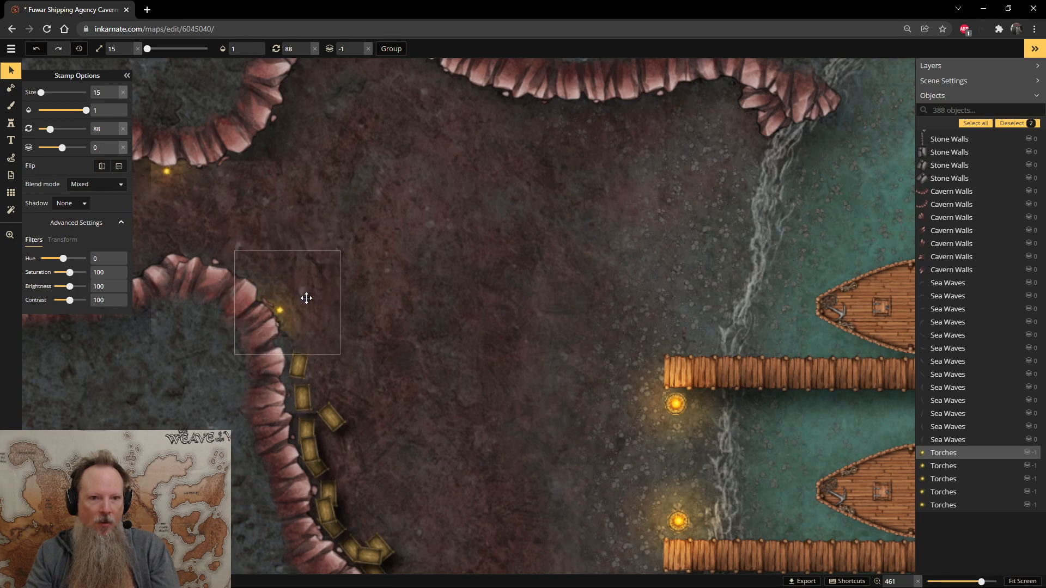
drag(298, 231, 329, 242)
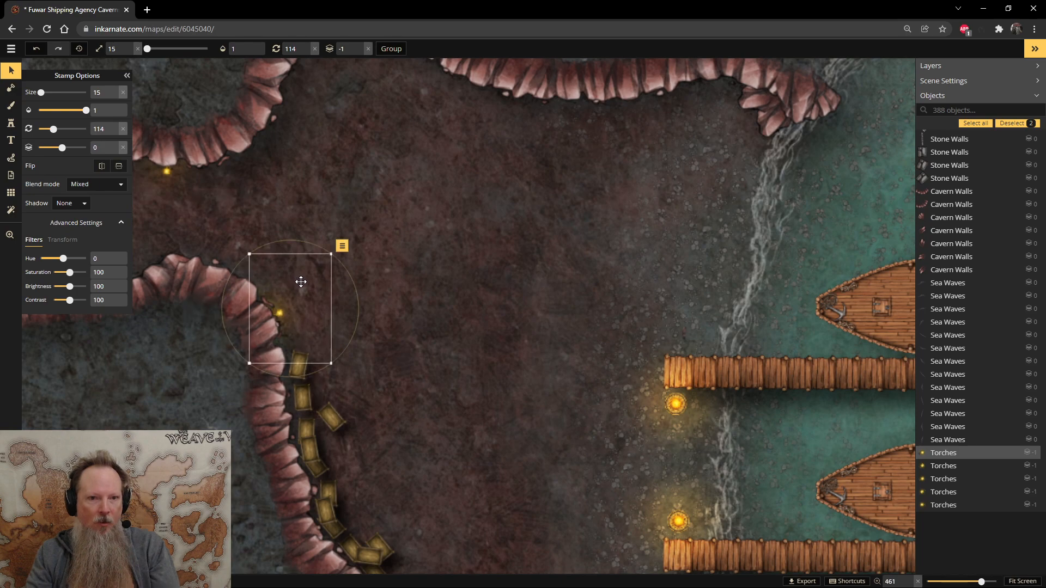
- Copy the crates and wine barrels standing along the storeroom's north wall for use in the harbour cavern
scroll(492, 354, down, 5)
drag(543, 442, 439, 403)
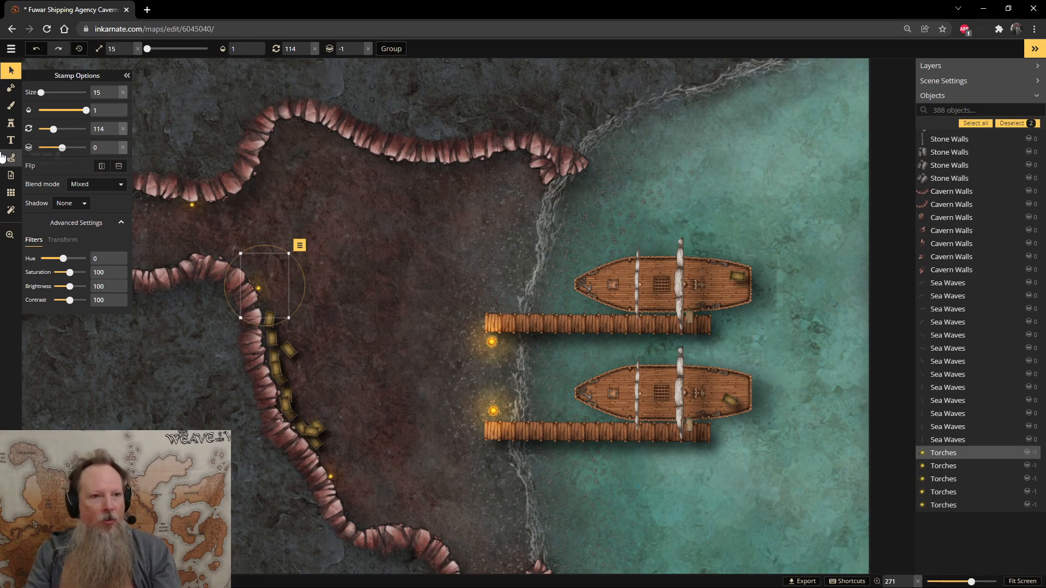
key(space)
drag(151, 409, 659, 445)
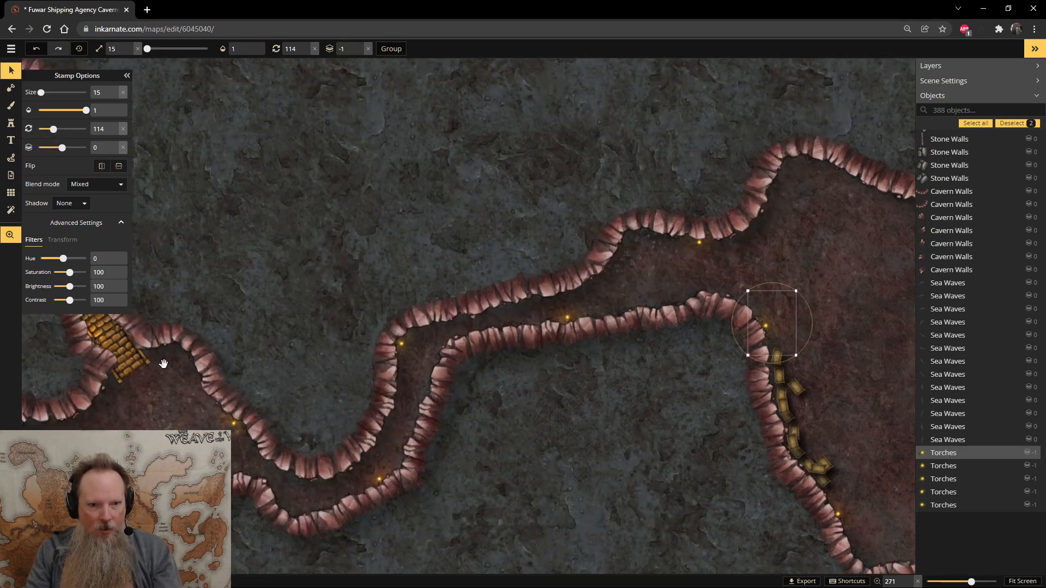
drag(199, 333, 423, 140)
drag(272, 214, 621, 338)
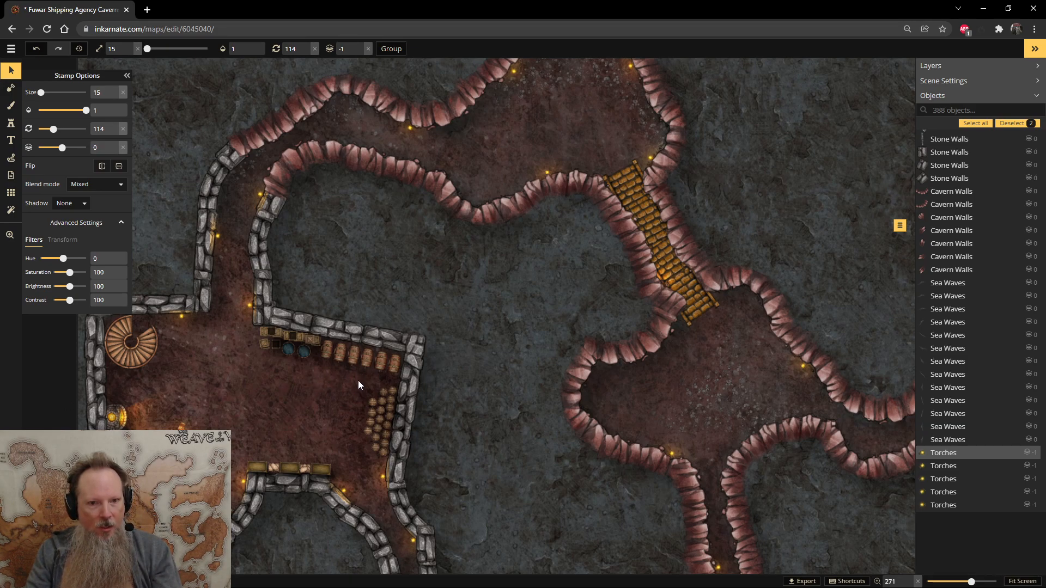
drag(248, 350, 231, 335)
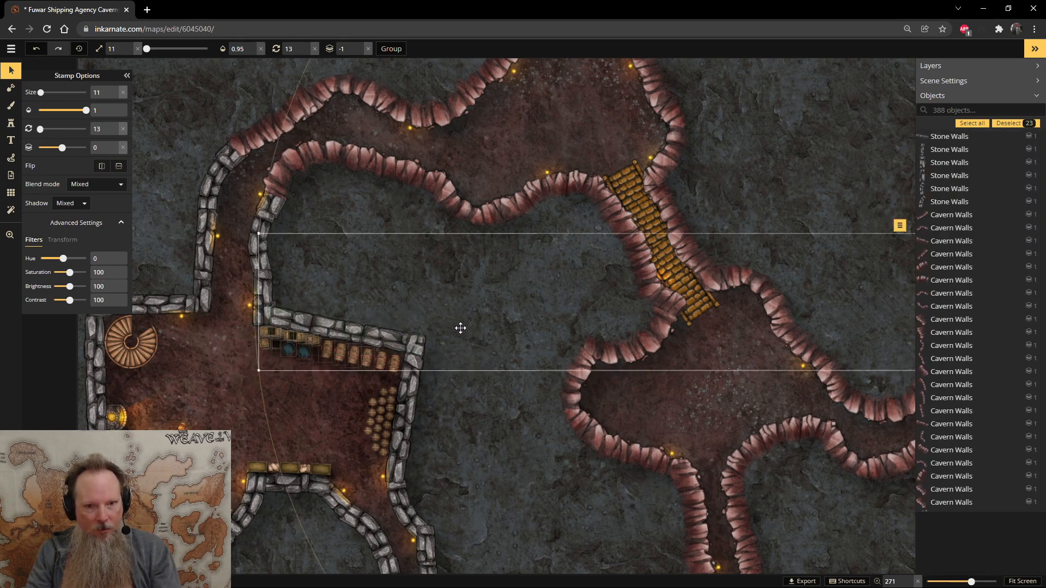
scroll(639, 303, down, 3)
key(space)
drag(766, 403, 161, 329)
click(590, 251)
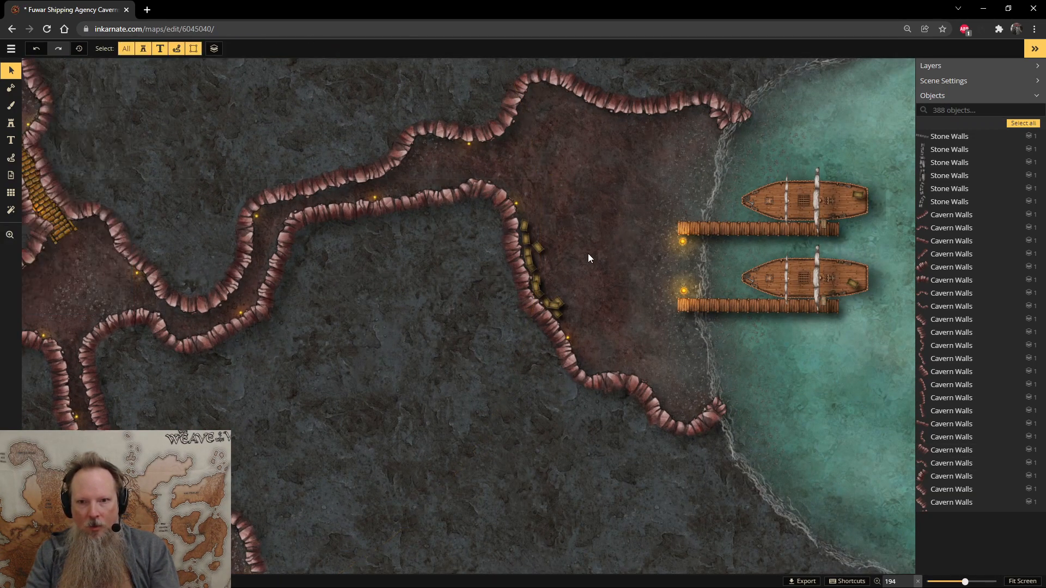
scroll(582, 269, up, 5)
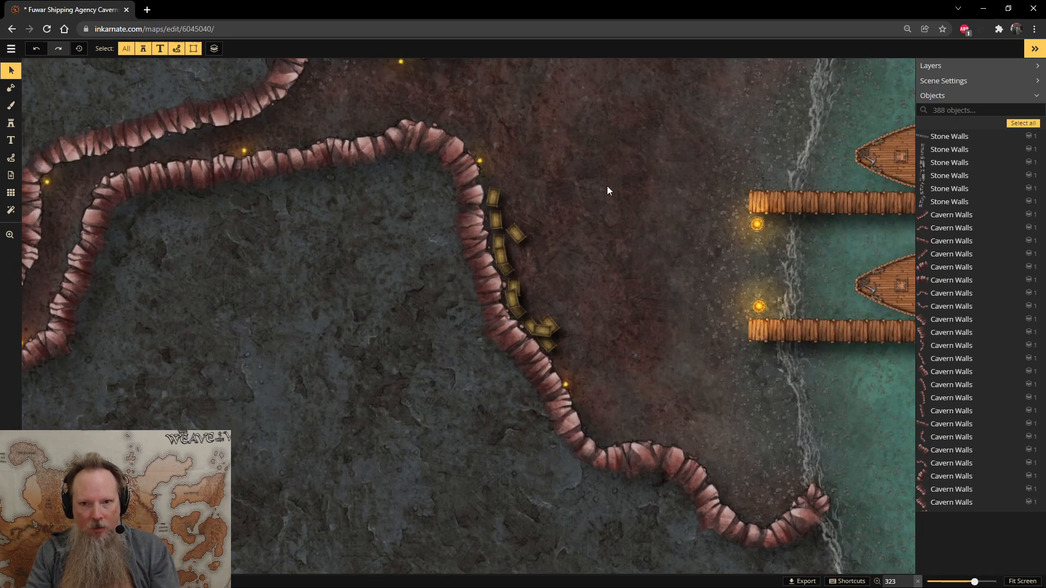
key(ctrl+v)
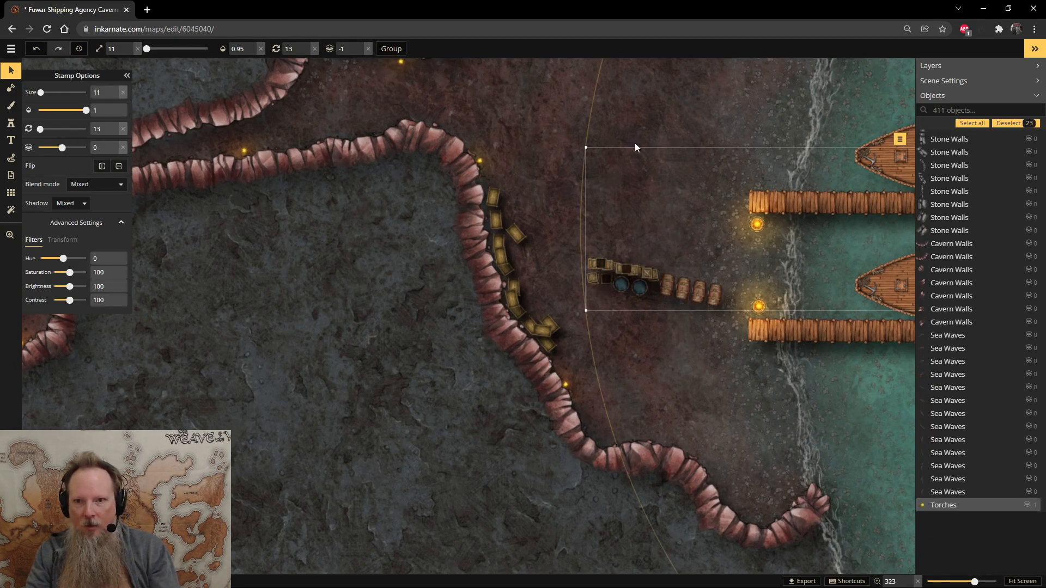
drag(585, 137, 561, 127)
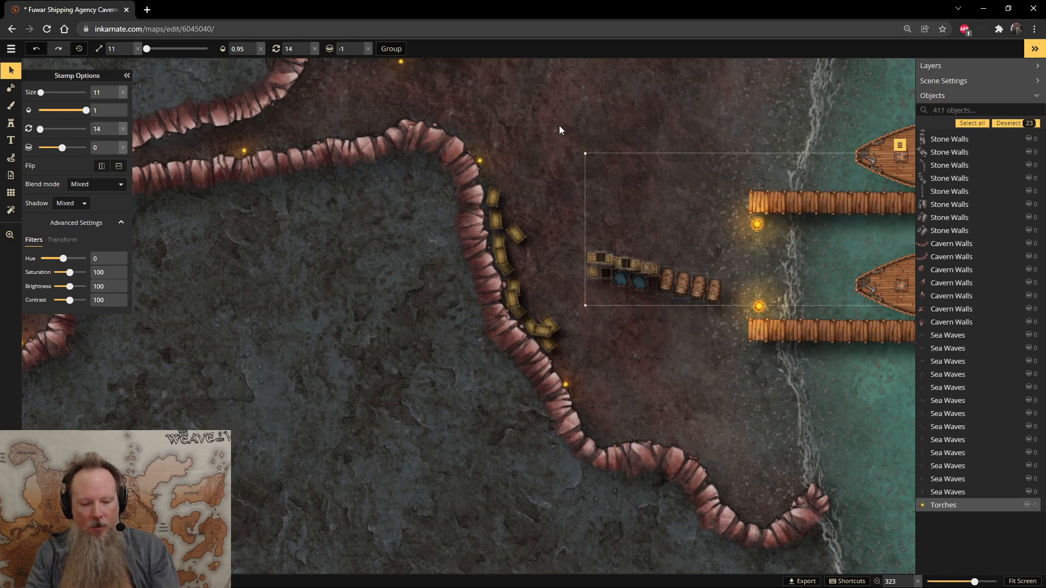
key(ctrl+z)
key(ctrl+z)
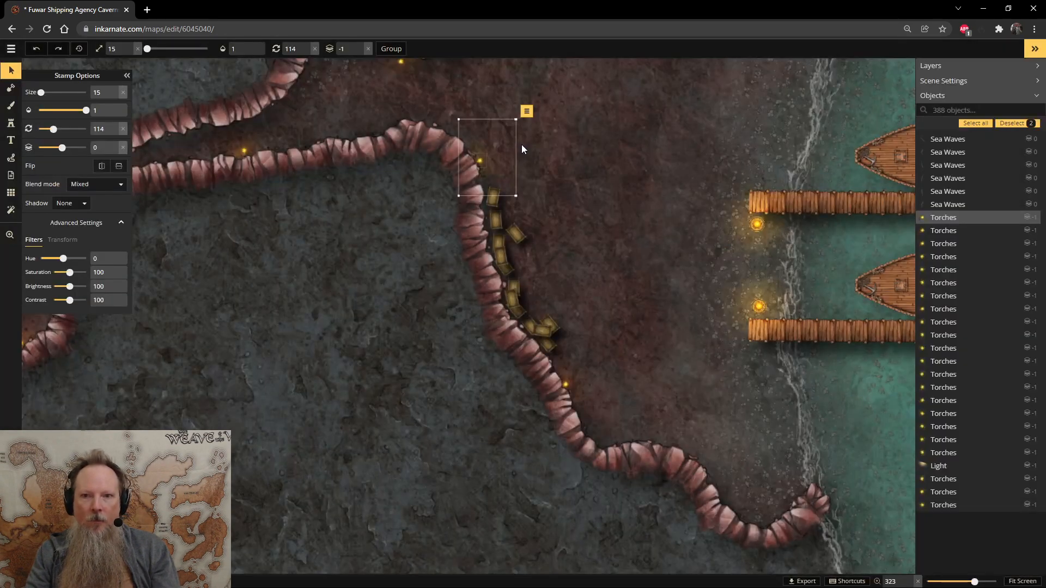
- Paste the copied crates and barrels onto the cavern floor and place one wine barrel, rotated to 282, at the box row's northern end
key(ctrl+v)
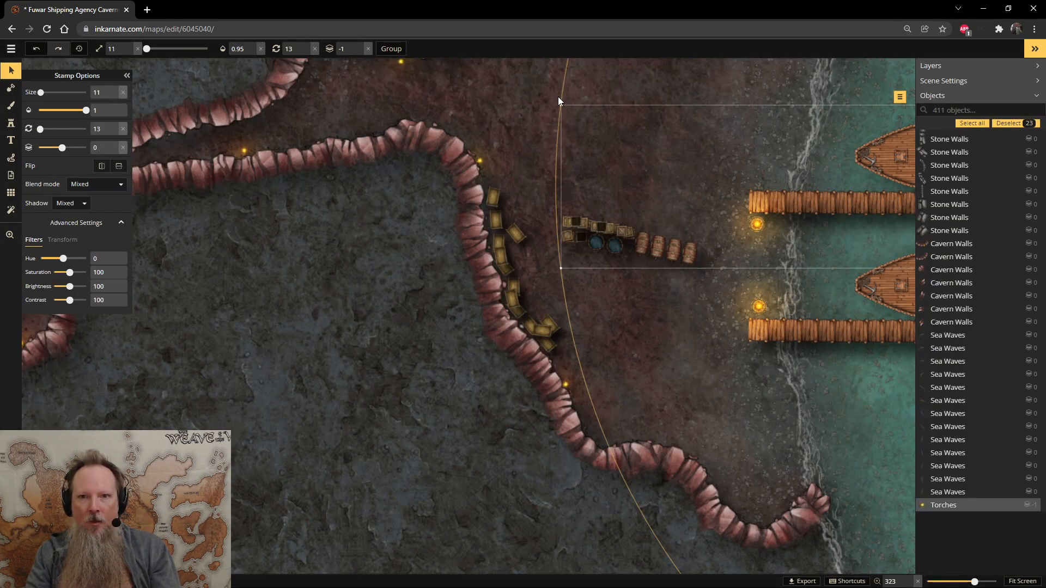
drag(562, 87, 550, 107)
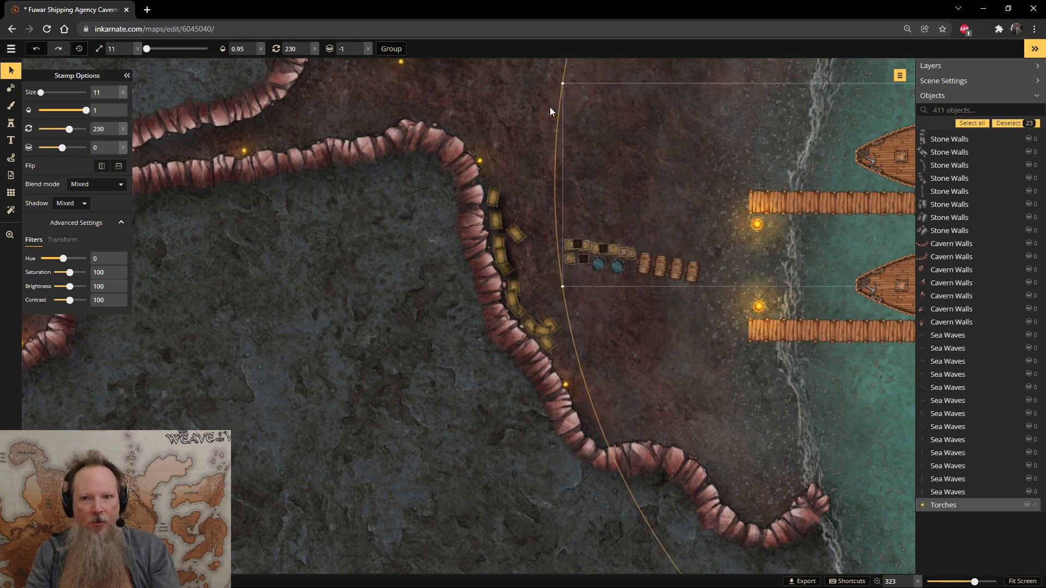
click(661, 265)
scroll(596, 194, up, 2)
drag(676, 277, 486, 172)
- Move two of the pasted wine barrels to the box row's southern end, rotating the lower one to 232 and the upper one to 213
click(715, 284)
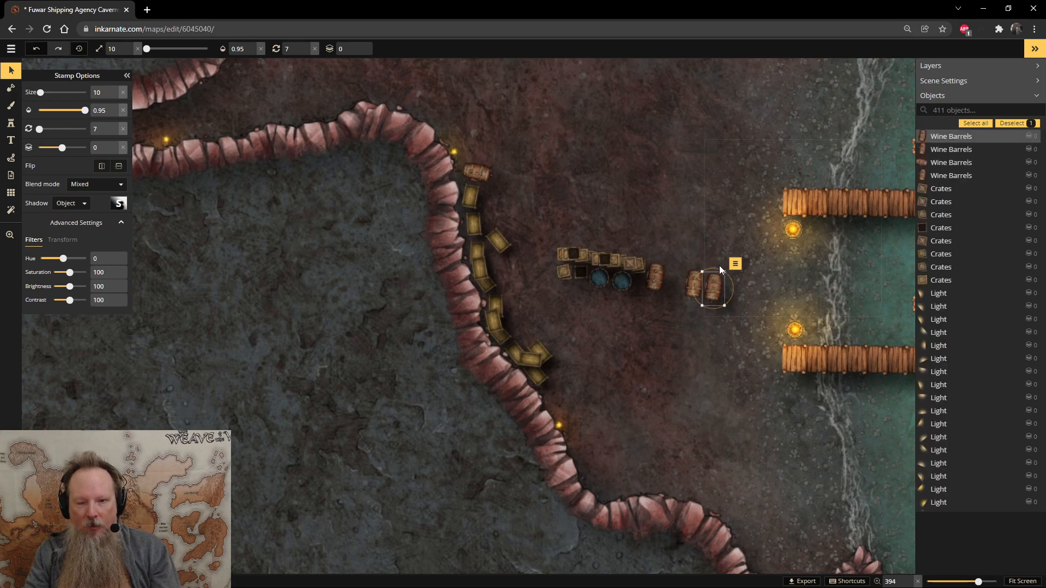
drag(718, 267, 555, 398)
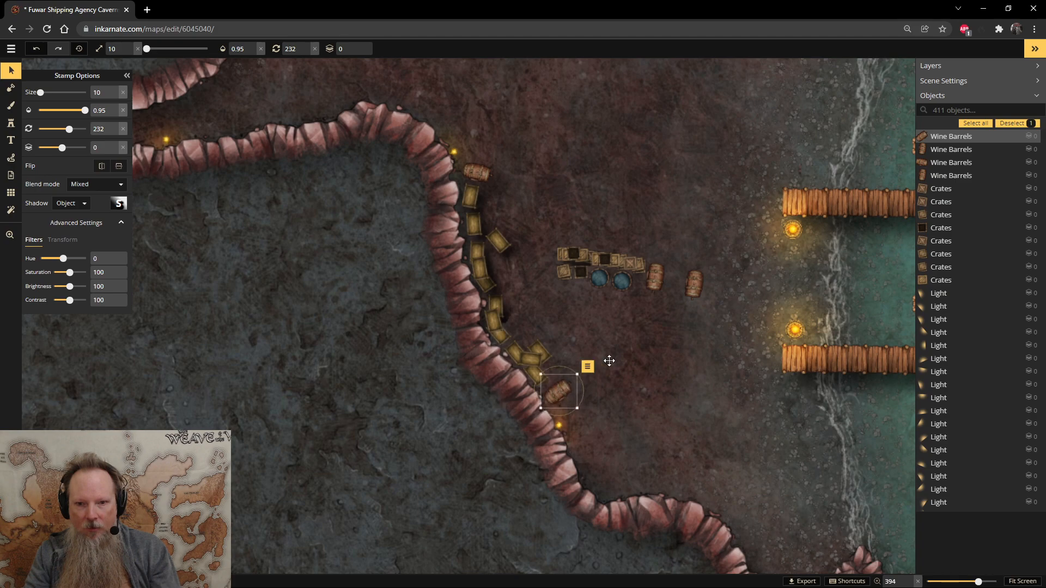
click(694, 285)
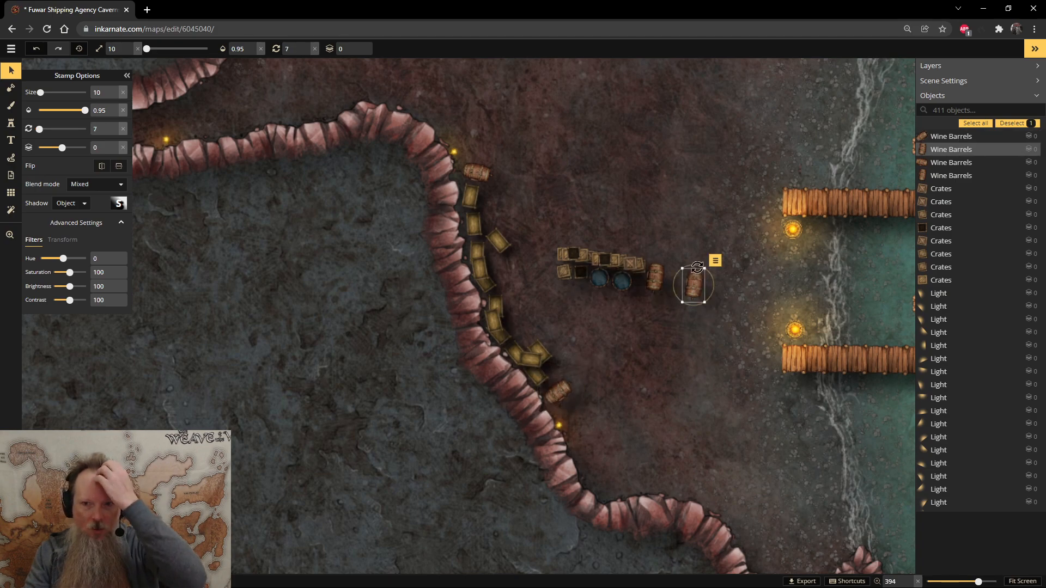
drag(675, 315, 568, 363)
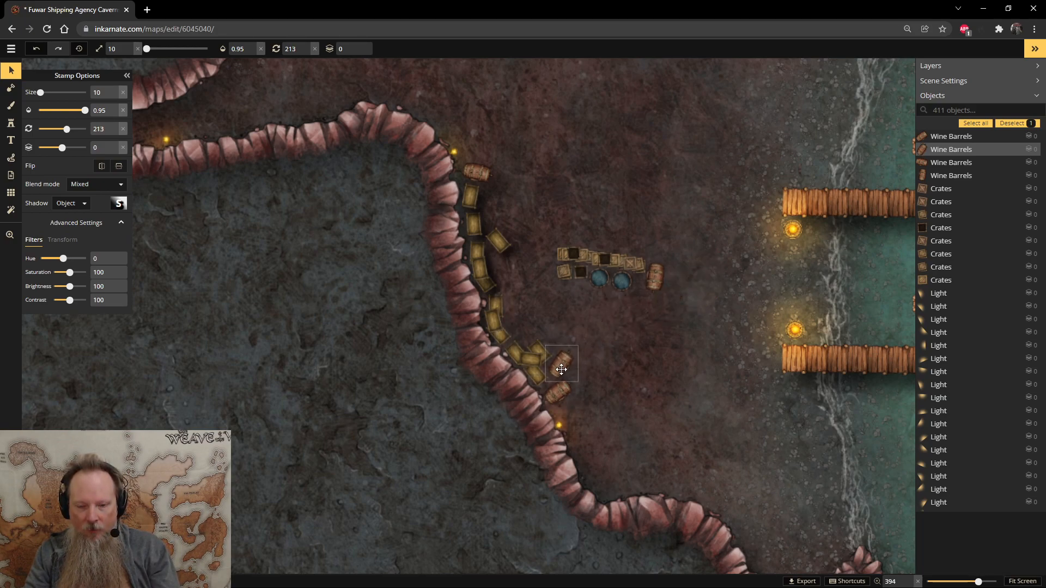
- Move the remaining pasted wine barrel beside the boxes at the row's northern end and rotate it to 200
click(481, 174)
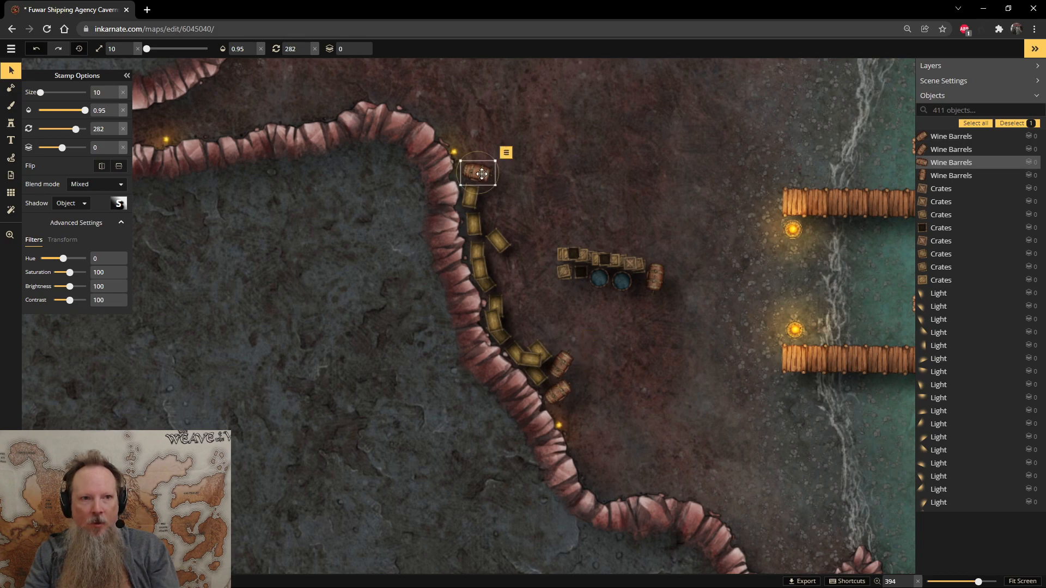
click(570, 369)
click(567, 401)
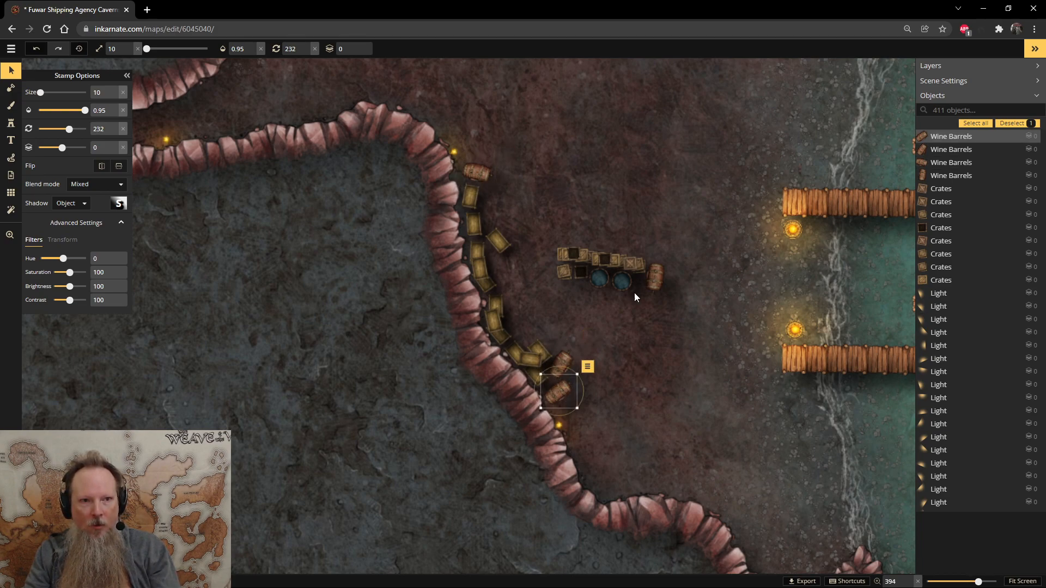
click(652, 279)
drag(654, 273, 526, 245)
drag(537, 204, 495, 204)
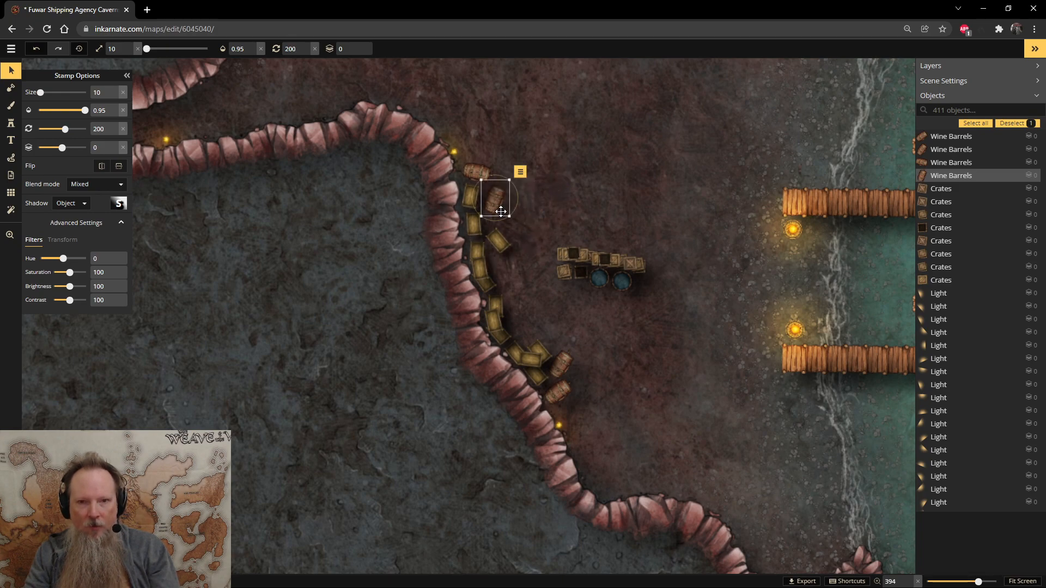
- Move the two pasted water barrels against the box row, one at its southern bend and one beside the middle boxes
drag(599, 281, 527, 335)
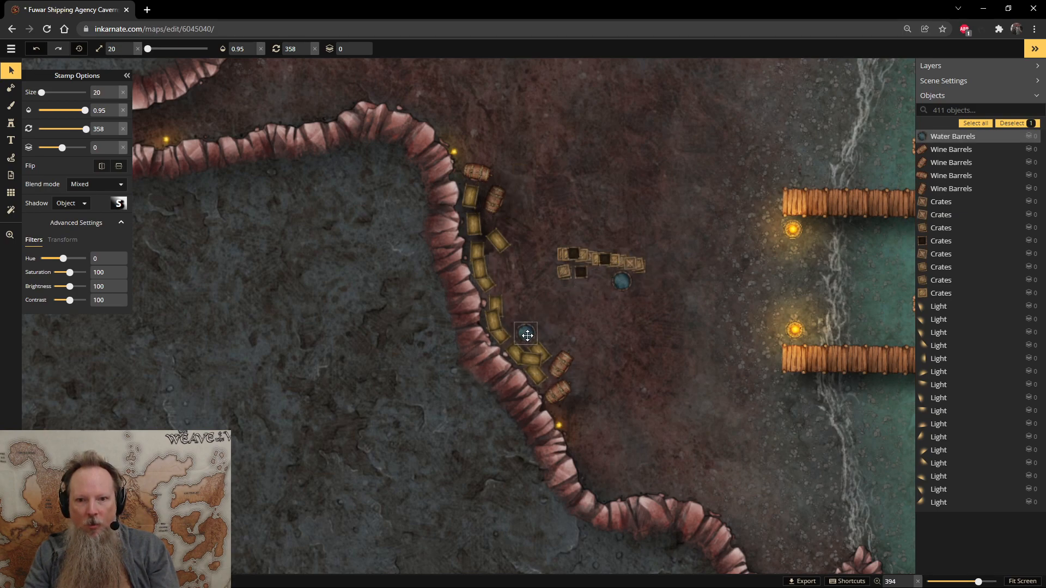
drag(622, 281, 503, 269)
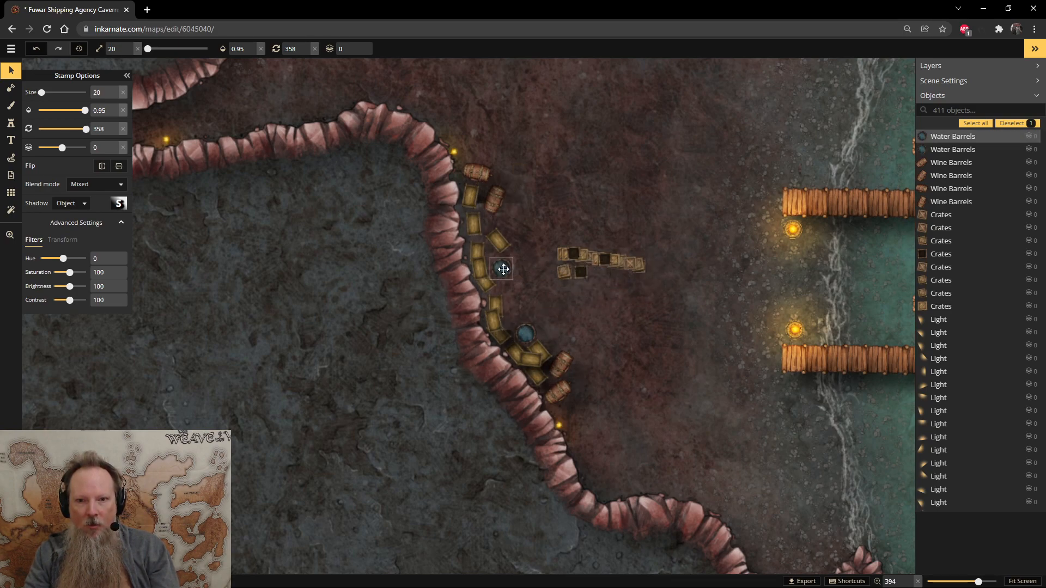
click(592, 278)
drag(539, 227, 656, 295)
click(639, 311)
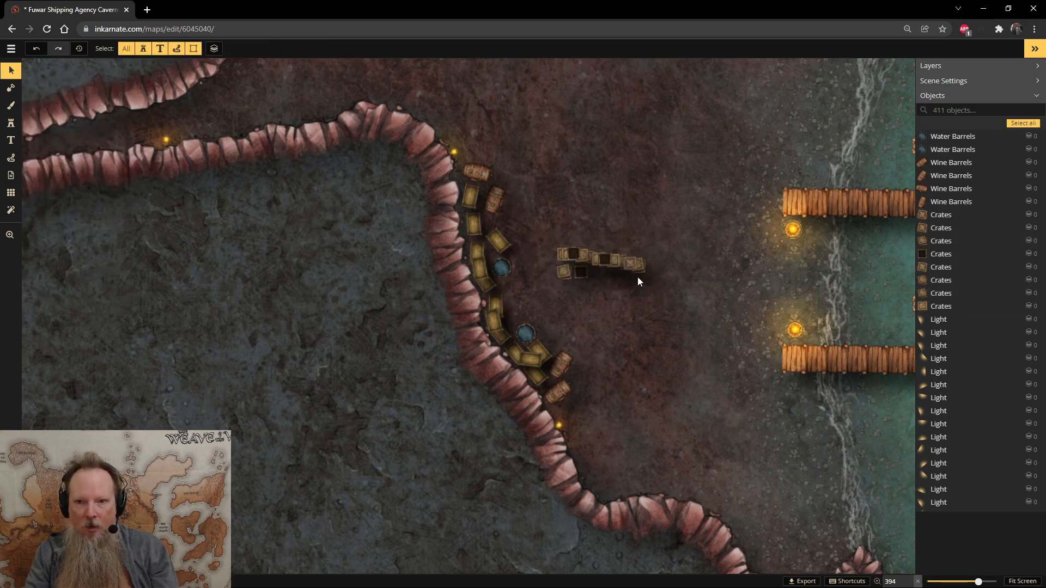
- Split the pasted crates into three clusters and place the four-crate cluster between the two water barrels, rotated to 250
drag(625, 263, 597, 201)
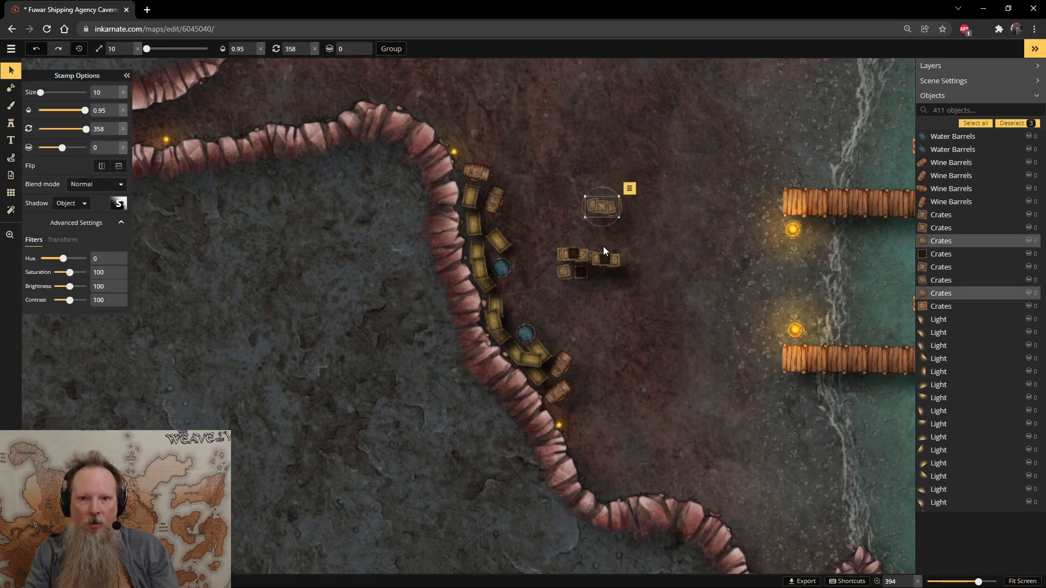
drag(619, 266, 664, 281)
drag(552, 234, 604, 294)
drag(560, 240, 546, 276)
drag(535, 283, 538, 286)
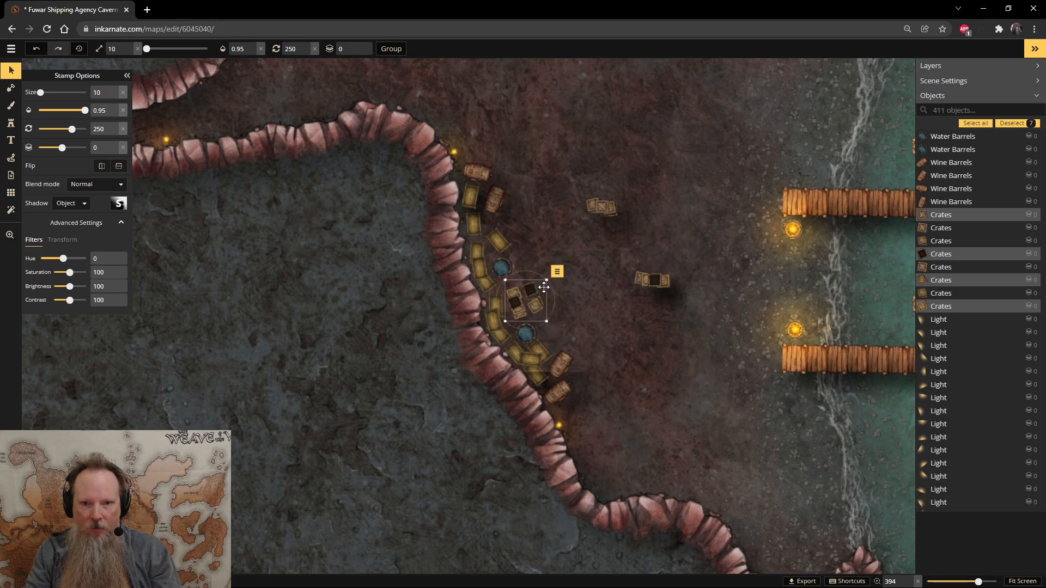
- Place the small eastern crate cluster below the northern wine barrels rotated to 69, and the last three crates over the adjacent boxes rotated to 53
click(653, 279)
mouse_move(628, 253)
mouse_down()
mouse_move(659, 282)
mouse_move(674, 275)
mouse_move(608, 288)
mouse_move(568, 313)
mouse_move(557, 252)
mouse_move(525, 229)
mouse_move(522, 208)
mouse_up()
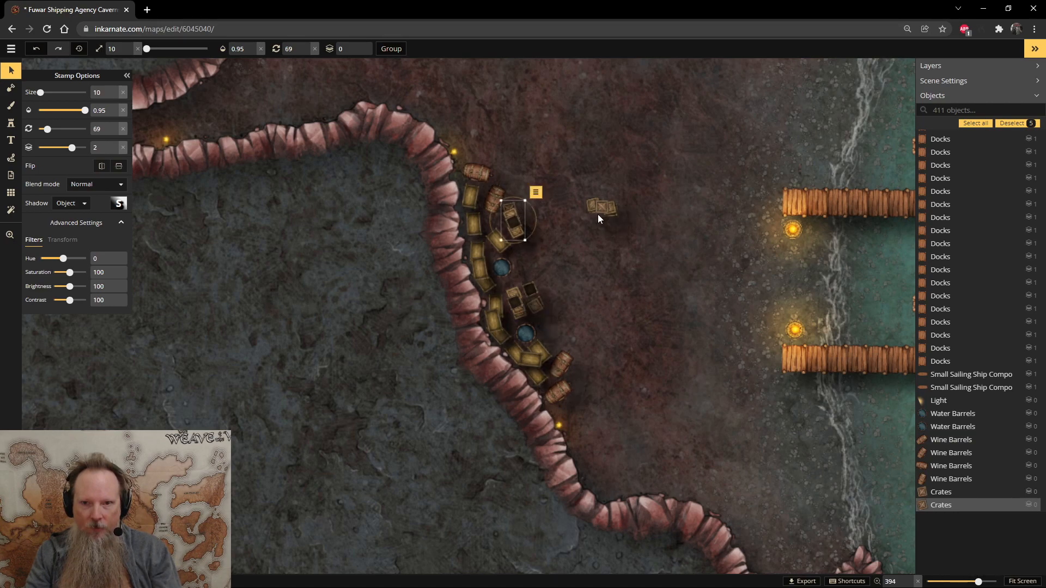
click(599, 207)
drag(603, 184, 639, 226)
drag(604, 187, 485, 232)
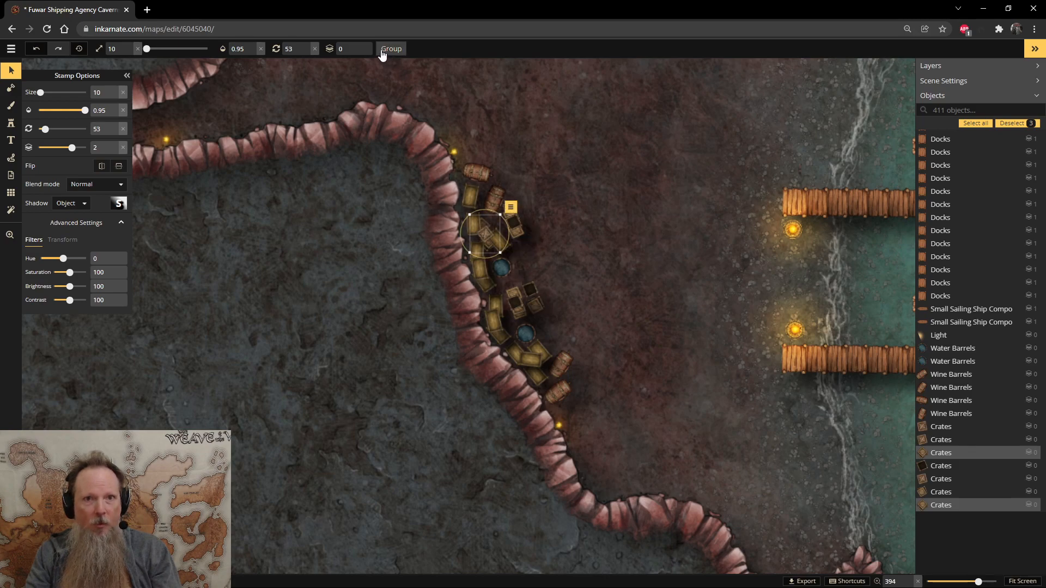
- Put the three crates lying over the northern boxes on layer 1 and rotate them to 36
click(360, 47)
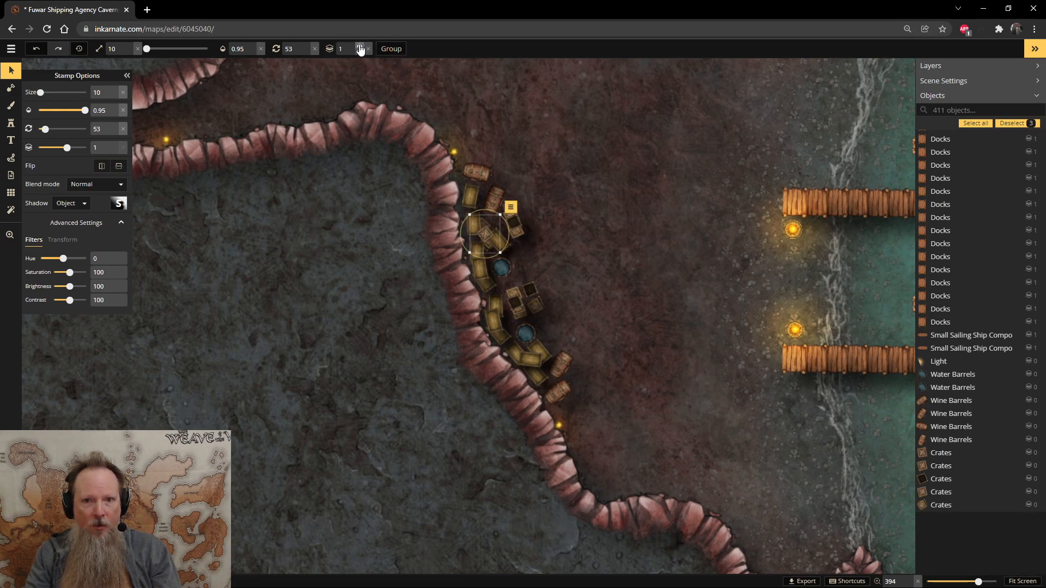
click(361, 46)
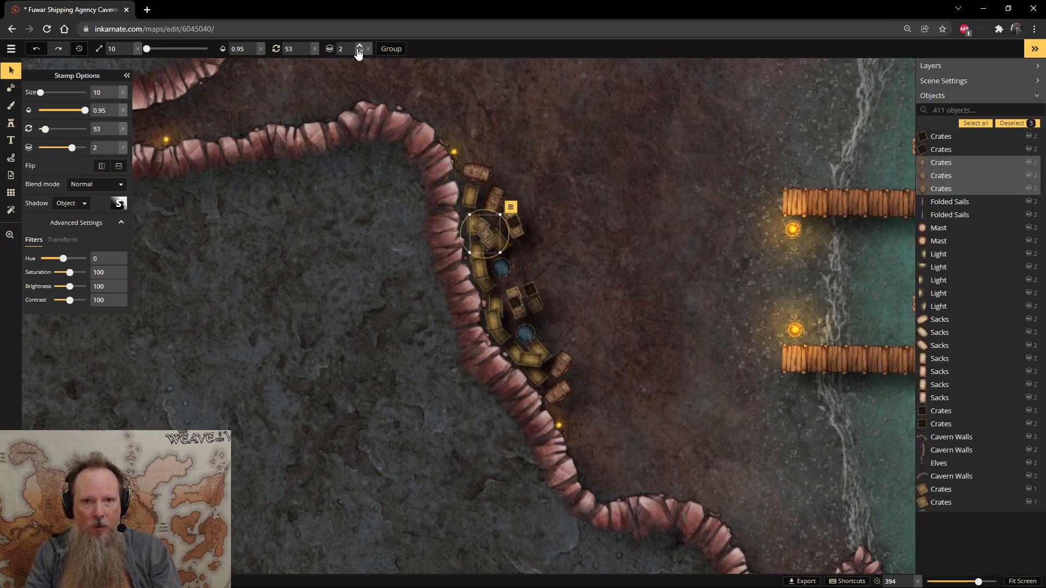
click(360, 52)
drag(491, 214, 486, 215)
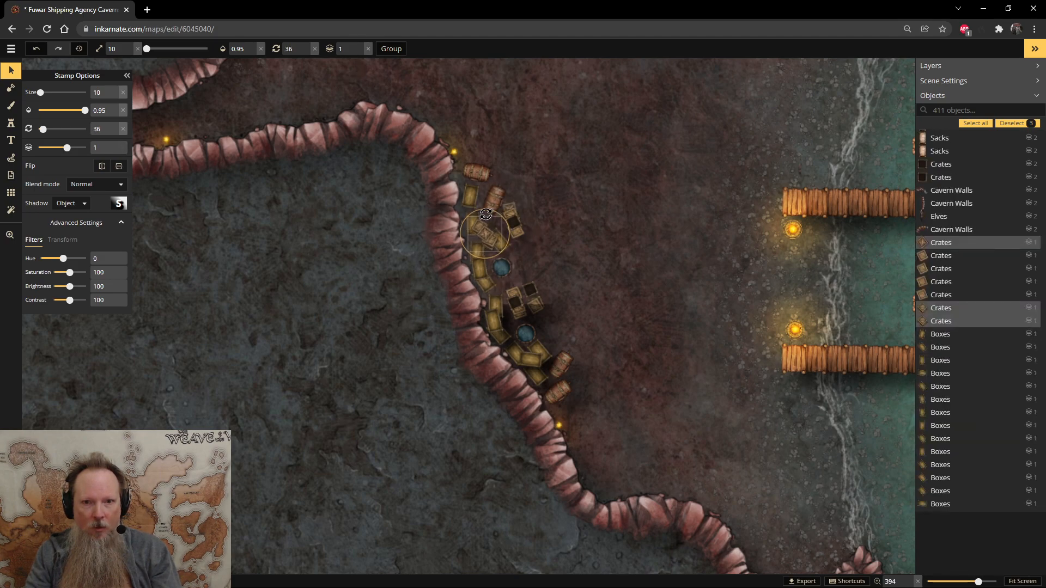
click(646, 227)
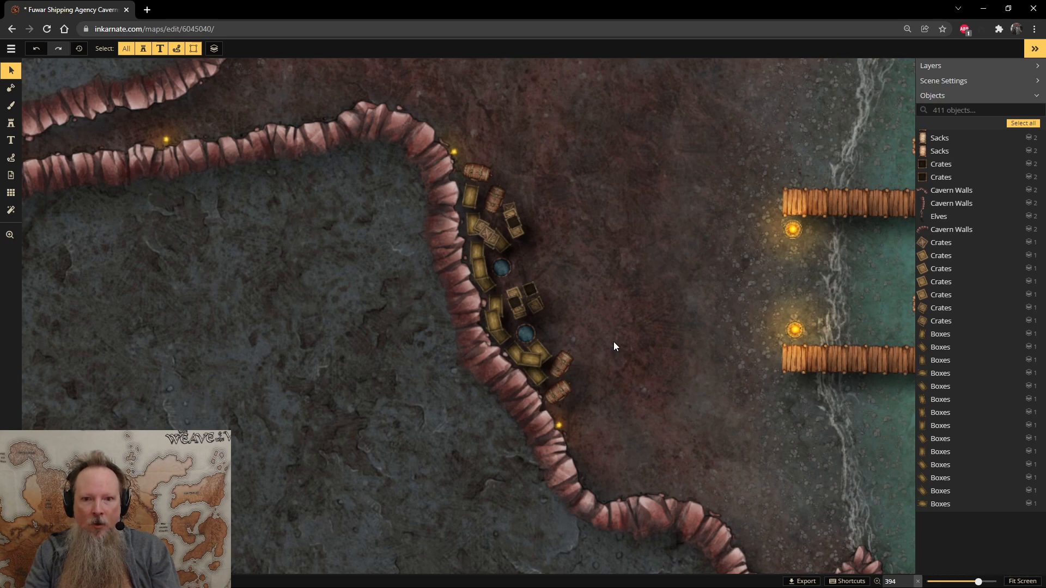
scroll(614, 338, down, 3)
scroll(614, 341, down, 5)
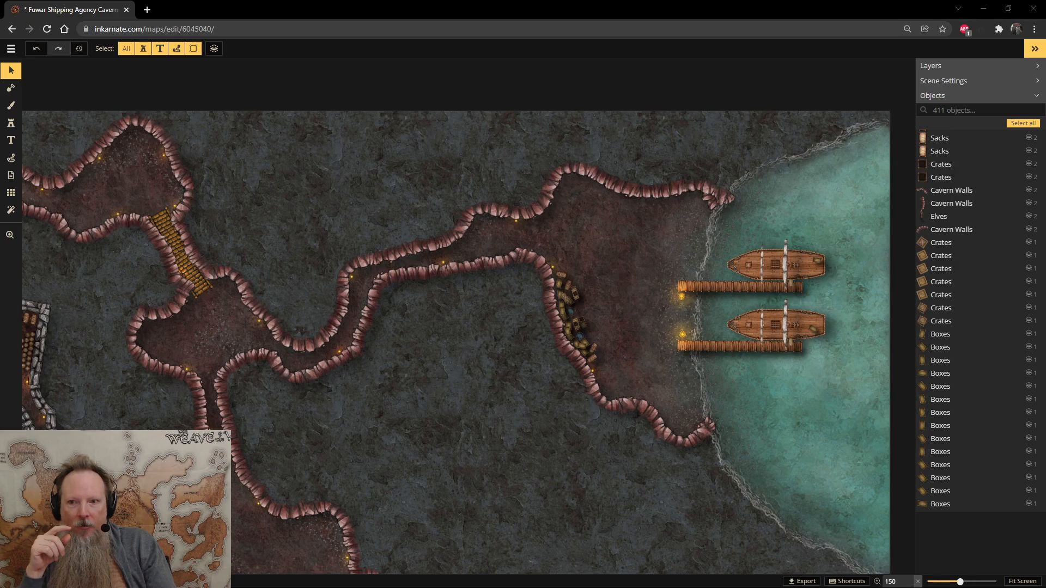
click(614, 357)
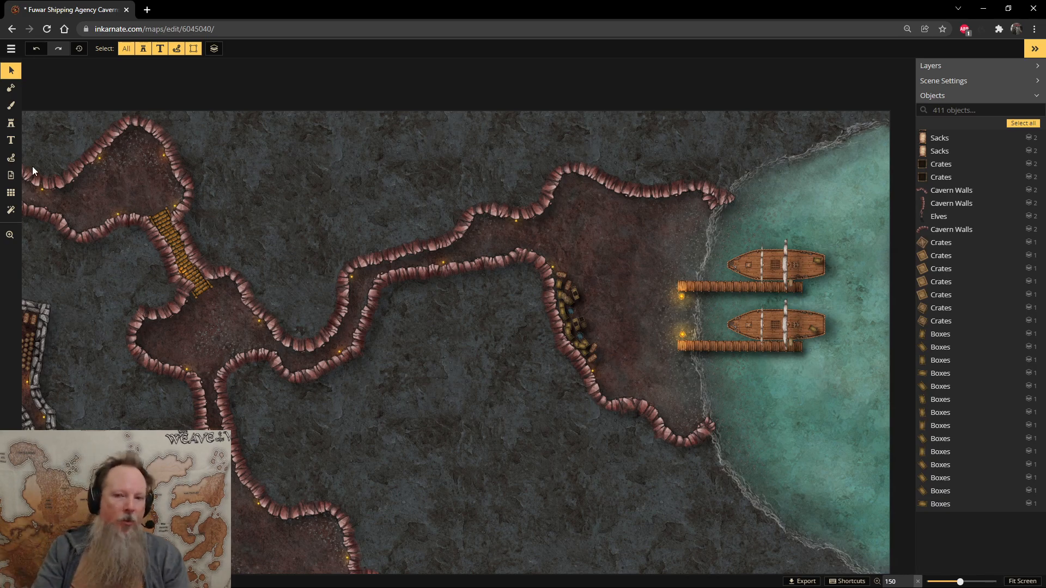
- Open the stamp catalog and search it for "fire"
click(11, 123)
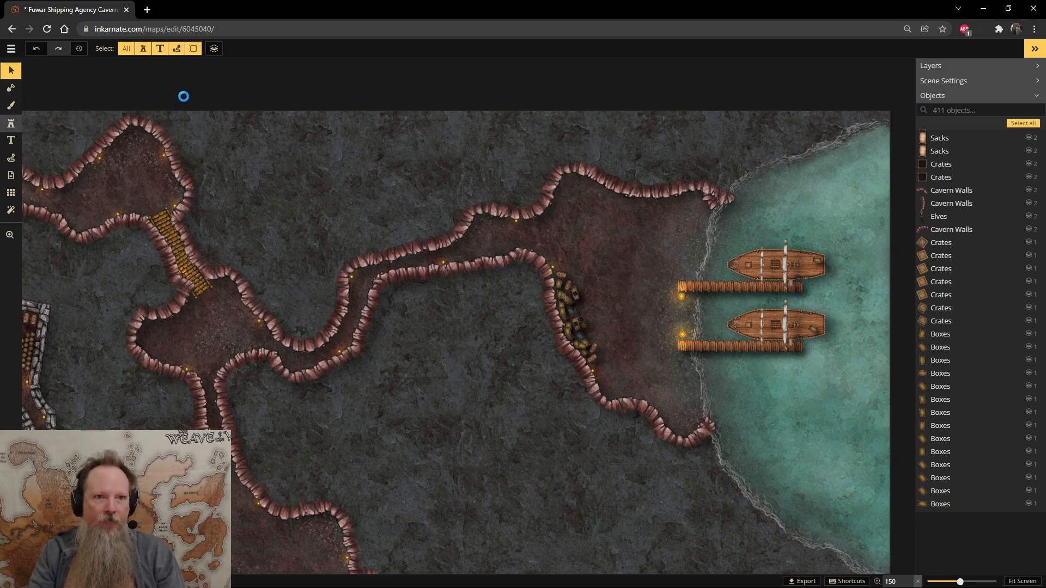
click(46, 147)
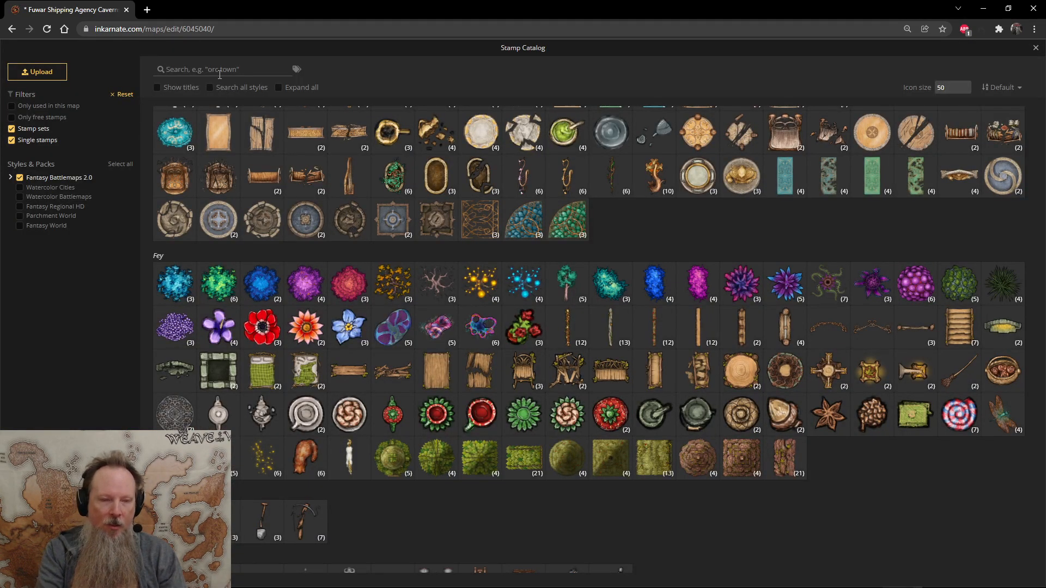
text(fire)
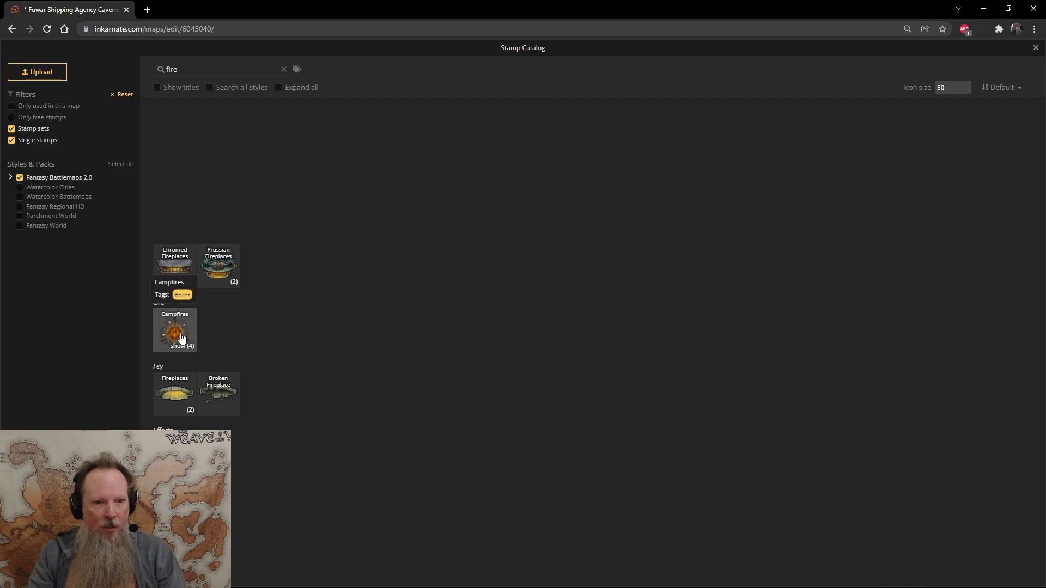
- Search the stamp catalog for "camp" instead and choose the burning variant of the Camp set's Campfires stamp
click(205, 69)
key(BackSpace)
key(BackSpace)
key(BackSpace)
key(BackSpace)
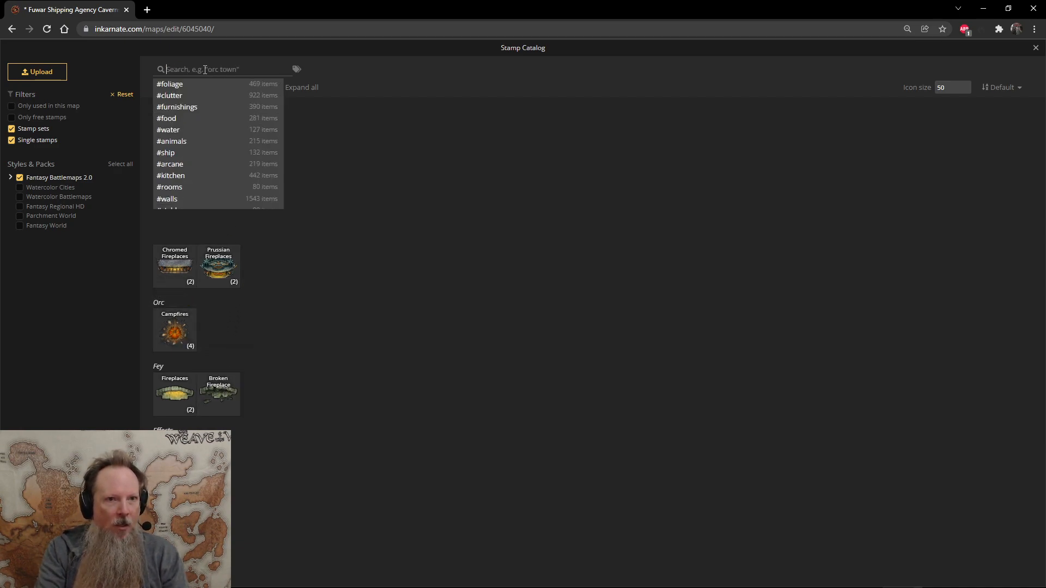
text(camp)
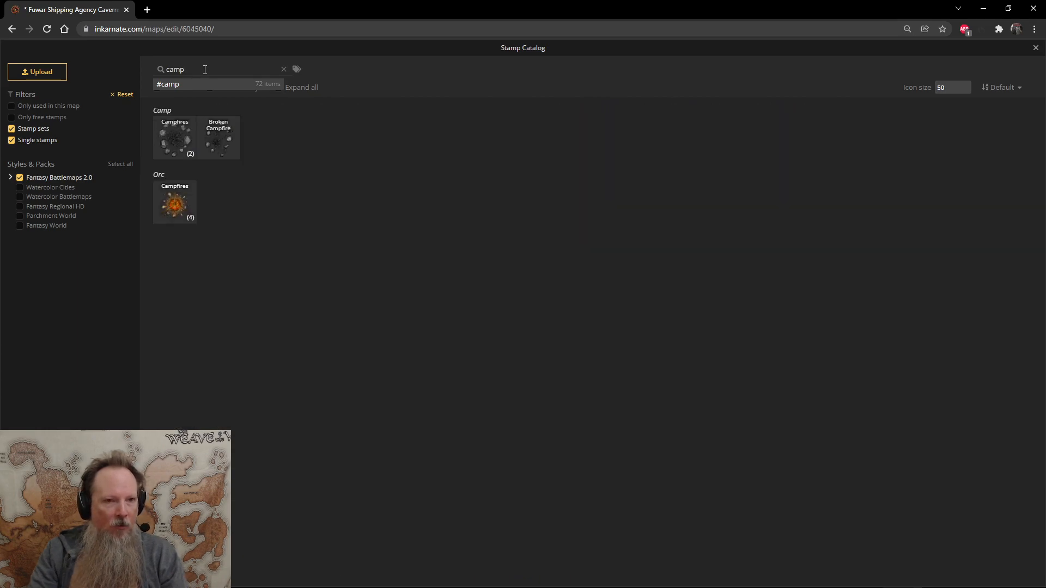
click(181, 146)
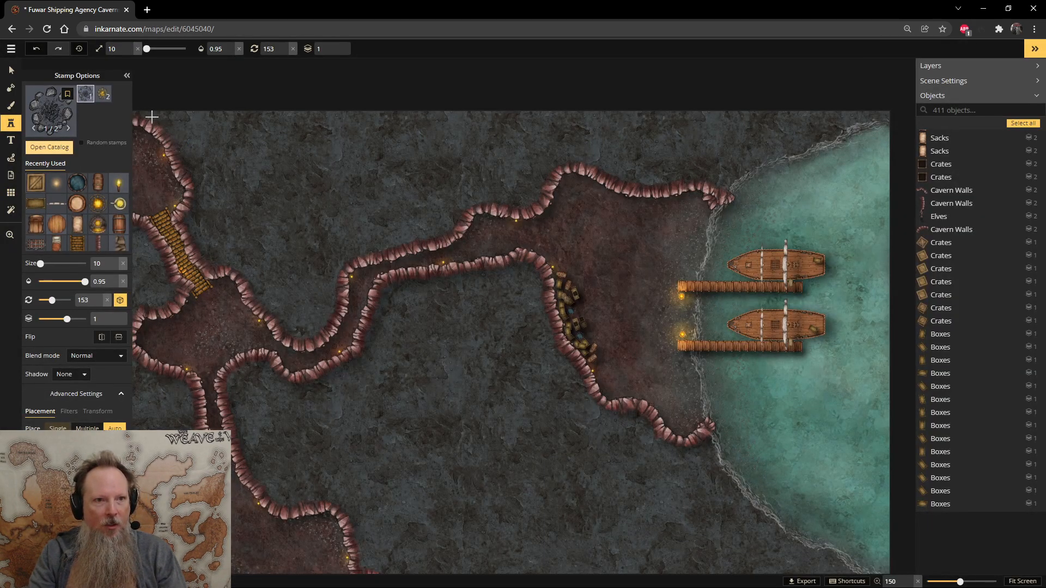
click(102, 94)
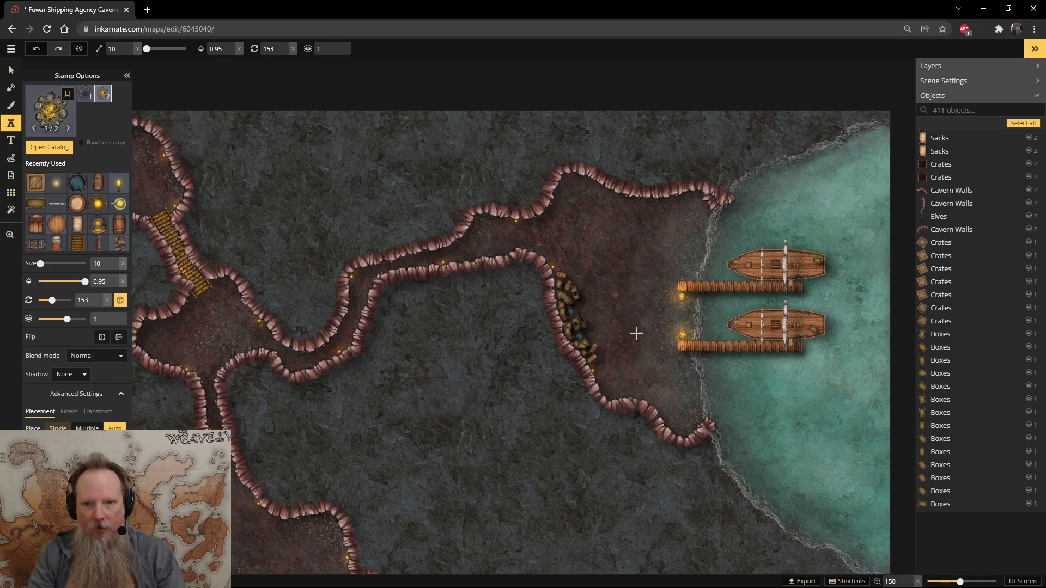
- Place one size 10 campfire on the harbour cavern floor just east of the crates and water barrels
scroll(625, 316, up, 4)
scroll(624, 308, up, 2)
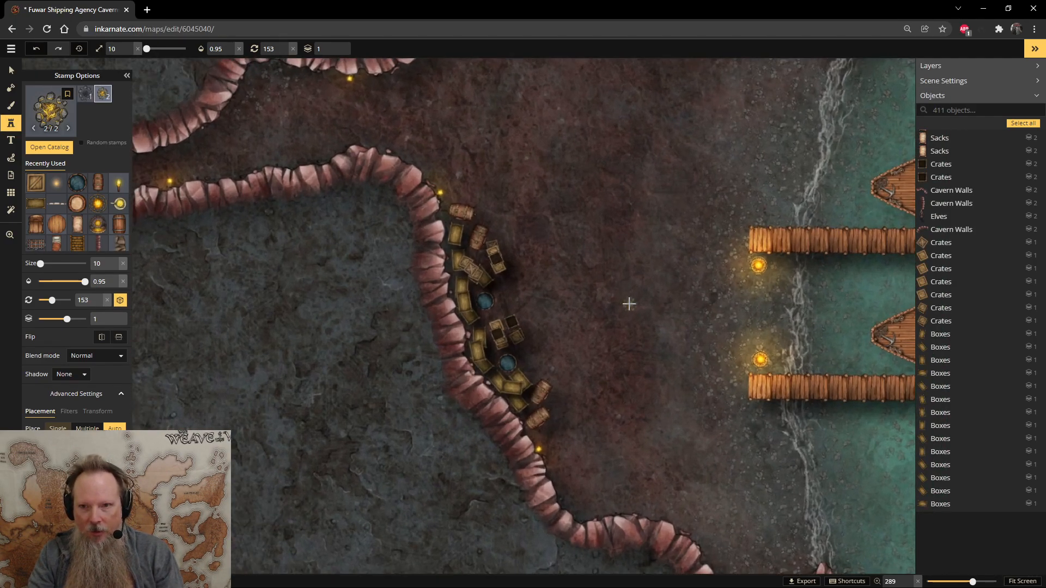
scroll(750, 209, up, 2)
scroll(749, 209, up, 3)
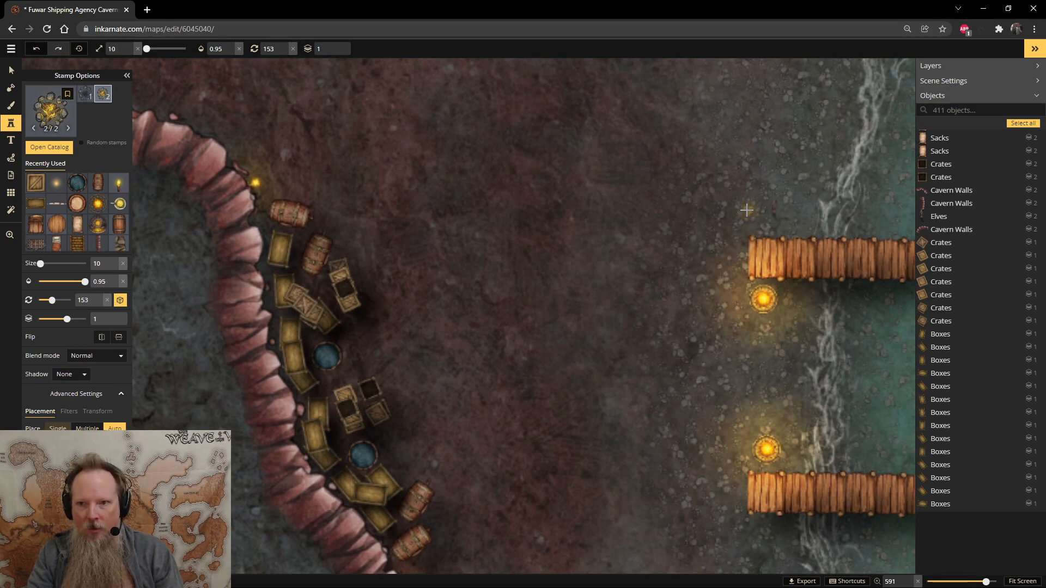
click(426, 336)
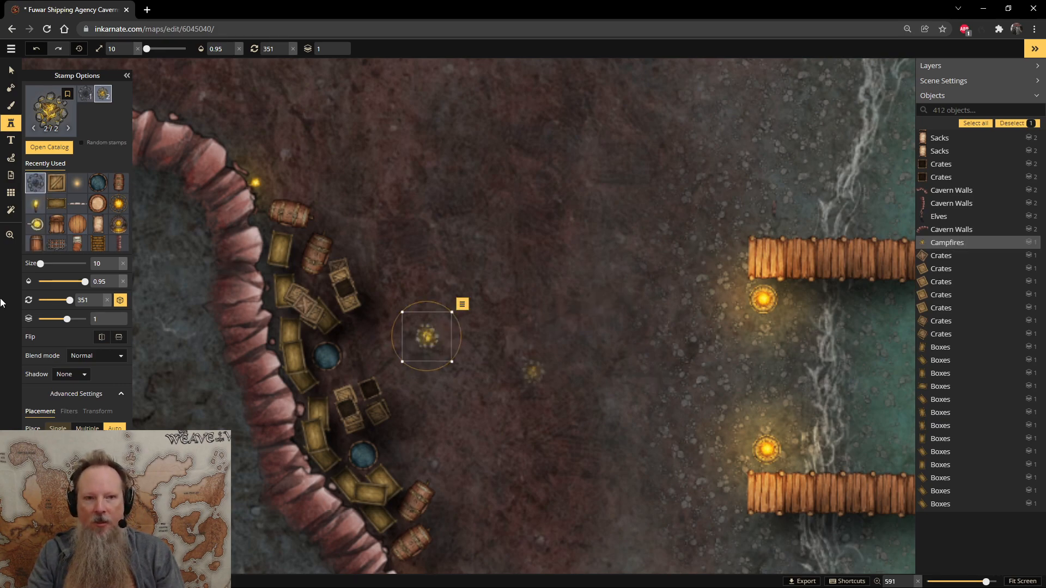
- Duplicate the light glow from the northern dock's lamp and centre the copy on the campfire
click(11, 70)
click(759, 323)
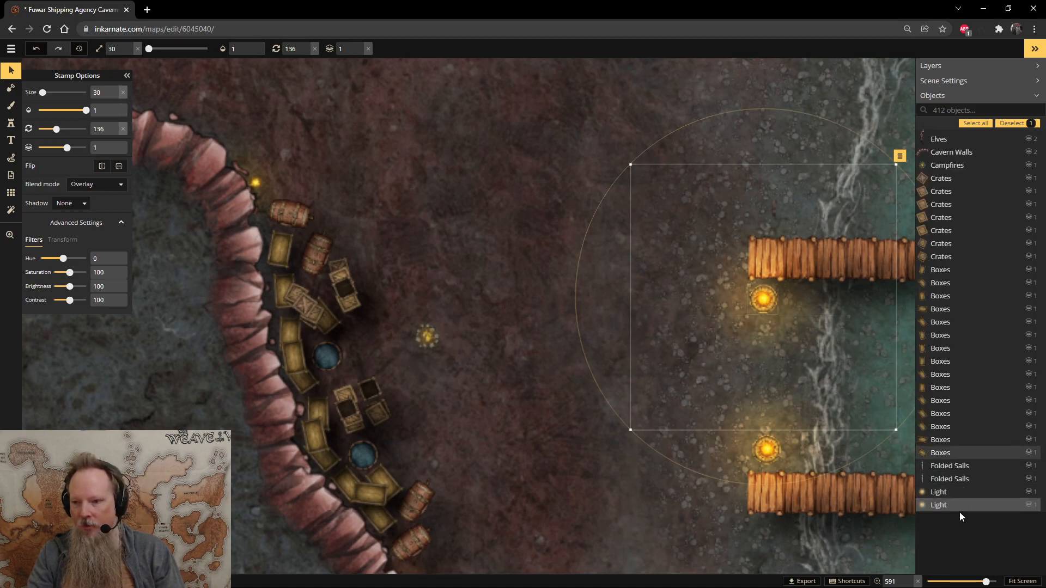
key(ctrl+v)
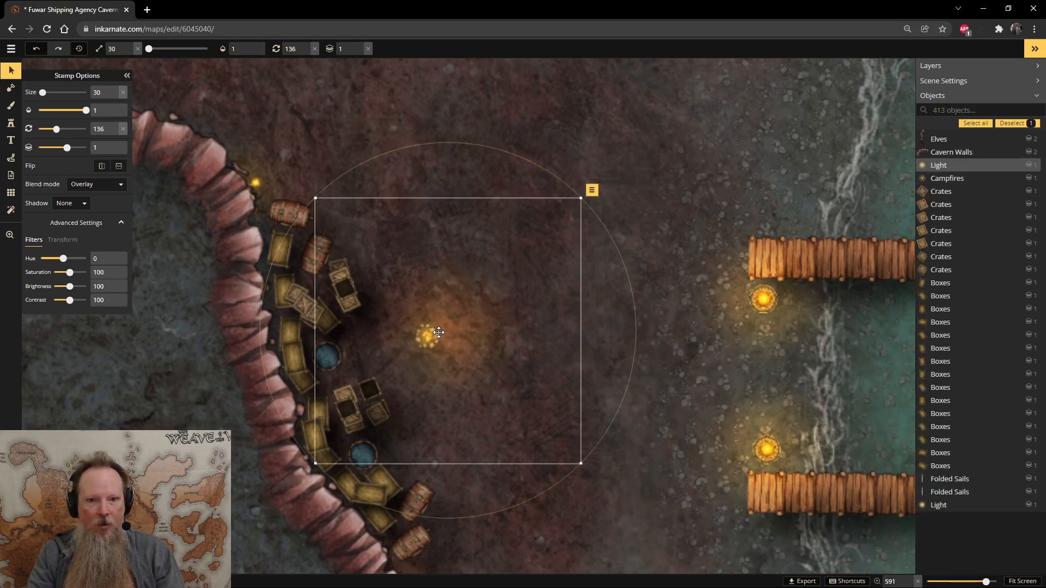
drag(472, 343, 457, 346)
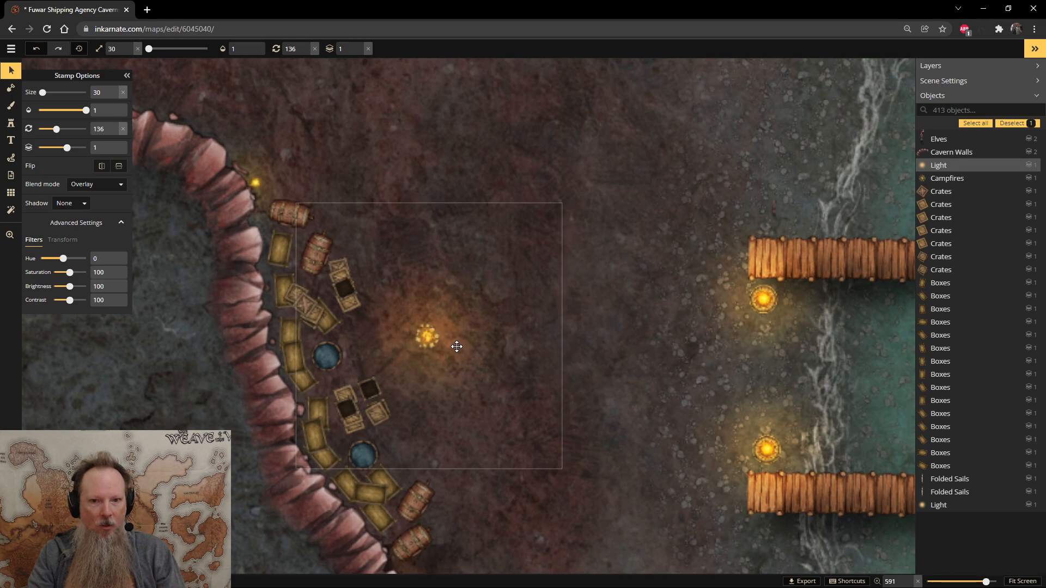
- Move the elf figure from beside the northern dock to the campfire's northeast side
click(773, 206)
drag(773, 207, 453, 315)
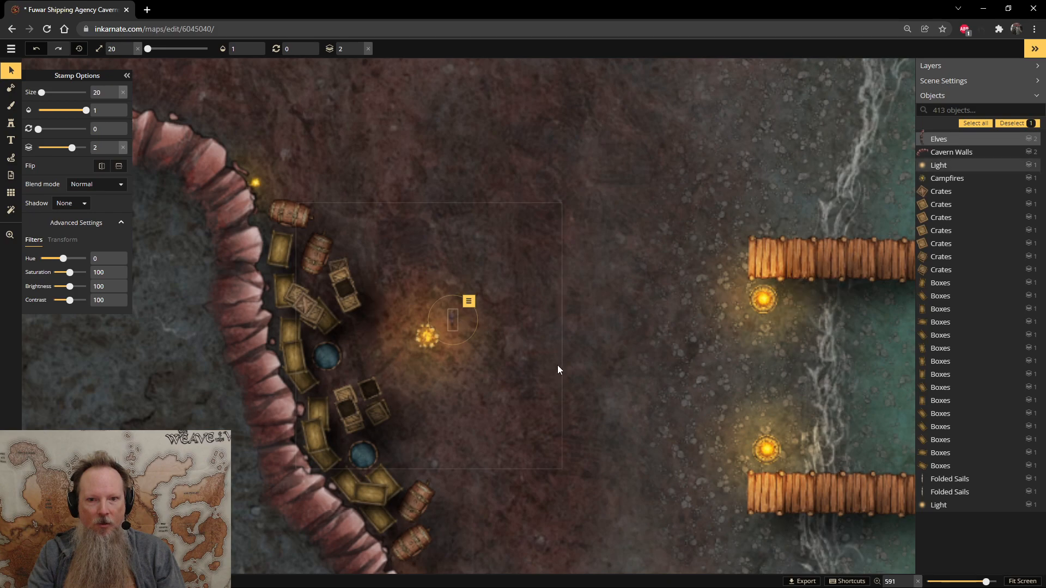
click(556, 369)
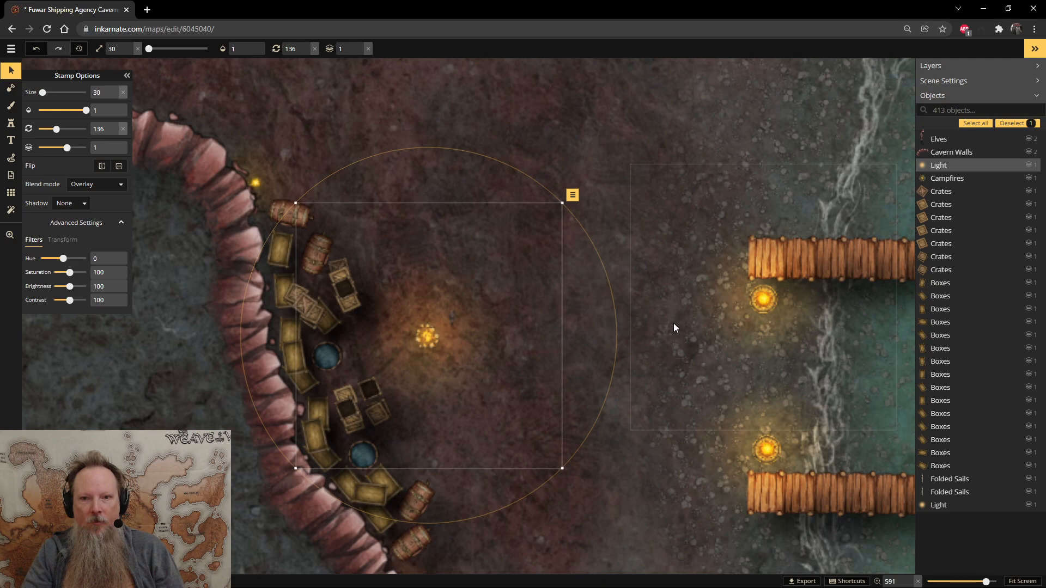
- Save the map with the finished harbour cavern and docks in view
scroll(677, 235, down, 6)
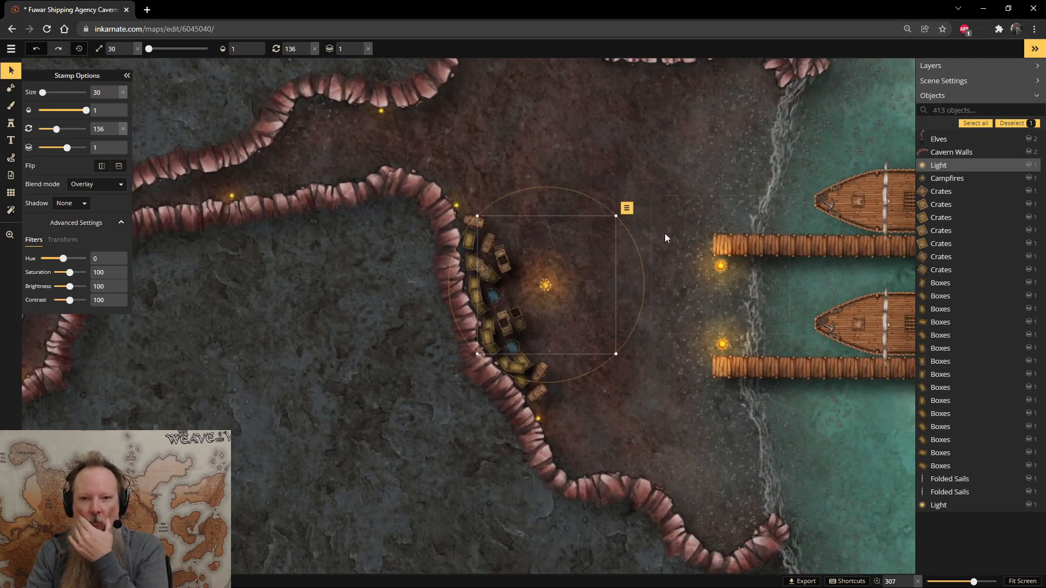
scroll(665, 233, down, 2)
key(space)
drag(724, 169, 490, 171)
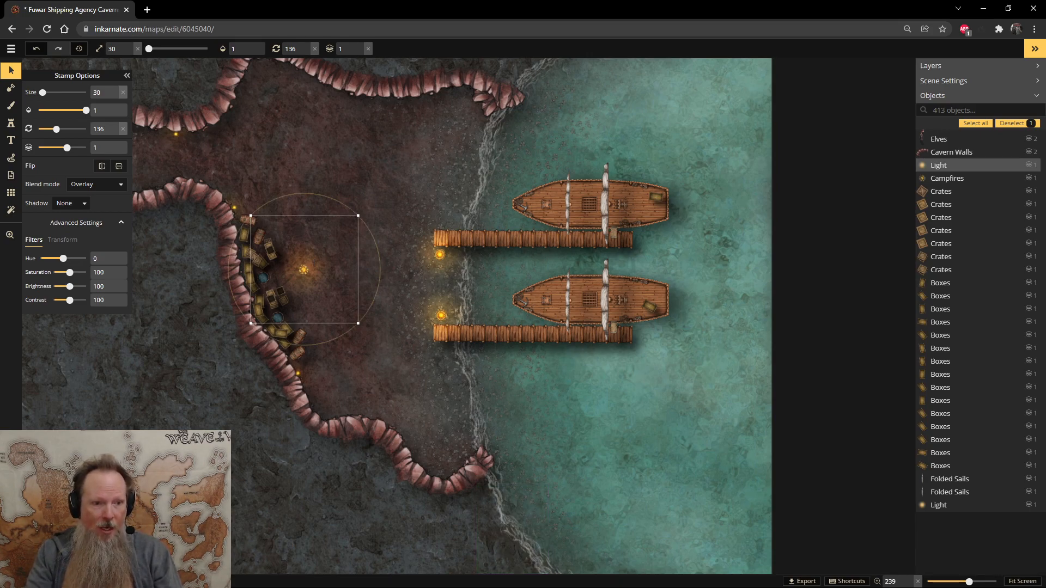
key(ctrl+s)
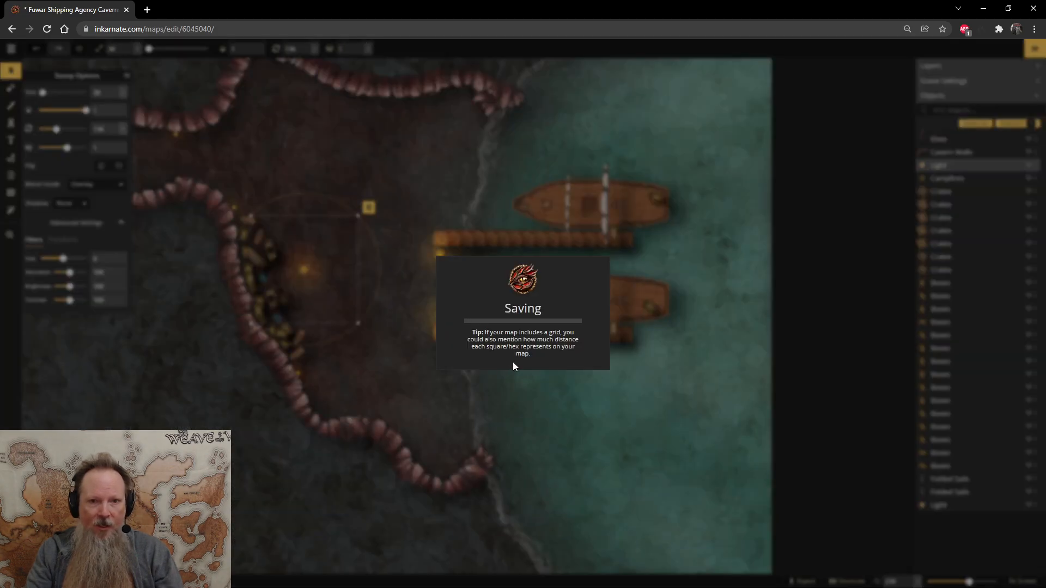